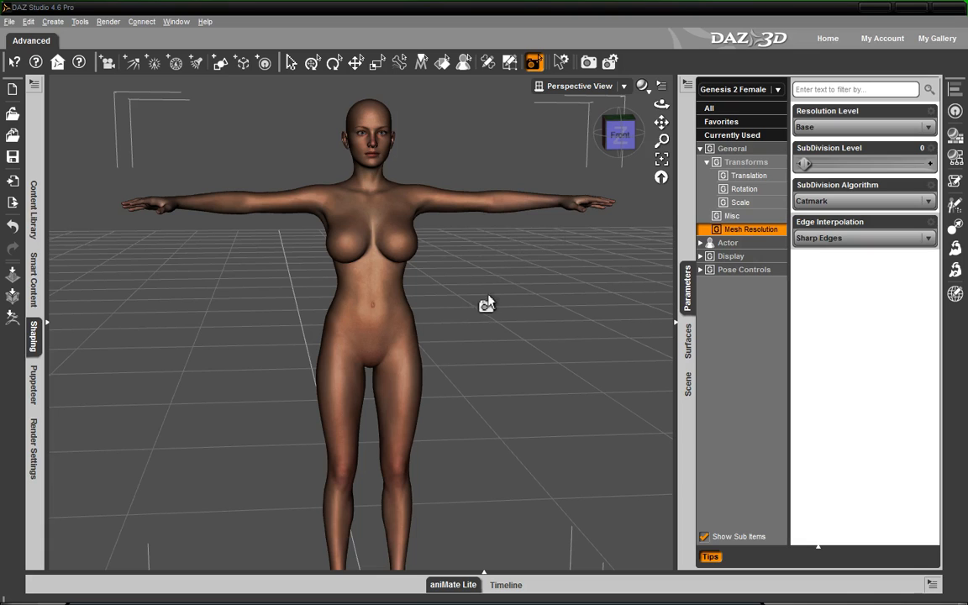
drag(616, 134, 555, 119)
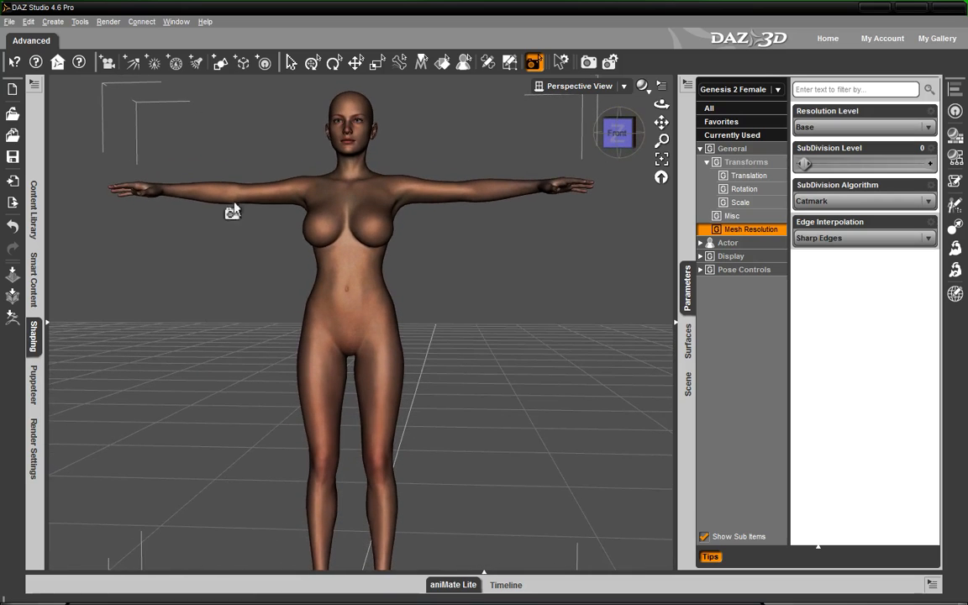
click(625, 138)
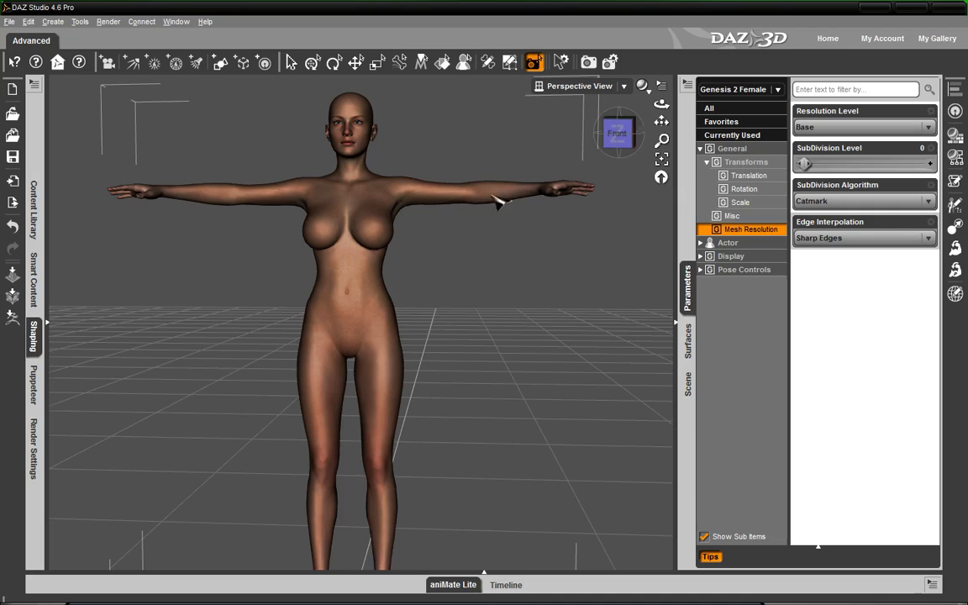
click(291, 62)
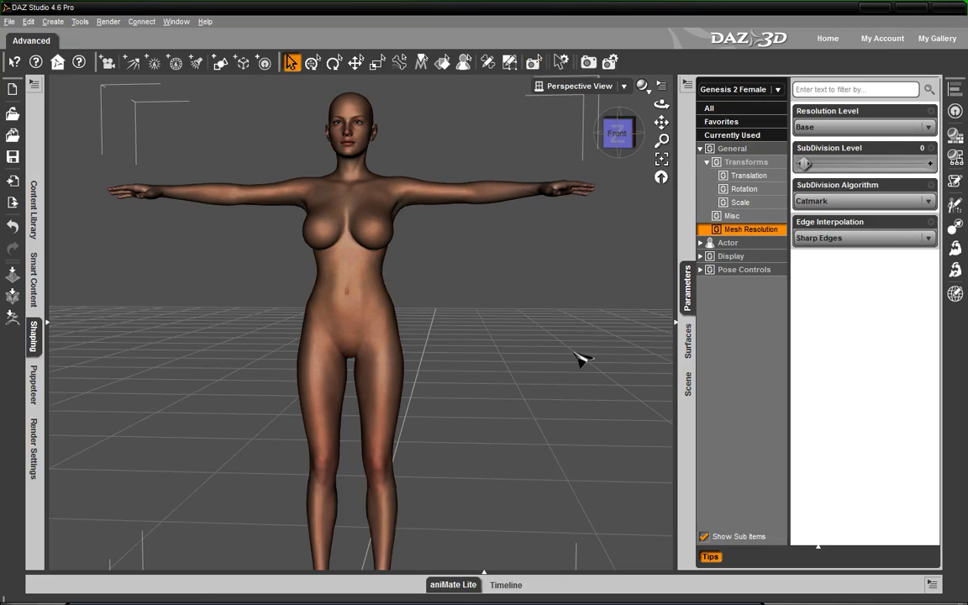
click(912, 7)
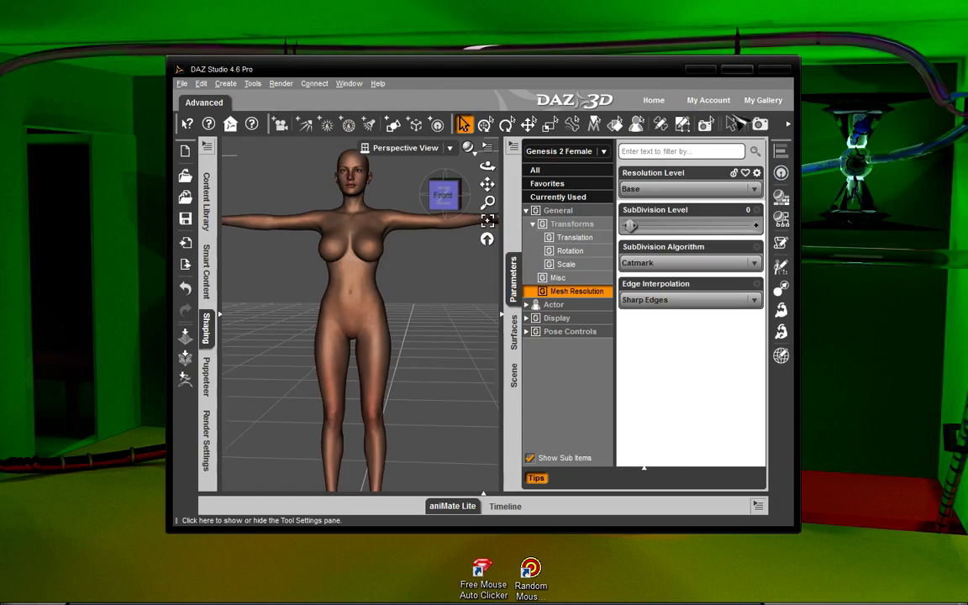
click(738, 70)
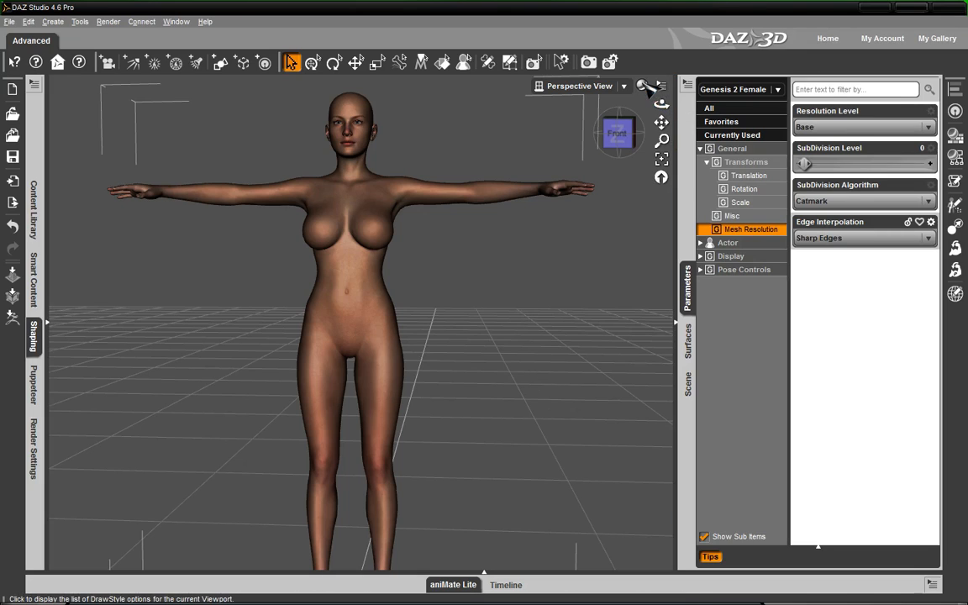
- Display the figure in the Wire Texture Shaded draw style to inspect the mesh around the hips
click(645, 86)
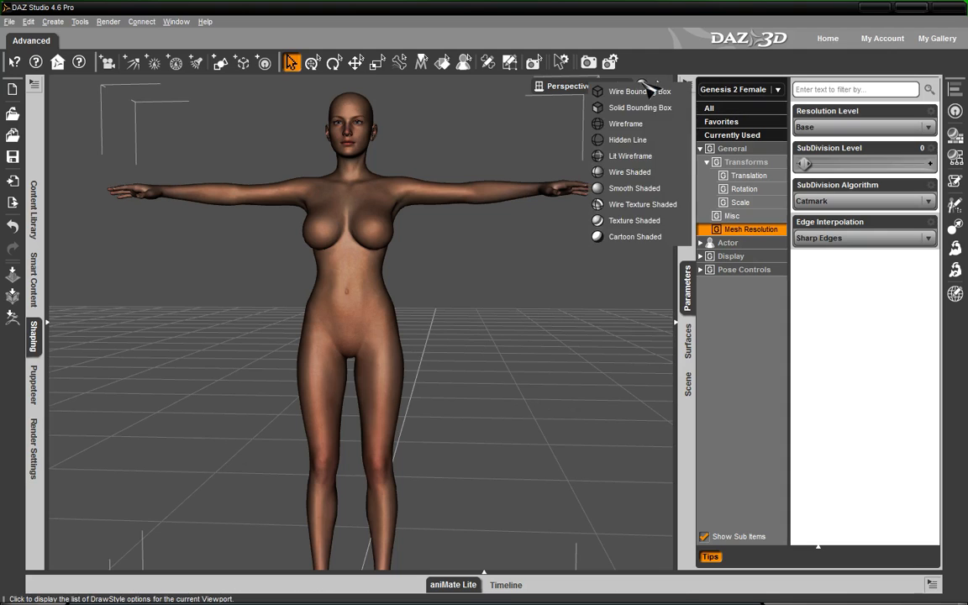
click(643, 217)
scroll(391, 344, up, 10)
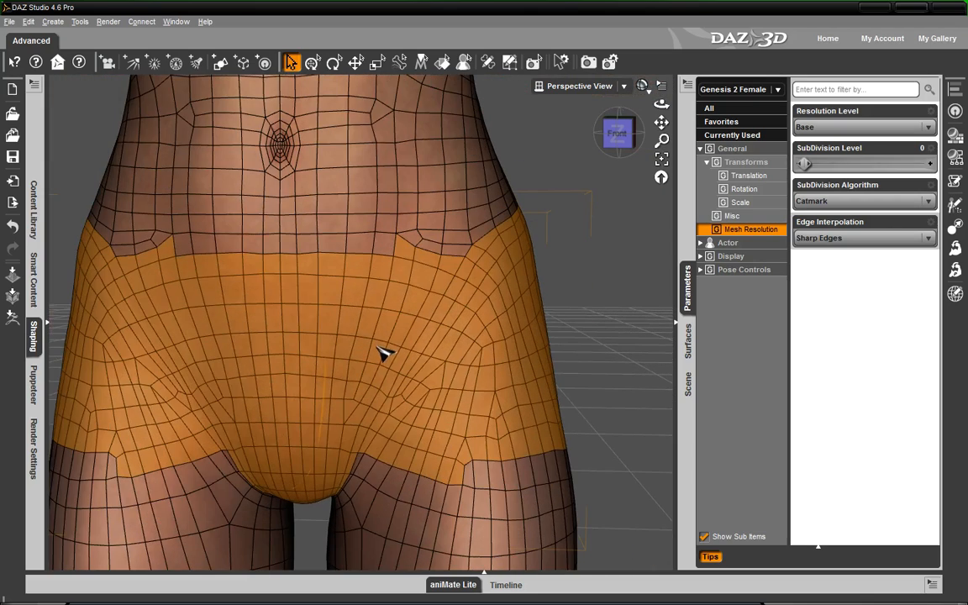
scroll(408, 263, up, 3)
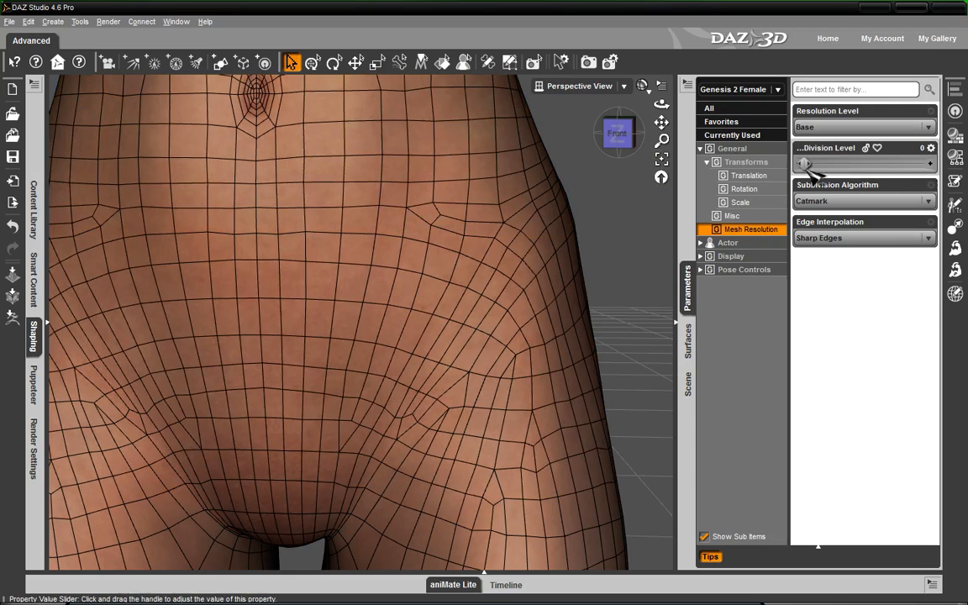
- Set the figure's SubDivision Level to 1 and switch the viewport draw style to Wire Shaded
drag(815, 164, 862, 171)
click(642, 85)
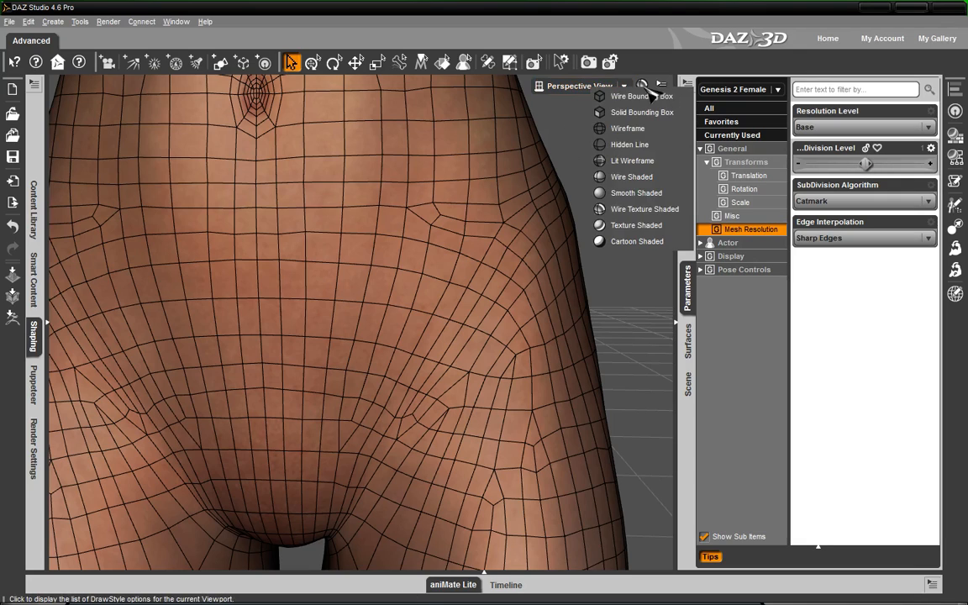
click(631, 177)
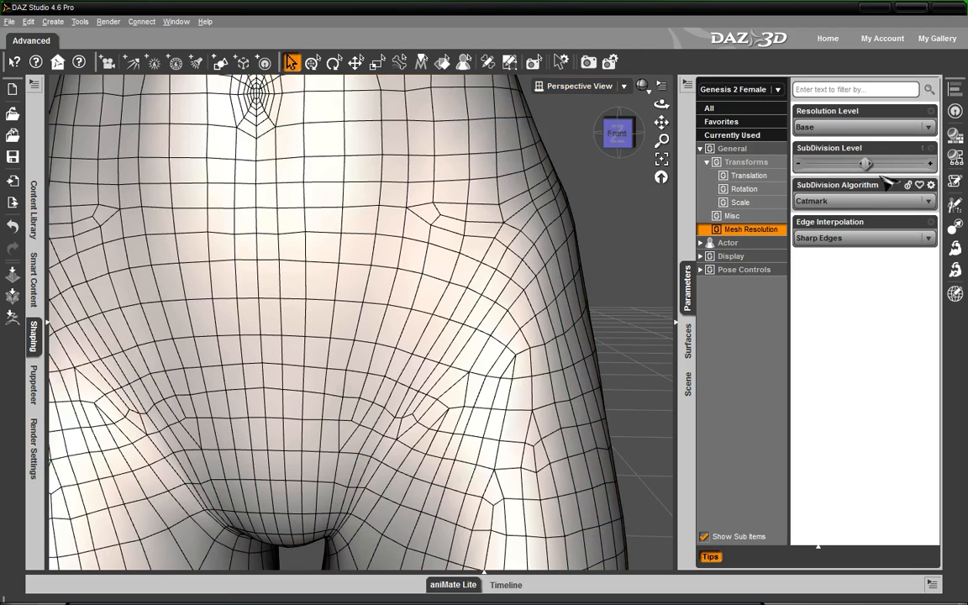
- Change the figure's Resolution Level to High Resolution, try SubDivision Level 2 and return it to 1
click(840, 126)
click(844, 155)
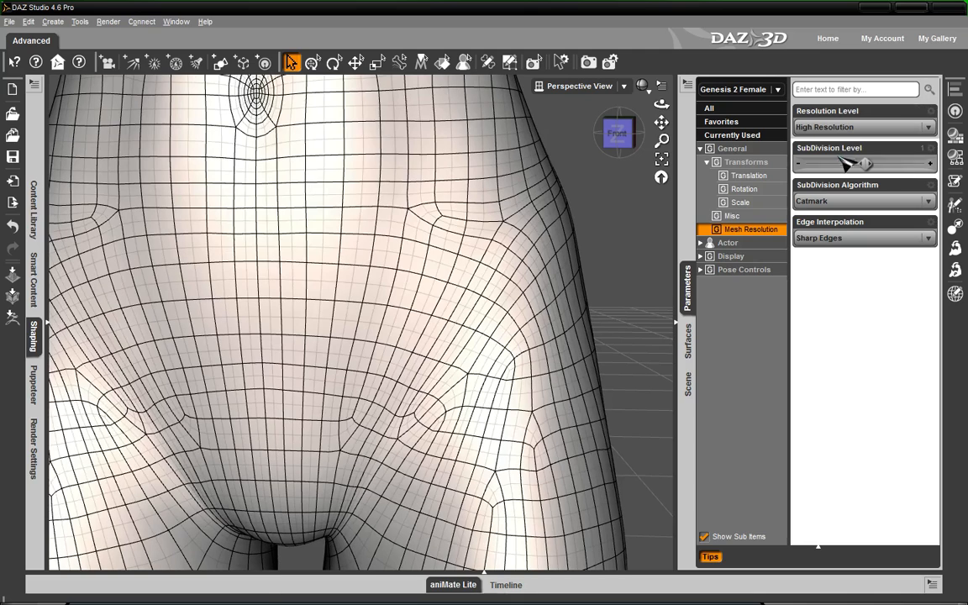
drag(877, 168, 888, 170)
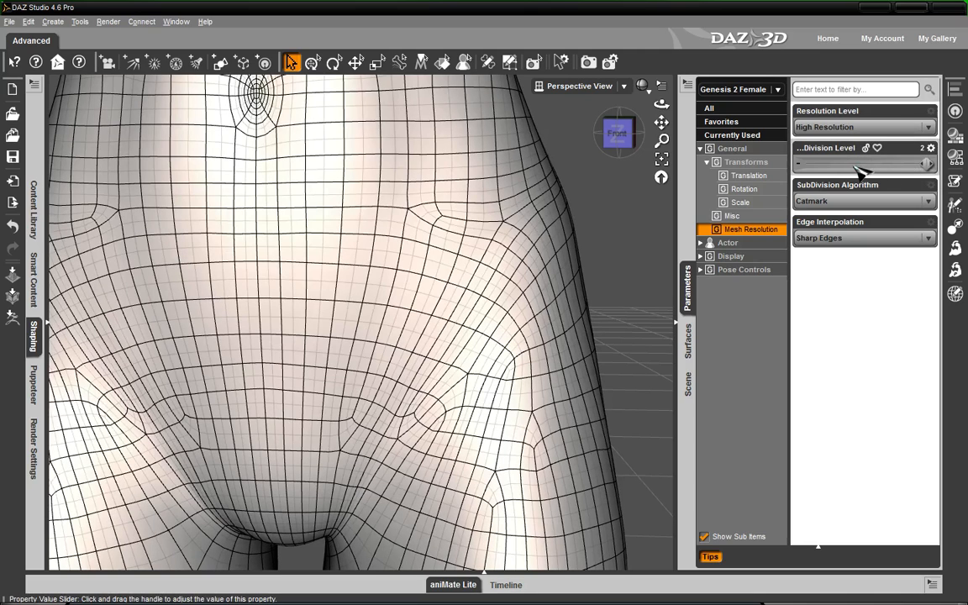
click(866, 164)
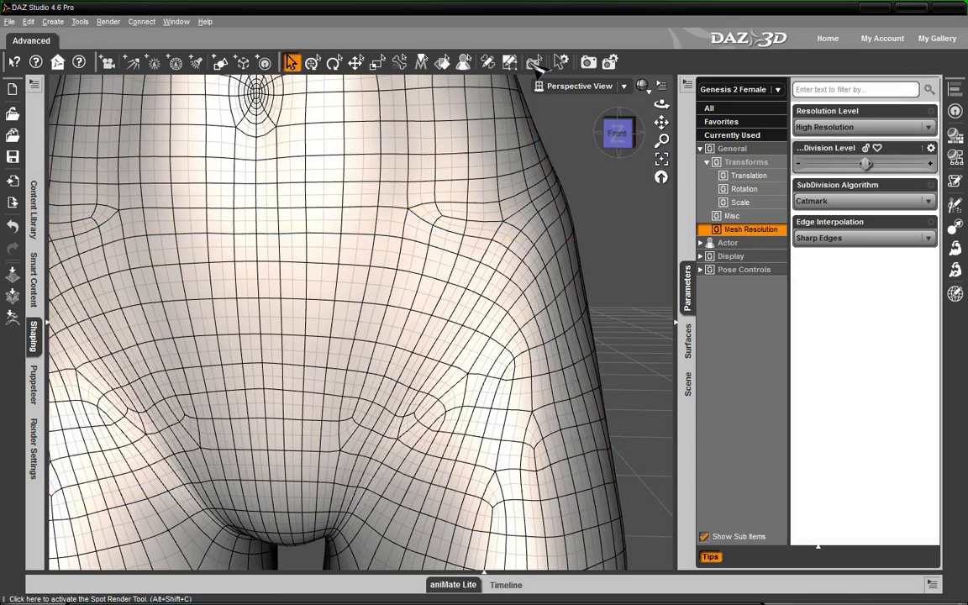
- Activate the Spot Render tool and examine the subdivided mesh lines across the hips and torso up close
click(535, 65)
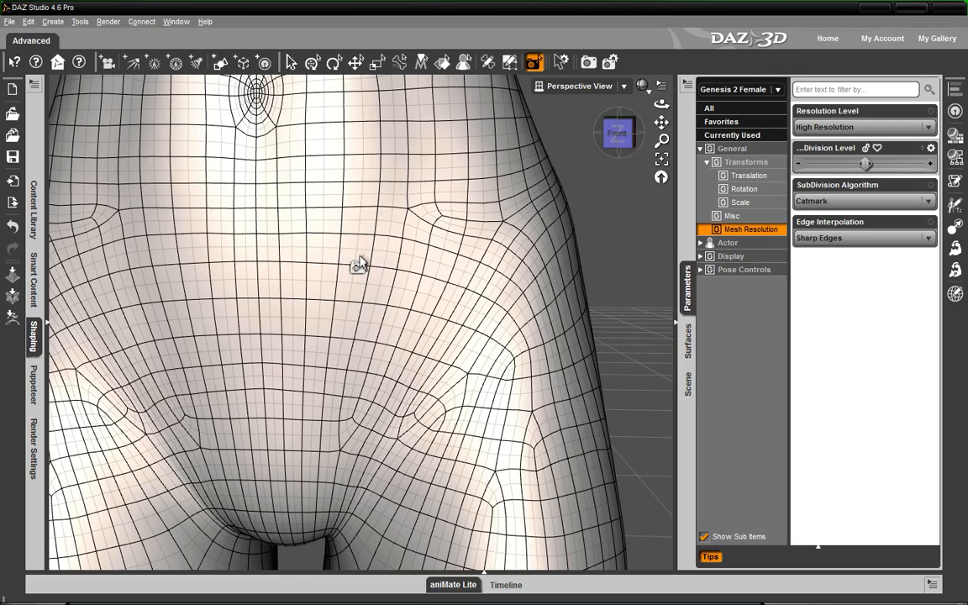
scroll(358, 259, down, 4)
scroll(358, 259, up, 10)
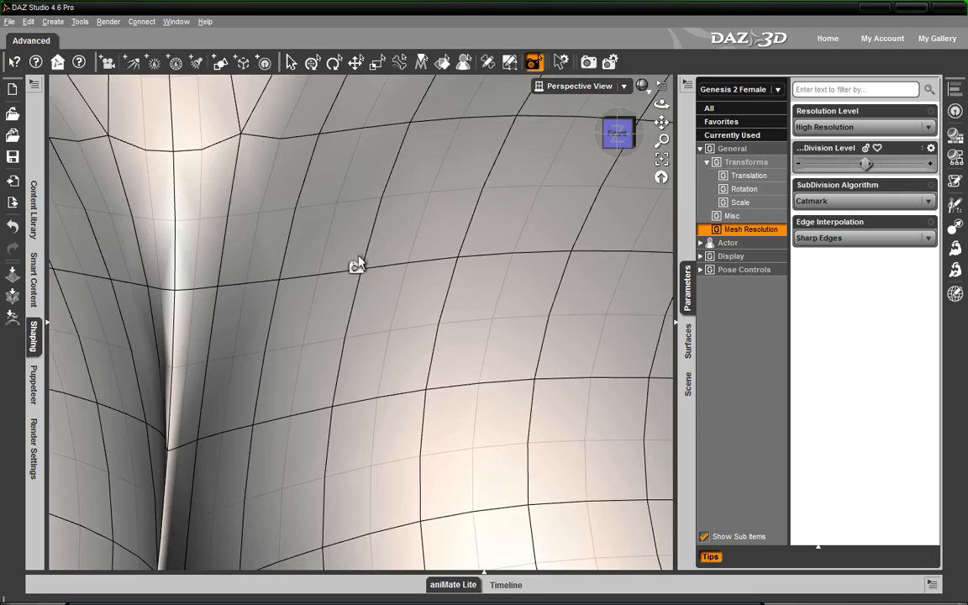
scroll(359, 259, down, 4)
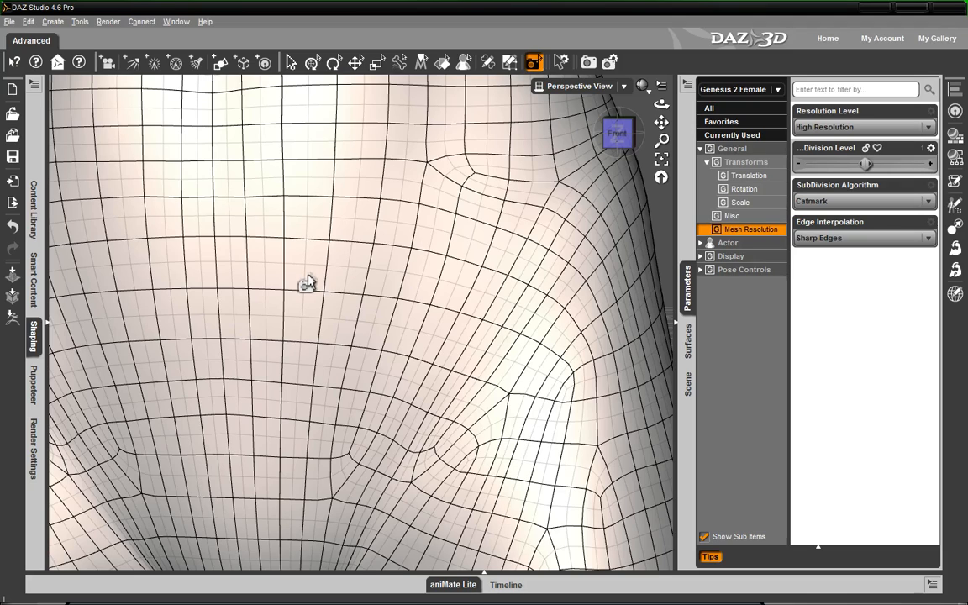
scroll(330, 292, down, 4)
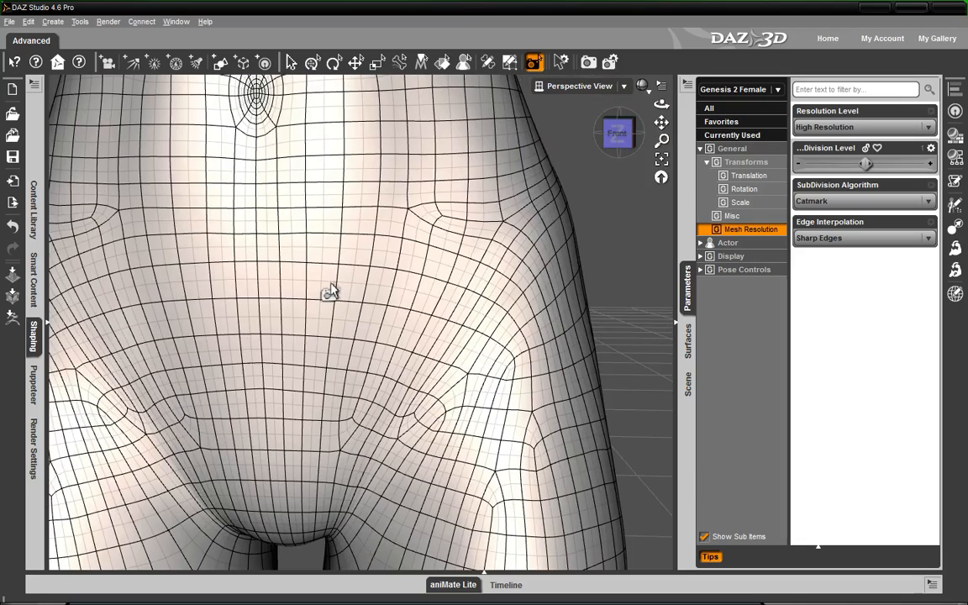
scroll(330, 291, up, 3)
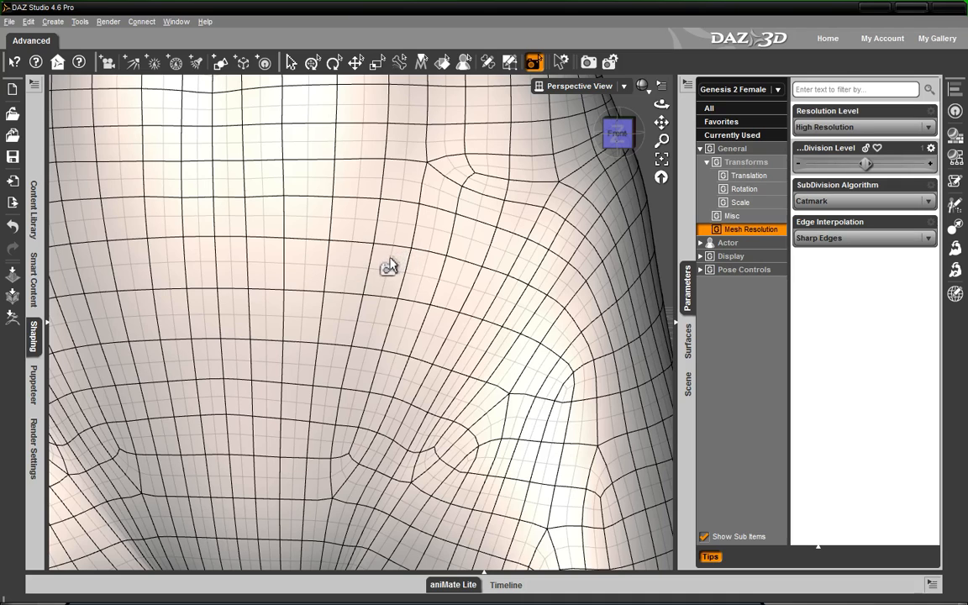
scroll(394, 271, down, 8)
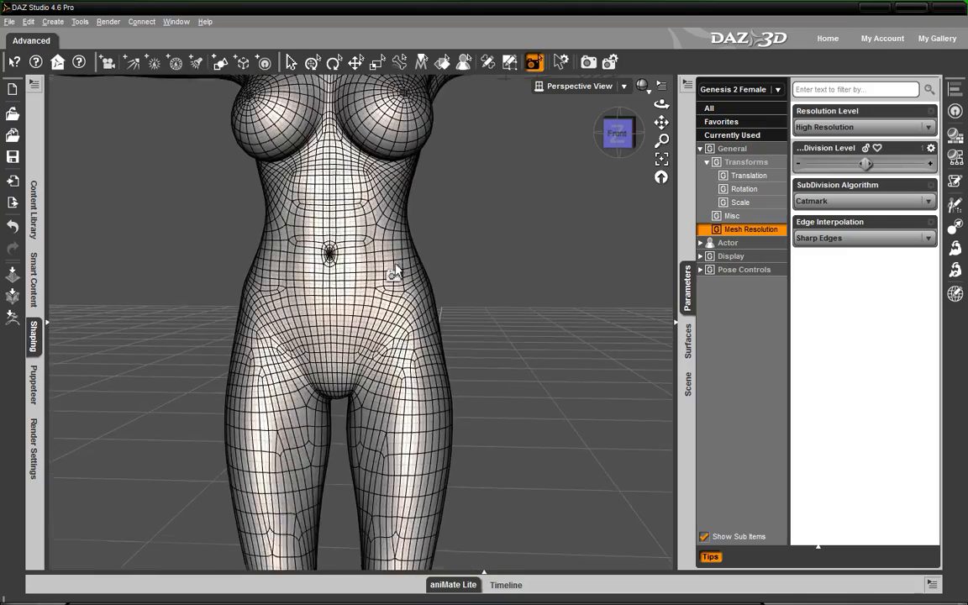
scroll(395, 269, up, 6)
scroll(393, 276, down, 2)
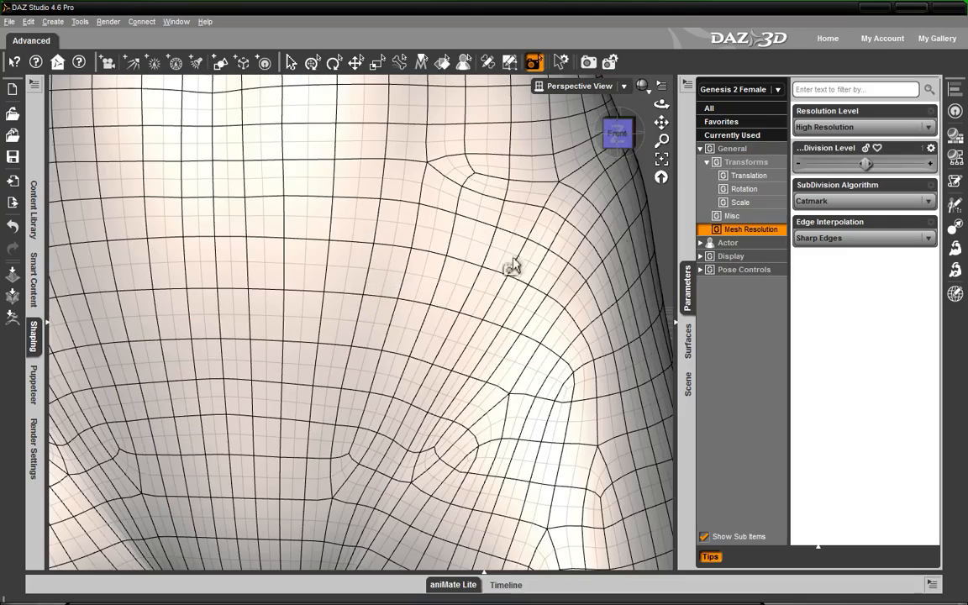
- Set the figure's SubDivision Level to 0 and its Resolution Level to Base
drag(864, 163, 803, 166)
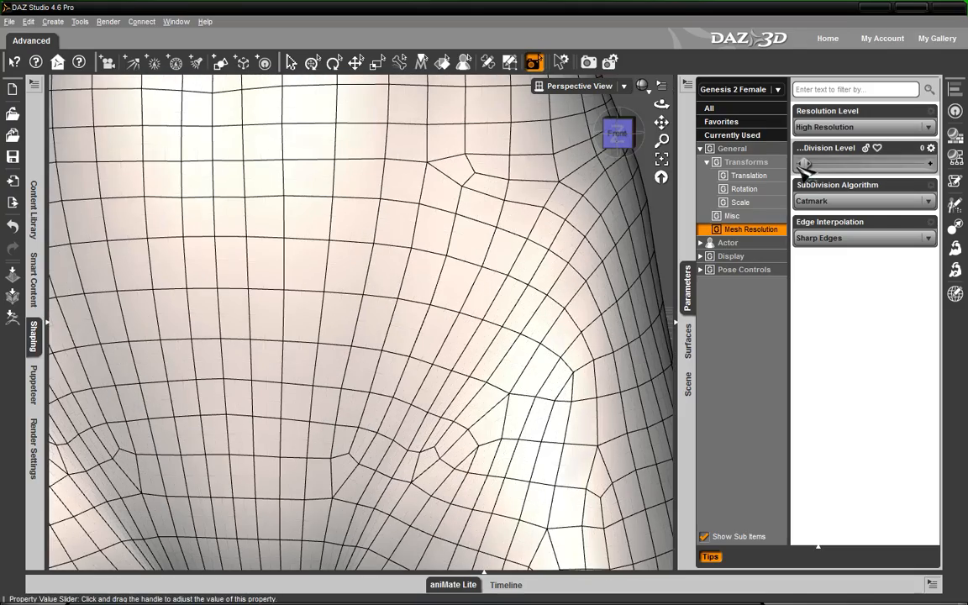
click(874, 128)
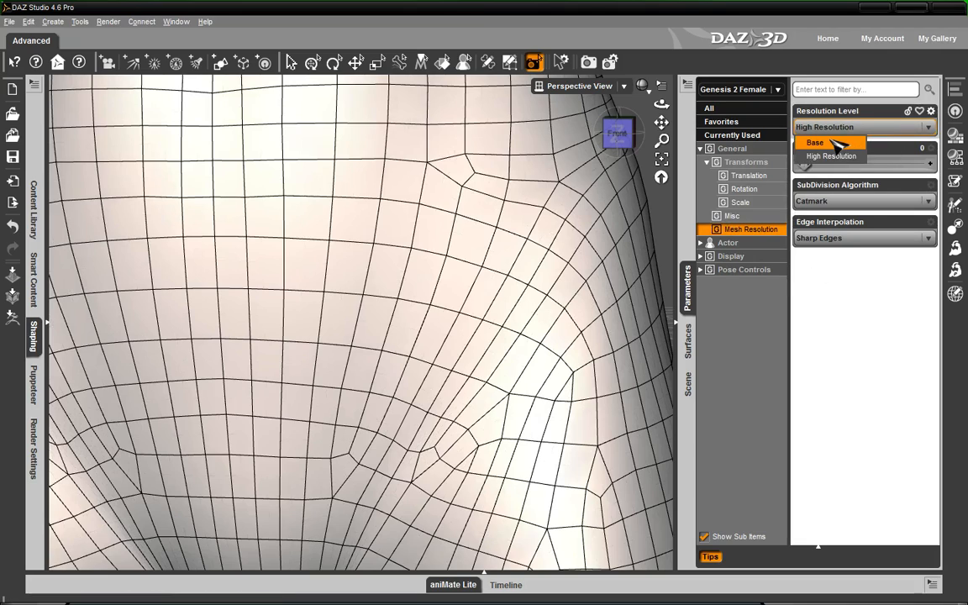
click(840, 144)
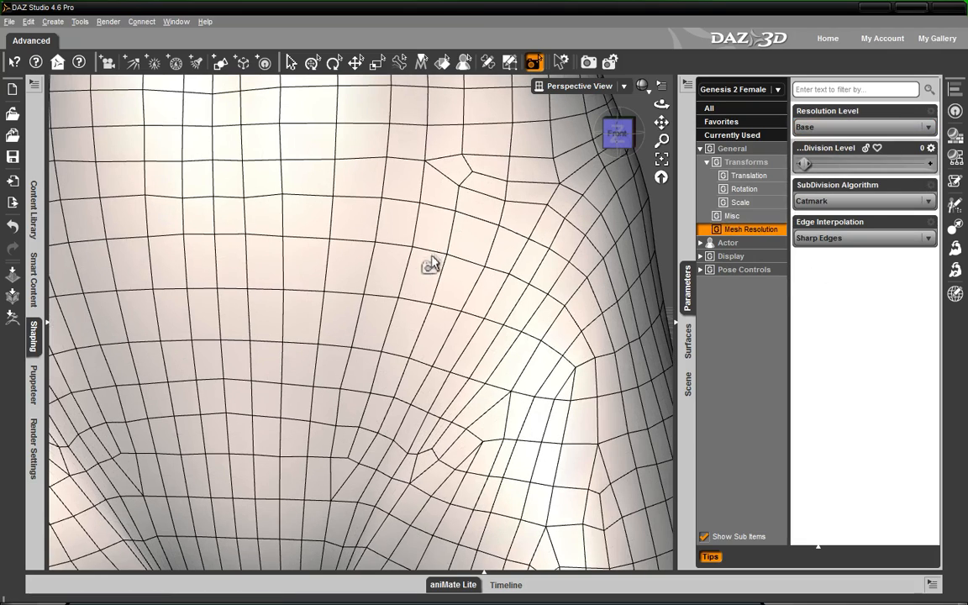
- Preview the whole figure in Smooth Shaded and set the viewport draw style to Texture Shaded
scroll(426, 269, down, 5)
scroll(426, 269, down, 10)
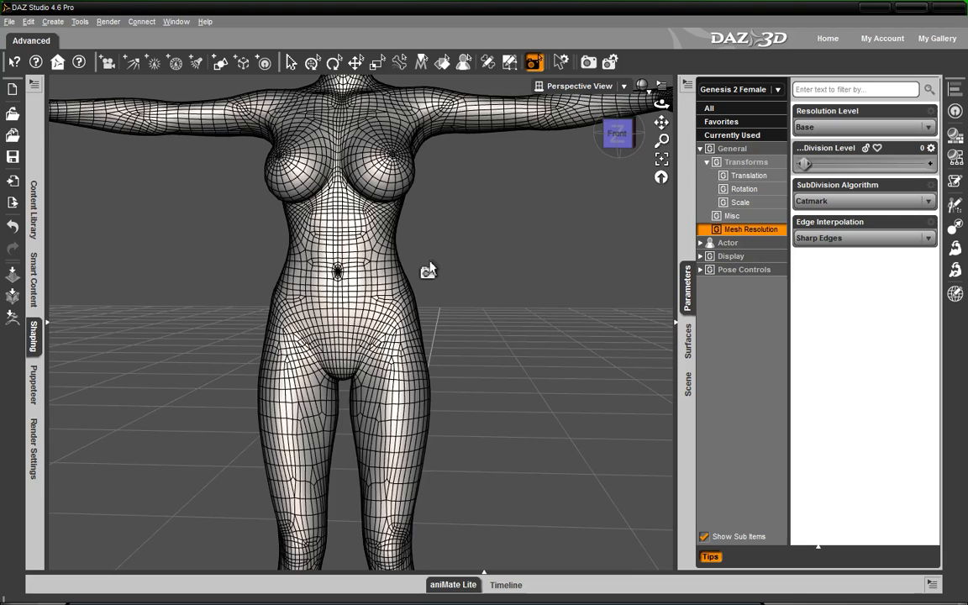
scroll(428, 269, down, 3)
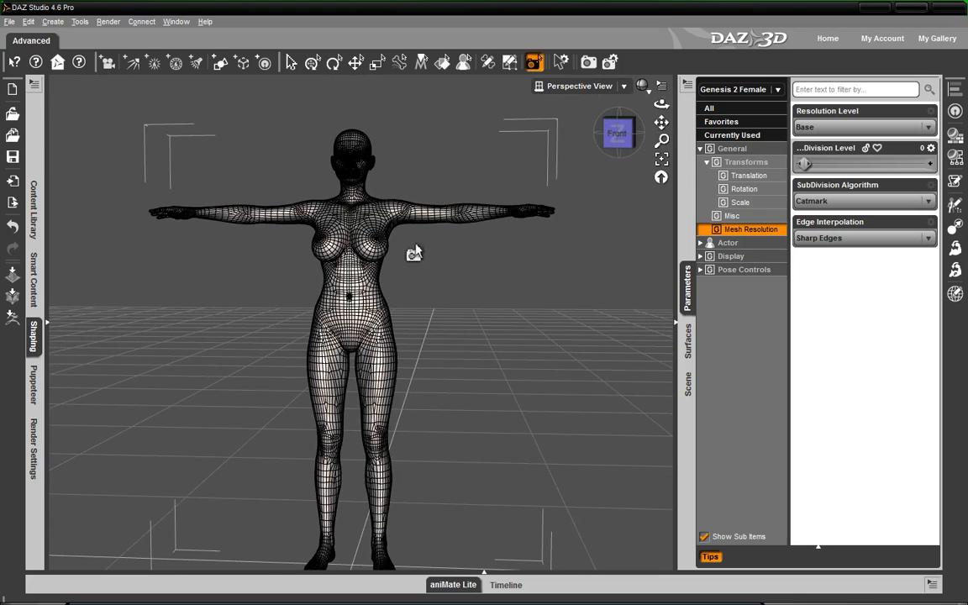
click(641, 85)
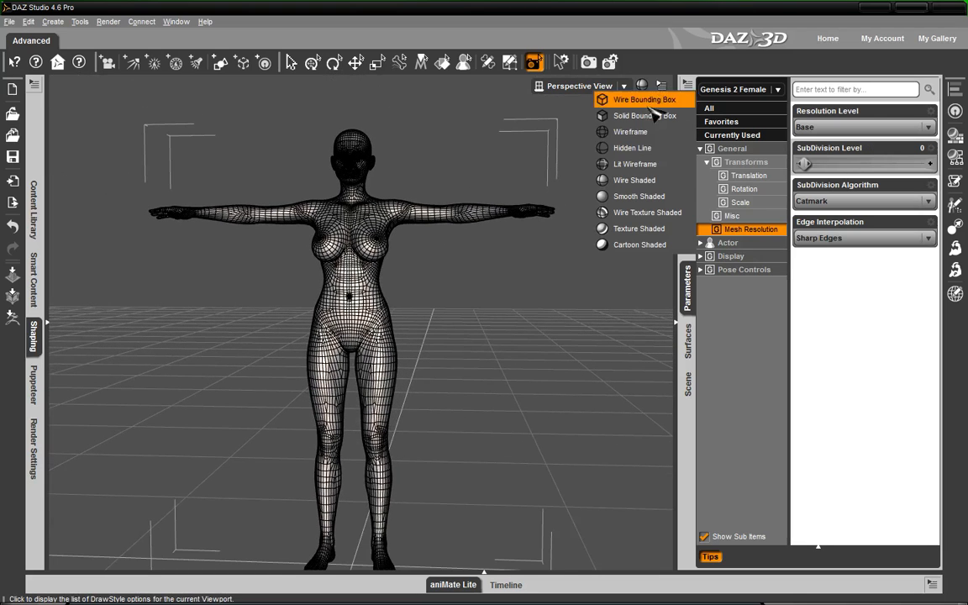
click(632, 195)
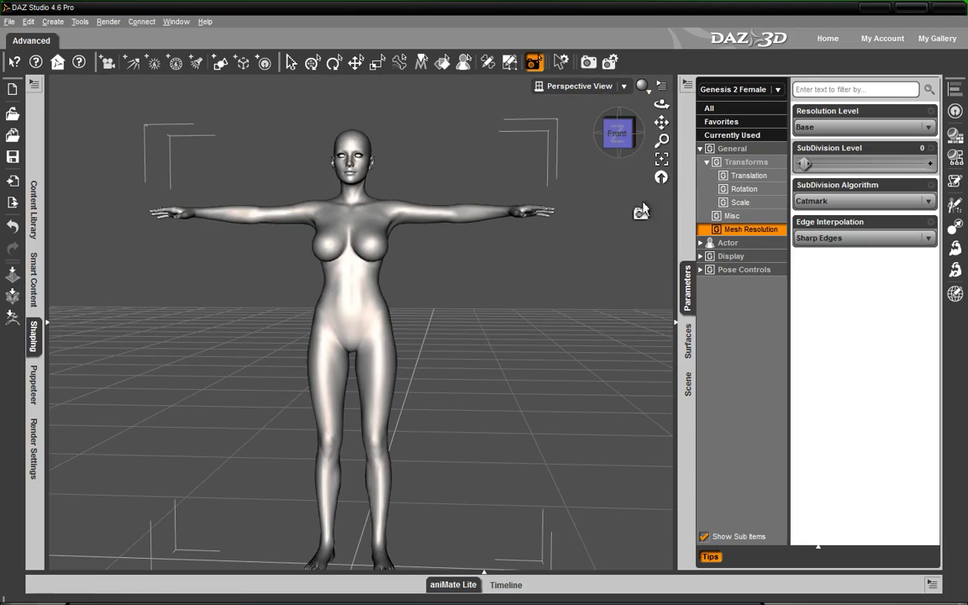
click(642, 86)
click(592, 211)
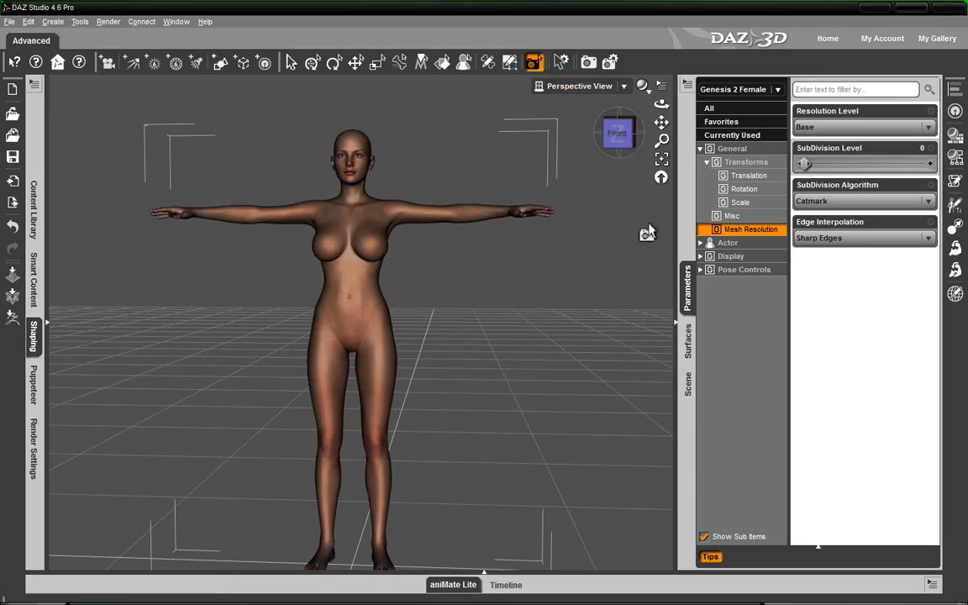
click(644, 85)
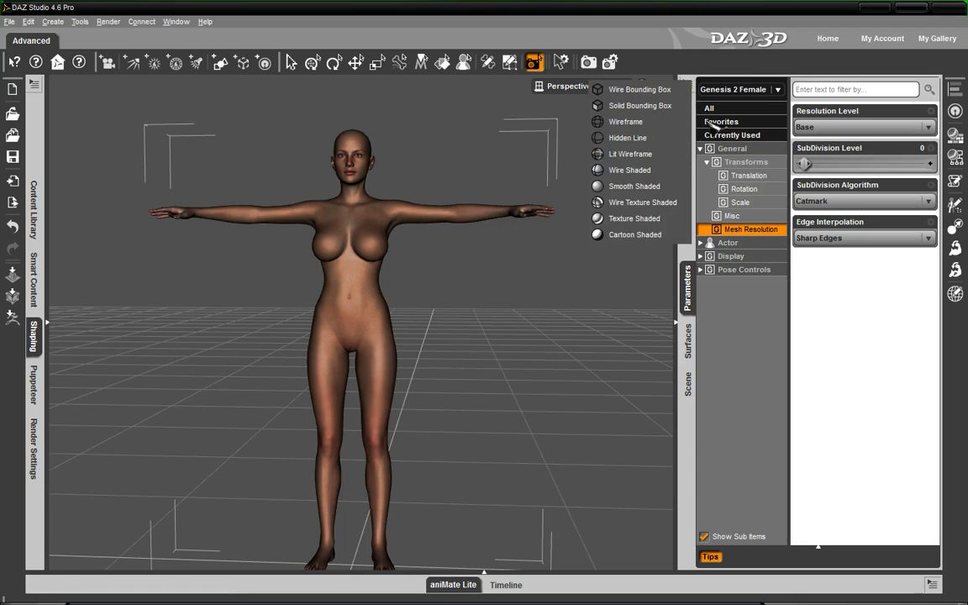
click(683, 57)
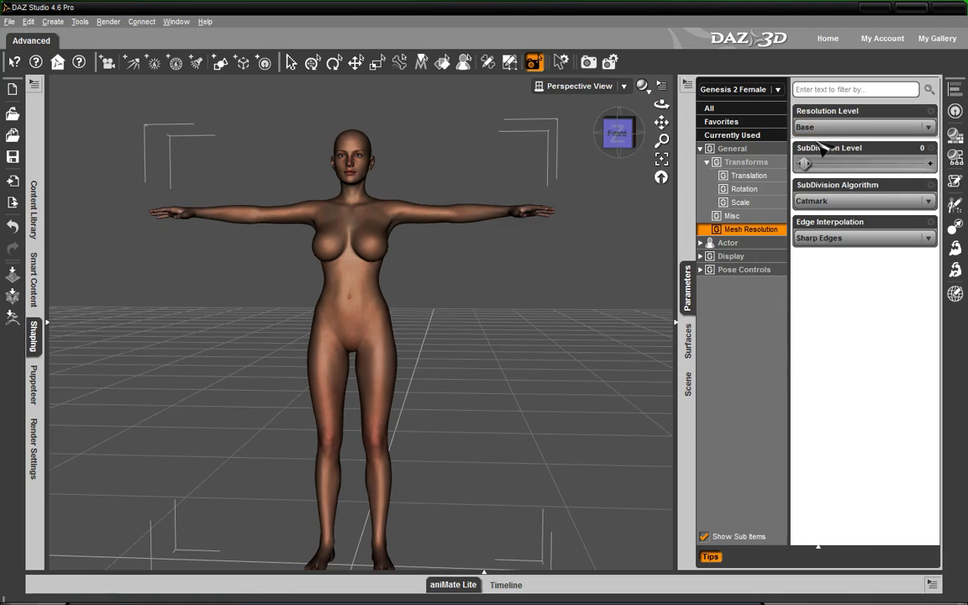
- Set Breasts Size to 0.00 in the figure's Chest shaping parameters and check its profile from the left side
click(38, 332)
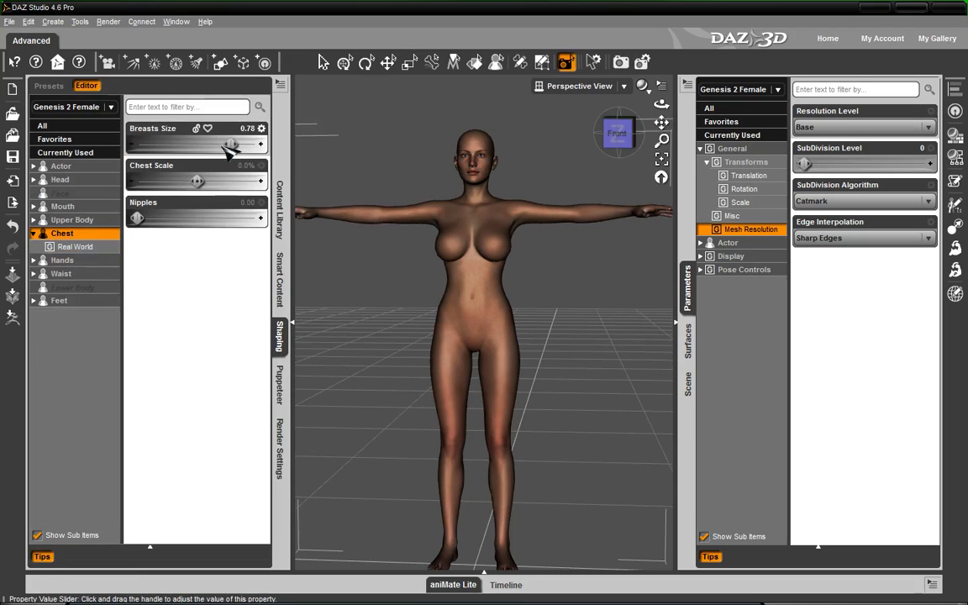
drag(232, 144, 162, 141)
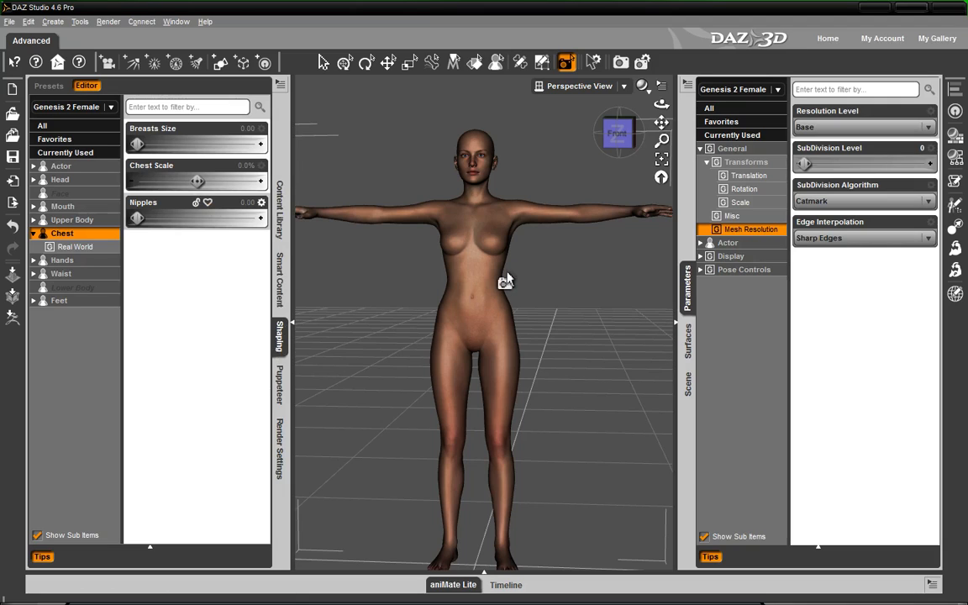
click(603, 133)
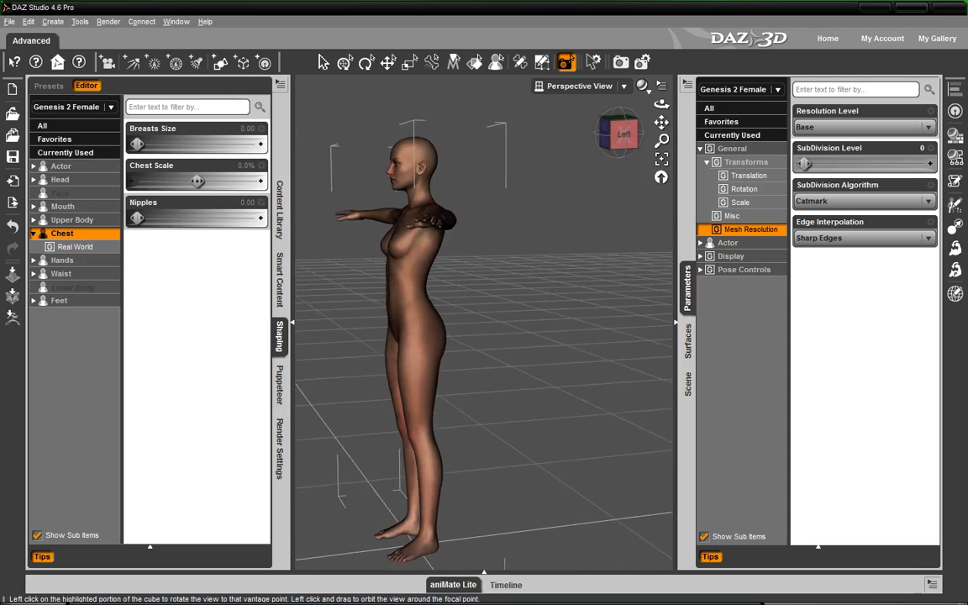
click(607, 133)
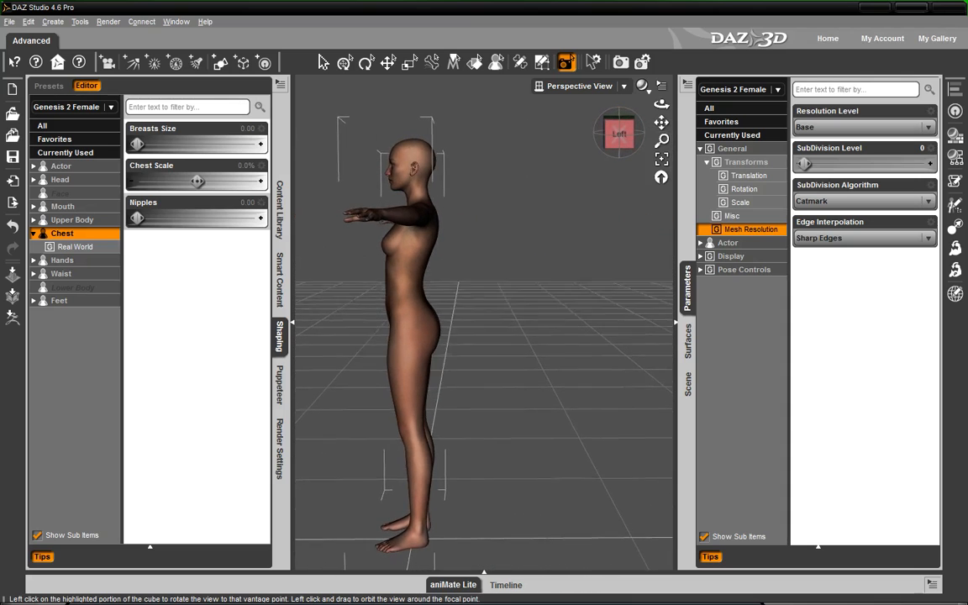
click(605, 133)
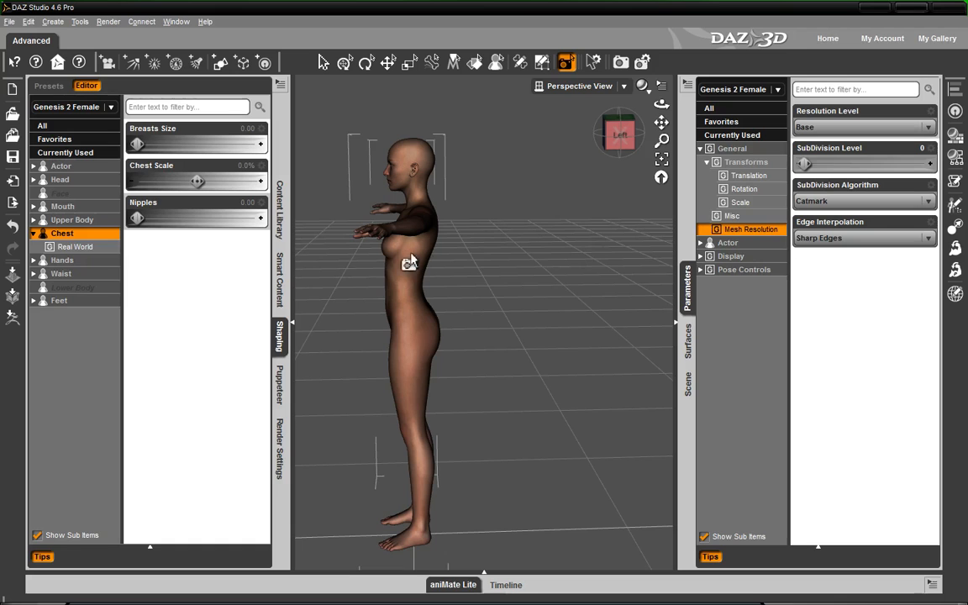
- Send the Genesis 2 Female figure to ZBrush, exporting at current resolution with deformations
click(608, 125)
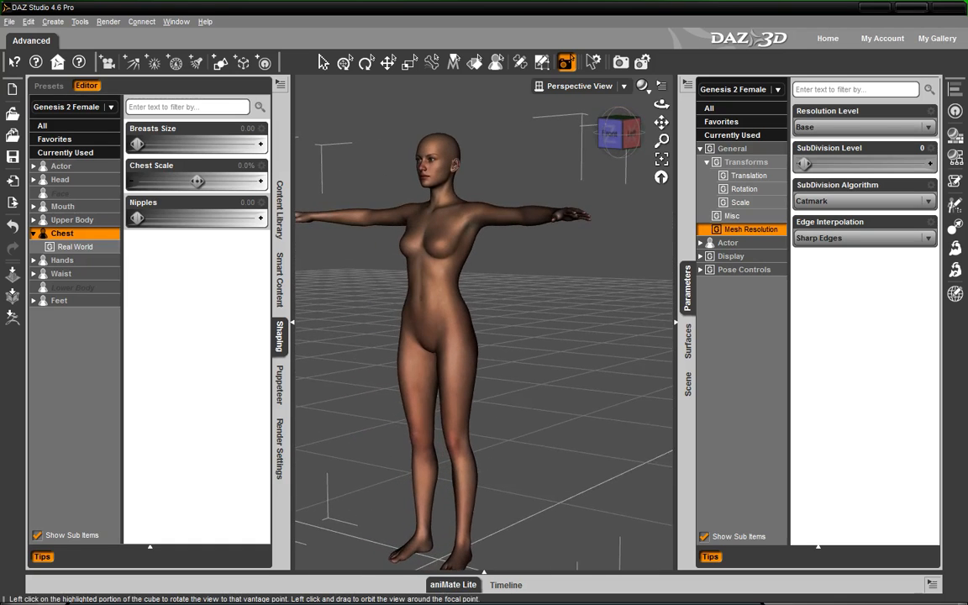
click(611, 135)
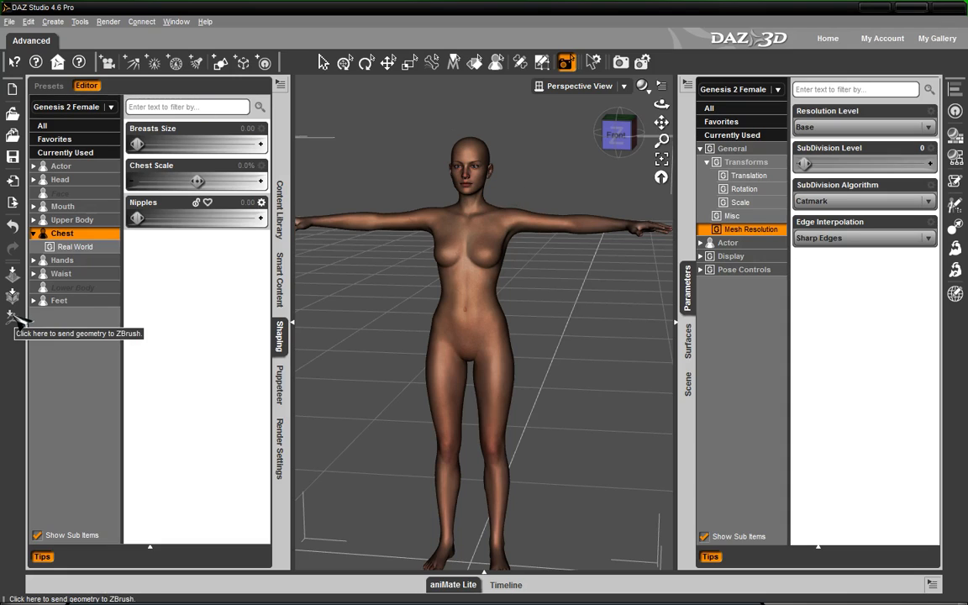
click(10, 23)
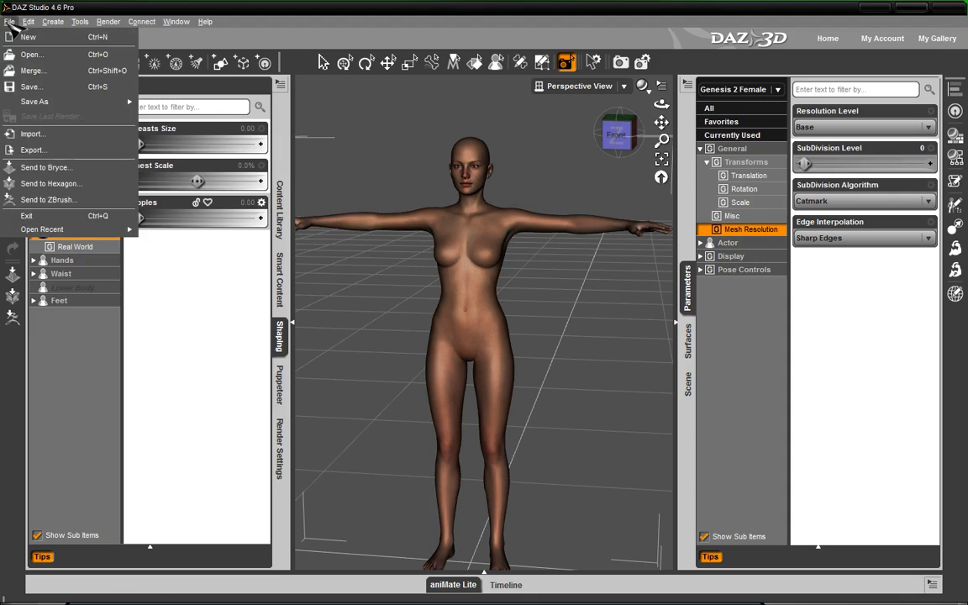
click(67, 200)
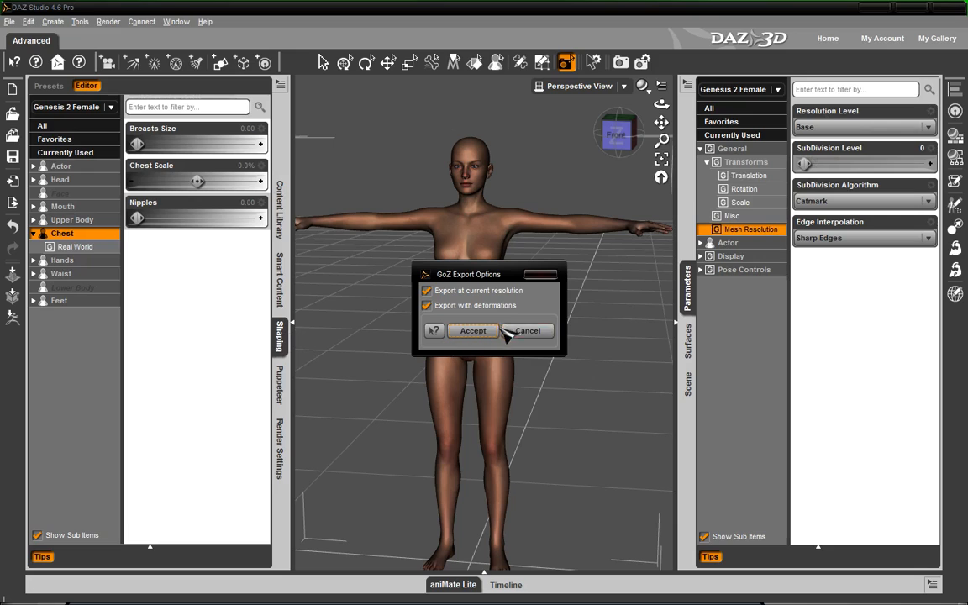
click(468, 331)
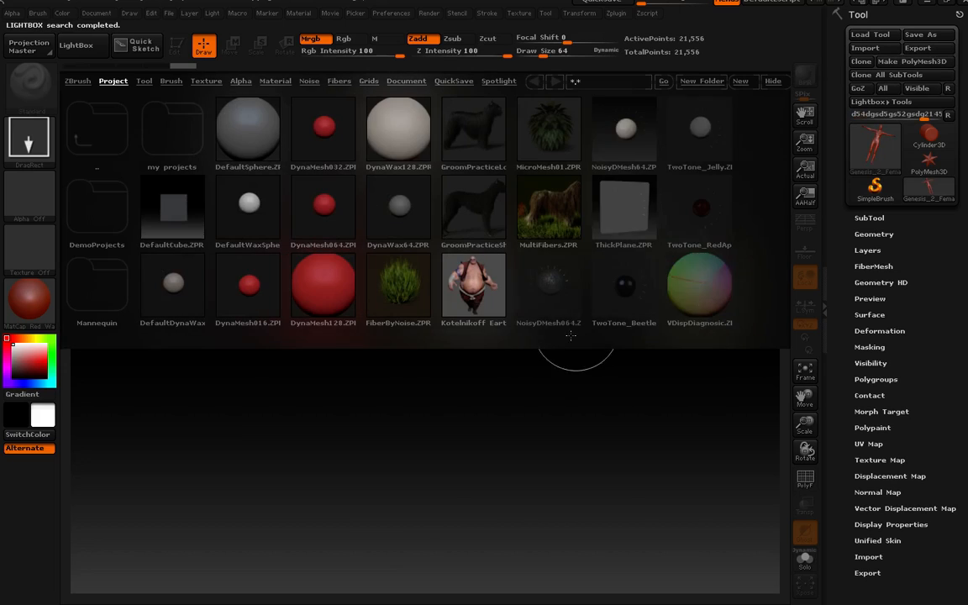
- Hide LightBox, draw the imported Genesis 2 Female figure on the empty canvas and make it editable
click(76, 45)
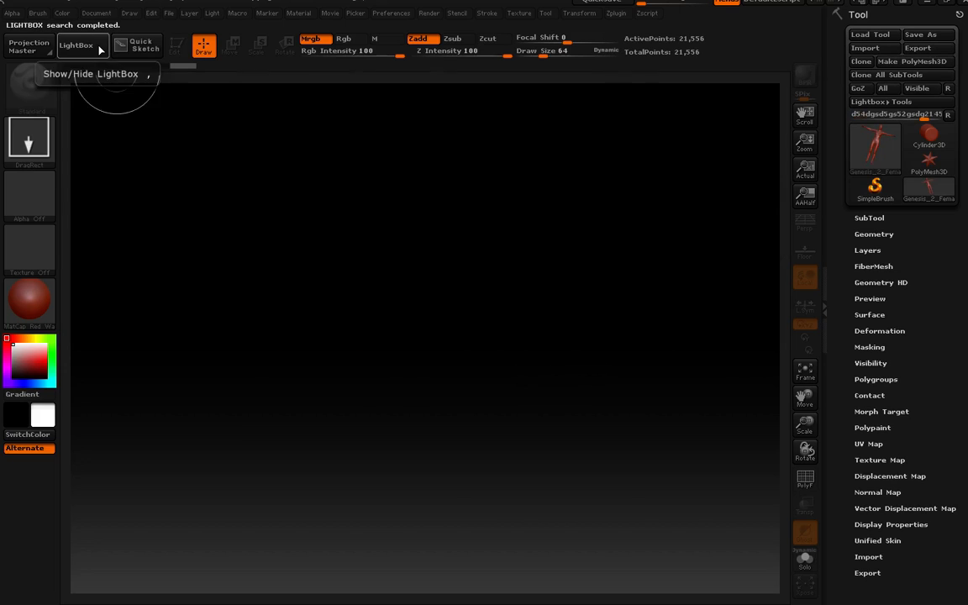
drag(428, 300, 424, 420)
key(t)
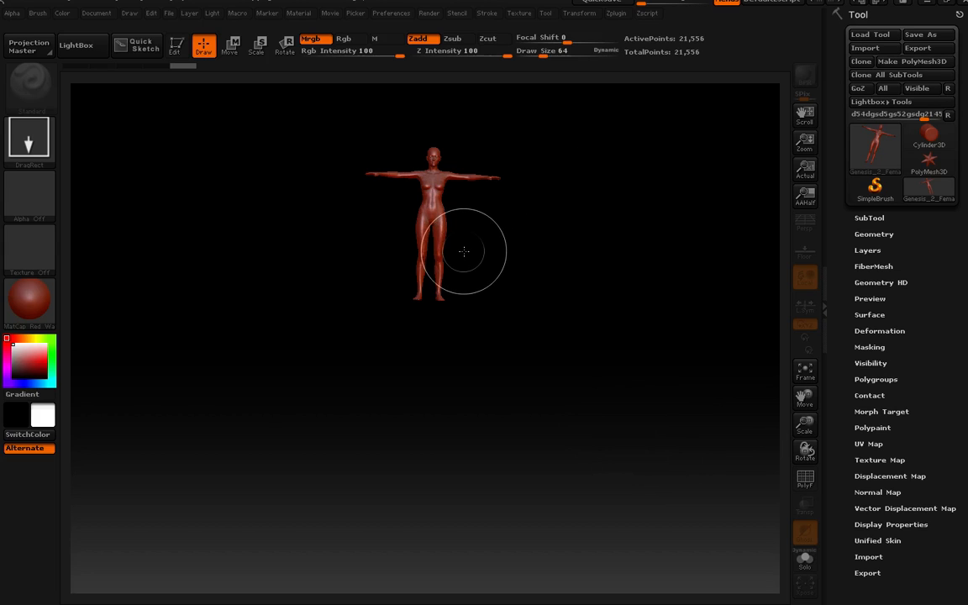
key(t)
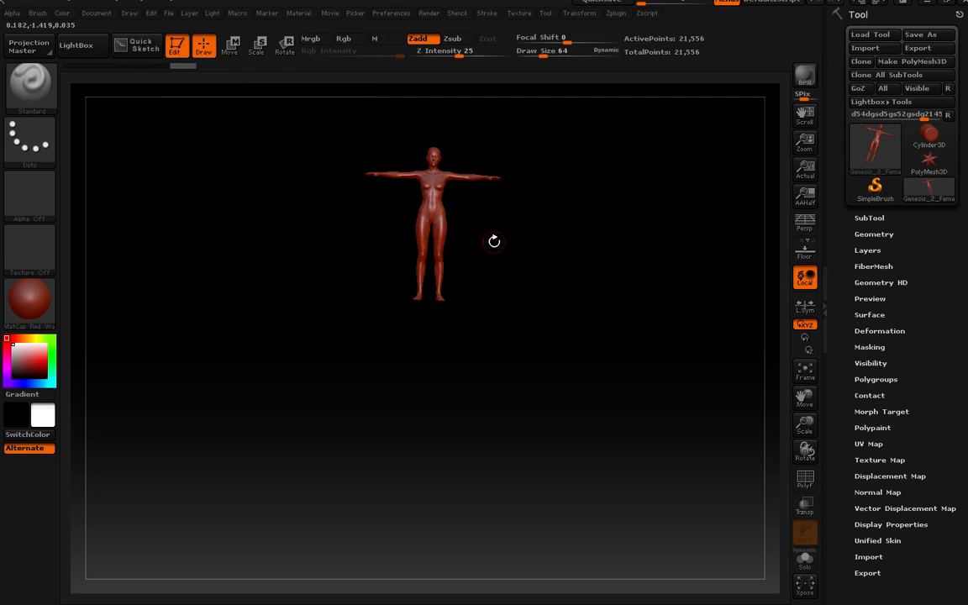
alt+drag(461, 208, 483, 363)
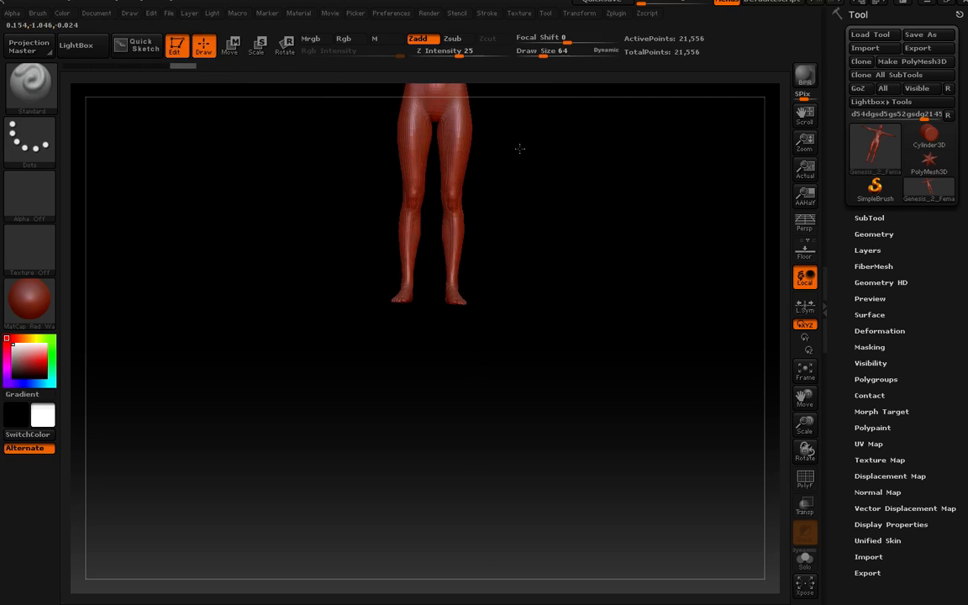
alt+drag(519, 147, 519, 199)
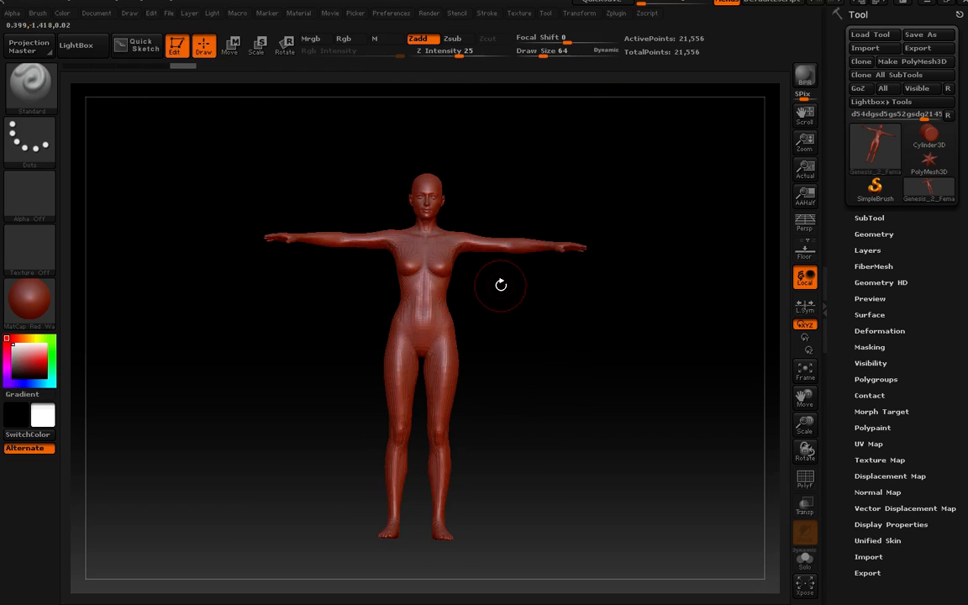
alt+drag(500, 285, 499, 316)
mouse_move(507, 252)
mouse_down()
mouse_move(517, 270)
mouse_move(518, 255)
mouse_up()
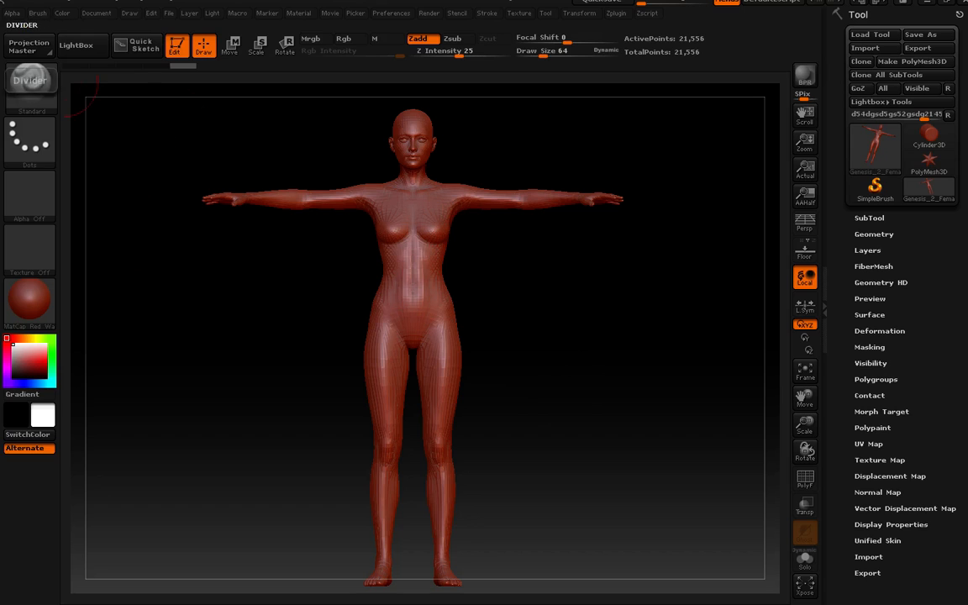
mouse_move(556, 288)
mouse_down()
mouse_move(484, 298)
mouse_move(560, 293)
mouse_up()
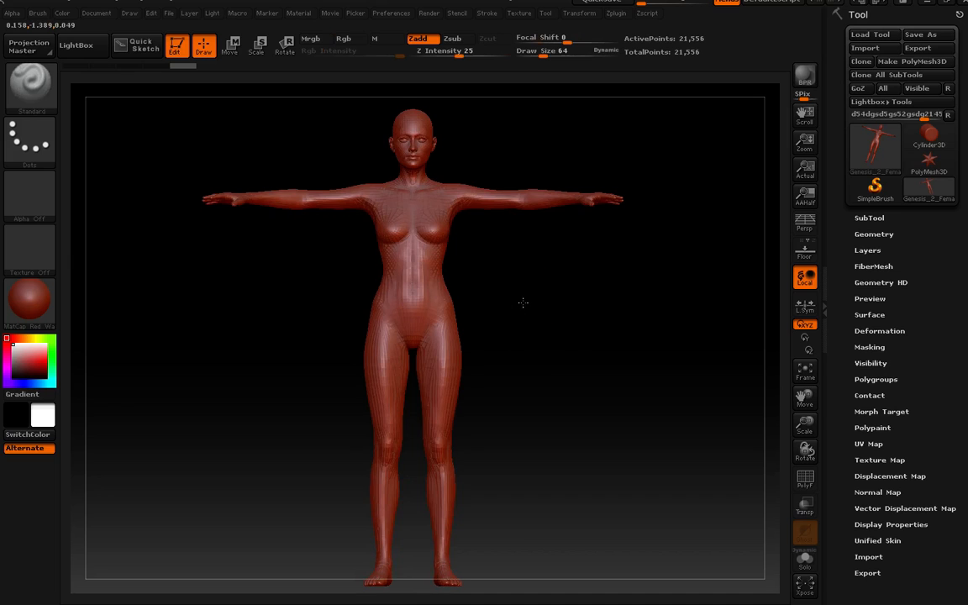
- Examine the base mesh around the figure's torso, hips and buttocks from the front, the side and above
alt+drag(523, 302, 539, 422)
alt+drag(540, 162, 509, 450)
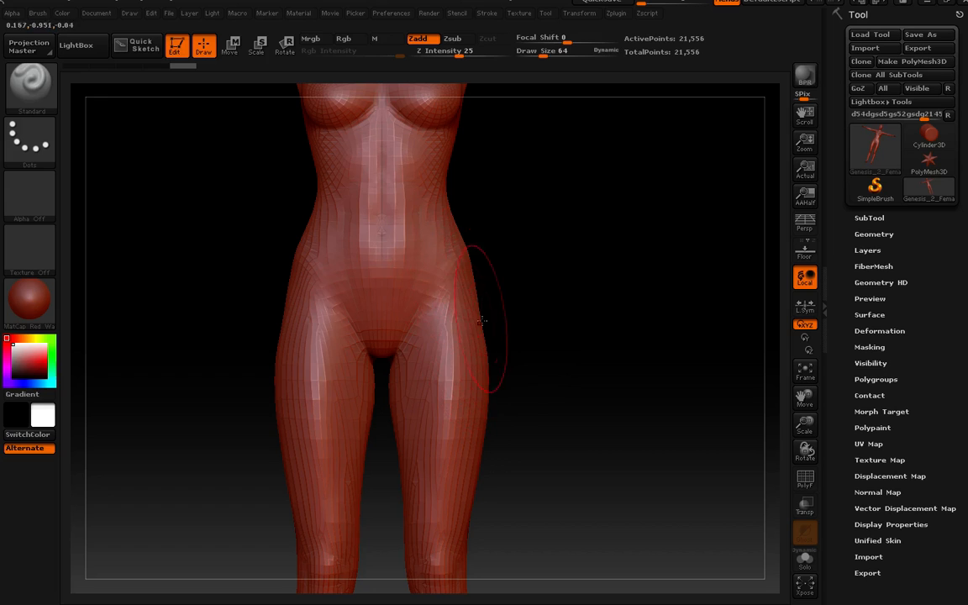
mouse_move(561, 356)
mouse_down()
mouse_move(508, 352)
mouse_move(555, 350)
mouse_up()
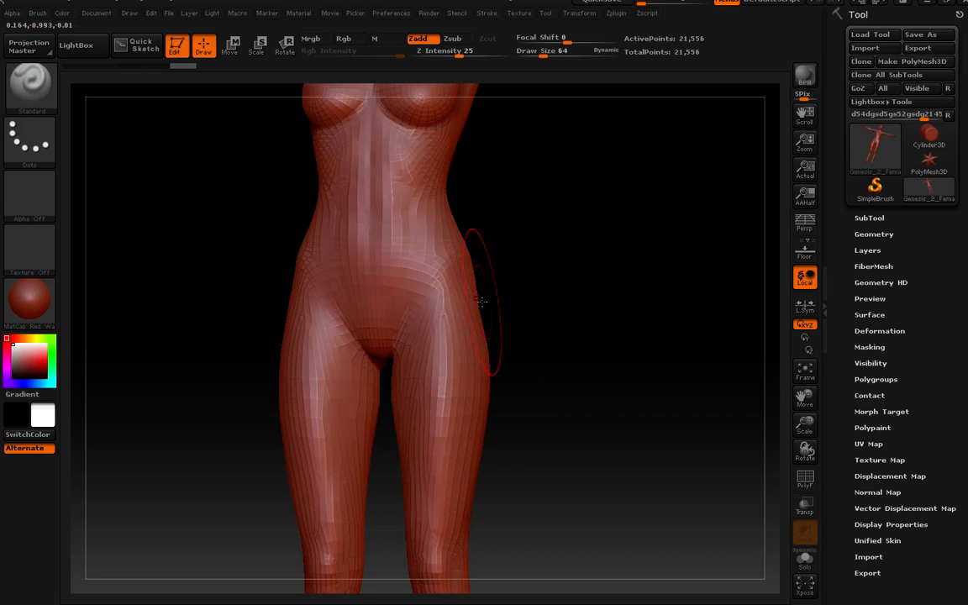
mouse_move(509, 302)
mouse_down()
mouse_move(495, 305)
mouse_move(509, 303)
mouse_up()
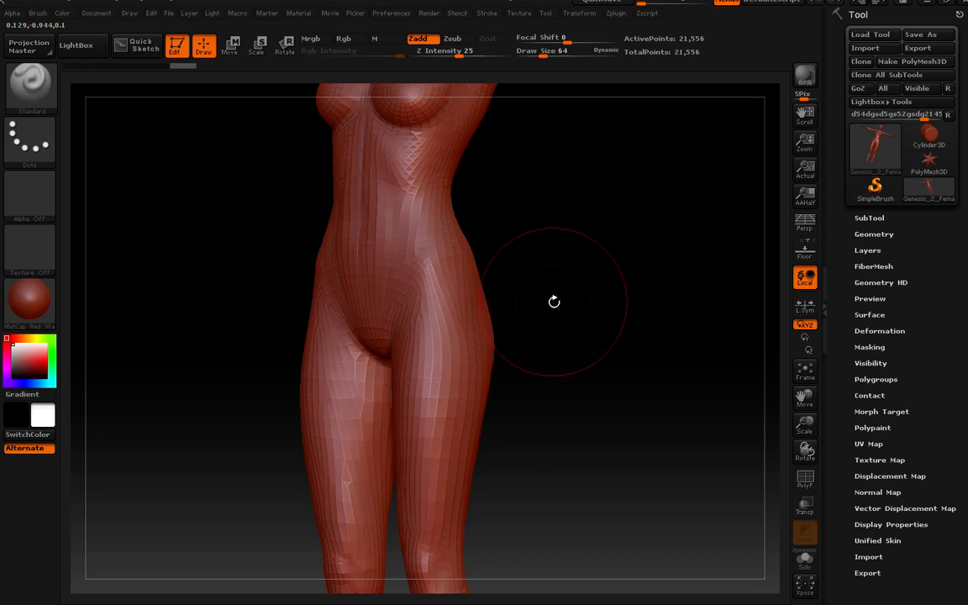
drag(554, 300, 520, 301)
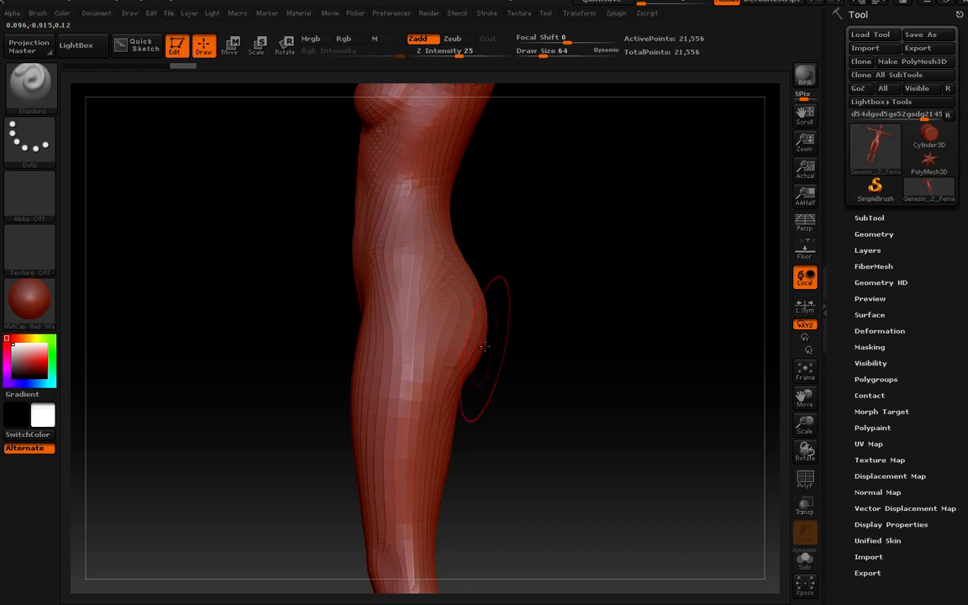
drag(496, 357, 475, 386)
mouse_move(583, 450)
mouse_down()
mouse_move(541, 315)
mouse_move(441, 387)
mouse_move(502, 324)
mouse_move(507, 293)
mouse_move(507, 303)
mouse_up()
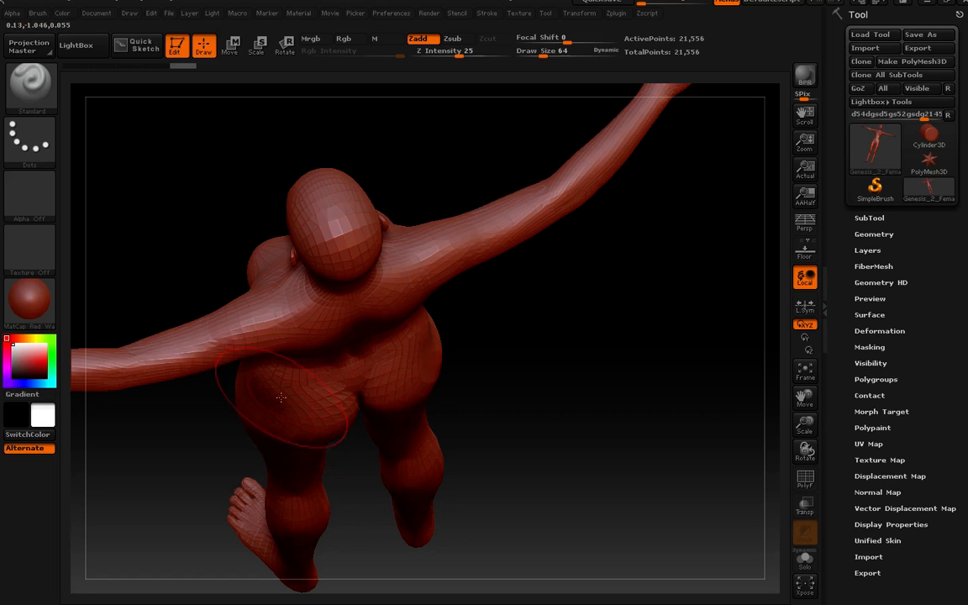
right_drag(280, 412, 382, 346)
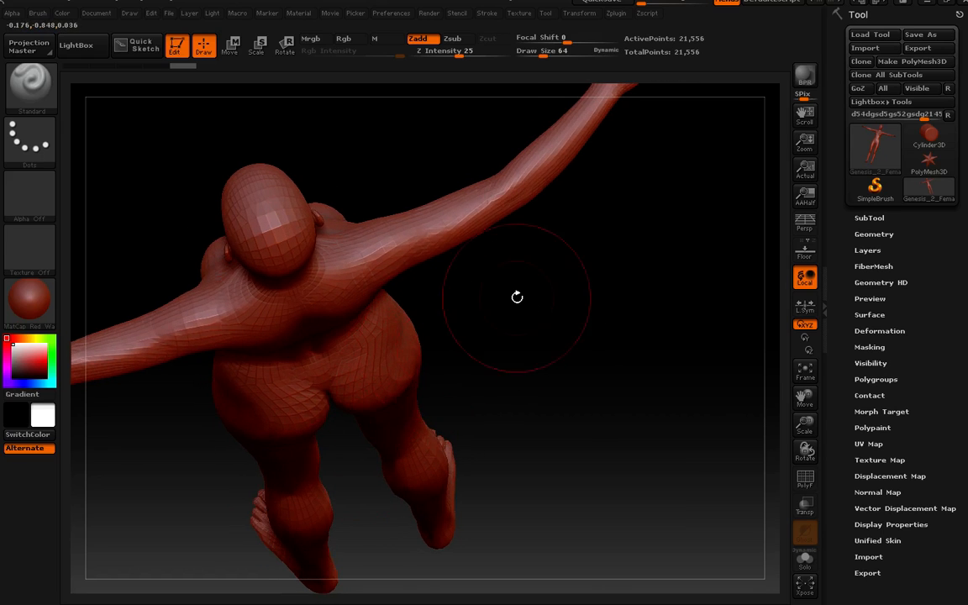
mouse_move(520, 354)
mouse_down()
mouse_move(514, 234)
mouse_move(480, 323)
mouse_move(529, 315)
mouse_move(520, 336)
mouse_move(546, 420)
mouse_move(532, 386)
mouse_move(536, 400)
mouse_move(537, 331)
mouse_move(531, 400)
mouse_move(536, 387)
mouse_up()
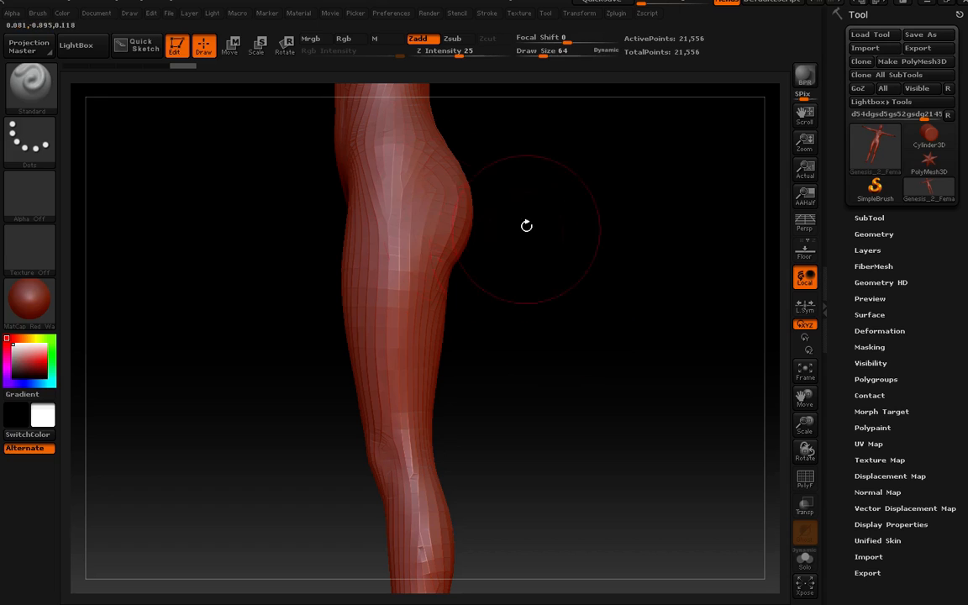
- Examine the polygon flow on the figure's thighs and knees from the front and at an angle
click(38, 78)
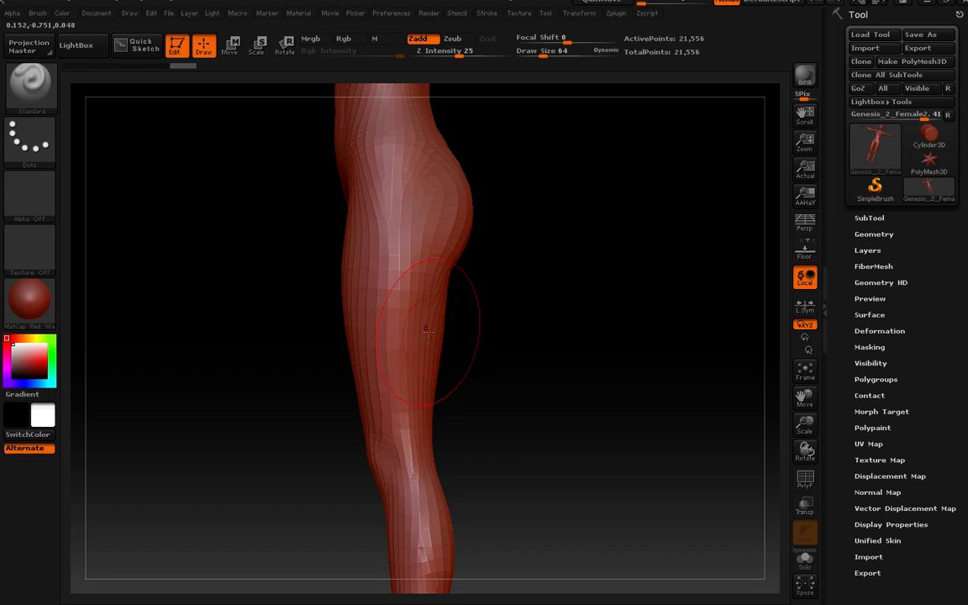
mouse_move(366, 304)
right_down()
mouse_move(430, 319)
mouse_move(493, 315)
right_up()
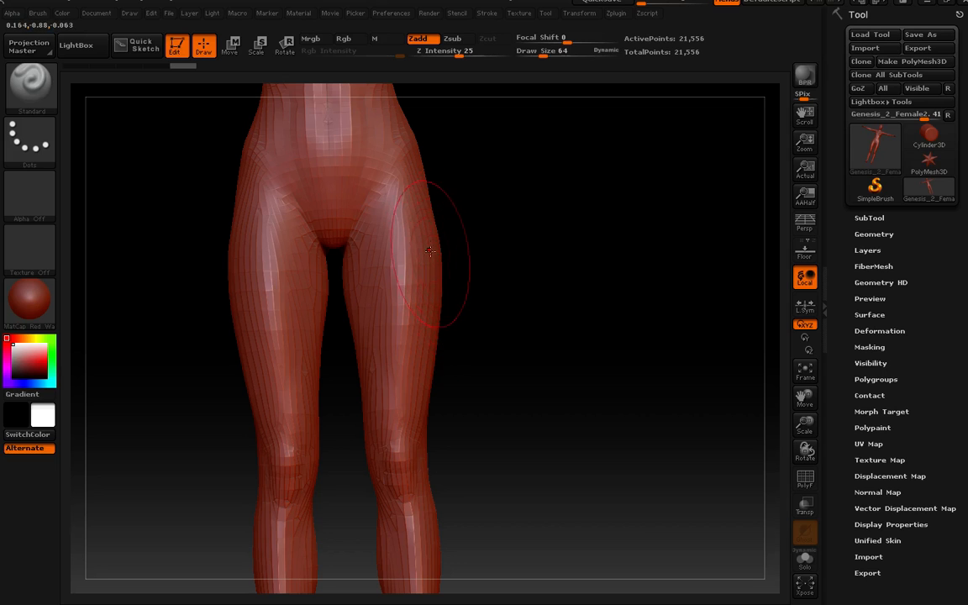
mouse_move(445, 296)
mouse_down()
mouse_move(473, 295)
mouse_move(480, 311)
mouse_move(443, 330)
mouse_move(453, 219)
mouse_up()
mouse_move(470, 269)
mouse_down()
mouse_move(481, 351)
mouse_move(518, 350)
mouse_move(510, 367)
mouse_move(518, 363)
mouse_move(460, 335)
mouse_up()
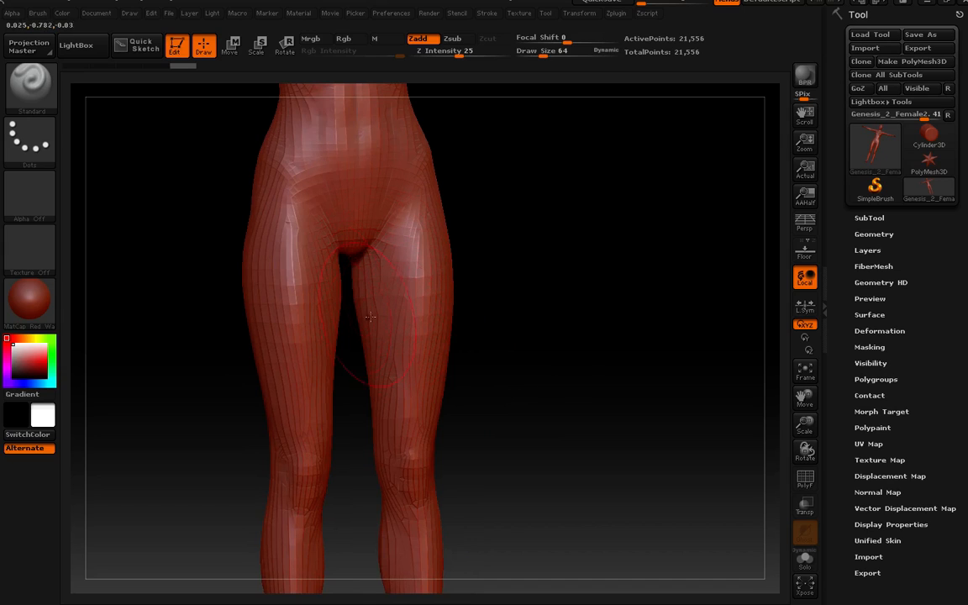
drag(519, 327, 533, 321)
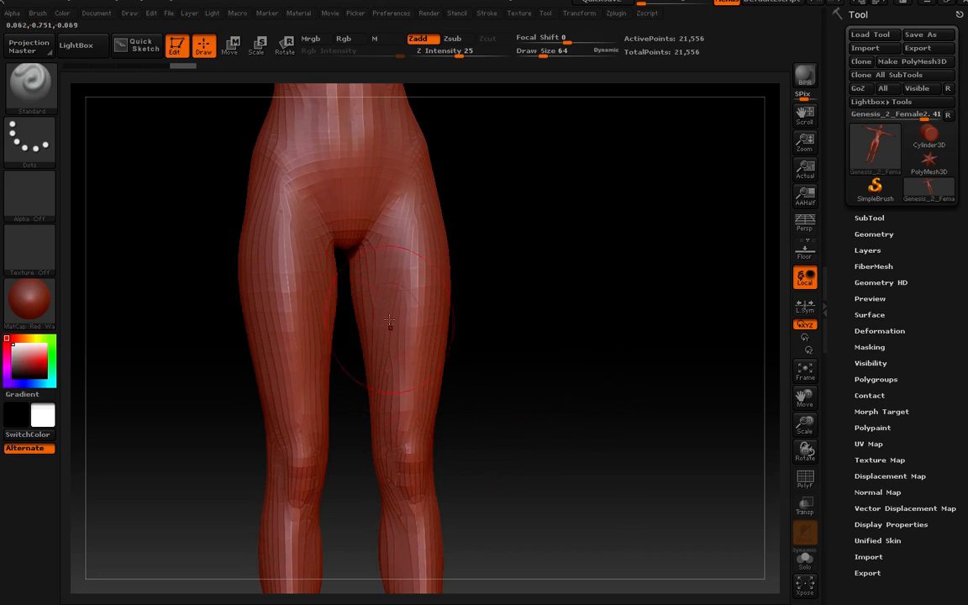
drag(508, 462, 503, 404)
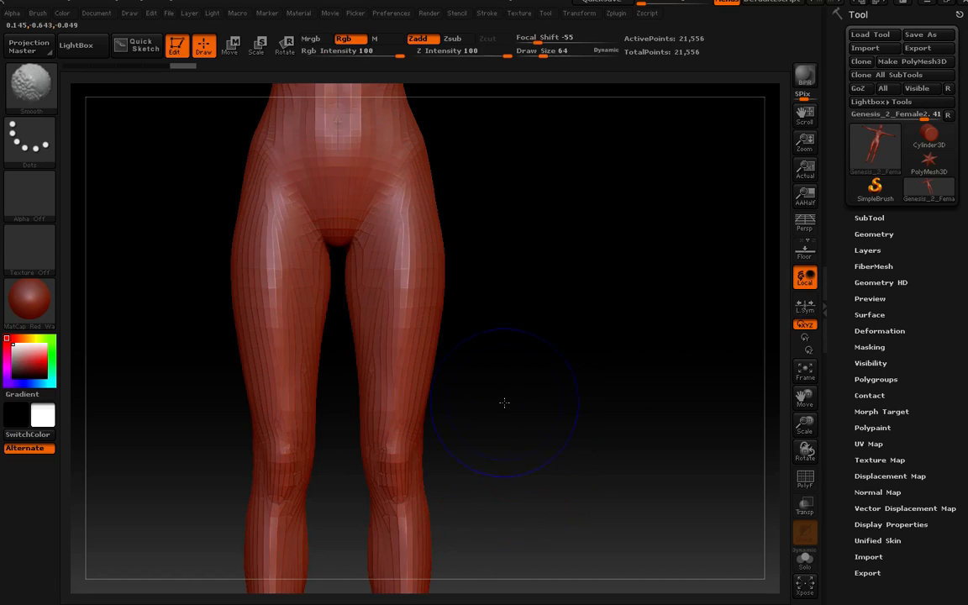
- Examine the mesh of the lower legs, calves and feet from the front and in profile
alt+drag(497, 469, 523, 320)
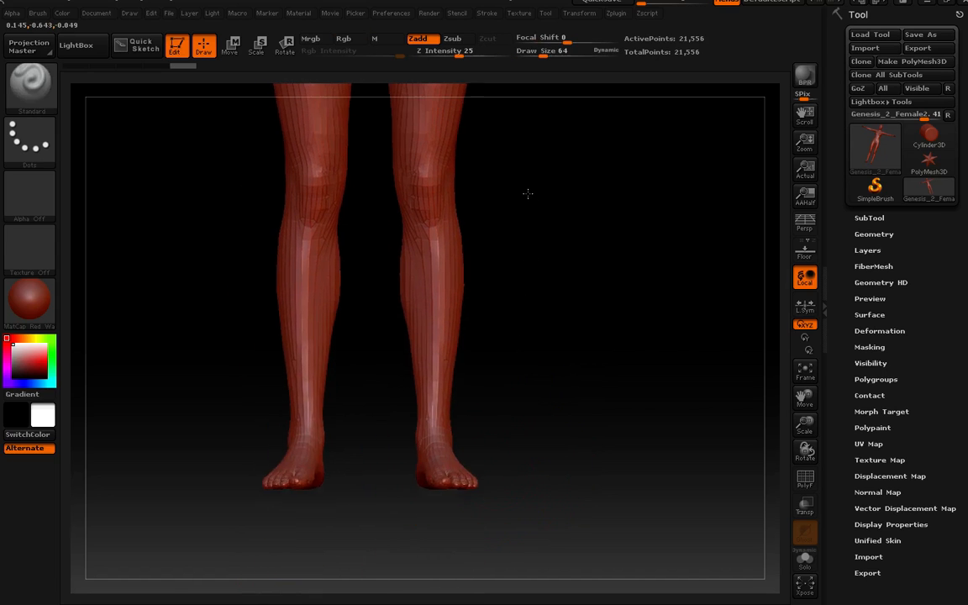
mouse_move(530, 261)
mouse_down()
mouse_move(478, 290)
mouse_move(577, 259)
mouse_move(568, 275)
mouse_up()
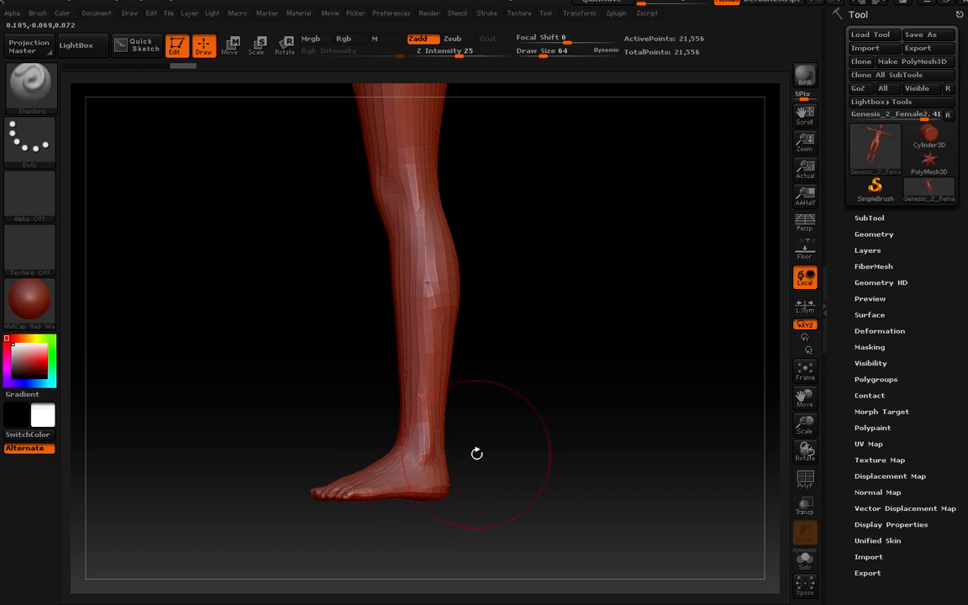
drag(551, 403, 540, 341)
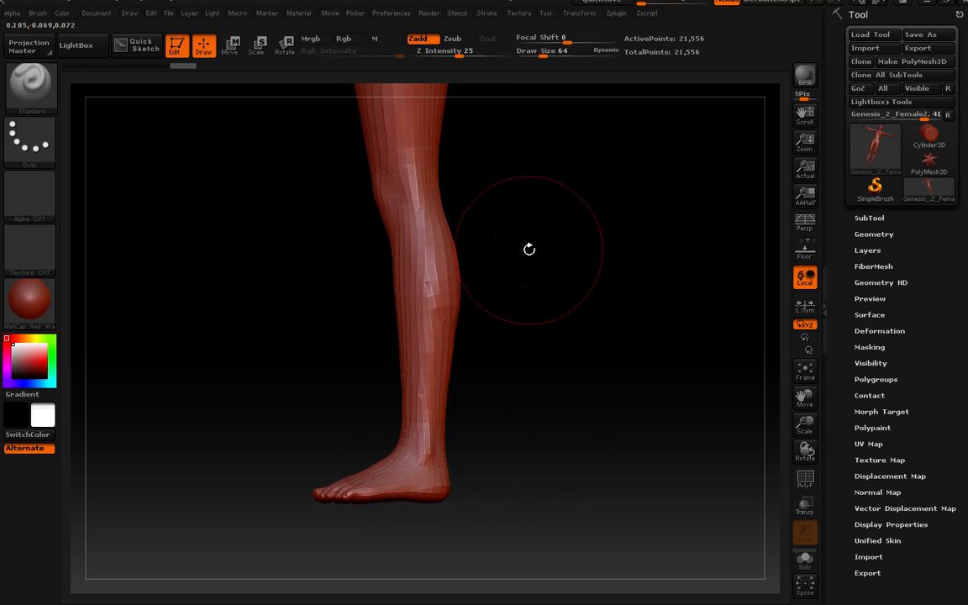
drag(557, 248, 525, 250)
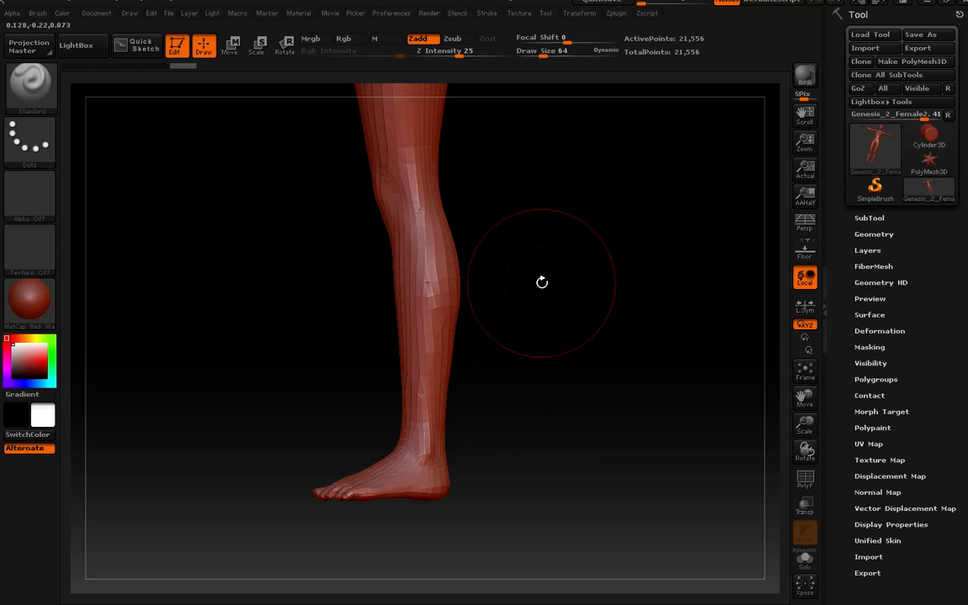
alt+drag(535, 234, 531, 366)
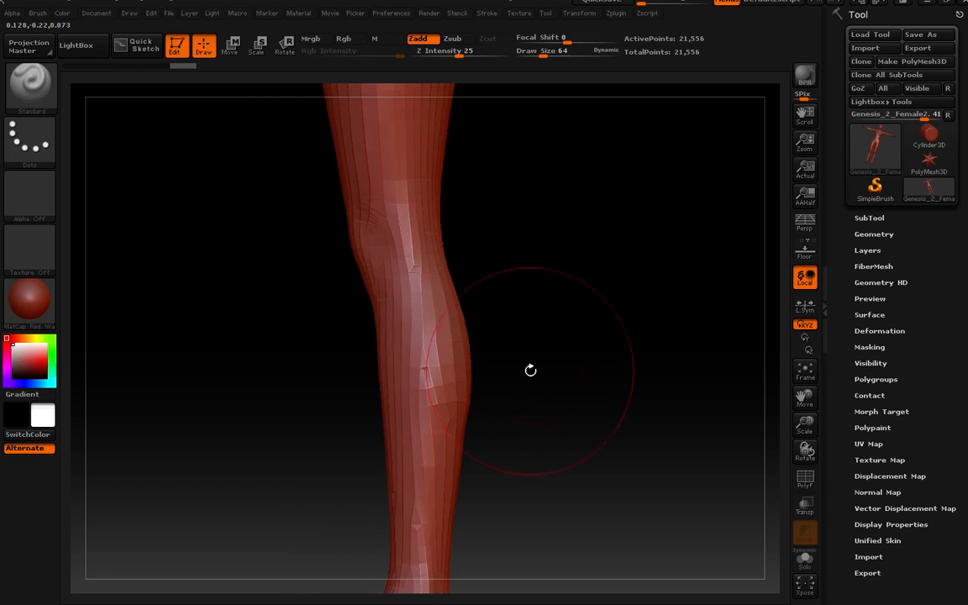
key(shift)
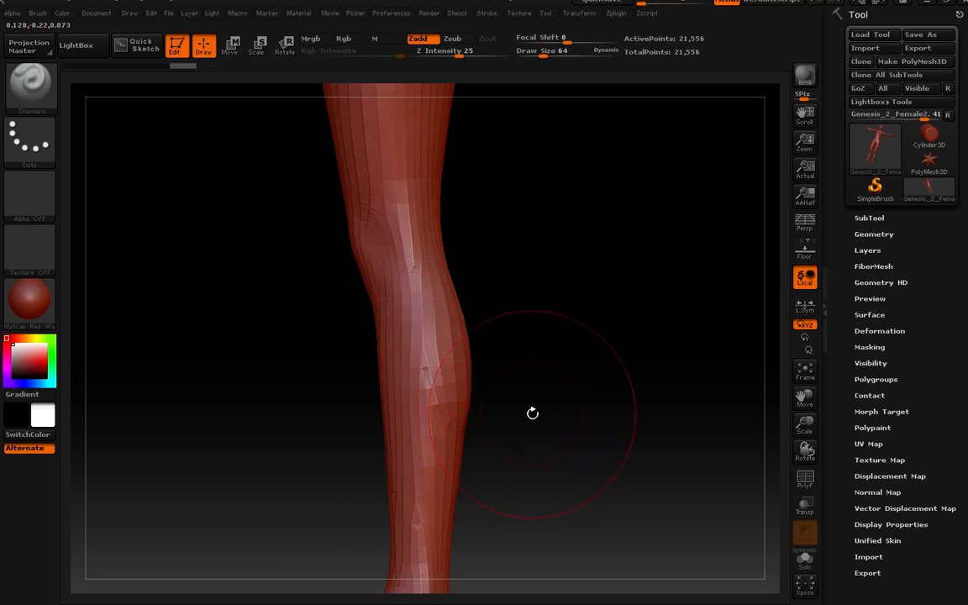
mouse_move(531, 411)
mouse_down()
mouse_move(536, 296)
mouse_move(536, 329)
mouse_up()
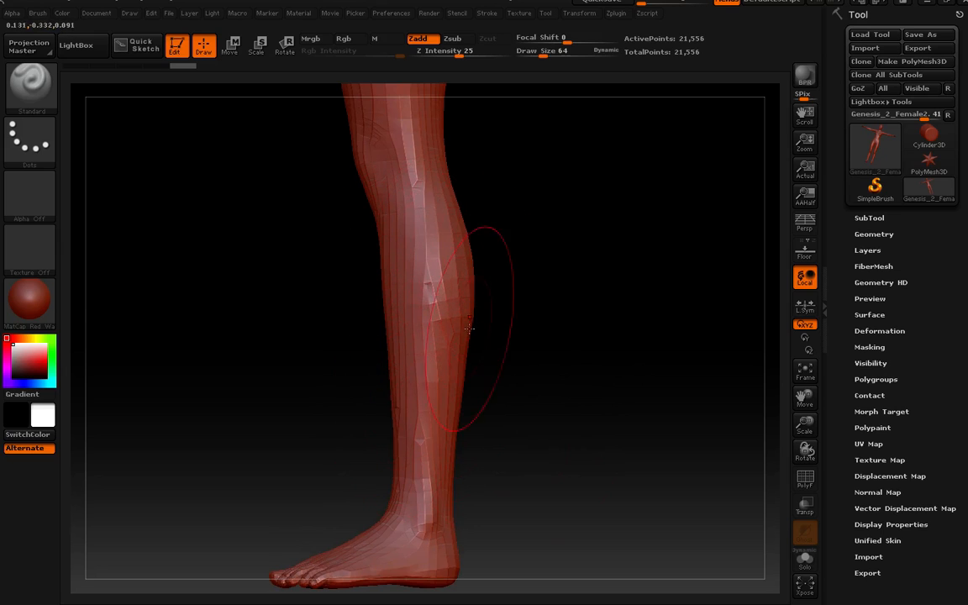
drag(443, 586, 510, 436)
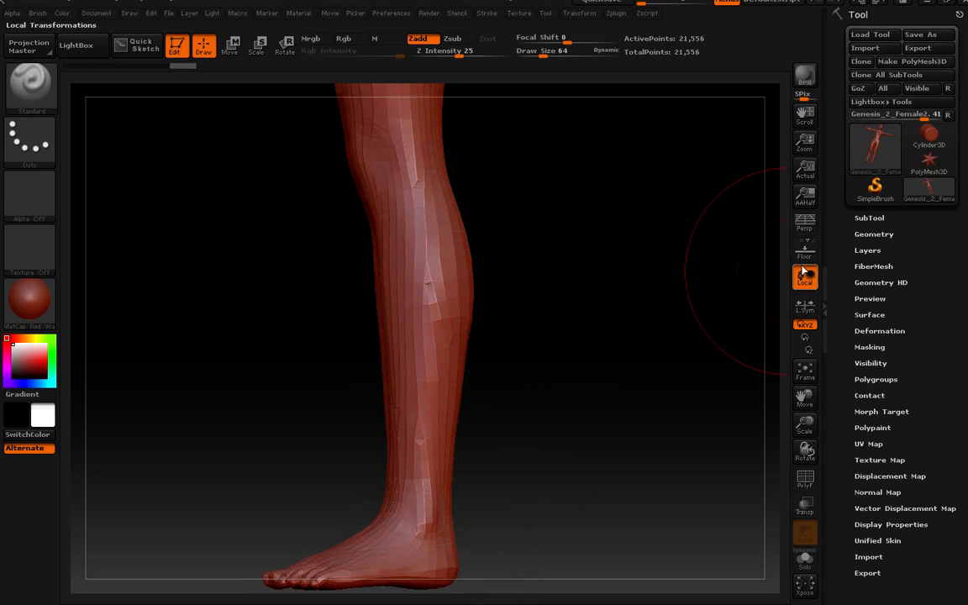
- Expand the Geometry subdivision settings and check the figure's torso, arms and head from the front
click(880, 235)
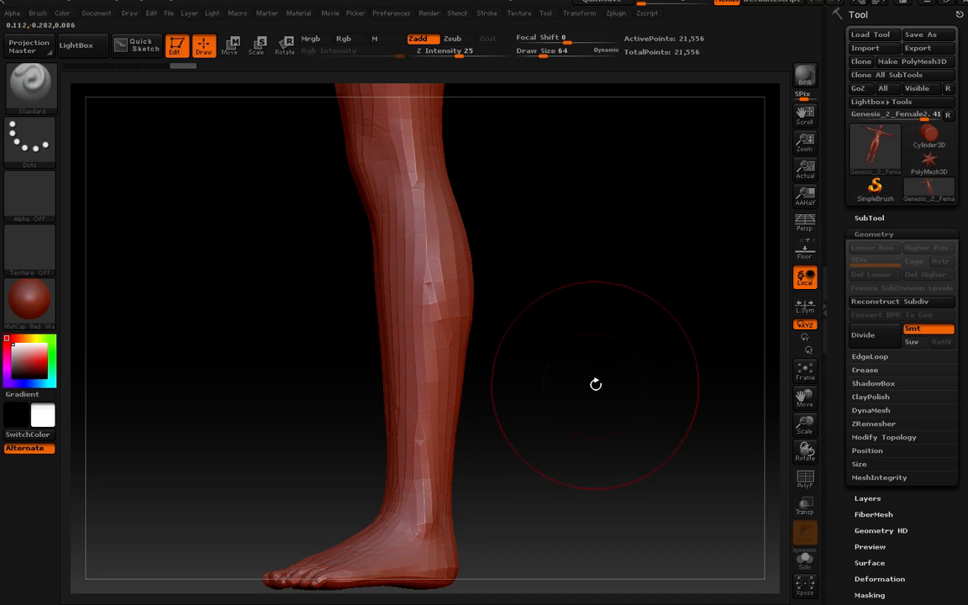
alt+drag(596, 384, 565, 384)
mouse_move(564, 262)
alt+mouse_down()
mouse_move(557, 499)
mouse_move(551, 462)
mouse_move(551, 480)
alt+mouse_up()
alt+drag(557, 296, 555, 458)
mouse_move(551, 319)
alt+mouse_down()
mouse_move(533, 395)
mouse_move(518, 389)
mouse_move(566, 404)
mouse_move(594, 386)
alt+mouse_up()
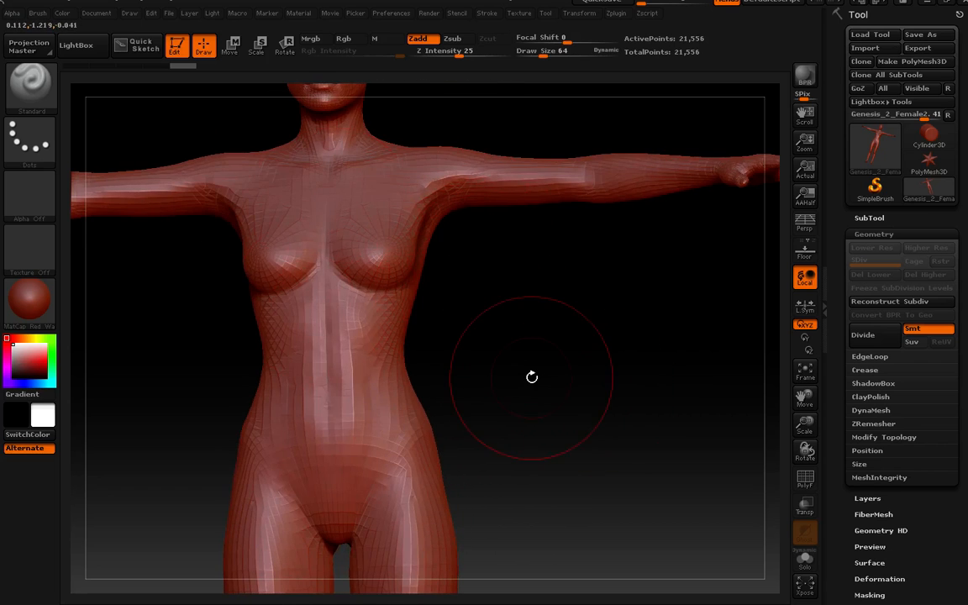
alt+drag(531, 376, 501, 309)
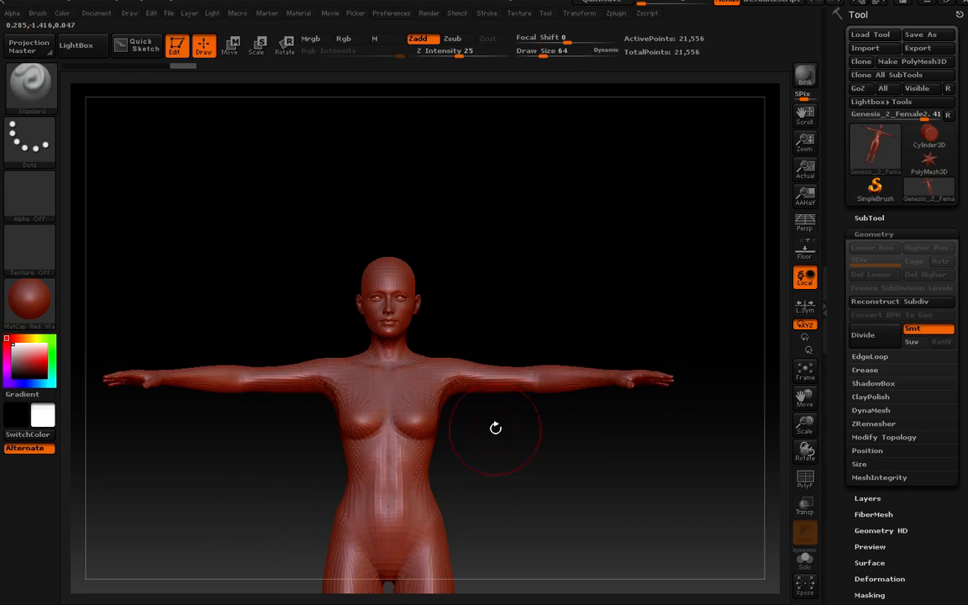
- Examine the mesh of the figure's chest, neck, shoulders and arms from the front, at an angle and from above
alt+drag(495, 429, 525, 379)
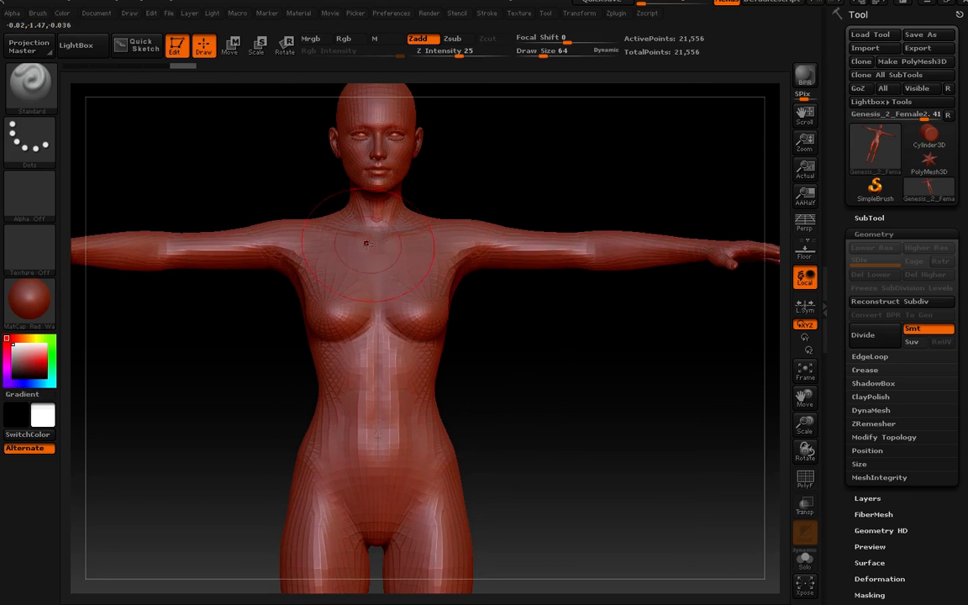
alt+drag(503, 205, 517, 290)
right_drag(517, 290, 528, 343)
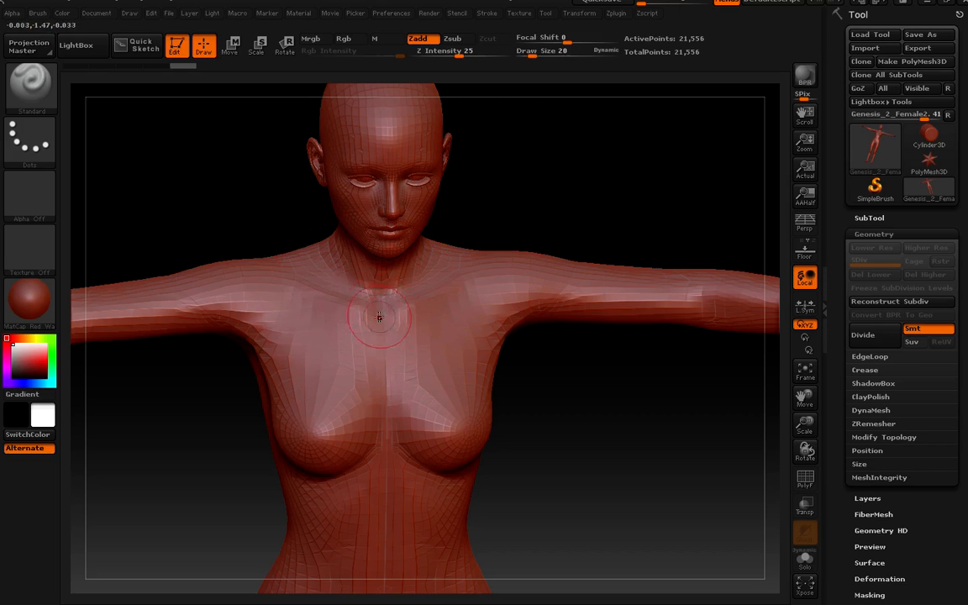
right_drag(379, 317, 470, 307)
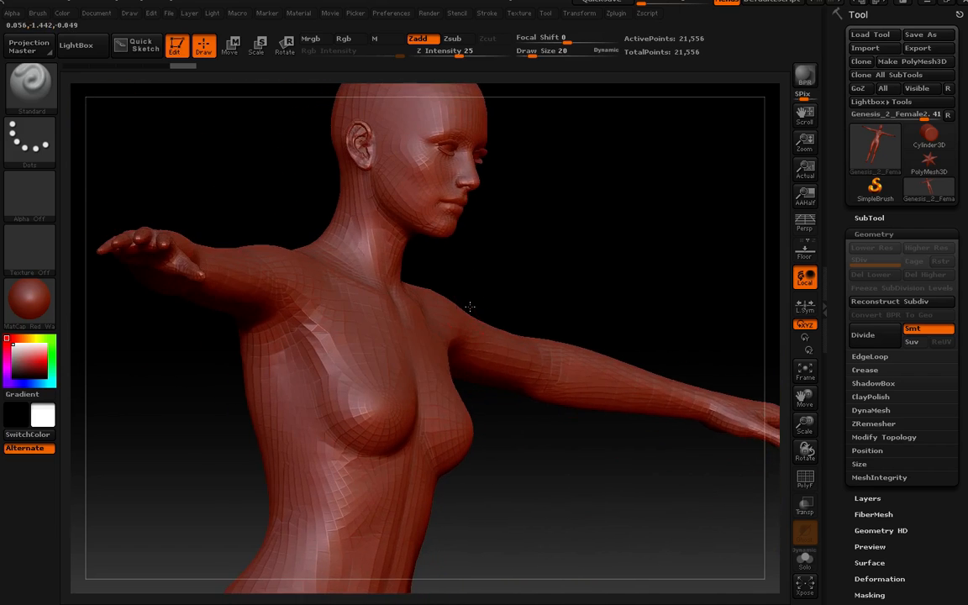
mouse_move(453, 347)
right_down()
mouse_move(393, 321)
mouse_move(353, 285)
mouse_move(343, 339)
mouse_move(367, 347)
mouse_move(392, 375)
mouse_move(367, 420)
mouse_move(362, 408)
mouse_move(408, 391)
mouse_move(388, 399)
mouse_move(381, 379)
right_up()
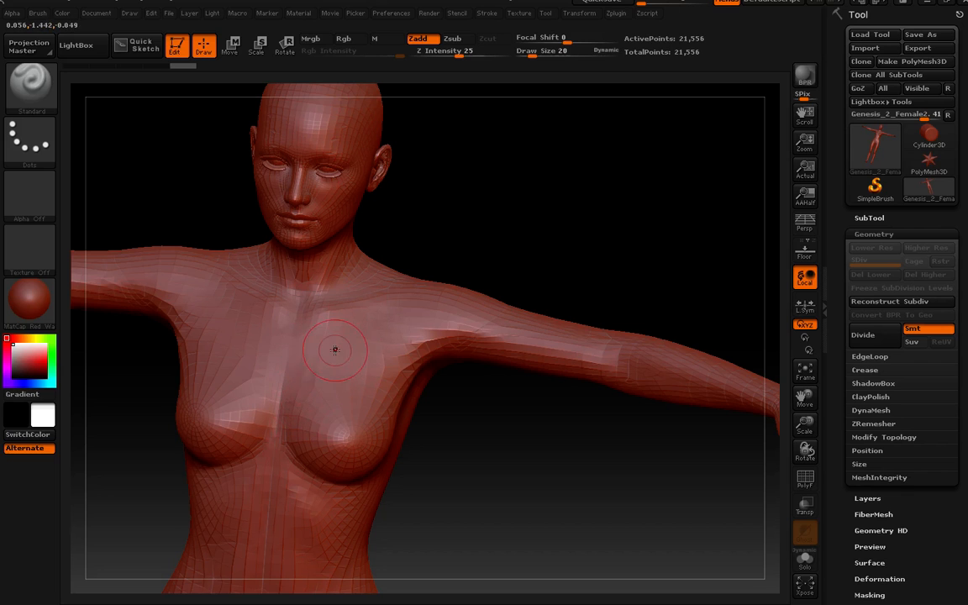
mouse_move(335, 349)
right_down()
mouse_move(441, 393)
mouse_move(322, 434)
right_up()
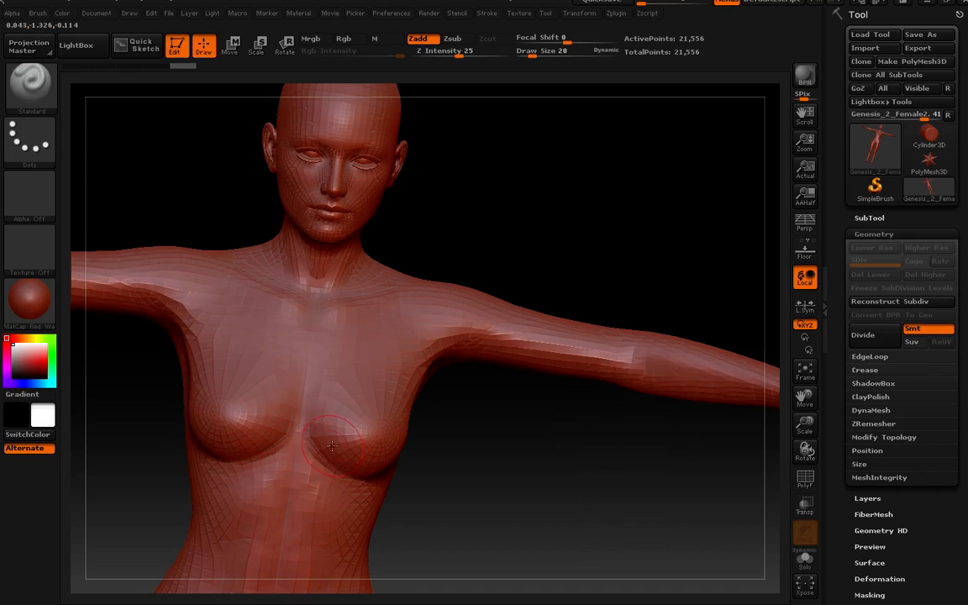
right_drag(559, 412, 535, 511)
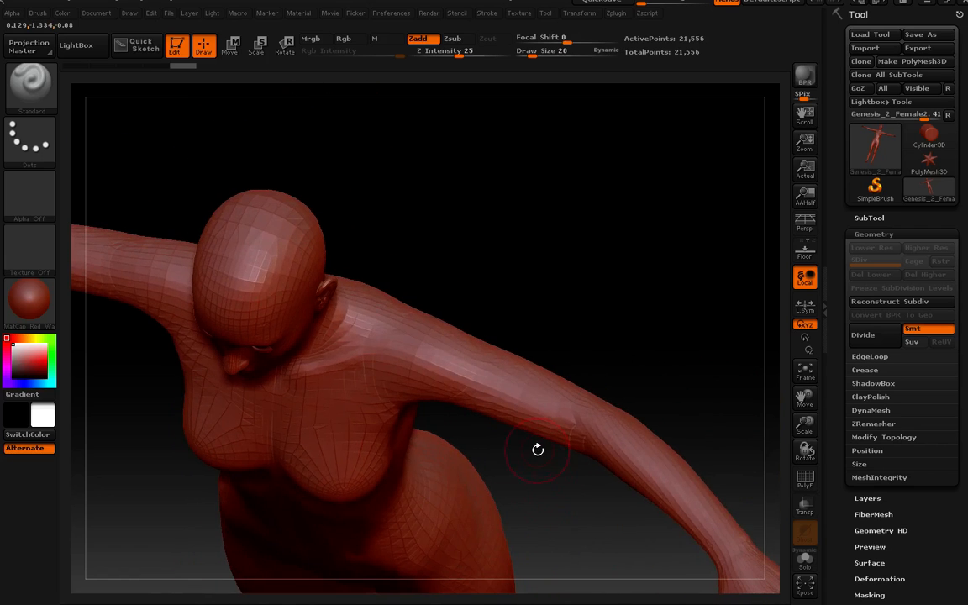
mouse_move(536, 450)
right_down()
mouse_move(523, 358)
mouse_move(528, 379)
mouse_move(553, 267)
mouse_move(477, 335)
mouse_move(456, 229)
right_up()
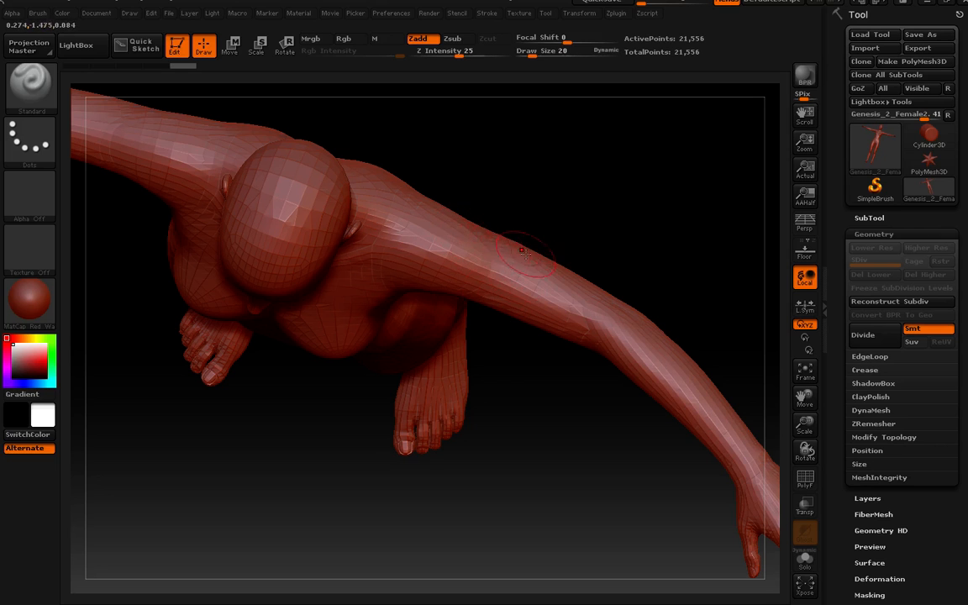
right_drag(512, 360, 523, 221)
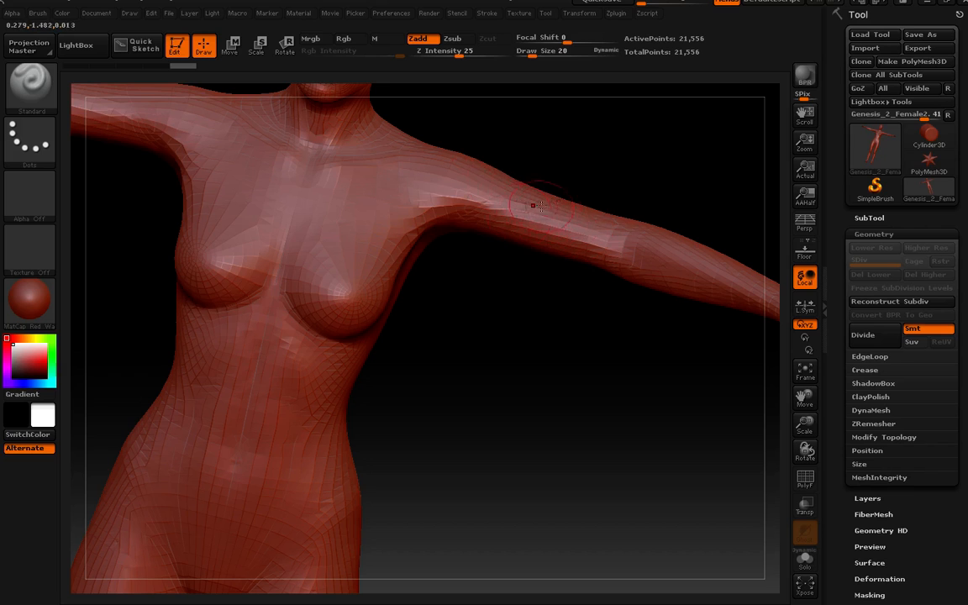
mouse_move(533, 288)
mouse_down()
mouse_move(507, 352)
mouse_move(544, 359)
mouse_move(562, 341)
mouse_move(555, 248)
mouse_move(553, 305)
mouse_move(612, 277)
mouse_move(557, 305)
mouse_move(555, 322)
mouse_move(511, 183)
mouse_up()
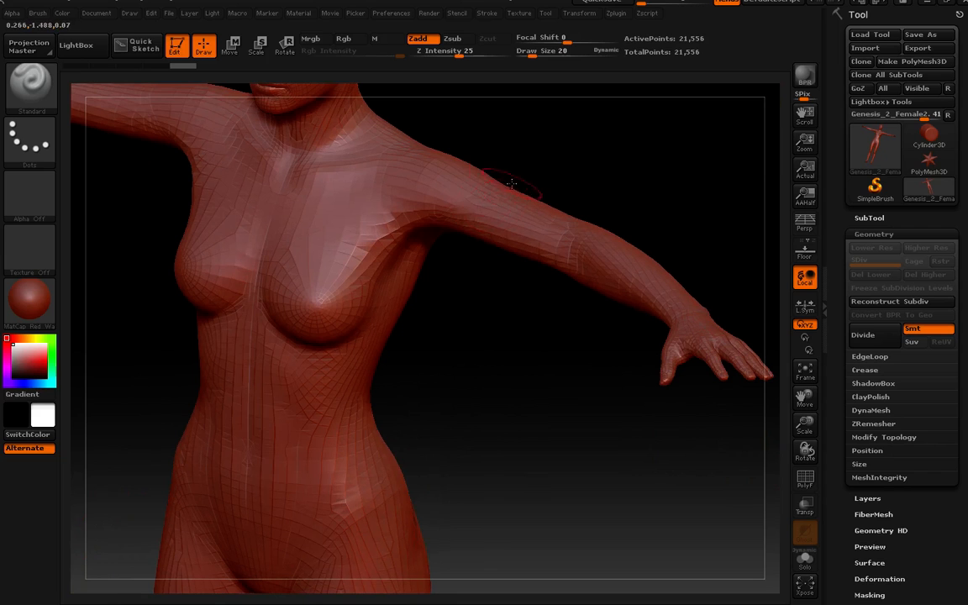
- Examine the polygon flow on the figure's shoulder blades, back, waist and buttocks from behind
drag(456, 172, 549, 277)
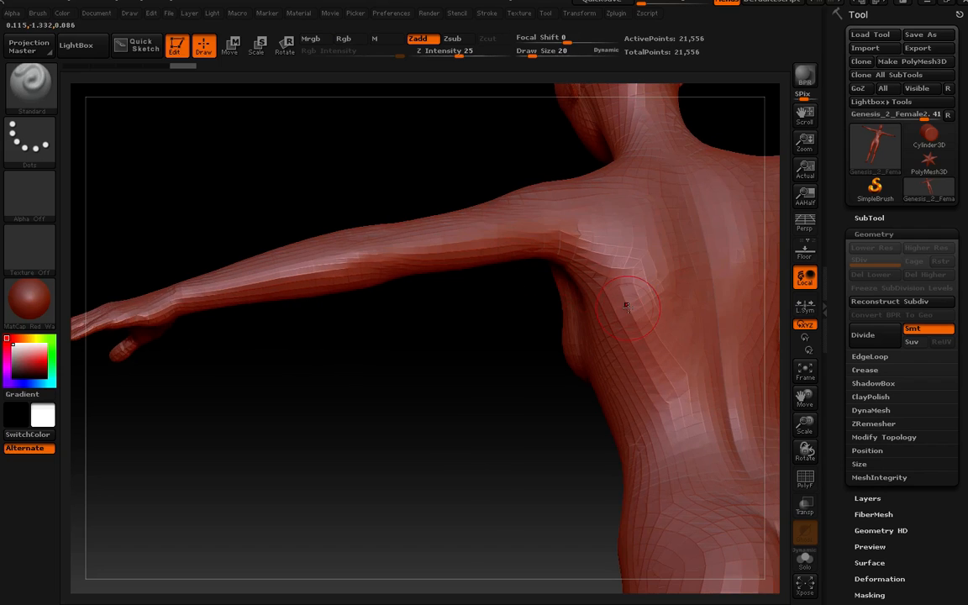
drag(625, 288, 518, 434)
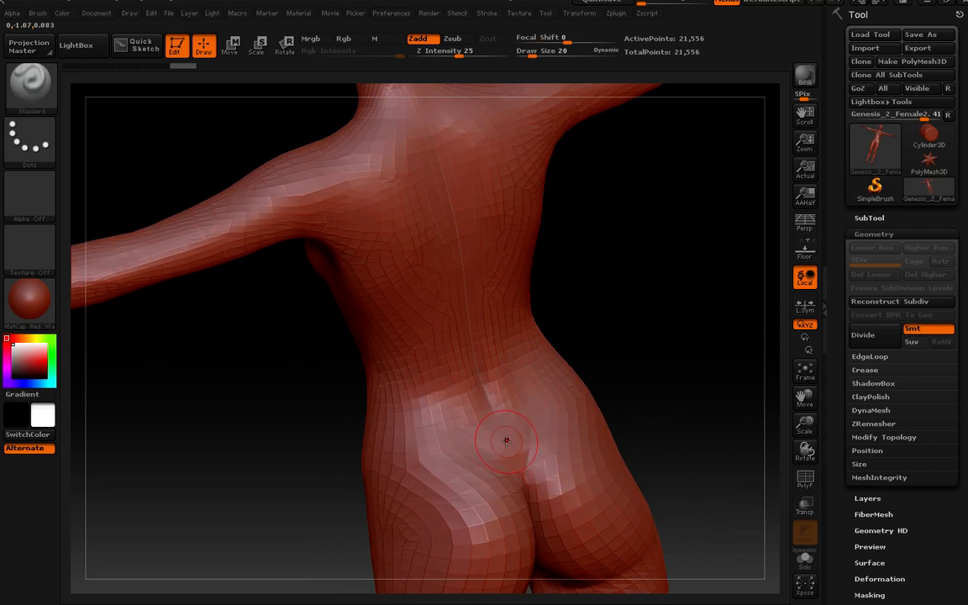
drag(614, 408, 526, 441)
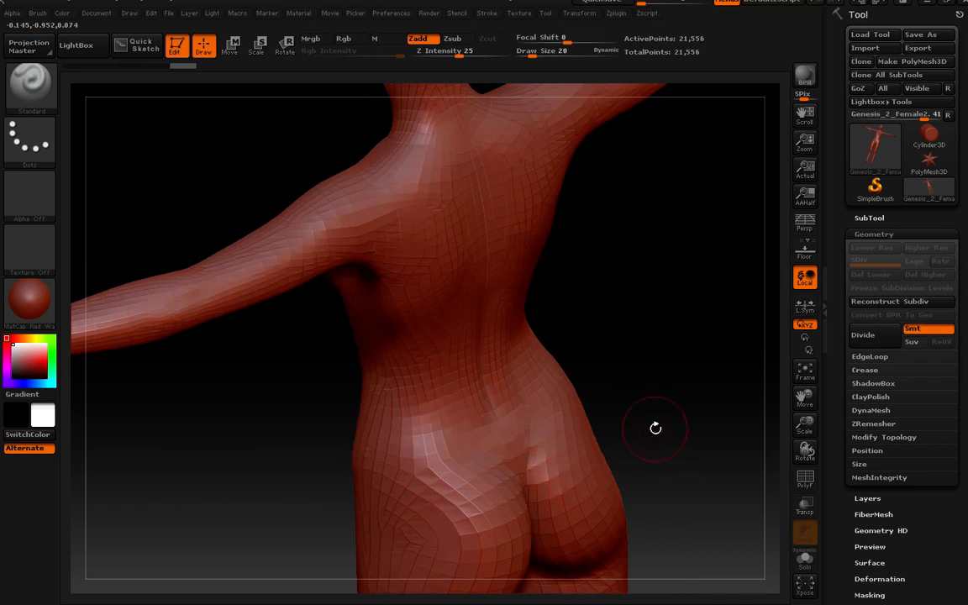
mouse_move(655, 428)
mouse_down()
mouse_move(611, 359)
mouse_move(538, 443)
mouse_move(519, 413)
mouse_move(561, 342)
mouse_move(546, 341)
mouse_move(520, 370)
mouse_move(527, 359)
mouse_move(504, 269)
mouse_move(541, 331)
mouse_move(583, 302)
mouse_move(572, 346)
mouse_move(501, 329)
mouse_move(510, 347)
mouse_move(511, 337)
mouse_up()
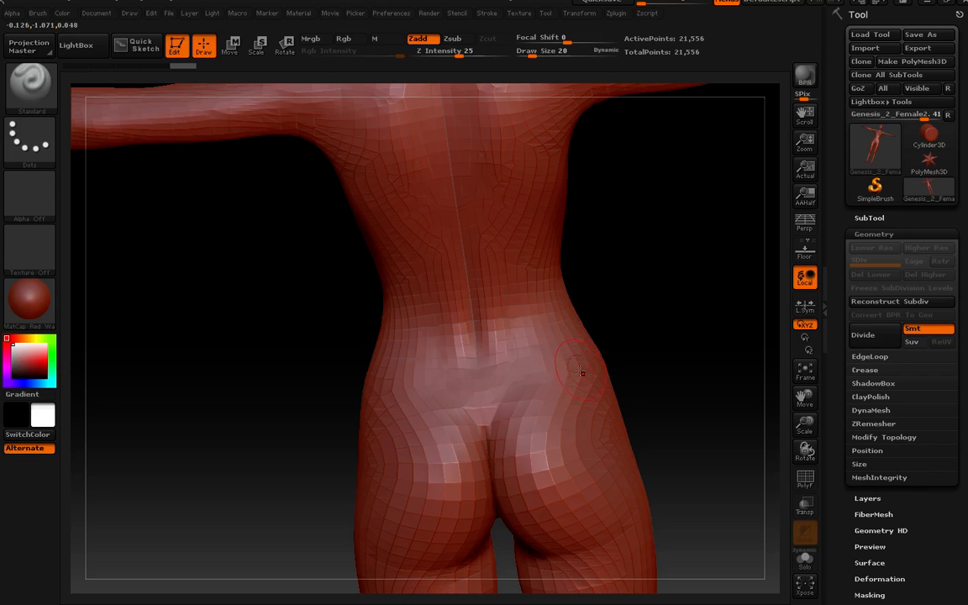
shift+drag(561, 321, 580, 304)
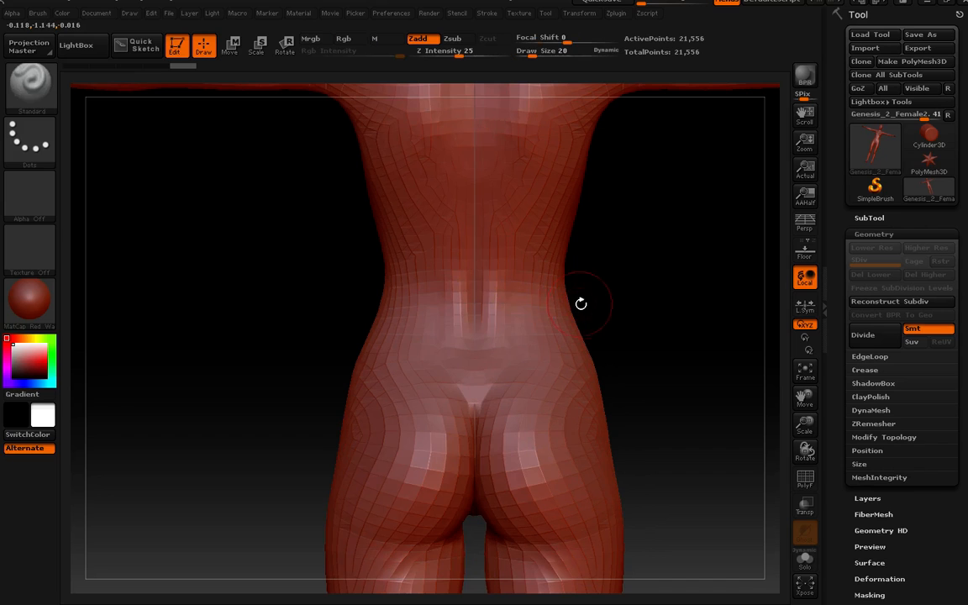
alt+drag(572, 265, 565, 395)
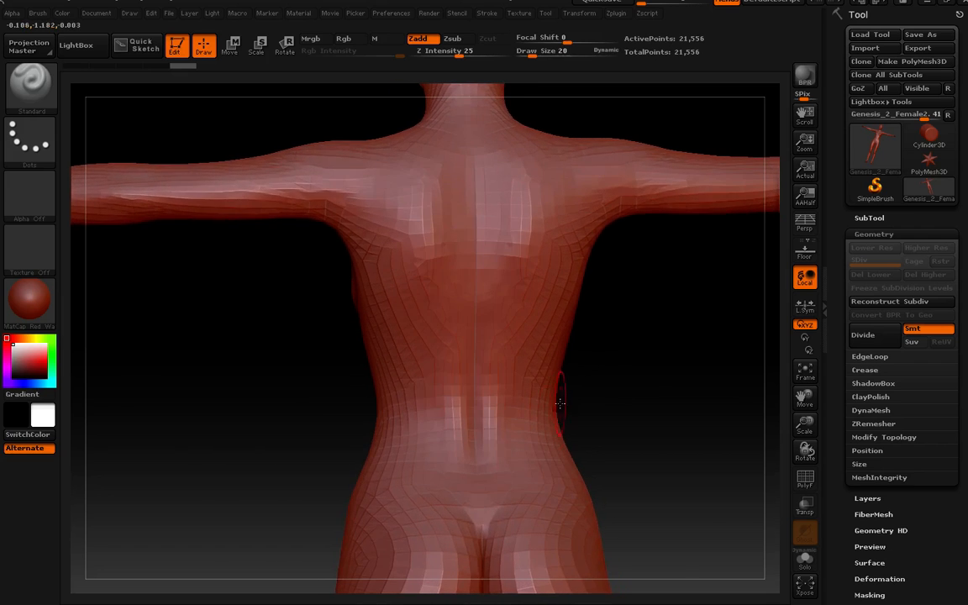
mouse_move(562, 404)
mouse_down()
mouse_move(521, 420)
mouse_move(451, 358)
mouse_move(496, 273)
mouse_up()
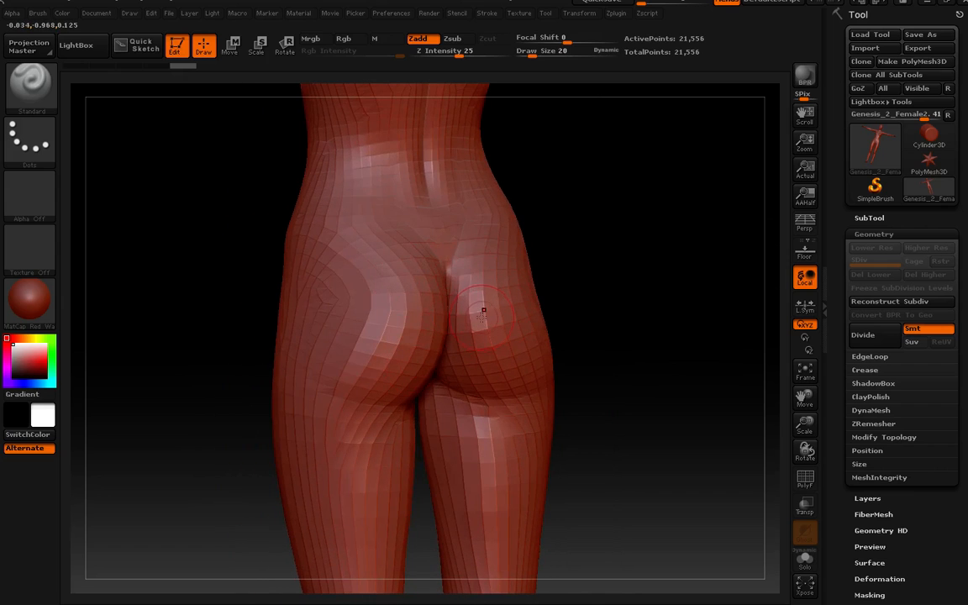
alt+right_drag(475, 271, 446, 349)
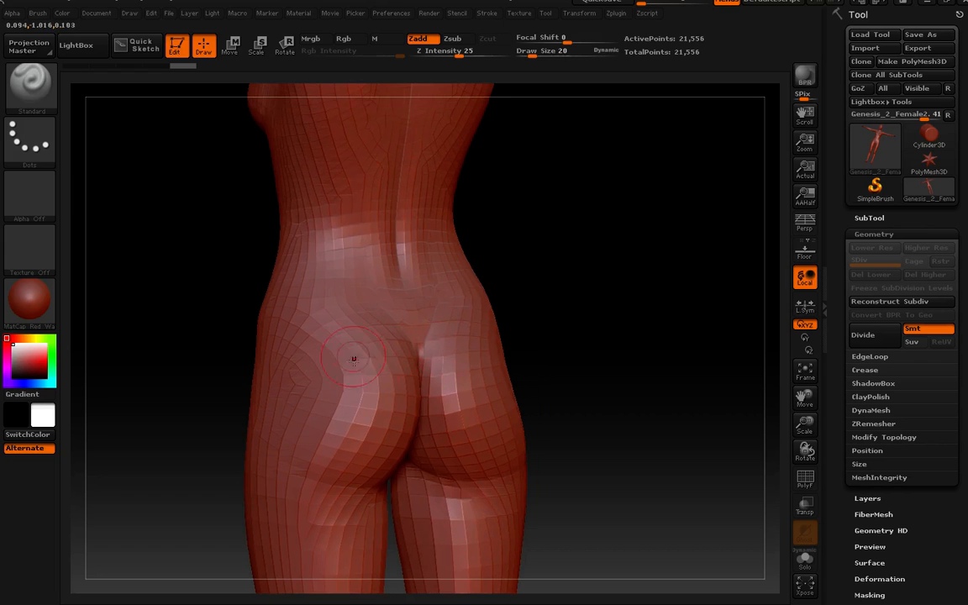
- Examine the mesh of the abdomen, pelvis and upper thighs from the front
right_drag(452, 409, 566, 363)
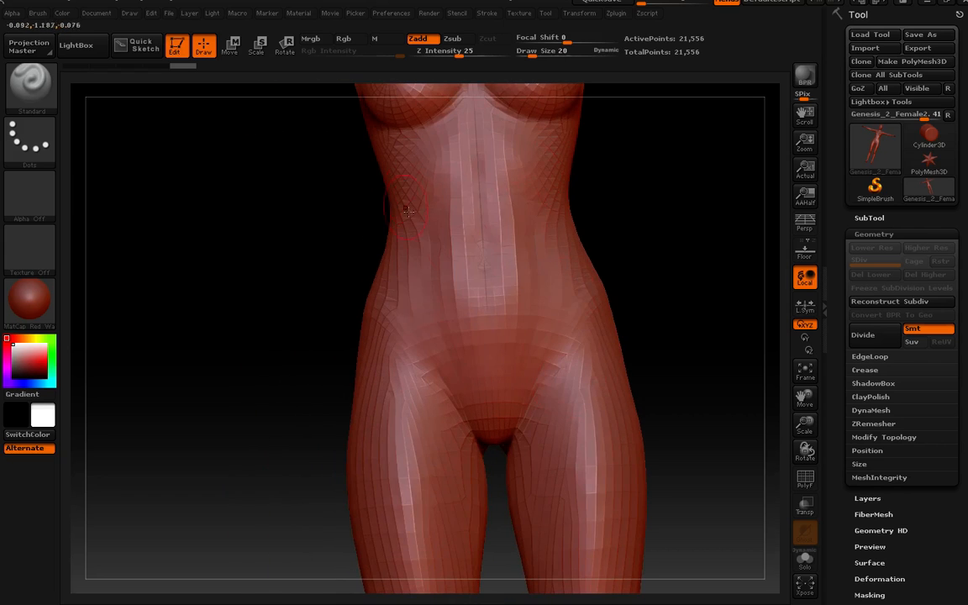
right_drag(555, 294, 457, 242)
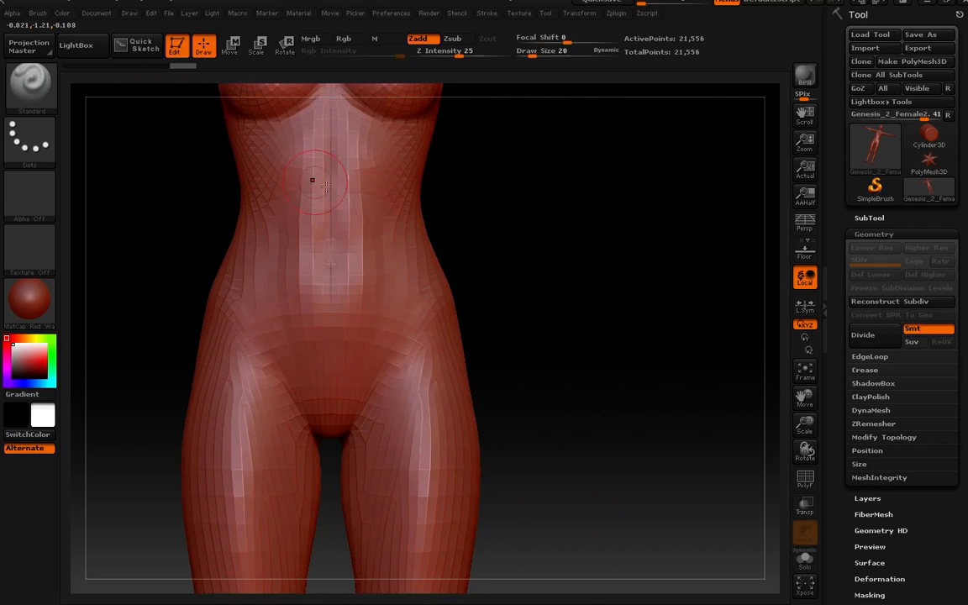
right_drag(417, 203, 424, 202)
- Switch to the Move Topological brush and check the figure's overall proportions from head to lower legs from the front
click(30, 81)
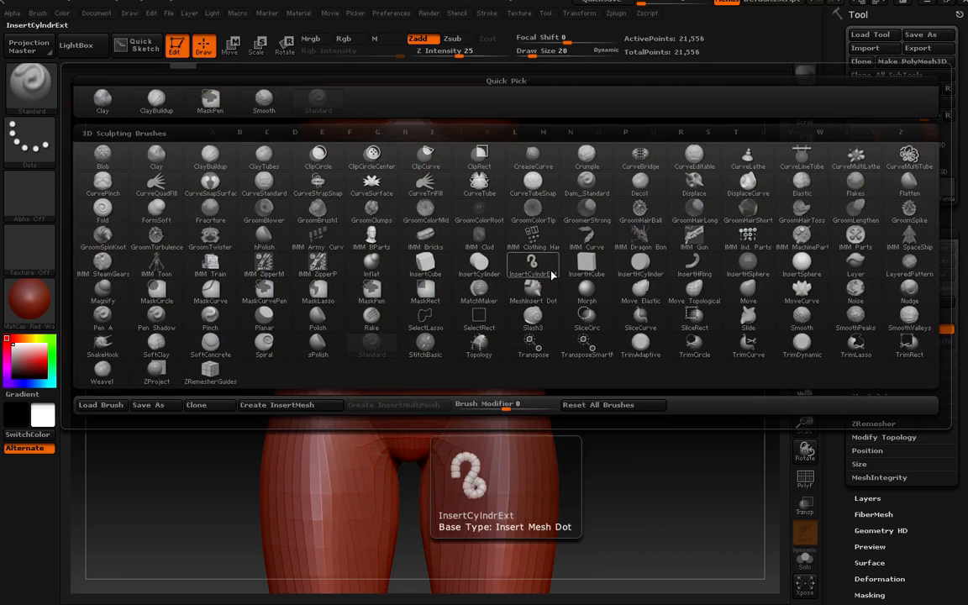
key(m)
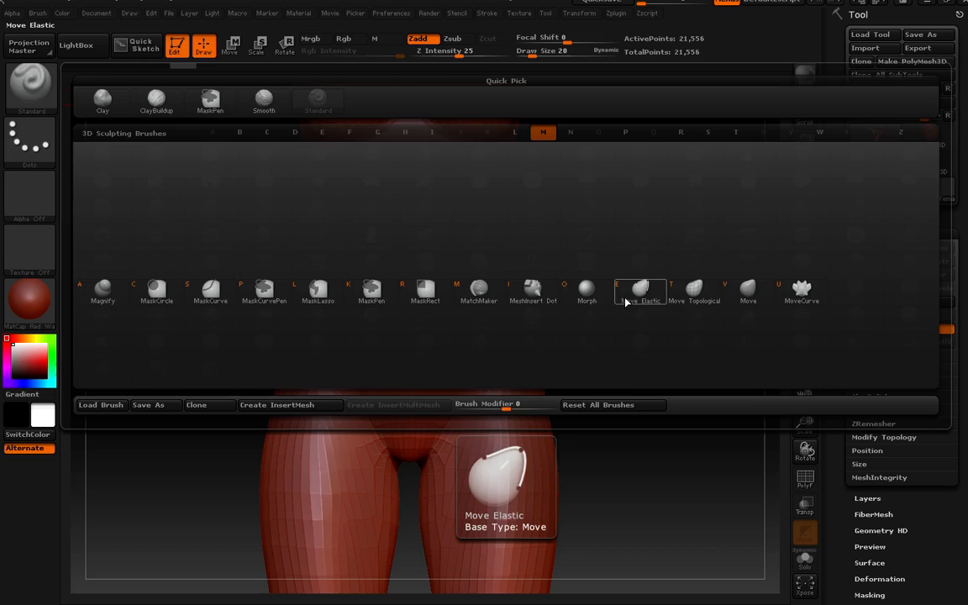
click(688, 296)
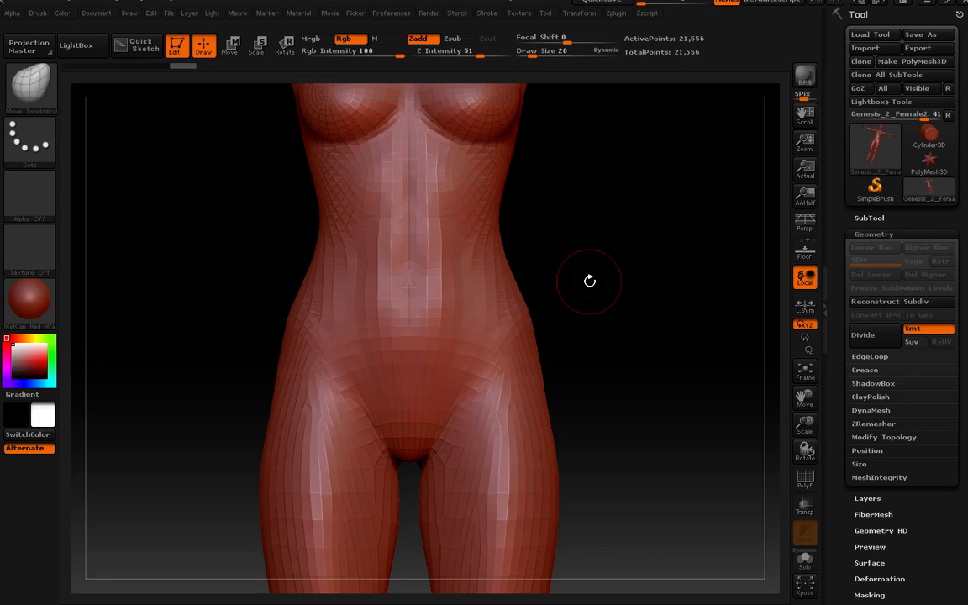
alt+drag(596, 291, 593, 322)
alt+drag(594, 384, 601, 330)
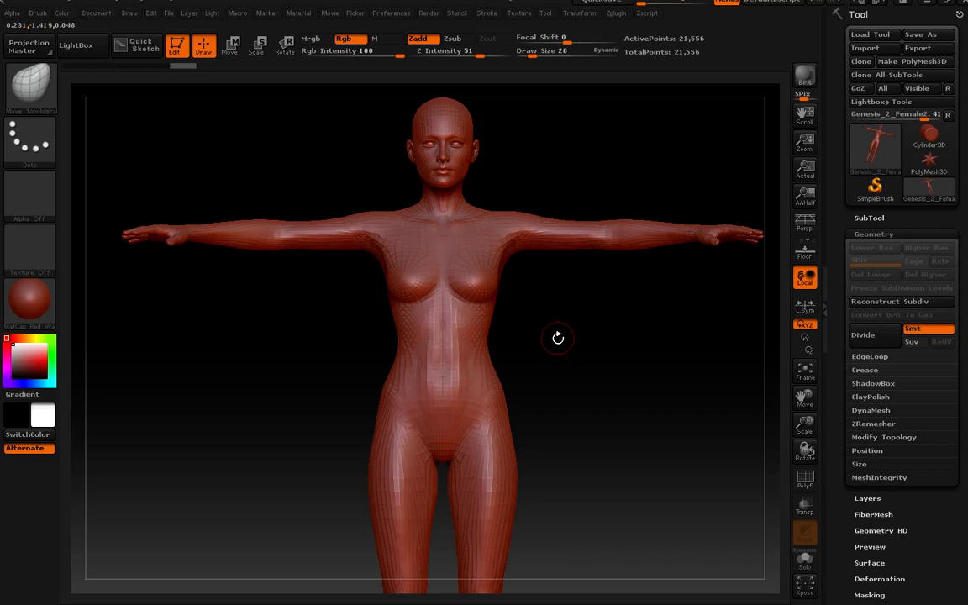
mouse_move(558, 337)
mouse_down()
mouse_move(548, 328)
mouse_move(553, 380)
mouse_move(555, 347)
mouse_up()
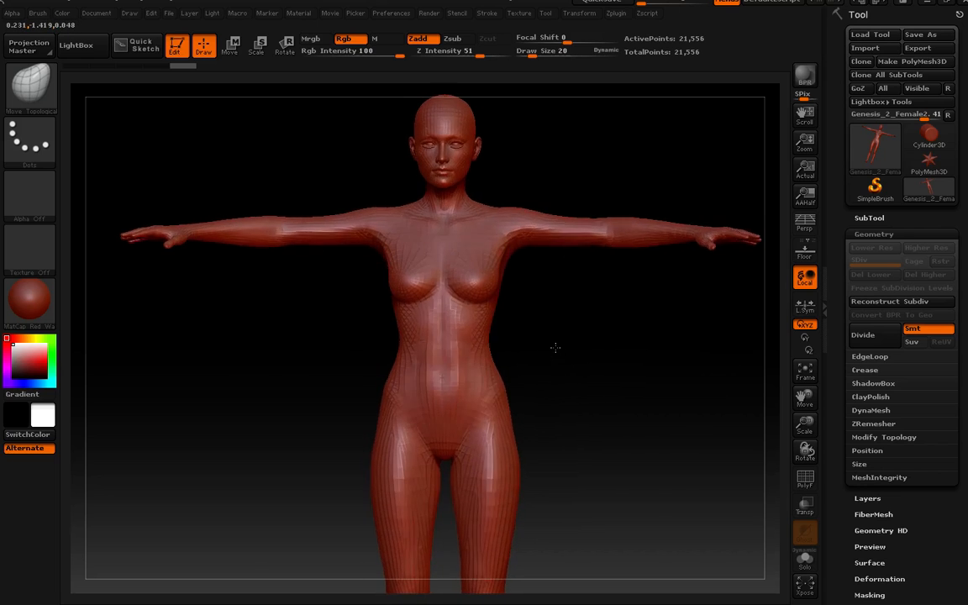
alt+drag(566, 441, 566, 257)
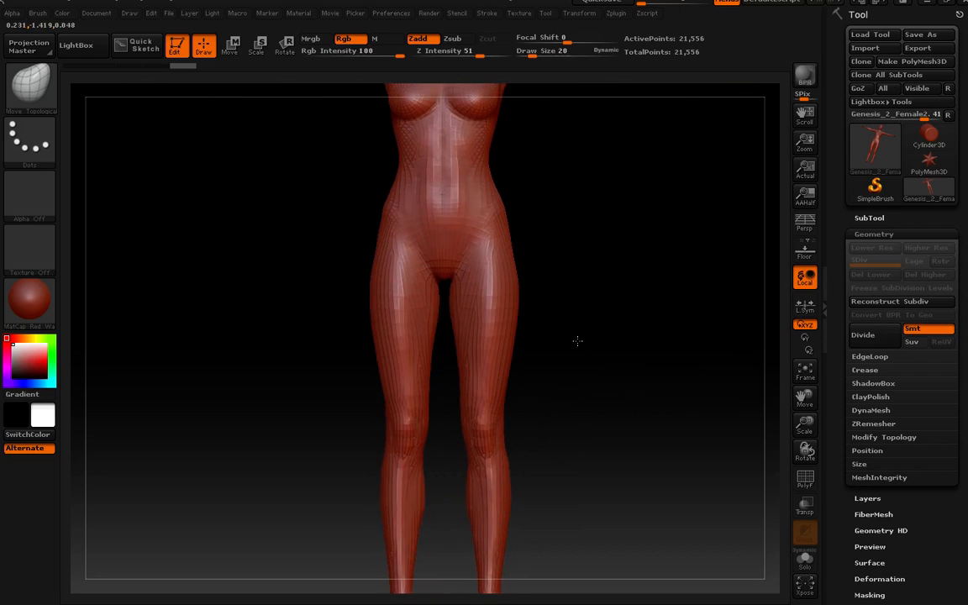
mouse_move(578, 340)
mouse_down()
mouse_move(576, 319)
mouse_move(546, 309)
mouse_move(578, 339)
mouse_up()
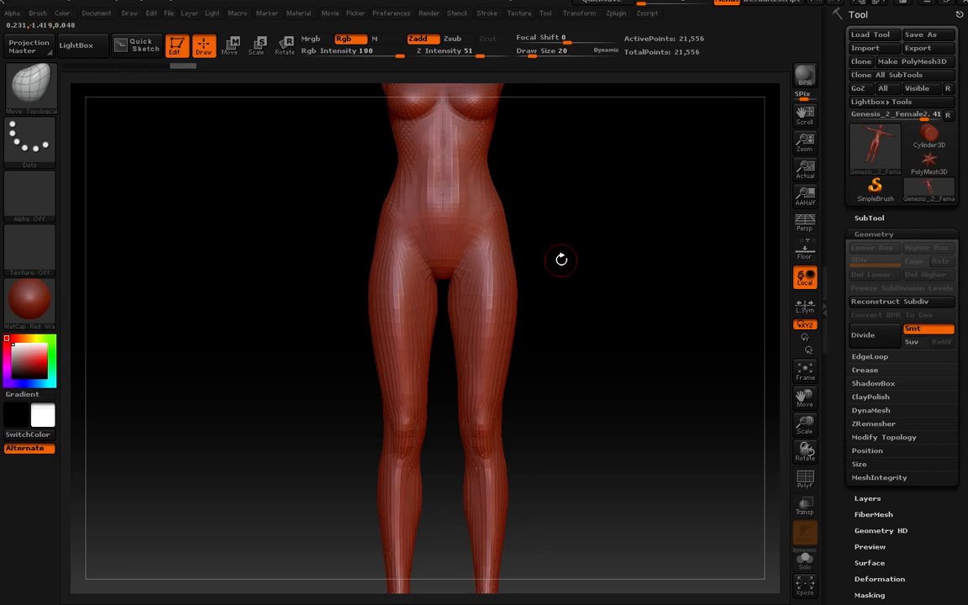
- Reshape the figure's abdomen and waist slightly with symmetrical Move Topological strokes, checking the form from the front and at an angle
alt+drag(561, 214, 590, 403)
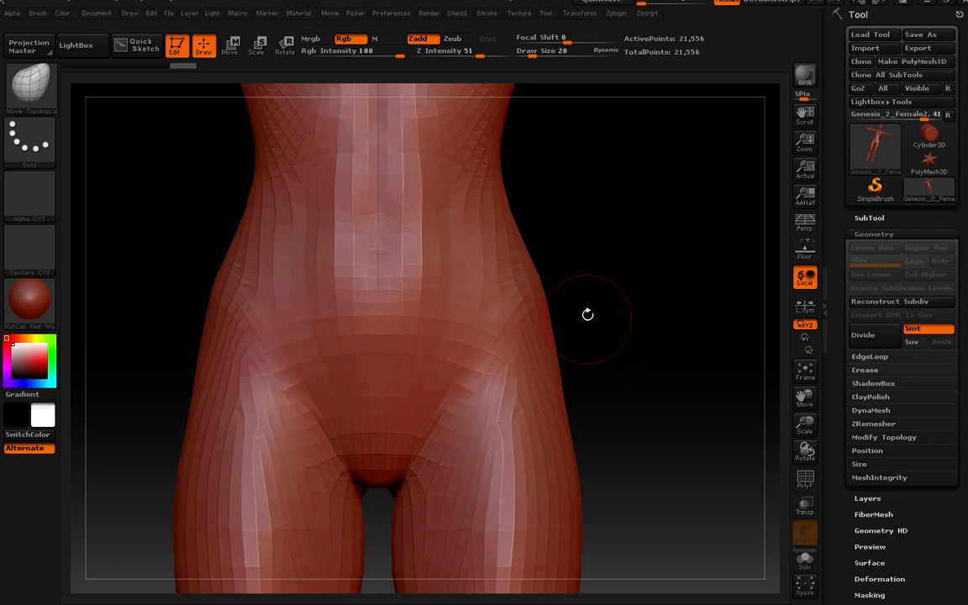
alt+drag(587, 314, 606, 395)
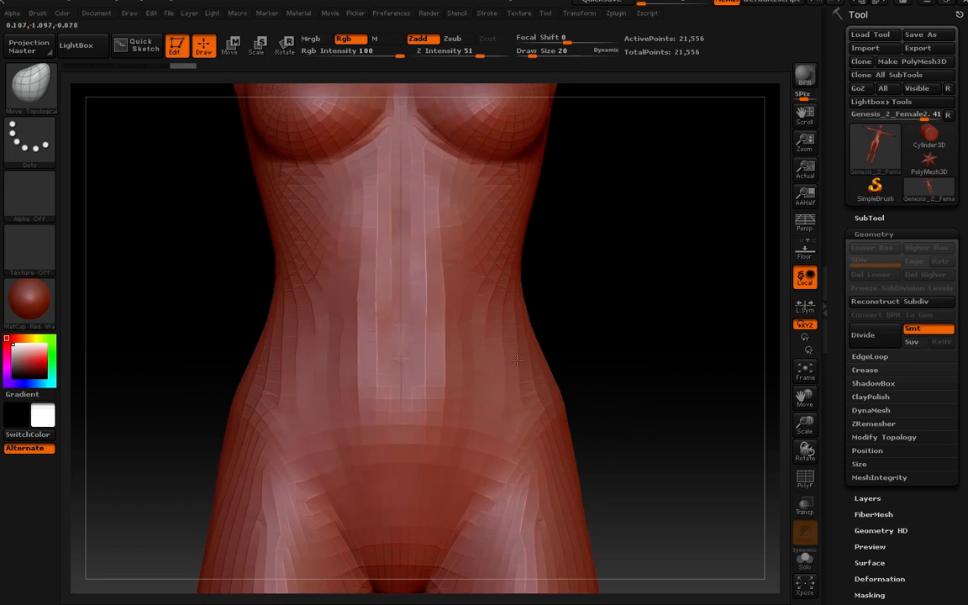
right_drag(516, 360, 534, 371)
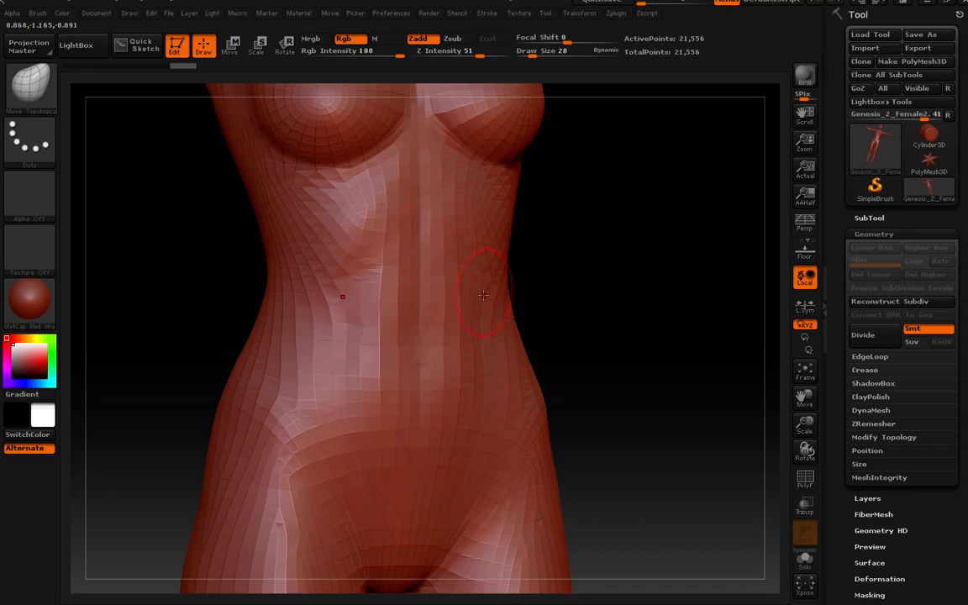
mouse_move(540, 341)
right_down()
mouse_move(540, 349)
mouse_move(521, 347)
mouse_move(548, 356)
right_up()
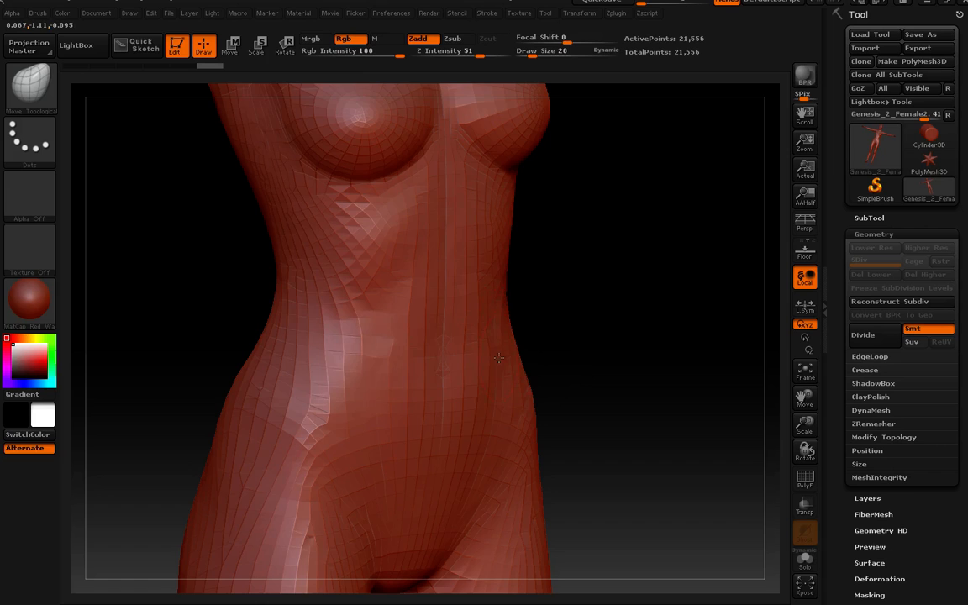
right_drag(499, 358, 491, 378)
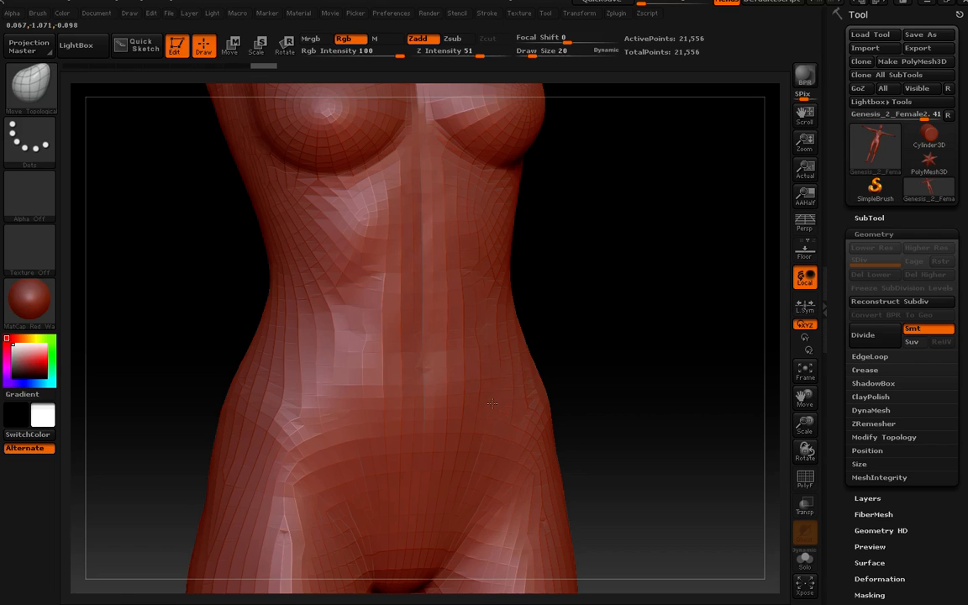
mouse_move(494, 404)
right_down()
mouse_move(502, 387)
mouse_move(505, 396)
right_up()
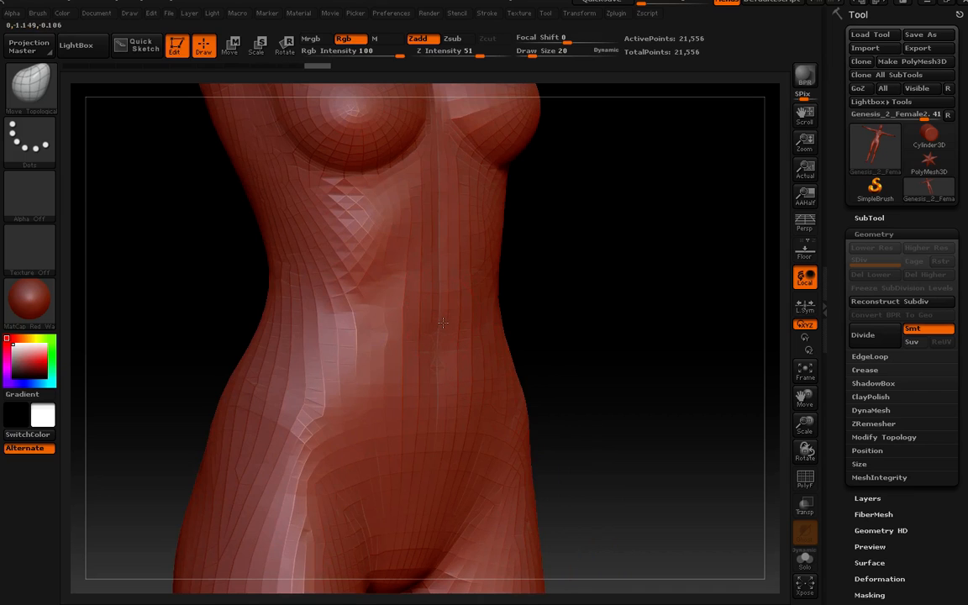
right_drag(443, 321, 445, 316)
- Set the Smooth brush's Z Intensity to 13
key(shift)
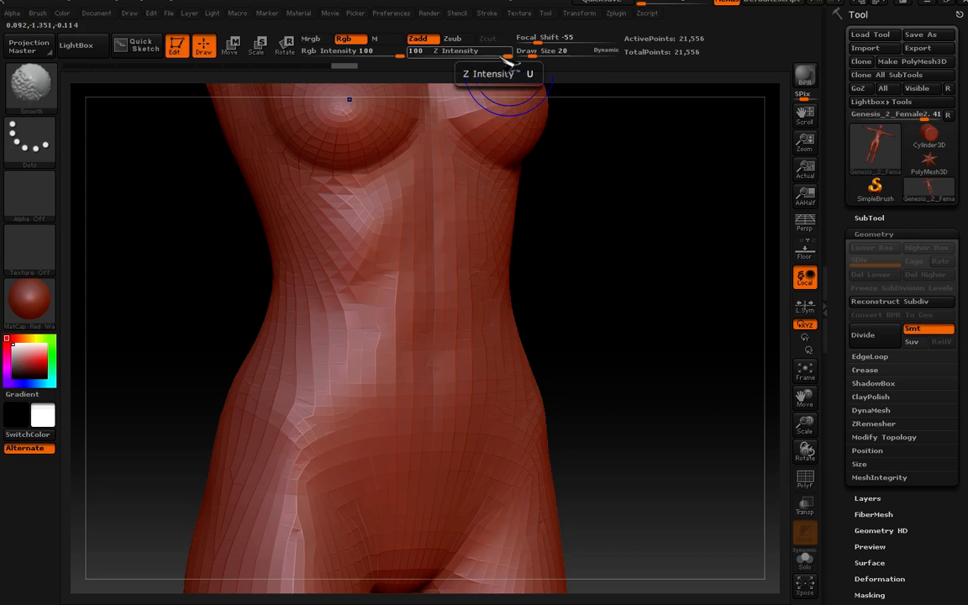
click(470, 52)
text(36)
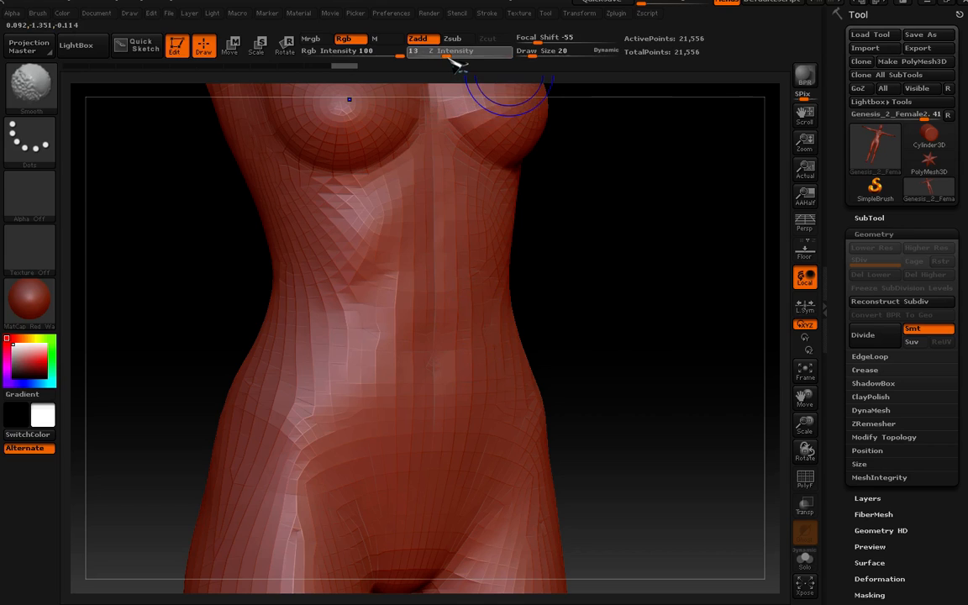
key(Return)
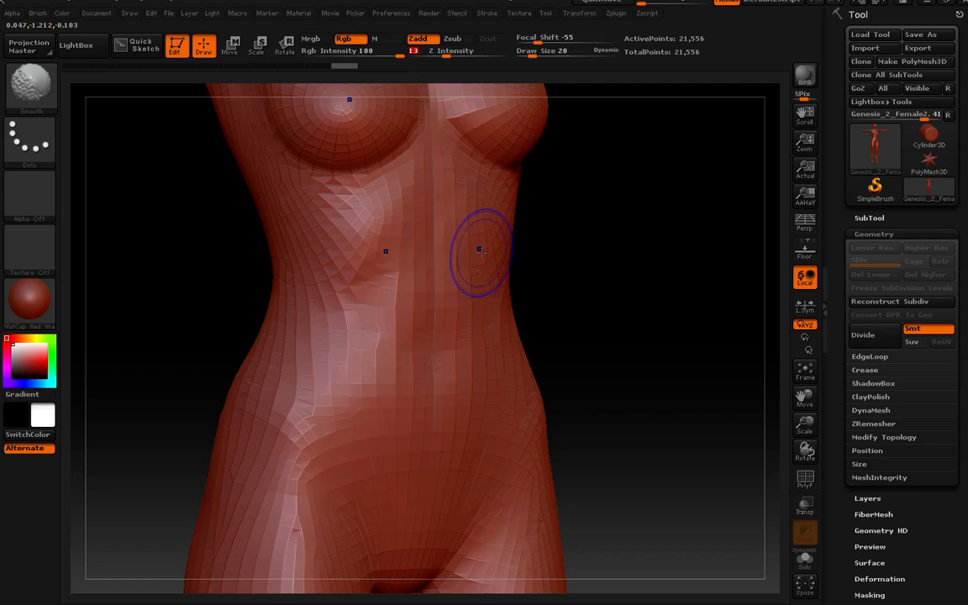
- Smooth the centre of the abdomen with the Smooth brush, checking the surface from the front and at an angle
mouse_move(518, 280)
mouse_down()
mouse_move(542, 312)
mouse_move(512, 318)
mouse_up()
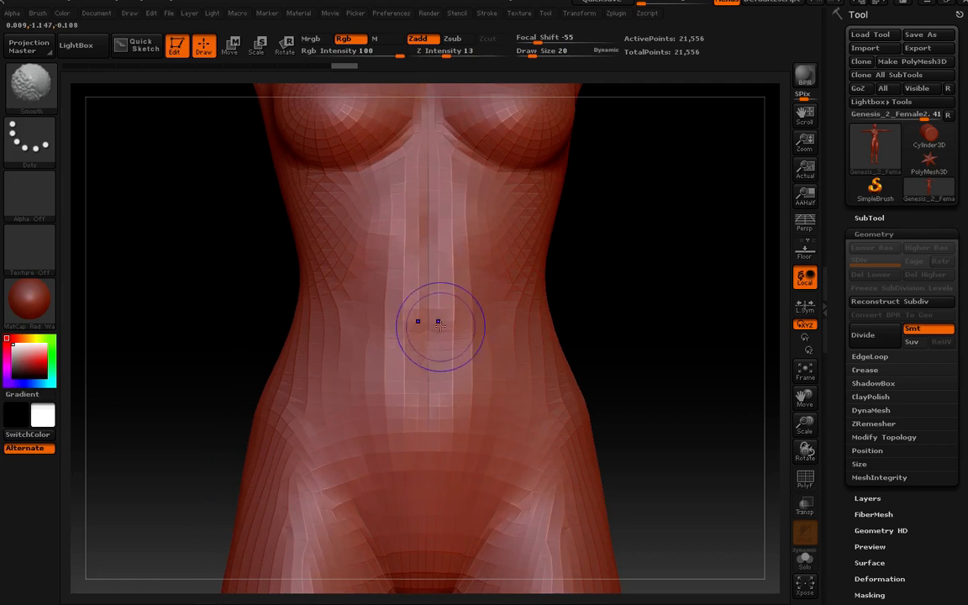
shift+drag(424, 324, 430, 184)
mouse_move(478, 294)
right_down()
mouse_move(433, 287)
mouse_move(460, 282)
right_up()
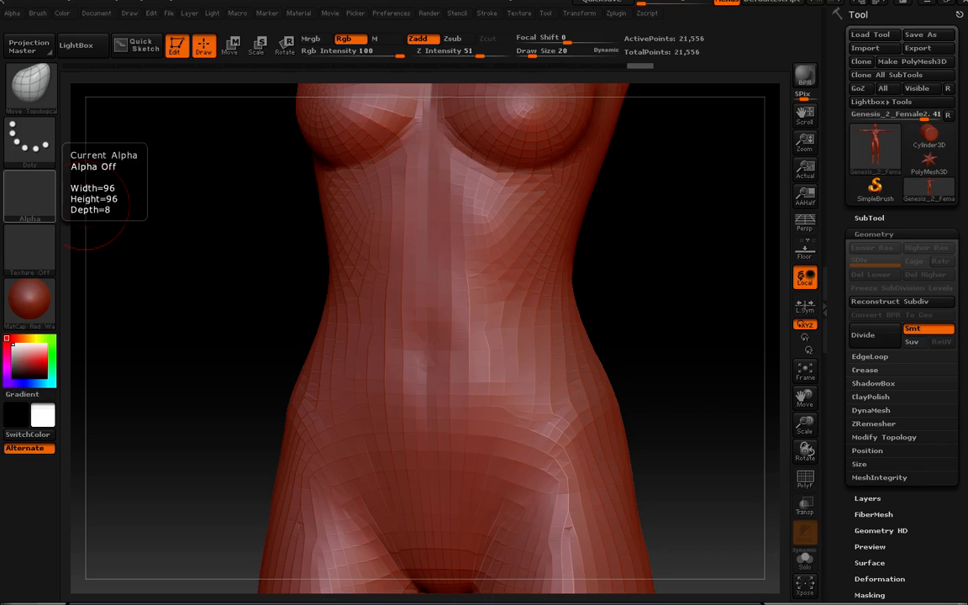
- Switch to iTunes, start the first song of the Business music playlist and return to ZBrush
key(alt+Tab)
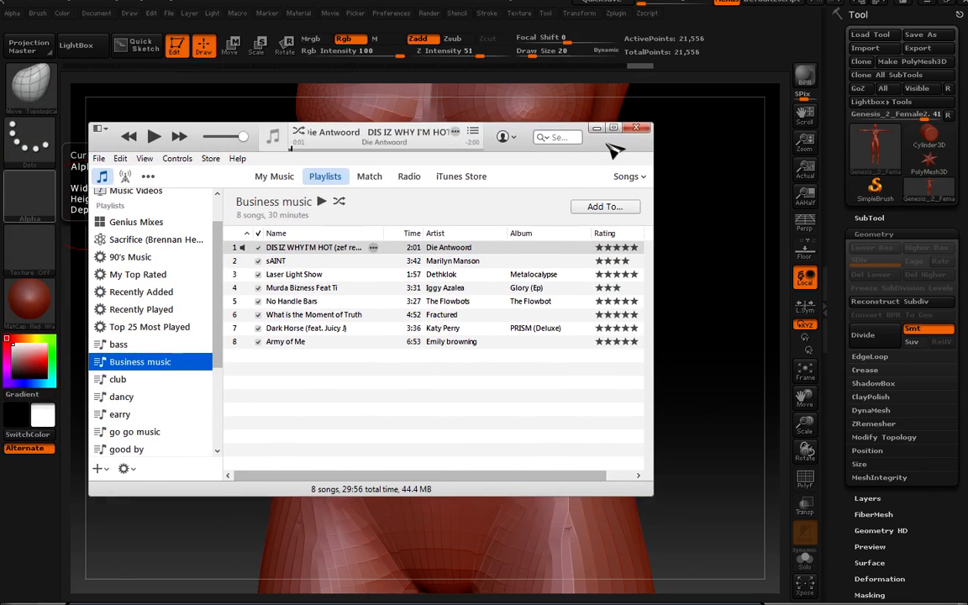
double_click(300, 251)
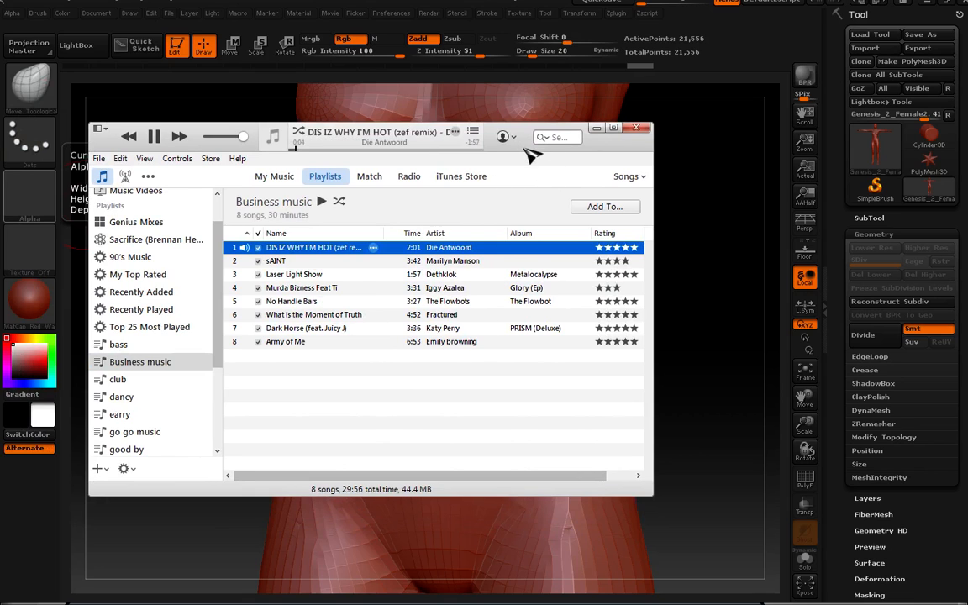
drag(532, 154, 455, 154)
key(alt+Tab)
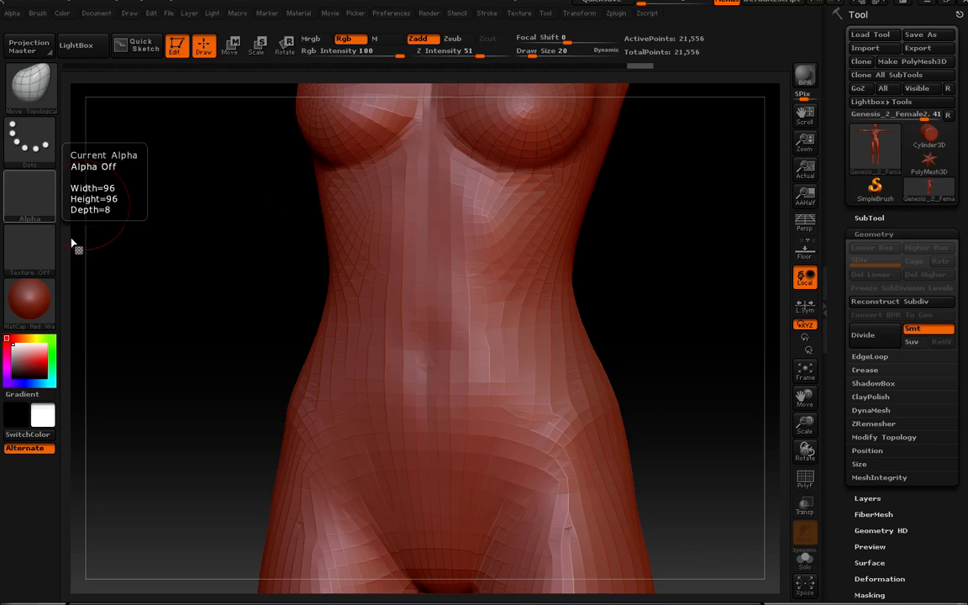
- Refine the abdominal muscle area with symmetrical Move Topological strokes at a draw size of 20
mouse_move(431, 330)
right_down()
mouse_move(442, 336)
mouse_move(452, 330)
mouse_move(441, 324)
mouse_move(461, 314)
mouse_move(441, 309)
mouse_move(437, 232)
right_up()
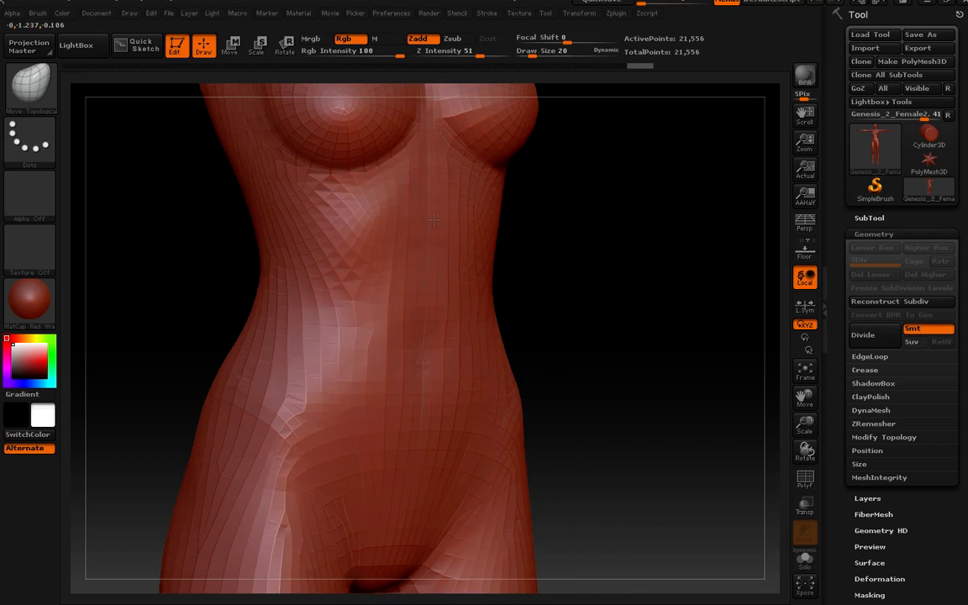
right_drag(453, 292, 432, 245)
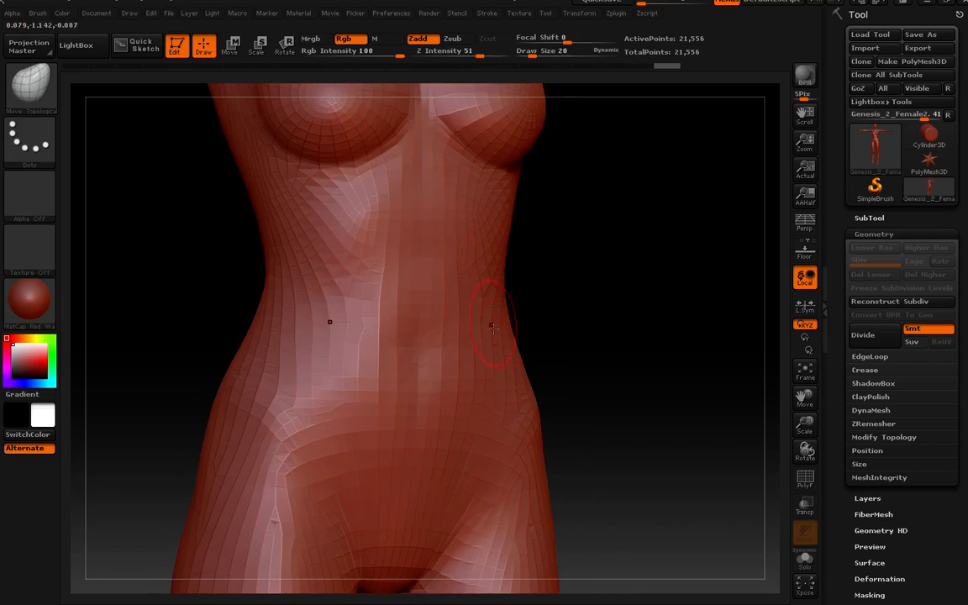
mouse_move(492, 327)
right_down()
mouse_move(453, 362)
mouse_move(402, 348)
right_up()
right_drag(411, 311, 410, 324)
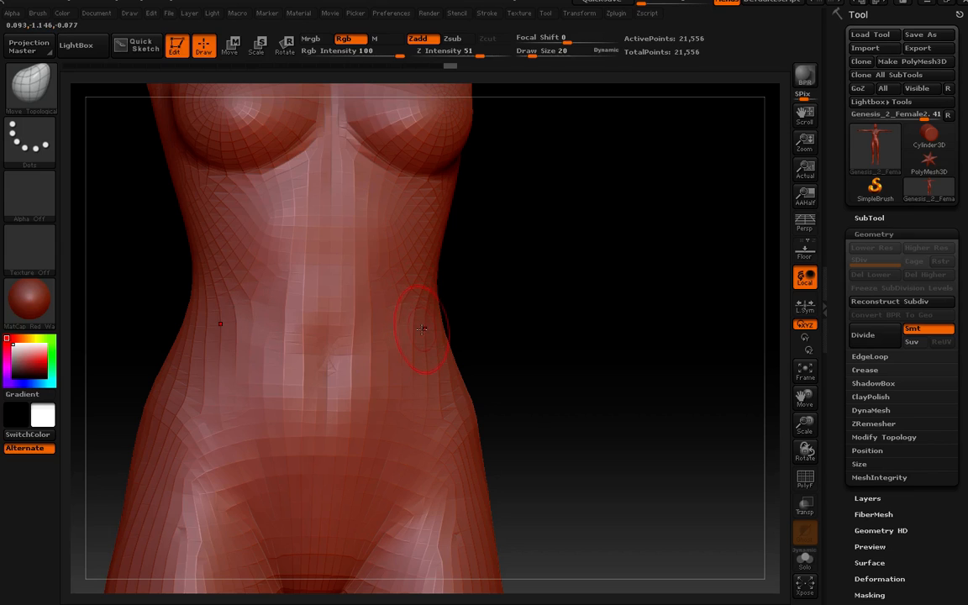
- Enlarge the Move Topological brush to draw size 40 and reshape the sides of the waist and the hips symmetrically
key(bracketright)
key(bracketright)
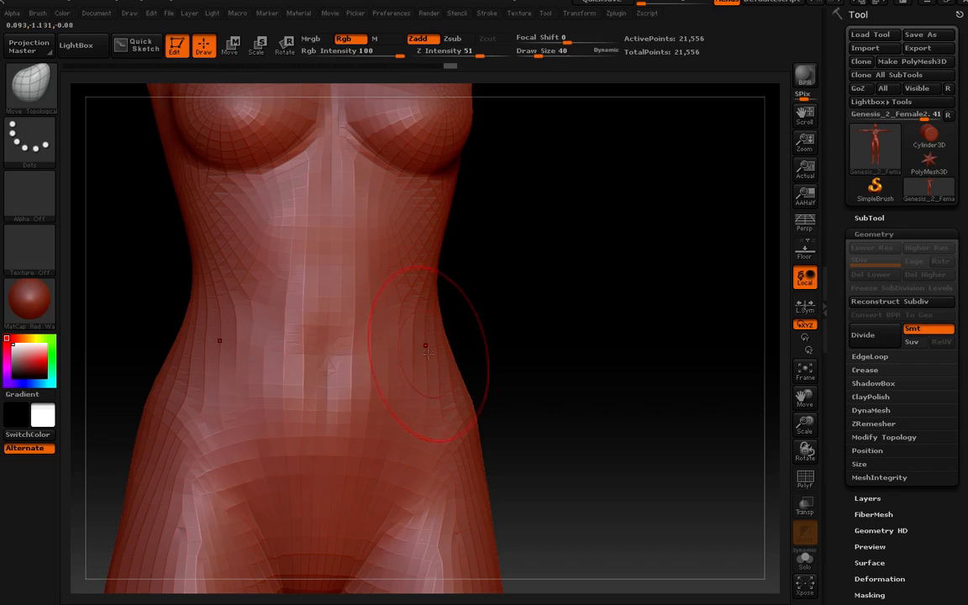
drag(465, 367, 448, 325)
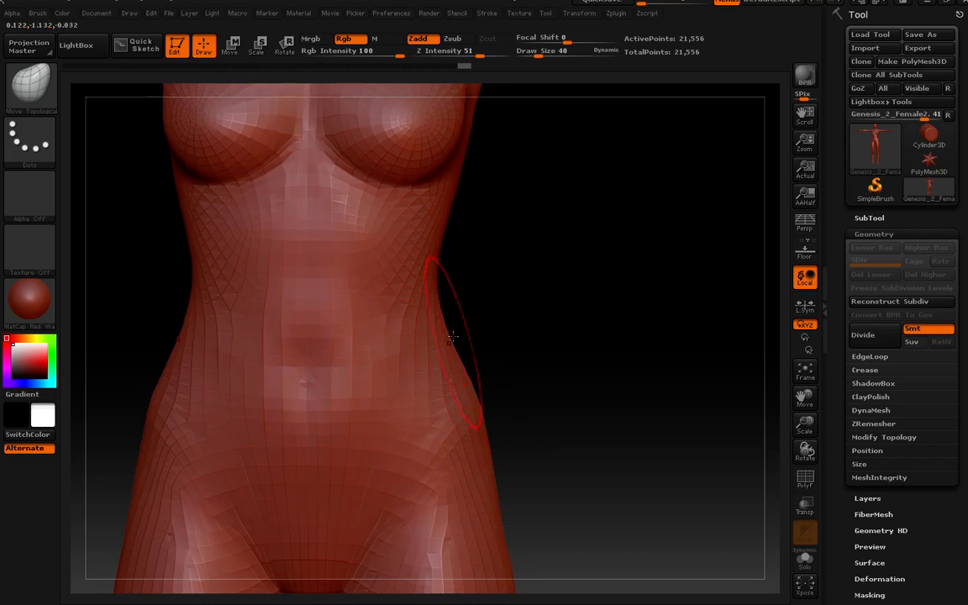
mouse_move(439, 284)
mouse_down()
mouse_move(438, 396)
mouse_move(410, 423)
mouse_up()
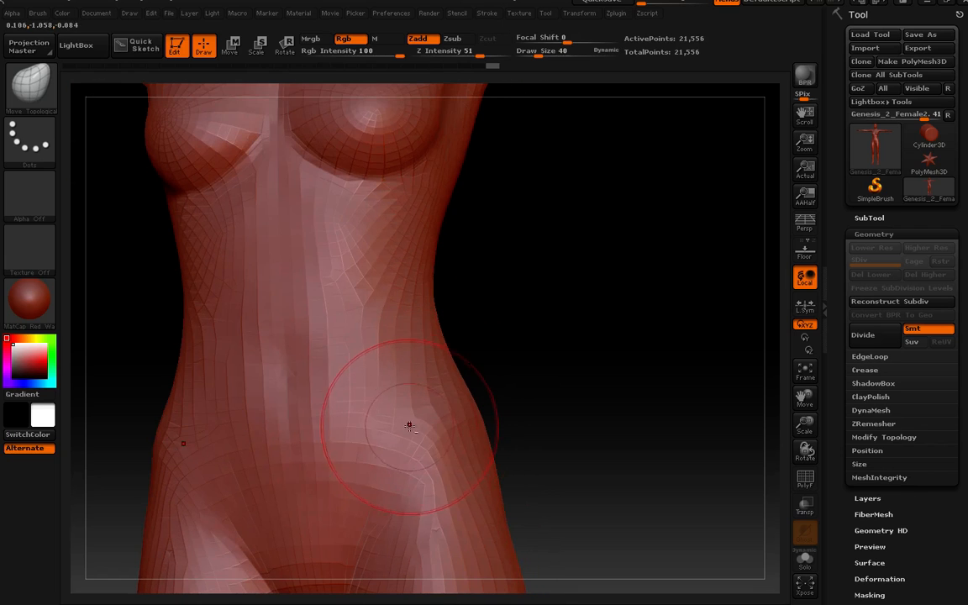
- Reshape the lower abdomen and pelvis with Move Topological strokes at draw sizes 28 and 20, checking from several angles
key(shift)
mouse_move(336, 418)
mouse_down()
mouse_move(386, 359)
mouse_move(378, 356)
mouse_up()
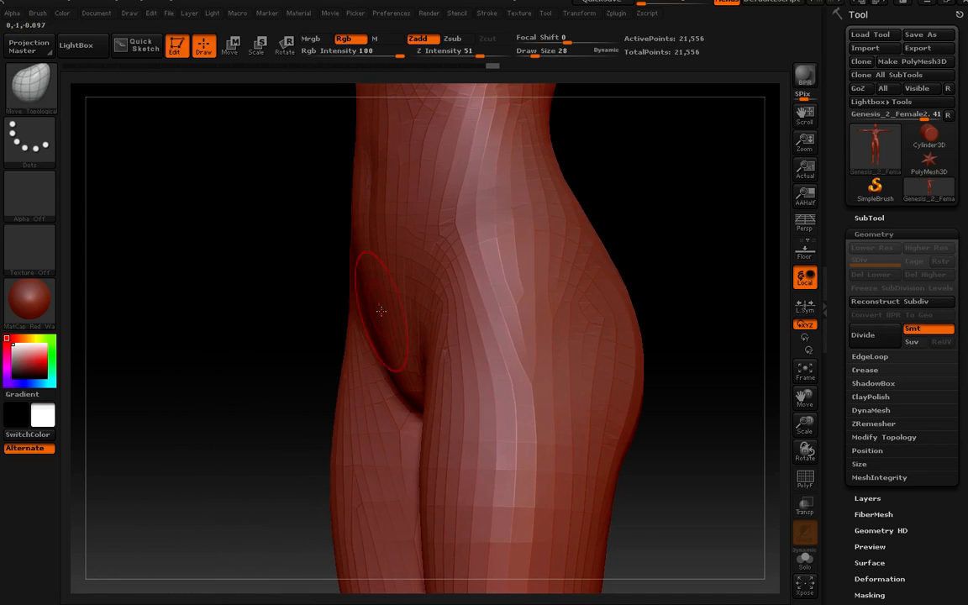
mouse_move(378, 314)
mouse_down()
mouse_move(401, 314)
mouse_move(355, 321)
mouse_up()
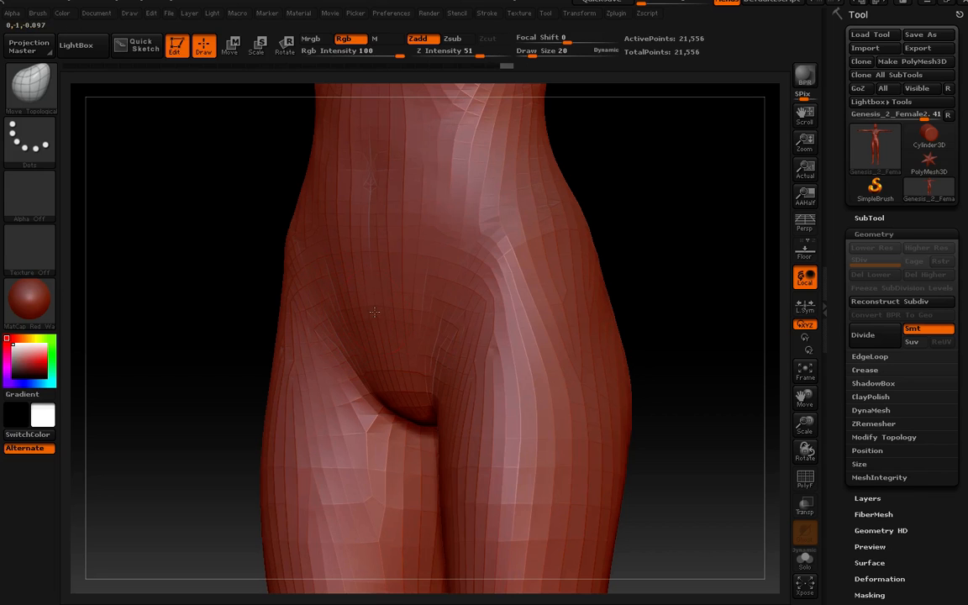
mouse_move(374, 312)
right_down()
mouse_move(413, 346)
mouse_move(378, 350)
mouse_move(401, 350)
right_up()
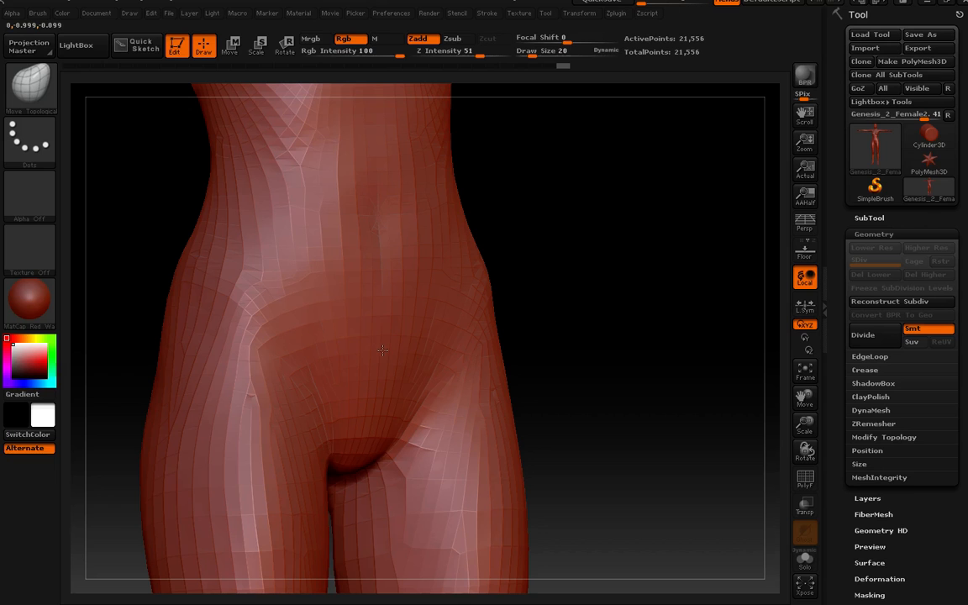
right_drag(383, 350, 414, 336)
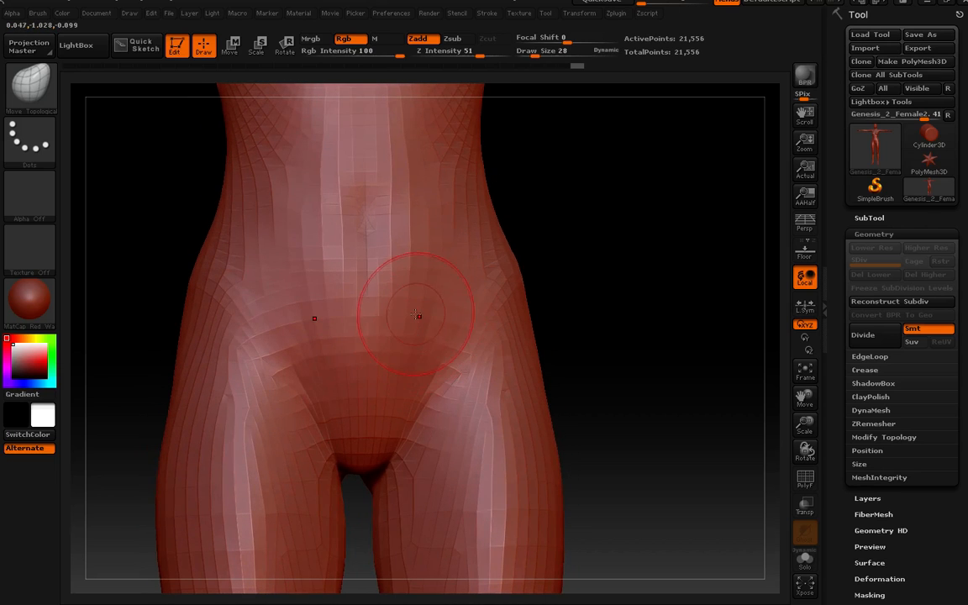
mouse_move(395, 319)
right_down()
mouse_move(392, 286)
mouse_move(370, 274)
mouse_move(391, 301)
right_up()
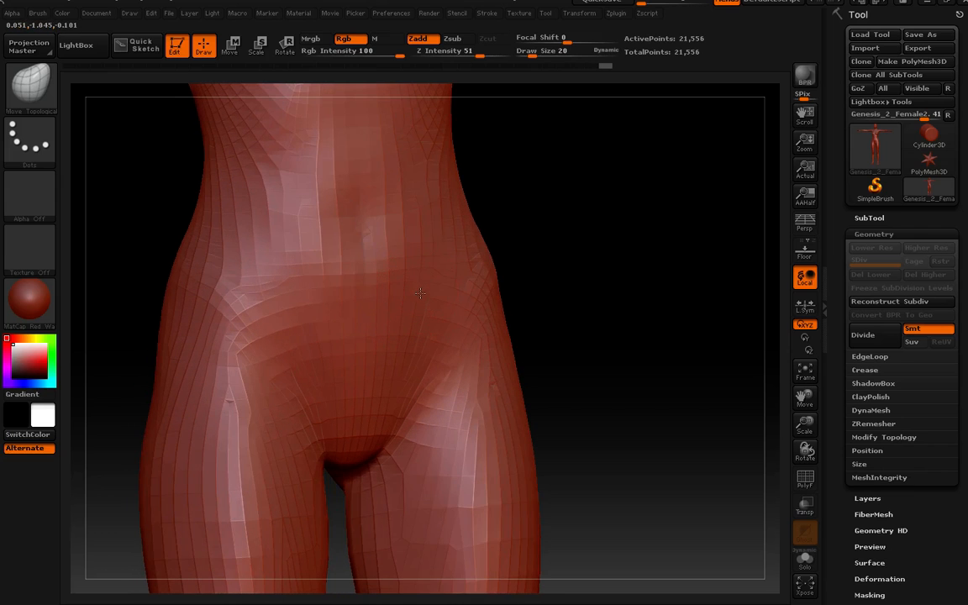
mouse_move(423, 293)
right_down()
mouse_move(434, 303)
mouse_move(391, 404)
mouse_move(404, 418)
right_up()
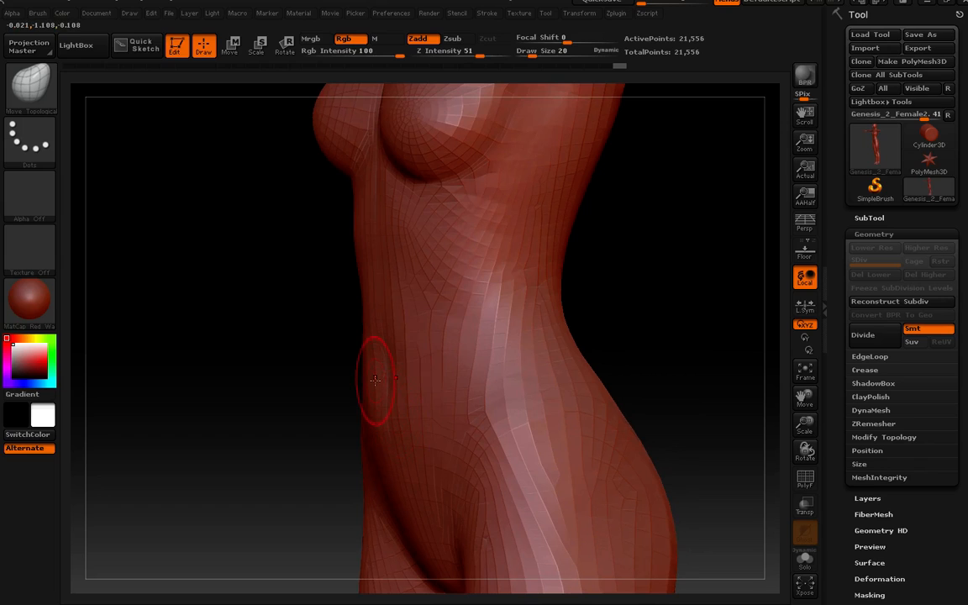
- Revert the figure to state 5 in the undo history, discarding the torso sculpting, and view the upper body from the front
click(874, 238)
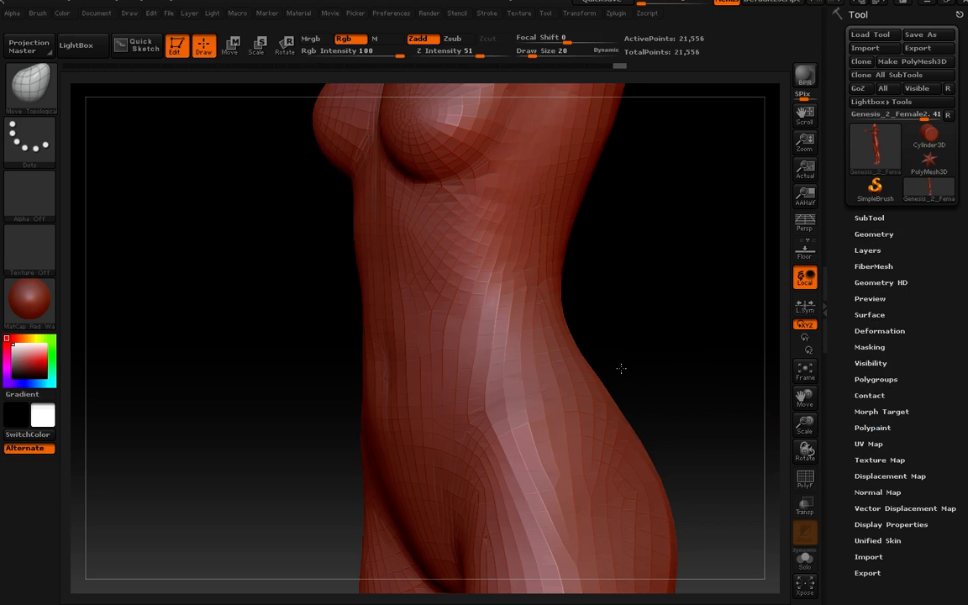
drag(621, 368, 664, 366)
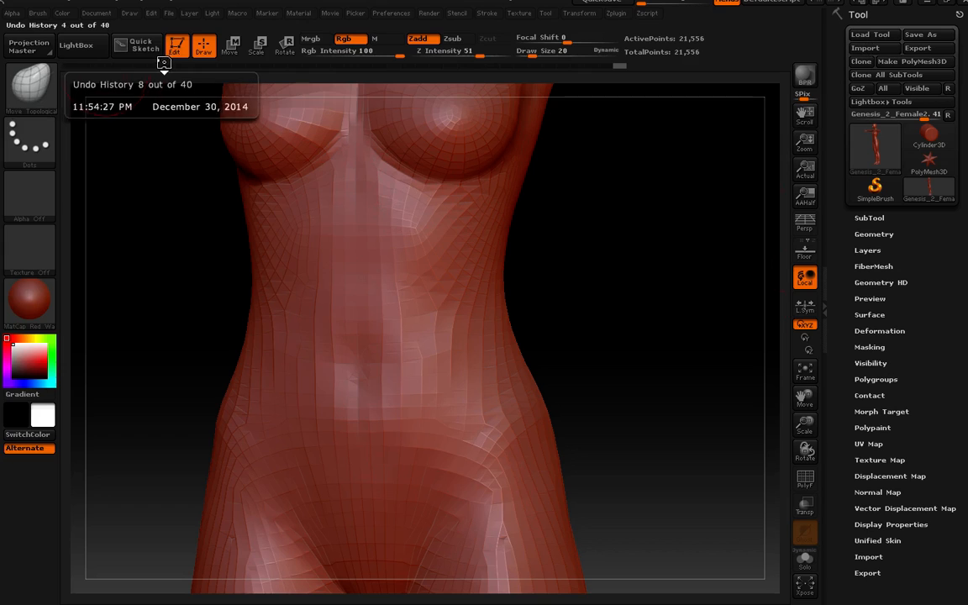
click(130, 63)
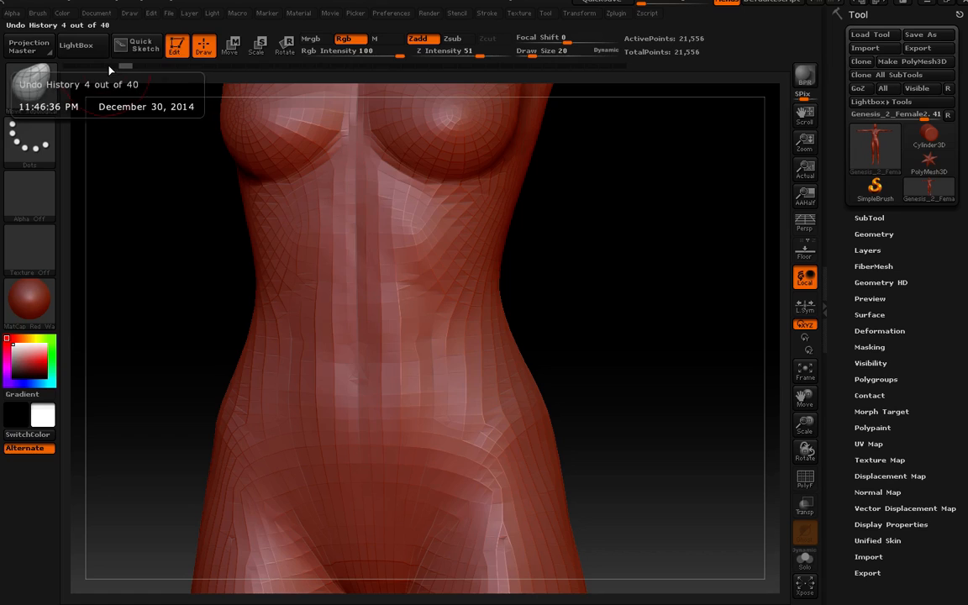
click(110, 67)
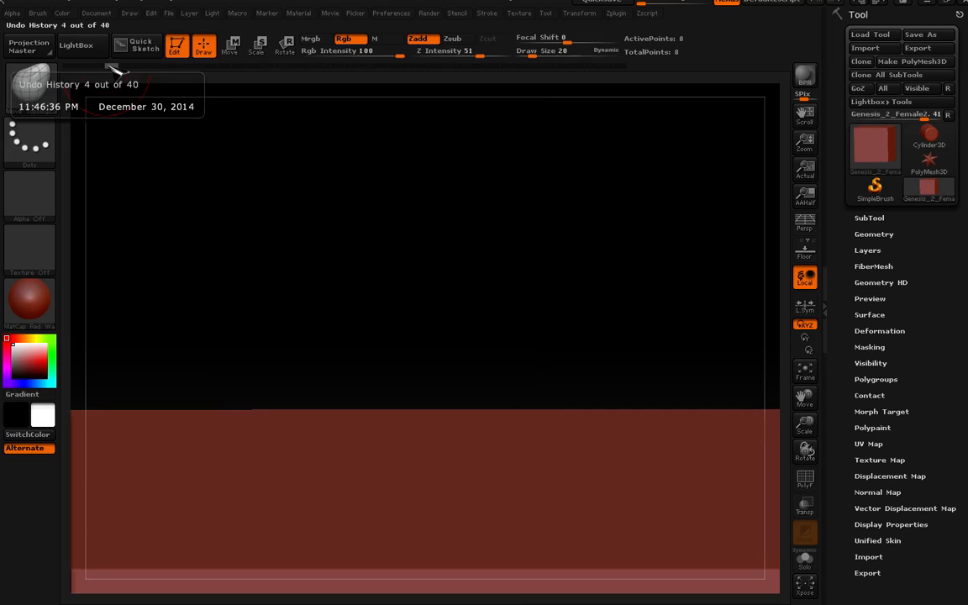
click(134, 69)
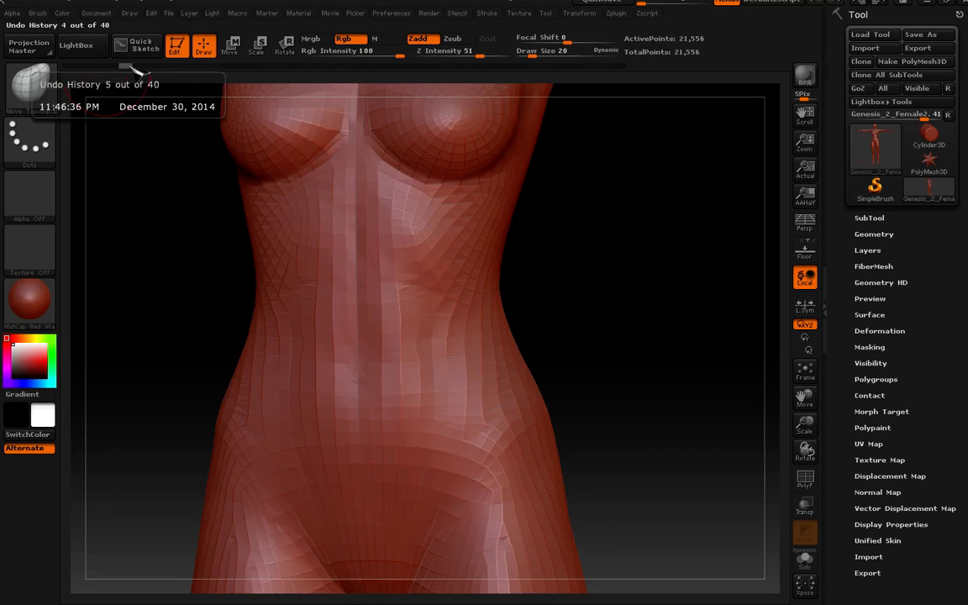
alt+drag(598, 441, 574, 269)
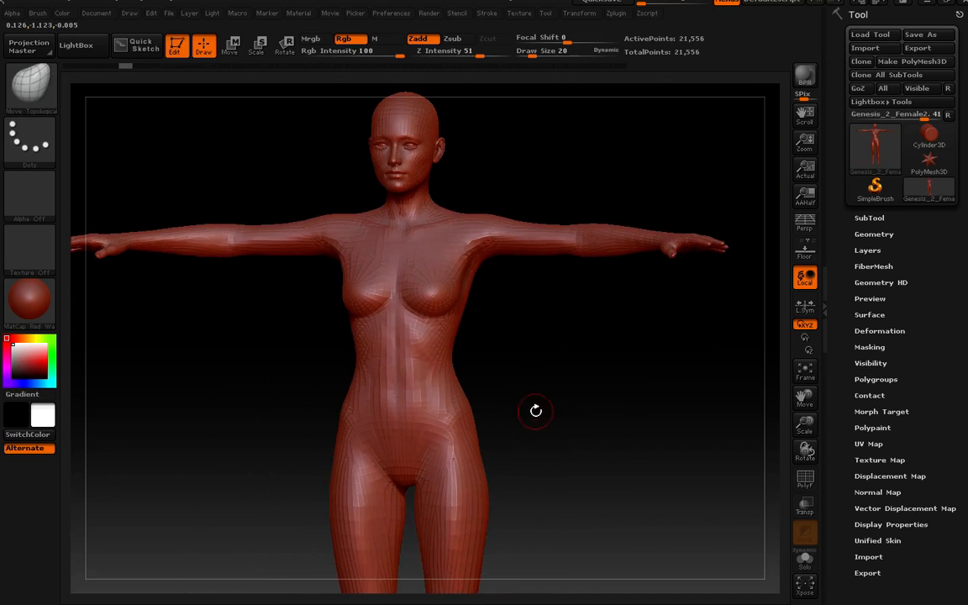
drag(536, 410, 542, 385)
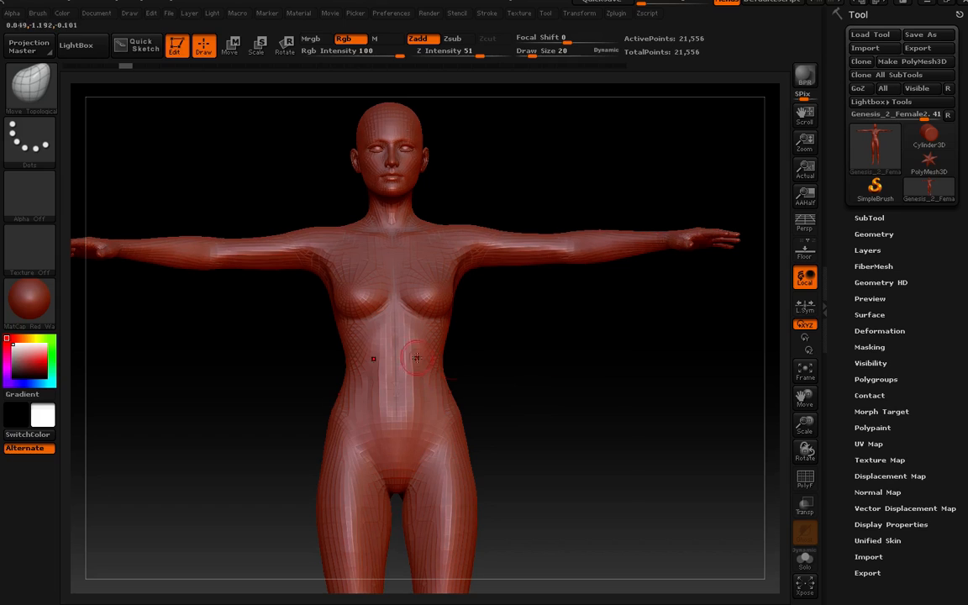
- Store a morph target from the unsculpted full figure
click(881, 411)
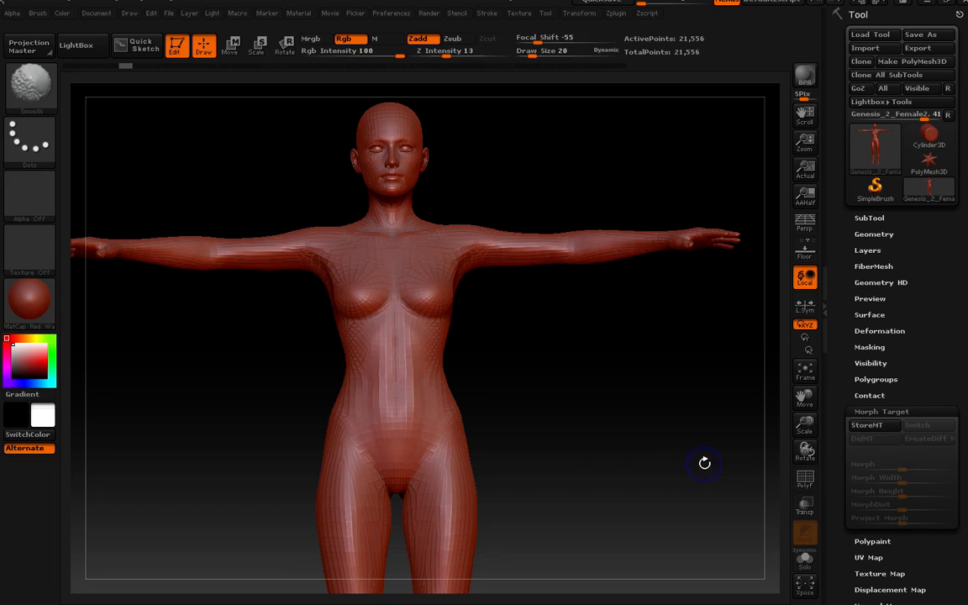
mouse_move(566, 449)
shift+mouse_down()
mouse_move(559, 390)
mouse_move(545, 361)
shift+mouse_up()
alt+drag(533, 413, 526, 322)
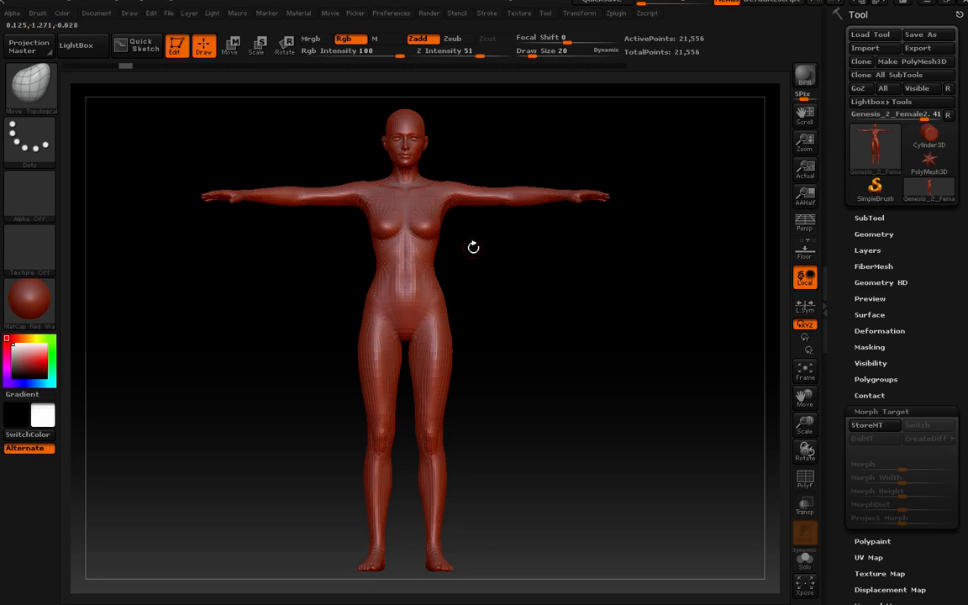
click(868, 430)
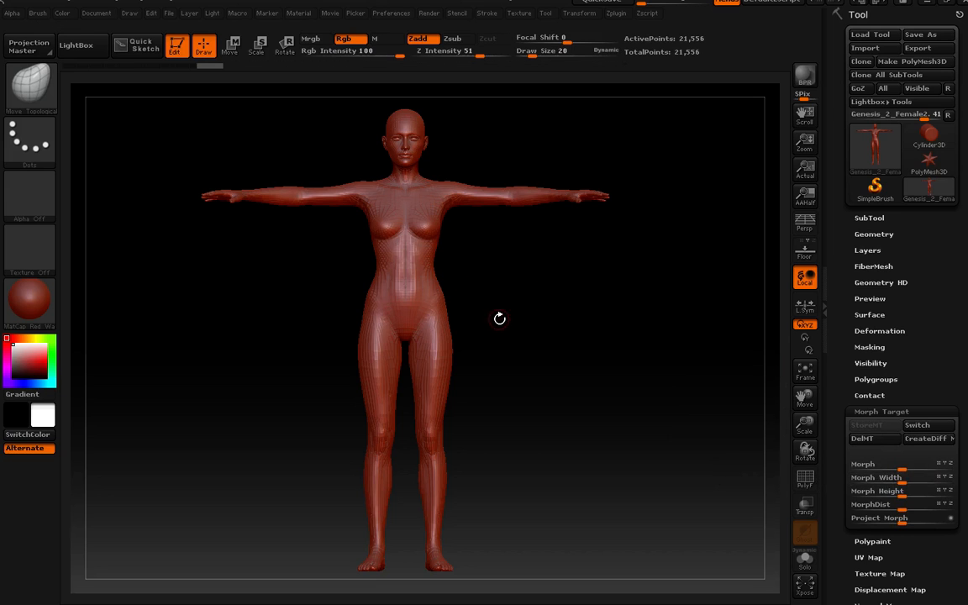
- Examine the polygon wireframe of the abdomen, hips and upper thighs from the front, leaving the wireframe hidden again
mouse_move(499, 276)
alt+mouse_down()
mouse_move(515, 361)
mouse_move(509, 278)
alt+mouse_up()
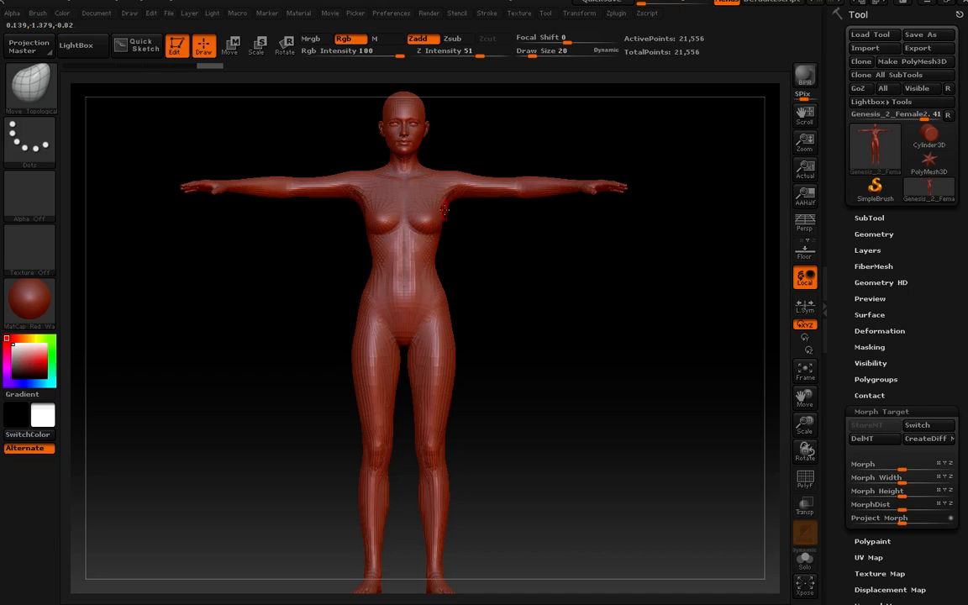
alt+drag(526, 272, 550, 375)
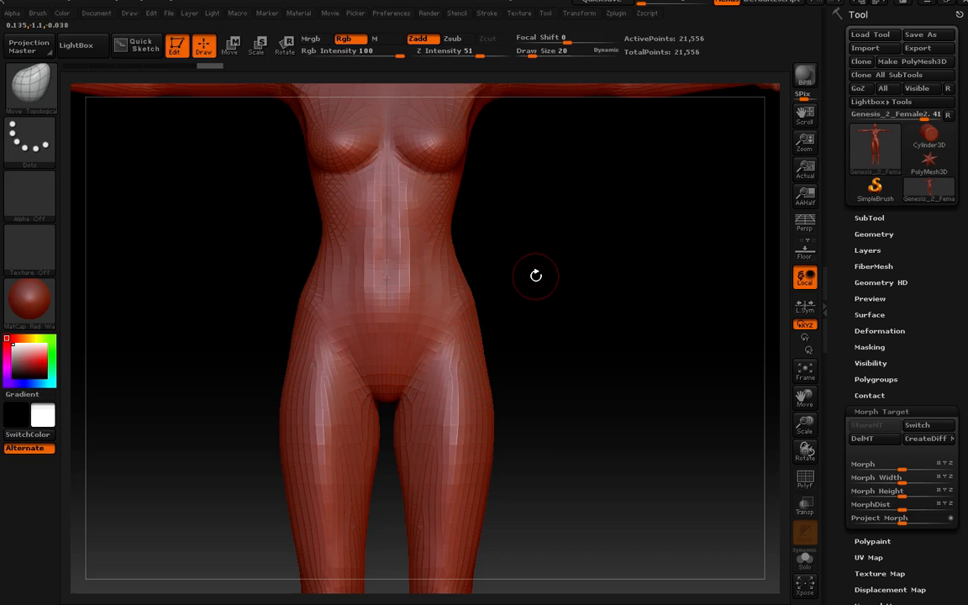
alt+drag(566, 276, 571, 346)
key(shift+f)
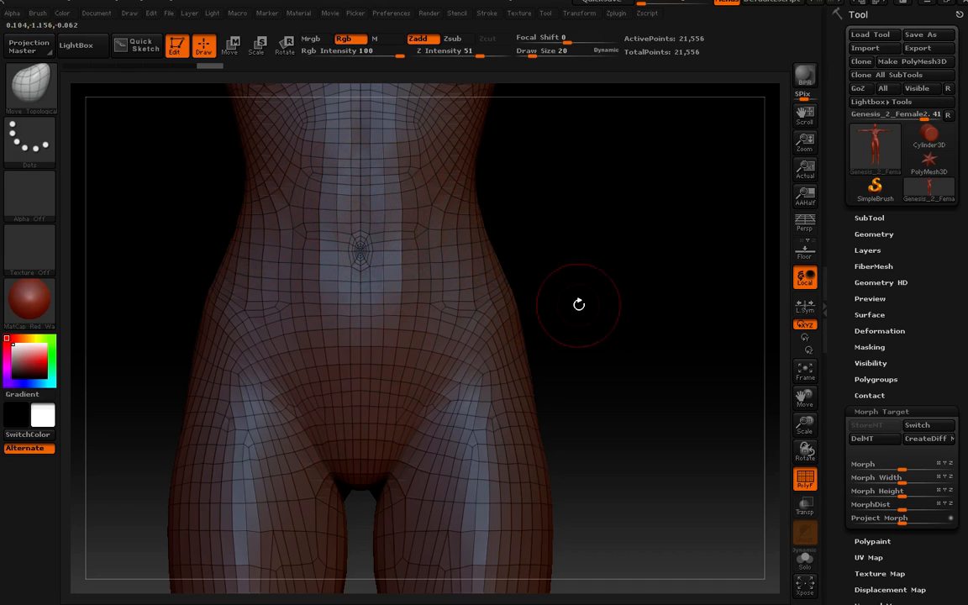
key(shift+f)
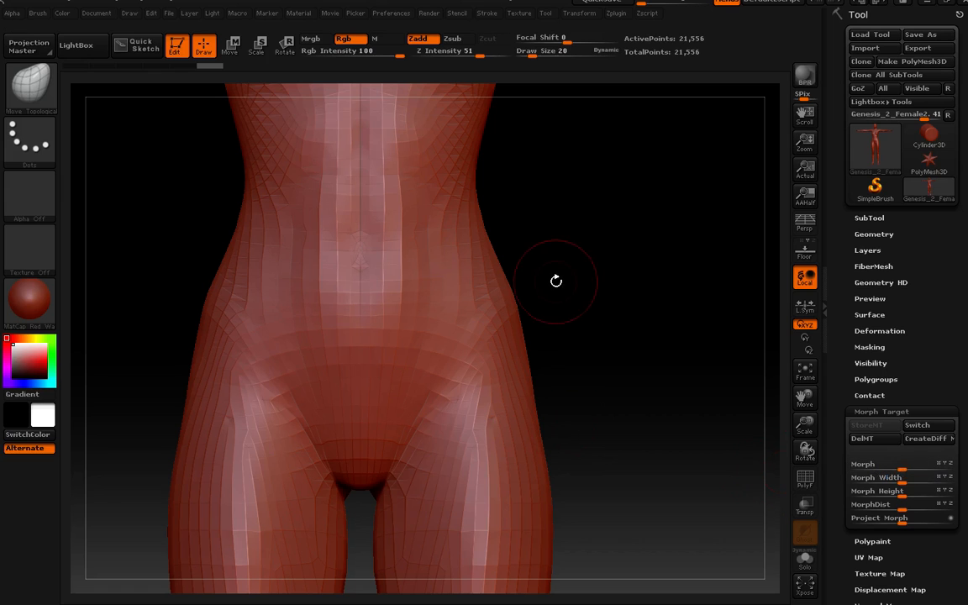
- Reshape the abdomen around the navel with symmetrical Move Topological strokes at a draw size of 20, working at an angle
drag(598, 214, 537, 361)
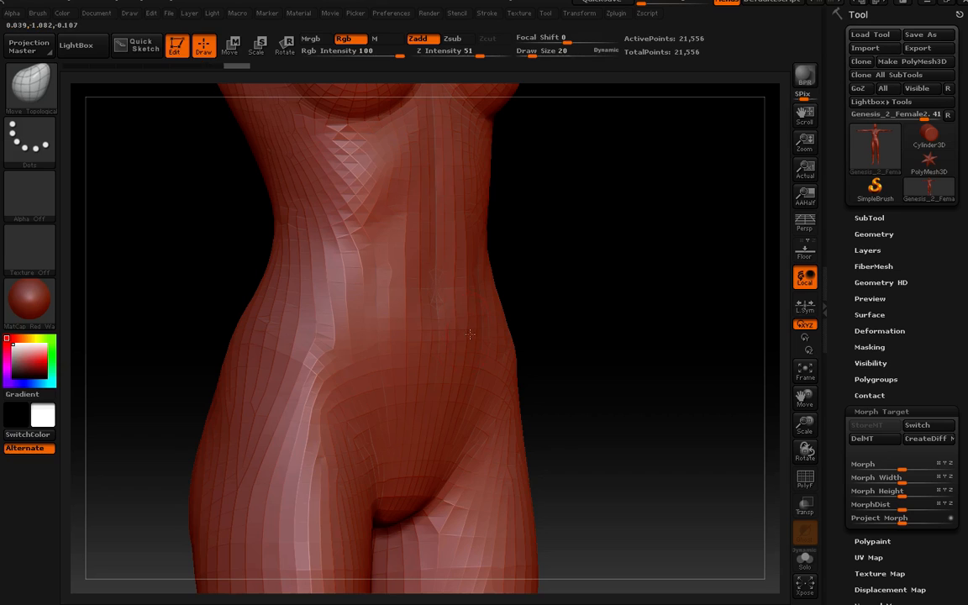
key(space)
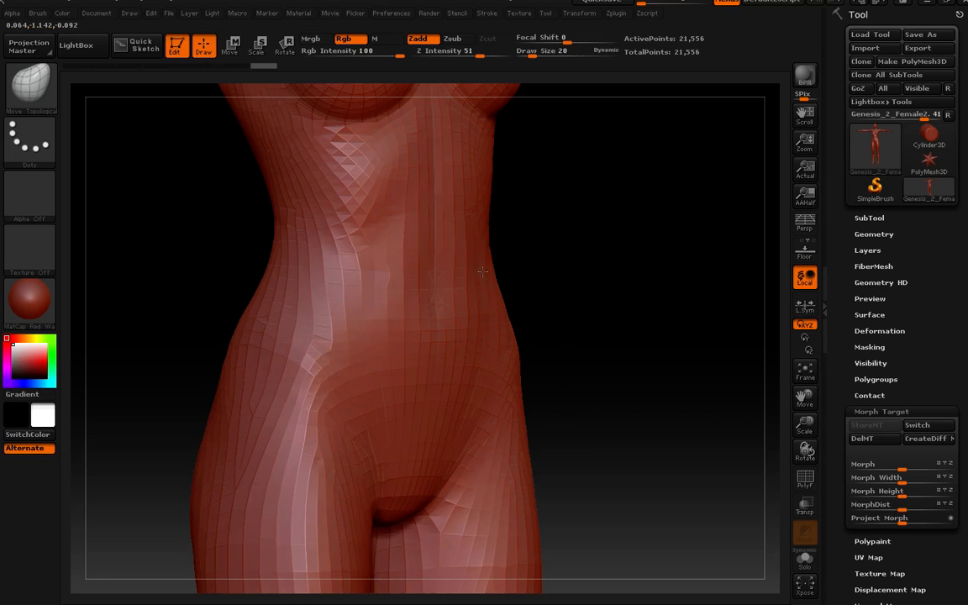
mouse_move(485, 247)
mouse_down()
mouse_move(491, 230)
mouse_move(500, 258)
mouse_move(445, 257)
mouse_up()
- Reshape the waist and hip contours with the Move Topological brush at draw size 44, and continue on the lower abdomen at 22
key(bracketright)
key(bracketright)
shift+right_drag(505, 246, 522, 242)
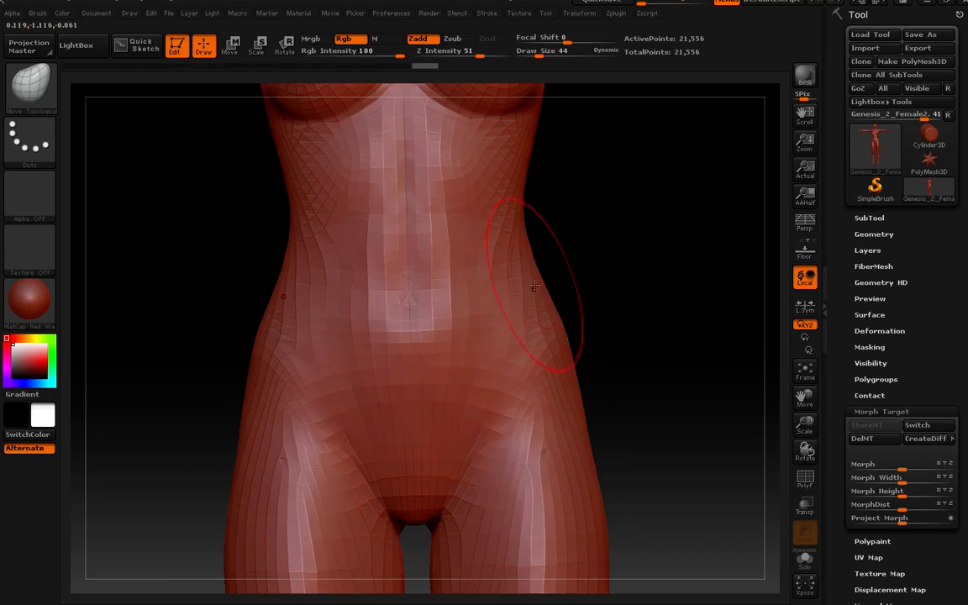
mouse_move(539, 406)
alt+right_down()
mouse_move(500, 333)
mouse_move(443, 326)
mouse_move(421, 337)
alt+right_up()
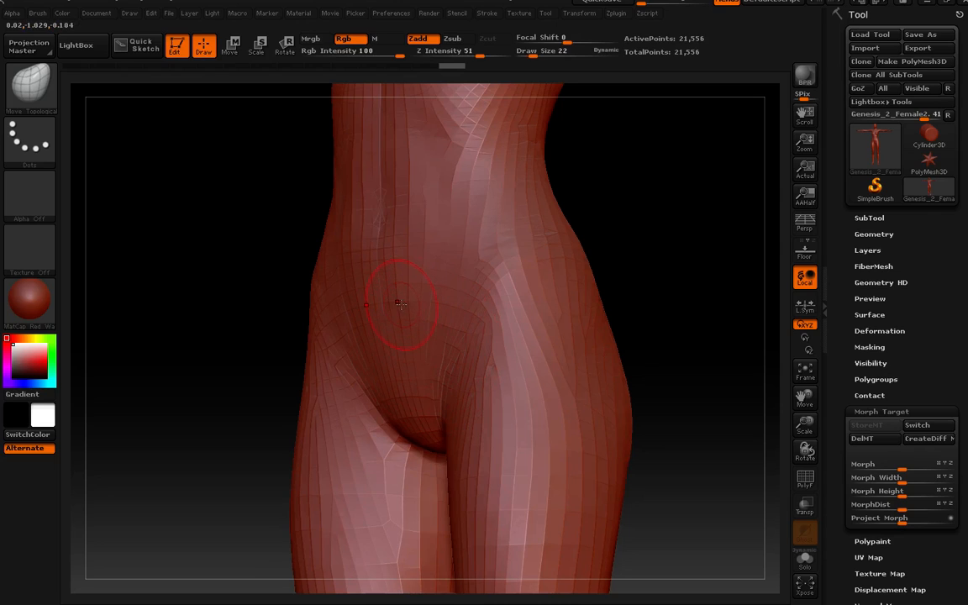
- Reshape the outer hip and thigh contours with symmetrical Move Topological strokes at draw sizes 42 and 46
mouse_move(399, 307)
right_down()
mouse_move(380, 310)
mouse_move(449, 298)
mouse_move(397, 322)
mouse_move(416, 329)
mouse_move(399, 340)
right_up()
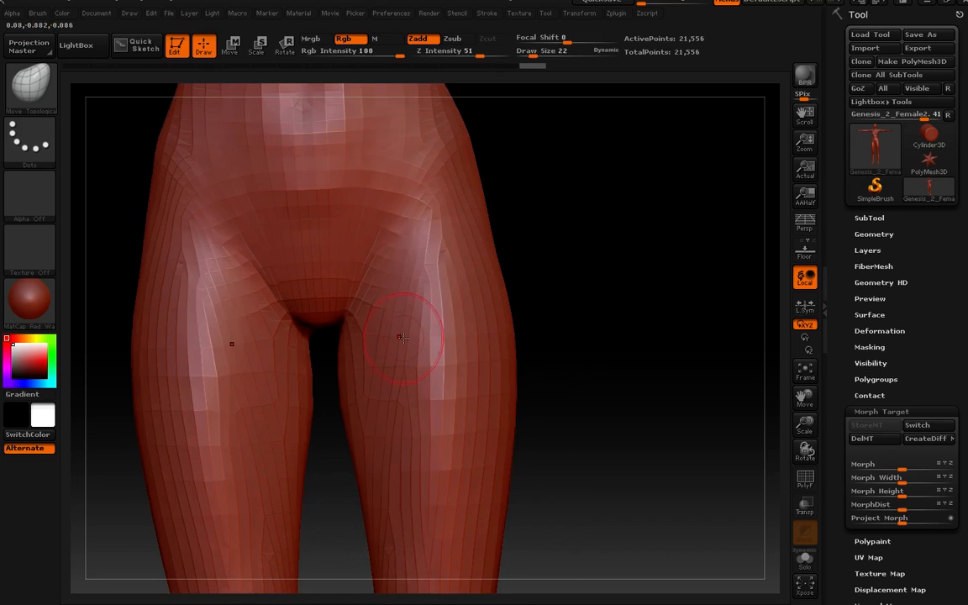
key(bracketright)
key(bracketright)
key(bracketright)
key(bracketright)
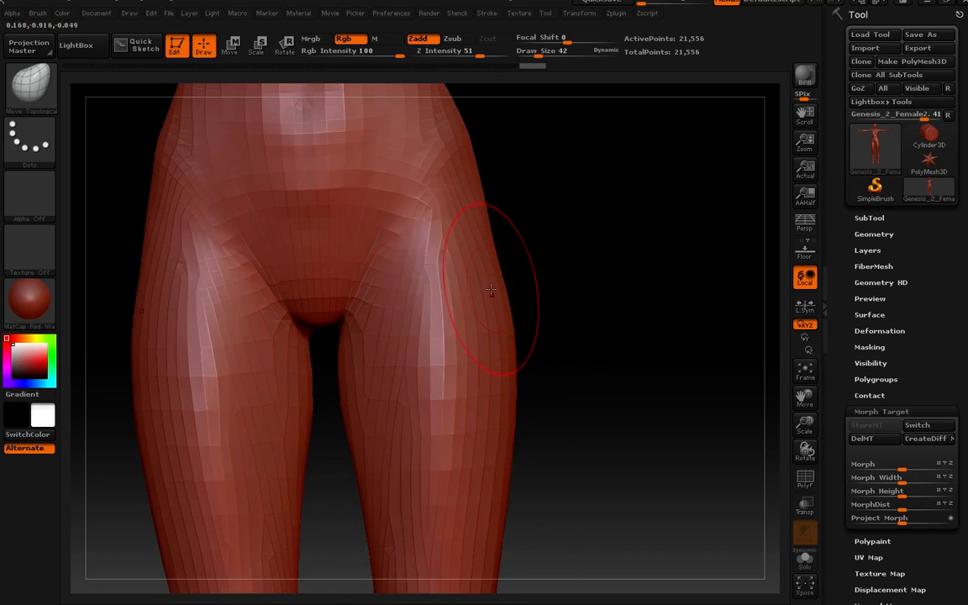
alt+right_drag(531, 338, 508, 292)
mouse_move(524, 315)
mouse_down()
mouse_move(464, 320)
mouse_move(502, 291)
mouse_move(489, 309)
mouse_up()
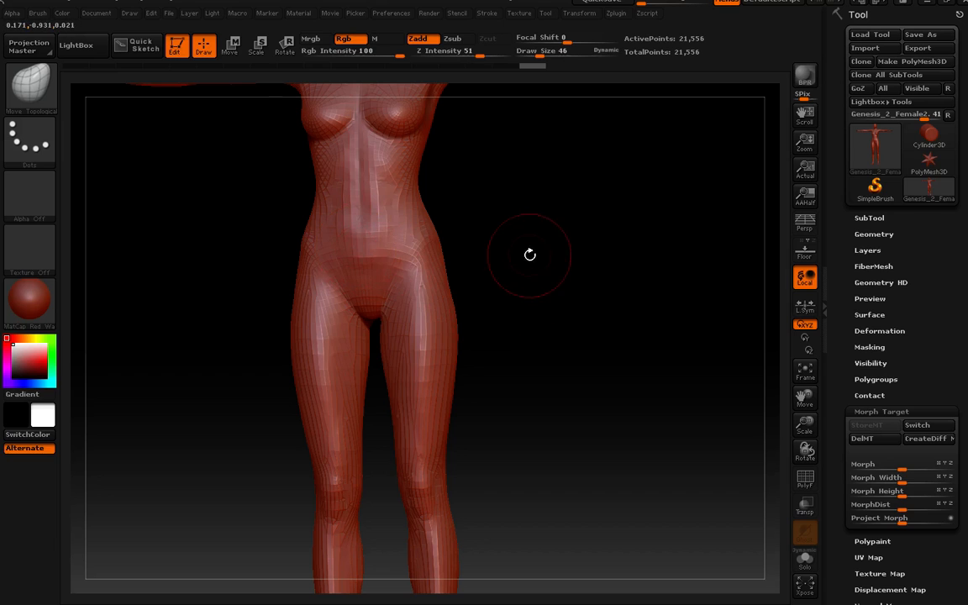
drag(529, 254, 514, 362)
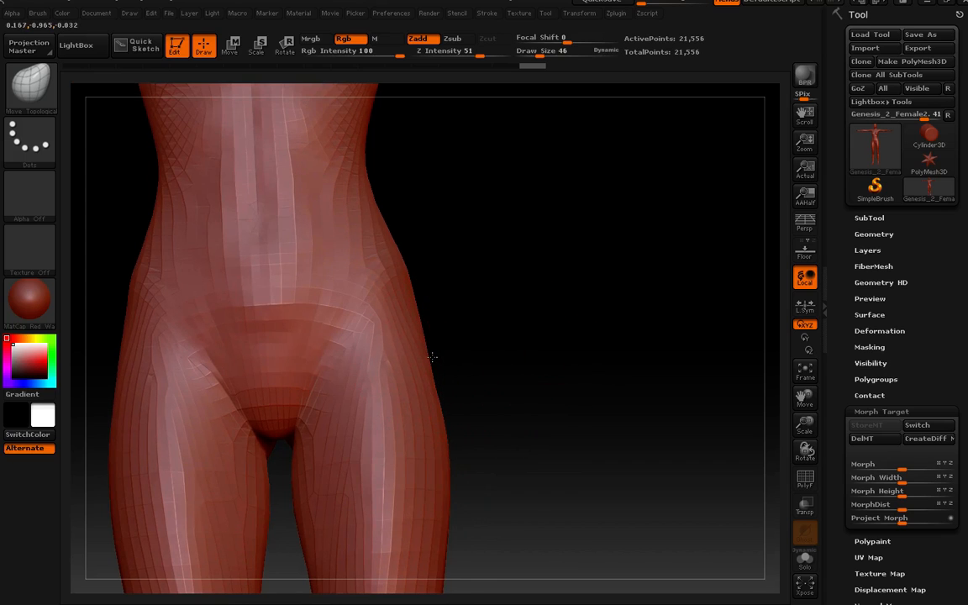
drag(457, 357, 444, 358)
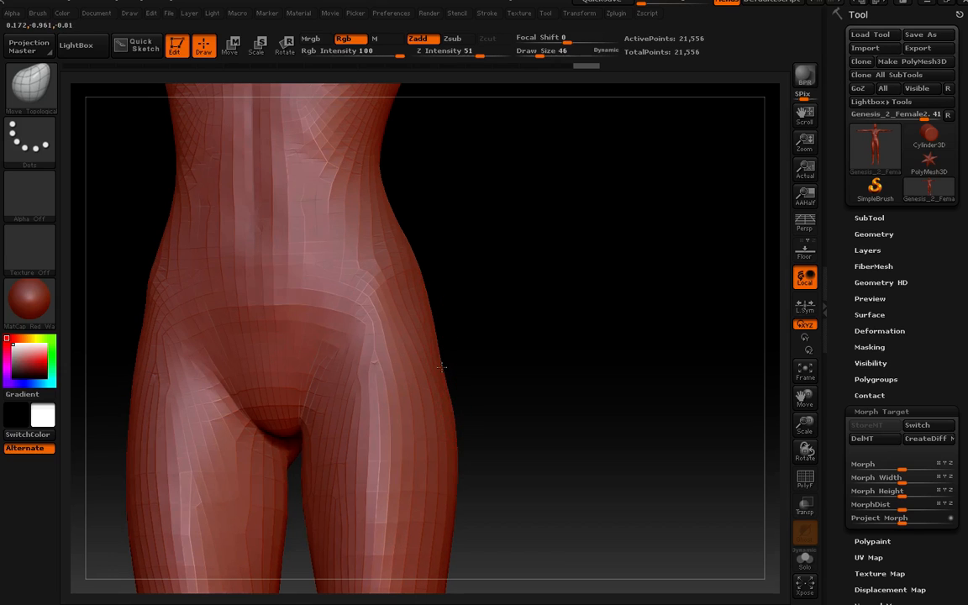
mouse_move(446, 366)
mouse_down()
mouse_move(442, 358)
mouse_move(395, 364)
mouse_up()
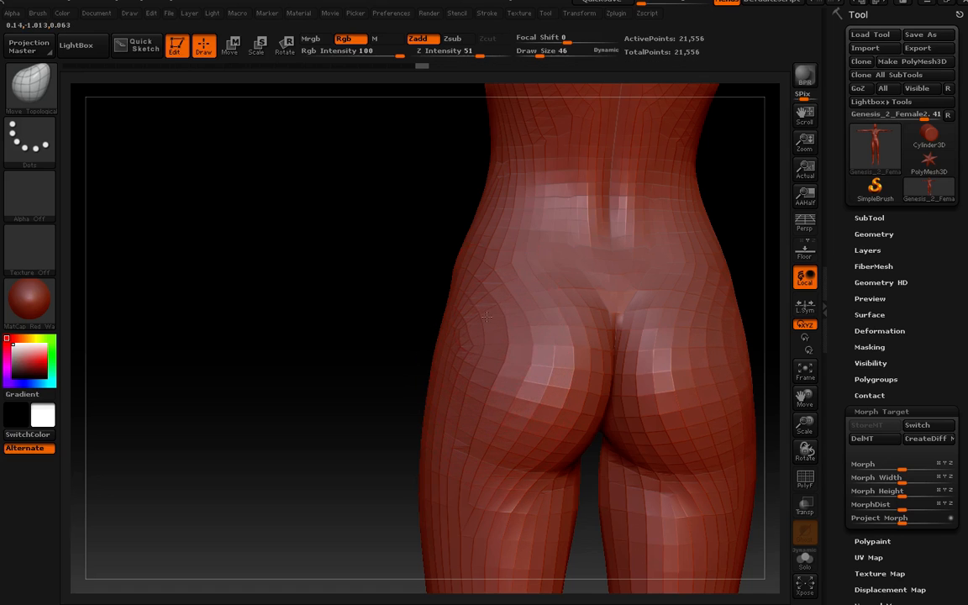
mouse_move(470, 333)
right_down()
mouse_move(449, 340)
mouse_move(488, 361)
mouse_move(460, 405)
mouse_move(475, 460)
mouse_move(470, 484)
mouse_move(448, 432)
mouse_move(457, 378)
mouse_move(471, 411)
mouse_move(504, 445)
mouse_move(437, 404)
mouse_move(453, 467)
right_up()
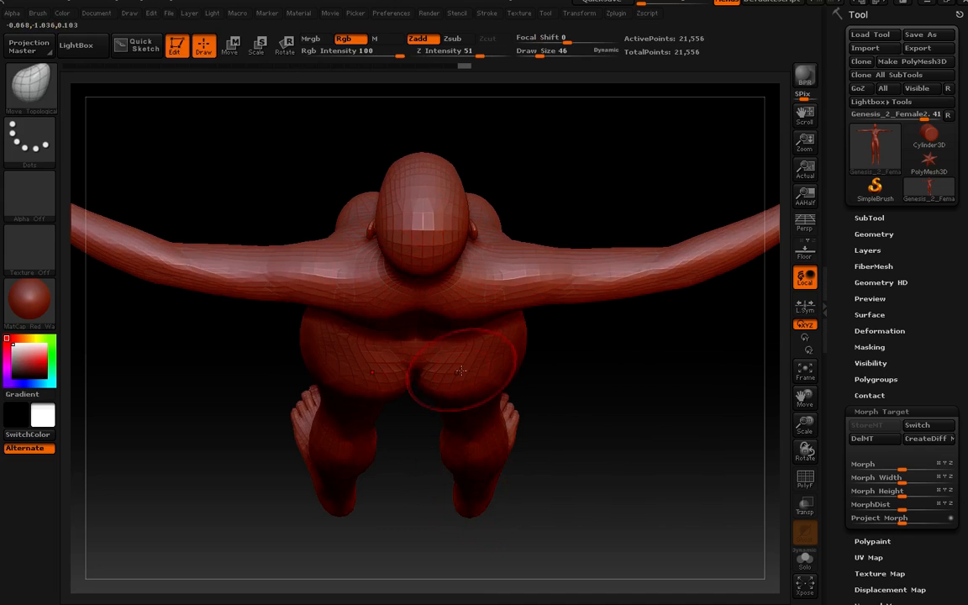
right_drag(473, 328, 454, 332)
drag(453, 283, 503, 342)
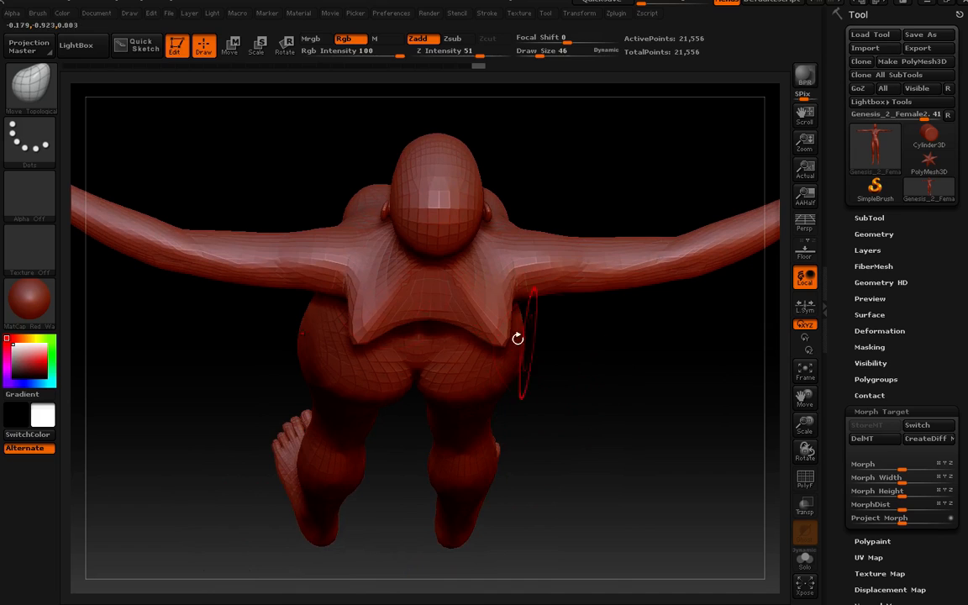
key(ctrl+z)
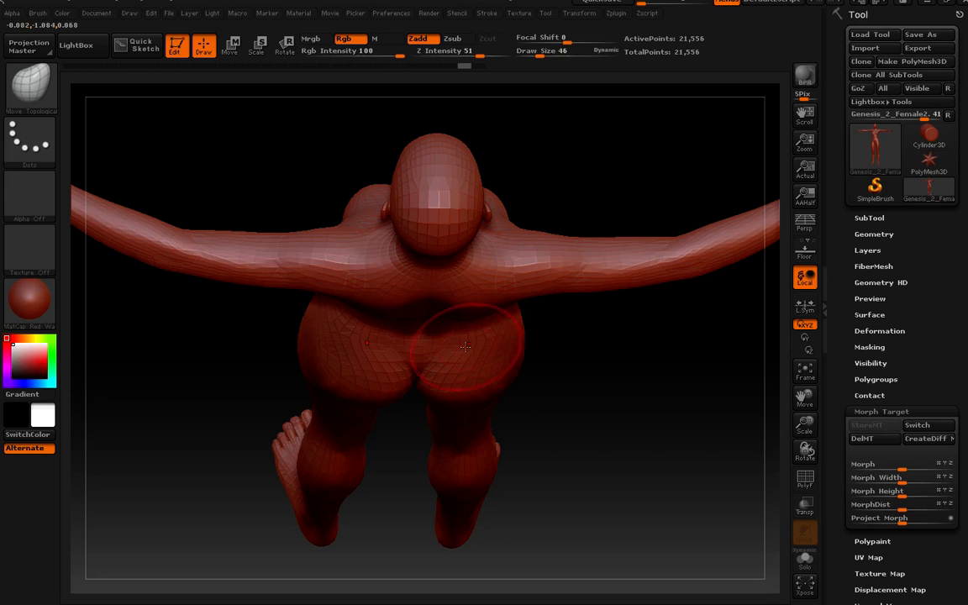
- Reshape the buttocks with the Move Topological brush at draw size 42, working from behind and below, and check their profile
right_drag(464, 346, 444, 299)
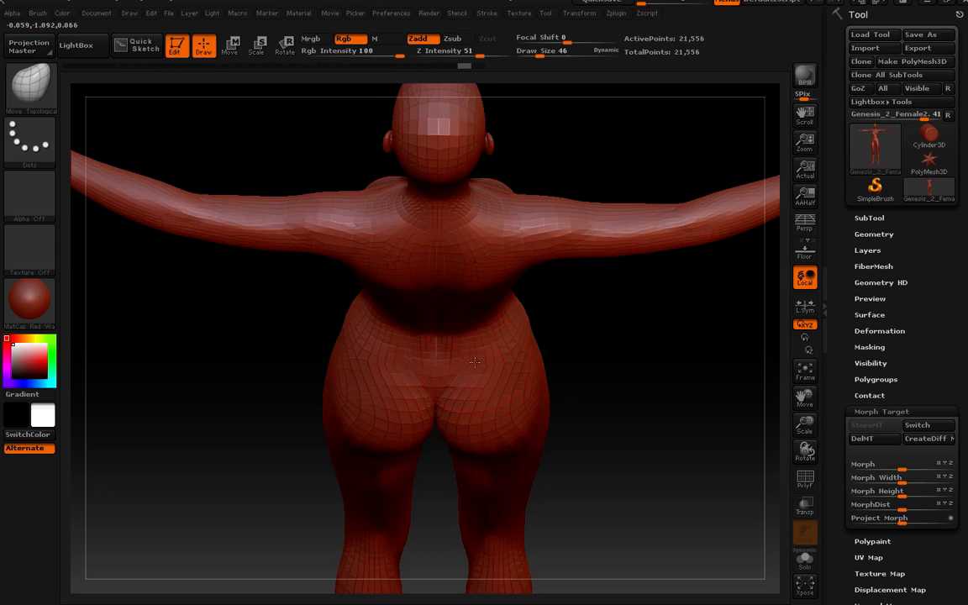
right_drag(475, 362, 468, 219)
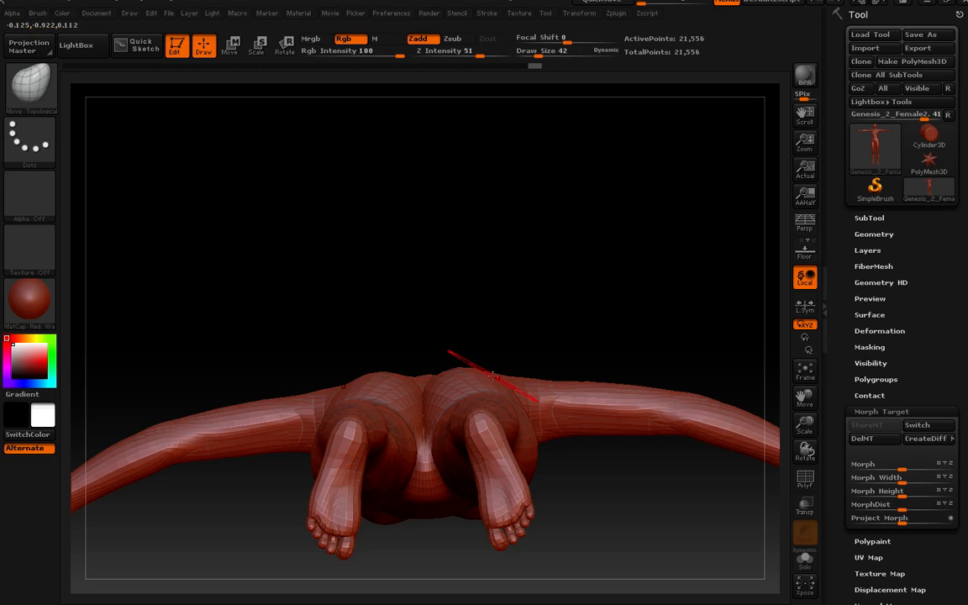
mouse_move(472, 358)
mouse_down()
mouse_move(489, 446)
mouse_move(535, 473)
mouse_move(536, 352)
mouse_move(598, 401)
mouse_move(564, 405)
mouse_up()
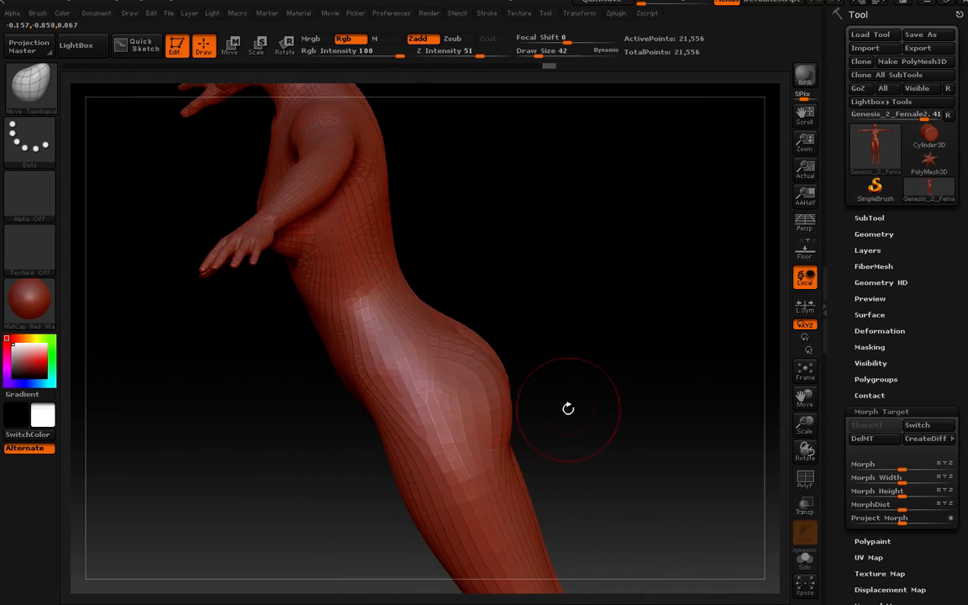
key(shift)
shift+drag(456, 260, 488, 257)
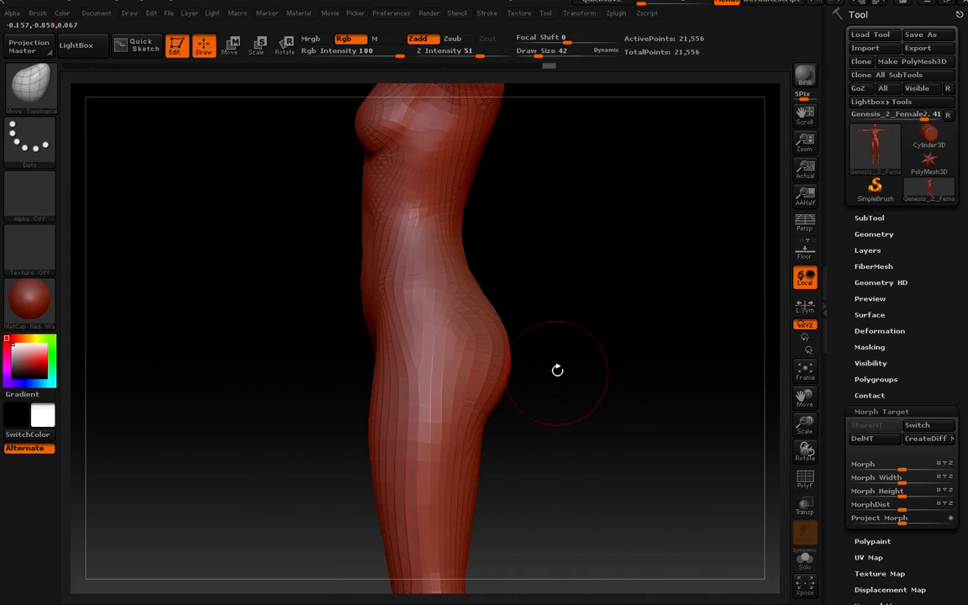
mouse_move(559, 345)
mouse_down()
mouse_move(549, 399)
mouse_move(479, 396)
mouse_move(533, 390)
mouse_up()
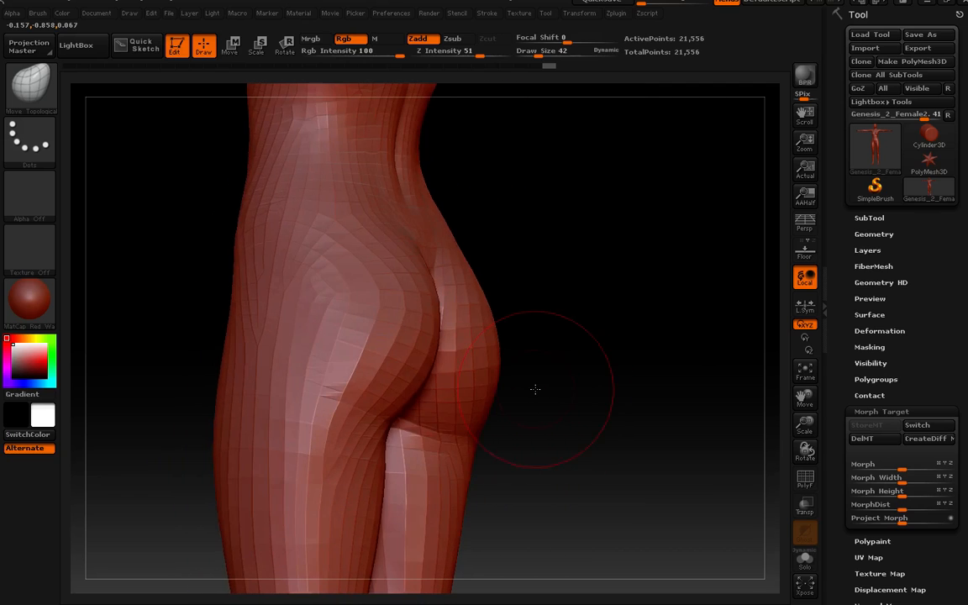
key(shift)
shift+drag(396, 328, 374, 307)
- Examine the full figure's silhouette in profile, snapping the view to straight upright and rotated orientations
alt+drag(542, 362, 430, 107)
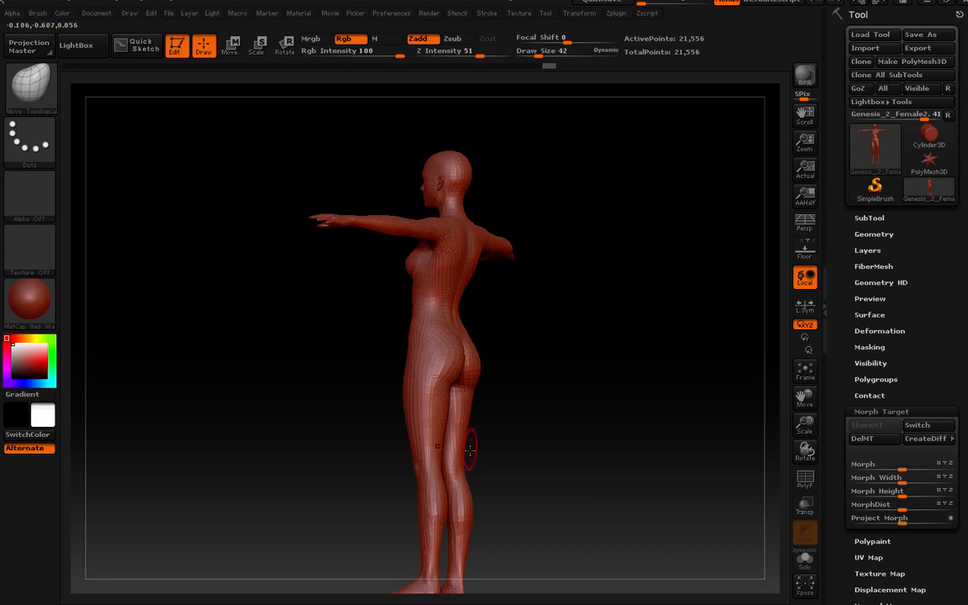
mouse_move(535, 281)
mouse_down()
mouse_move(496, 447)
mouse_move(559, 330)
mouse_up()
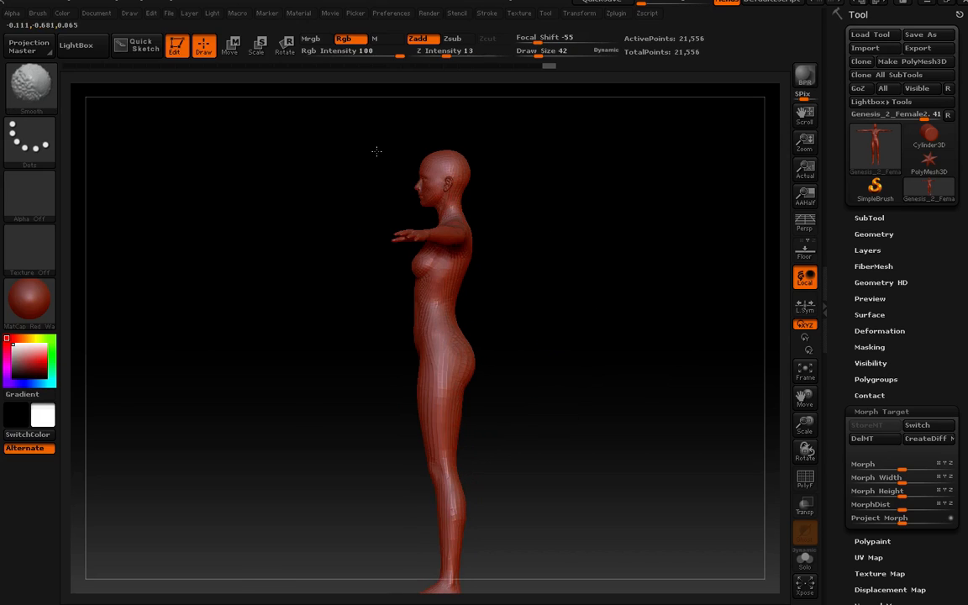
shift+drag(376, 151, 268, 310)
shift+drag(308, 574, 488, 560)
shift+drag(616, 111, 193, 195)
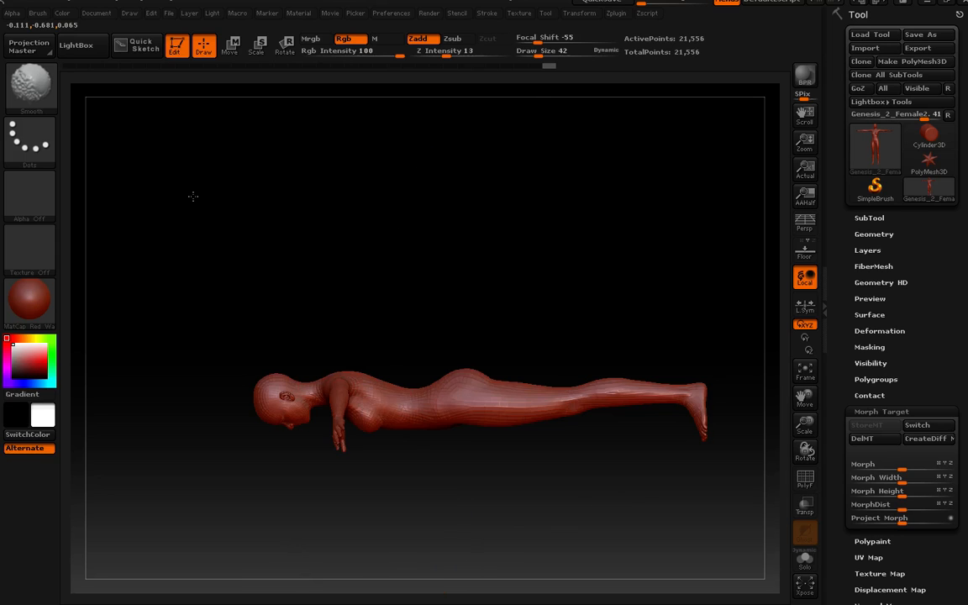
shift+drag(196, 303, 521, 346)
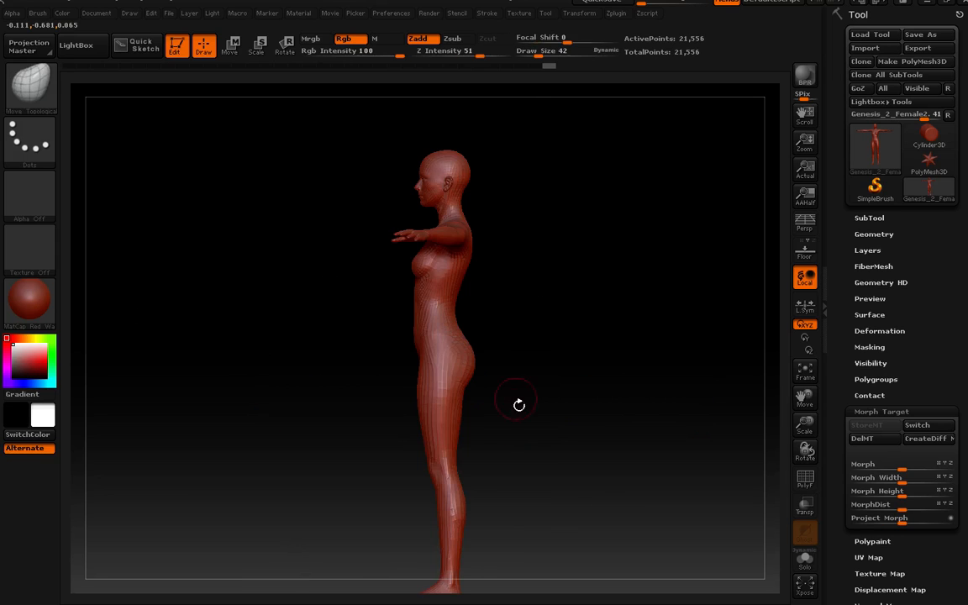
- Adjust the outer thigh and hip contour up close with the Move Topological brush at draw size 42
drag(523, 395, 580, 494)
drag(536, 420, 419, 378)
alt+right_drag(589, 404, 469, 443)
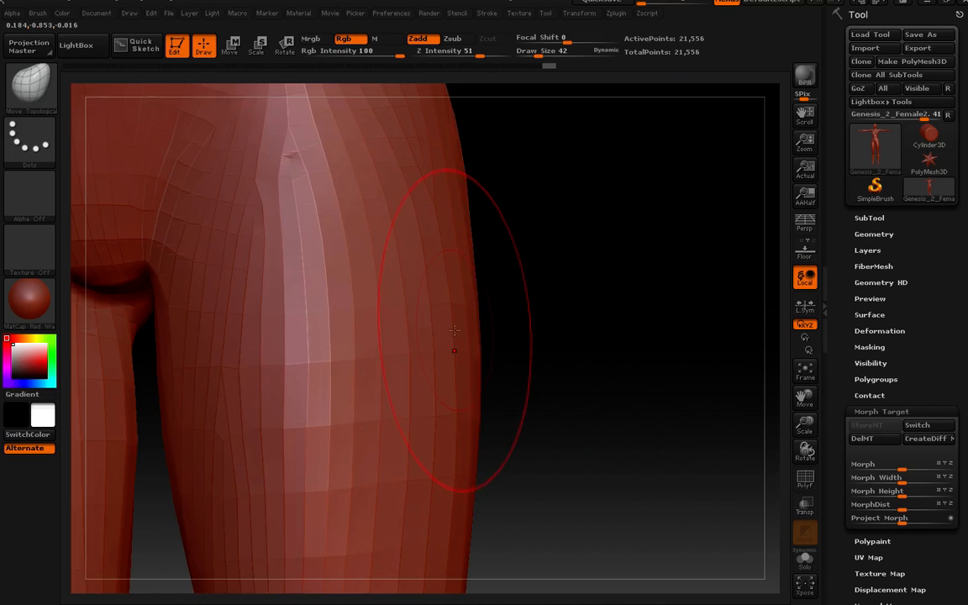
alt+right_drag(443, 335, 410, 159)
mouse_move(409, 160)
mouse_down()
mouse_move(382, 173)
mouse_move(395, 199)
mouse_move(426, 214)
mouse_up()
right_drag(424, 212, 403, 210)
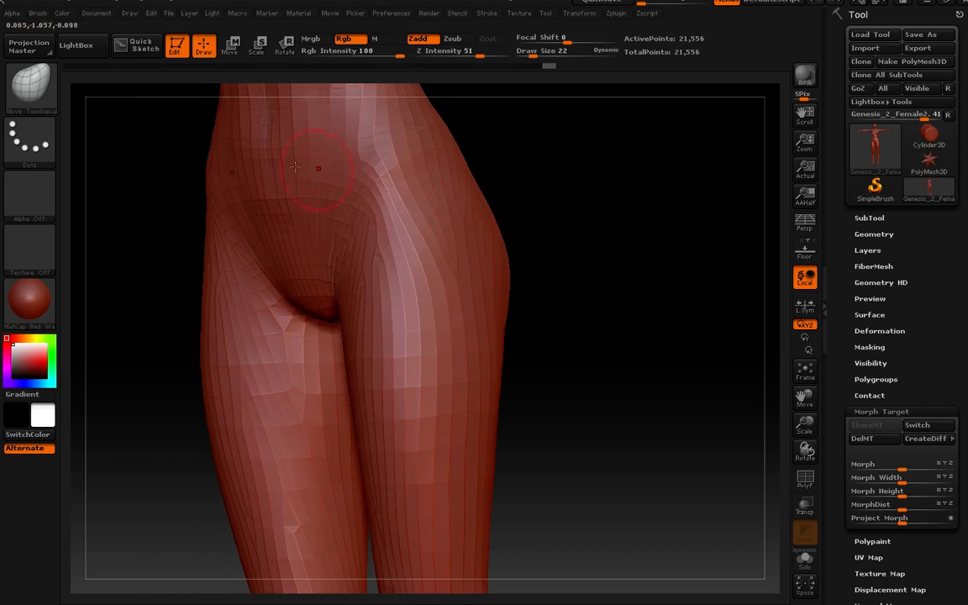
- Build up the outer hip with the Clay brush at draw size 14 and Z Intensity 18
click(30, 82)
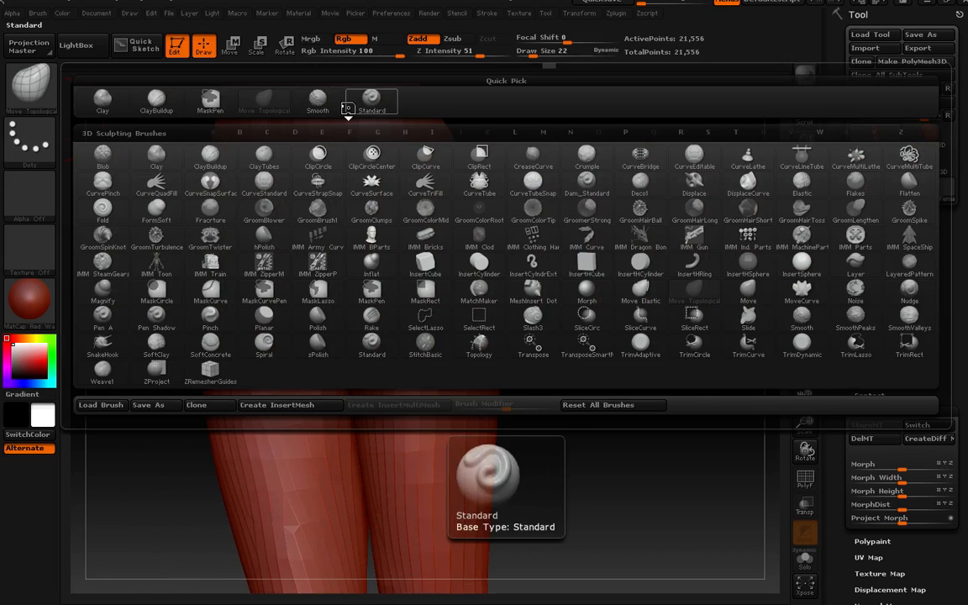
click(102, 104)
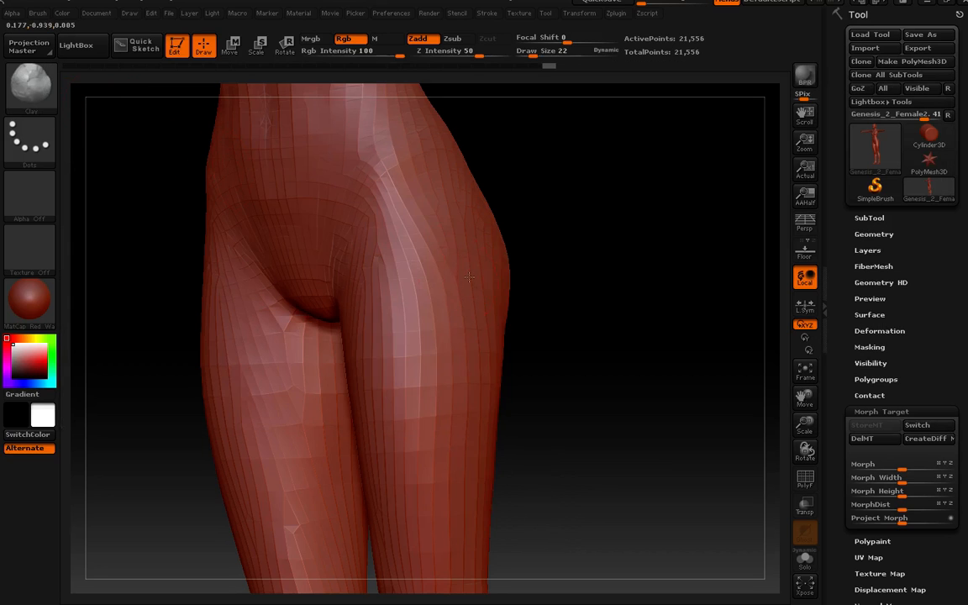
right_drag(369, 234, 413, 233)
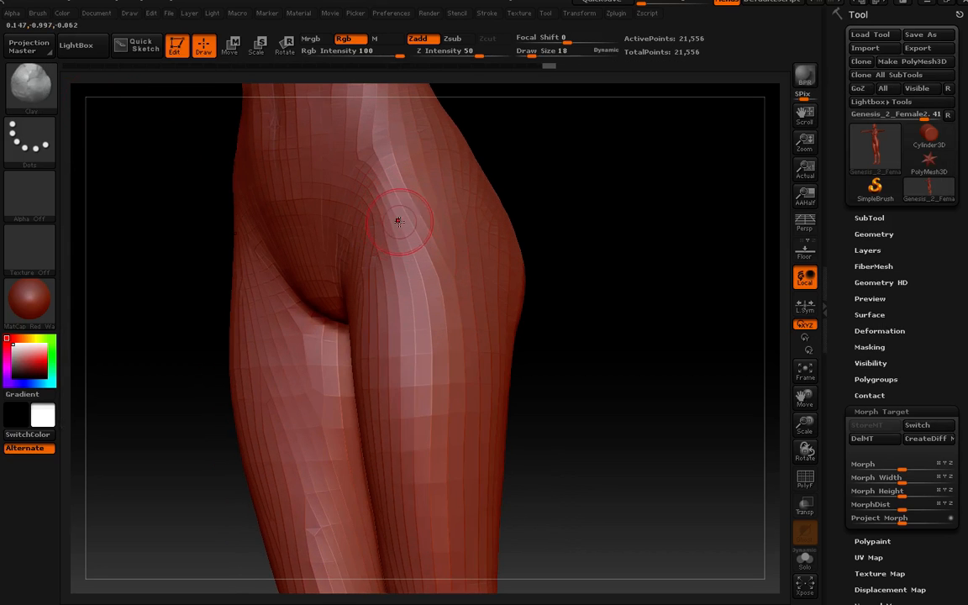
key(bracketleft)
drag(493, 65, 465, 65)
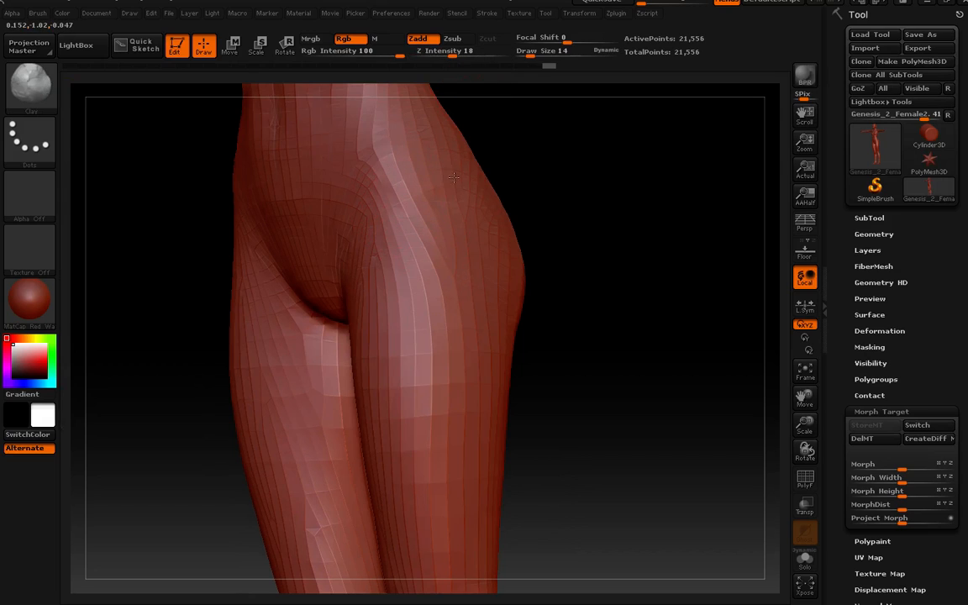
drag(477, 197, 460, 238)
- Switch to the Standard brush and set its Z Intensity to 10 for sculpting the side of the hip
key(b)
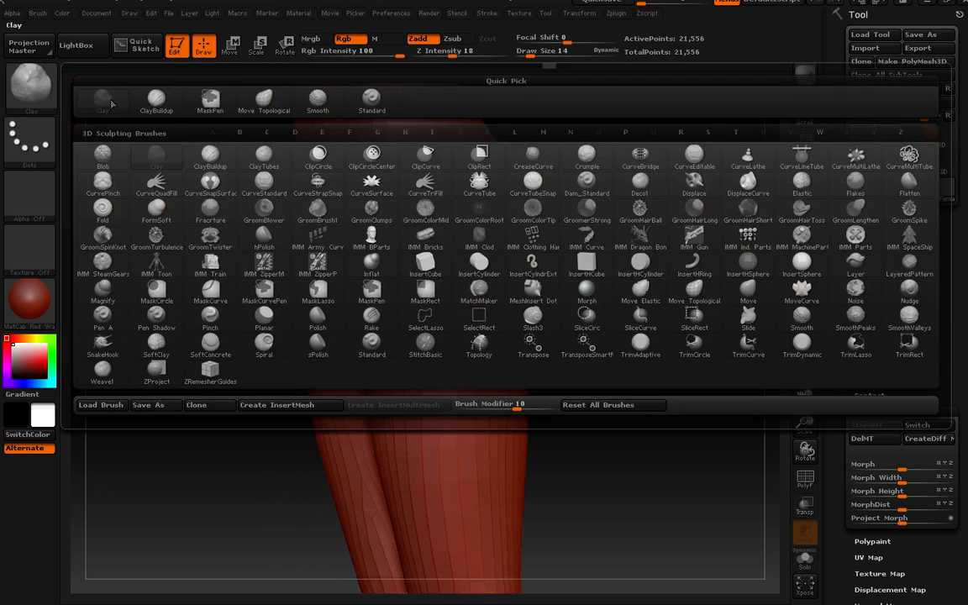
click(359, 105)
drag(461, 55, 442, 57)
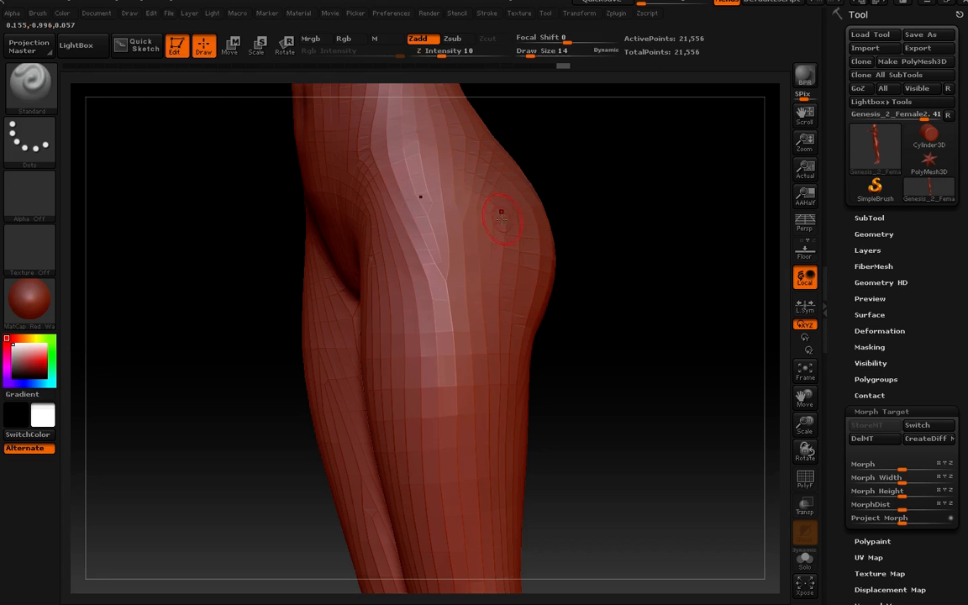
mouse_move(501, 218)
right_down()
mouse_move(529, 223)
mouse_move(498, 225)
mouse_move(524, 205)
right_up()
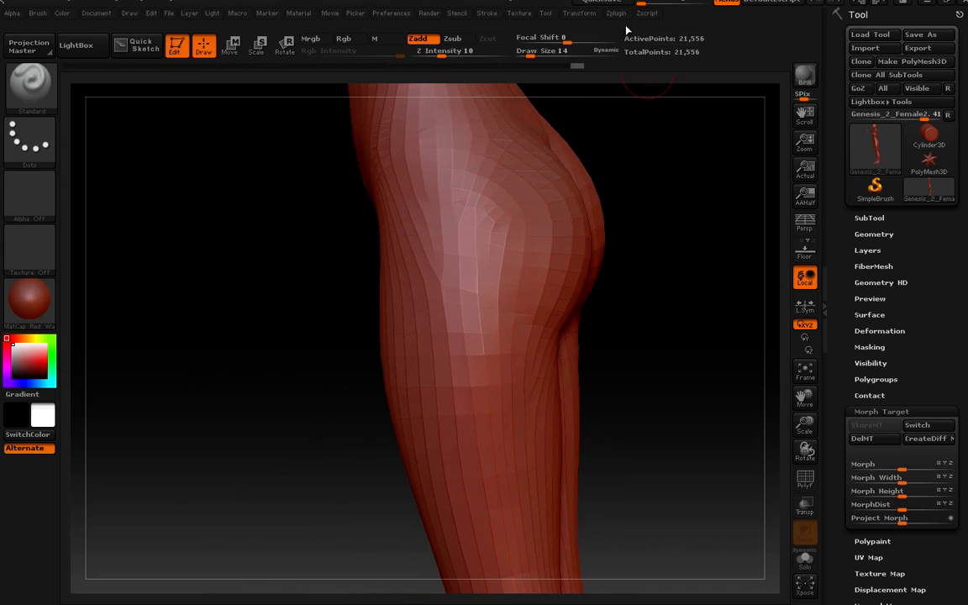
- Turn off LazyMouse for the Standard brush and try a stroke over the buttock and hip without it
click(490, 15)
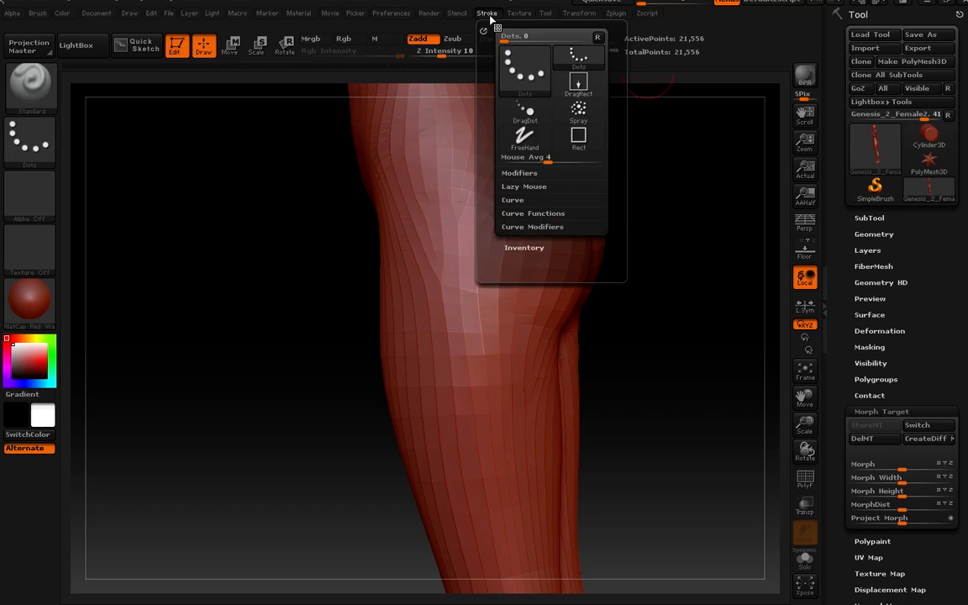
click(525, 188)
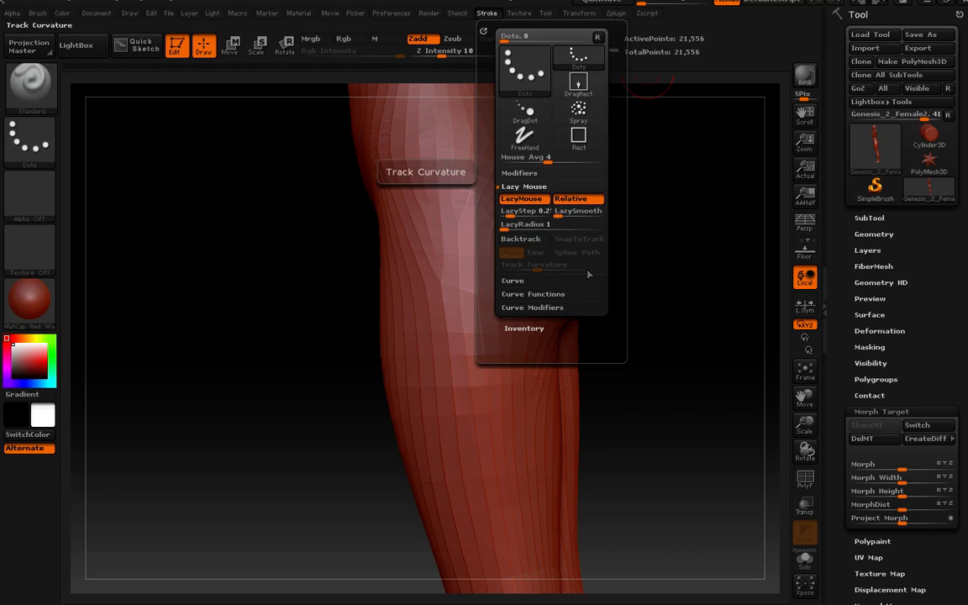
click(521, 187)
click(522, 186)
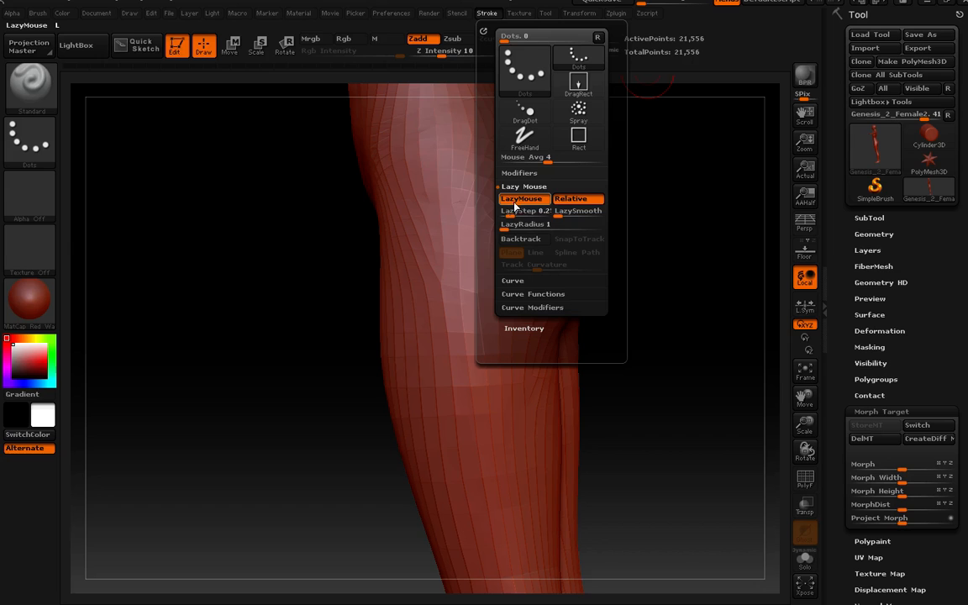
click(516, 200)
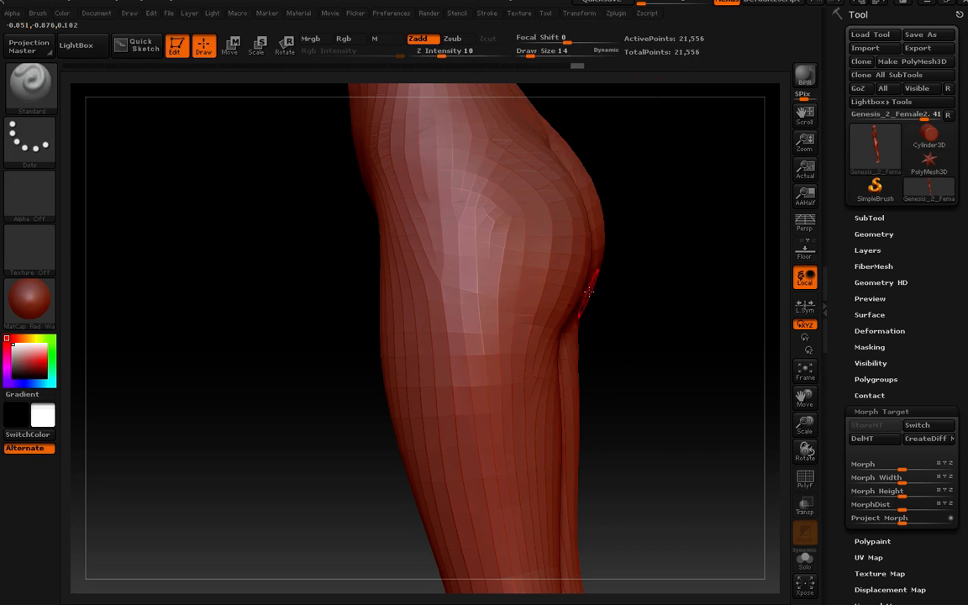
mouse_move(588, 291)
mouse_down()
mouse_move(495, 166)
mouse_move(548, 143)
mouse_up()
right_drag(523, 195, 595, 194)
key(ctrl+z)
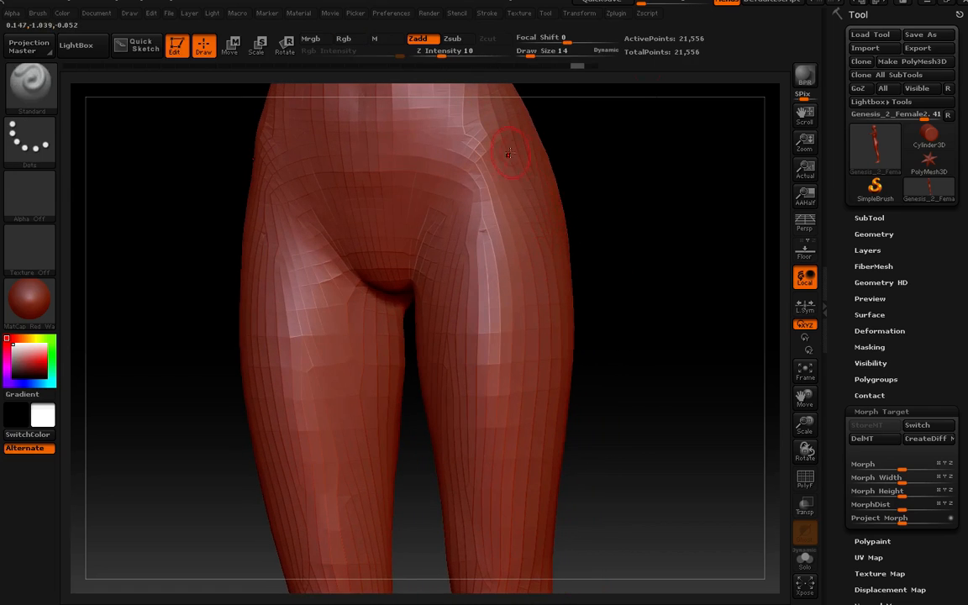
- Turn LazyMouse back on for the Standard brush
click(486, 14)
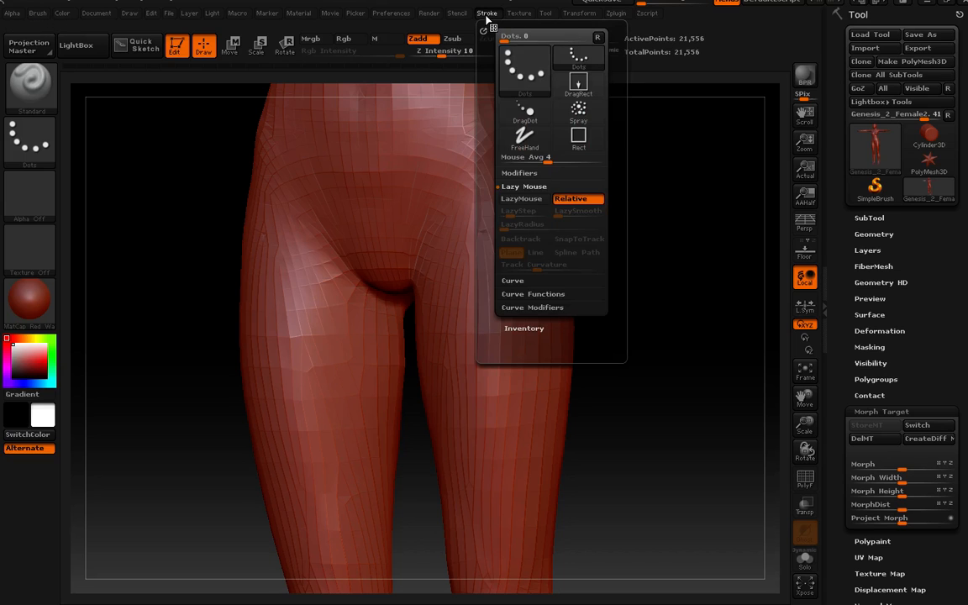
click(529, 186)
click(534, 187)
click(524, 198)
- Sculpt the outer hip below the waist with the Standard brush at draw size 14 and Z Intensity 10
drag(674, 336, 622, 248)
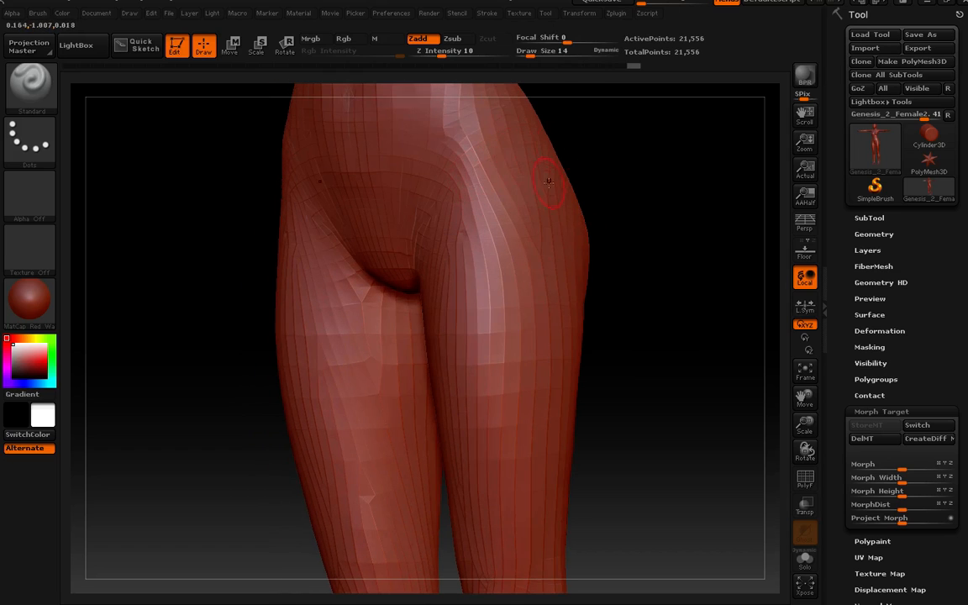
drag(547, 181, 567, 242)
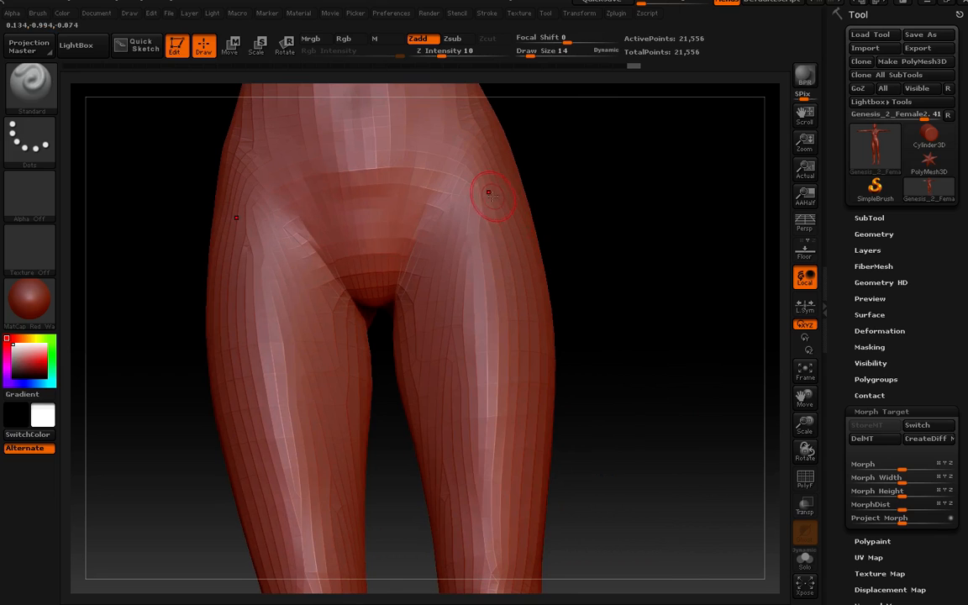
- Sculpt the front of the hips and upper thighs with the Standard brush at draw size 14 and Z Intensity 10
drag(490, 179, 548, 280)
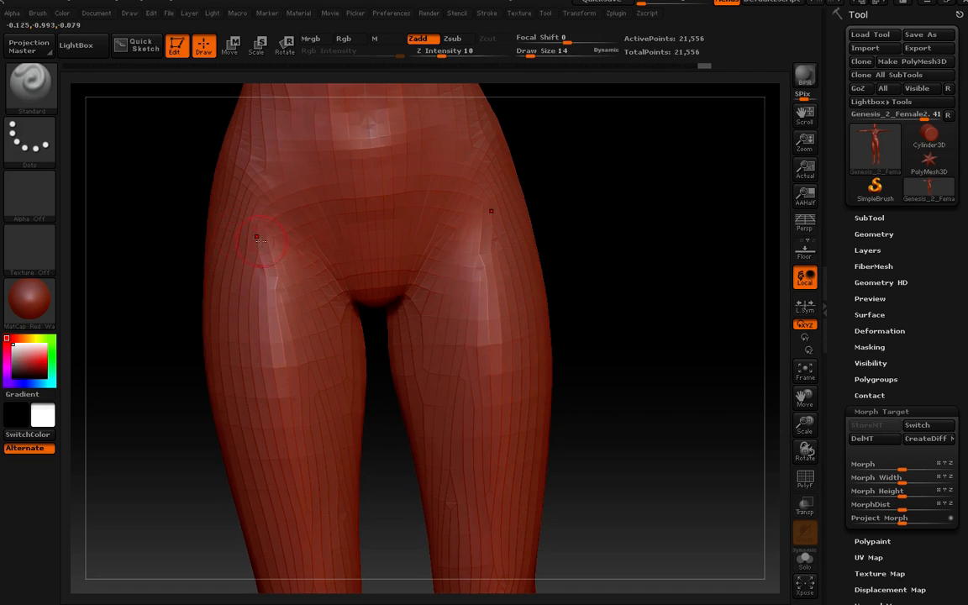
drag(378, 344, 387, 302)
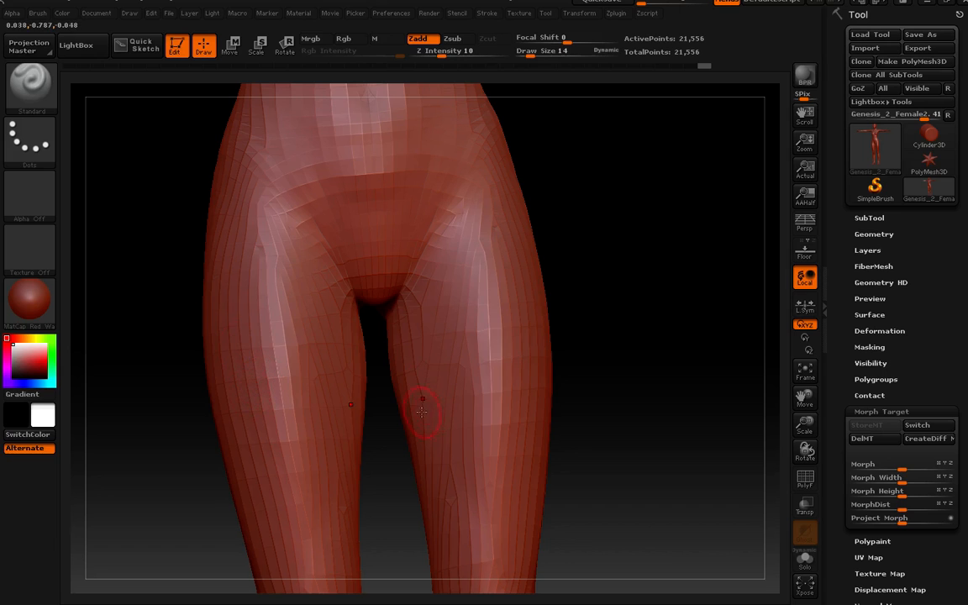
drag(557, 363, 486, 317)
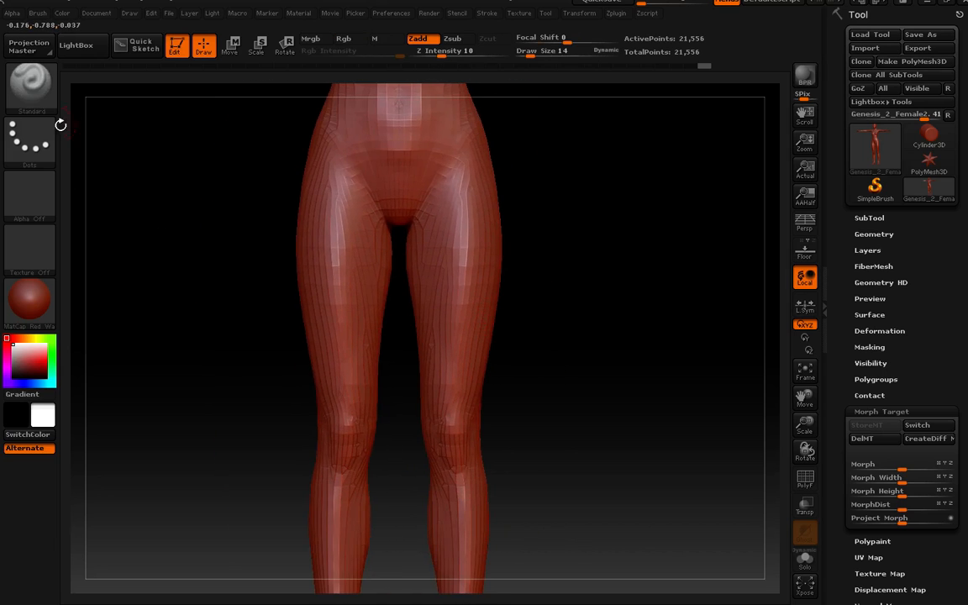
- Switch to the Move Topological brush and reduce its draw size to 18 for shaping the thighs
click(29, 82)
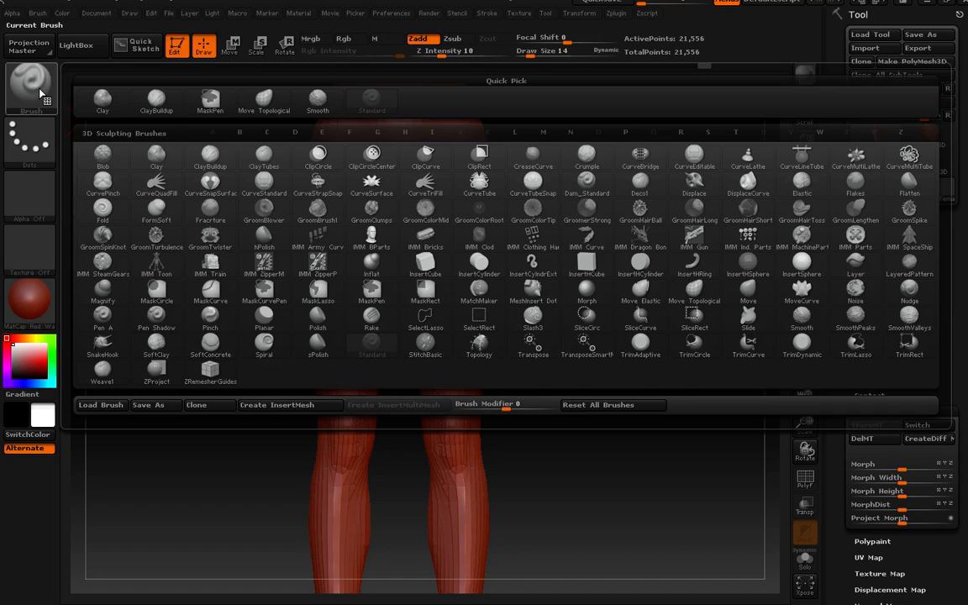
click(271, 108)
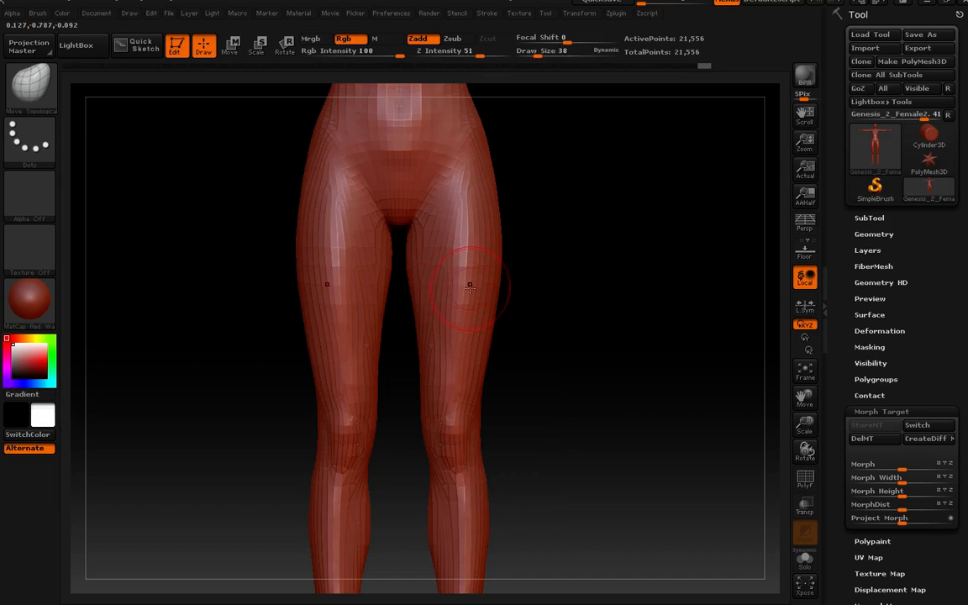
key(bracketleft)
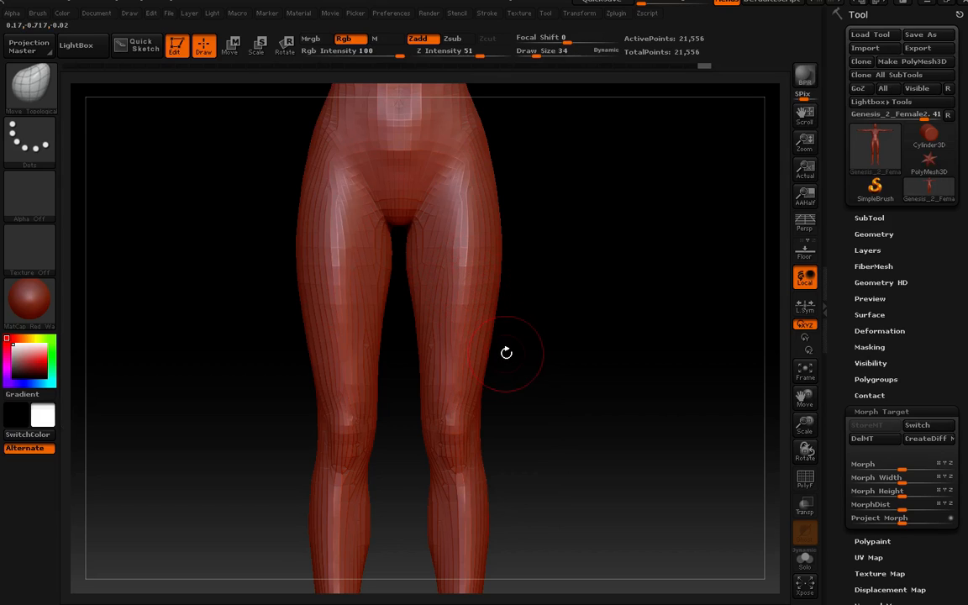
mouse_move(506, 367)
mouse_down()
mouse_move(503, 352)
mouse_move(378, 357)
mouse_move(500, 356)
mouse_move(510, 341)
mouse_up()
key(bracketleft)
key(bracketleft)
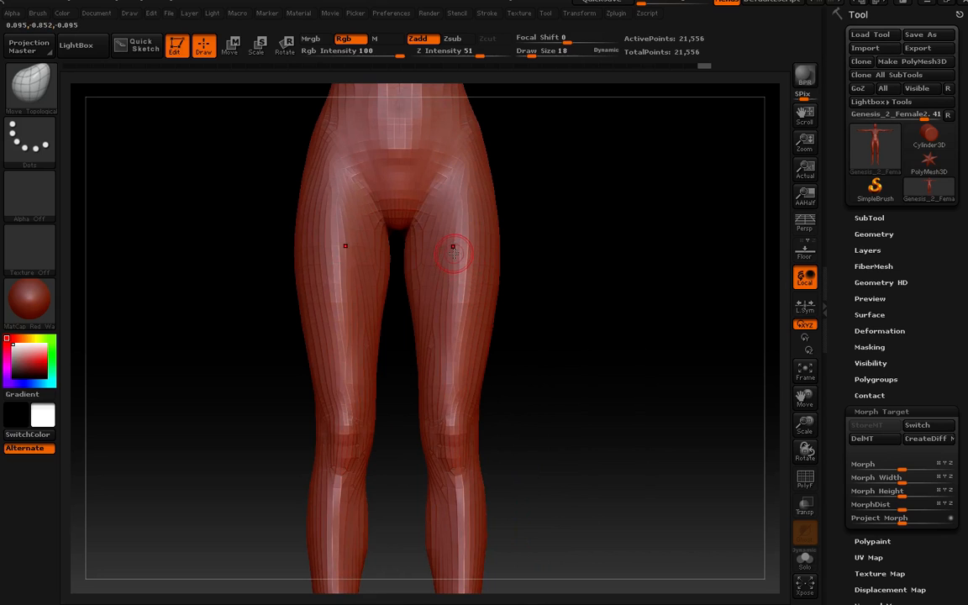
- Return to the Standard brush and sculpt the upper inner thighs below the groin at draw size 18 and Z Intensity 10
ctrl+right_drag(454, 254, 458, 356)
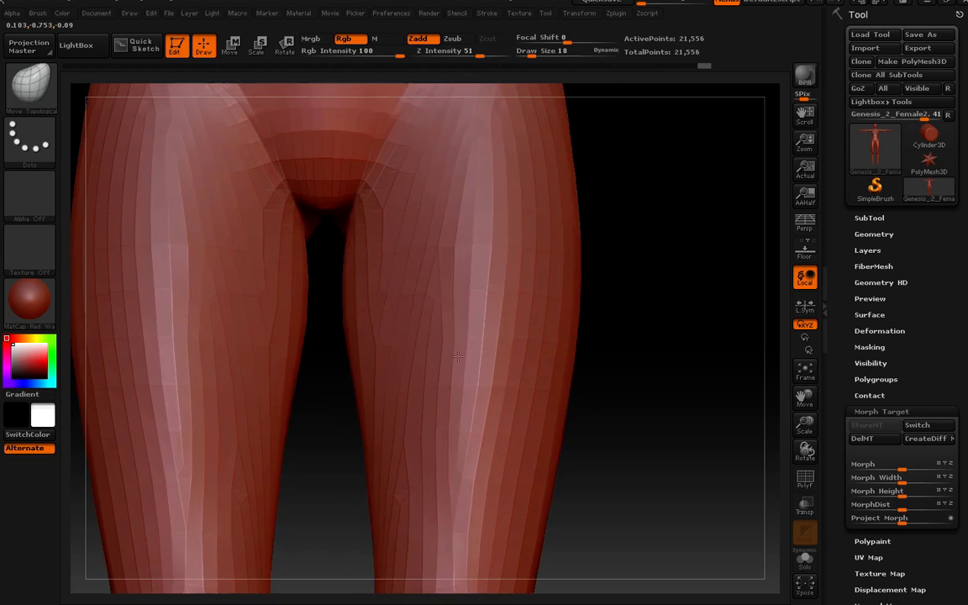
mouse_move(472, 244)
right_down()
mouse_move(420, 324)
mouse_move(400, 317)
mouse_move(472, 338)
right_up()
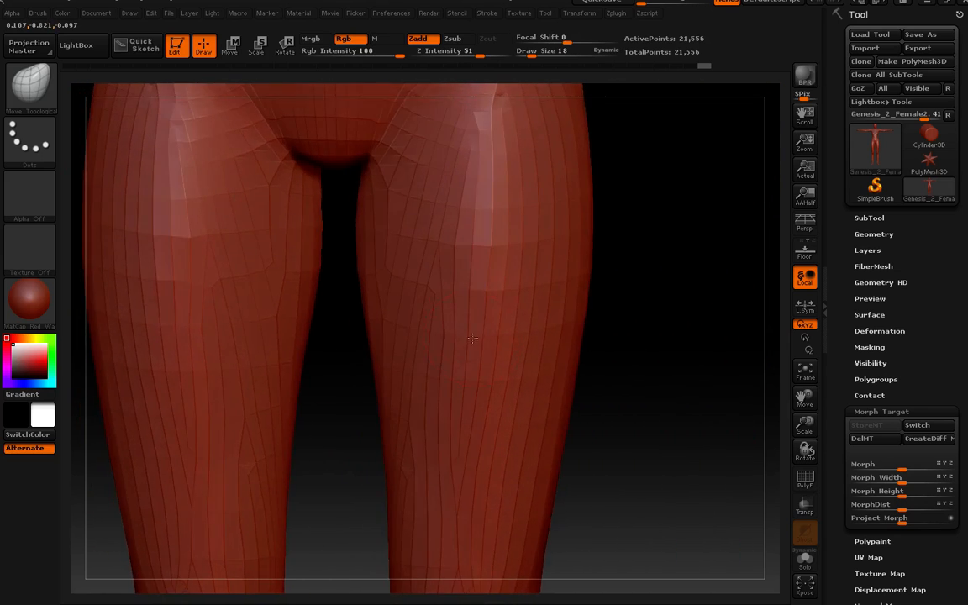
right_drag(493, 381, 418, 238)
click(30, 81)
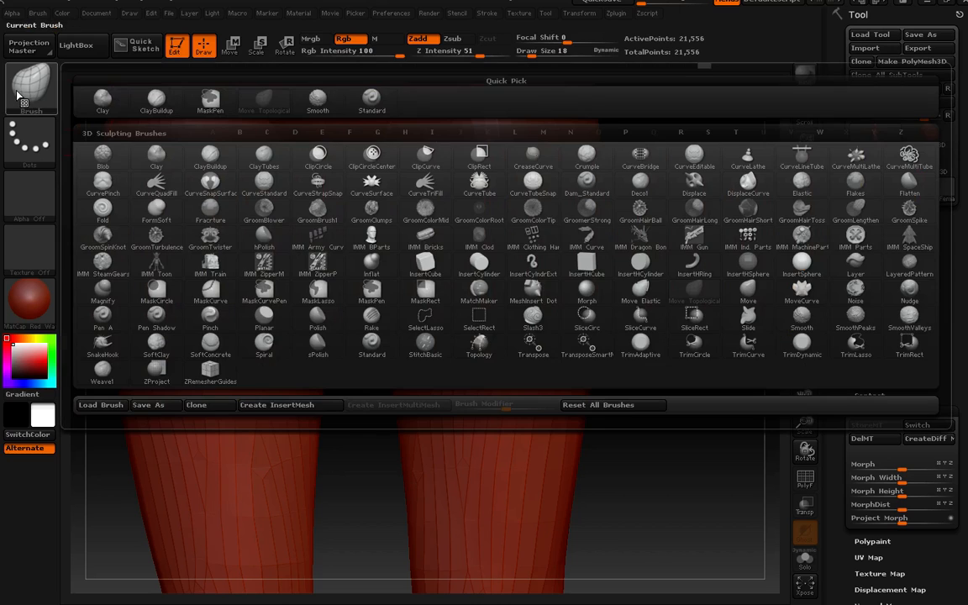
click(372, 102)
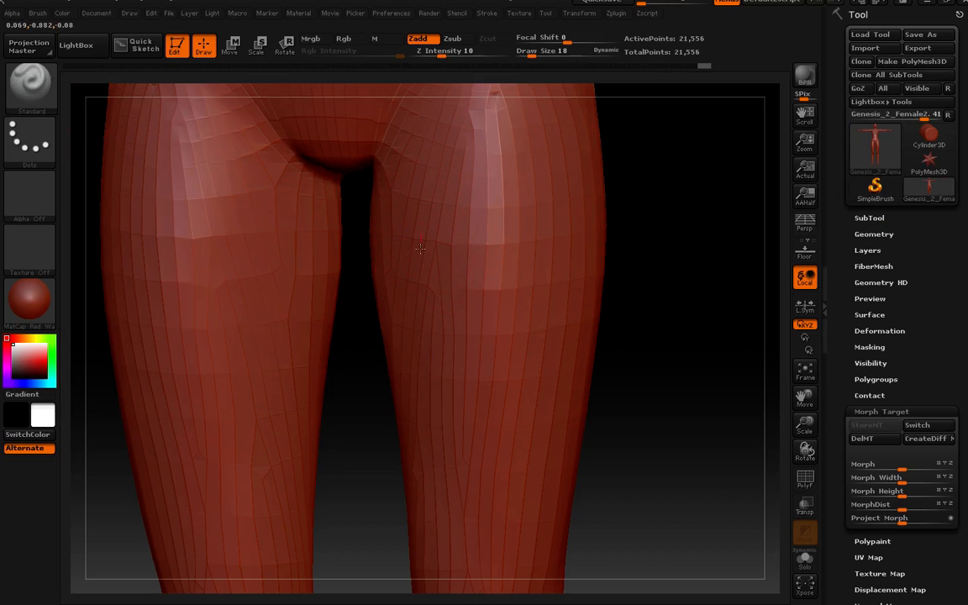
mouse_move(420, 367)
right_down()
mouse_move(488, 294)
mouse_move(450, 252)
right_up()
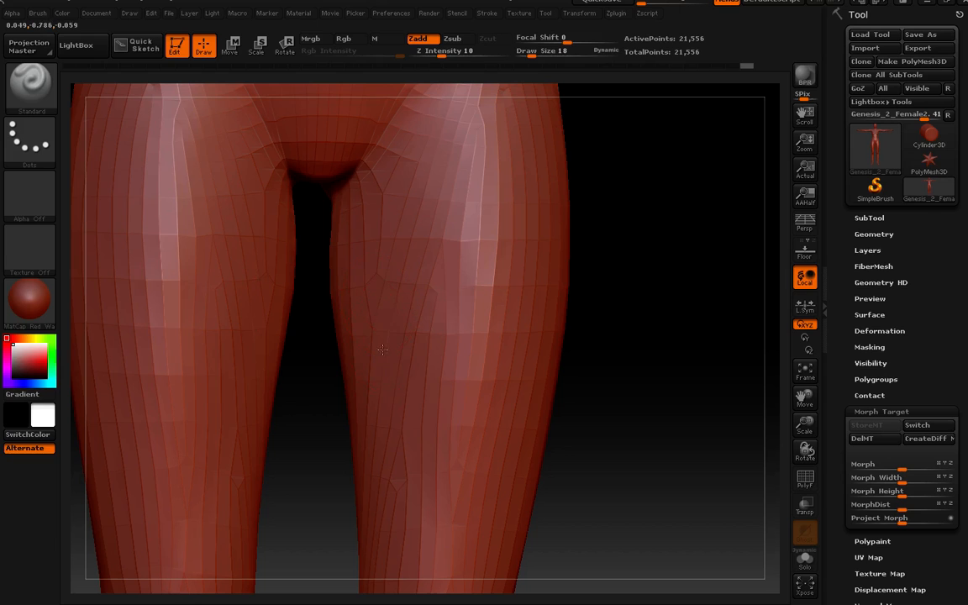
drag(374, 242, 382, 210)
mouse_move(503, 332)
ctrl+right_down()
mouse_move(474, 273)
mouse_move(446, 270)
mouse_move(464, 273)
ctrl+right_up()
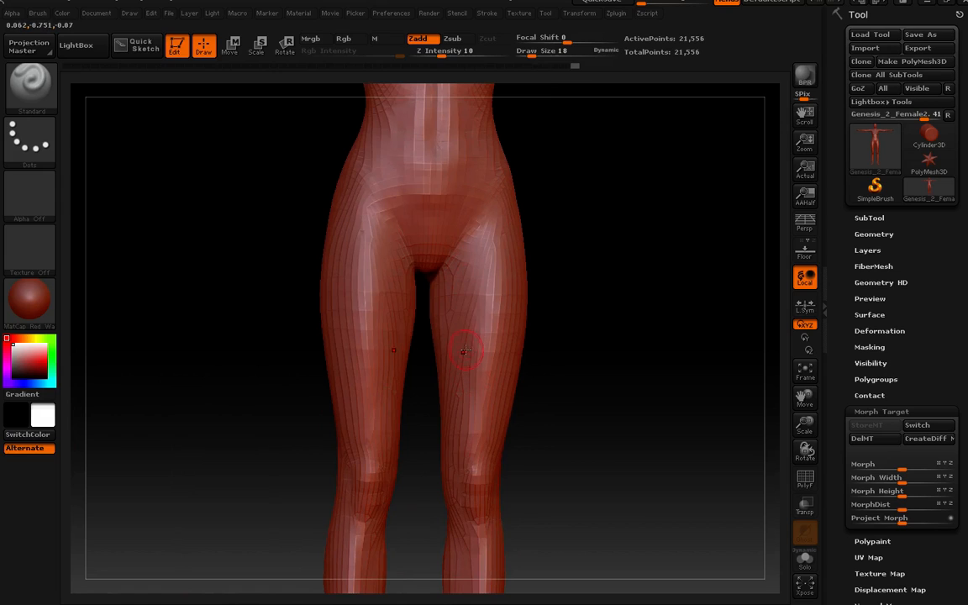
- Sculpt the middle of the inner thighs above the knees with the Standard brush at draw size 18
drag(463, 352, 462, 364)
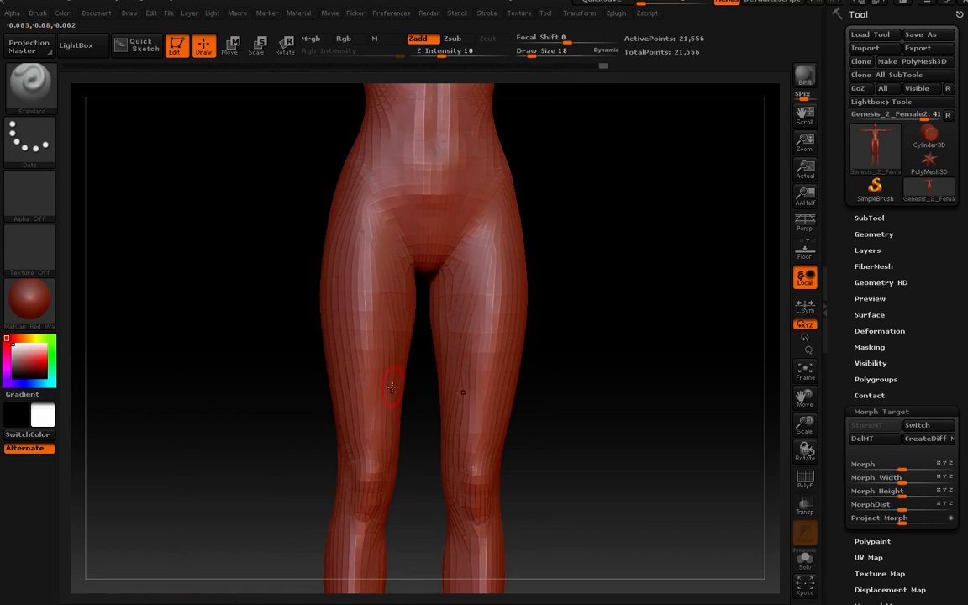
mouse_move(401, 340)
right_down()
mouse_move(391, 345)
mouse_move(391, 386)
right_up()
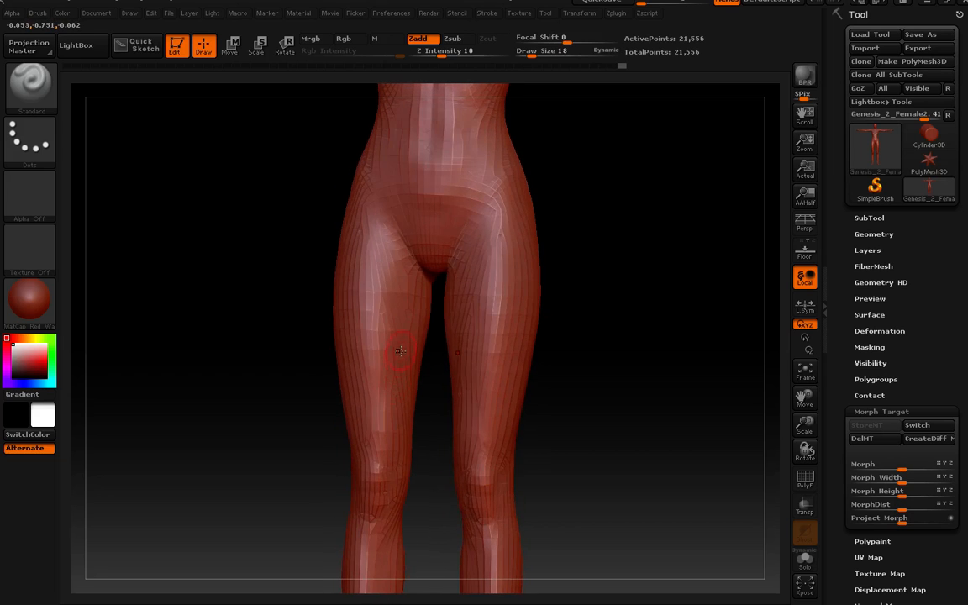
mouse_move(400, 349)
right_down()
mouse_move(420, 352)
mouse_move(412, 364)
mouse_move(391, 353)
mouse_move(401, 338)
right_up()
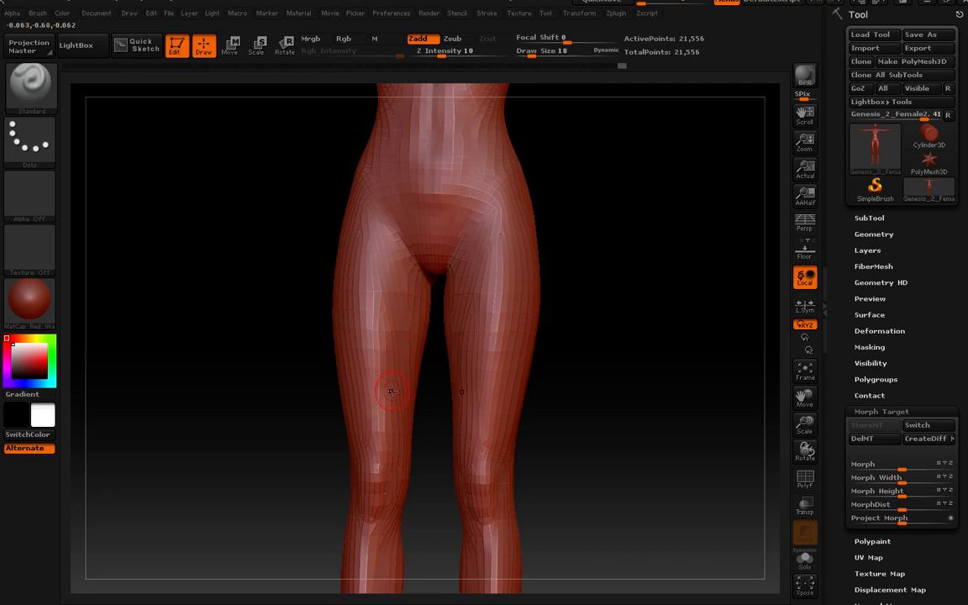
click(49, 100)
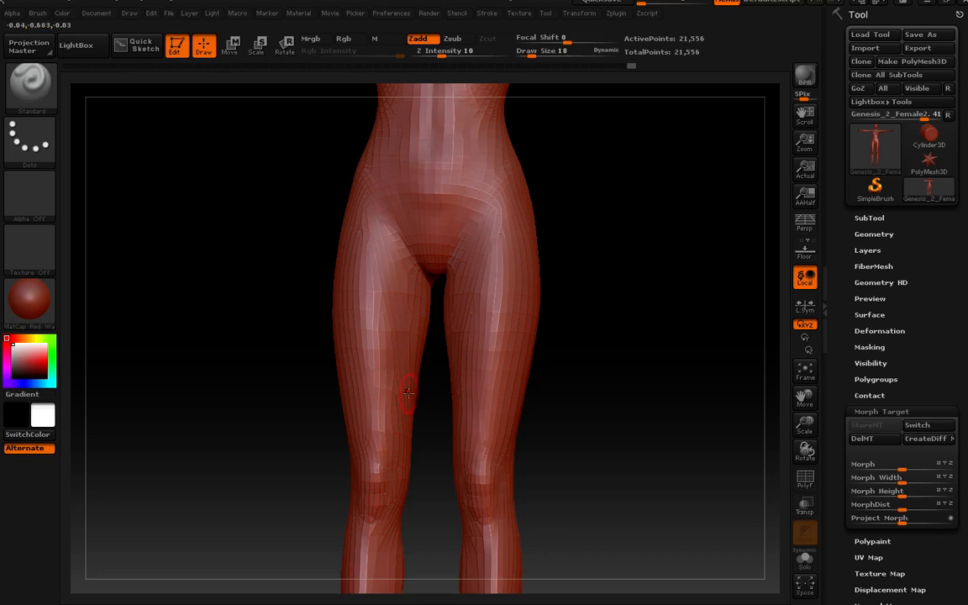
alt+drag(436, 369, 453, 455)
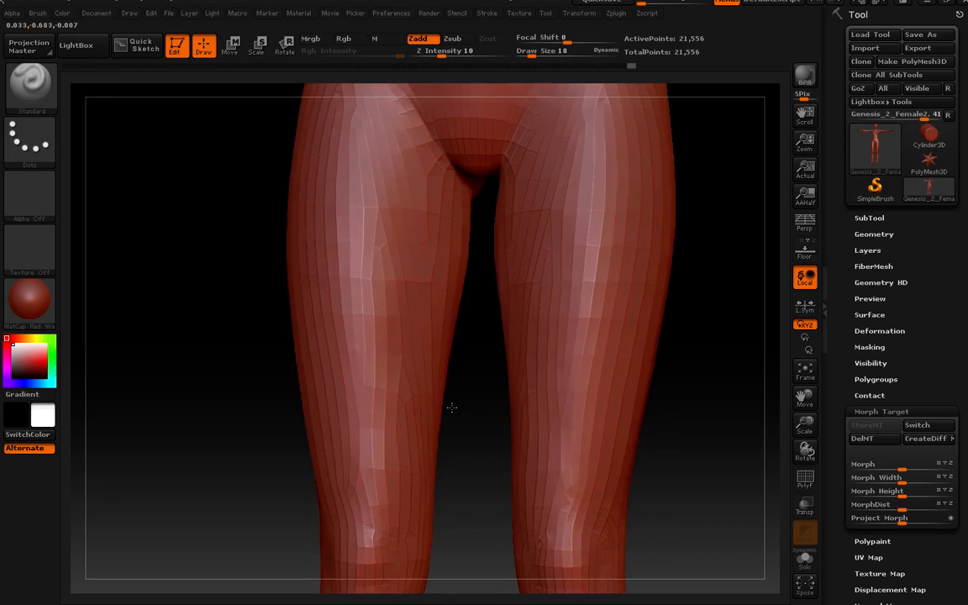
mouse_move(452, 406)
mouse_down()
mouse_move(492, 407)
mouse_move(459, 399)
mouse_move(477, 404)
mouse_move(454, 408)
mouse_move(471, 403)
mouse_up()
key(shift)
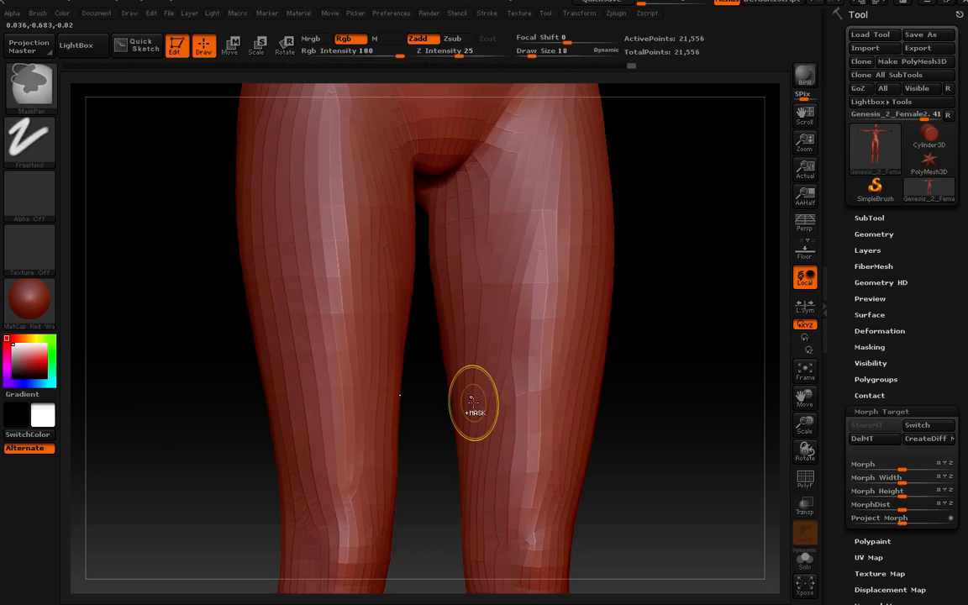
- Switch to the Move Topological brush at draw size 18 and reshape the inner thigh contours from the front and the back
click(30, 82)
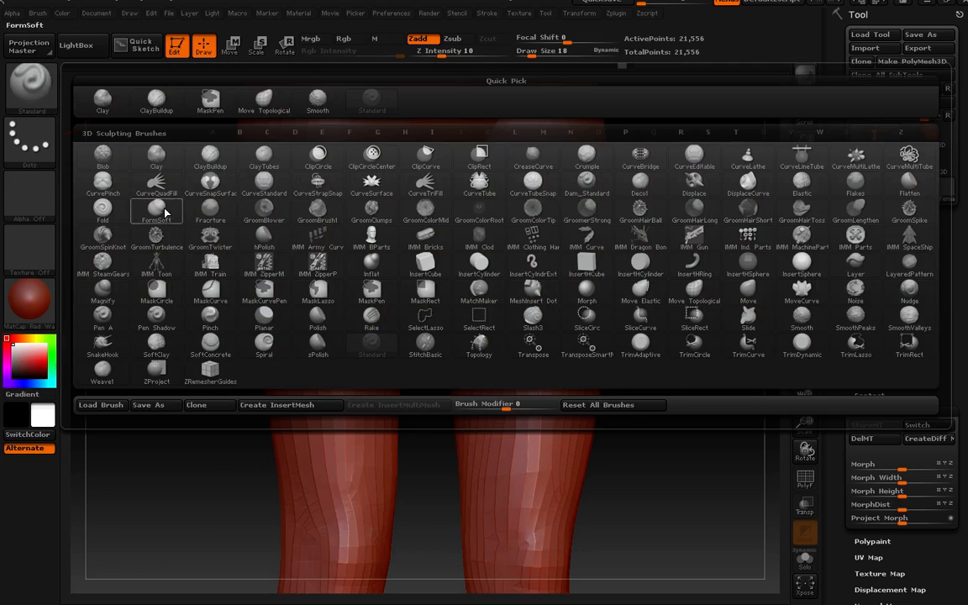
click(274, 106)
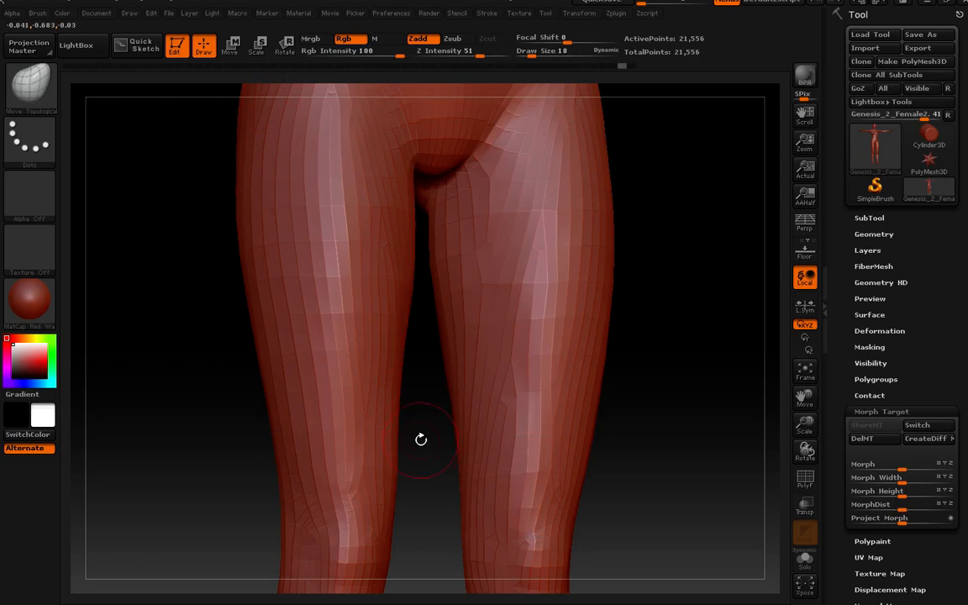
mouse_move(421, 437)
mouse_down()
mouse_move(400, 454)
mouse_move(416, 447)
mouse_move(403, 436)
mouse_up()
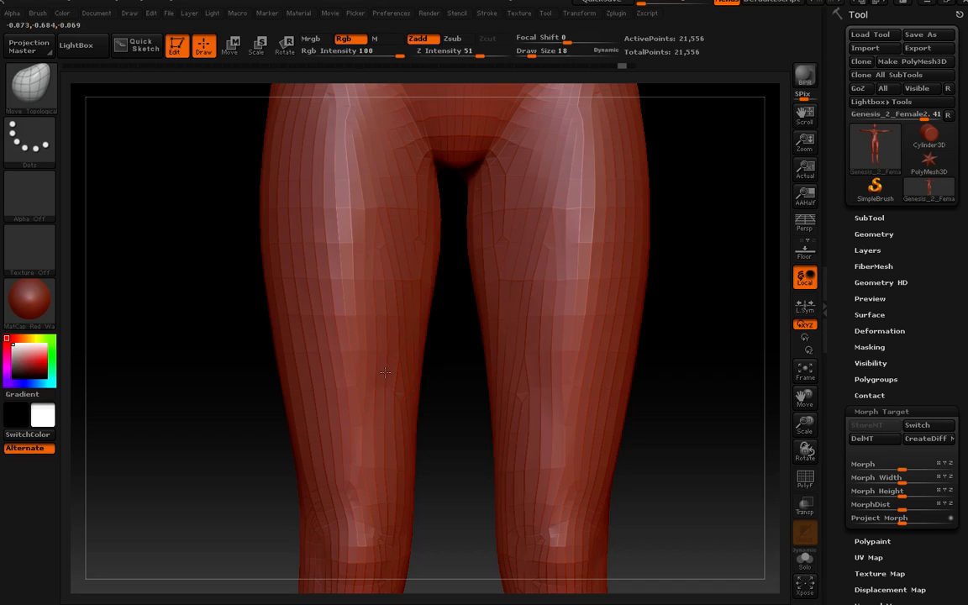
drag(443, 375, 415, 376)
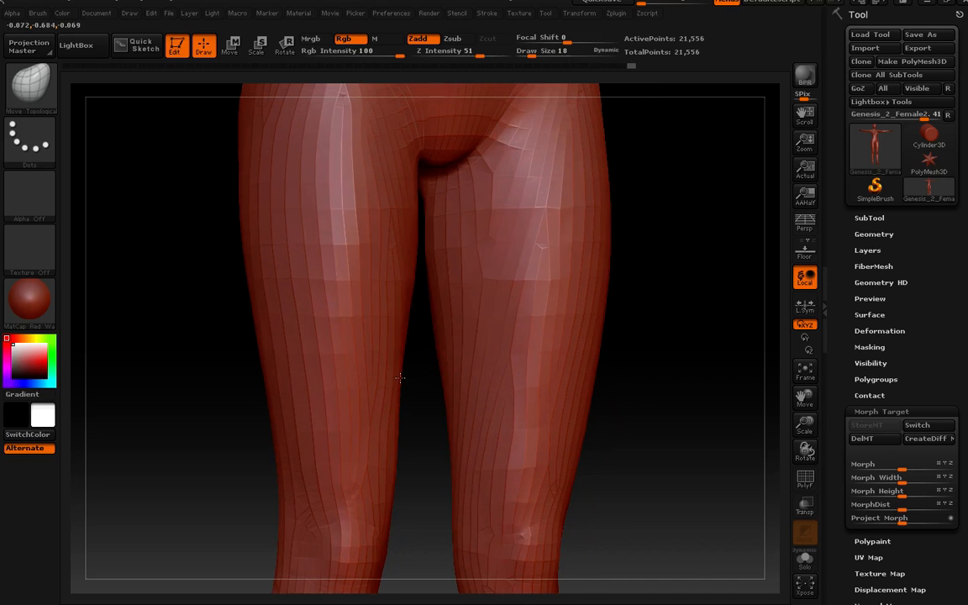
mouse_move(412, 377)
mouse_down()
mouse_move(405, 395)
mouse_move(457, 412)
mouse_move(454, 439)
mouse_move(467, 449)
mouse_move(430, 379)
mouse_up()
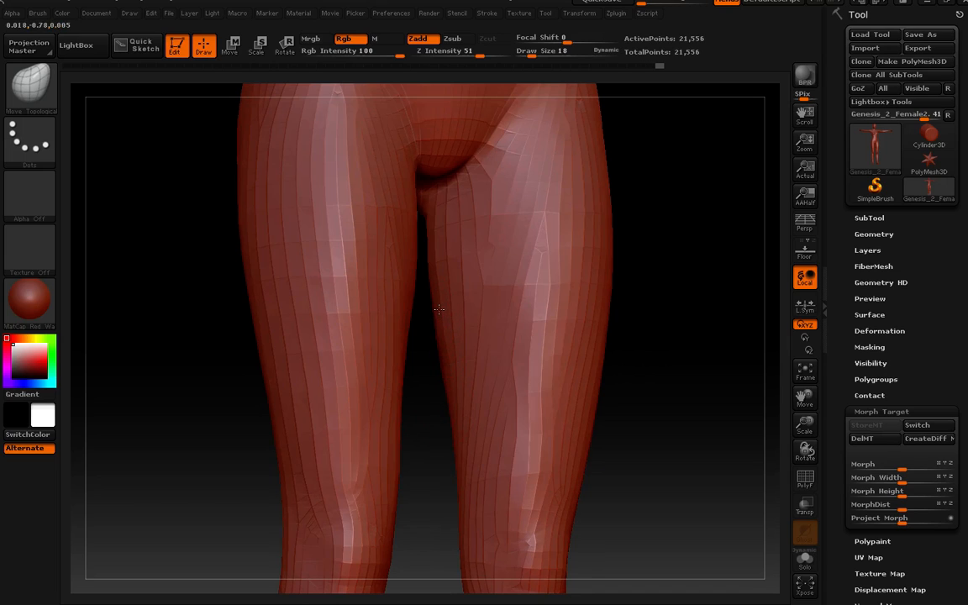
mouse_move(461, 323)
mouse_down()
mouse_move(441, 322)
mouse_move(481, 295)
mouse_move(568, 314)
mouse_move(383, 325)
mouse_move(413, 403)
mouse_up()
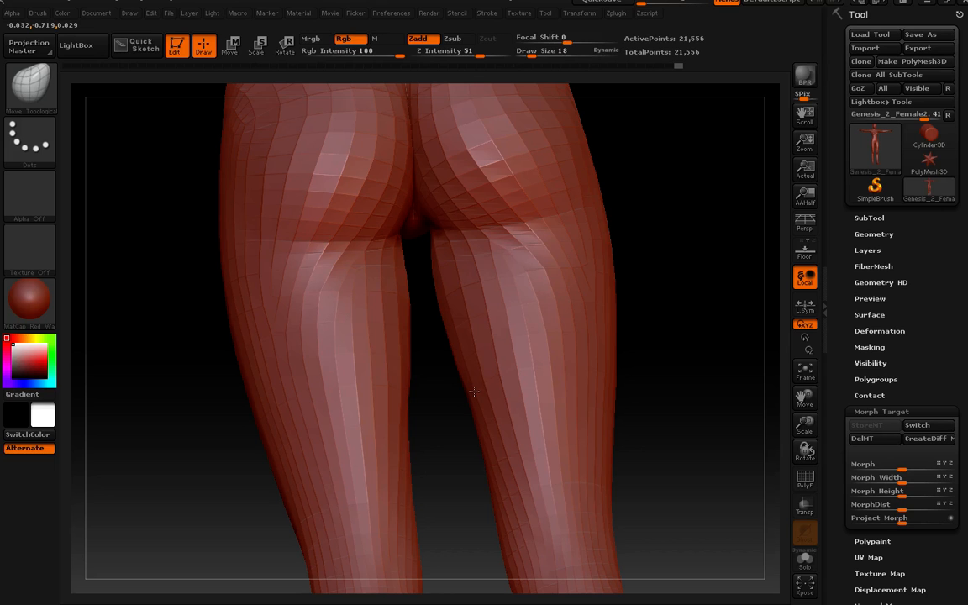
drag(430, 353, 454, 335)
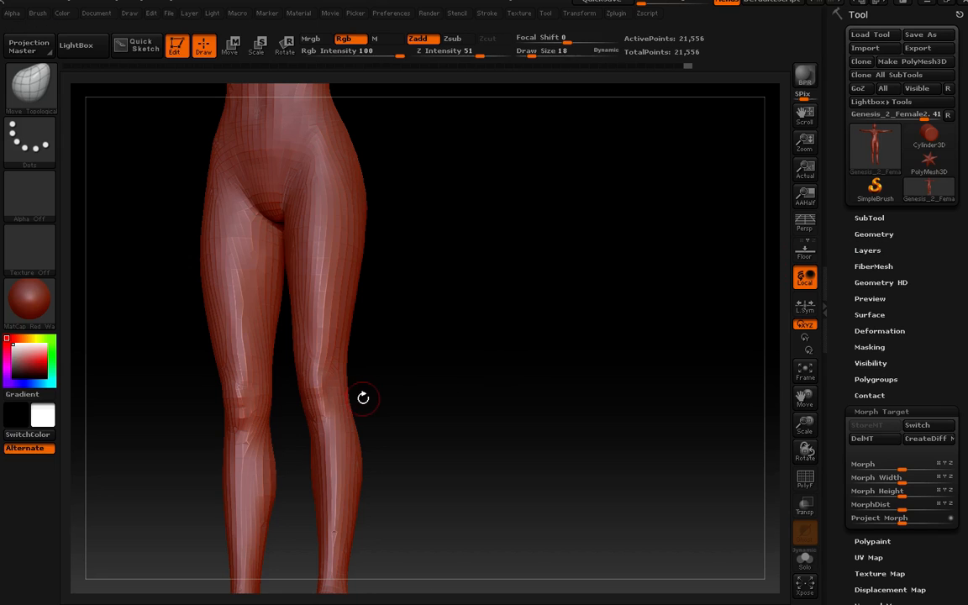
- Smooth the lower abdomen and pelvis area with the Smooth brush at Z Intensity 13
drag(363, 397, 467, 378)
alt+drag(458, 315, 462, 408)
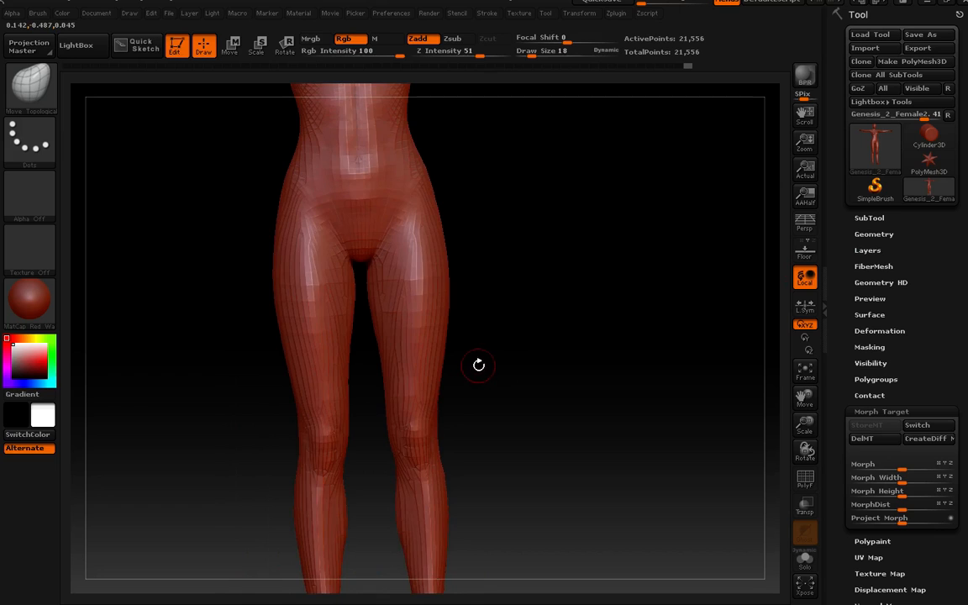
alt+drag(475, 272, 426, 267)
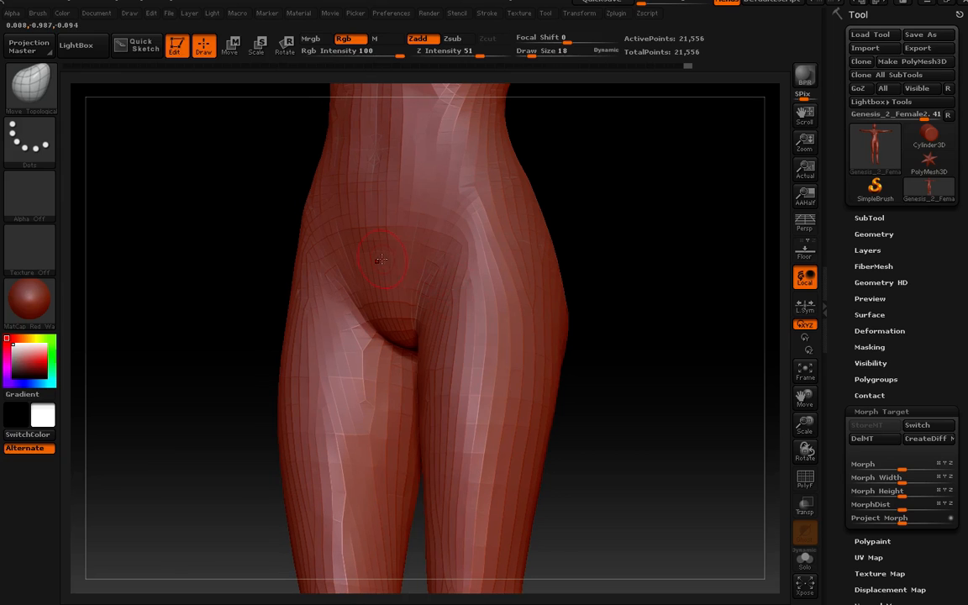
key(shift)
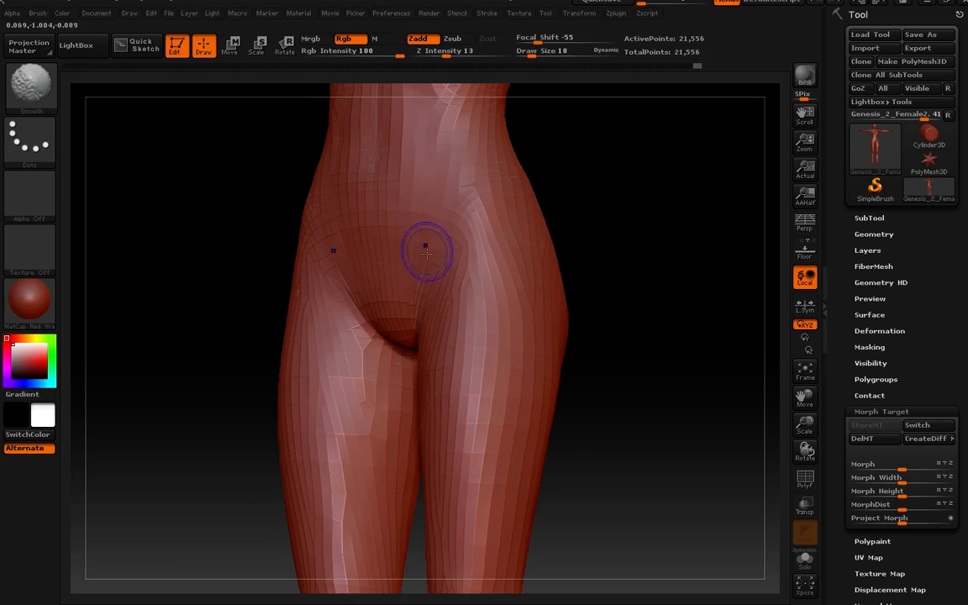
mouse_move(426, 252)
right_down()
mouse_move(448, 308)
mouse_move(452, 282)
right_up()
mouse_move(408, 208)
shift+mouse_down()
mouse_move(335, 199)
mouse_move(410, 199)
shift+mouse_up()
- Enlarge the Move Topological brush to draw size 26 and pull the outer hip contour outward below the waist
mouse_move(437, 327)
right_down()
mouse_move(453, 387)
mouse_move(518, 406)
mouse_move(514, 368)
mouse_move(518, 427)
mouse_move(453, 243)
mouse_move(462, 227)
mouse_move(492, 279)
right_up()
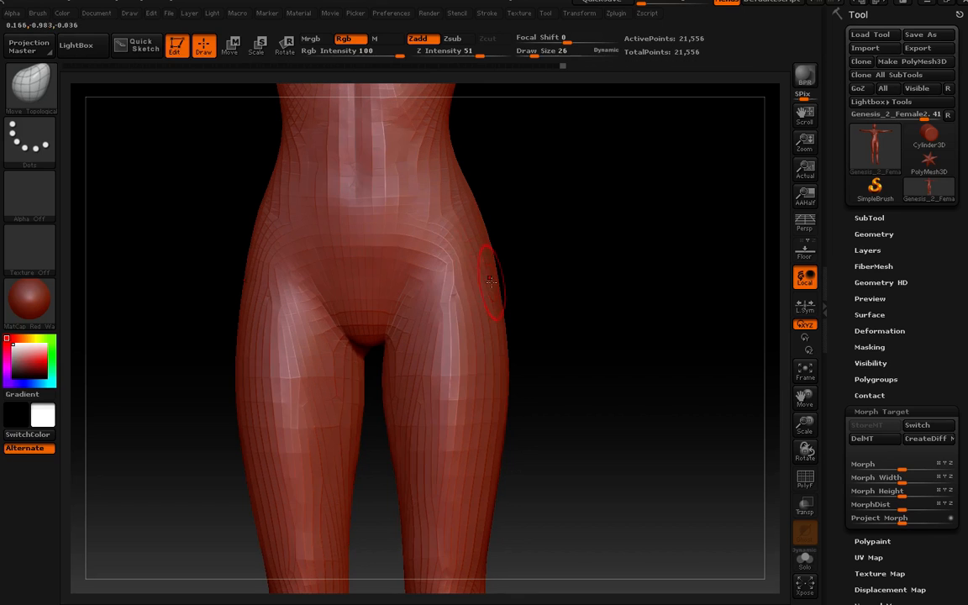
mouse_move(481, 281)
mouse_down()
mouse_move(471, 280)
mouse_move(500, 278)
mouse_up()
right_drag(516, 299, 518, 317)
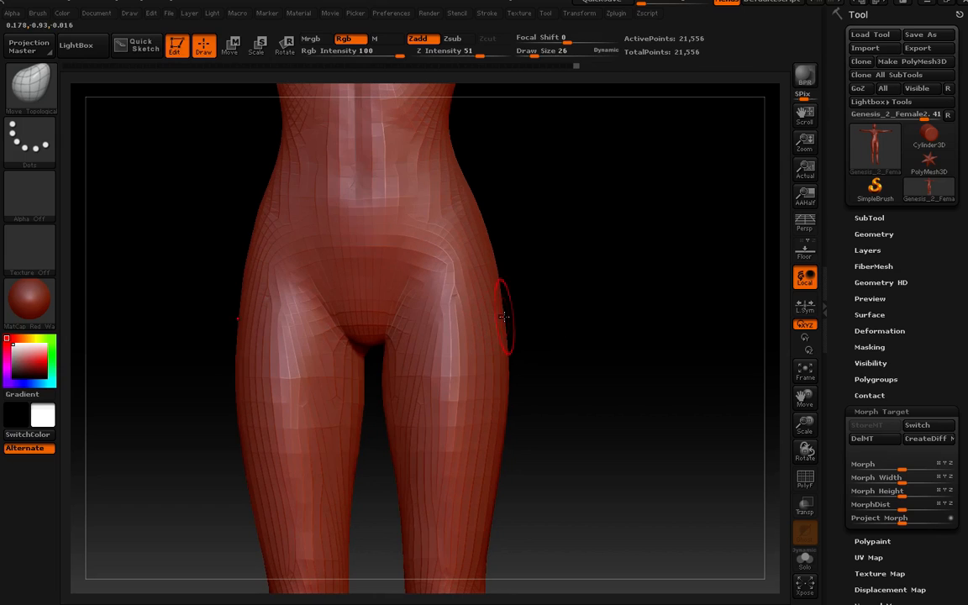
mouse_move(508, 316)
mouse_down()
mouse_move(495, 283)
mouse_move(535, 306)
mouse_move(503, 303)
mouse_up()
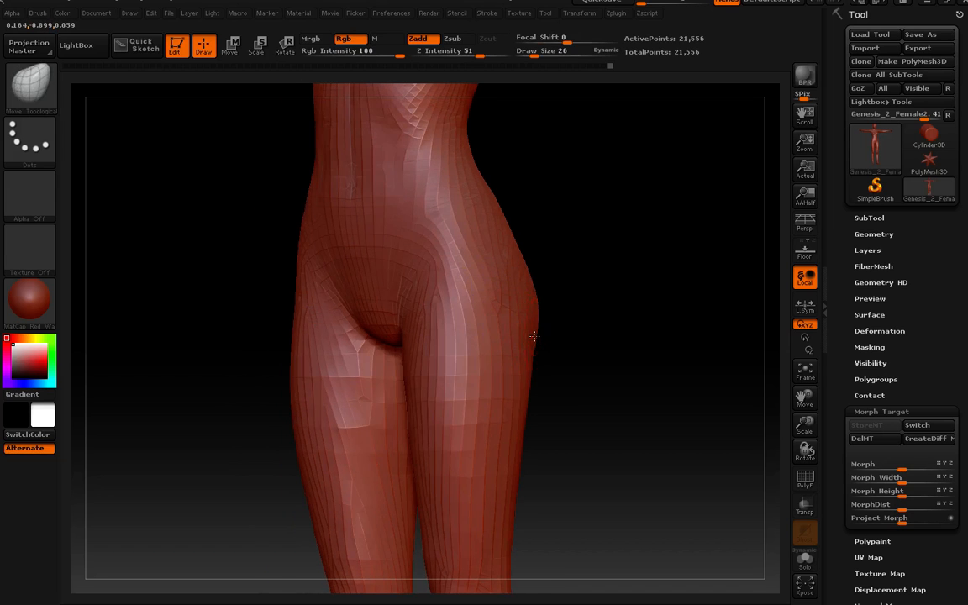
- Set the Move Topological draw size to 34 and reshape the outer rear hip from a three-quarter view
drag(534, 336, 566, 331)
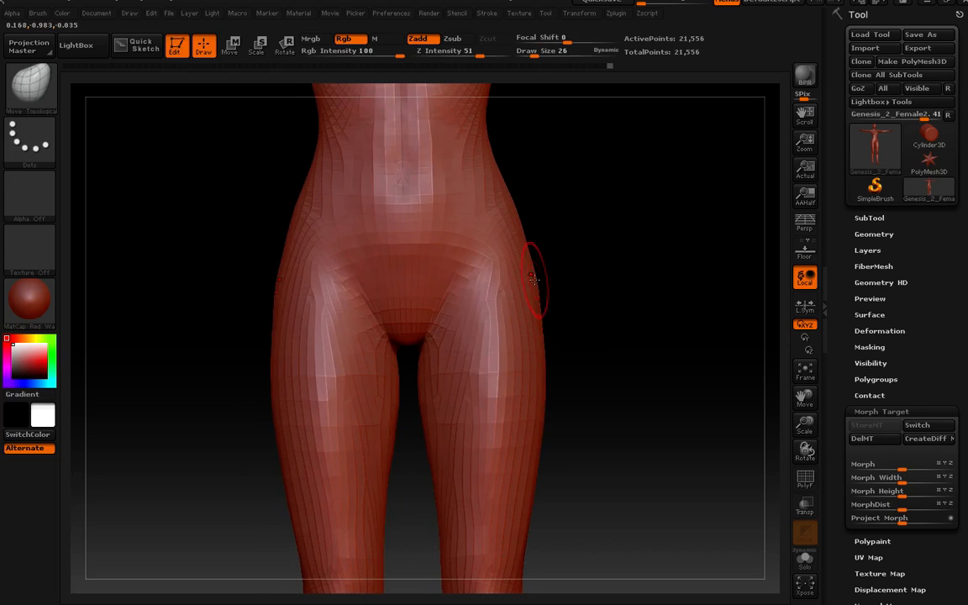
mouse_move(585, 332)
mouse_down()
mouse_move(647, 335)
mouse_move(510, 350)
mouse_move(502, 317)
mouse_up()
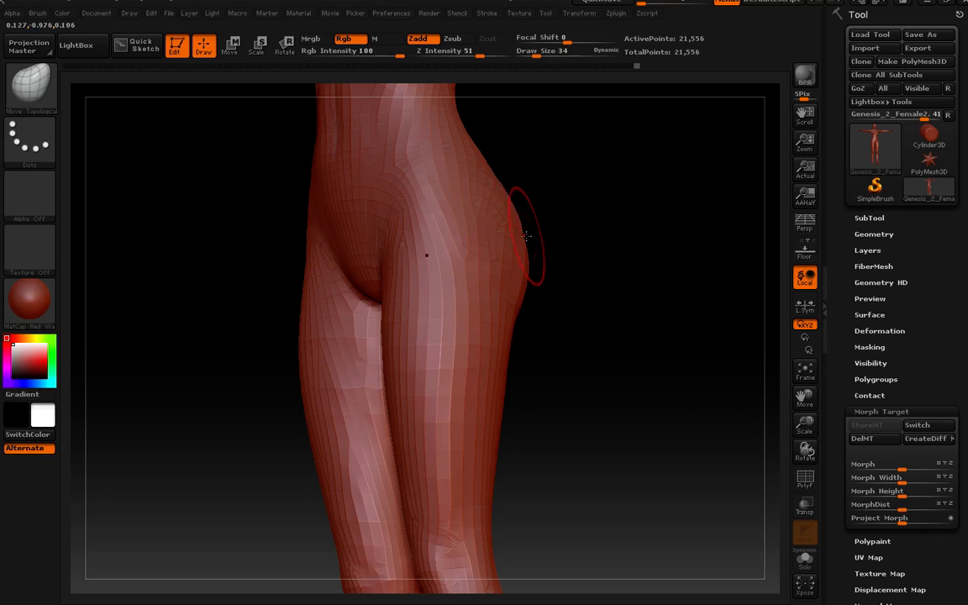
drag(528, 239, 563, 302)
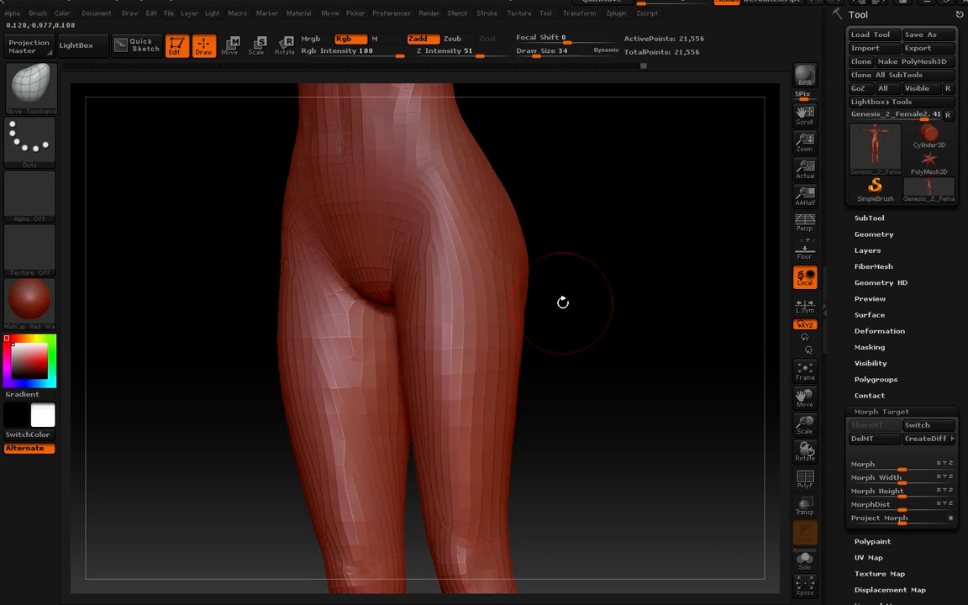
- Refine the outer hip contour with the Move Topological brush, expand the Geometry settings and check the current tool's polygon and point counts
drag(536, 210, 590, 270)
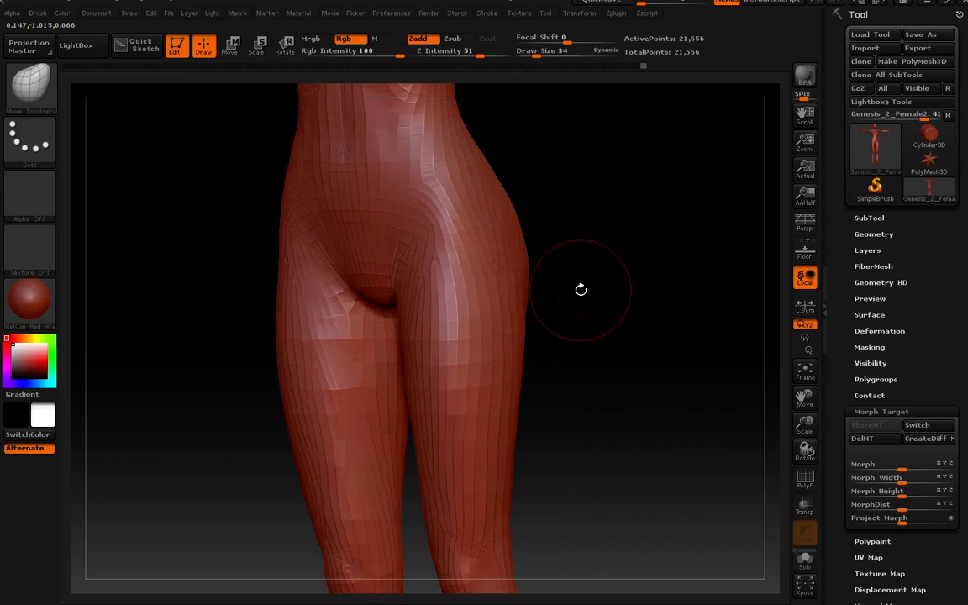
drag(578, 361, 598, 354)
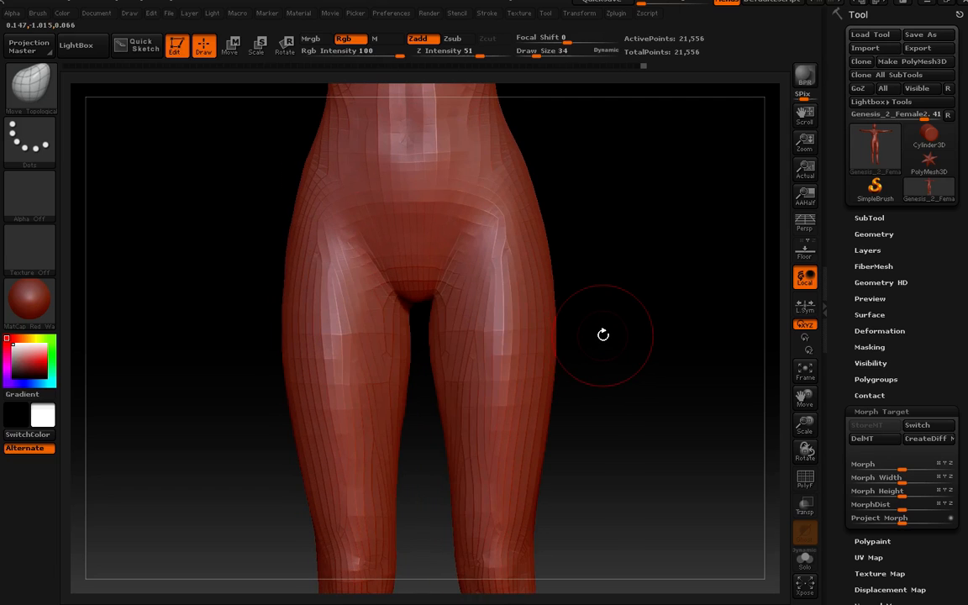
click(878, 235)
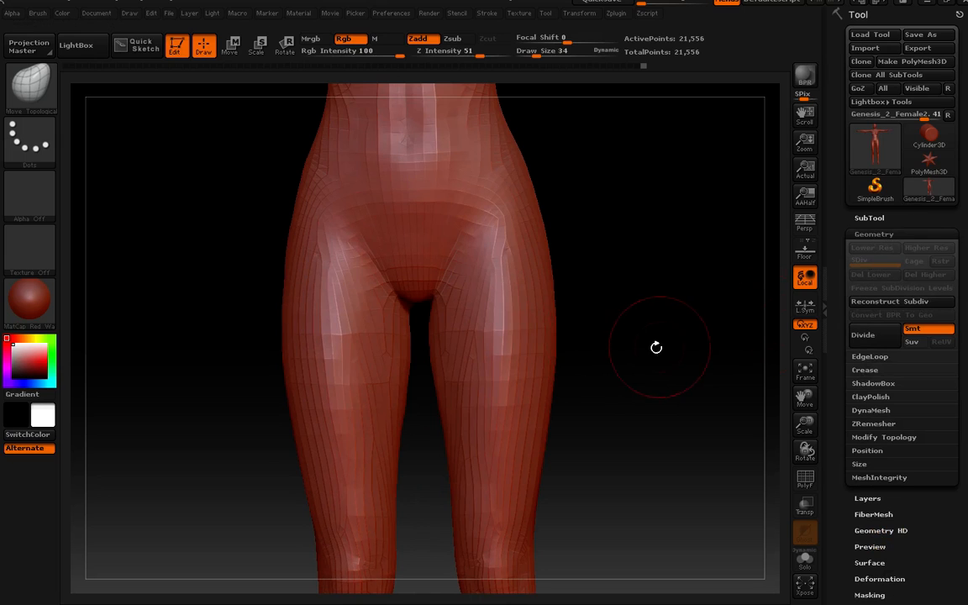
mouse_move(878, 147)
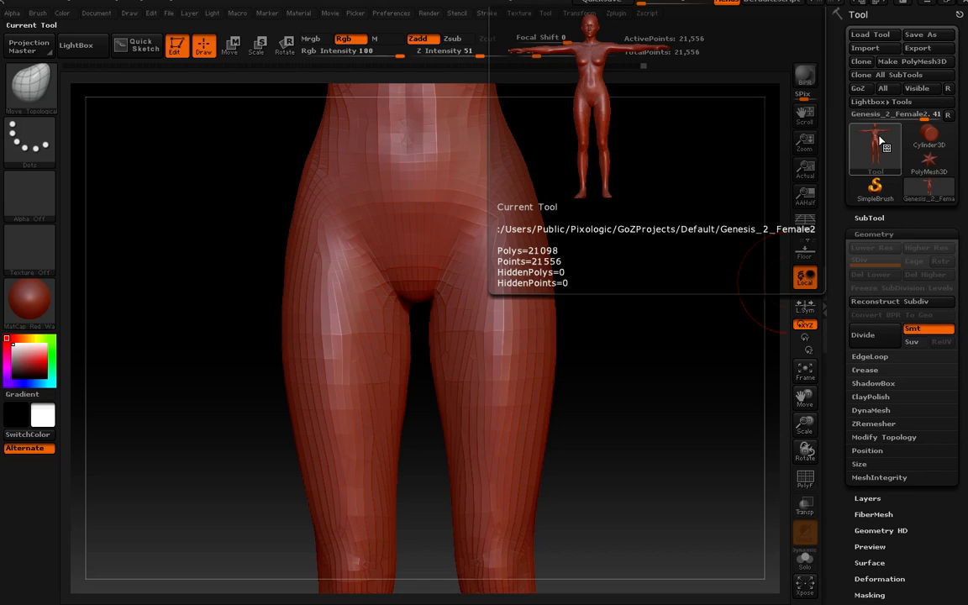
- Set the Move Topological draw size to 18 and reshape the outer calf contour below the calf bulge from behind
alt+drag(278, 367, 540, 216)
mouse_move(523, 327)
mouse_down()
mouse_move(525, 367)
mouse_move(518, 229)
mouse_move(486, 335)
mouse_move(454, 346)
mouse_move(458, 317)
mouse_move(476, 341)
mouse_up()
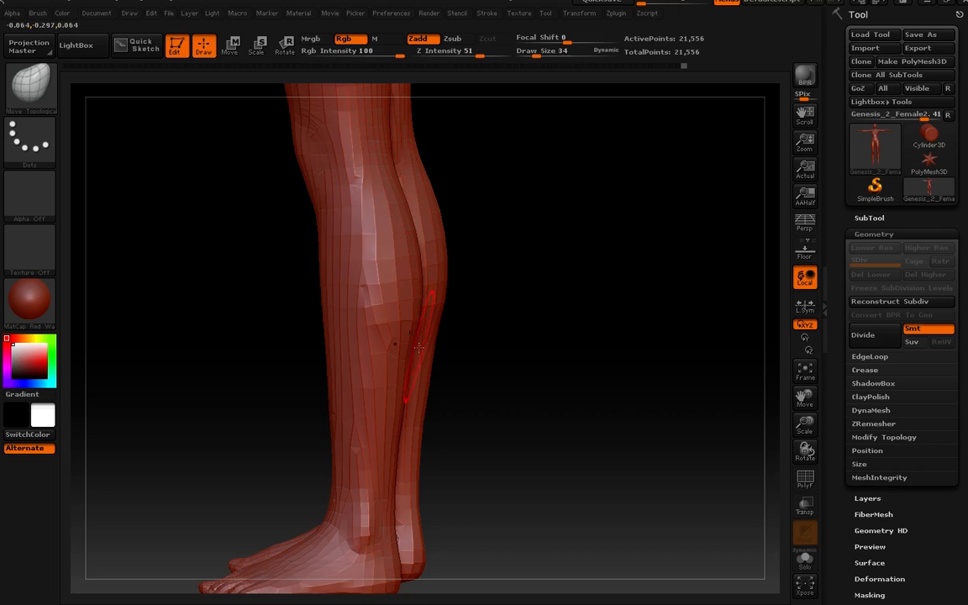
mouse_move(445, 343)
mouse_down()
mouse_move(454, 341)
mouse_move(424, 336)
mouse_up()
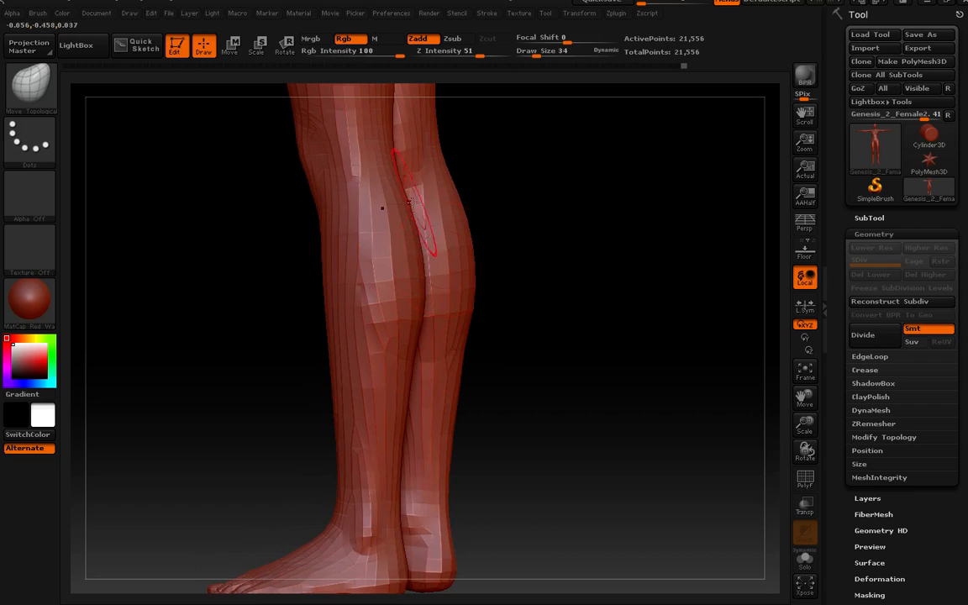
drag(487, 281, 270, 317)
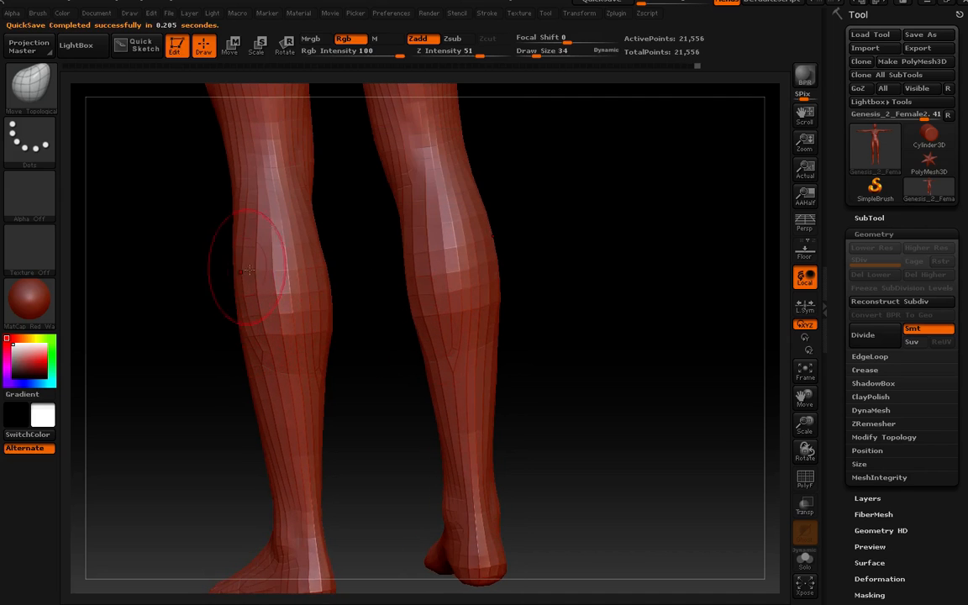
drag(357, 287, 378, 368)
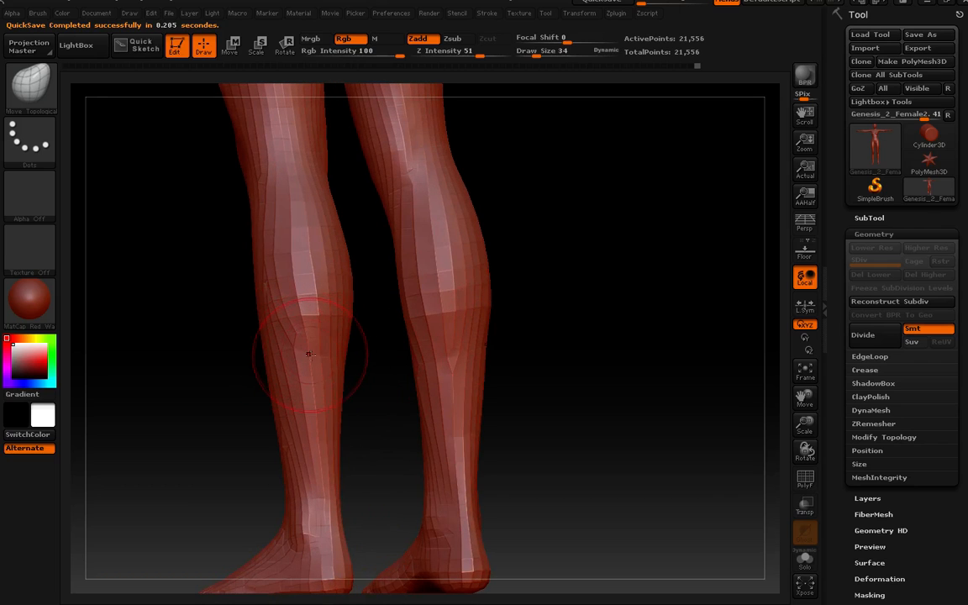
key(bracketright)
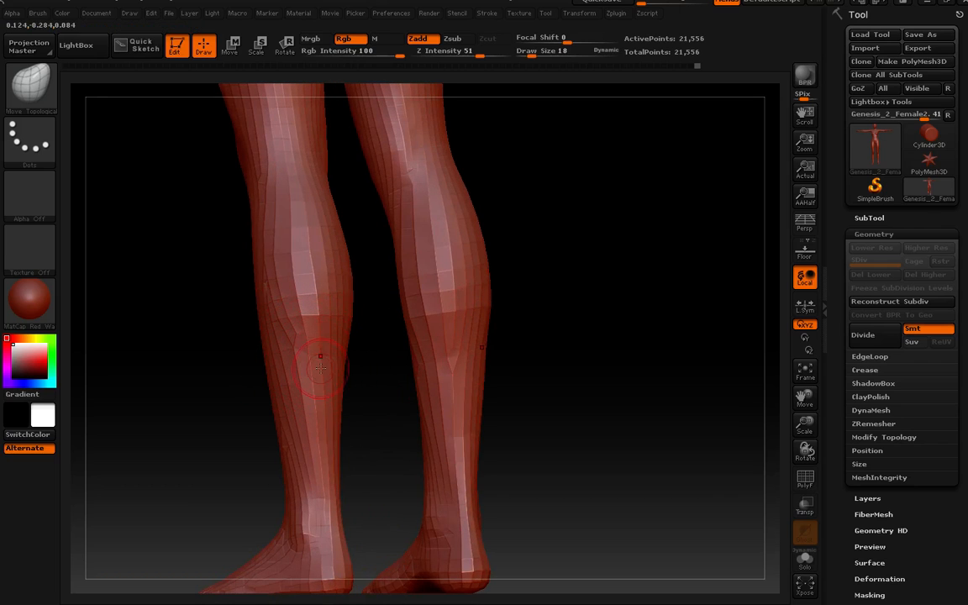
drag(374, 361, 422, 366)
drag(298, 330, 288, 343)
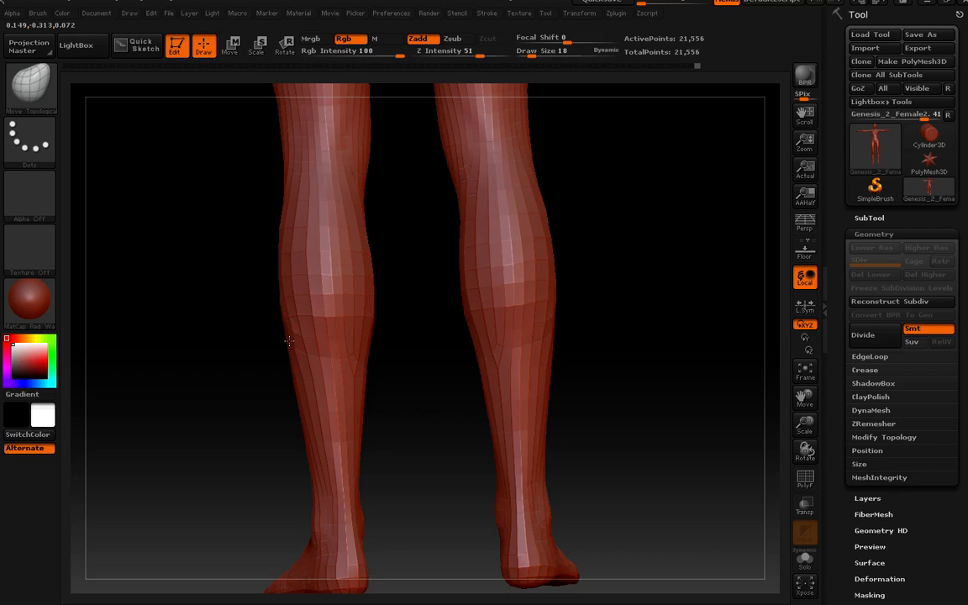
- Enlarge the Move Topological brush to draw size 50 and reshape the back of the calf from the side
mouse_move(297, 318)
mouse_down()
mouse_move(332, 365)
mouse_move(367, 373)
mouse_move(405, 356)
mouse_move(389, 350)
mouse_move(371, 374)
mouse_move(382, 372)
mouse_up()
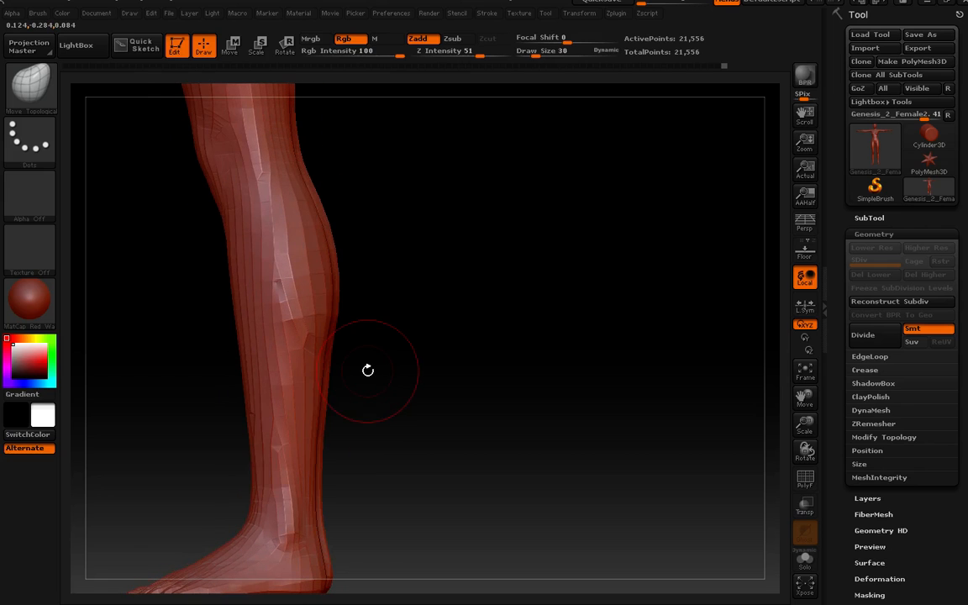
drag(373, 375, 386, 368)
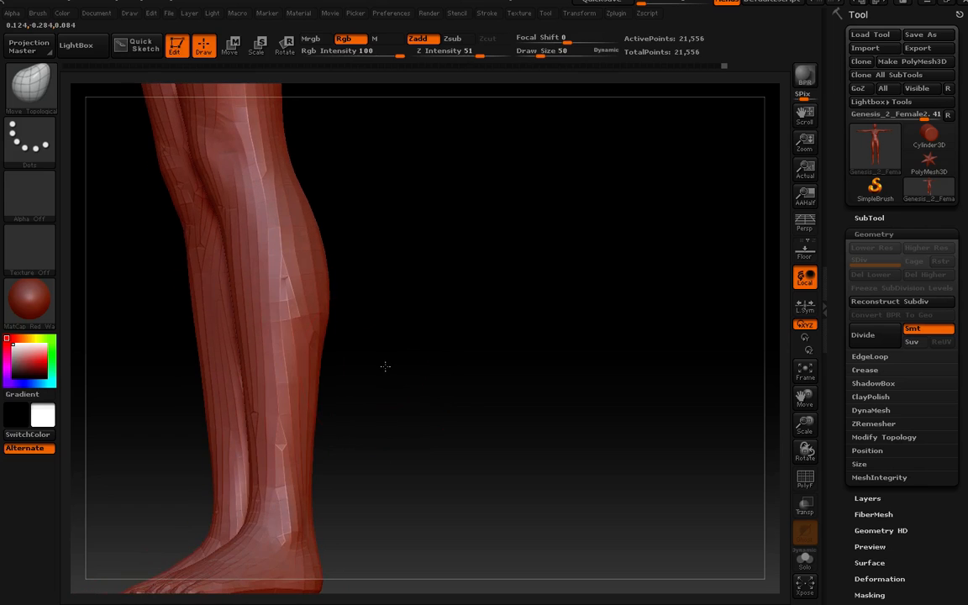
drag(332, 310, 348, 367)
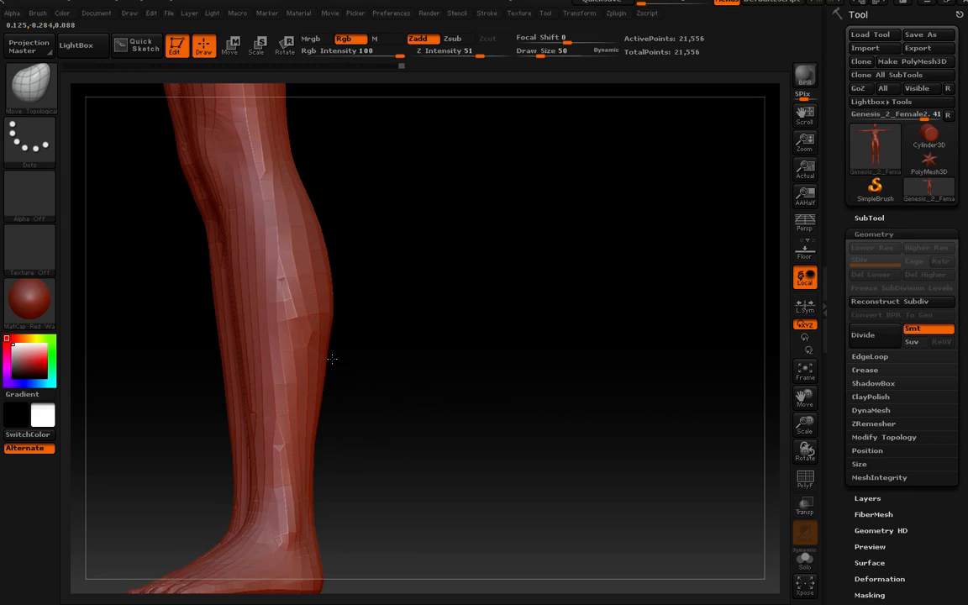
- Reduce the Move Topological brush to draw size 14 and refine the inner calf contour from behind
key(bracketleft)
key(bracketleft)
drag(347, 394, 375, 385)
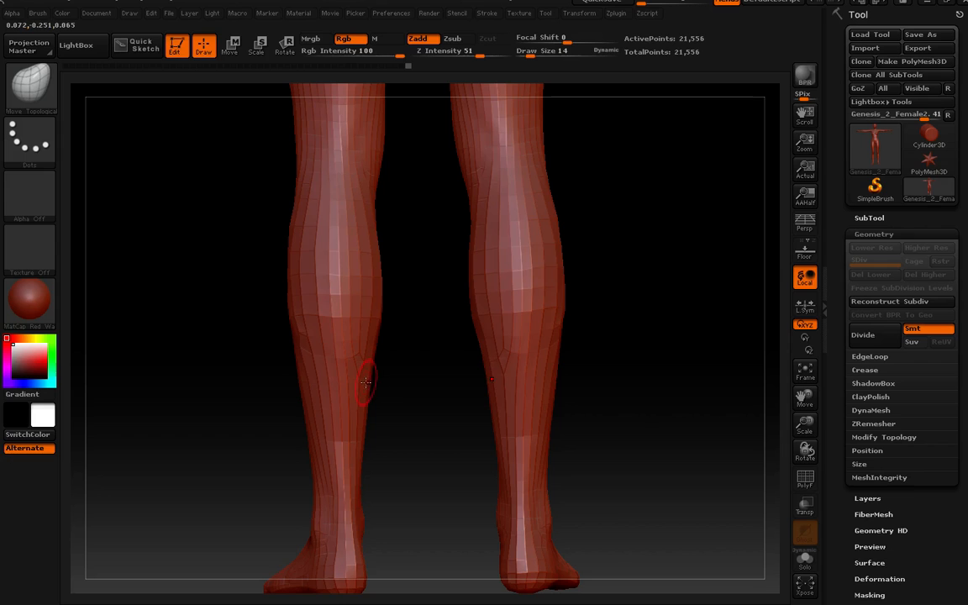
drag(367, 383, 394, 356)
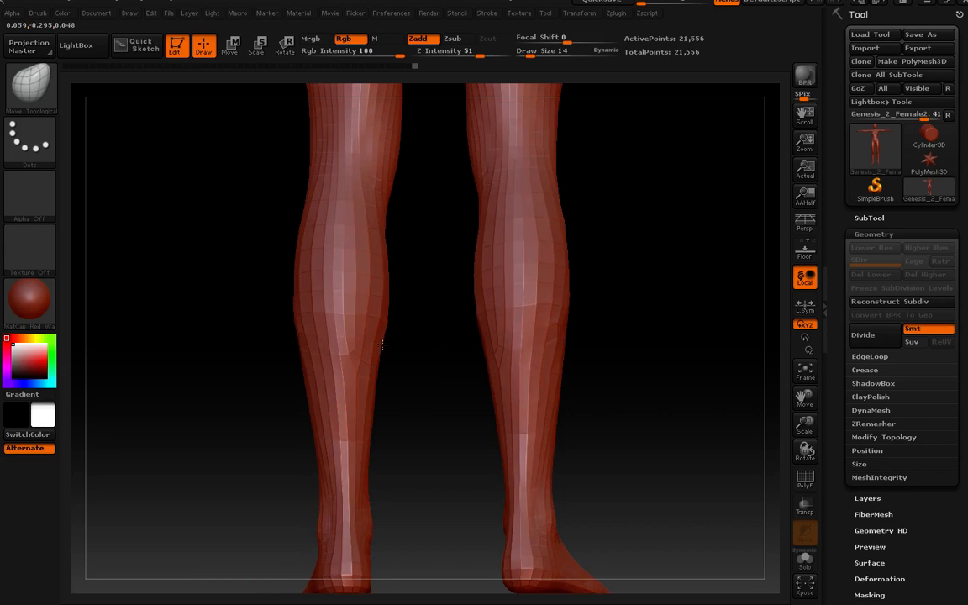
- Examine the sculpted figure's torso, hip and leg proportions from the front and the side
drag(391, 347, 567, 519)
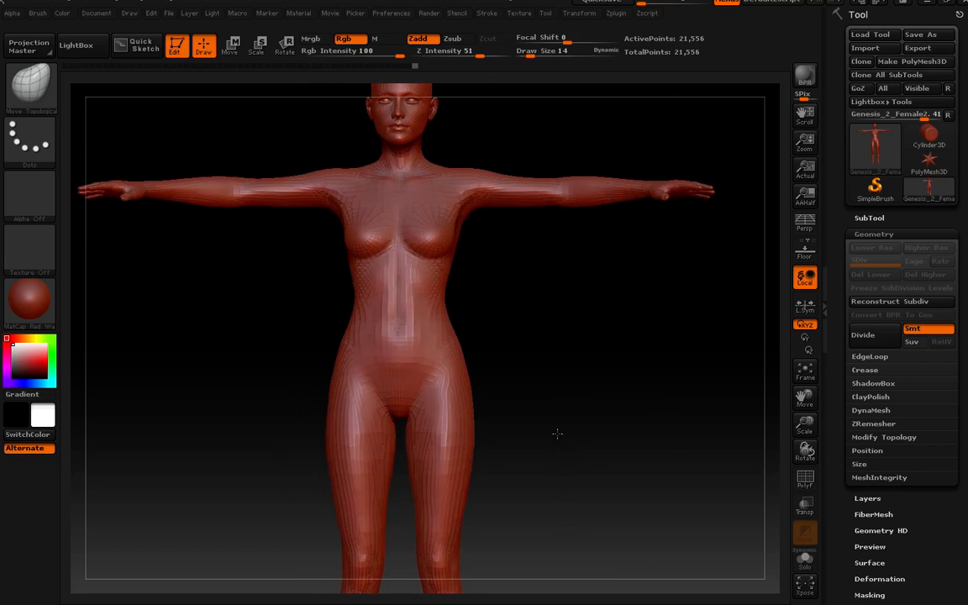
drag(557, 431, 525, 262)
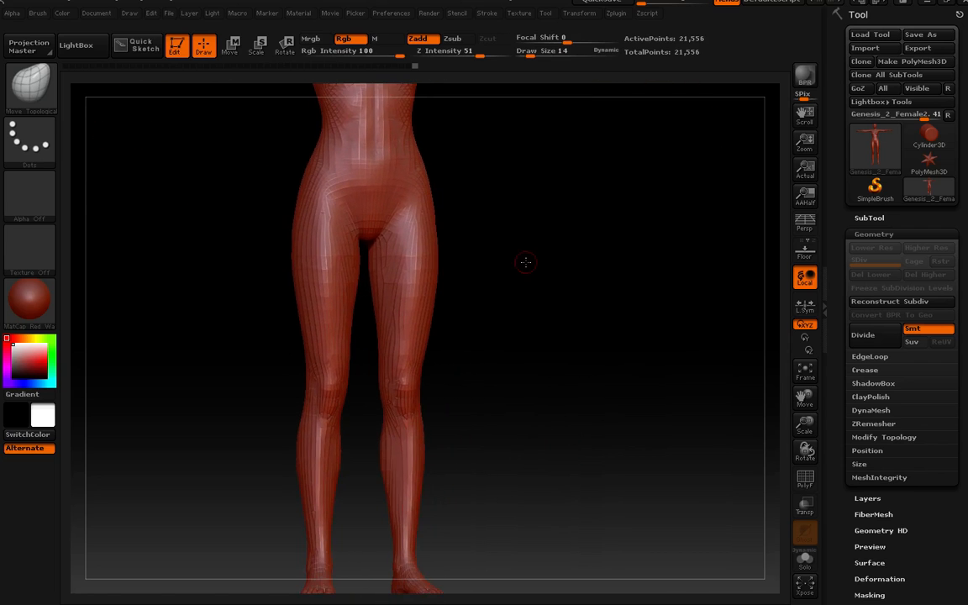
drag(515, 437, 435, 418)
drag(497, 419, 522, 417)
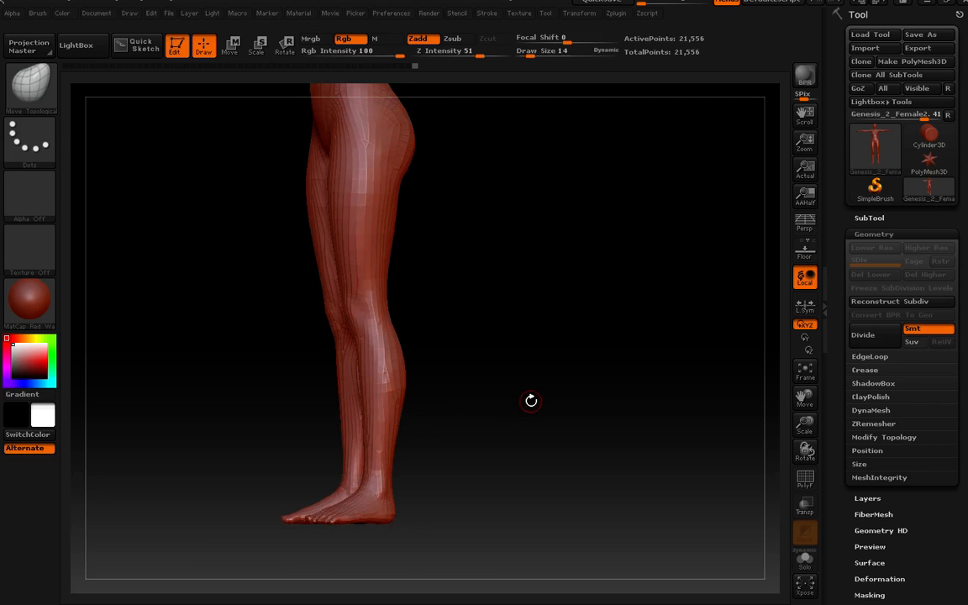
drag(462, 384, 532, 428)
drag(544, 371, 565, 391)
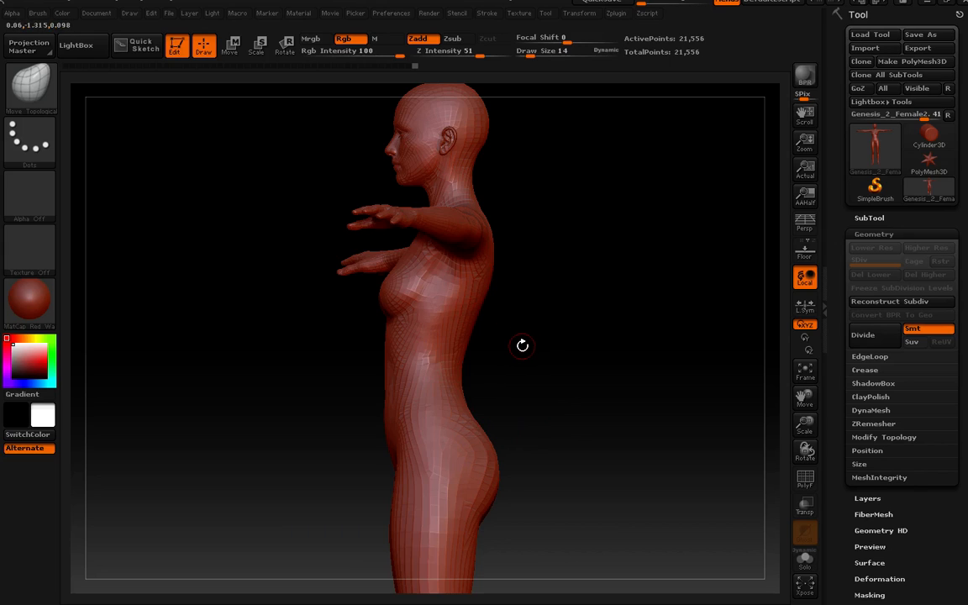
alt+drag(542, 406, 521, 261)
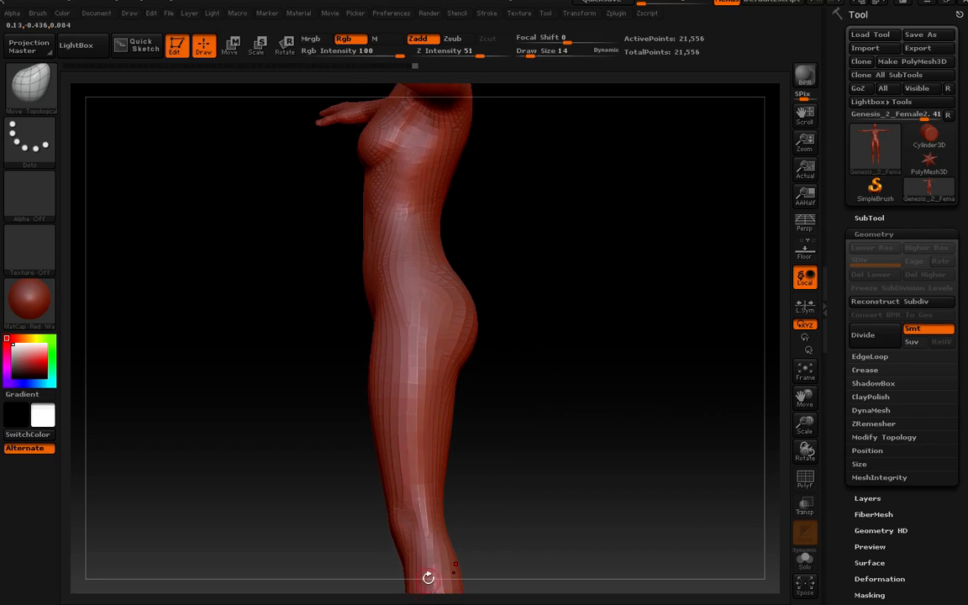
- Switch to DAZ Studio and collapse the Parameters and Shaping panes to widen the viewport
key(alt+Tab)
key(alt+Tab)
key(alt+Tab)
key(alt+Tab)
key(alt+Tab)
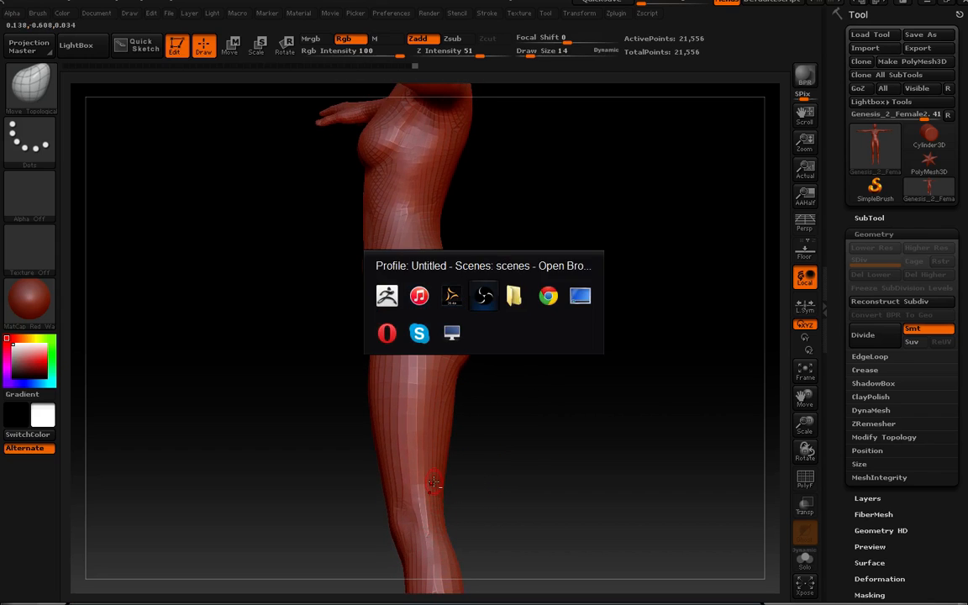
key(alt+Tab)
key(alt+Tab)
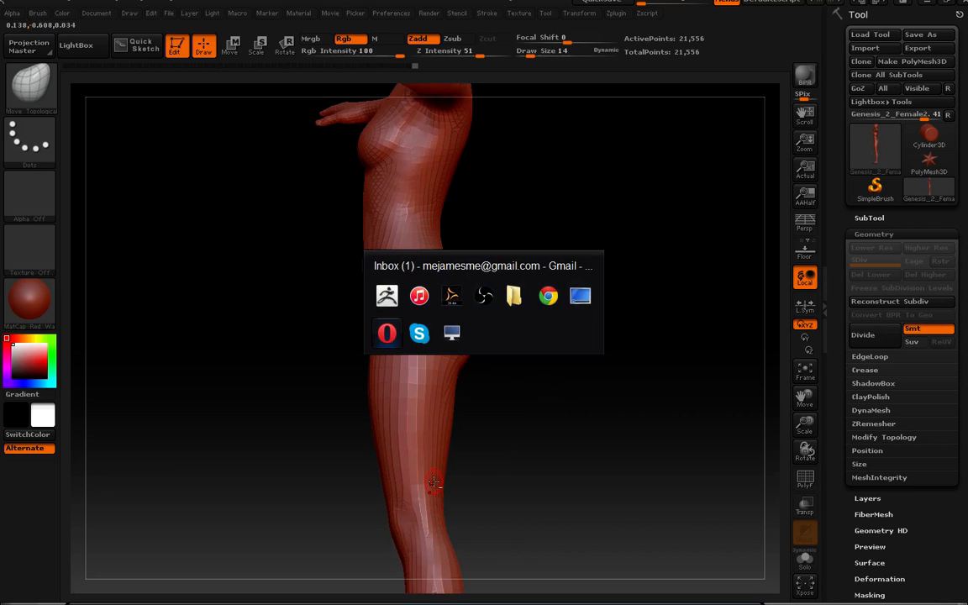
key(alt+Tab)
key(alt+Tab)
key(alt+Tab)
key(alt+Tab)
key(alt+Tab)
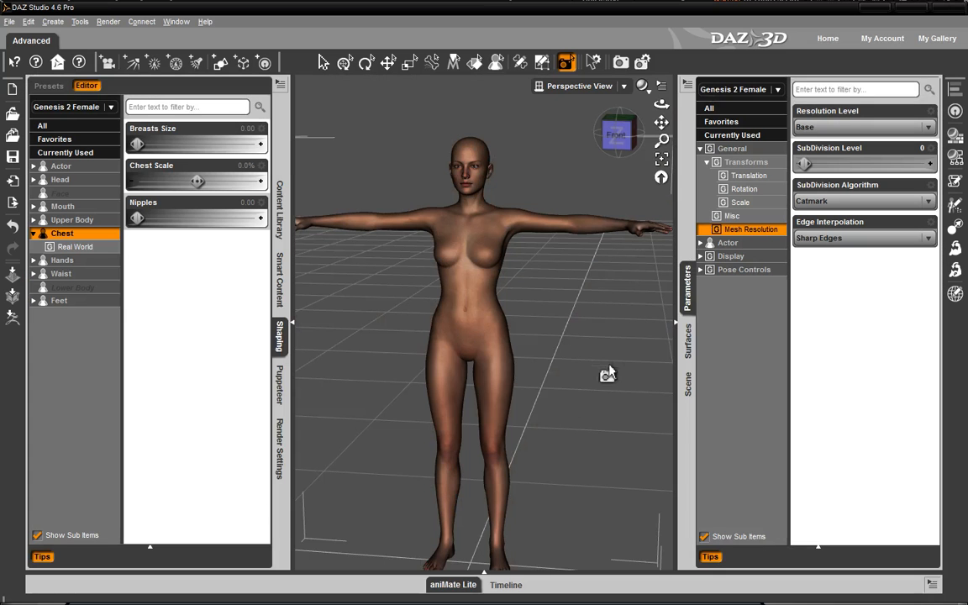
click(675, 322)
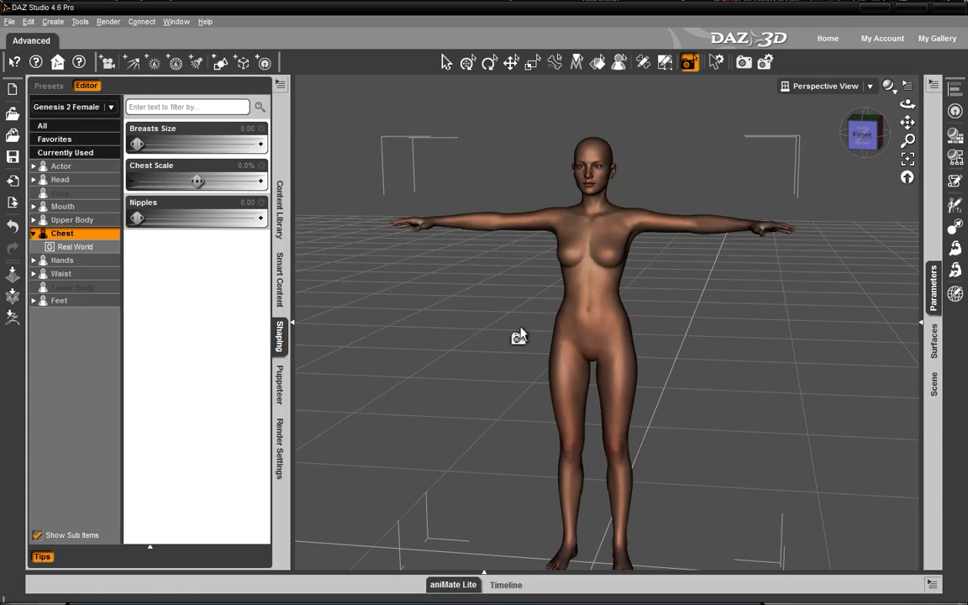
click(295, 322)
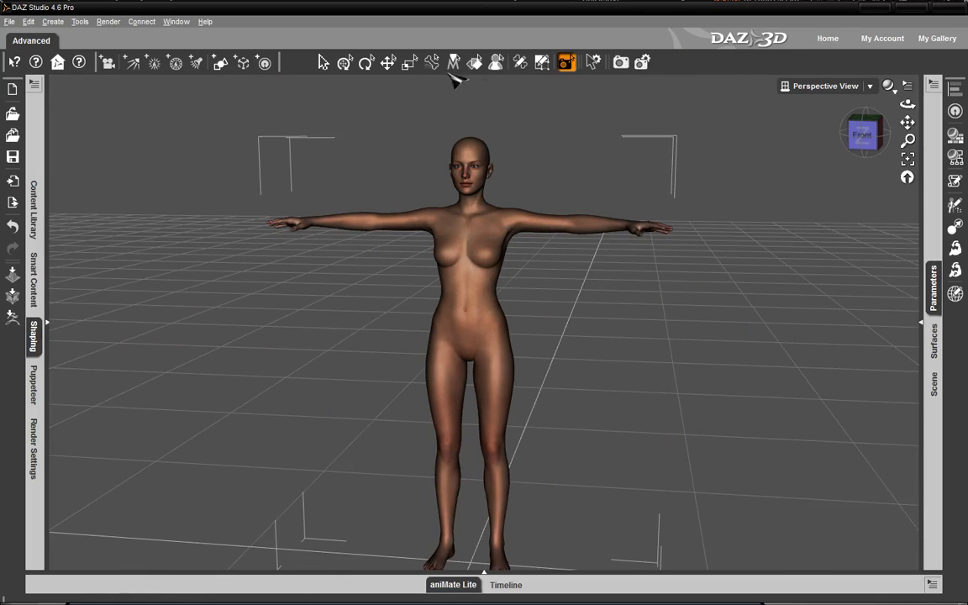
- View the figure from the left, display its bones with the Joint Editor tool and select the pelvis
click(344, 62)
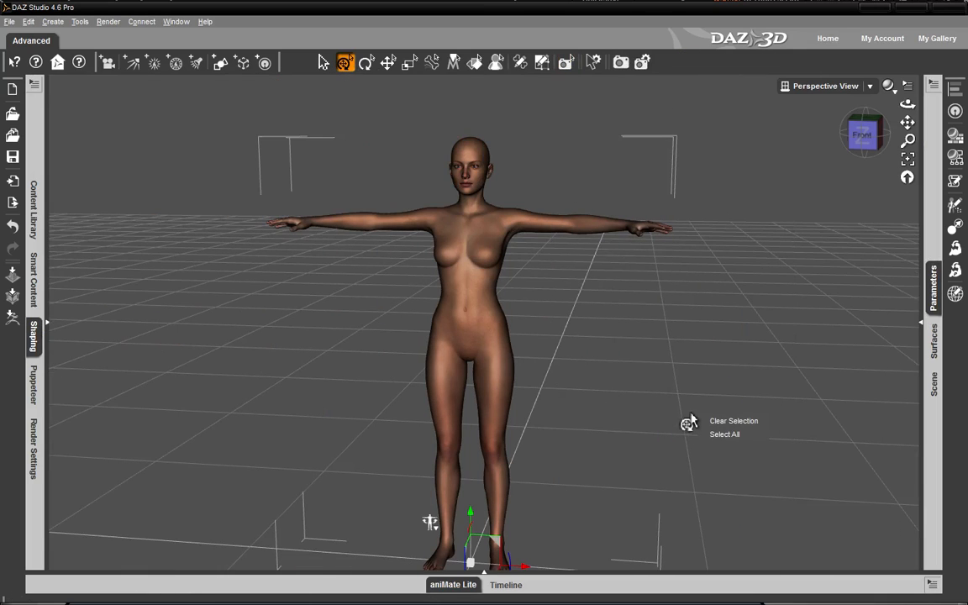
click(873, 134)
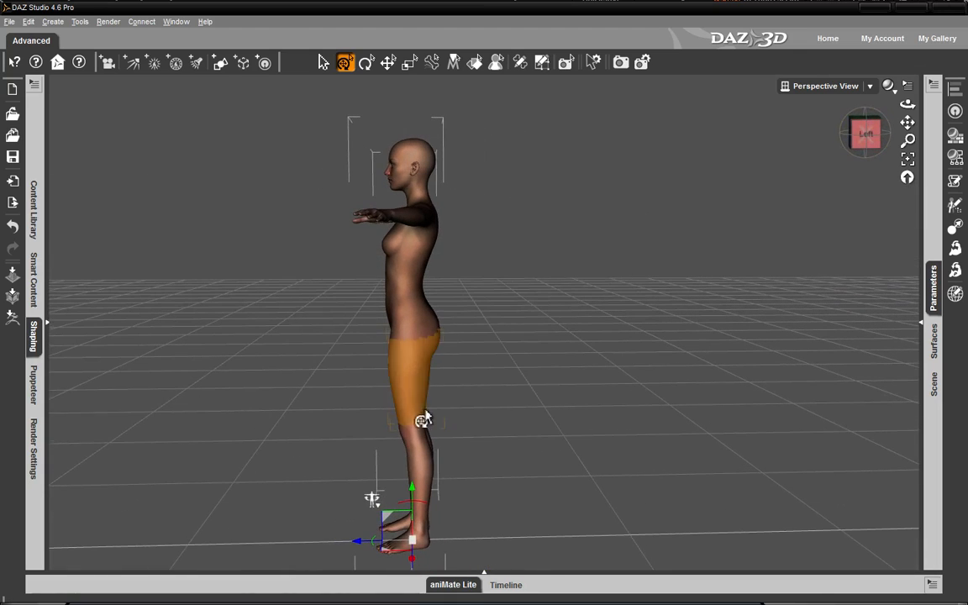
click(520, 64)
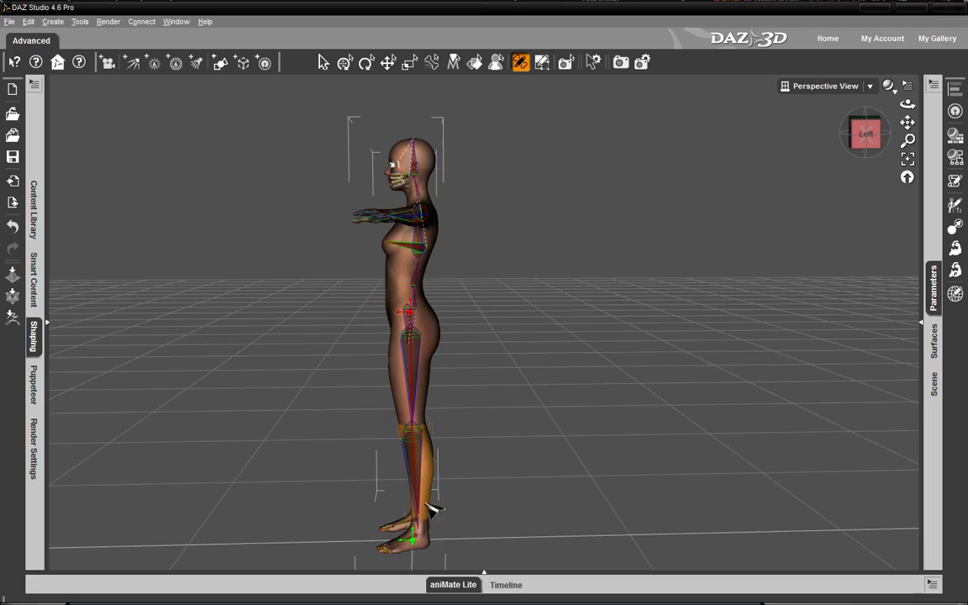
right_click(512, 336)
mouse_move(879, 137)
mouse_down()
mouse_move(842, 143)
mouse_move(883, 129)
mouse_move(864, 134)
mouse_up()
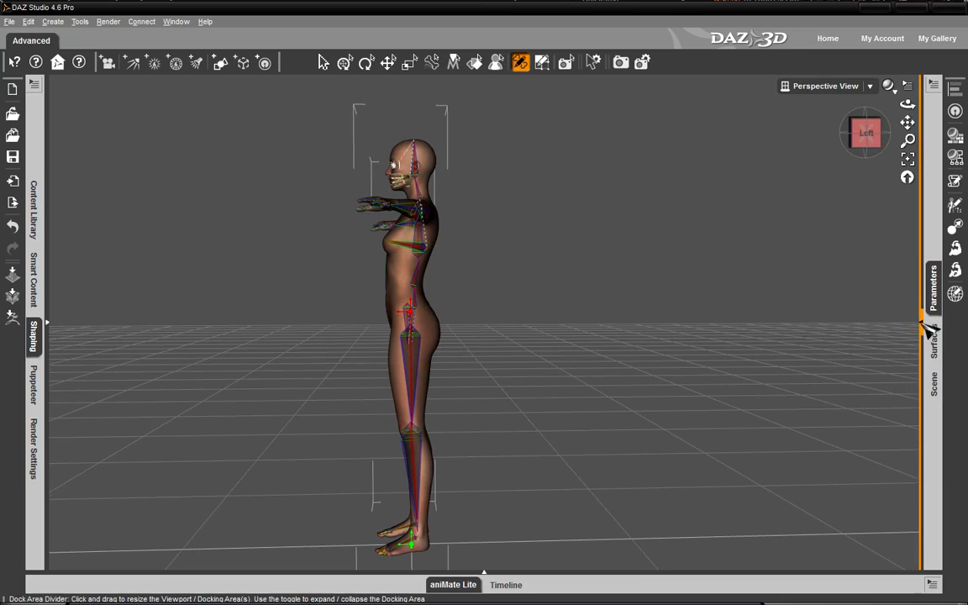
right_click(424, 324)
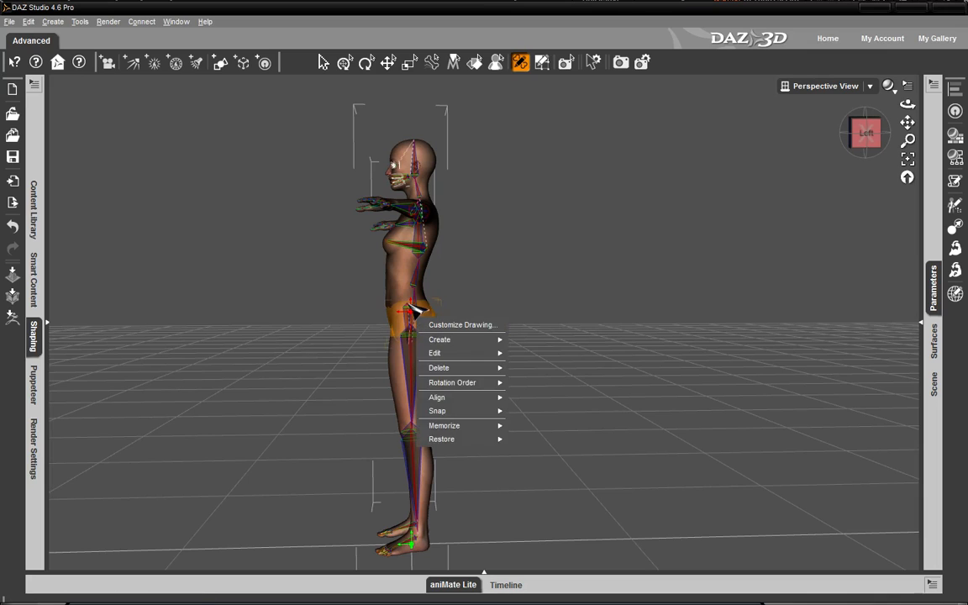
click(416, 313)
click(425, 321)
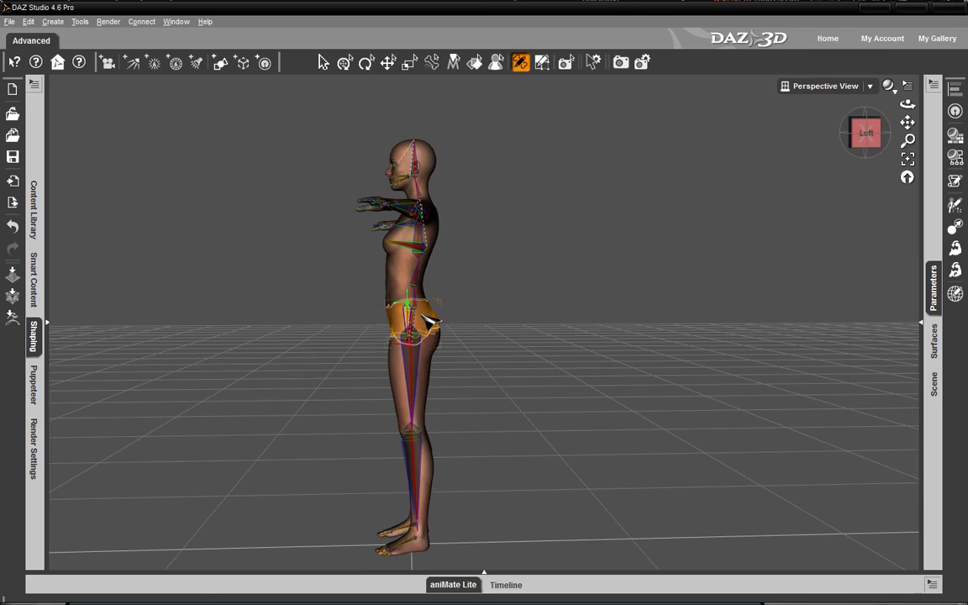
- Rotate the pelvis by about -6 degrees with the Universal tool and swing the left thigh backward
click(346, 63)
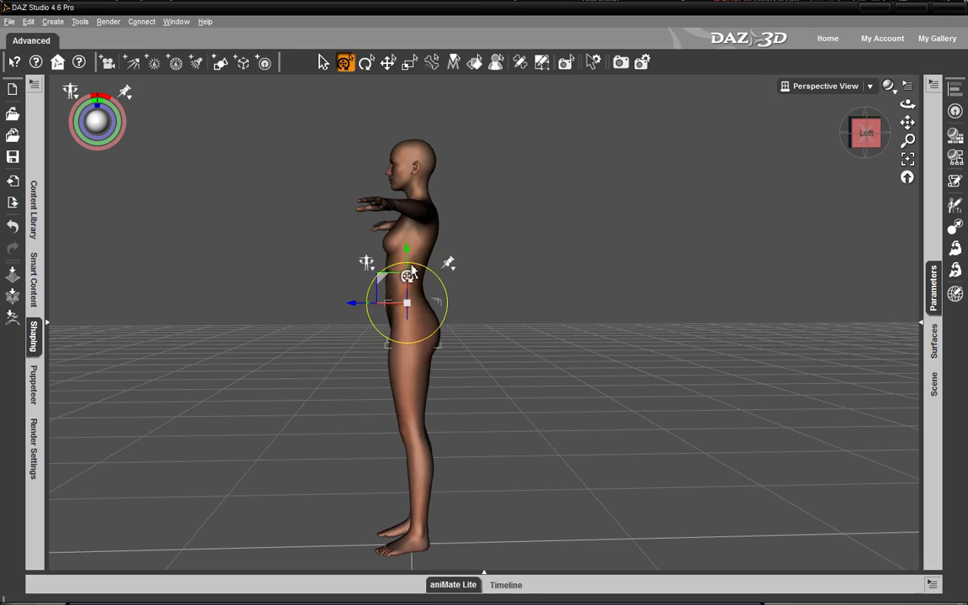
drag(417, 267, 419, 270)
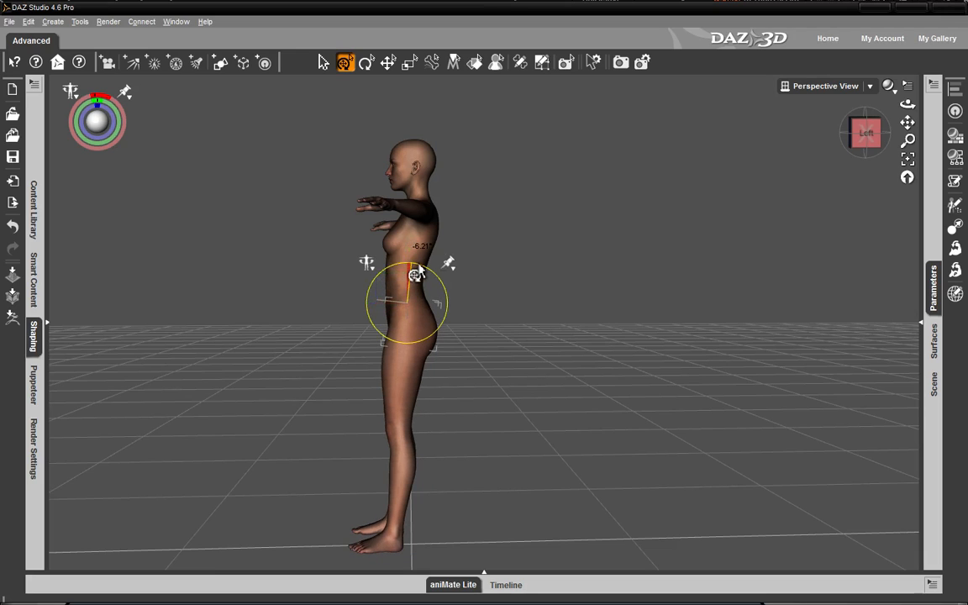
click(411, 384)
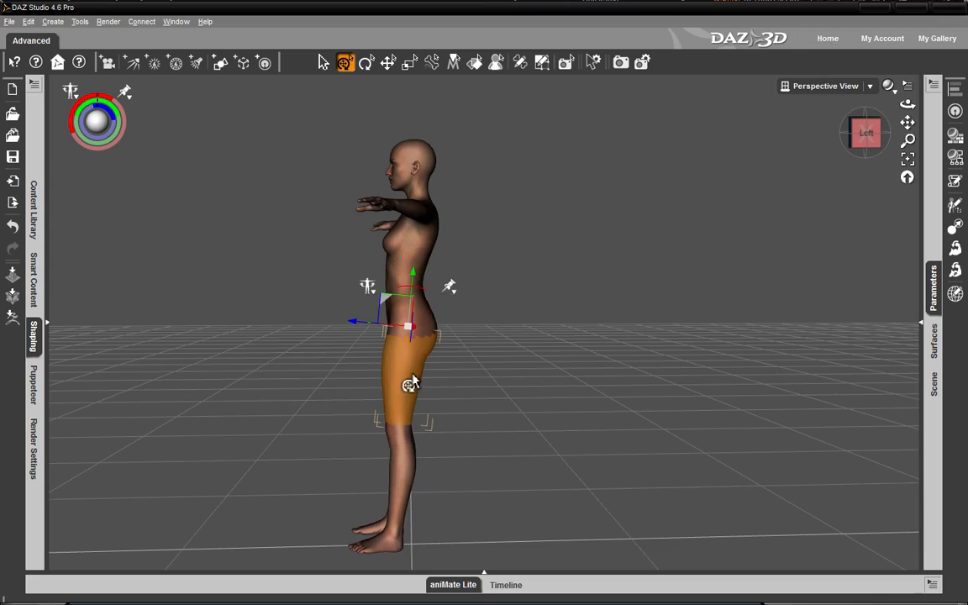
drag(406, 287, 407, 297)
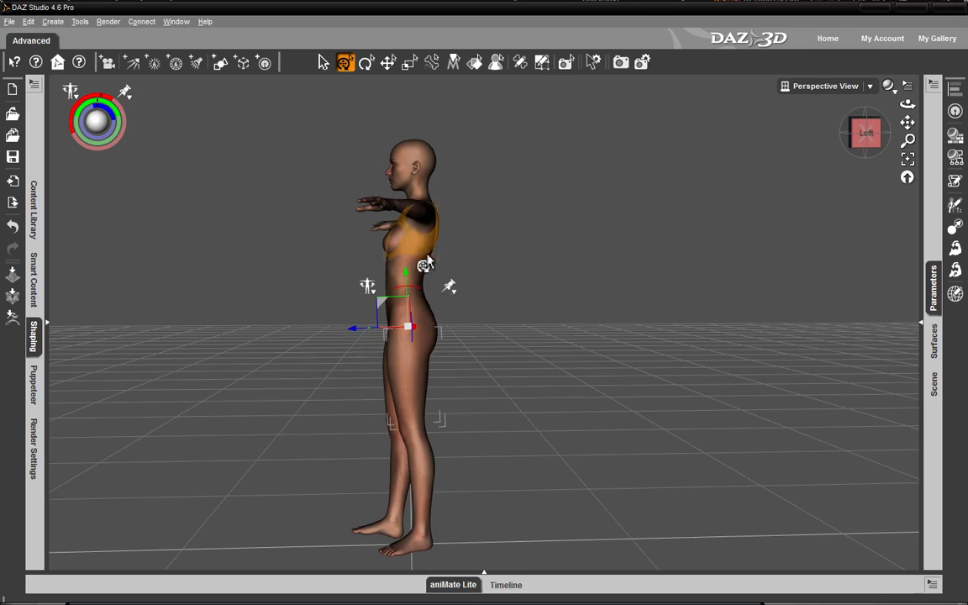
- Test a slight pelvis rotation with the Universal tool and select the lower abdomen to check its joint
click(420, 297)
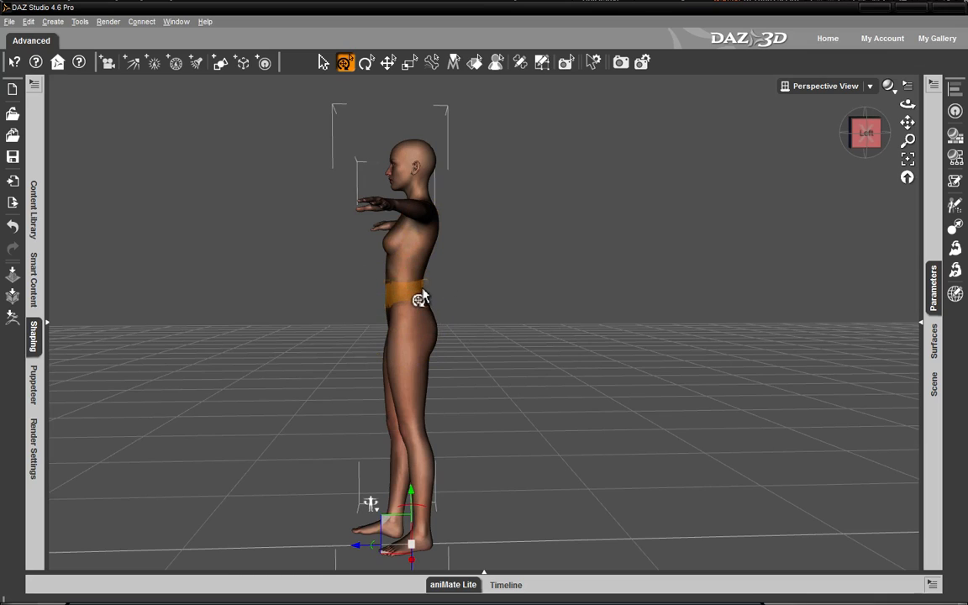
click(418, 313)
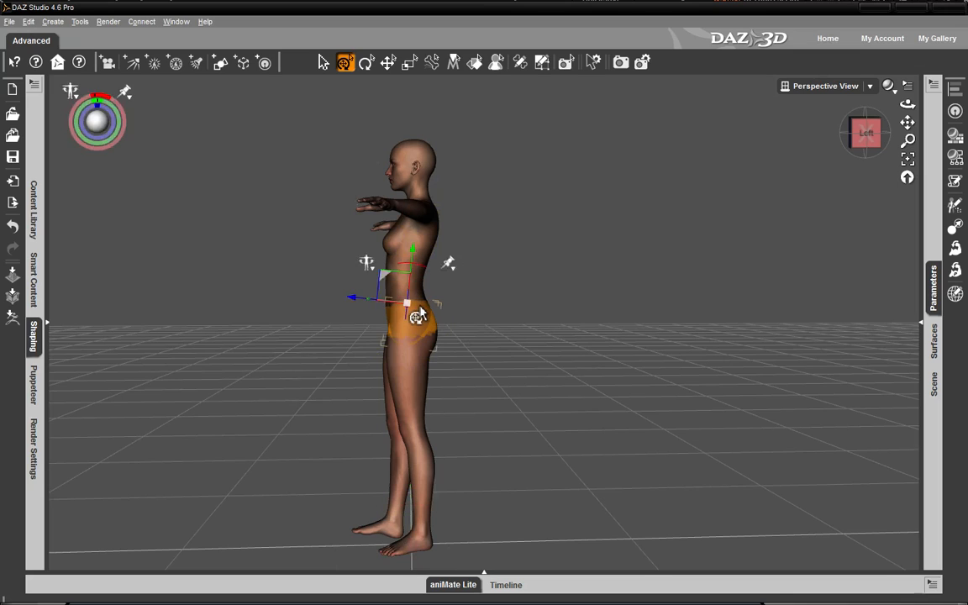
click(418, 270)
drag(419, 269, 421, 274)
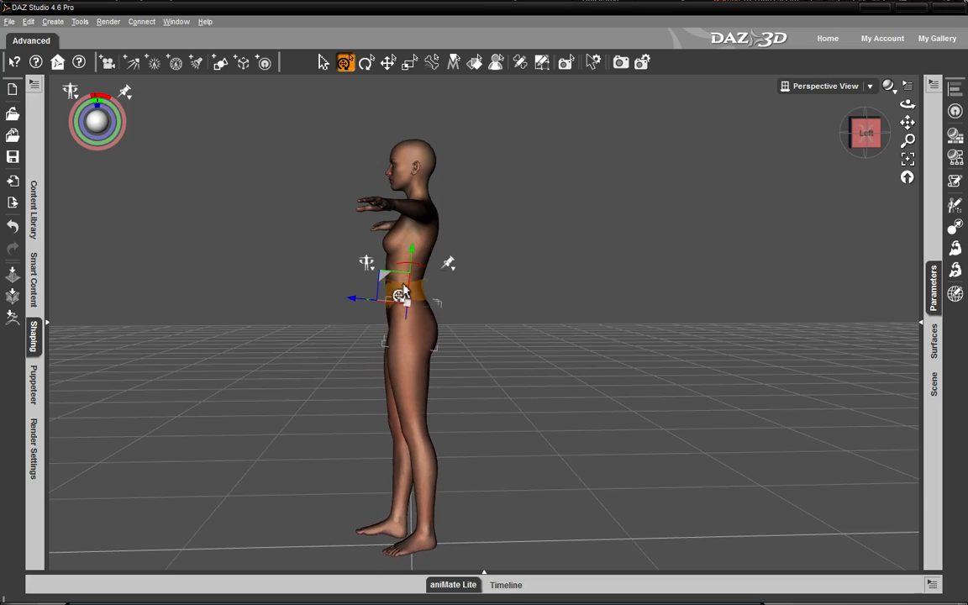
click(405, 284)
click(411, 287)
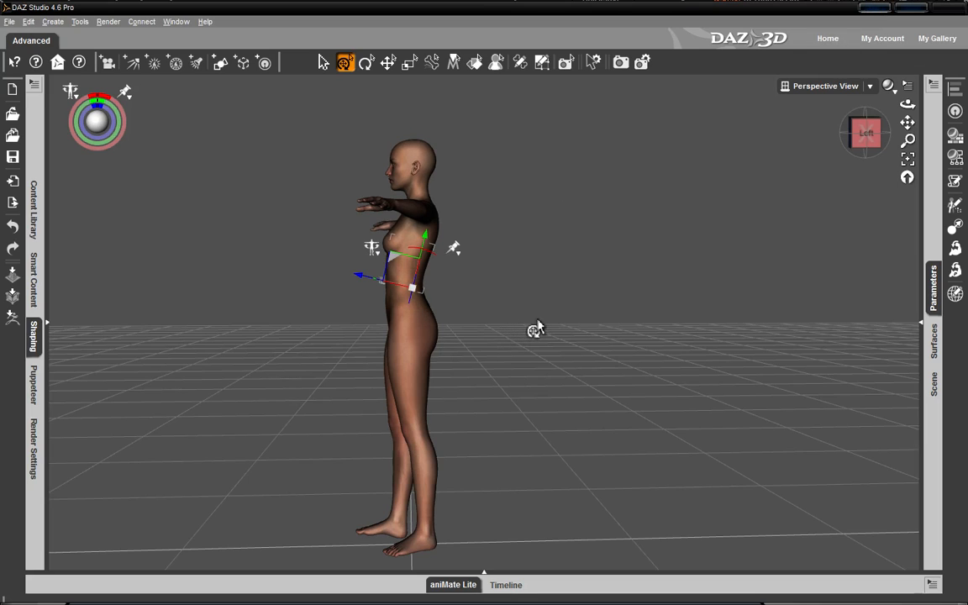
- Undo the test pose rotation, activate the Node Selection tool and switch back to ZBrush
key(ctrl+z)
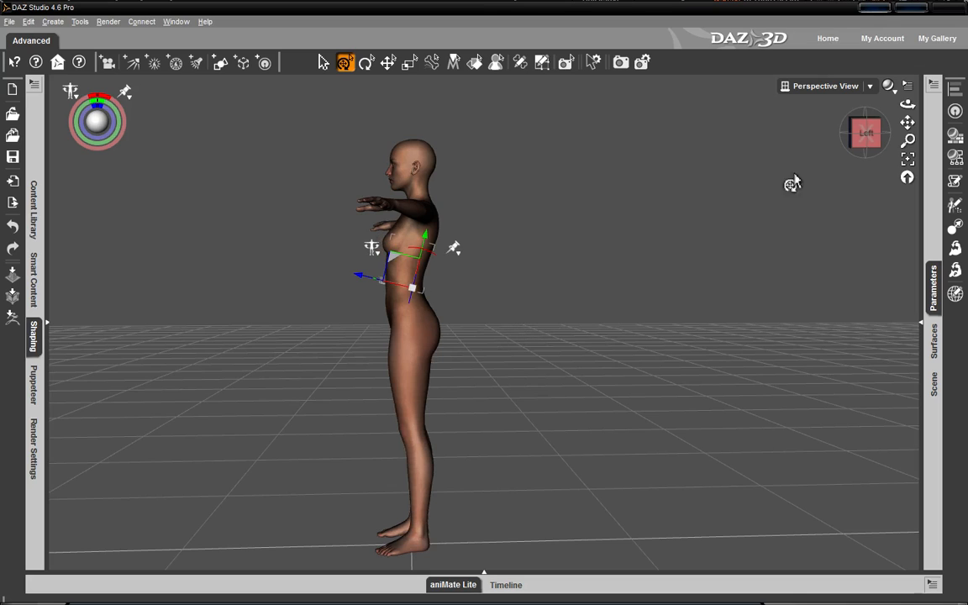
click(323, 62)
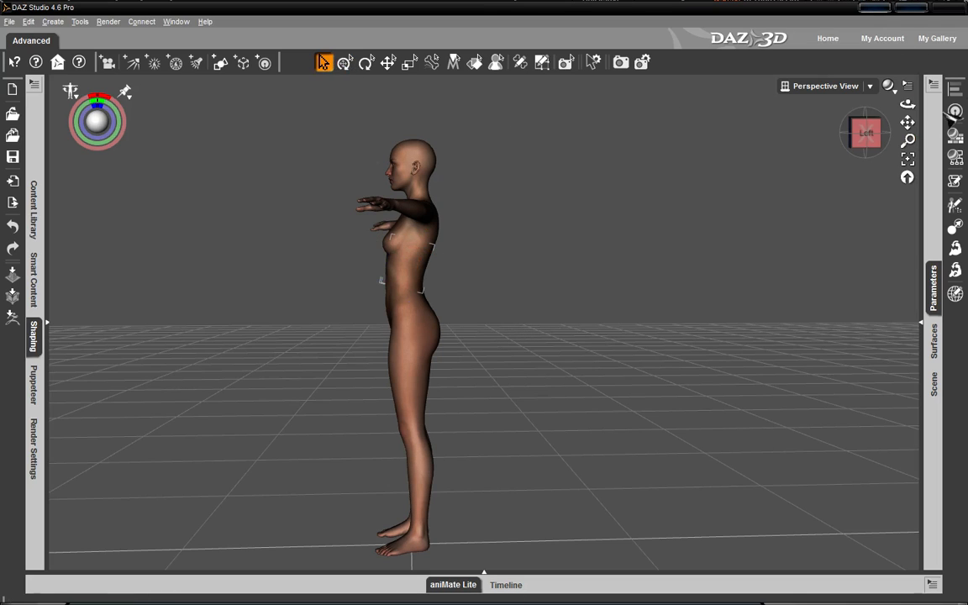
click(876, 7)
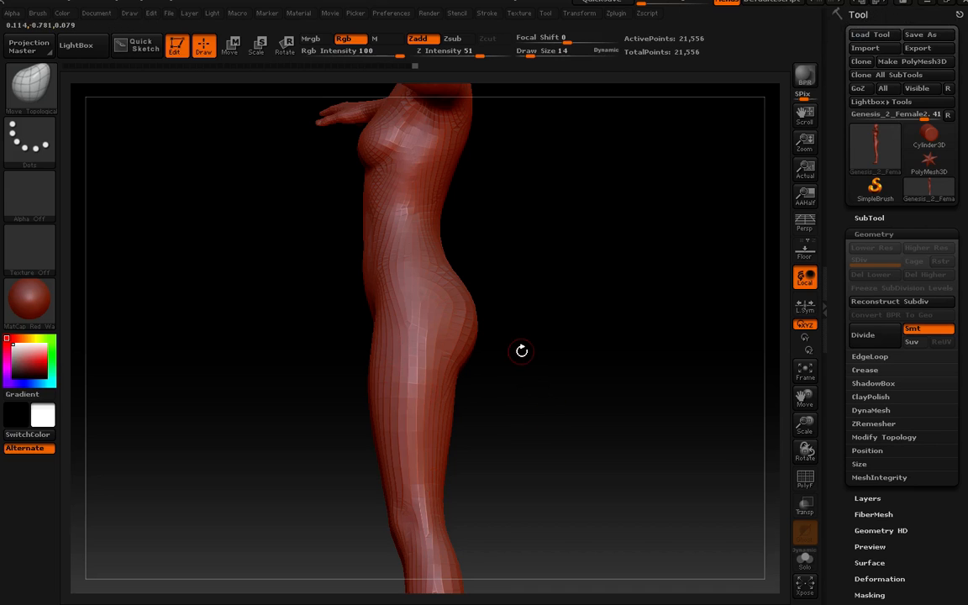
- Reshape the lower back just above the buttock cleft with the Move Topological brush at draw size 9
drag(520, 350, 489, 544)
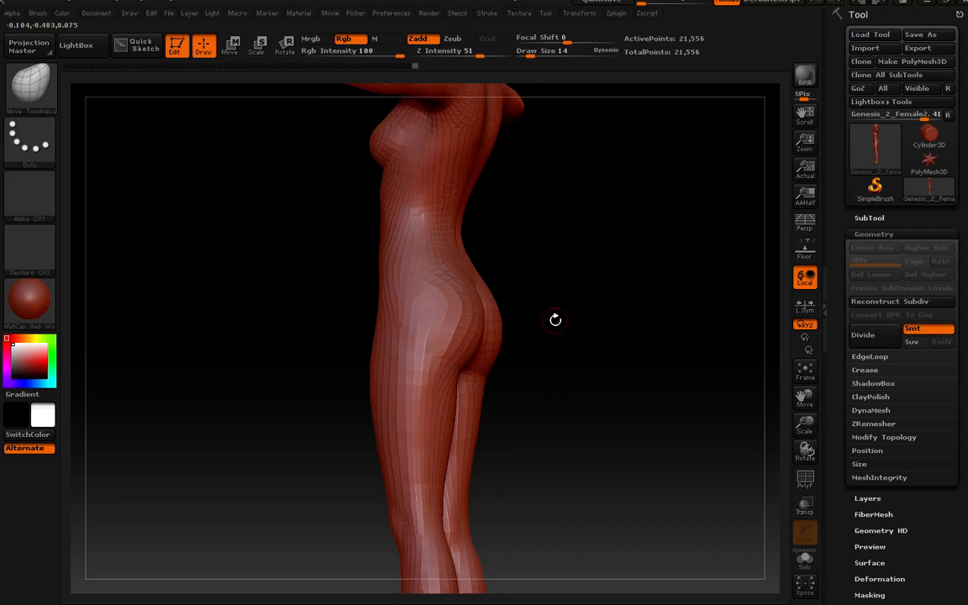
mouse_move(555, 320)
mouse_down()
mouse_move(579, 317)
mouse_move(567, 322)
mouse_move(577, 339)
mouse_move(536, 329)
mouse_move(540, 321)
mouse_move(545, 352)
mouse_move(527, 231)
mouse_move(535, 404)
mouse_move(594, 396)
mouse_move(502, 389)
mouse_move(522, 391)
mouse_move(493, 401)
mouse_move(511, 447)
mouse_move(461, 318)
mouse_move(481, 307)
mouse_move(518, 376)
mouse_move(514, 332)
mouse_move(469, 304)
mouse_up()
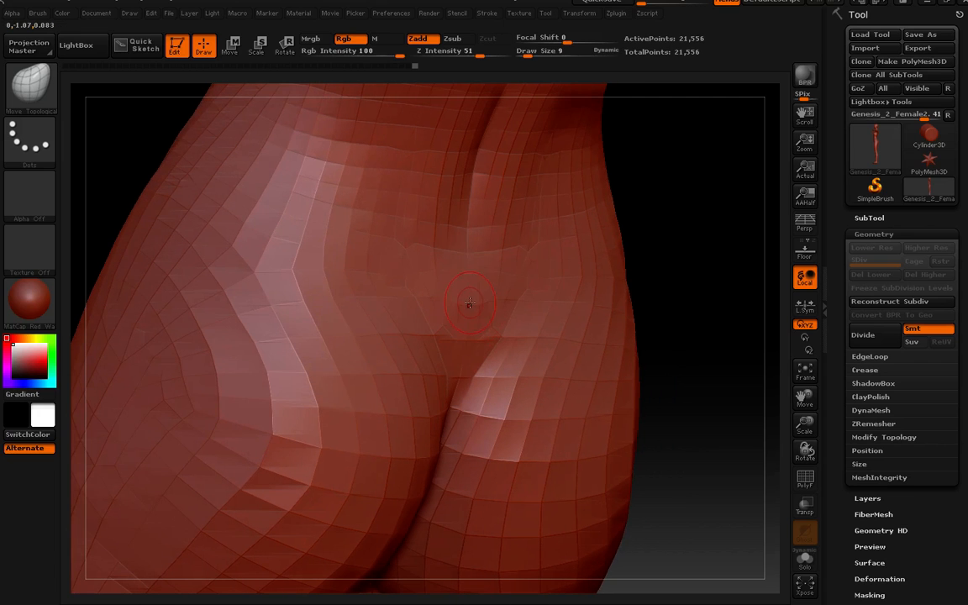
mouse_move(467, 303)
right_down()
mouse_move(455, 297)
mouse_move(476, 297)
right_up()
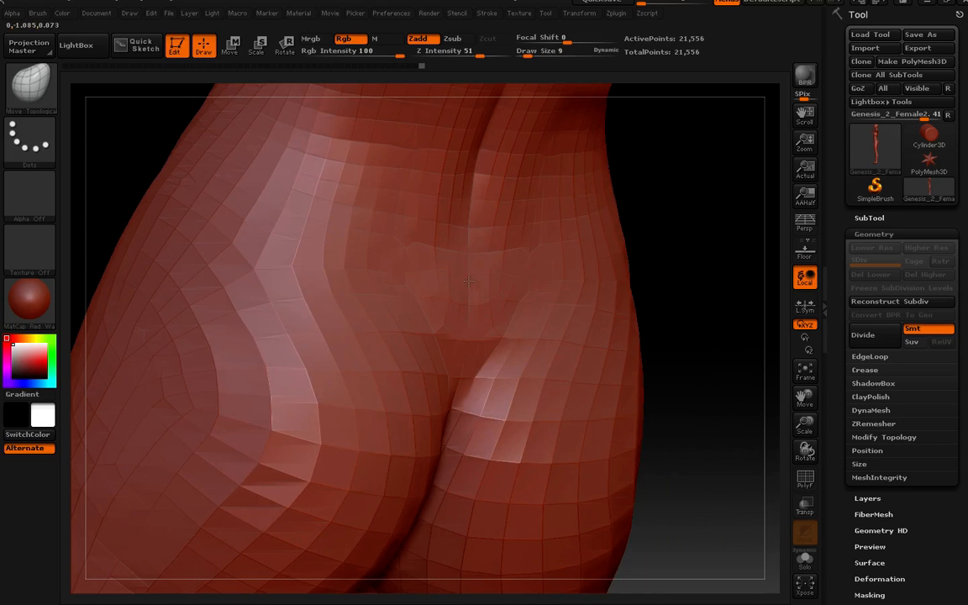
right_drag(470, 305, 433, 314)
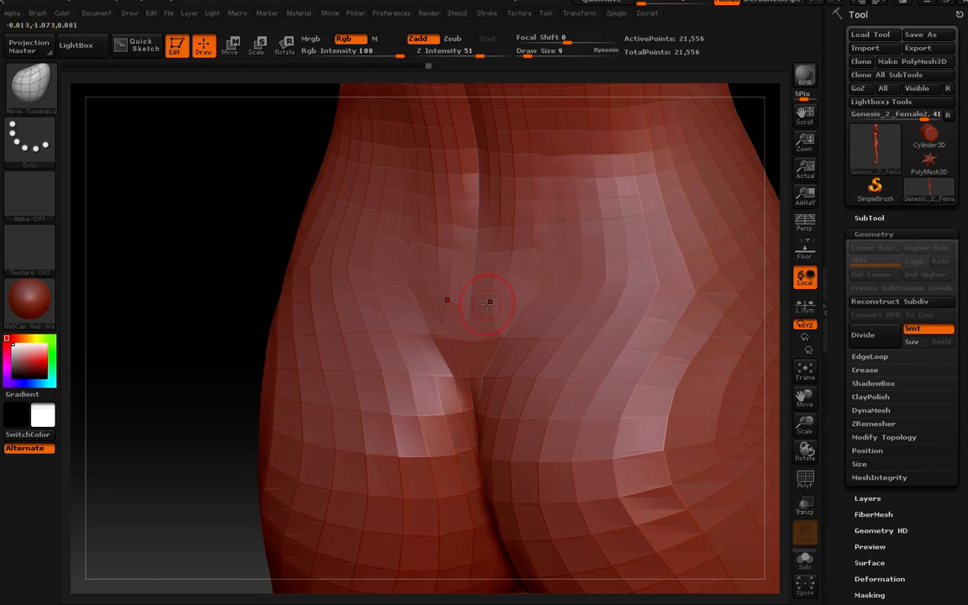
right_drag(493, 302, 535, 317)
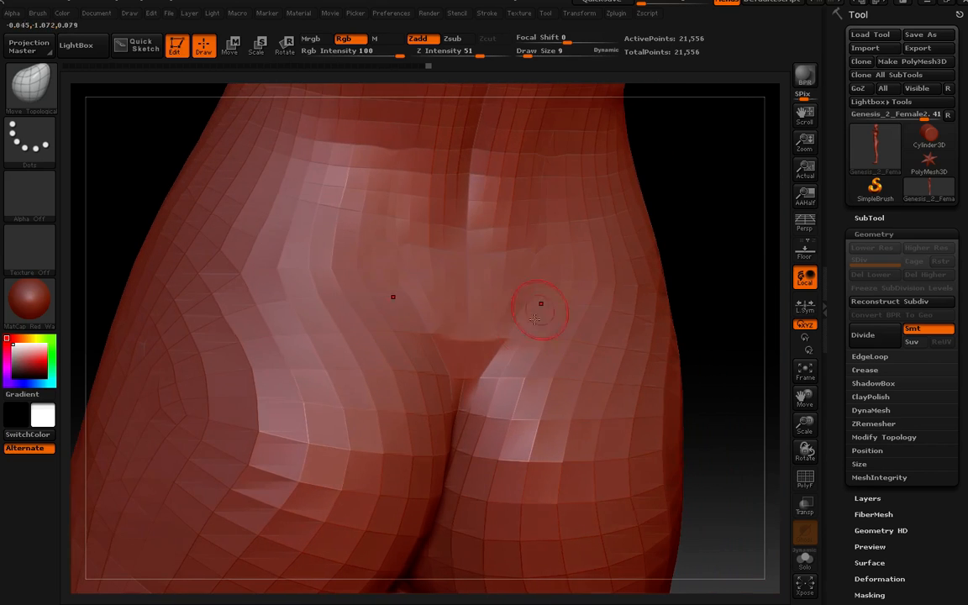
- Refine the sacral area above the buttock cleft and soften it with the Smooth brush at intensity 13
mouse_move(467, 336)
right_down()
mouse_move(475, 351)
mouse_move(468, 340)
right_up()
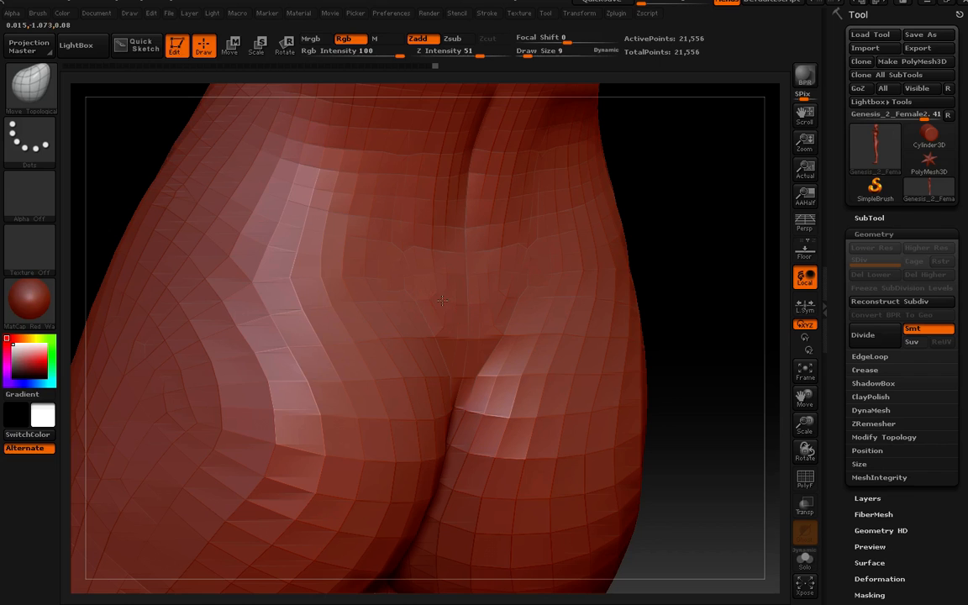
key(shift)
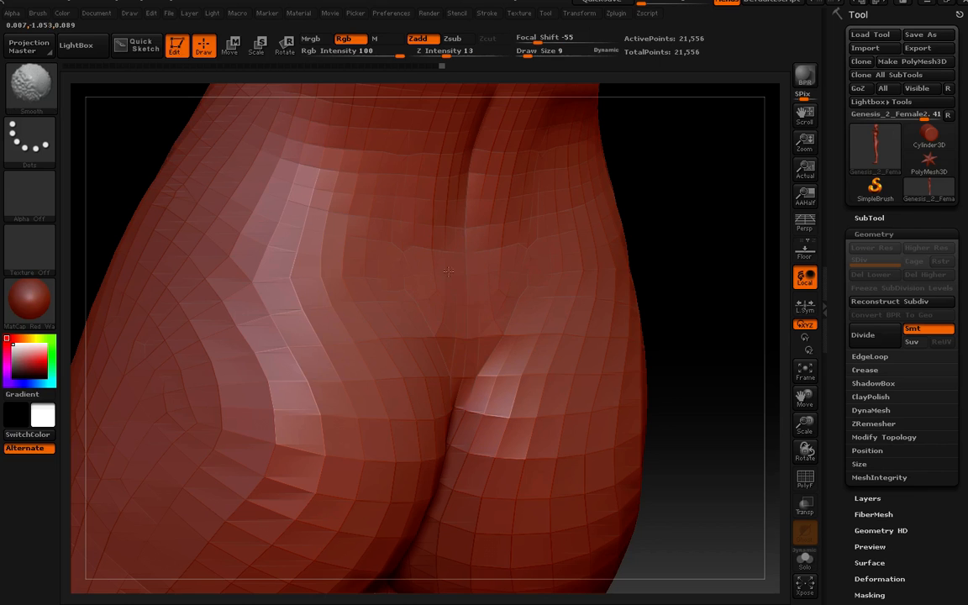
mouse_move(479, 296)
right_down()
mouse_move(460, 388)
mouse_move(436, 359)
right_up()
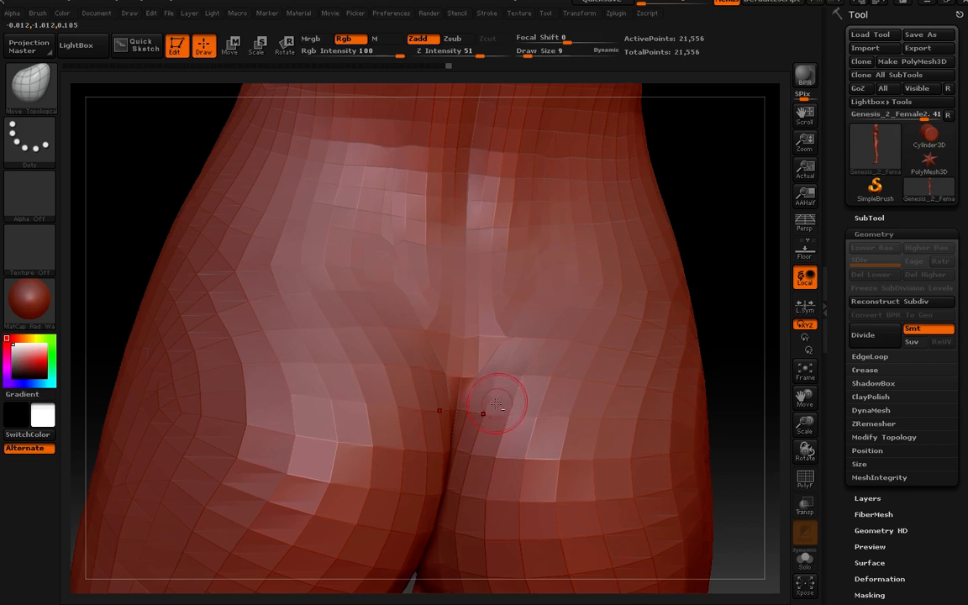
- Examine the shape of the back, waist, chest and rib cage from behind, the front and the side
ctrl+right_drag(497, 403, 513, 368)
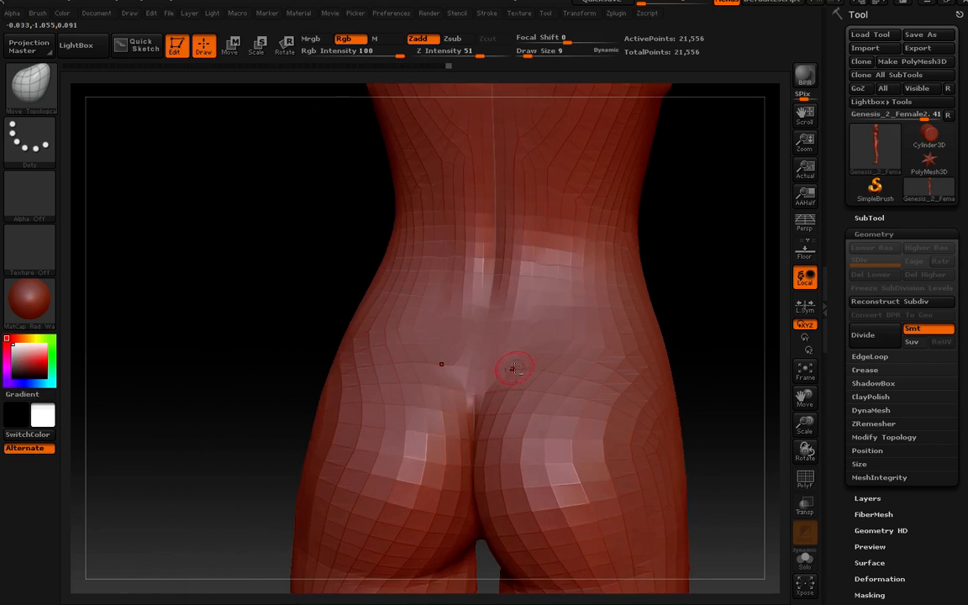
alt+drag(514, 368, 511, 483)
alt+right_drag(514, 255, 517, 435)
right_drag(519, 351, 565, 410)
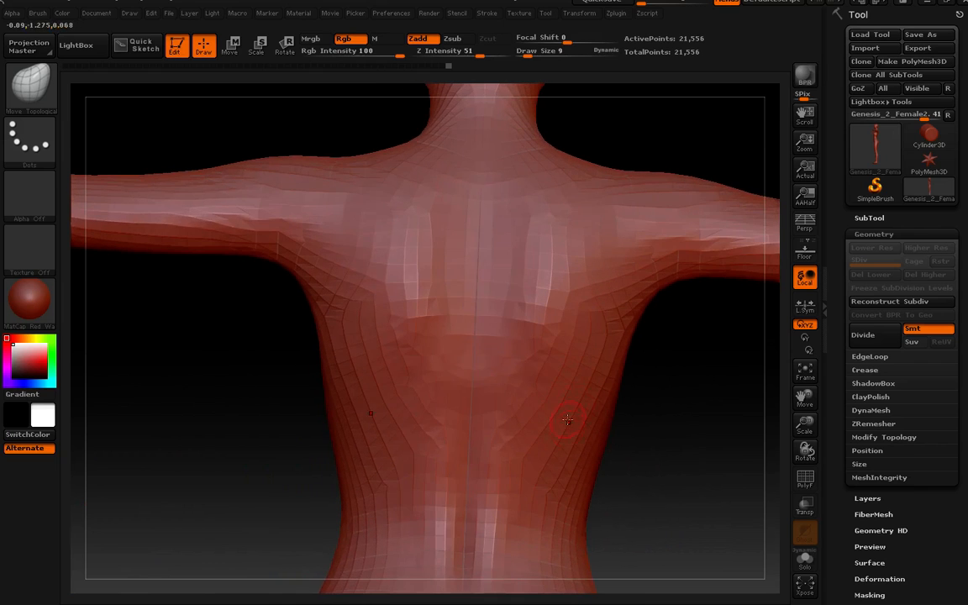
right_drag(593, 446, 586, 387)
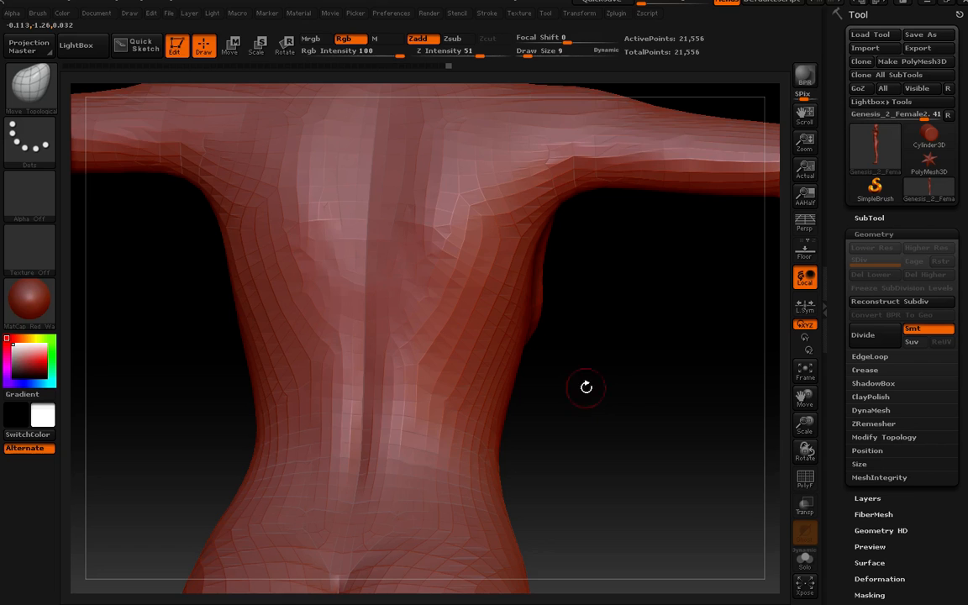
mouse_move(496, 298)
right_down()
mouse_move(534, 313)
mouse_move(428, 339)
mouse_move(443, 332)
right_up()
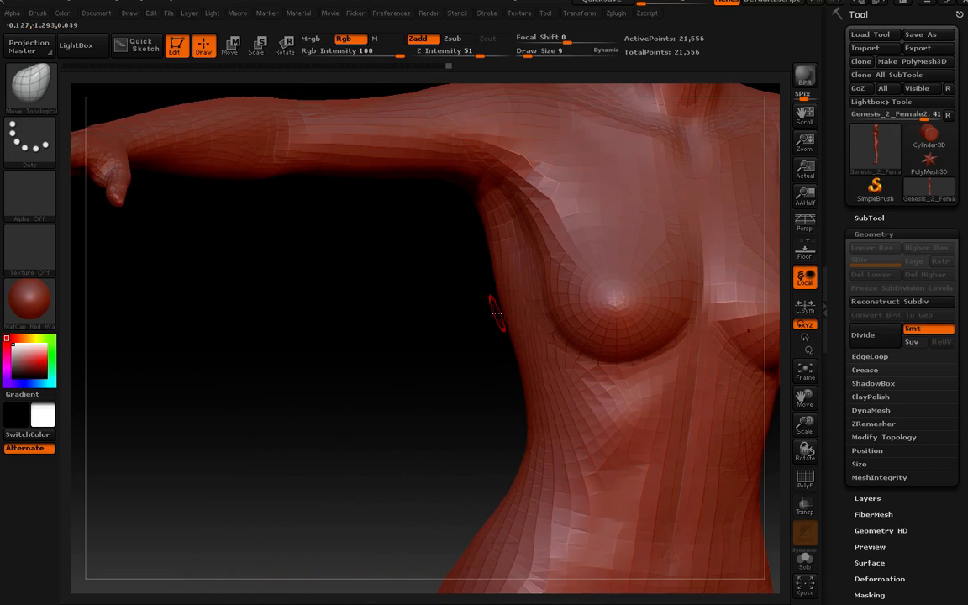
right_drag(496, 312, 472, 238)
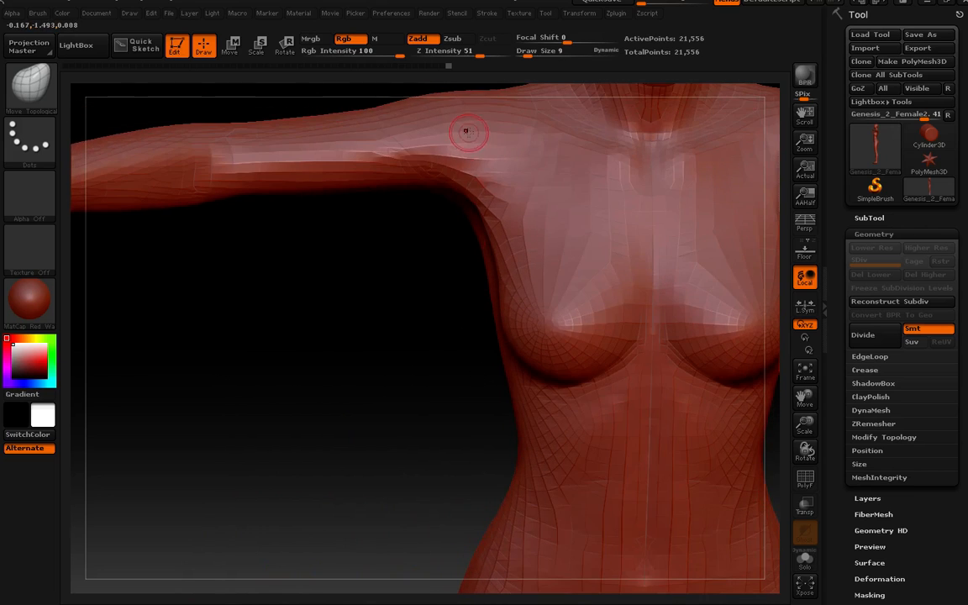
right_drag(480, 307, 483, 314)
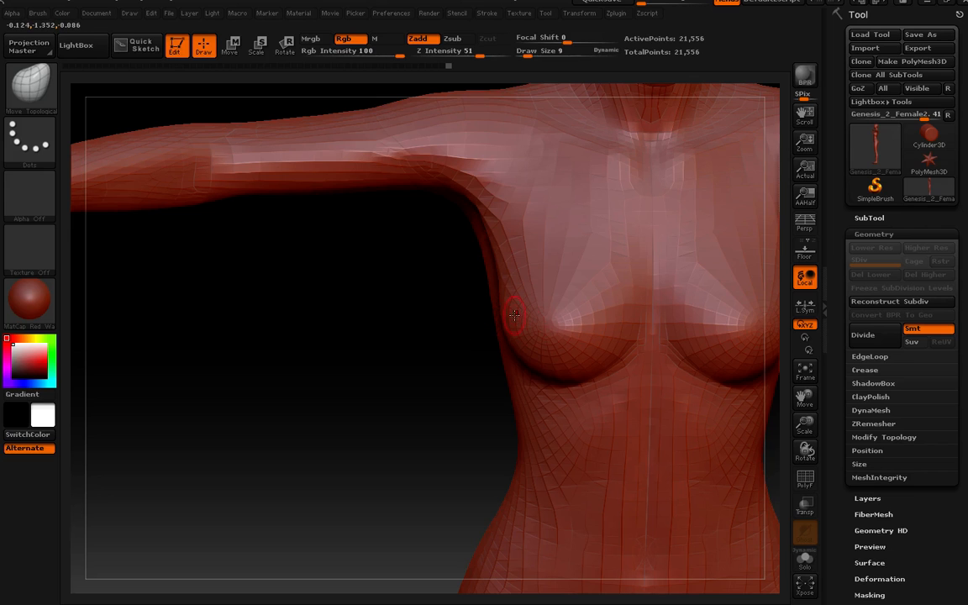
mouse_move(494, 346)
right_down()
mouse_move(486, 304)
mouse_move(485, 316)
right_up()
alt+drag(476, 319, 344, 283)
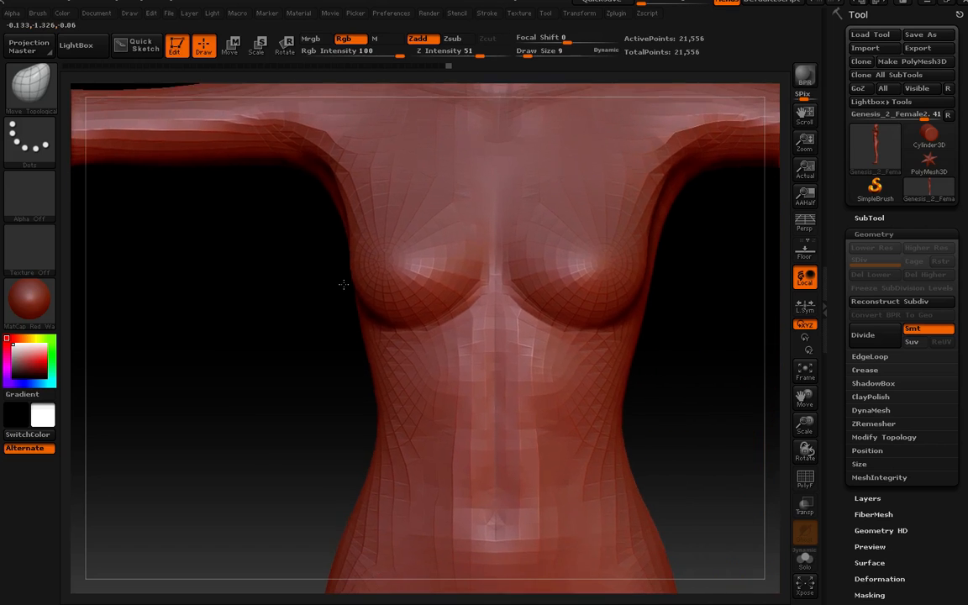
mouse_move(702, 345)
mouse_down()
mouse_move(689, 345)
mouse_move(693, 359)
mouse_move(696, 219)
mouse_up()
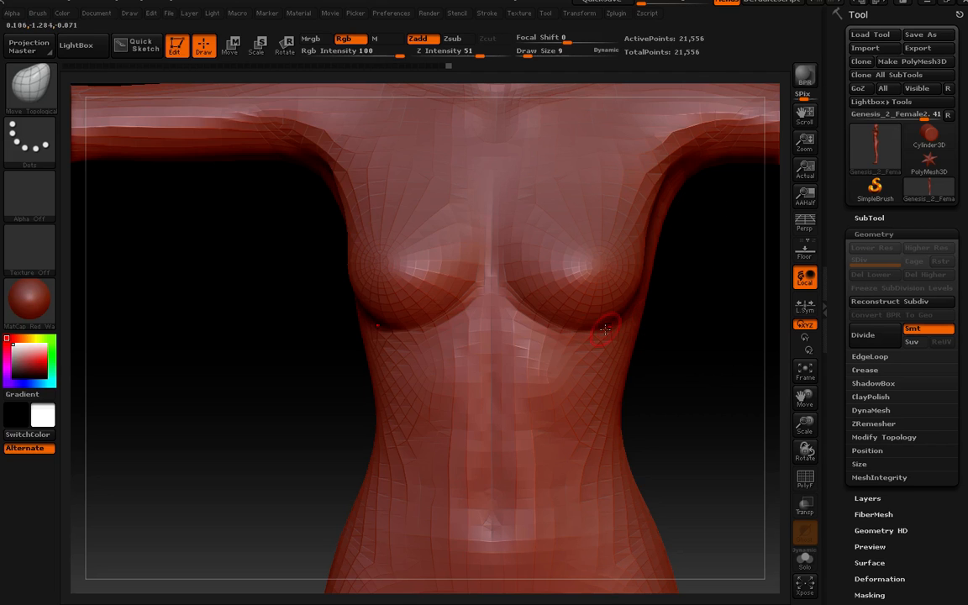
mouse_move(706, 341)
mouse_down()
mouse_move(627, 335)
mouse_move(612, 326)
mouse_move(632, 335)
mouse_move(708, 326)
mouse_move(619, 310)
mouse_up()
click(383, 237)
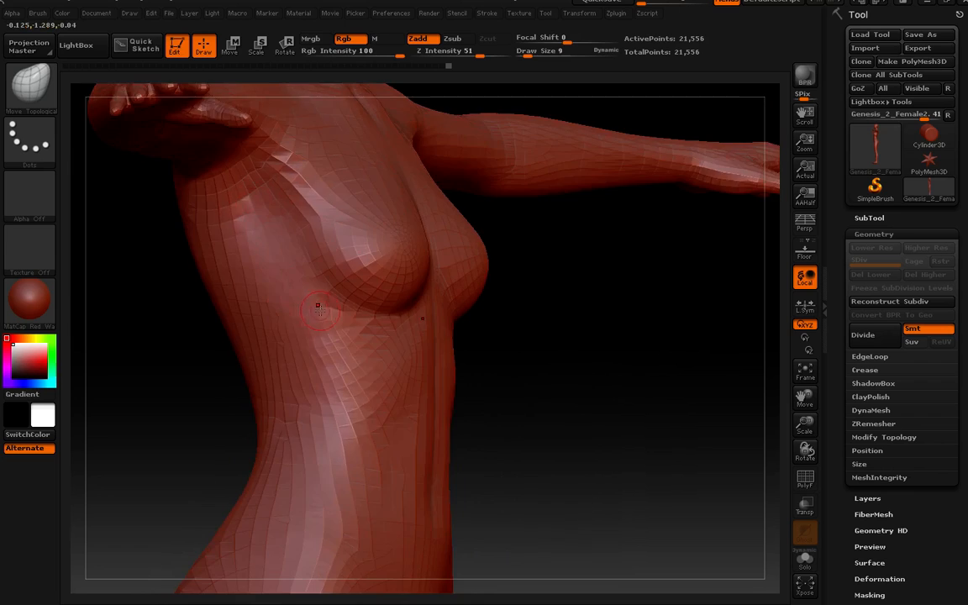
drag(317, 311, 328, 305)
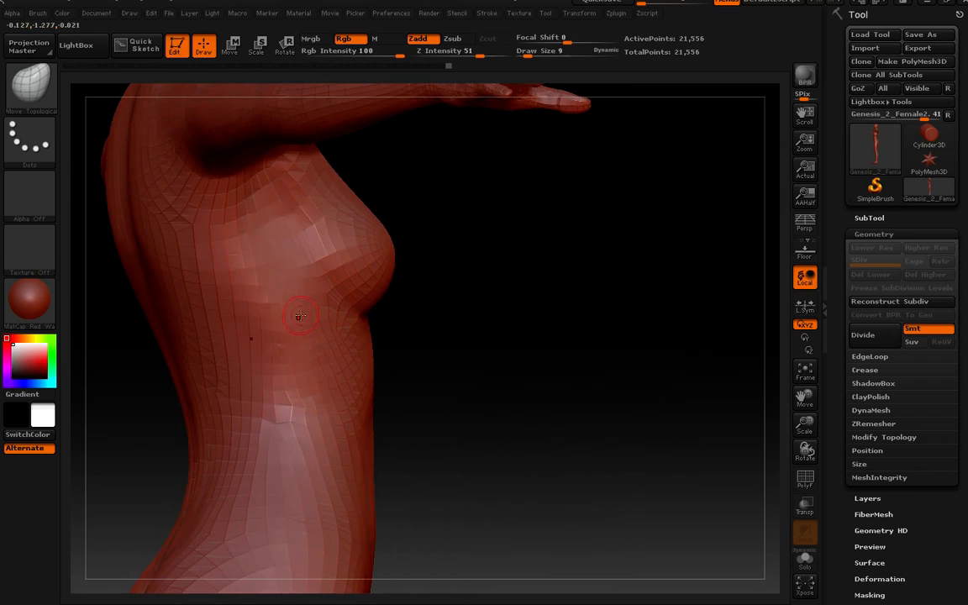
mouse_move(271, 276)
mouse_down()
mouse_move(261, 294)
mouse_move(231, 295)
mouse_move(237, 309)
mouse_move(226, 299)
mouse_up()
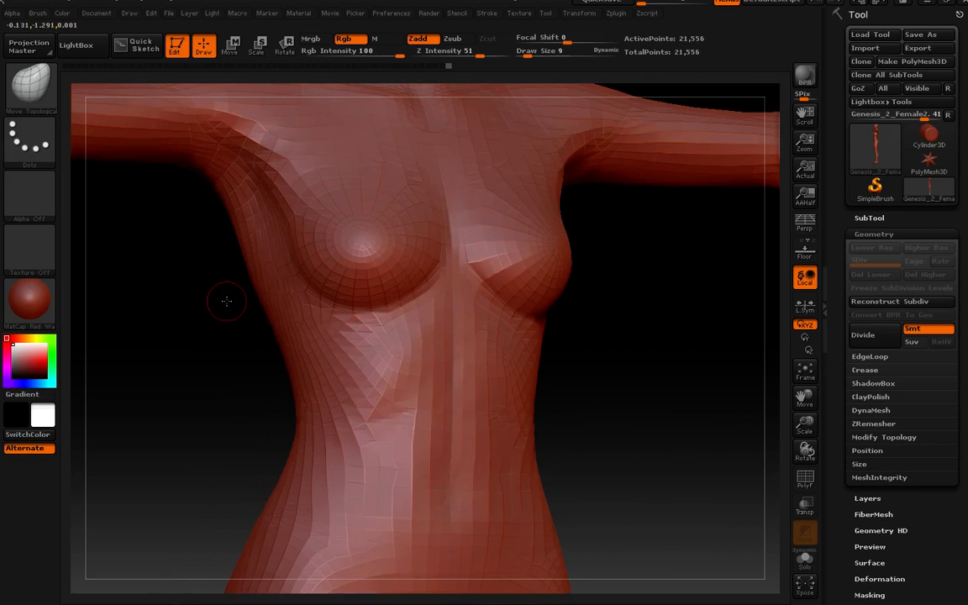
- Sculpt the side of the rib cage below the armpit with the Standard brush at Z intensity 10 and smooth it
click(30, 81)
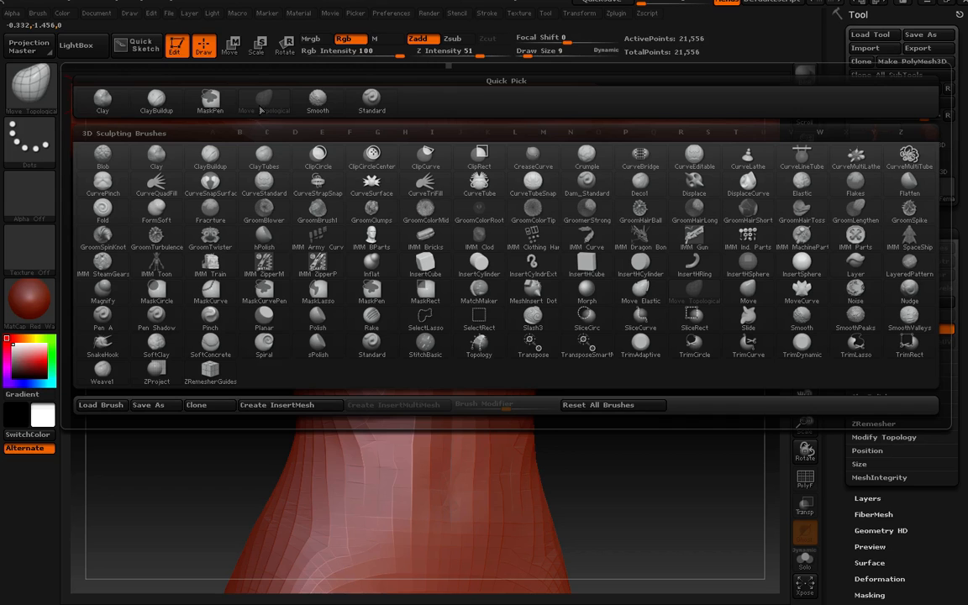
click(354, 109)
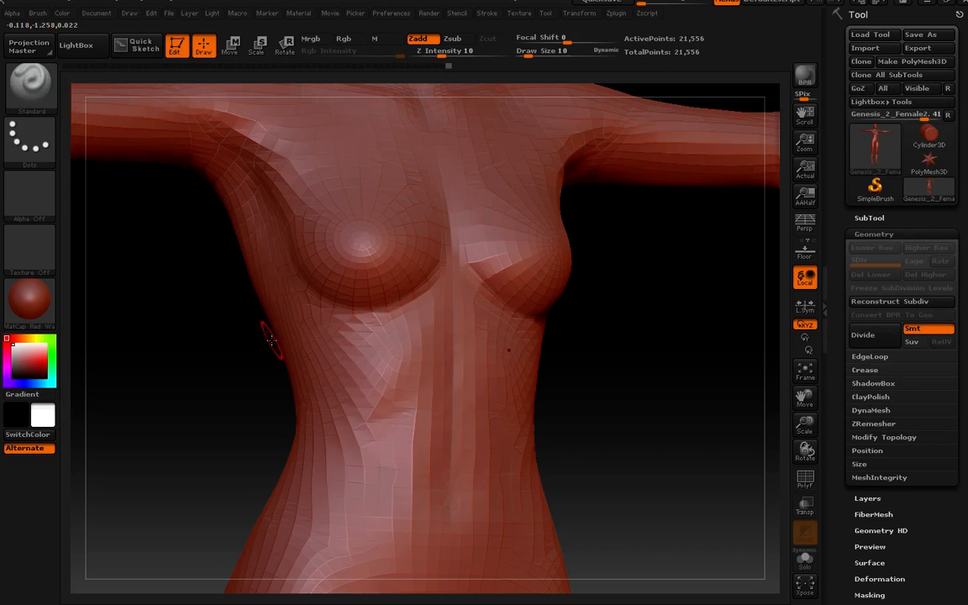
key(bracketright)
mouse_move(252, 258)
mouse_down()
mouse_move(403, 260)
mouse_move(269, 264)
mouse_move(289, 247)
mouse_move(269, 235)
mouse_up()
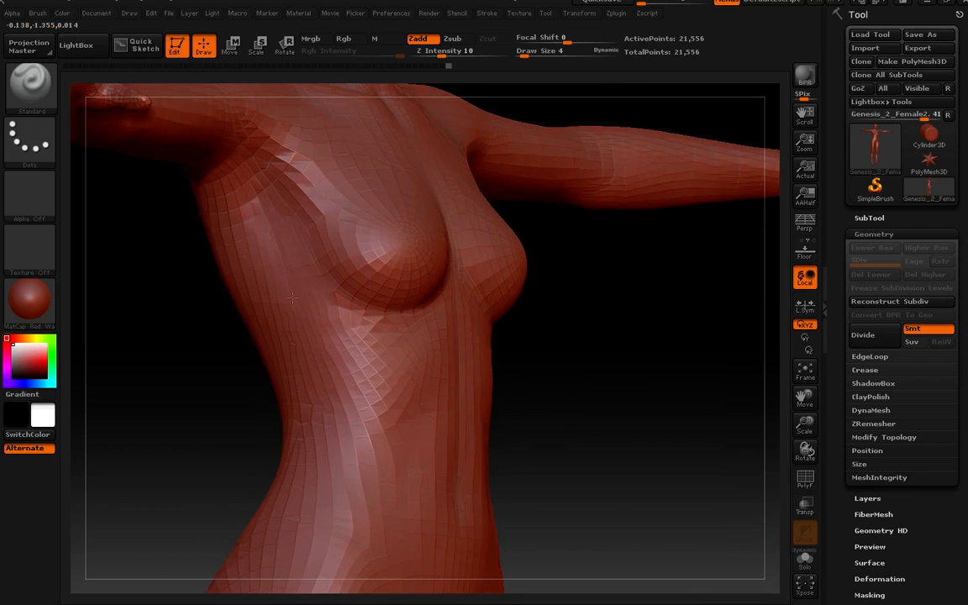
mouse_move(307, 343)
mouse_down()
mouse_move(279, 260)
mouse_move(267, 281)
mouse_move(262, 255)
mouse_up()
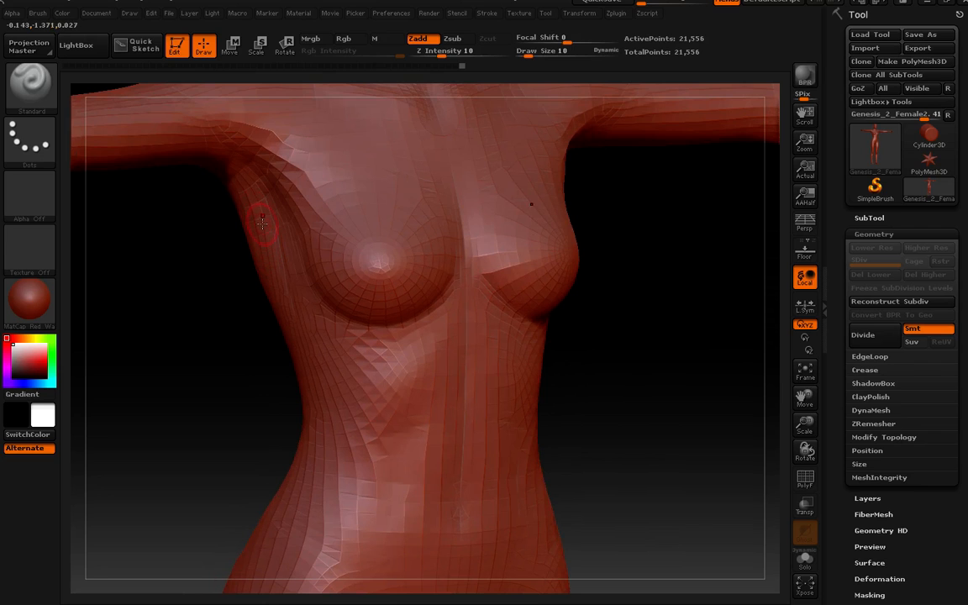
drag(283, 262, 274, 279)
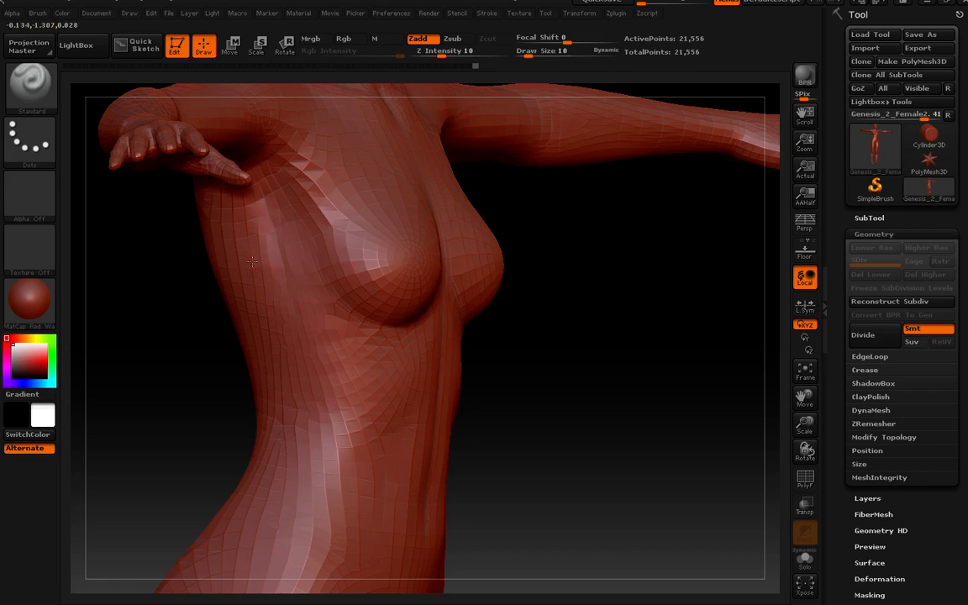
mouse_move(254, 201)
right_down()
mouse_move(227, 199)
mouse_move(245, 207)
right_up()
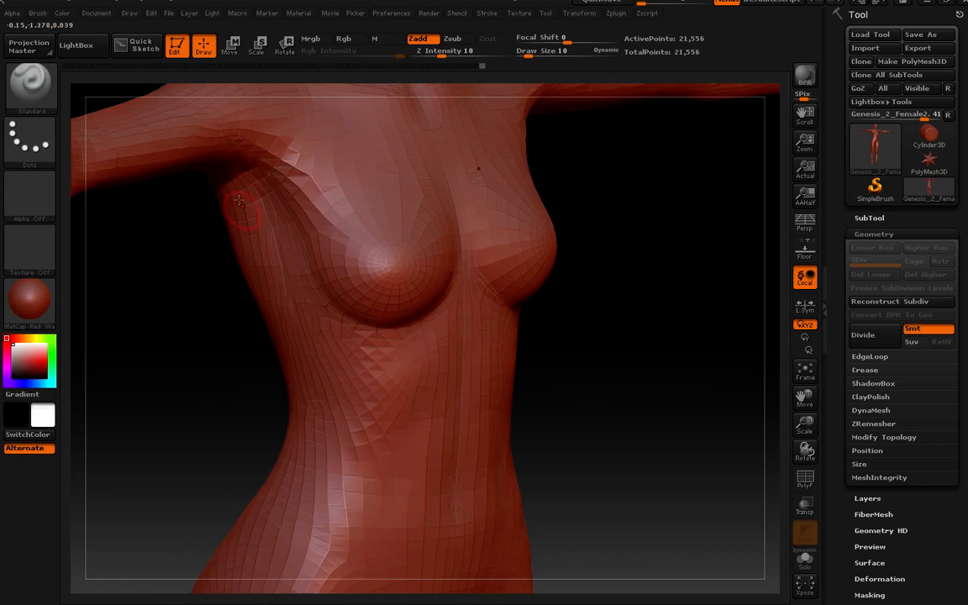
key(shift)
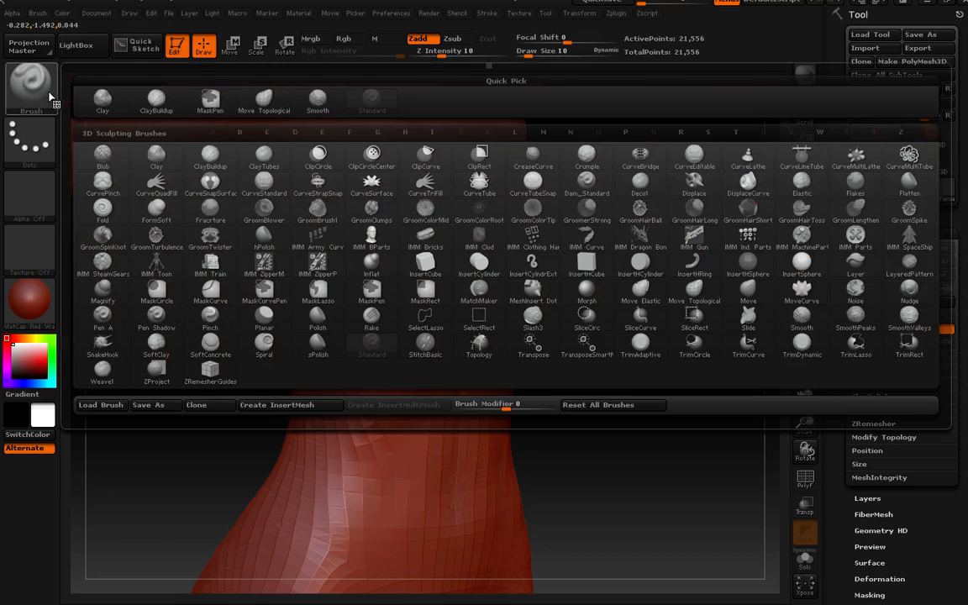
- Reshape the side of the chest below the armpit and the outer back with the Move Topological brush at draw size 22
click(30, 80)
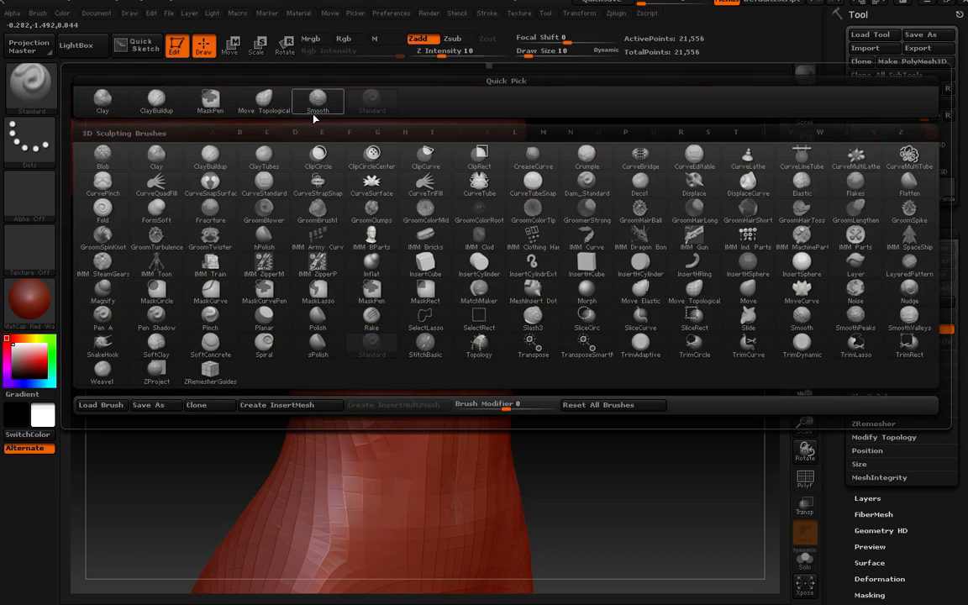
click(284, 109)
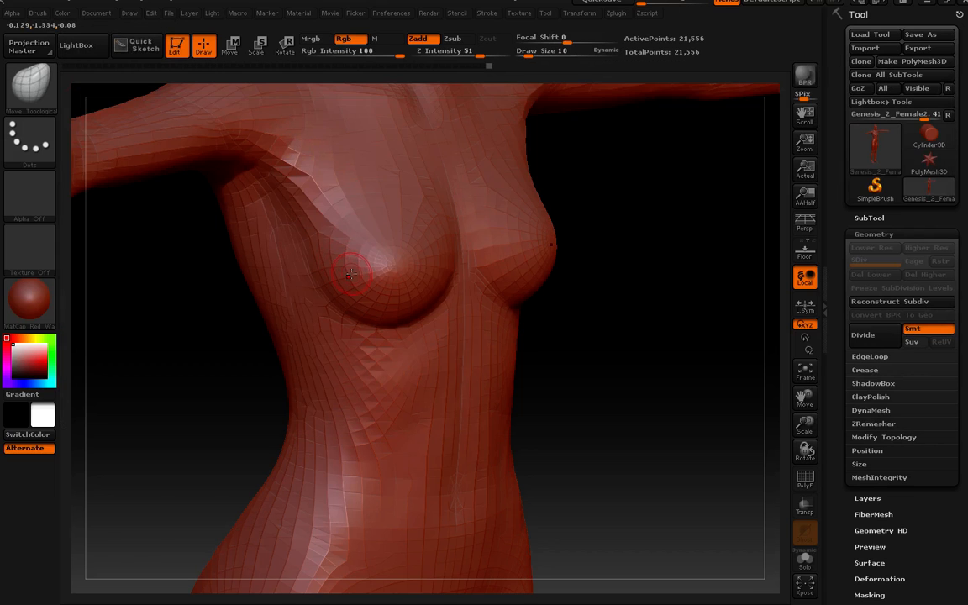
mouse_move(244, 252)
mouse_down()
mouse_move(210, 244)
mouse_move(252, 236)
mouse_up()
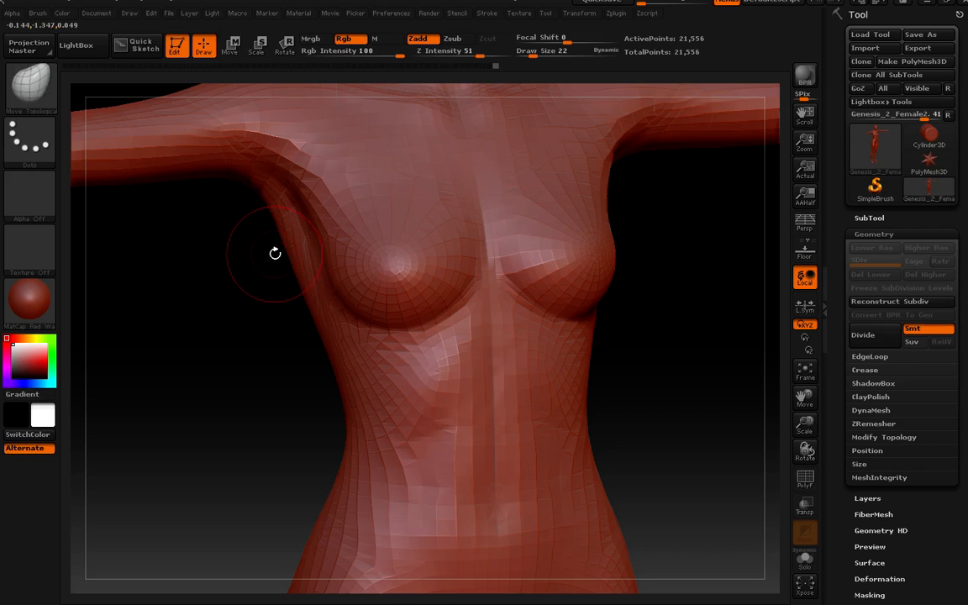
mouse_move(274, 253)
mouse_down()
mouse_move(261, 253)
mouse_move(277, 270)
mouse_up()
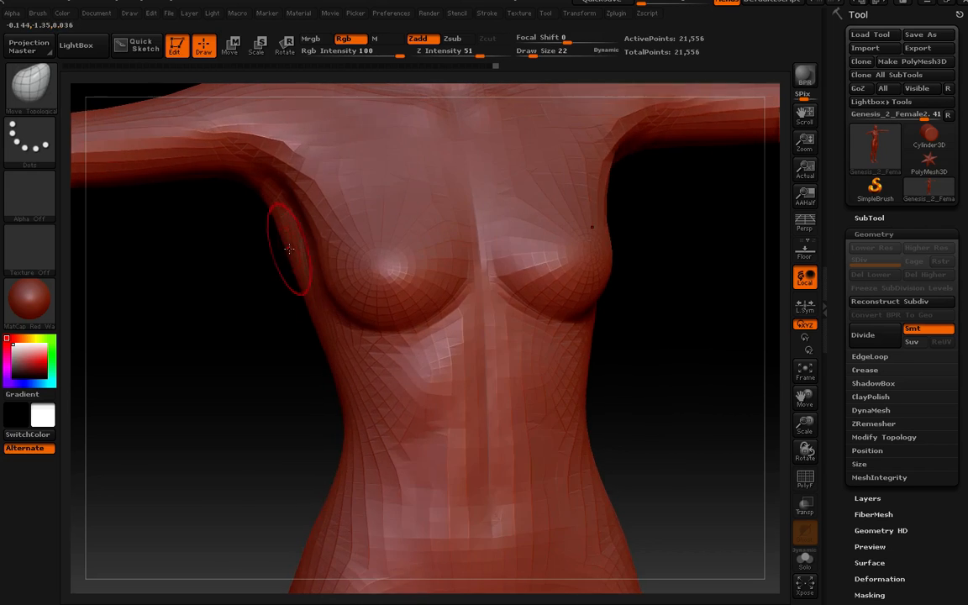
mouse_move(360, 359)
mouse_down()
mouse_move(423, 333)
mouse_move(498, 328)
mouse_move(473, 347)
mouse_move(407, 269)
mouse_move(359, 255)
mouse_up()
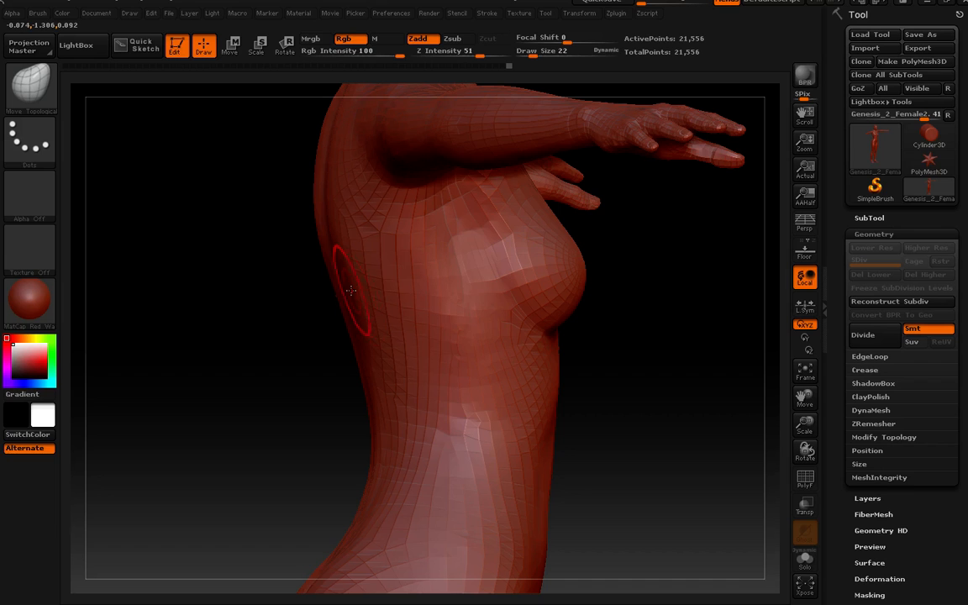
drag(347, 290, 368, 294)
- Adjust the contour of the upper back and shoulder blades from below with the Move Topological brush at draw size 14
right_drag(349, 248, 464, 405)
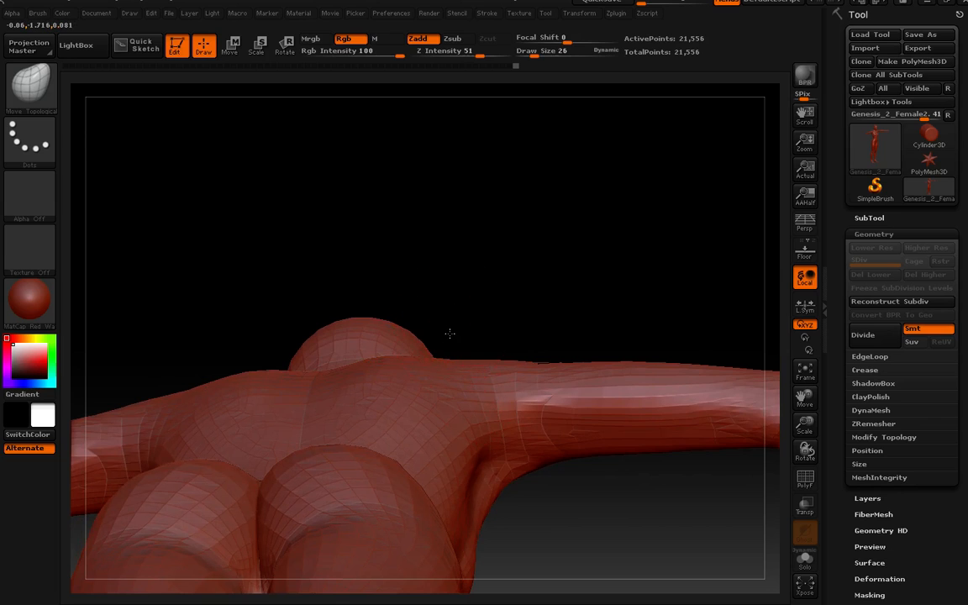
right_drag(450, 334, 434, 347)
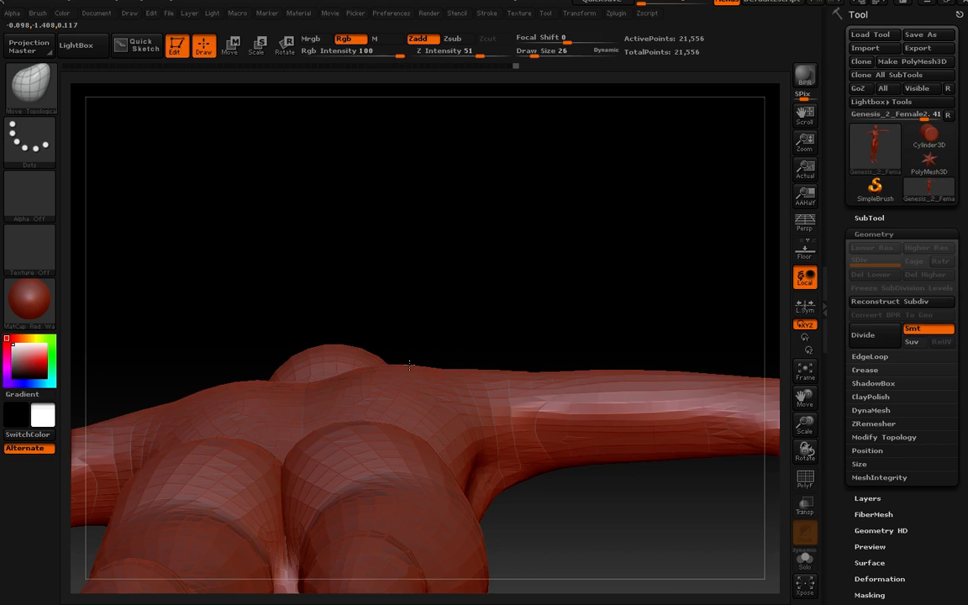
mouse_move(409, 364)
right_down()
mouse_move(429, 481)
mouse_move(439, 394)
mouse_move(453, 420)
mouse_move(458, 382)
mouse_move(463, 422)
mouse_move(428, 370)
mouse_move(412, 390)
mouse_move(452, 389)
right_up()
key(ctrl)
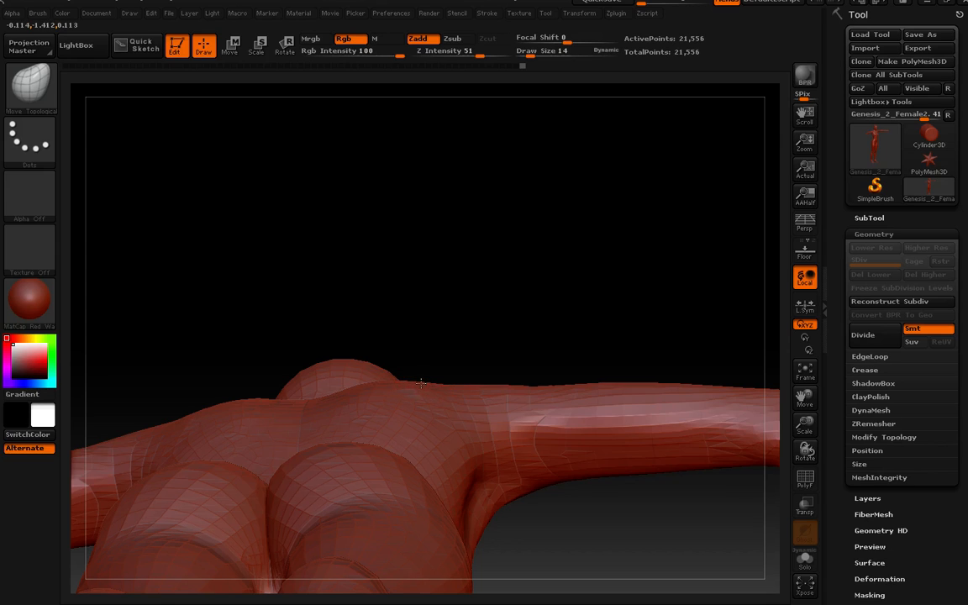
right_drag(420, 379, 426, 419)
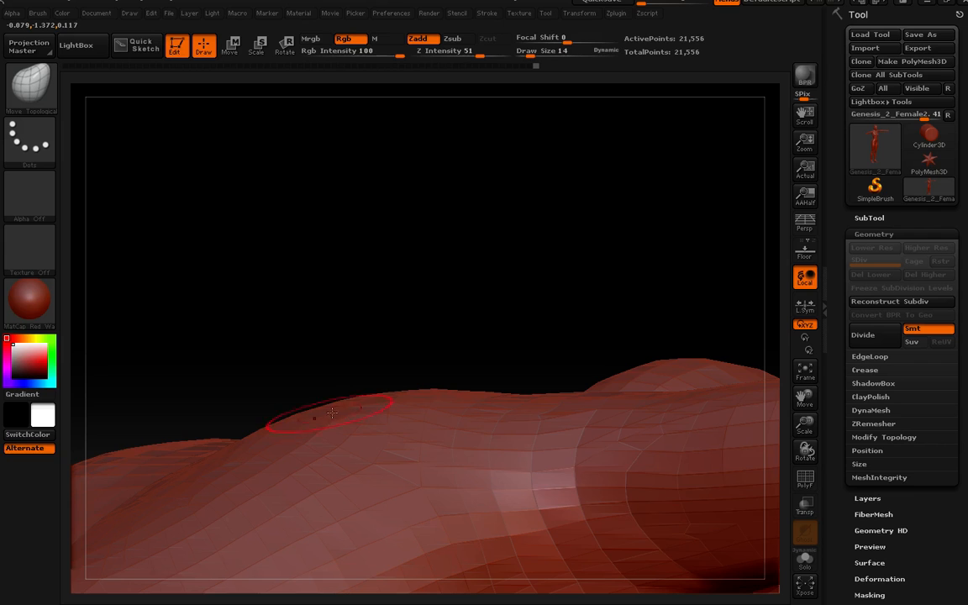
- Mask a band around the shoulder where the upper arm meets the back, using the MaskPen brush at draw size 14
mouse_move(331, 412)
right_down()
mouse_move(391, 513)
mouse_move(430, 492)
right_up()
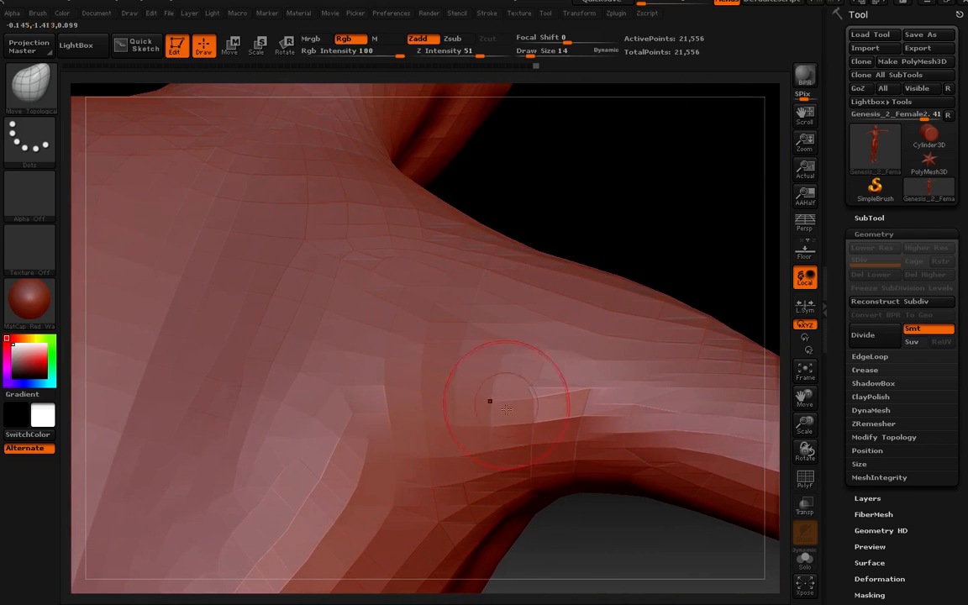
key(ctrl)
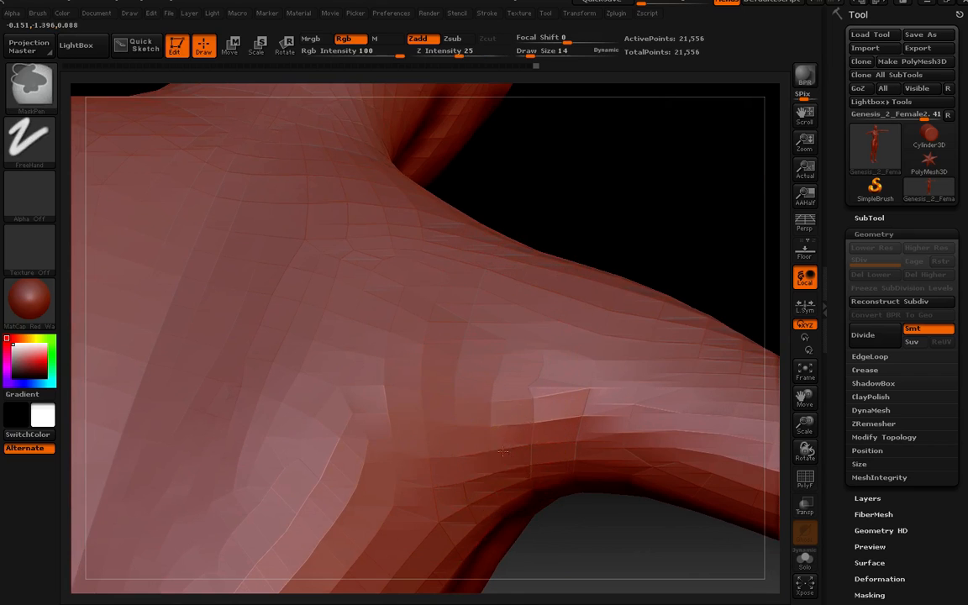
mouse_move(501, 451)
ctrl+mouse_down()
mouse_move(538, 353)
mouse_move(588, 279)
ctrl+mouse_up()
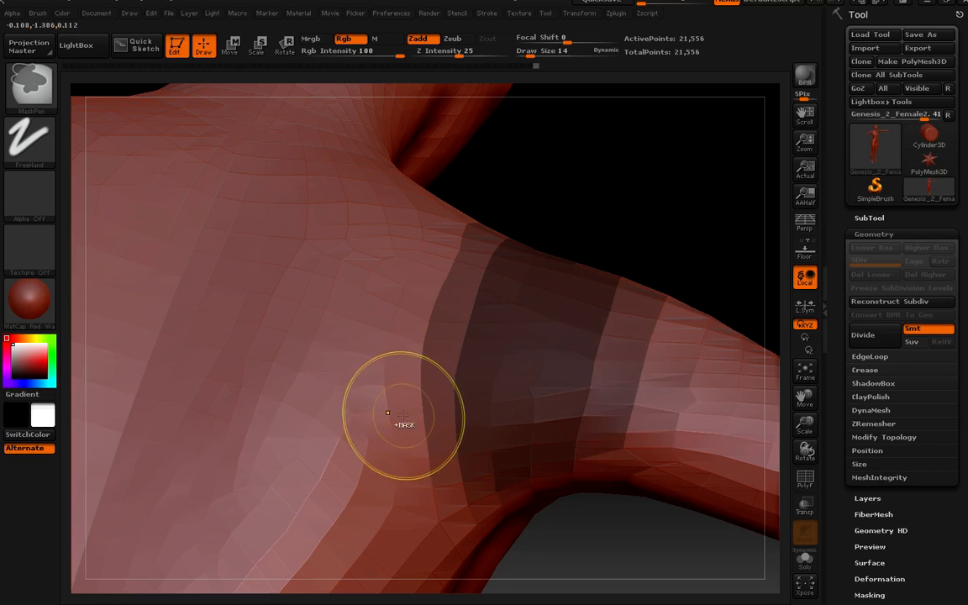
ctrl+alt+drag(397, 404, 435, 257)
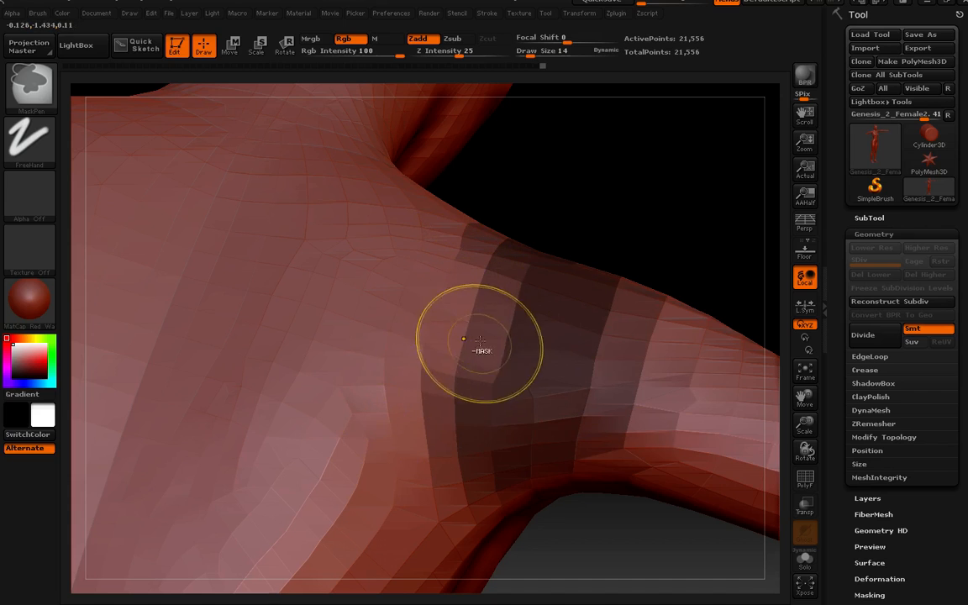
mouse_move(508, 404)
ctrl+mouse_down()
mouse_move(424, 290)
mouse_move(455, 248)
ctrl+mouse_up()
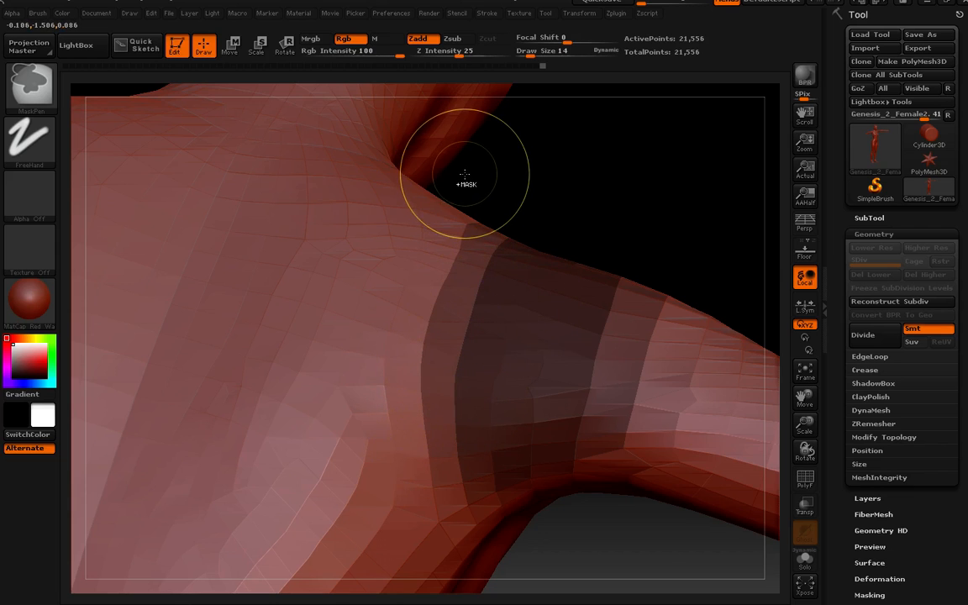
- Set the MaskPen brush to Z intensity 93 and focal shift -100
key(ctrl)
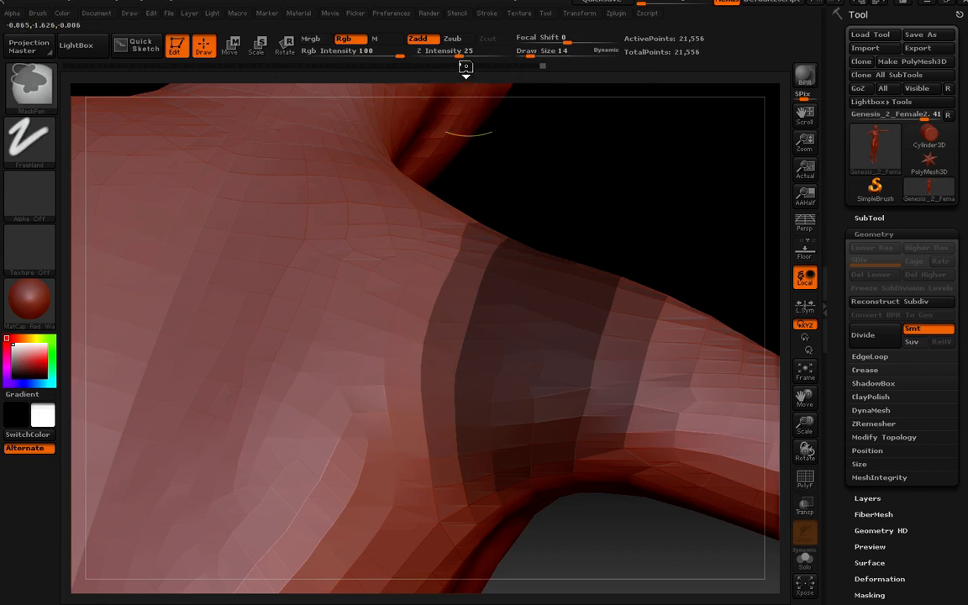
drag(467, 52, 494, 60)
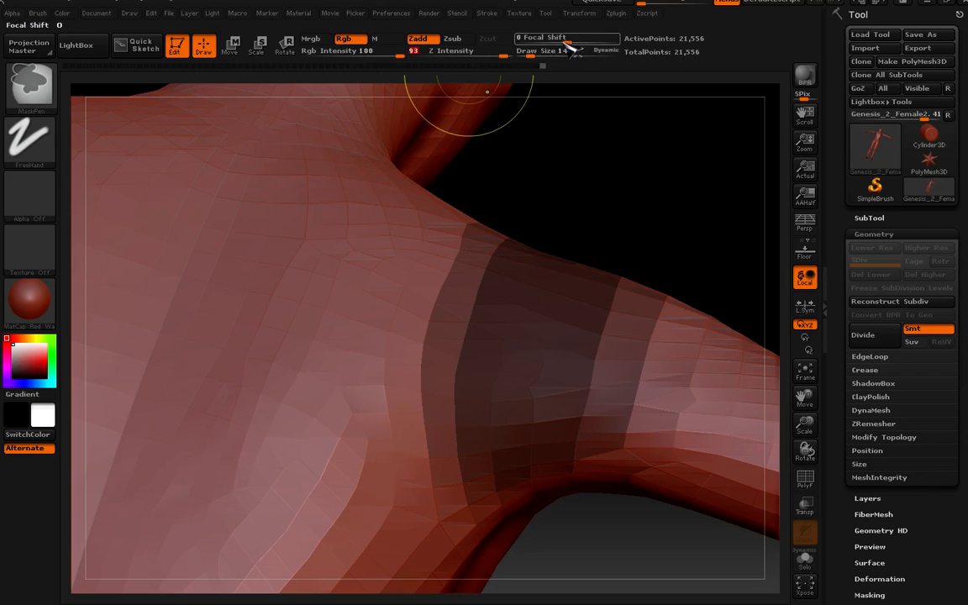
mouse_move(574, 48)
drag(575, 48, 508, 52)
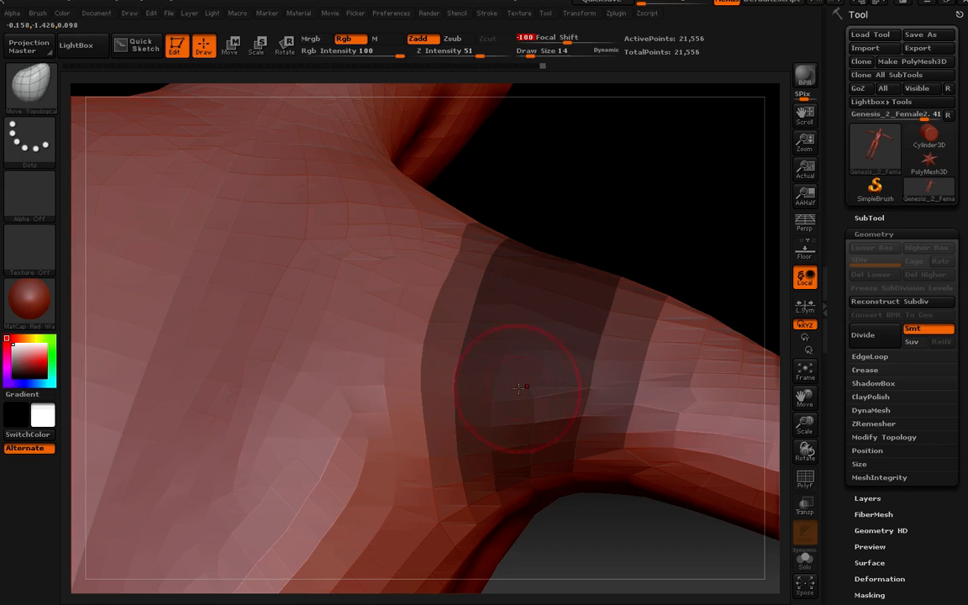
ctrl+drag(398, 372, 395, 342)
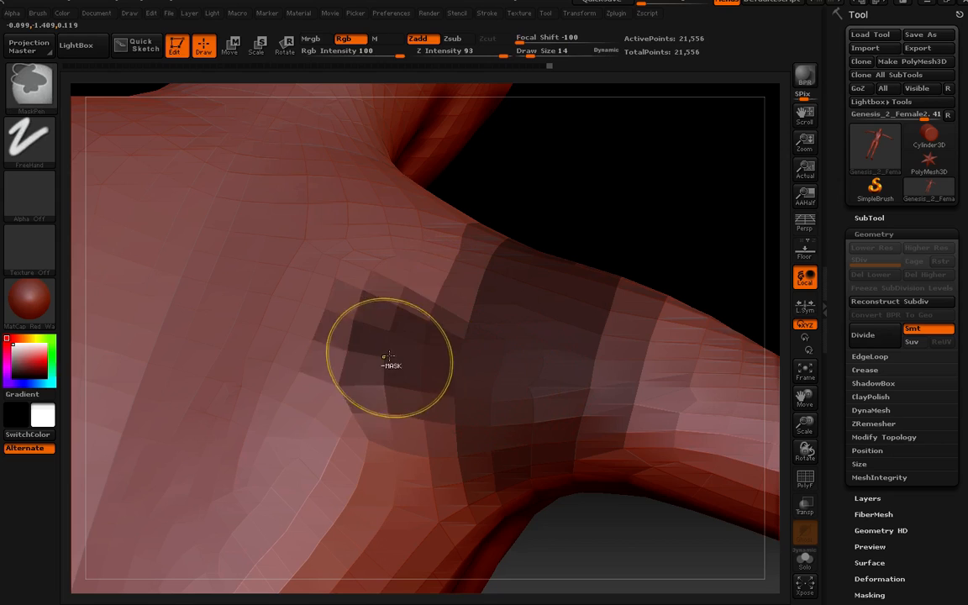
key(ctrl+z)
key(ctrl+z)
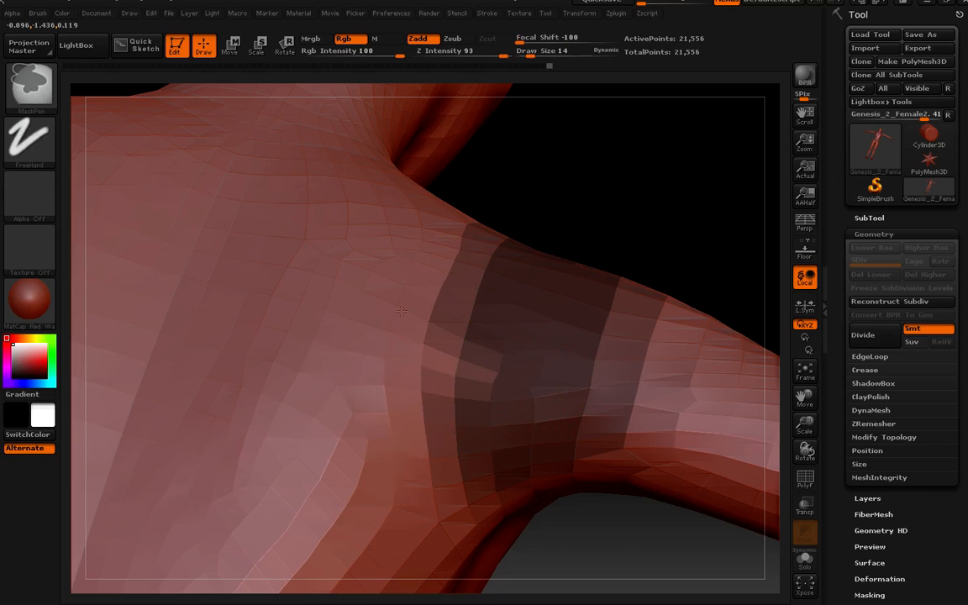
- Unmask the inner edge of the shoulder band and reshape the adjoining shoulder blade with the Move Topological brush at draw size 14
mouse_move(411, 289)
ctrl+alt+mouse_down()
mouse_move(432, 234)
mouse_move(454, 210)
ctrl+alt+mouse_up()
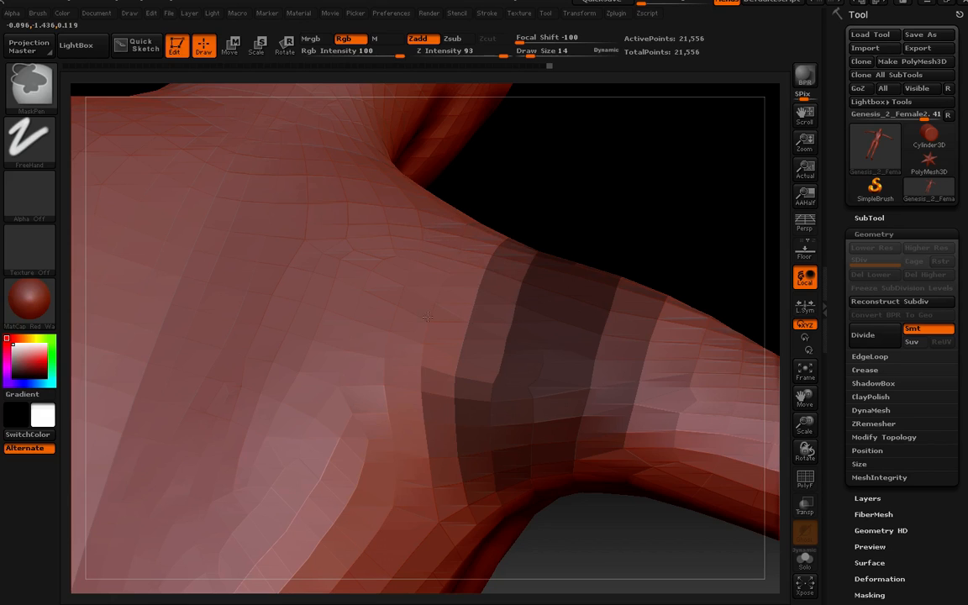
ctrl+alt+drag(427, 317, 413, 439)
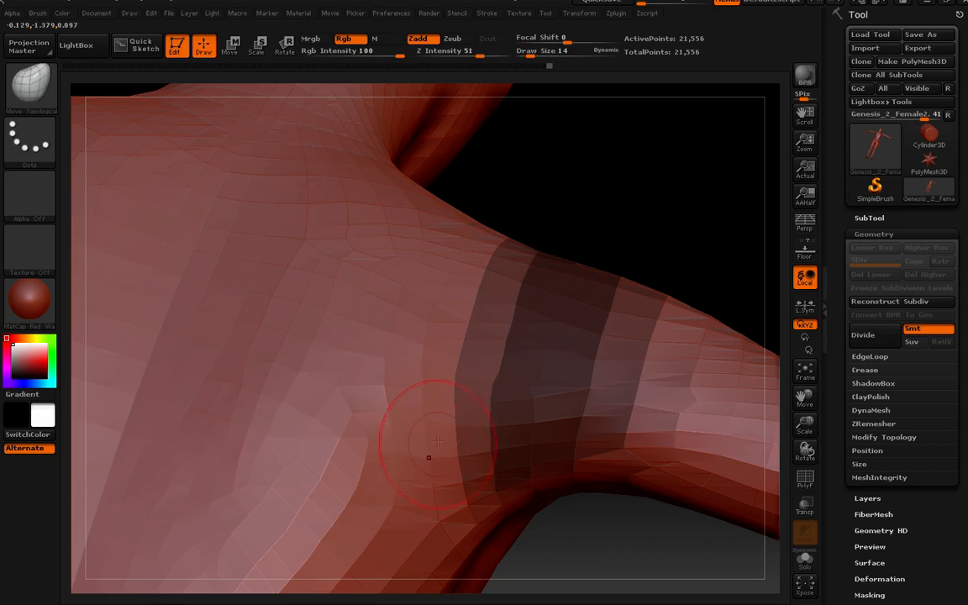
mouse_move(388, 408)
right_down()
mouse_move(380, 382)
mouse_move(404, 353)
right_up()
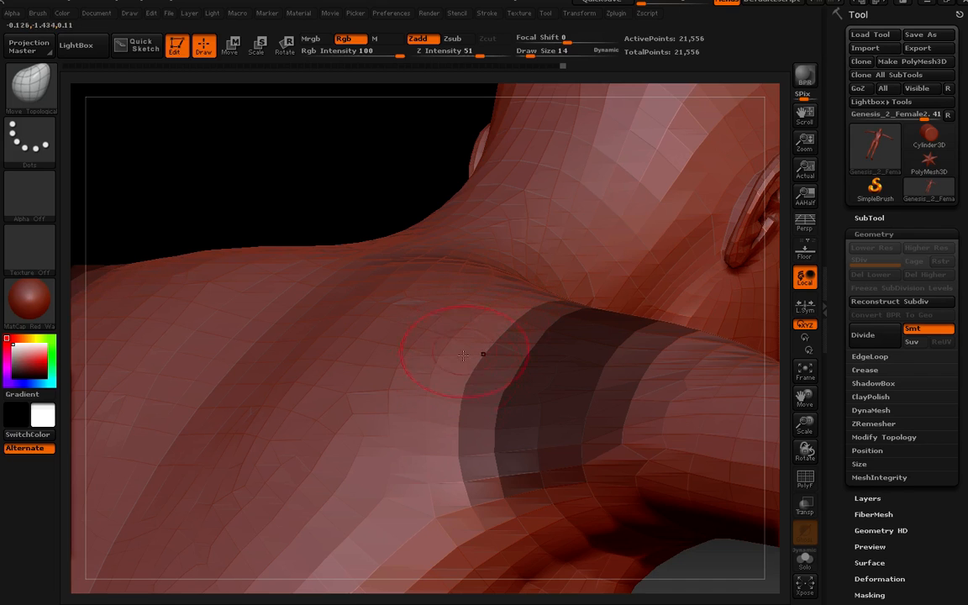
mouse_move(463, 355)
right_down()
mouse_move(412, 454)
mouse_move(448, 421)
mouse_move(516, 415)
right_up()
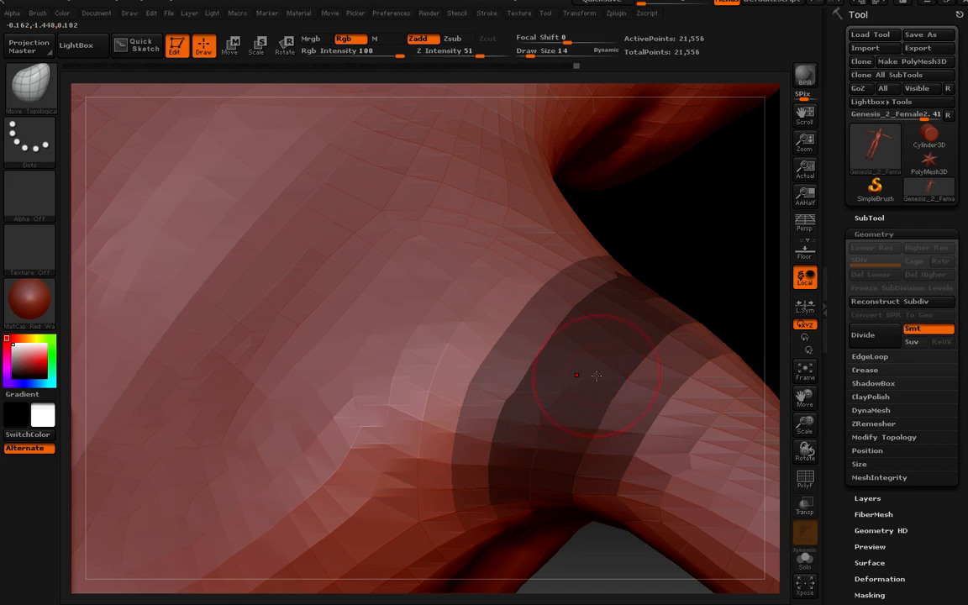
shift+right_drag(552, 410, 536, 361)
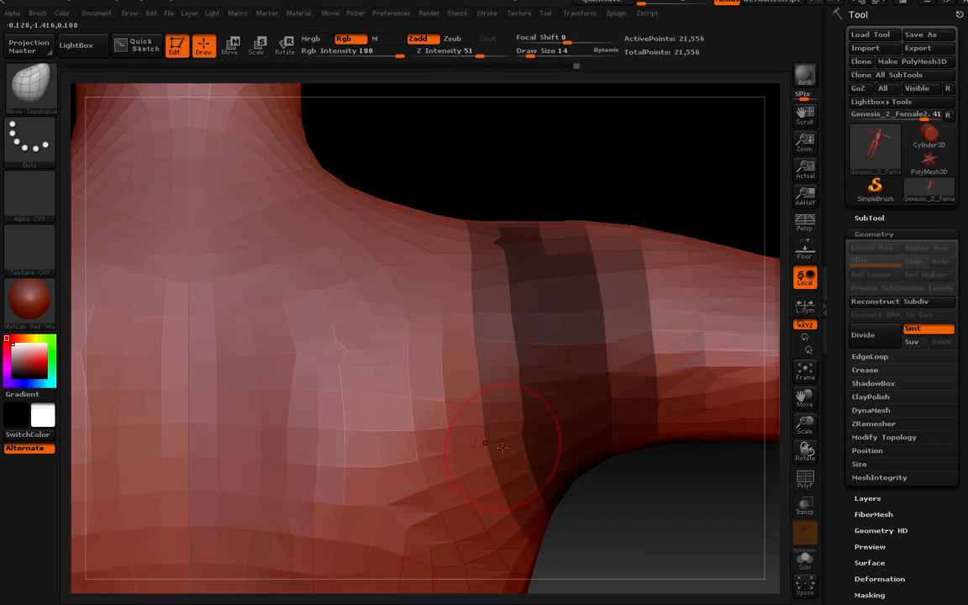
- Clear the shoulder mask and smooth the surface of the upper back behind the armpit
ctrl+drag(668, 502, 678, 528)
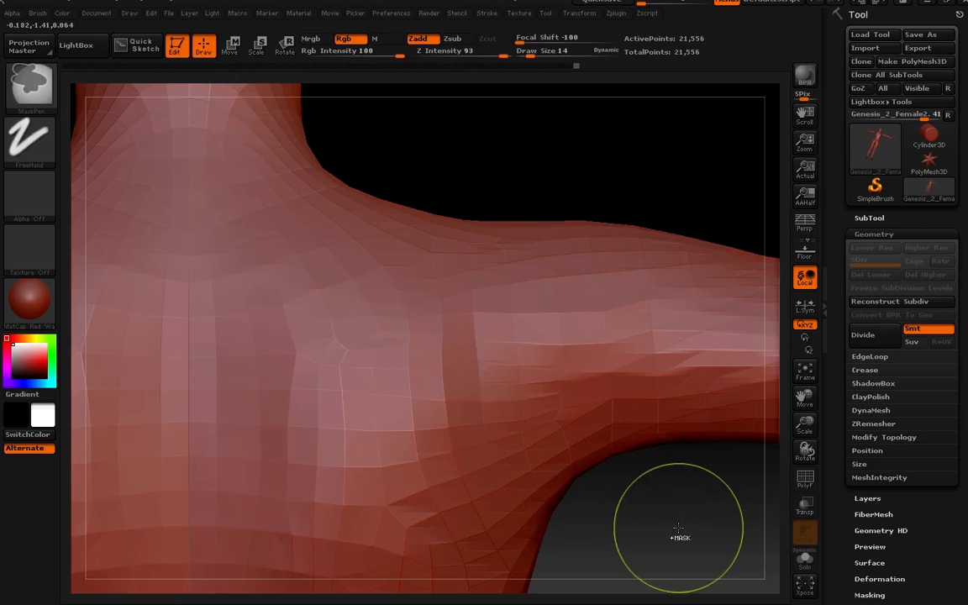
ctrl+right_drag(567, 517, 478, 418)
shift+drag(453, 430, 426, 502)
right_drag(496, 514, 475, 422)
mouse_move(479, 492)
right_down()
mouse_move(496, 529)
mouse_move(525, 370)
mouse_move(503, 319)
mouse_move(482, 346)
right_up()
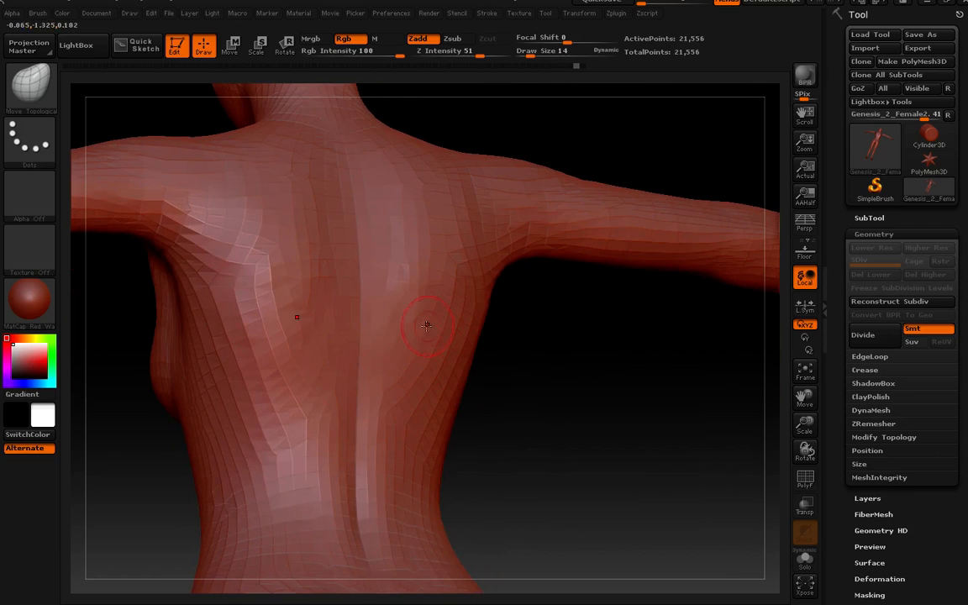
- Sculpt the shoulder blades and mid back with the Standard brush at Z intensity 10 and draw size 14
click(30, 81)
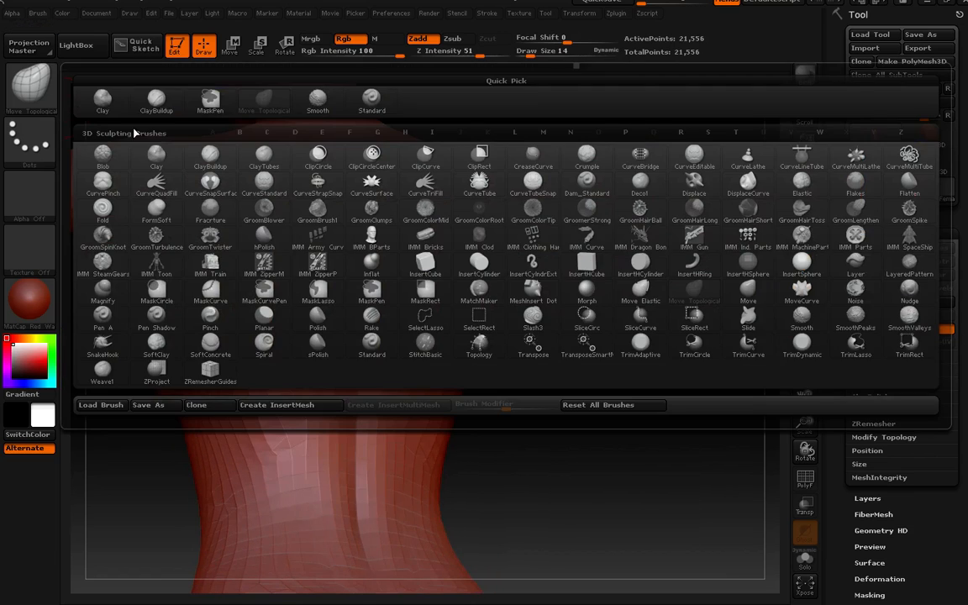
click(371, 100)
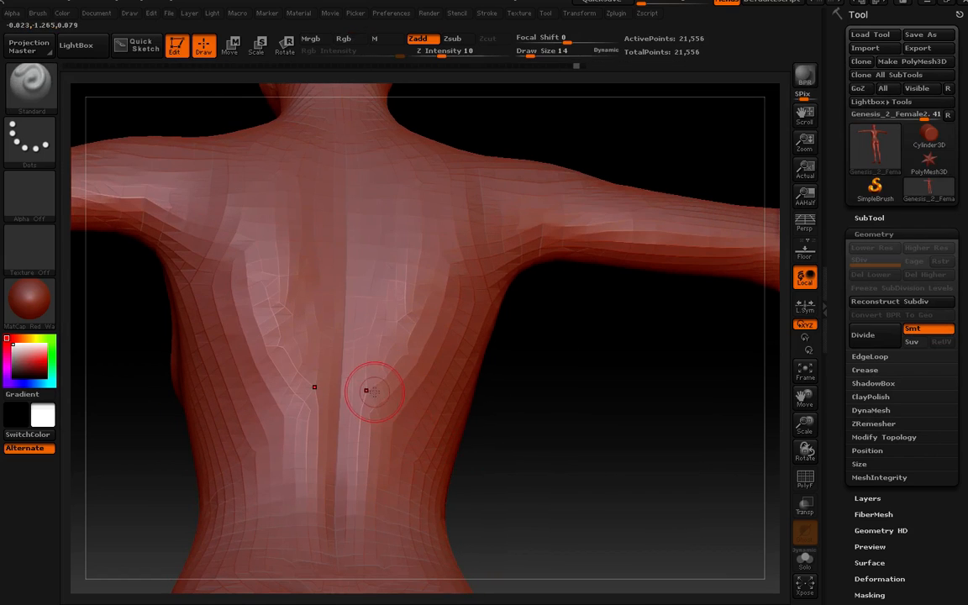
right_drag(439, 351, 433, 329)
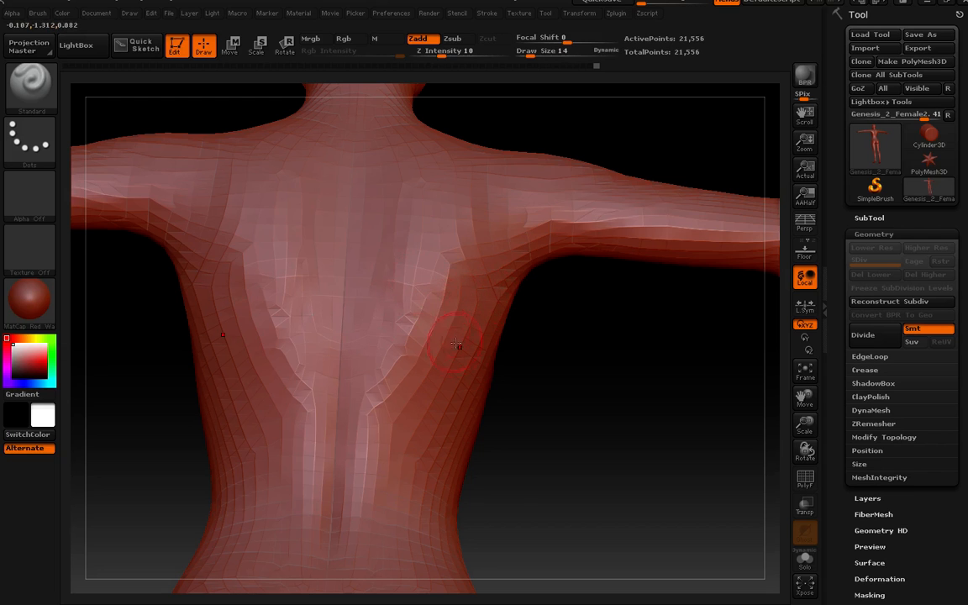
mouse_move(461, 345)
right_down()
mouse_move(476, 339)
mouse_move(455, 357)
mouse_move(443, 395)
mouse_move(531, 283)
right_up()
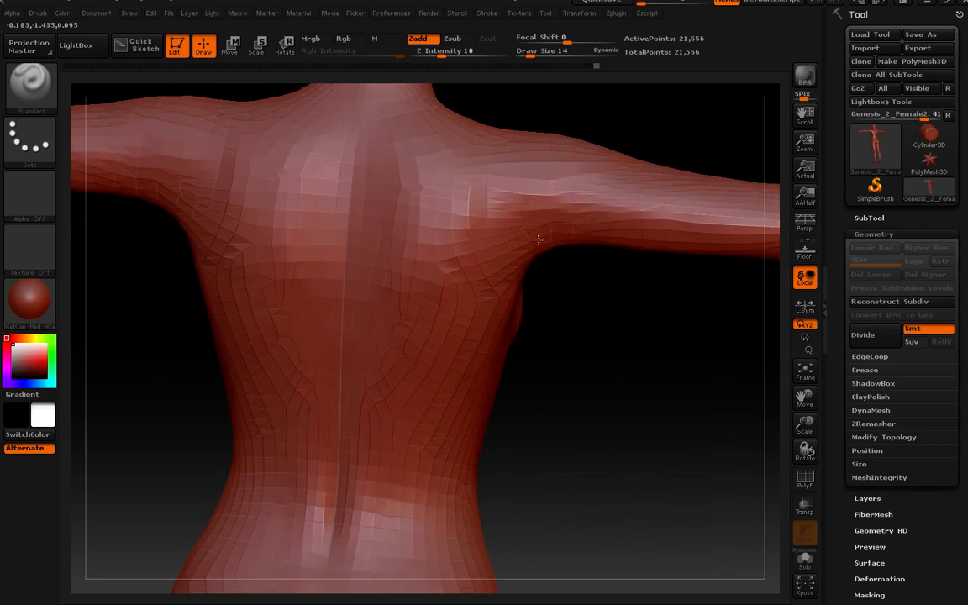
mouse_move(538, 241)
right_down()
mouse_move(520, 306)
mouse_move(493, 245)
right_up()
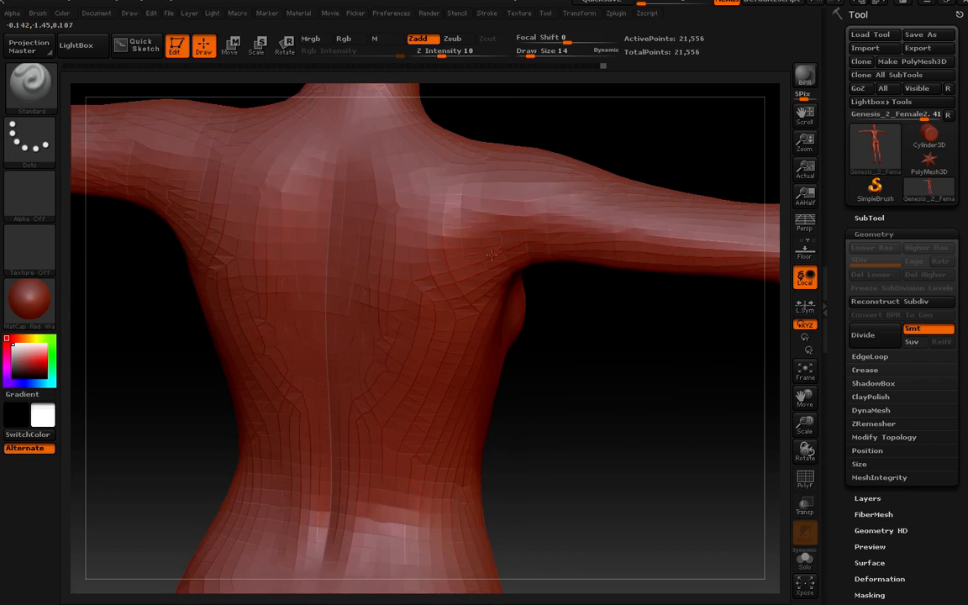
right_drag(530, 246, 508, 223)
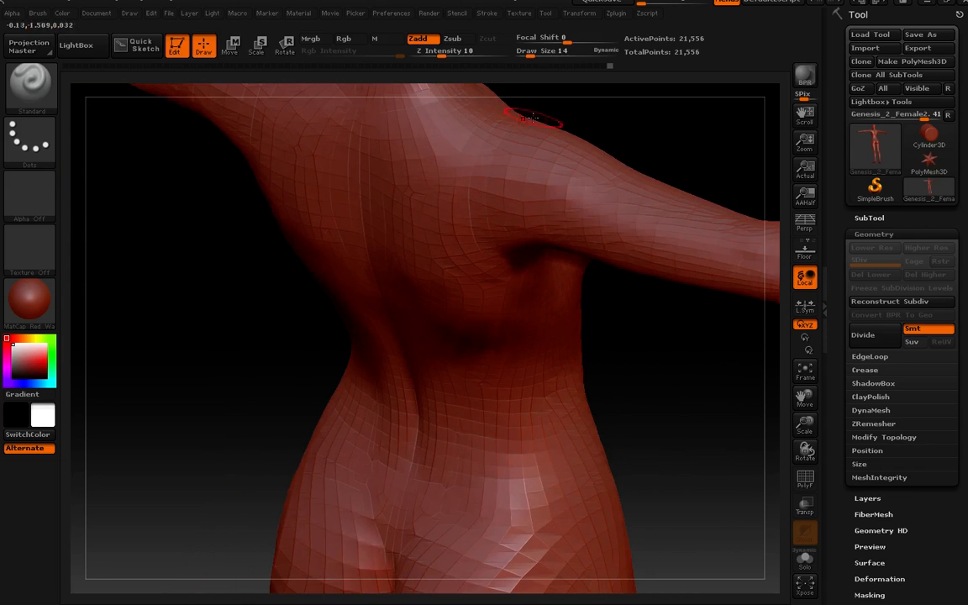
mouse_move(598, 190)
right_down()
mouse_move(579, 223)
mouse_move(577, 261)
mouse_move(602, 234)
mouse_move(523, 326)
right_up()
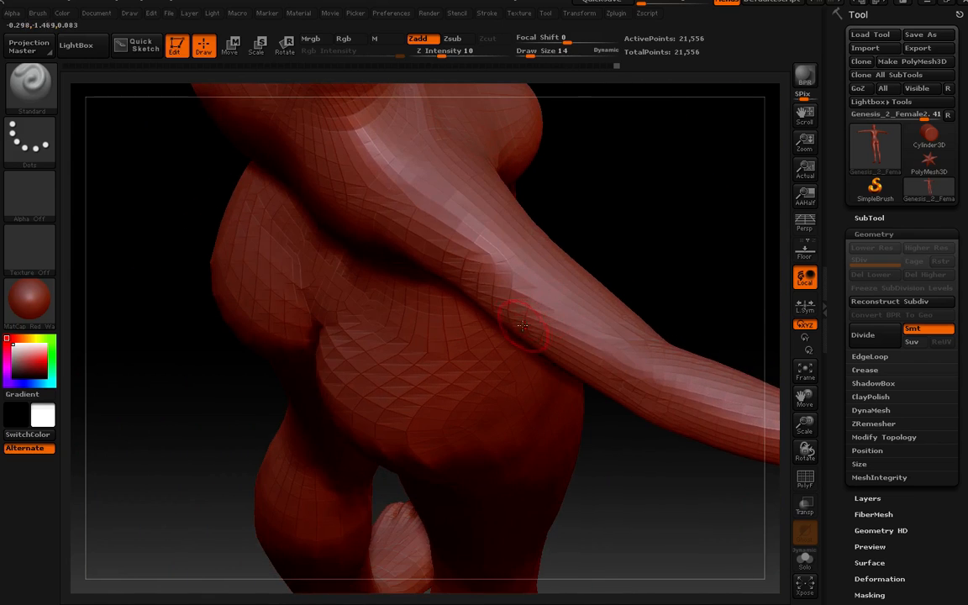
- Reshape the armpit and the underside of the upper arm from behind with the Move Topological brush at draw size 26
click(38, 77)
click(269, 105)
mouse_move(400, 184)
right_down()
mouse_move(549, 333)
mouse_move(510, 305)
mouse_move(483, 351)
mouse_move(499, 358)
right_up()
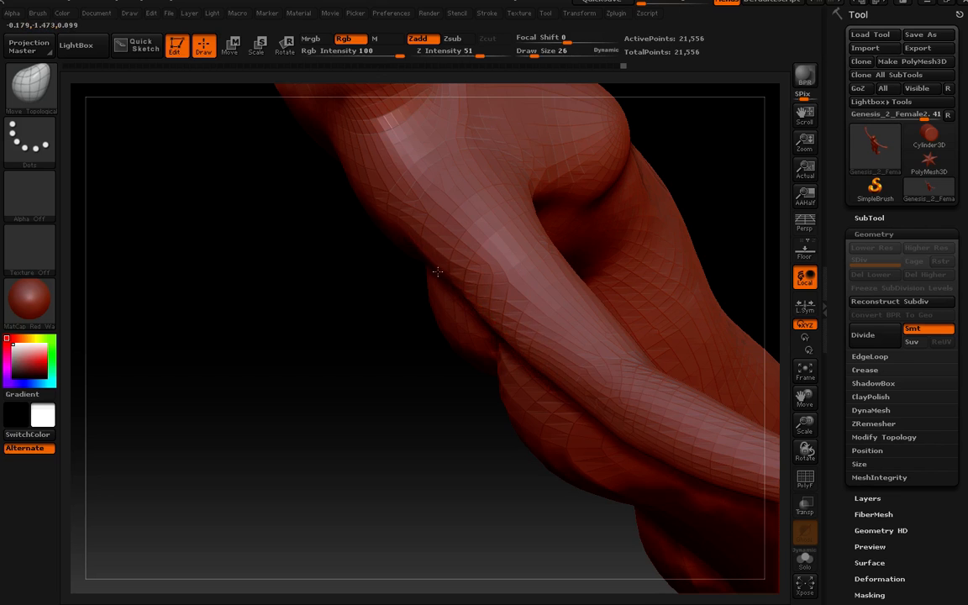
drag(436, 272, 589, 275)
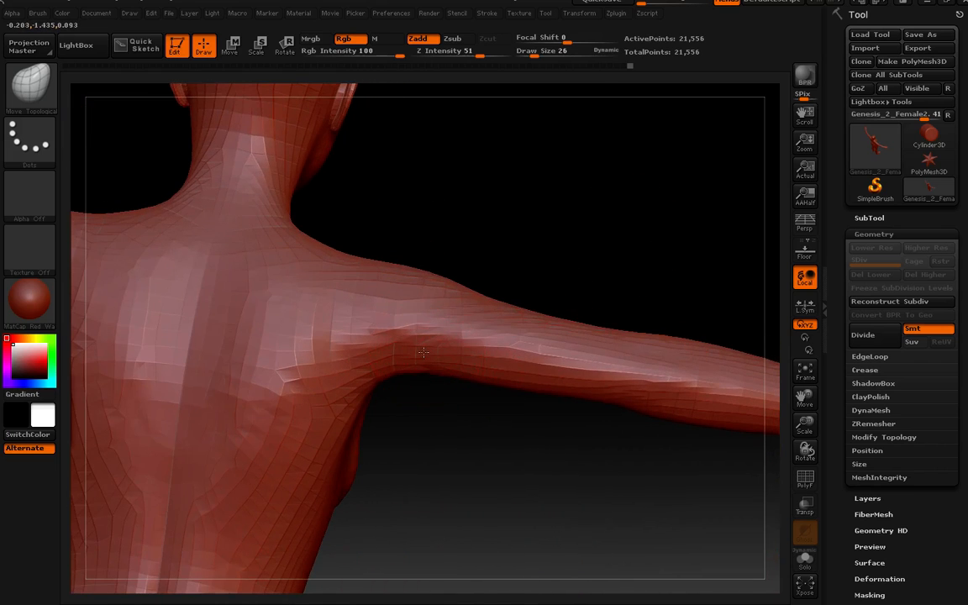
drag(421, 355, 427, 395)
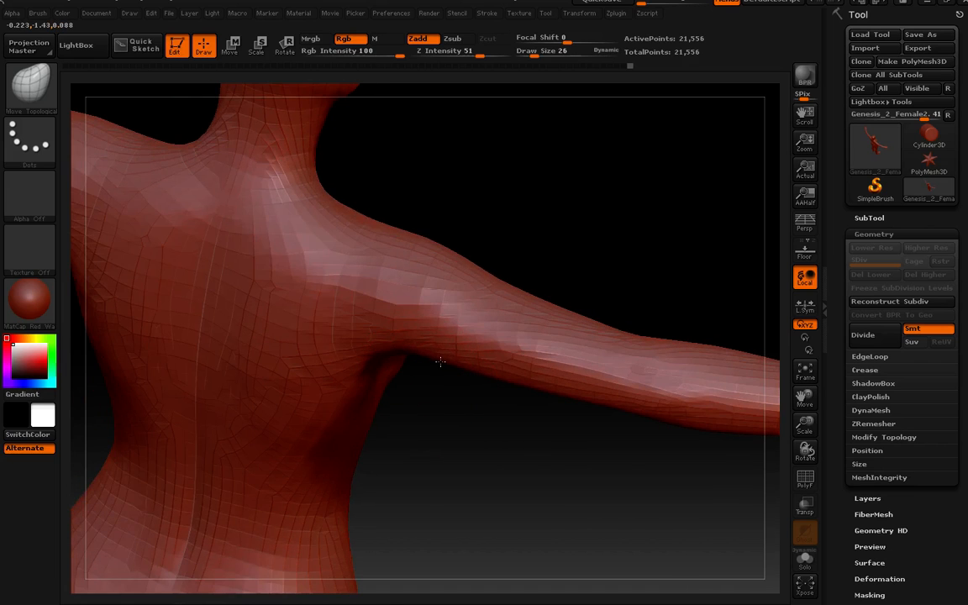
mouse_move(440, 361)
mouse_down()
mouse_move(518, 324)
mouse_move(488, 306)
mouse_up()
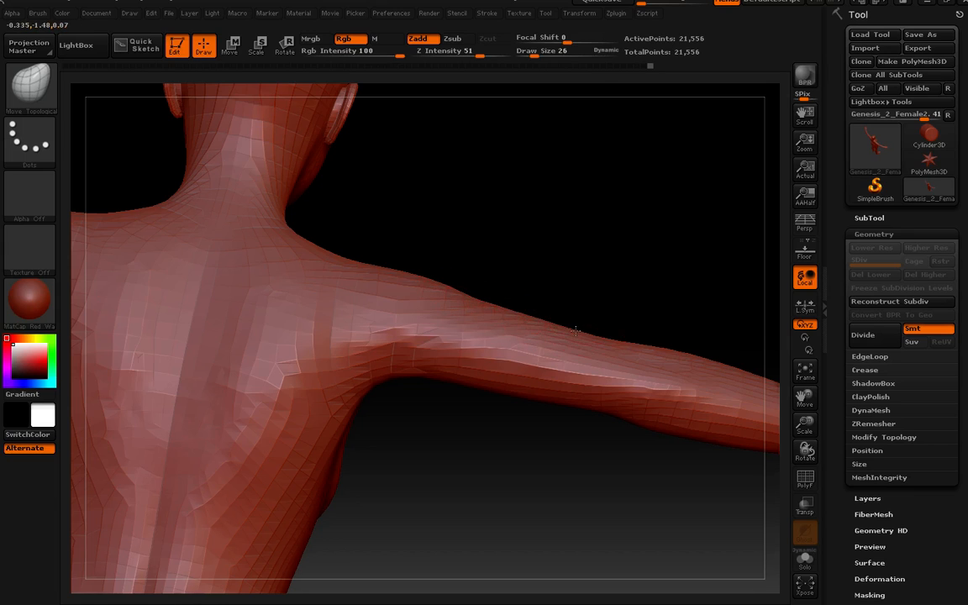
- Adjust the contour of the upper arm and front of the armpit with the Move Topological brush, reducing the draw size to 14
right_drag(576, 328, 583, 345)
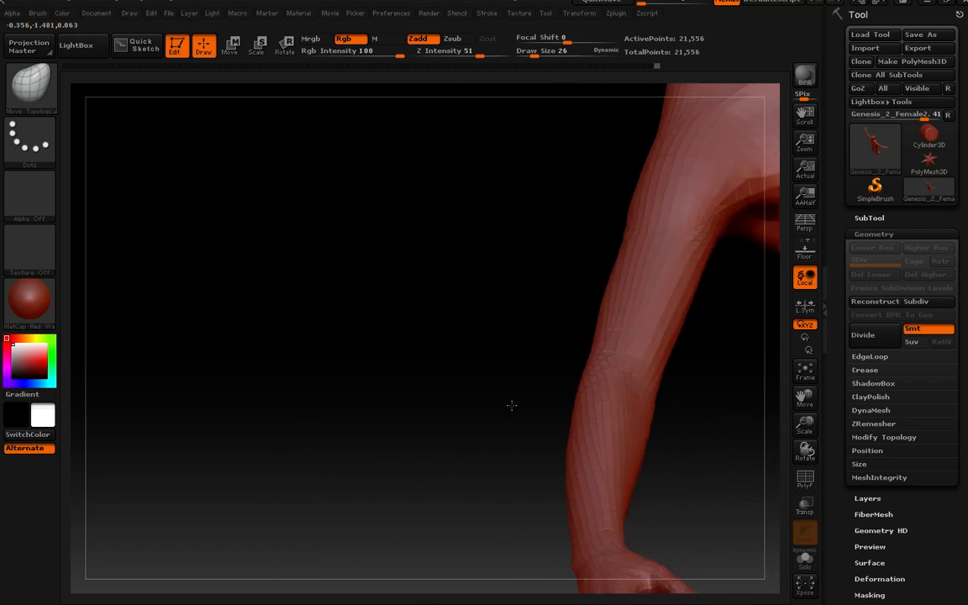
key(shift)
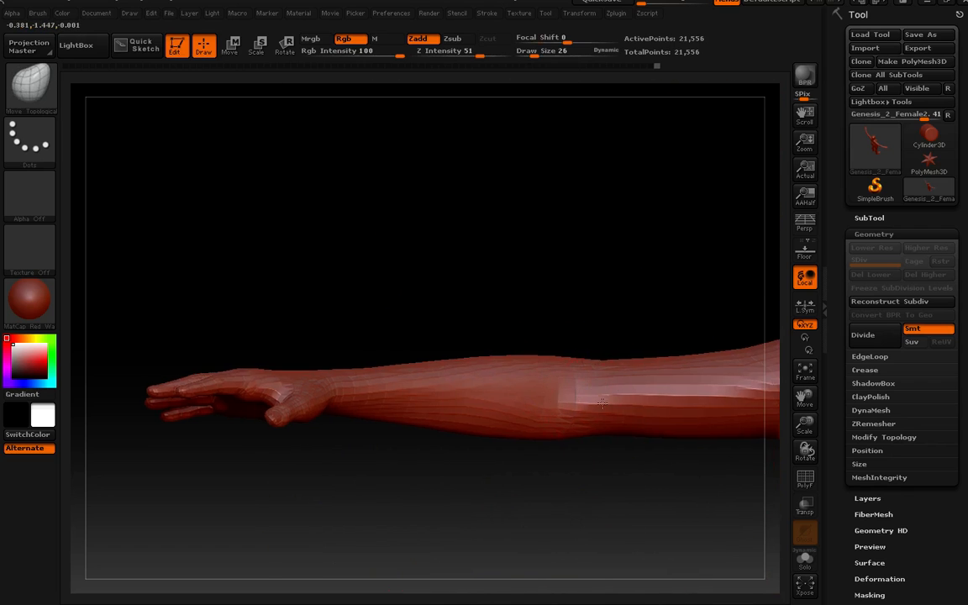
mouse_move(723, 487)
alt+mouse_down()
mouse_move(521, 402)
mouse_move(524, 359)
mouse_move(508, 339)
mouse_move(461, 338)
alt+mouse_up()
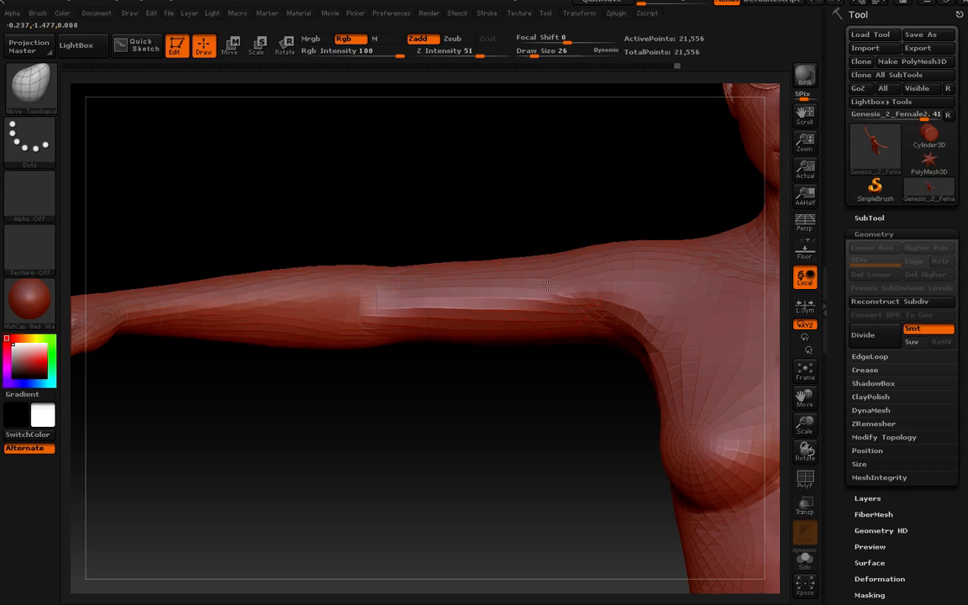
drag(663, 411, 552, 423)
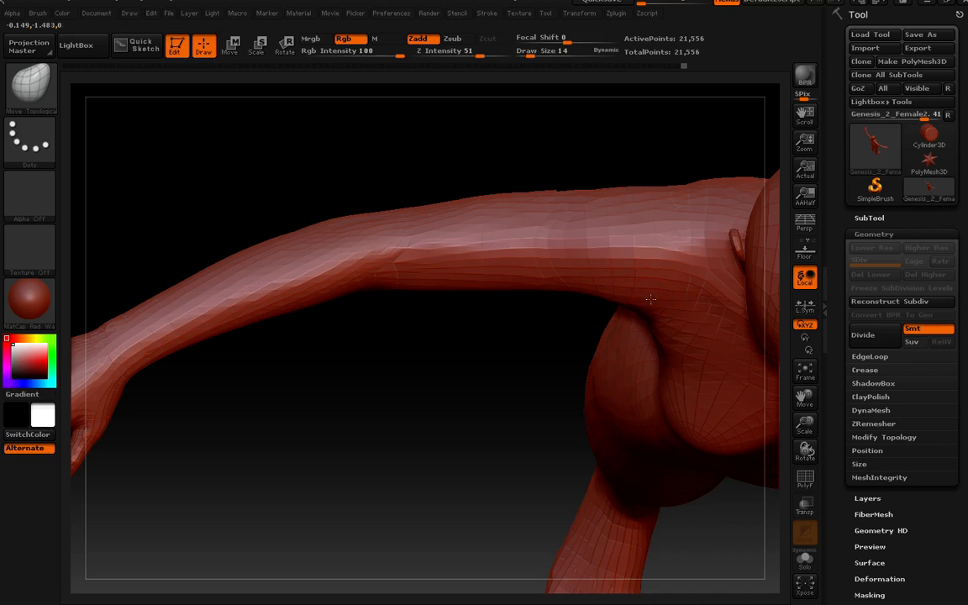
mouse_move(639, 317)
mouse_down()
mouse_move(632, 283)
mouse_move(652, 272)
mouse_move(624, 268)
mouse_move(505, 385)
mouse_move(487, 432)
mouse_move(537, 387)
mouse_move(538, 345)
mouse_move(497, 292)
mouse_move(524, 298)
mouse_move(538, 315)
mouse_move(538, 335)
mouse_move(509, 313)
mouse_up()
- Sculpt the front of the shoulder and the armpit fold with the Standard brush at Z intensity 10 and draw size 6
click(28, 90)
click(372, 99)
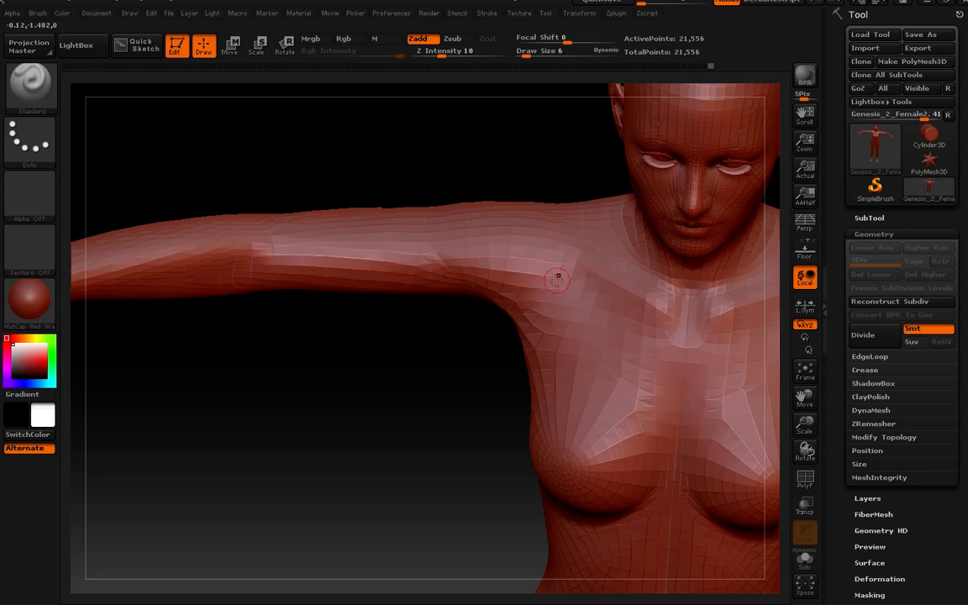
mouse_move(521, 285)
right_down()
mouse_move(537, 321)
mouse_move(543, 288)
right_up()
right_drag(566, 225, 541, 380)
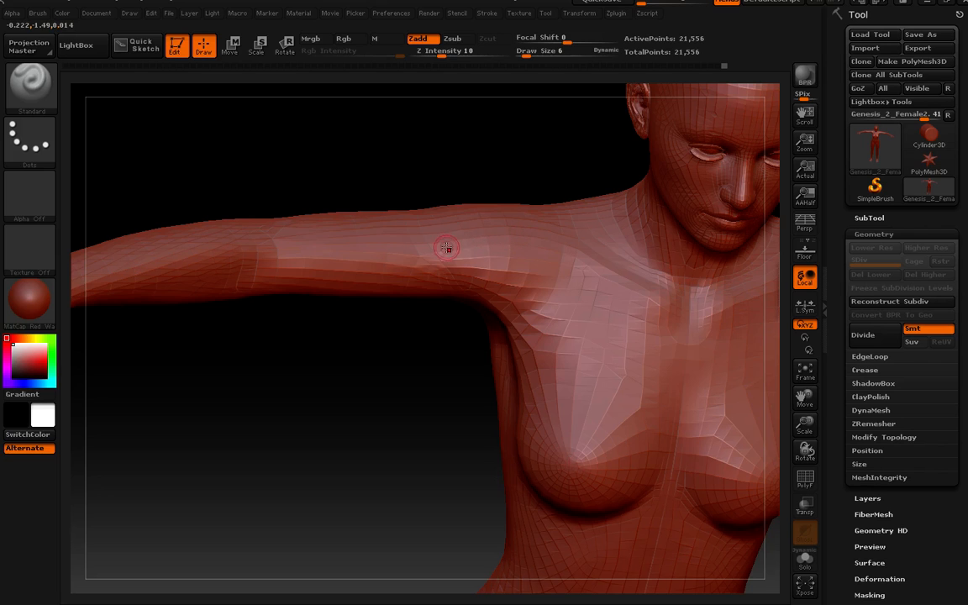
mouse_move(587, 319)
right_down()
mouse_move(631, 334)
mouse_move(618, 311)
right_up()
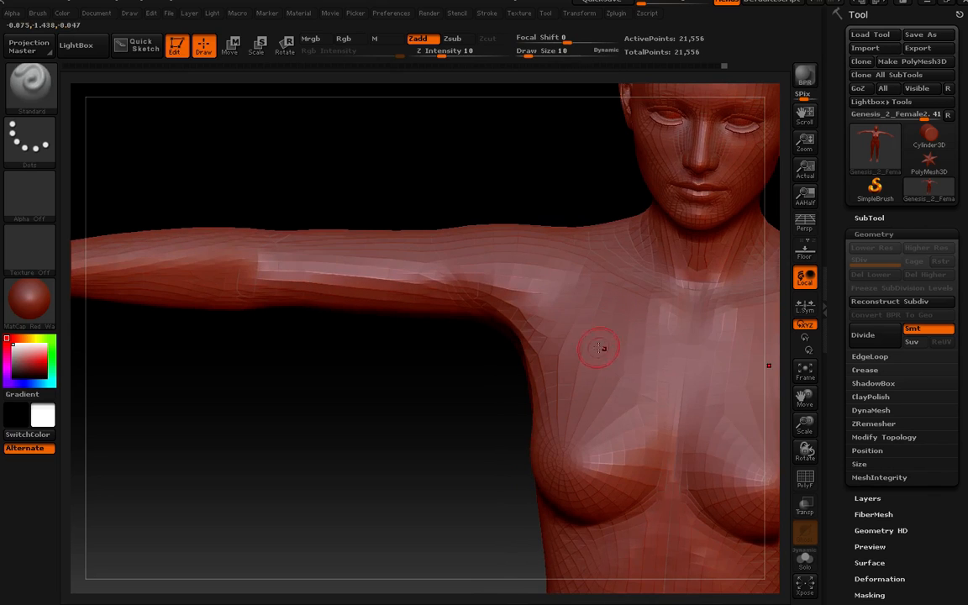
- Refine the upper chest above the breast with the Standard brush at draw size 18
key(bracketright)
right_drag(578, 368, 590, 367)
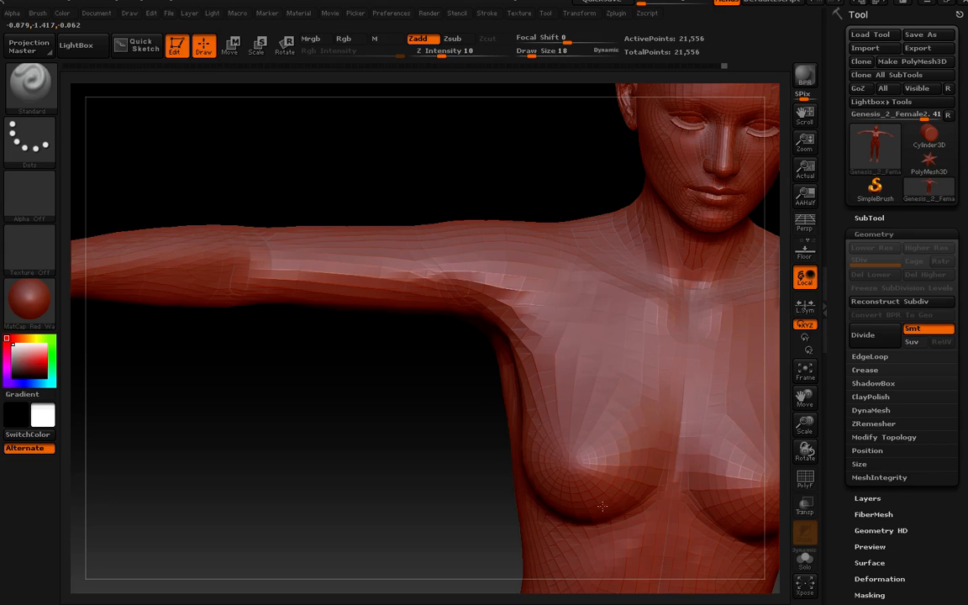
drag(602, 506, 636, 504)
- Try Standard brush strokes at Z intensity 37 on the chest above the breasts, undoing them
drag(442, 56, 472, 58)
mouse_move(604, 338)
mouse_down()
mouse_move(624, 399)
mouse_move(620, 465)
mouse_up()
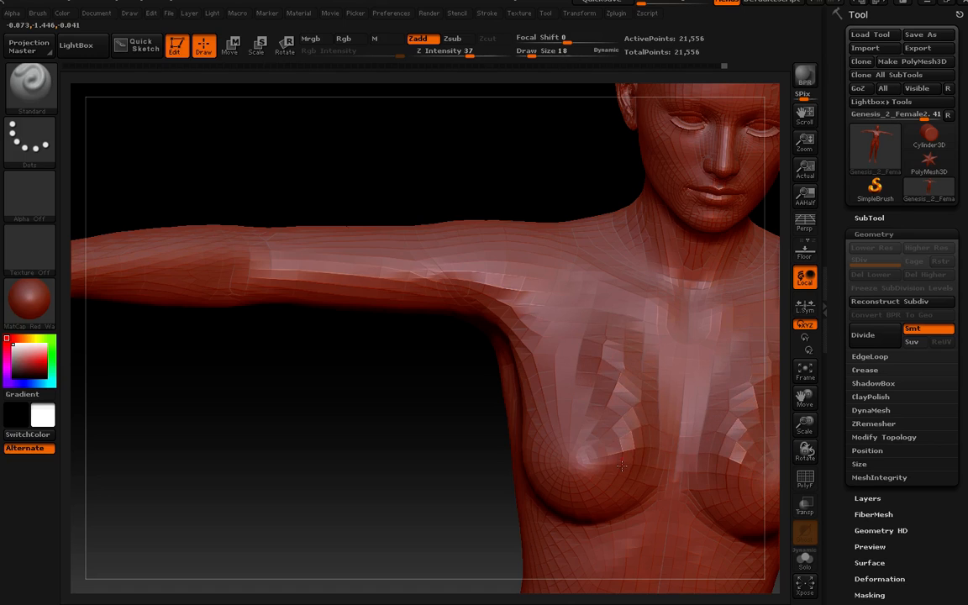
key(ctrl+z)
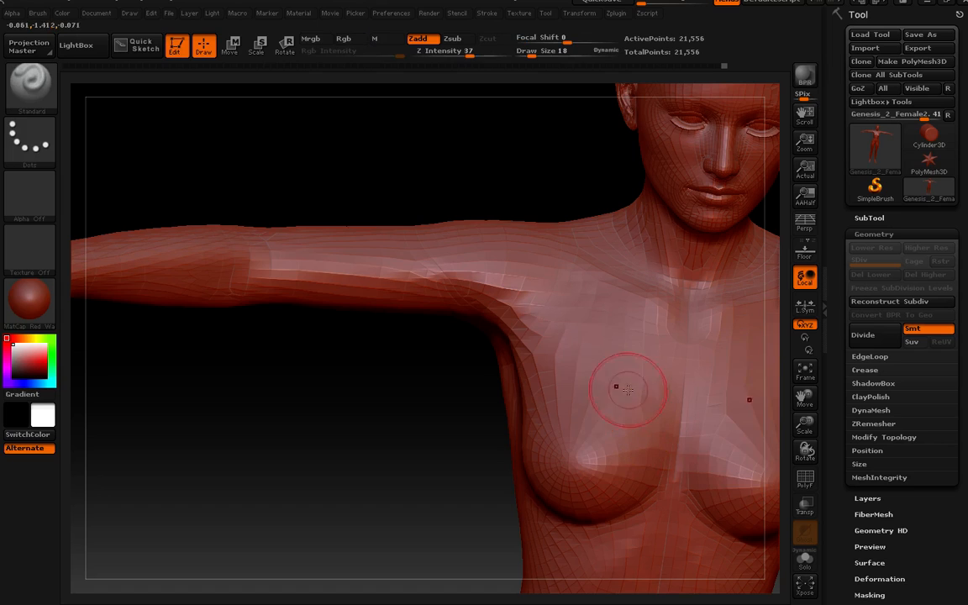
mouse_move(619, 345)
mouse_down()
mouse_move(609, 461)
mouse_move(664, 459)
mouse_up()
key(ctrl+z)
drag(606, 313, 626, 568)
key(ctrl+z)
shift+drag(630, 430, 578, 307)
key(ctrl+z)
mouse_move(632, 411)
mouse_down()
mouse_move(647, 449)
mouse_move(618, 366)
mouse_up()
key(ctrl+z)
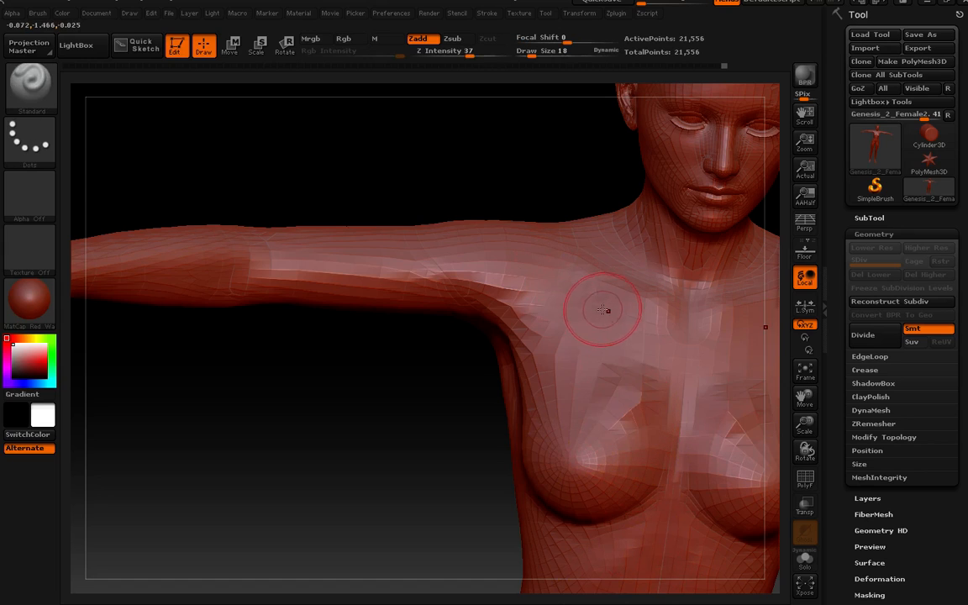
key(ctrl+z)
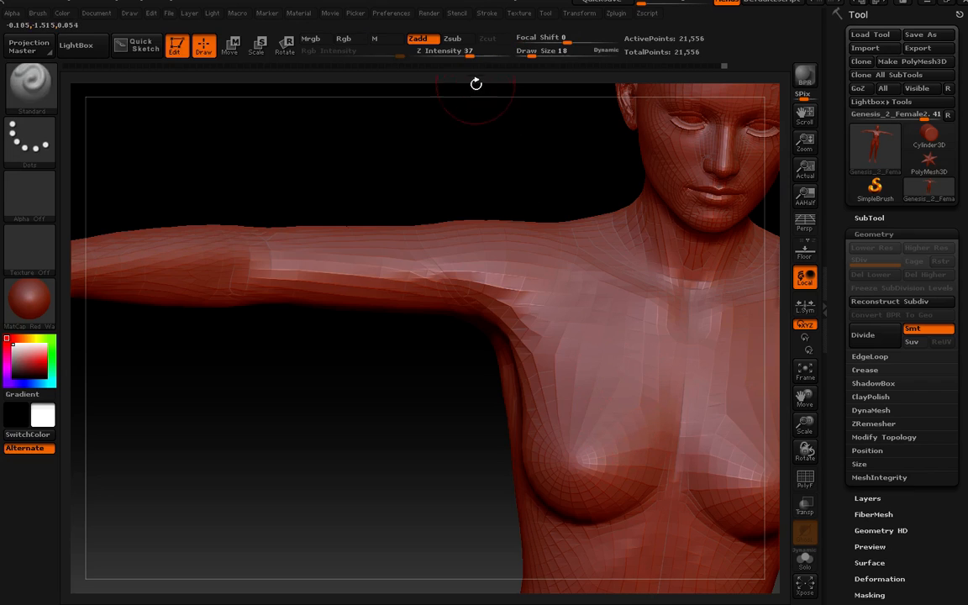
- Set the Standard brush's Z intensity to 12 and switch to the ClayBuildup brush
drag(471, 54, 465, 56)
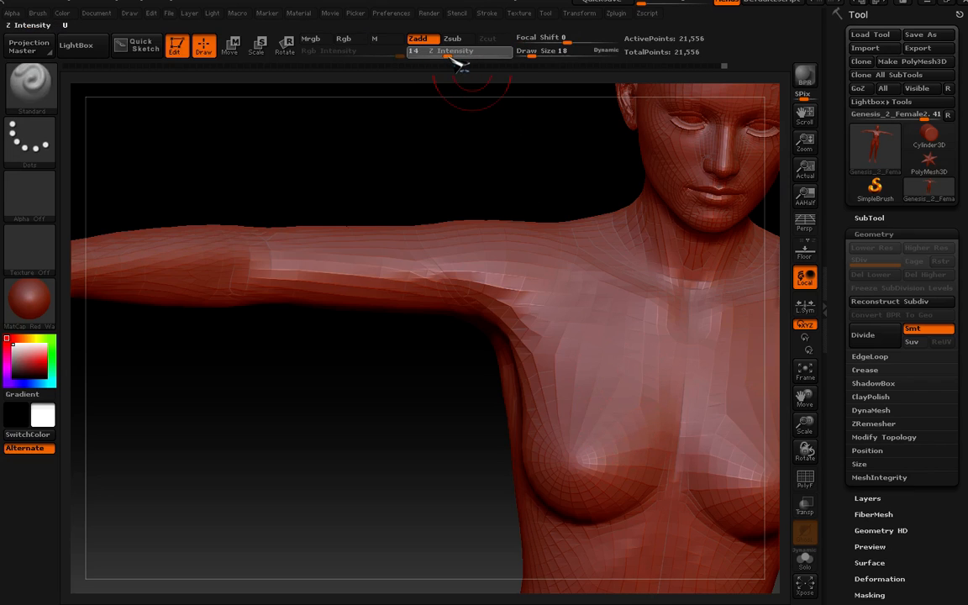
click(36, 90)
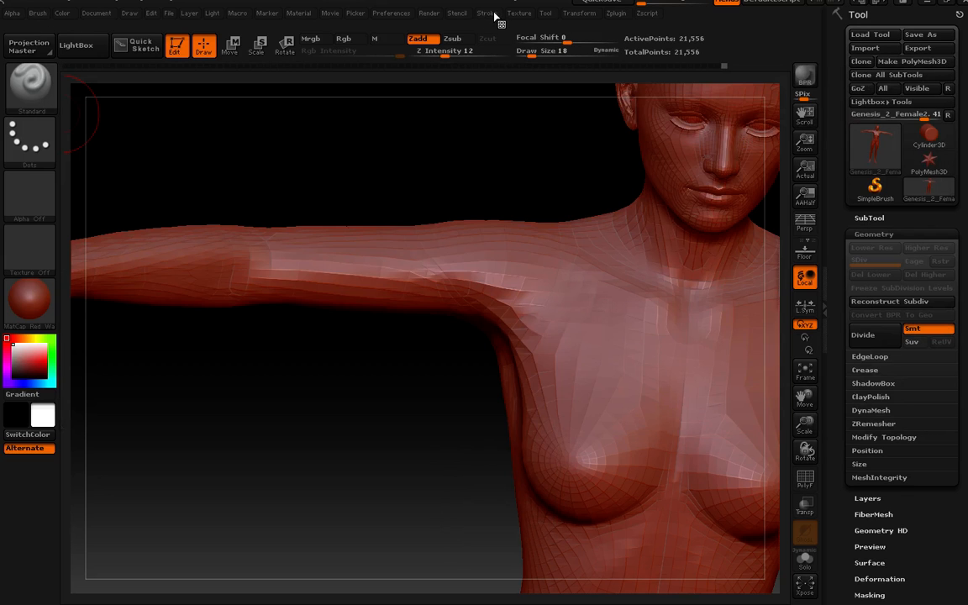
click(30, 79)
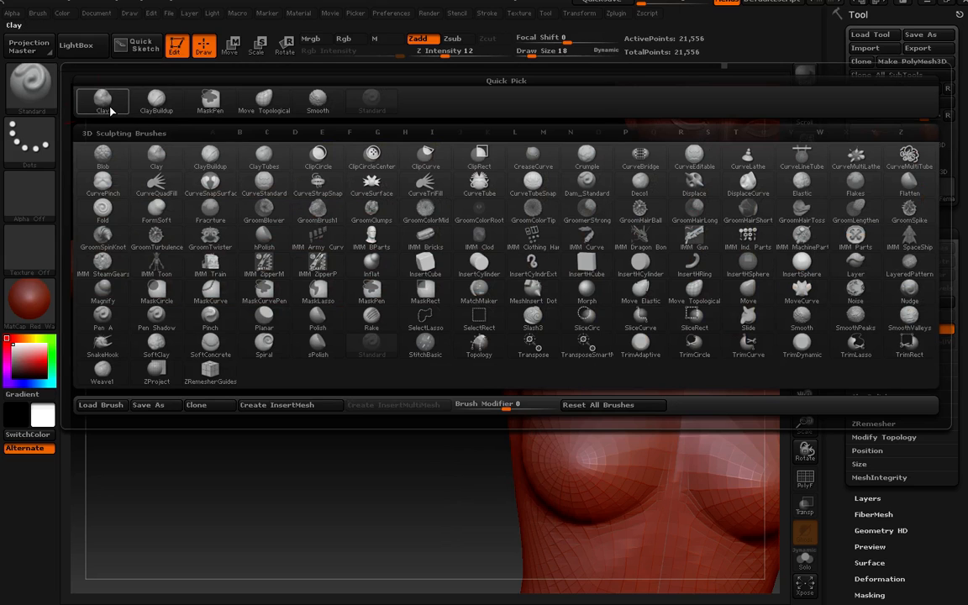
click(156, 99)
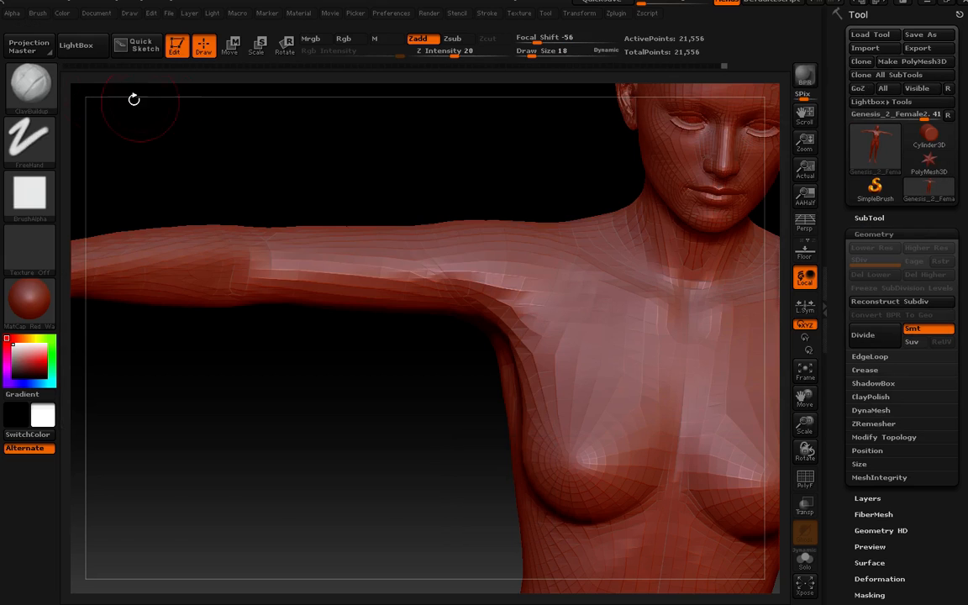
- Reshape the side of the torso and the waist with the Move Topological brush at draw size 18
click(43, 82)
click(271, 108)
drag(275, 109, 367, 262)
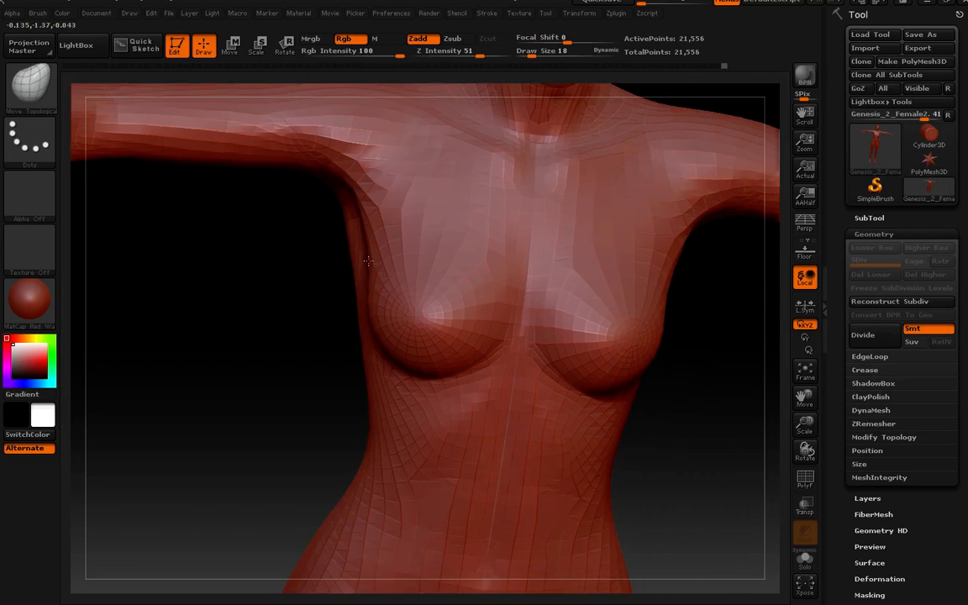
alt+drag(664, 496, 454, 246)
drag(436, 319, 472, 323)
mouse_move(514, 388)
mouse_down()
mouse_move(479, 382)
mouse_move(509, 369)
mouse_up()
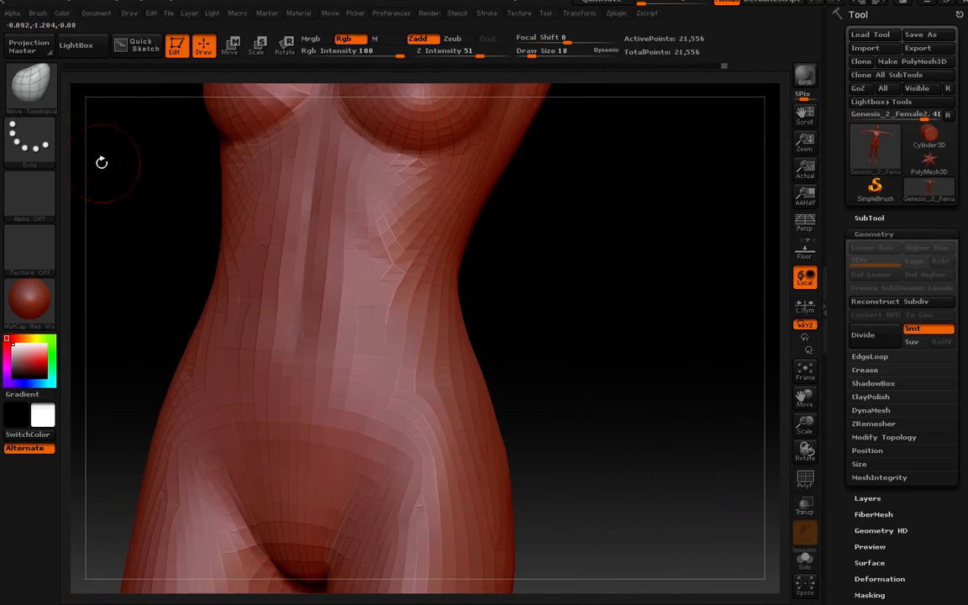
- Sculpt the lower abdomen and groin creases with the Standard brush at Z intensity 12 and draw size 14
click(30, 82)
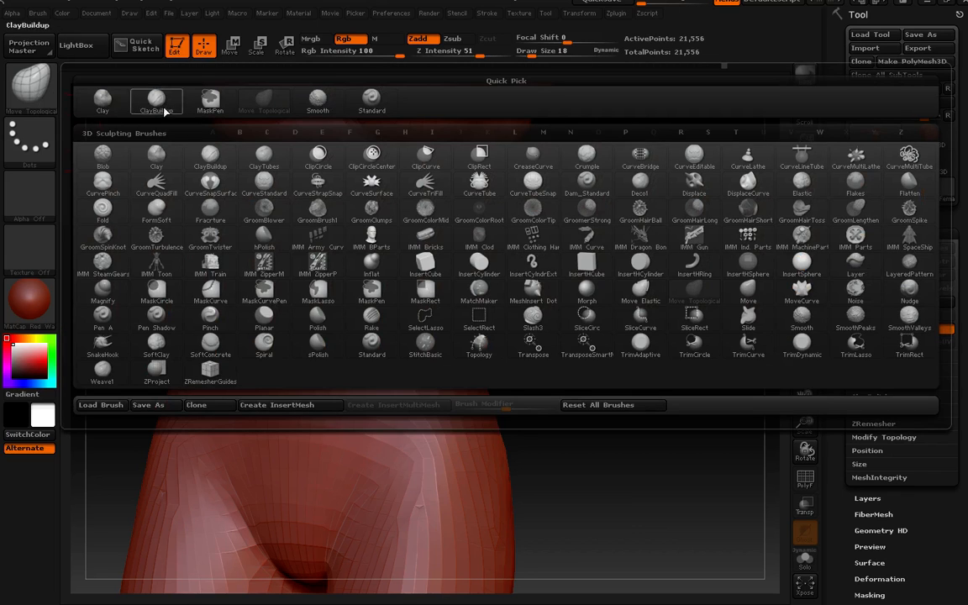
click(371, 99)
drag(346, 392, 326, 460)
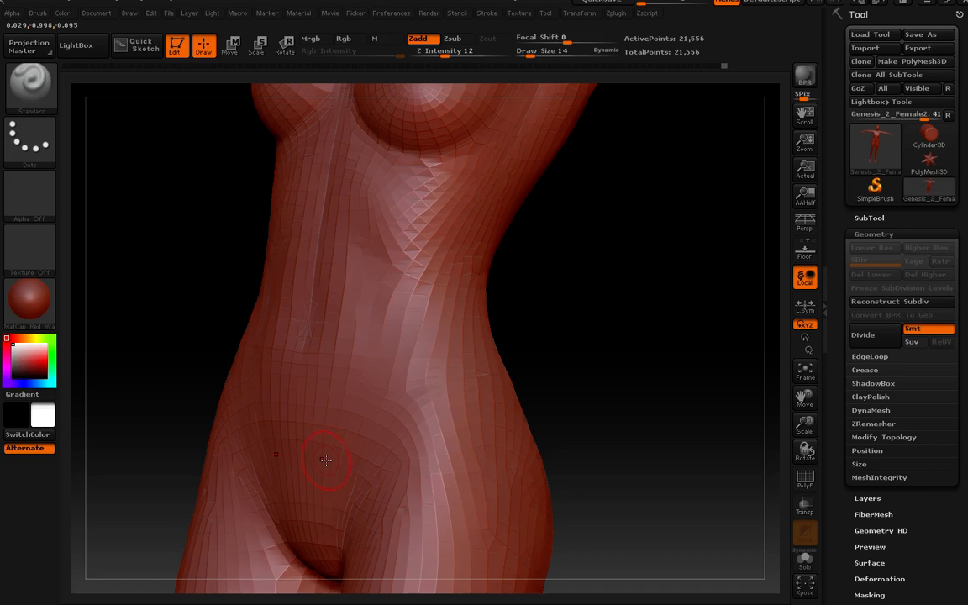
drag(326, 460, 451, 387)
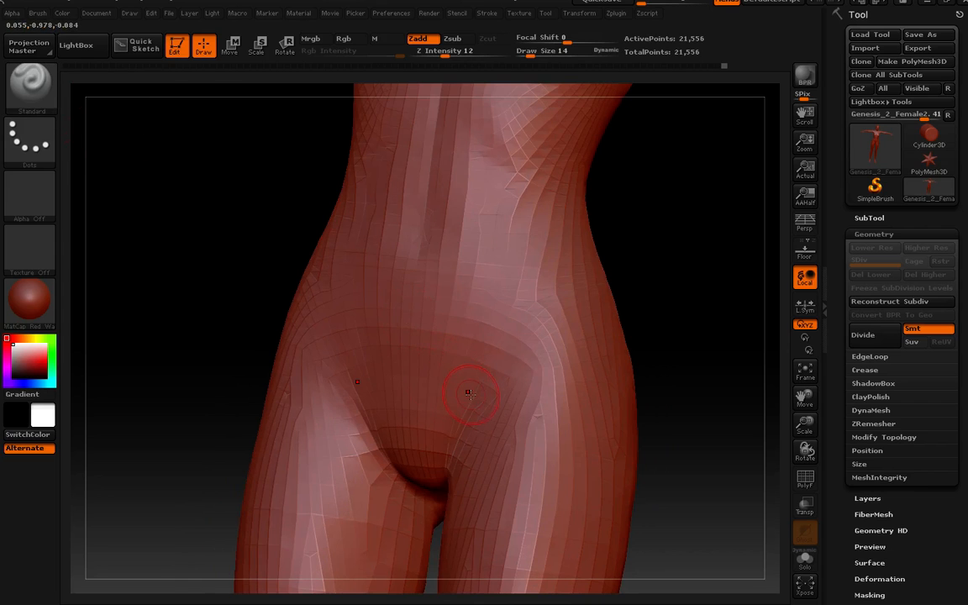
right_drag(468, 392, 454, 356)
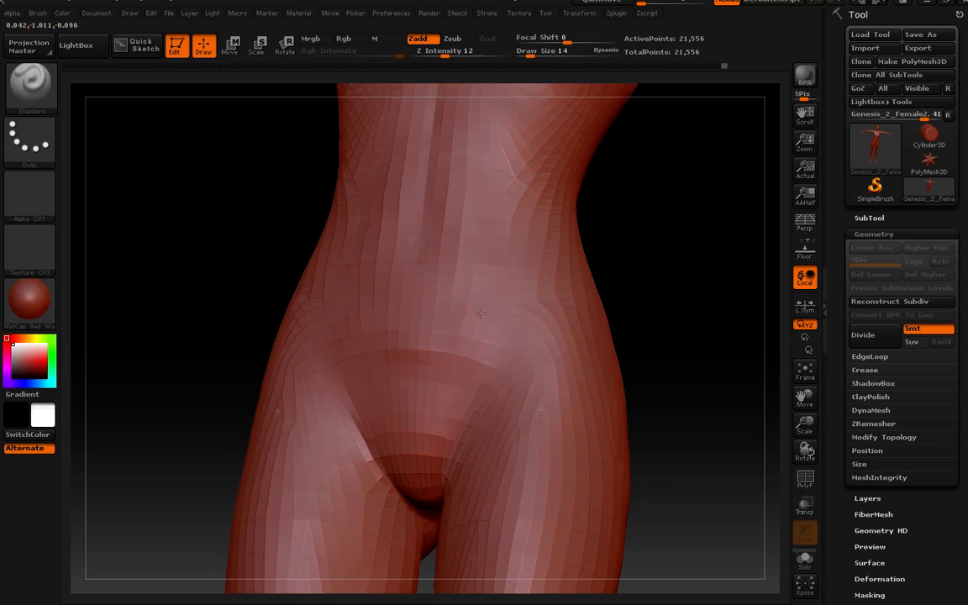
- Sculpt the hip bones and the sides of the pelvis with the Standard brush at draw size 14
mouse_move(544, 324)
right_down()
mouse_move(517, 312)
mouse_move(527, 305)
right_up()
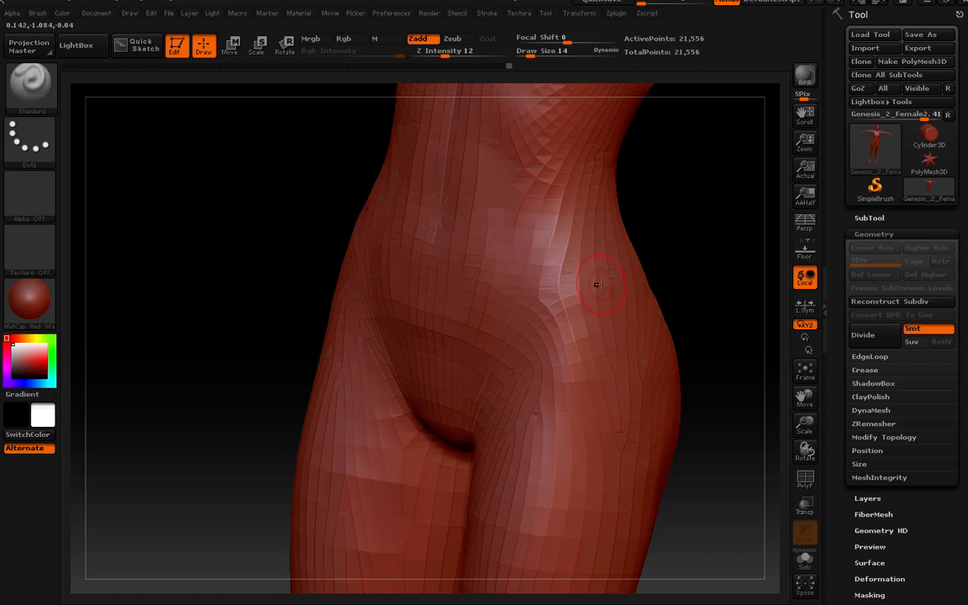
mouse_move(557, 288)
right_down()
mouse_move(586, 335)
mouse_move(590, 284)
right_up()
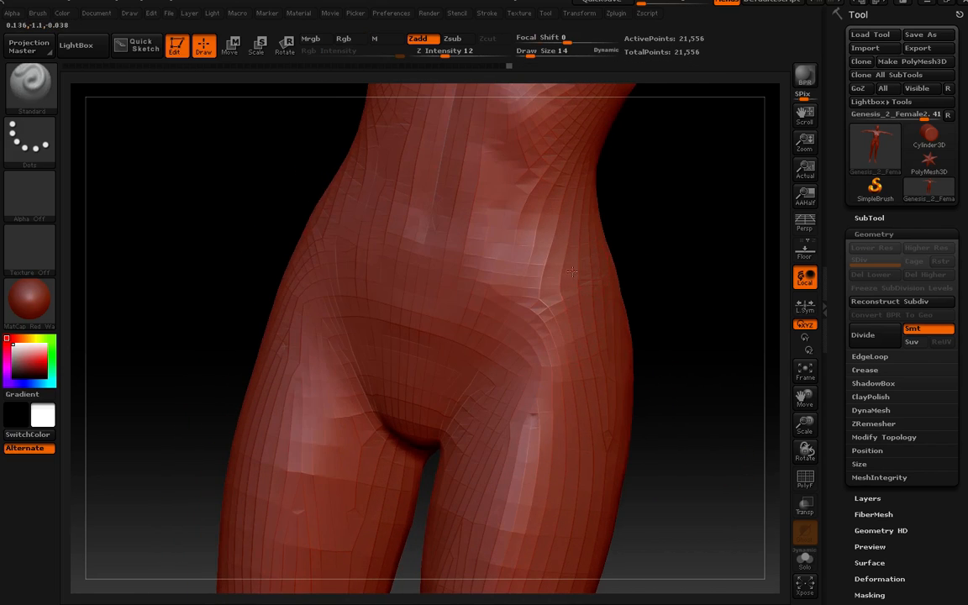
right_drag(518, 318, 500, 312)
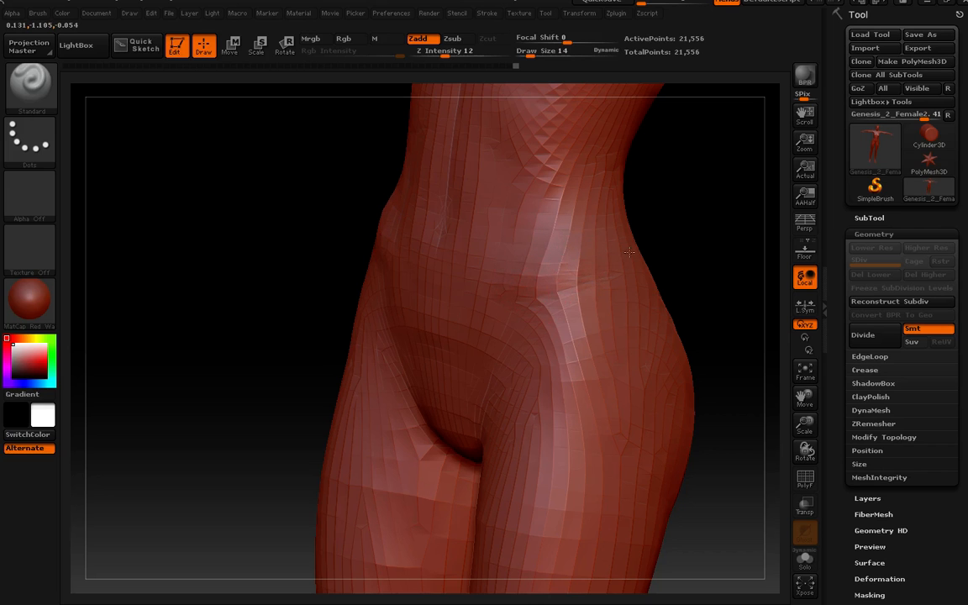
right_drag(643, 250, 521, 301)
mouse_move(485, 337)
right_down()
mouse_move(498, 367)
mouse_move(507, 320)
mouse_move(436, 369)
right_up()
- Smooth and refine the lower belly between the groin creases
key(shift)
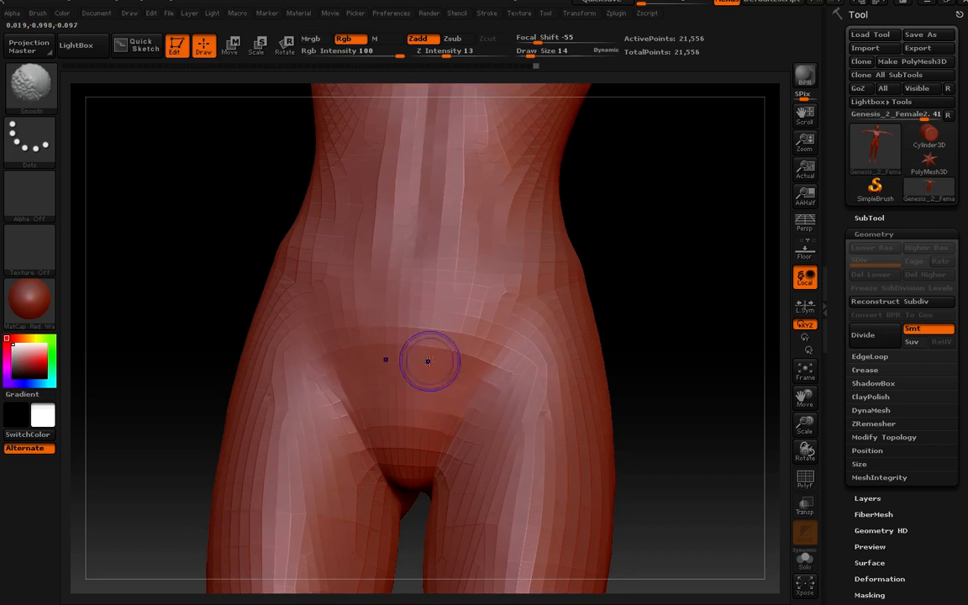
mouse_move(428, 361)
right_down()
mouse_move(485, 375)
mouse_move(445, 335)
right_up()
mouse_move(455, 383)
right_down()
mouse_move(512, 382)
mouse_move(452, 385)
right_up()
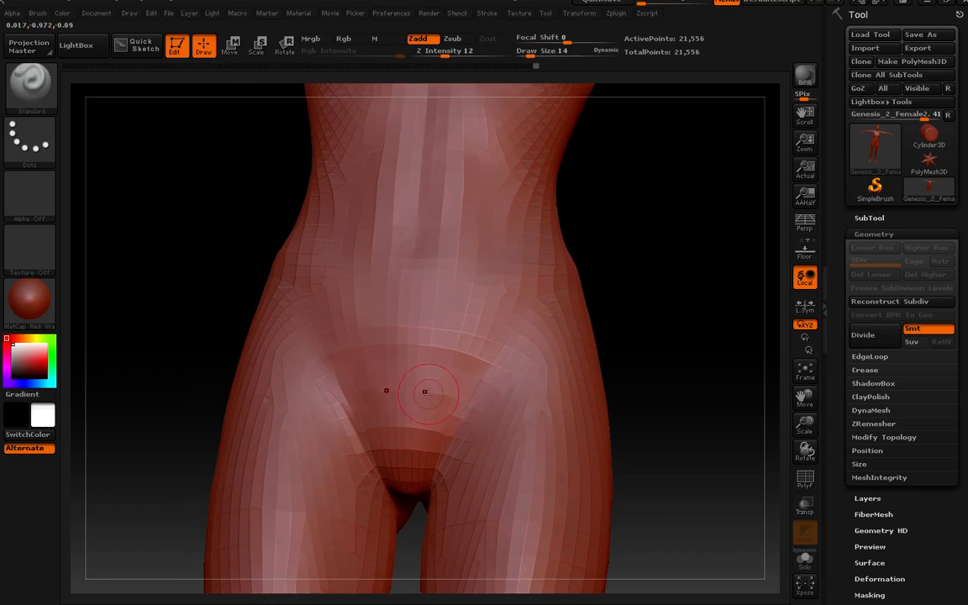
mouse_move(396, 354)
right_down()
mouse_move(509, 392)
mouse_move(485, 395)
right_up()
shift+drag(424, 326, 466, 356)
- Sculpt and smooth the abdomen around the navel and toward the waist with the Standard brush at Z intensity 12
mouse_move(492, 386)
right_down()
mouse_move(505, 388)
mouse_move(504, 433)
mouse_move(406, 294)
right_up()
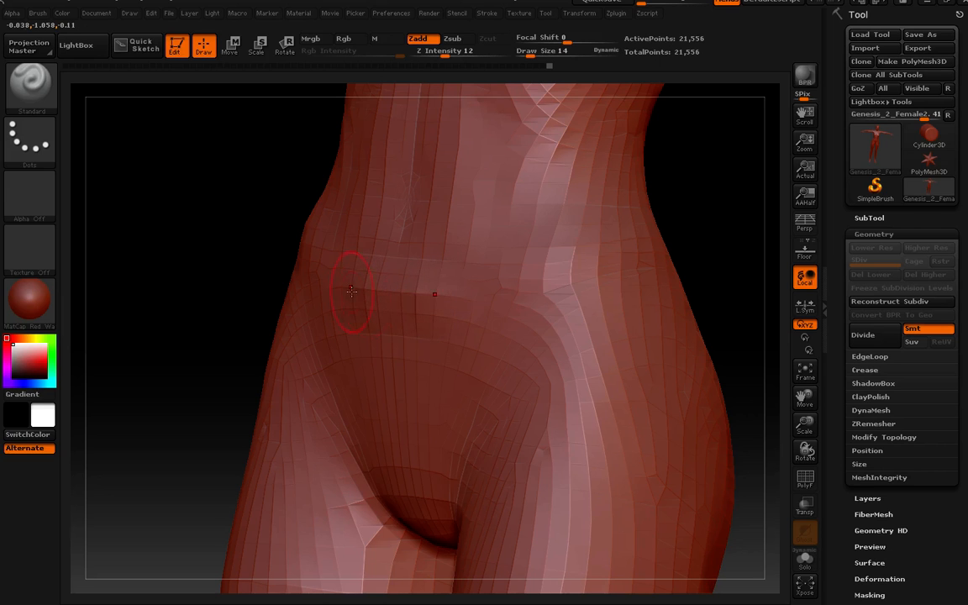
mouse_move(350, 291)
right_down()
mouse_move(420, 309)
mouse_move(417, 298)
right_up()
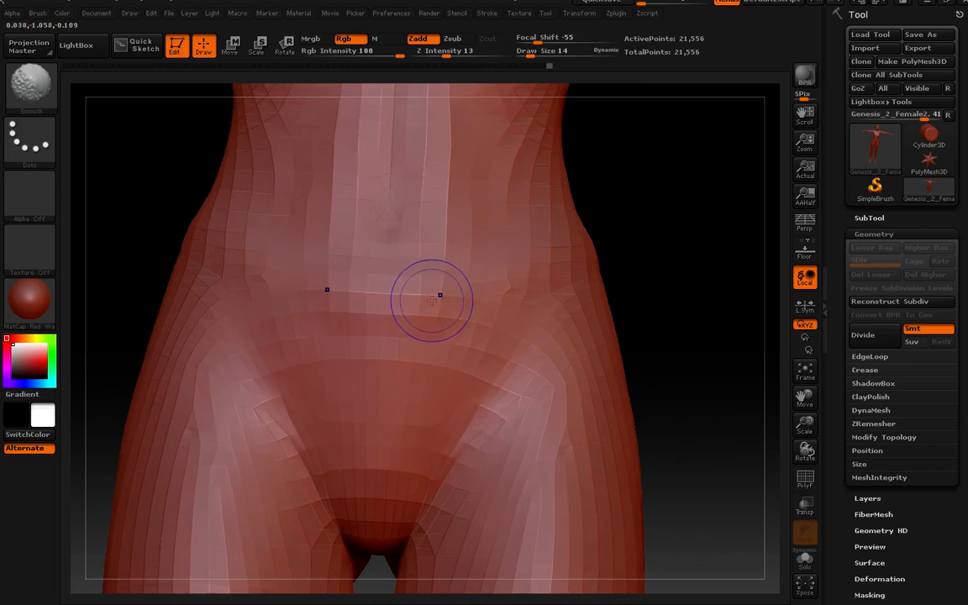
mouse_move(470, 341)
right_down()
mouse_move(476, 308)
mouse_move(479, 436)
mouse_move(481, 388)
right_up()
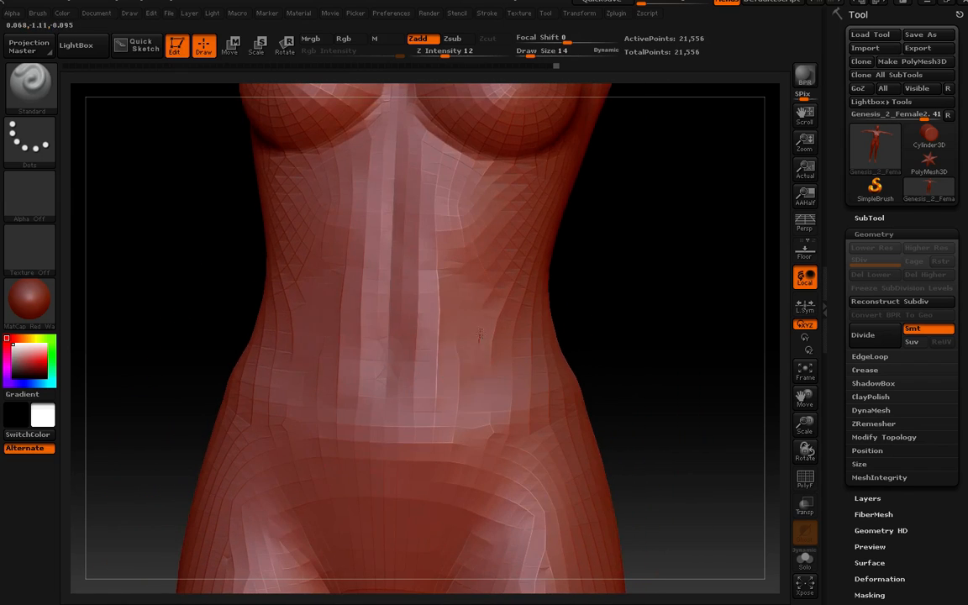
right_drag(524, 393, 487, 407)
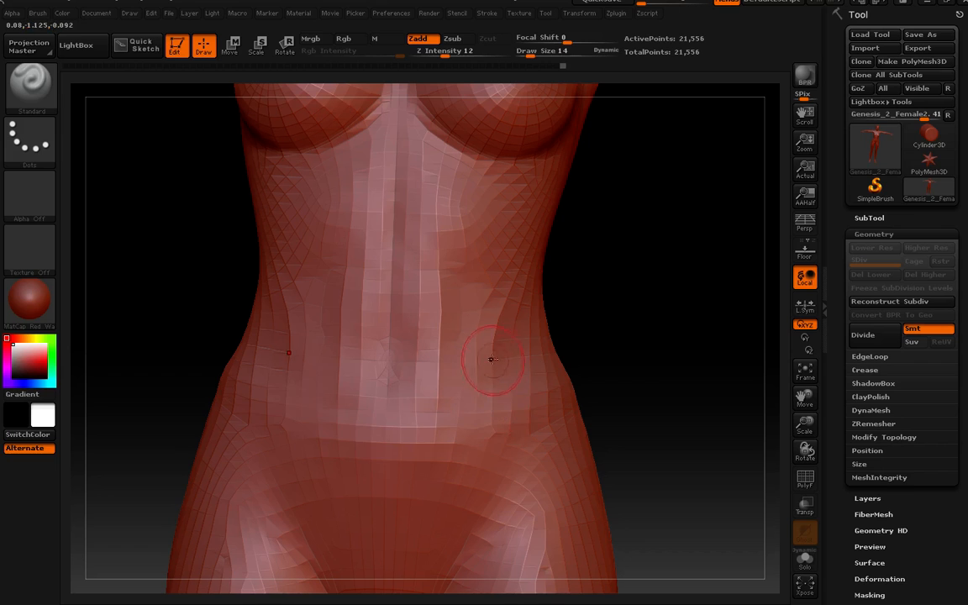
- Sculpt the outer edges of the abdominal muscles beside the navel with the Standard brush at draw size 14
right_drag(492, 359, 475, 415)
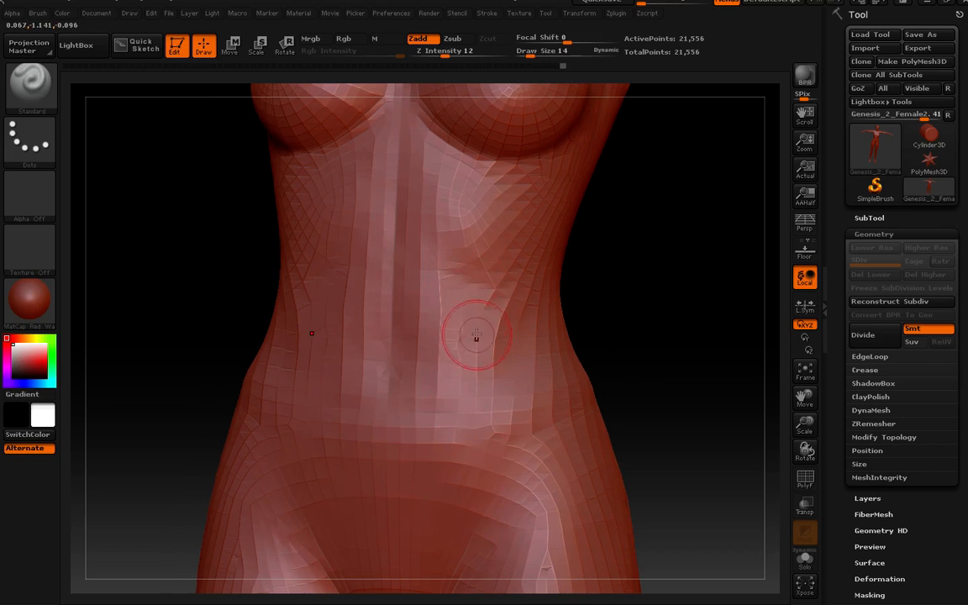
right_drag(476, 322, 494, 355)
right_drag(496, 396, 488, 406)
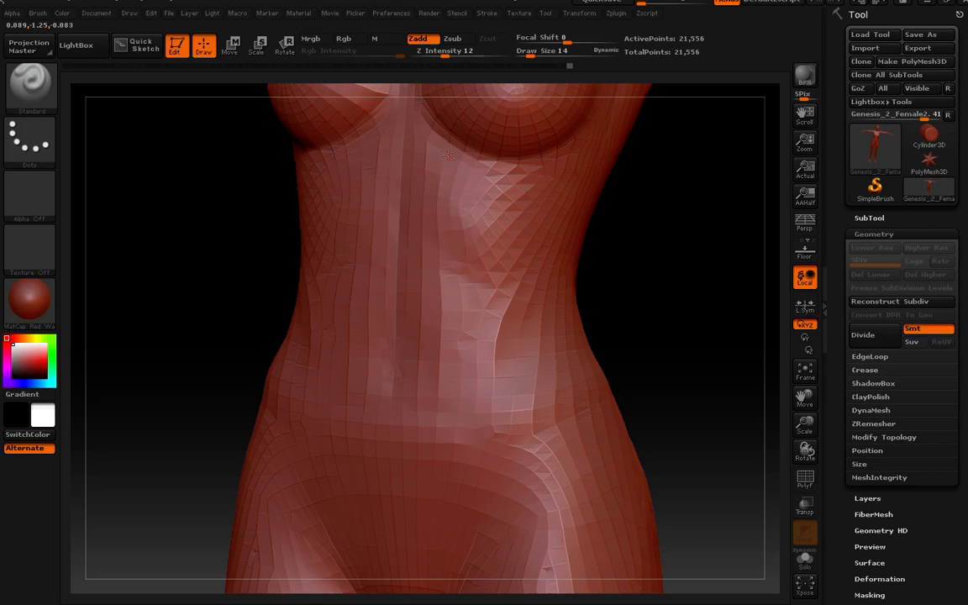
right_drag(470, 211, 465, 201)
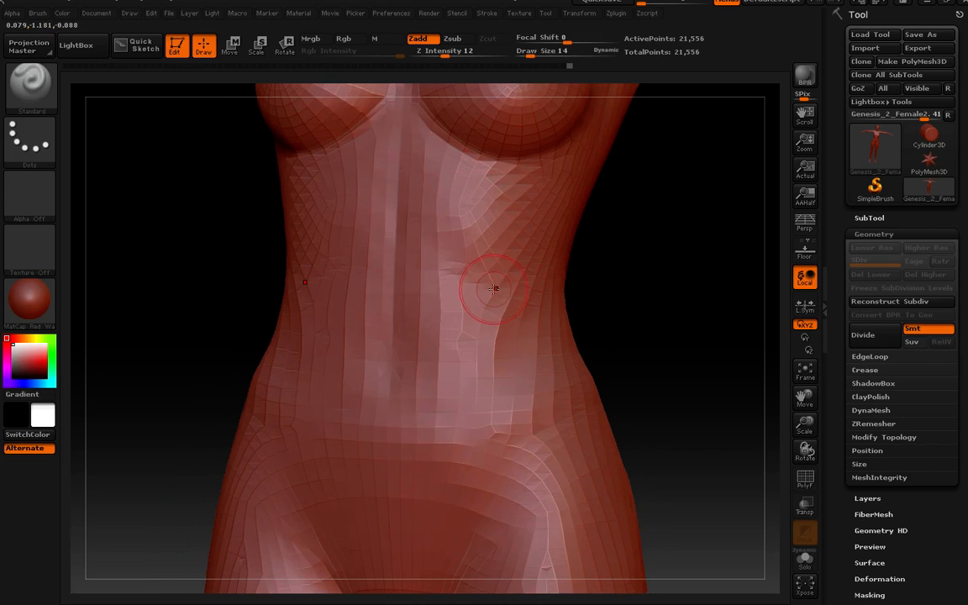
- Carve the horizontal creases of the abdominal muscles above the navel with the Standard brush at draw size 5
mouse_move(449, 269)
right_down()
mouse_move(503, 321)
mouse_move(519, 315)
mouse_move(483, 319)
right_up()
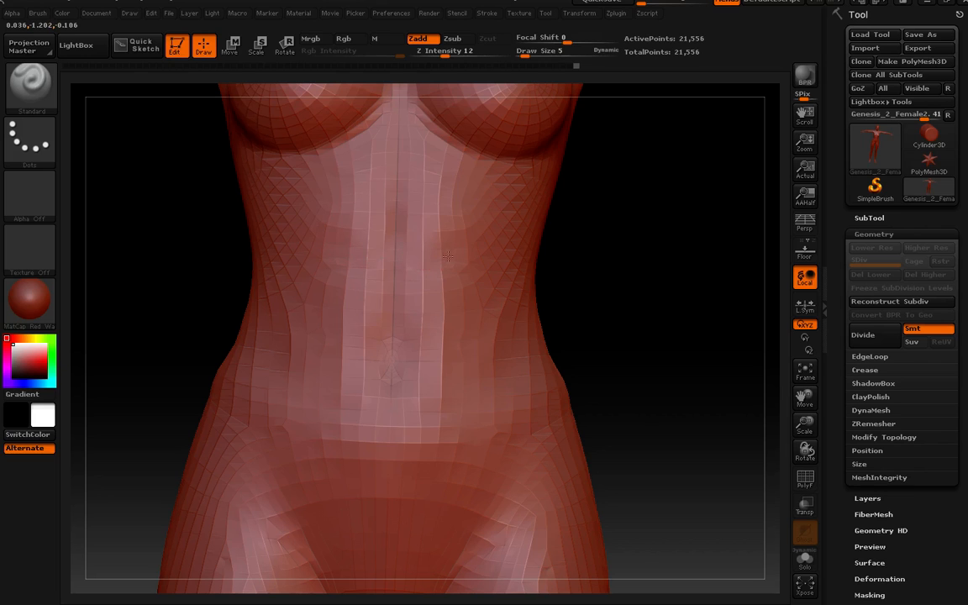
right_drag(480, 285, 476, 284)
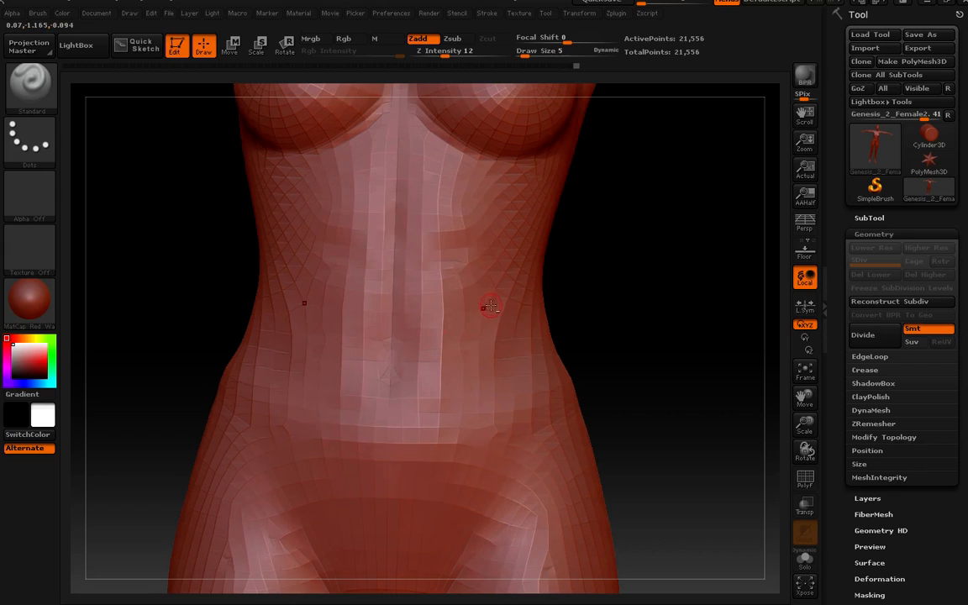
mouse_move(402, 316)
right_down()
mouse_move(322, 318)
mouse_move(399, 310)
right_up()
mouse_move(496, 292)
right_down()
mouse_move(470, 328)
mouse_move(545, 352)
right_up()
- Refine the sides of the lower abdomen toward the hip bones with the Standard brush at draw size 14
mouse_move(757, 334)
right_down()
mouse_move(562, 402)
mouse_move(574, 404)
right_up()
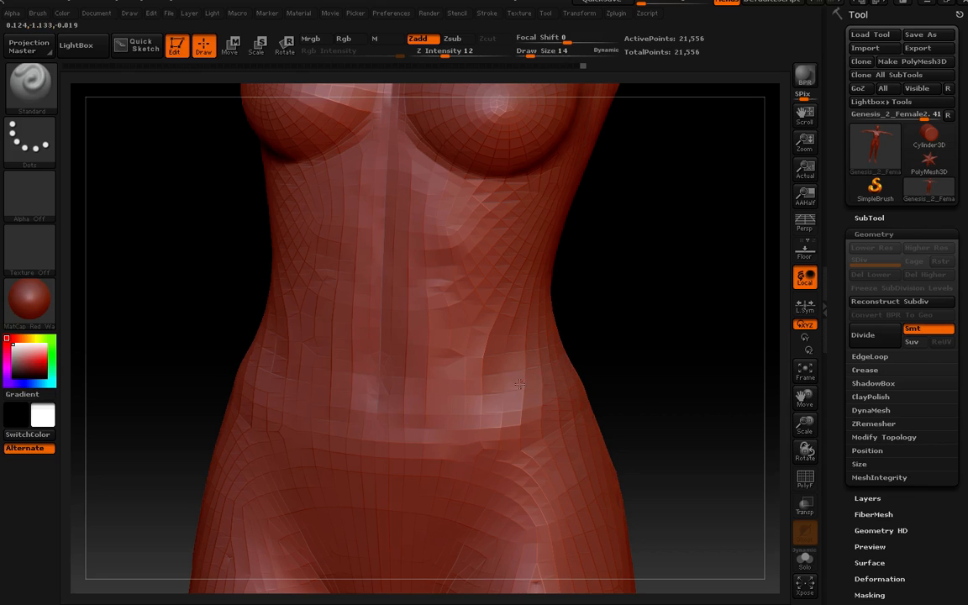
mouse_move(570, 356)
right_down()
mouse_move(445, 382)
mouse_move(509, 385)
mouse_move(553, 359)
right_up()
drag(537, 369, 539, 441)
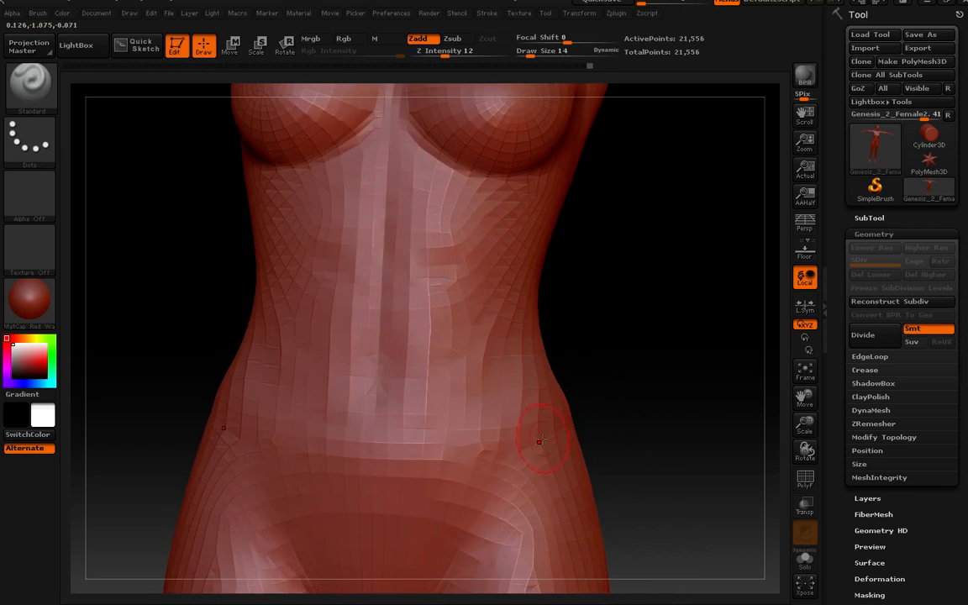
ctrl+right_drag(539, 441, 504, 339)
mouse_move(525, 423)
right_down()
mouse_move(566, 411)
mouse_move(520, 427)
mouse_move(554, 420)
mouse_move(519, 421)
mouse_move(548, 413)
mouse_move(531, 417)
right_up()
ctrl+right_drag(611, 326, 593, 359)
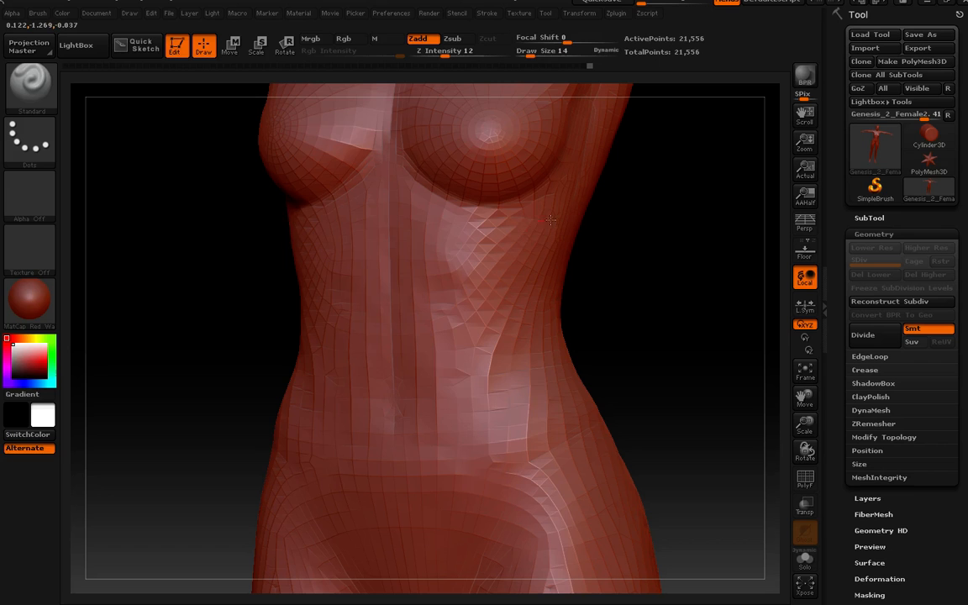
- Reshape the lower back just above the buttocks with the Standard brush and smooth the result
mouse_move(551, 265)
right_down()
mouse_move(504, 266)
mouse_move(541, 266)
mouse_move(556, 291)
mouse_move(533, 303)
mouse_move(531, 317)
mouse_move(564, 292)
mouse_move(531, 313)
mouse_move(529, 330)
mouse_move(540, 327)
mouse_move(544, 298)
right_up()
mouse_move(571, 336)
right_down()
mouse_move(485, 329)
mouse_move(533, 320)
mouse_move(518, 315)
mouse_move(633, 341)
mouse_move(634, 422)
mouse_move(609, 411)
mouse_move(631, 420)
mouse_move(625, 426)
right_up()
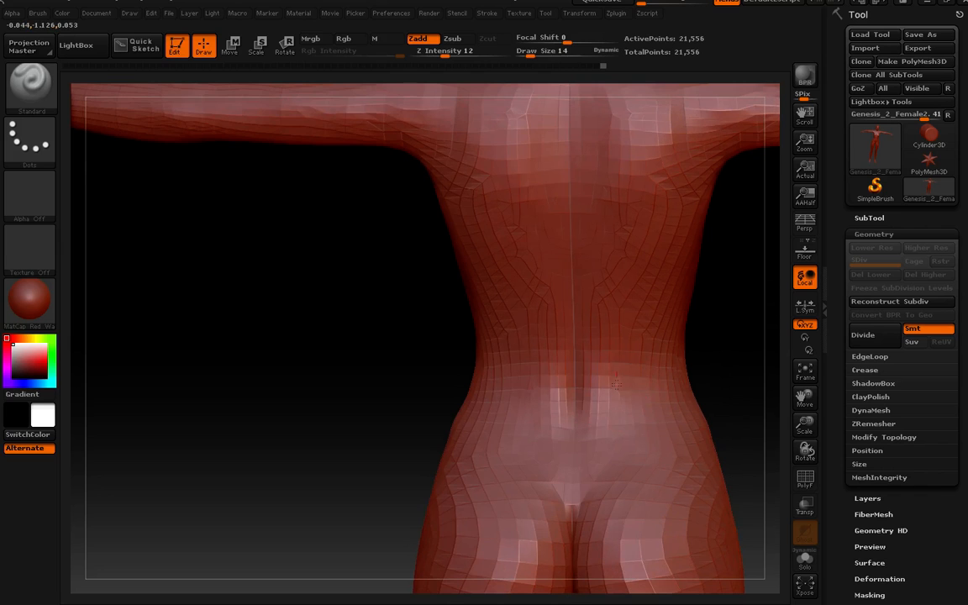
ctrl+right_drag(636, 411, 640, 430)
mouse_move(640, 430)
alt+right_down()
mouse_move(587, 395)
mouse_move(579, 328)
mouse_move(578, 398)
alt+right_up()
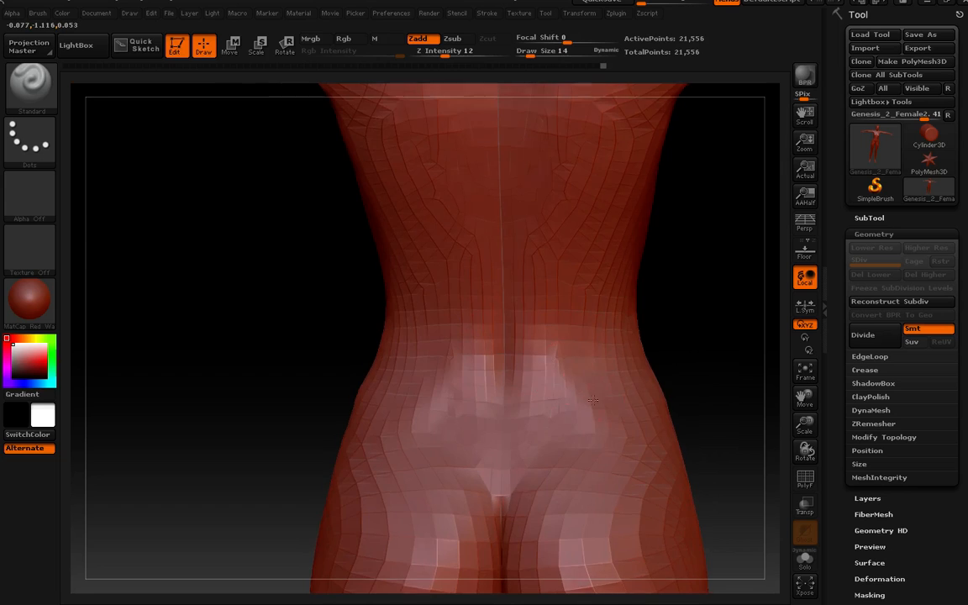
mouse_move(592, 400)
right_down()
mouse_move(605, 432)
mouse_move(628, 427)
right_up()
key(shift)
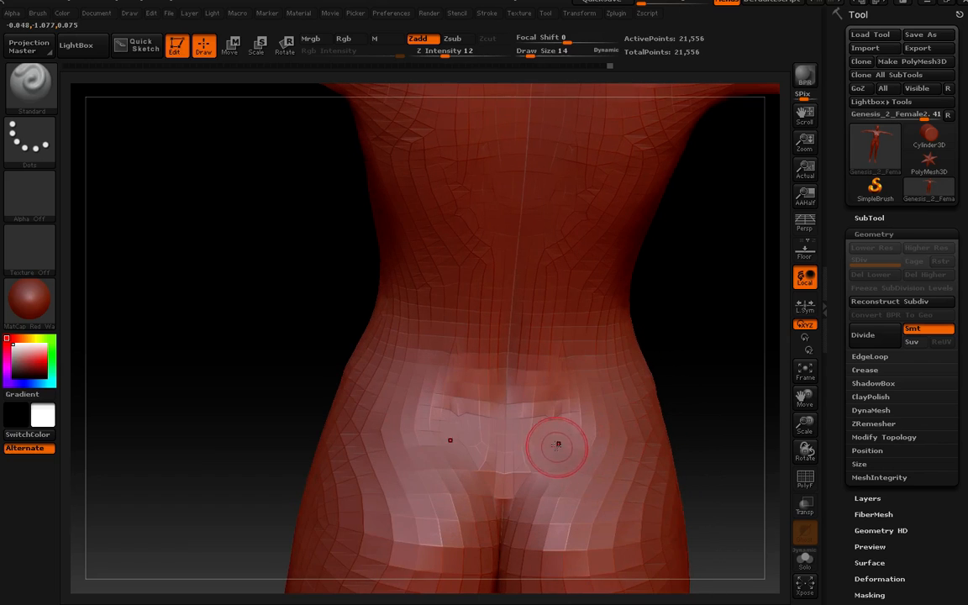
key(shift)
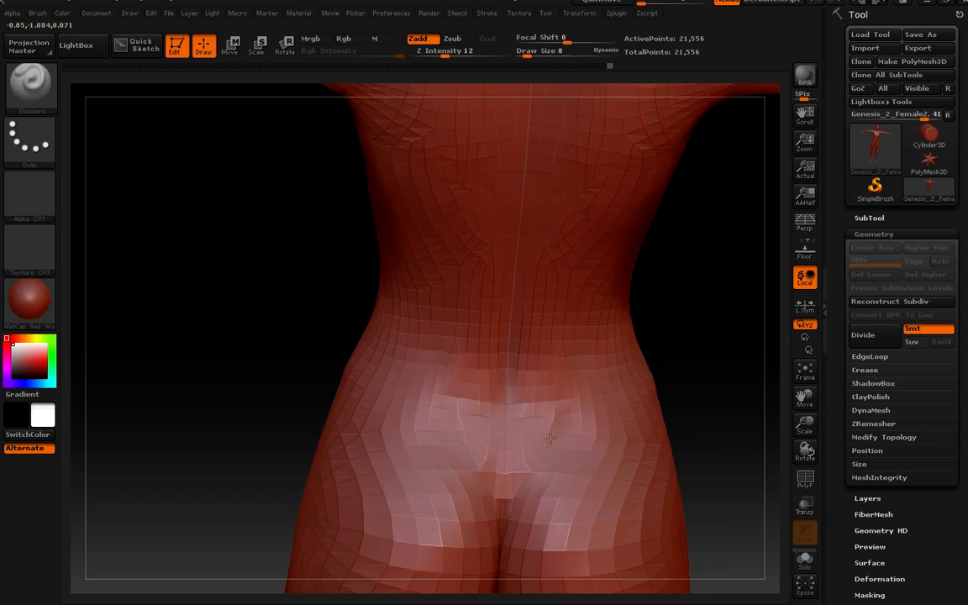
- Refine and smooth the sacrum area and its outer edges with a brush Draw Size of 8
mouse_move(568, 427)
right_down()
mouse_move(598, 432)
mouse_move(572, 436)
mouse_move(685, 439)
mouse_move(603, 452)
right_up()
key(shift)
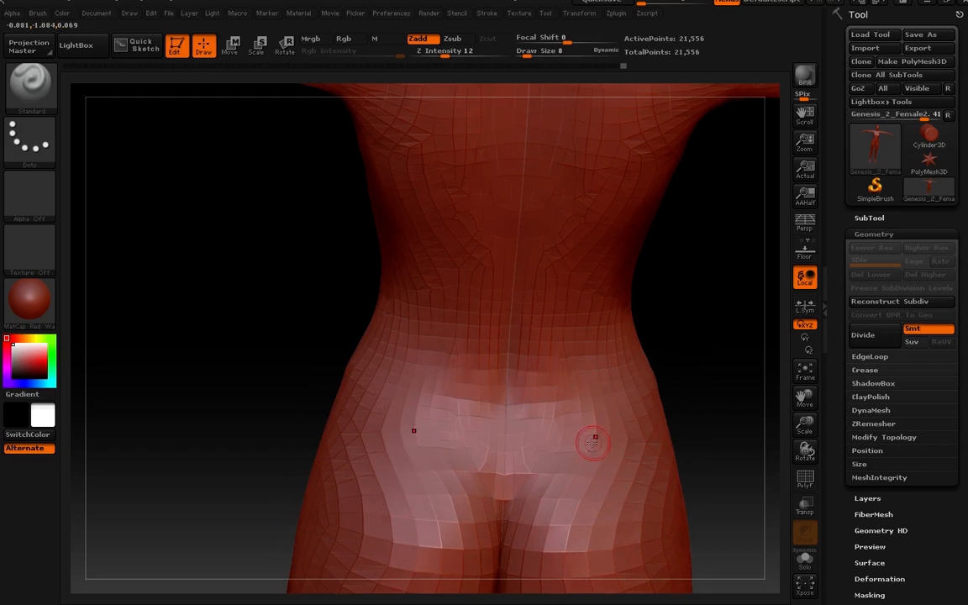
shift+drag(509, 382, 515, 398)
mouse_move(569, 428)
right_down()
mouse_move(576, 387)
mouse_move(539, 422)
mouse_move(480, 427)
mouse_move(550, 430)
mouse_move(549, 441)
mouse_move(557, 412)
right_up()
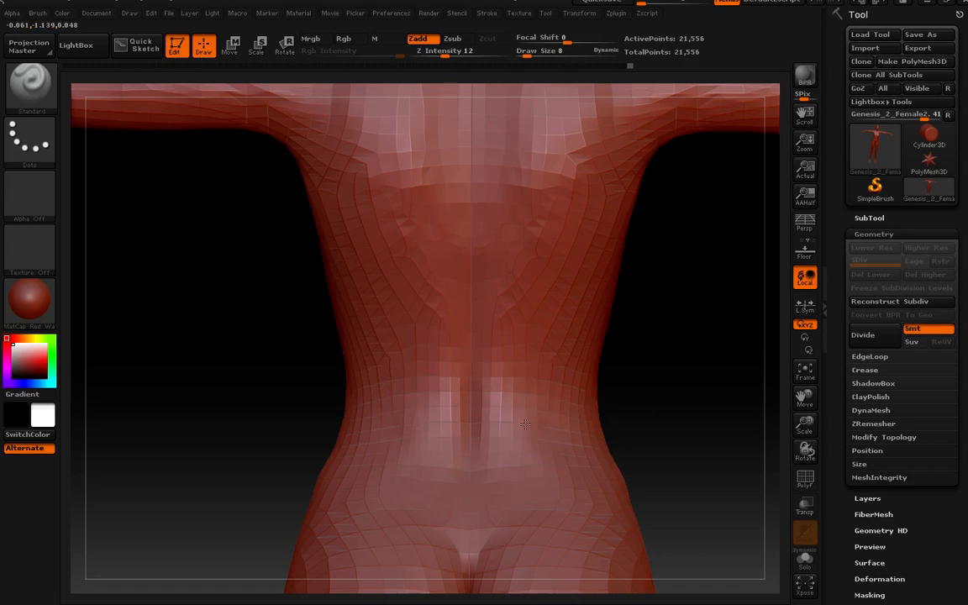
- Soften and shape the lumbar muscles on both sides of the spine at the waist
key(shift)
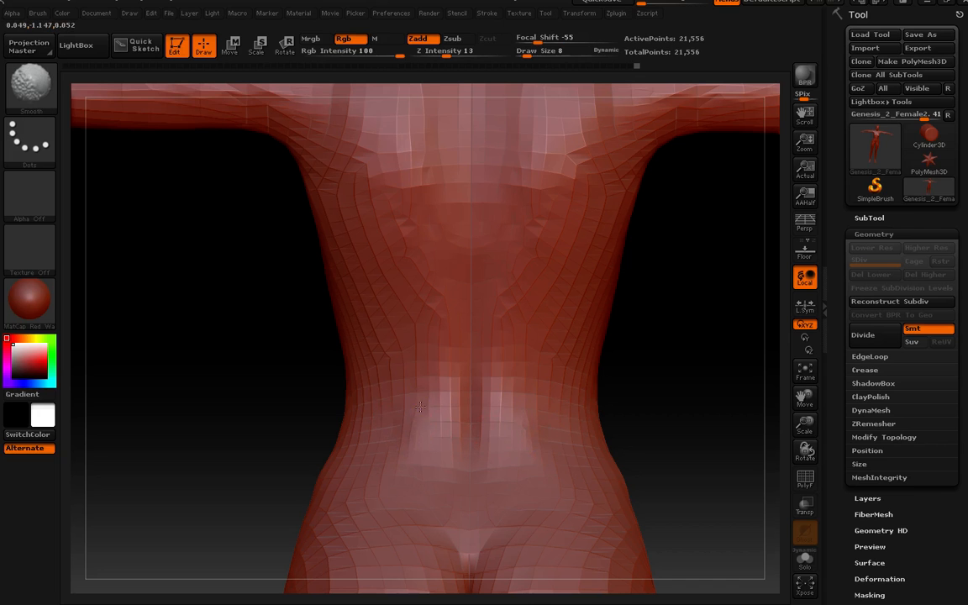
mouse_move(462, 405)
right_down()
mouse_move(439, 416)
mouse_move(494, 432)
mouse_move(393, 442)
right_up()
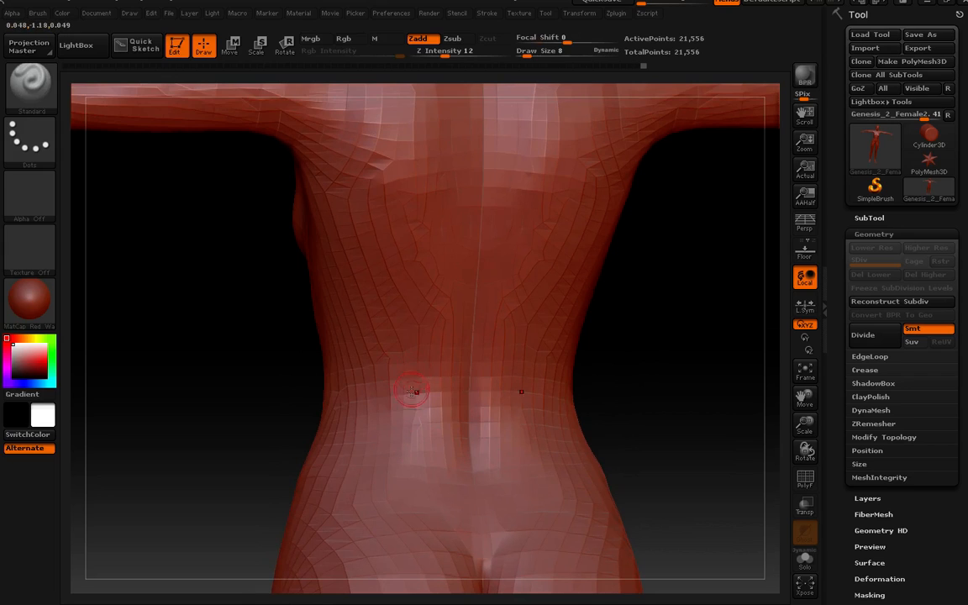
mouse_move(382, 420)
right_down()
mouse_move(361, 432)
mouse_move(467, 463)
mouse_move(489, 452)
mouse_move(484, 463)
mouse_move(502, 418)
mouse_move(475, 287)
right_up()
key(shift)
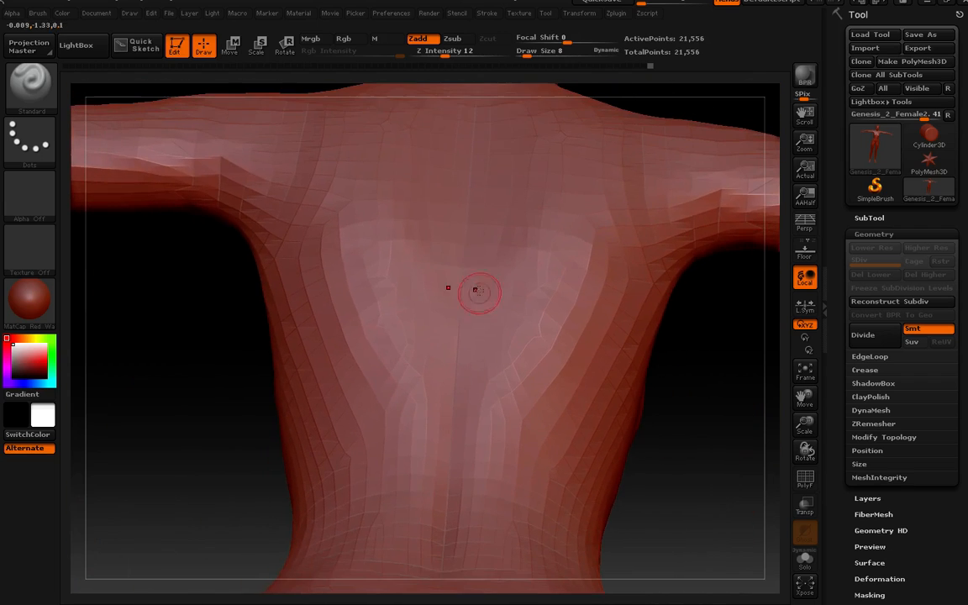
- Sculpt the muscle ridges beside the spine from the mid-back up to the shoulder blades with the Standard brush
right_drag(457, 339, 450, 505)
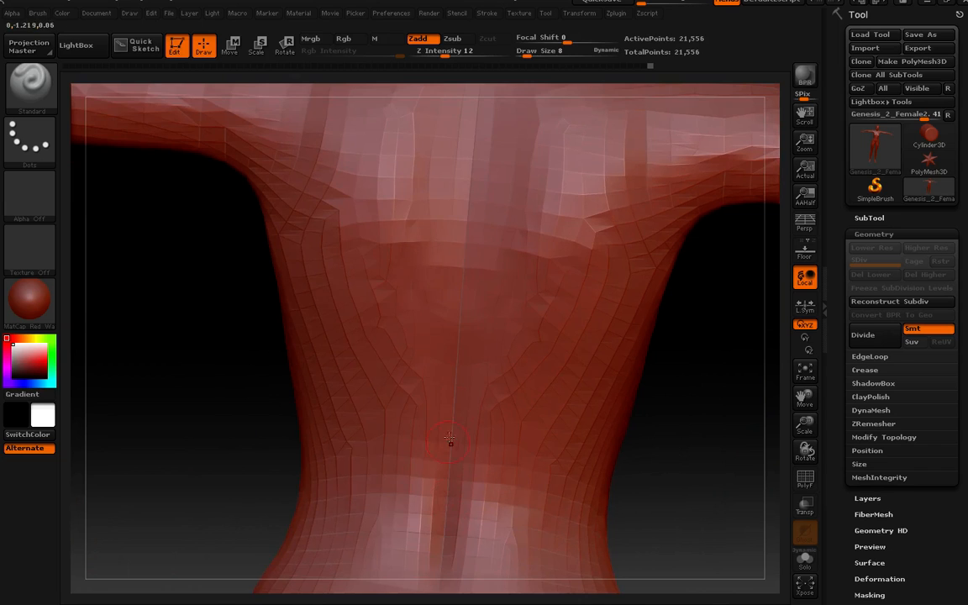
right_drag(466, 218, 443, 363)
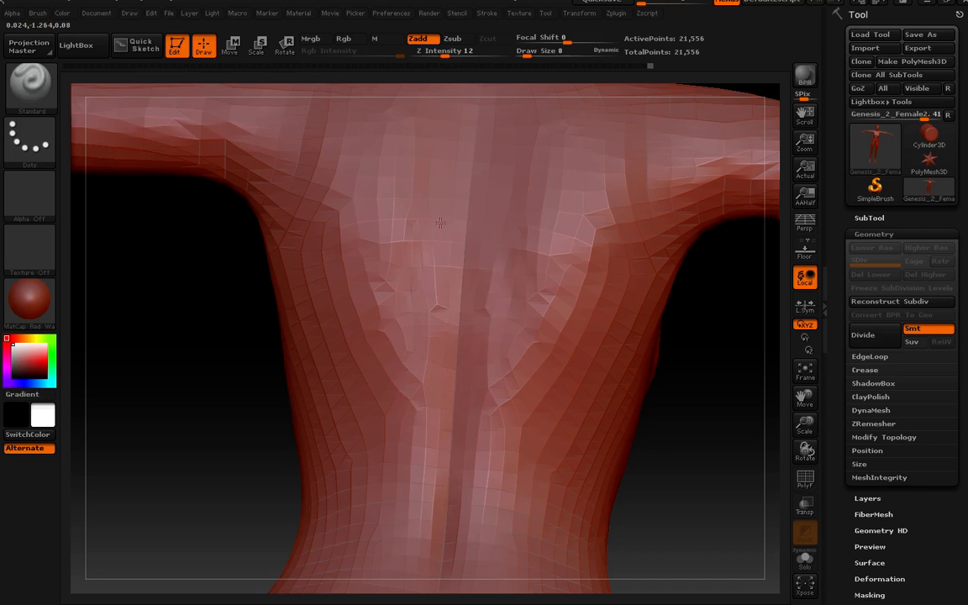
right_drag(441, 196, 432, 305)
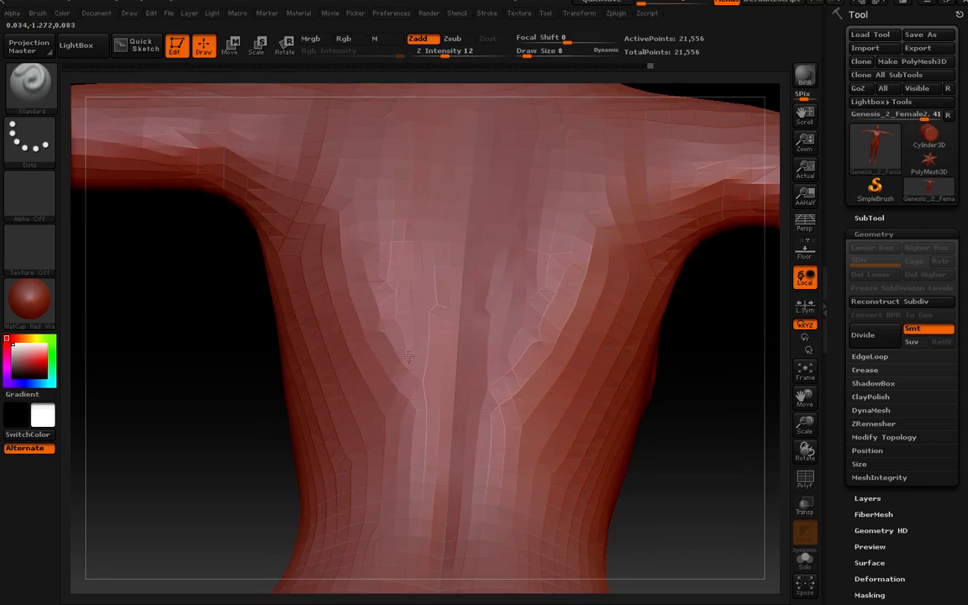
right_drag(413, 264, 432, 410)
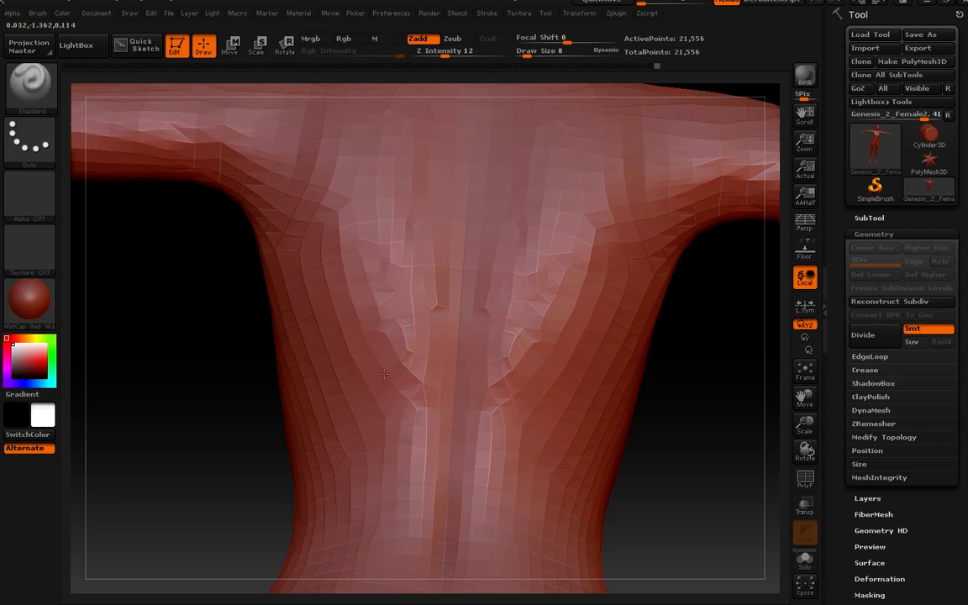
key(shift)
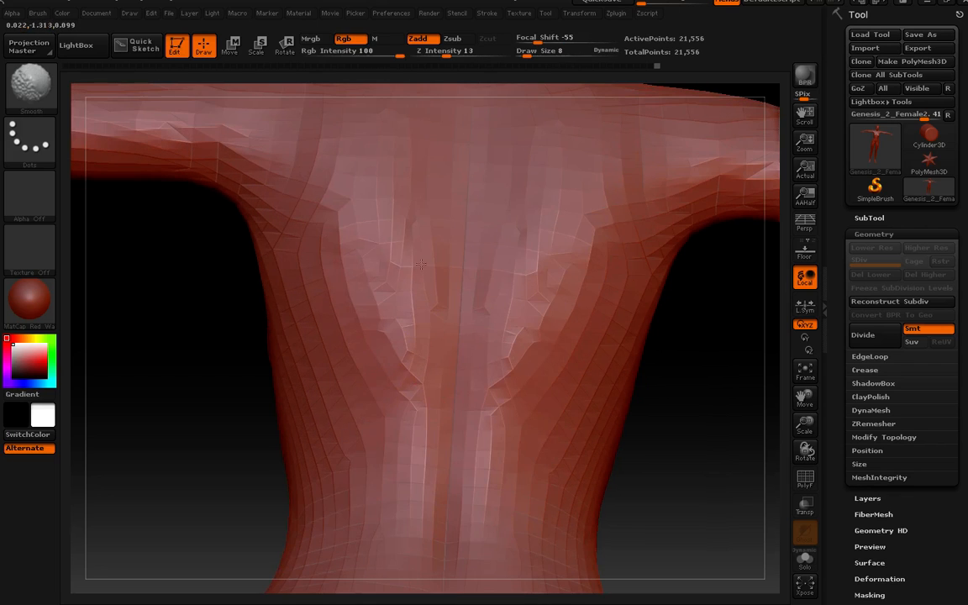
mouse_move(420, 265)
right_down()
mouse_move(588, 302)
mouse_move(437, 336)
mouse_move(458, 351)
mouse_move(443, 428)
mouse_move(471, 403)
mouse_move(430, 396)
right_up()
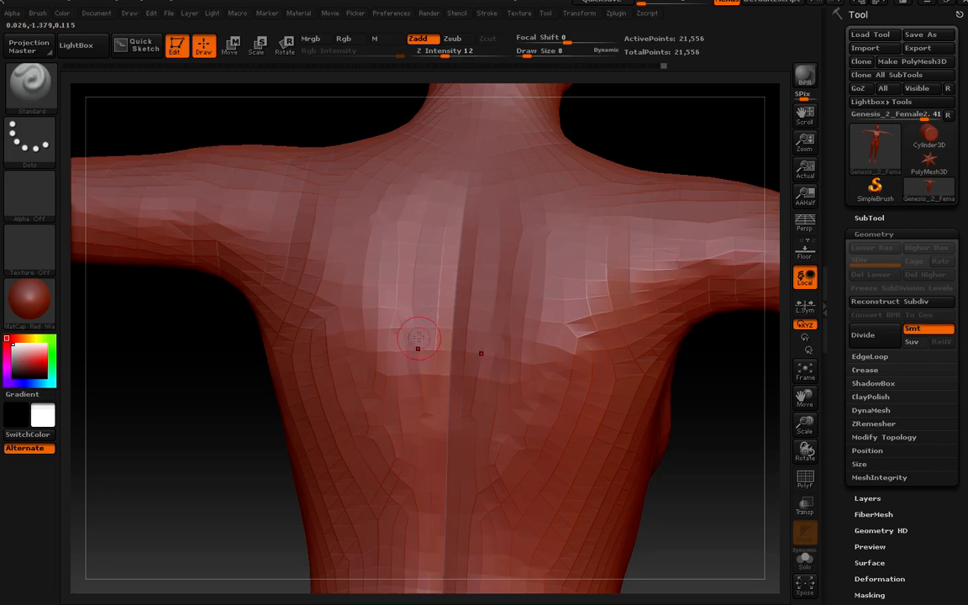
right_drag(427, 318, 427, 365)
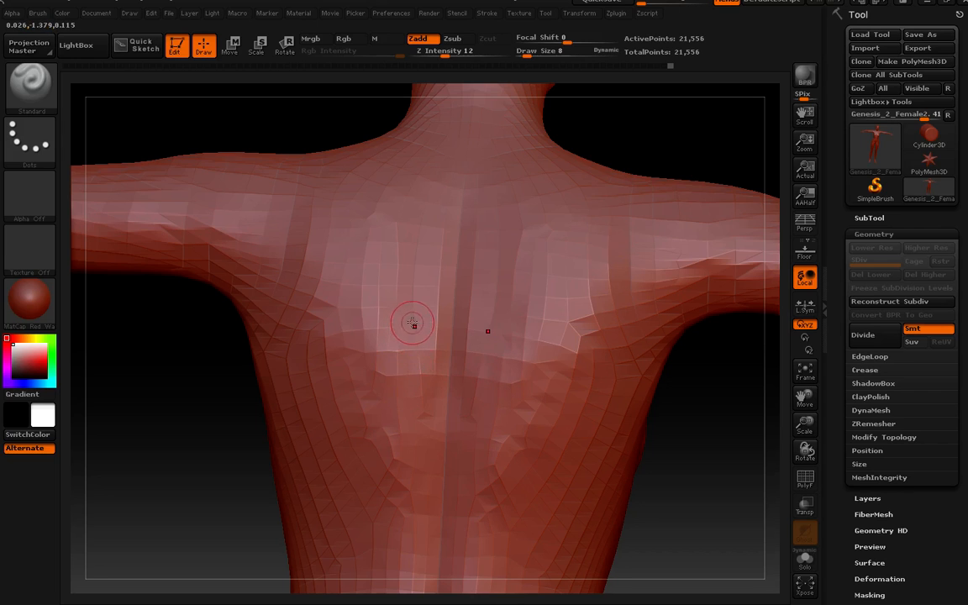
- Smooth the middle of the back along the spine and undo the last two strokes
key(shift)
mouse_move(425, 438)
right_down()
mouse_move(437, 424)
mouse_move(425, 414)
right_up()
mouse_move(426, 417)
shift+mouse_down()
mouse_move(429, 398)
mouse_move(436, 419)
shift+mouse_up()
mouse_move(436, 419)
right_down()
mouse_move(460, 435)
mouse_move(432, 398)
right_up()
mouse_move(430, 483)
right_down()
mouse_move(424, 452)
mouse_move(403, 462)
mouse_move(460, 480)
mouse_move(496, 466)
mouse_move(467, 341)
mouse_move(463, 358)
right_up()
key(shift)
key(ctrl)
key(ctrl+z)
key(ctrl+z)
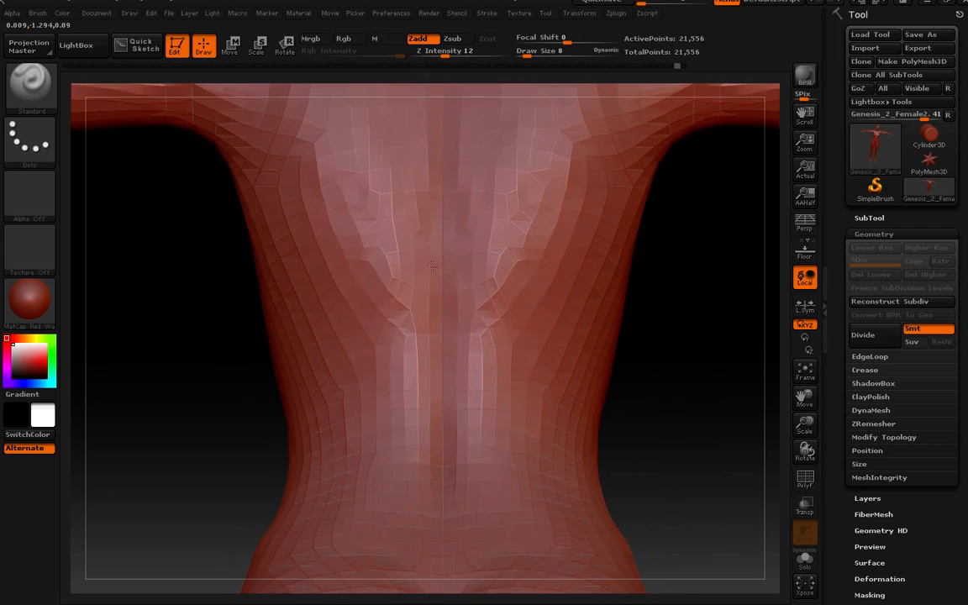
- Build up the upper back between the shoulder blades using the Standard brush at Draw Size 10
mouse_move(431, 223)
right_down()
mouse_move(454, 324)
mouse_move(501, 307)
mouse_move(479, 451)
mouse_move(529, 418)
mouse_move(511, 404)
mouse_move(510, 464)
right_up()
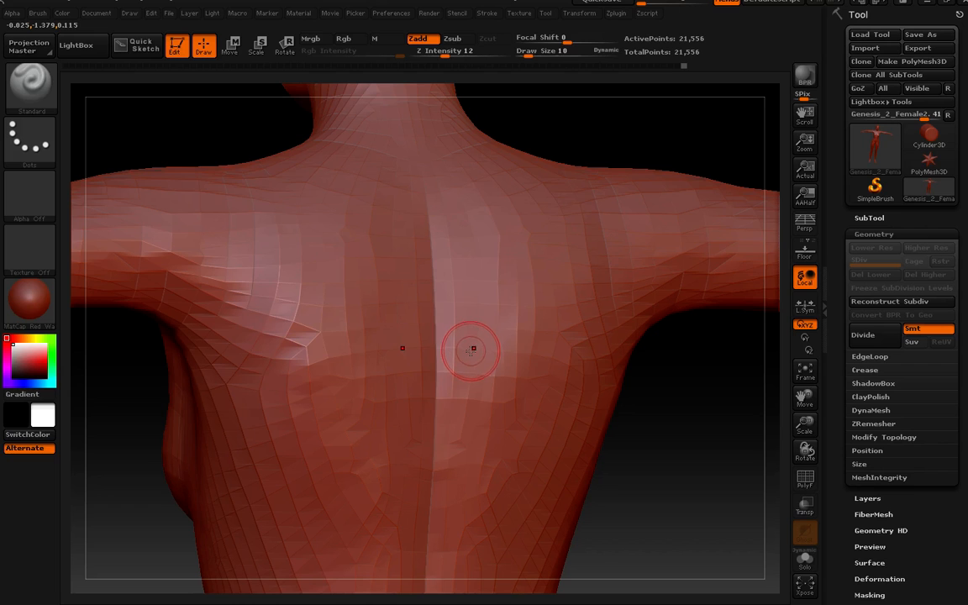
right_drag(465, 236, 505, 304)
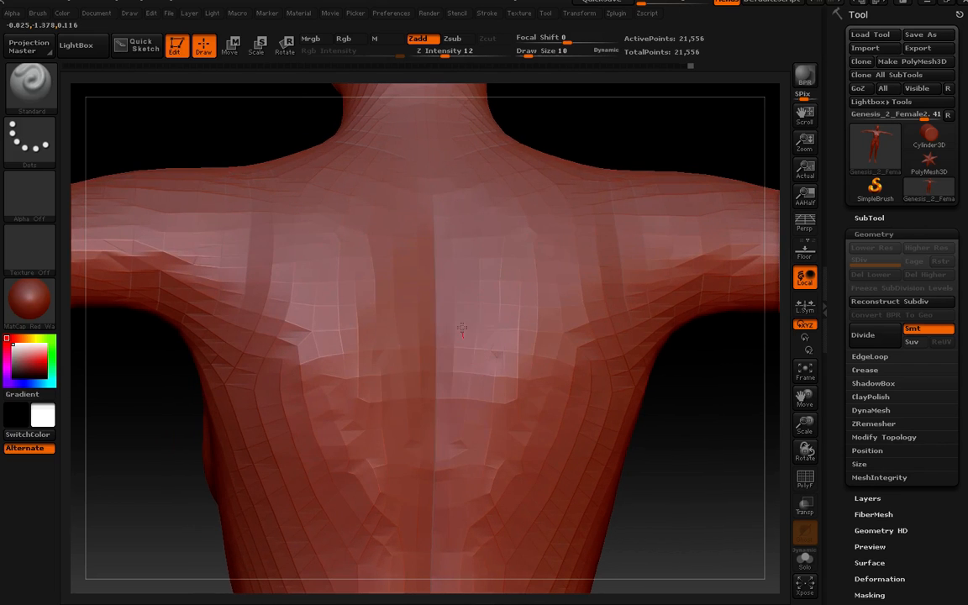
right_drag(477, 260, 500, 367)
key(shift)
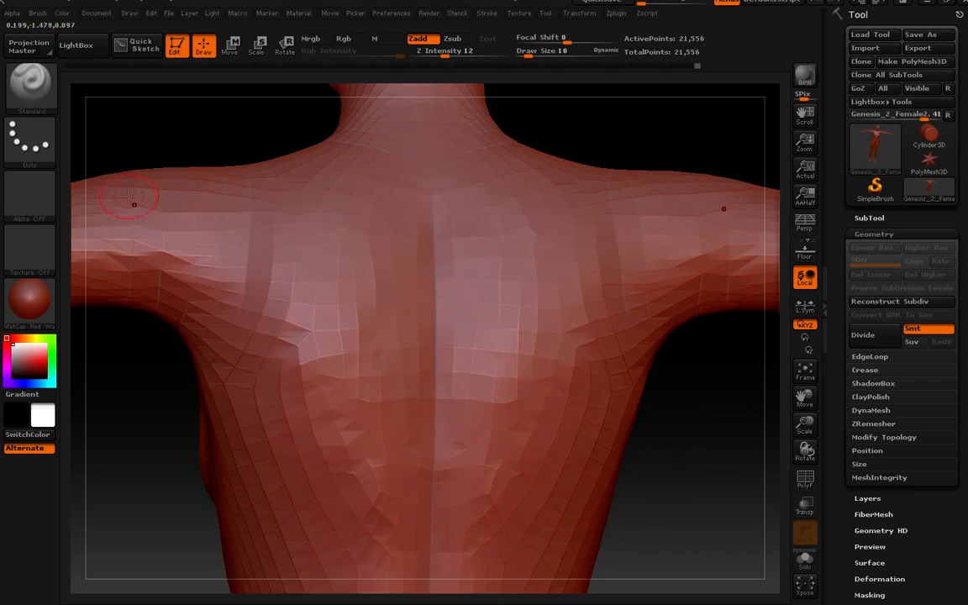
- Adjust the surface beside the spine between the shoulder blades with the Move Topological brush at Draw Size 10
click(39, 105)
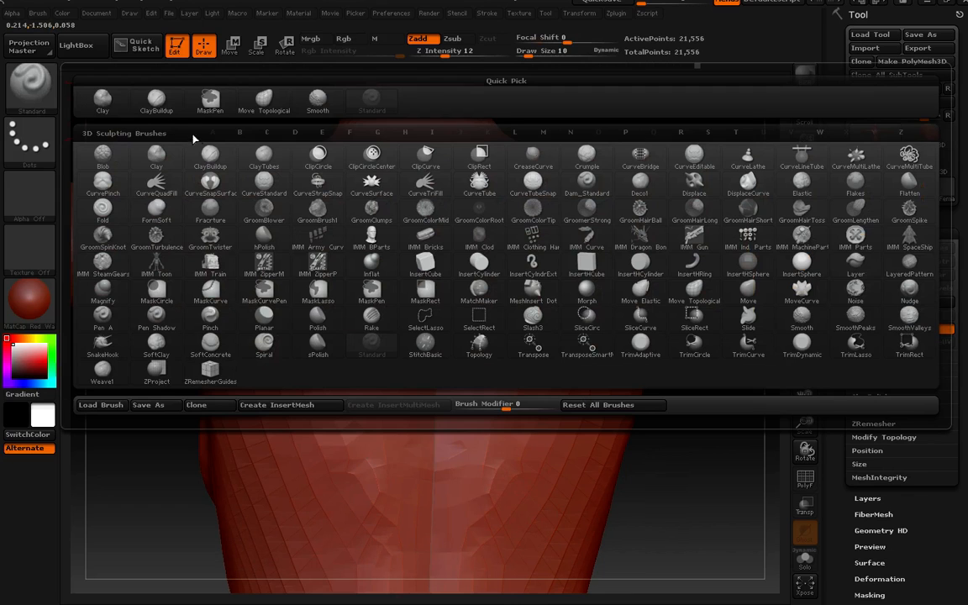
click(263, 99)
key(space)
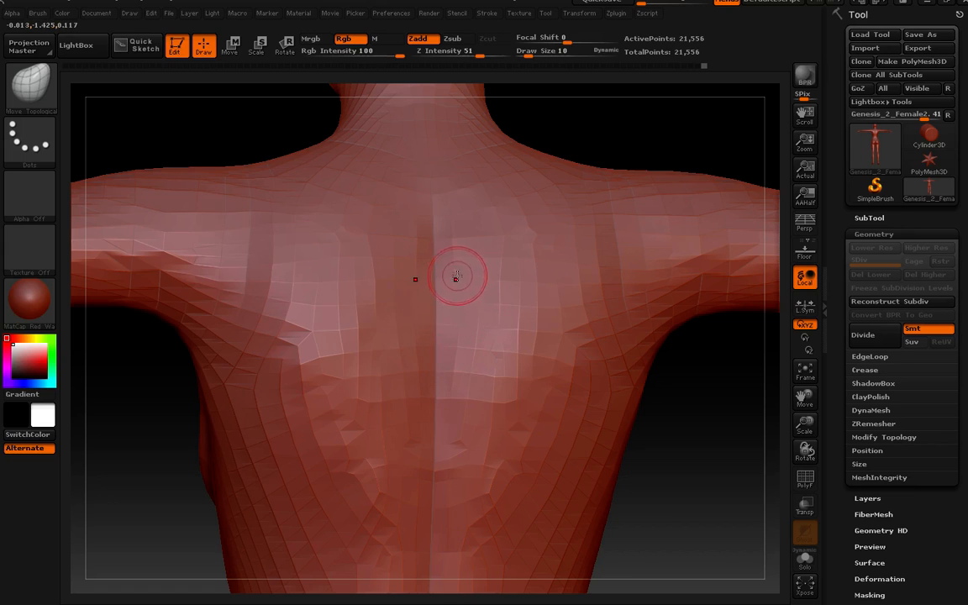
mouse_move(498, 309)
right_down()
mouse_move(539, 306)
mouse_move(479, 302)
mouse_move(493, 301)
mouse_move(480, 334)
right_up()
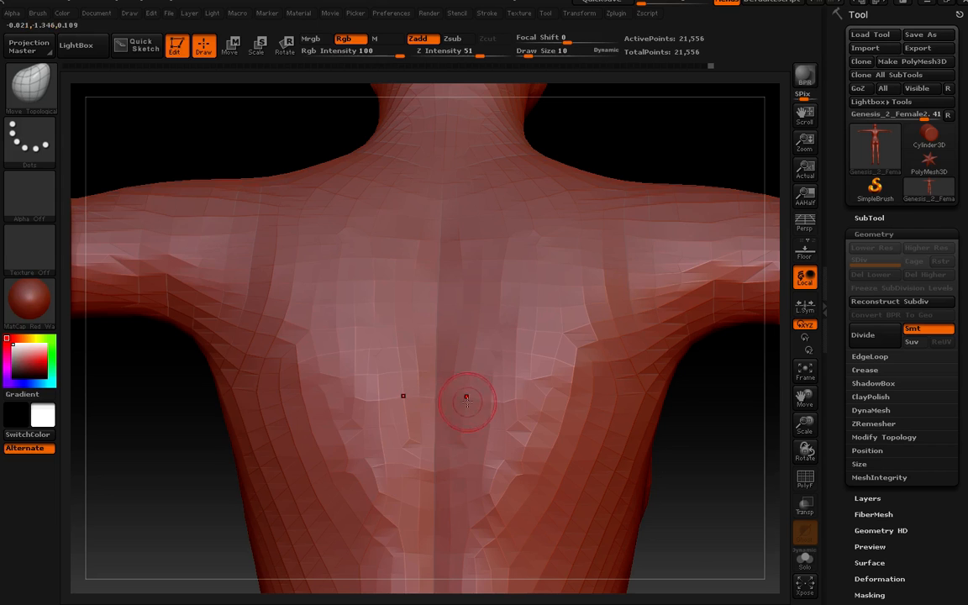
mouse_move(466, 401)
right_down()
mouse_move(454, 404)
mouse_move(486, 377)
mouse_move(470, 353)
mouse_move(487, 328)
right_up()
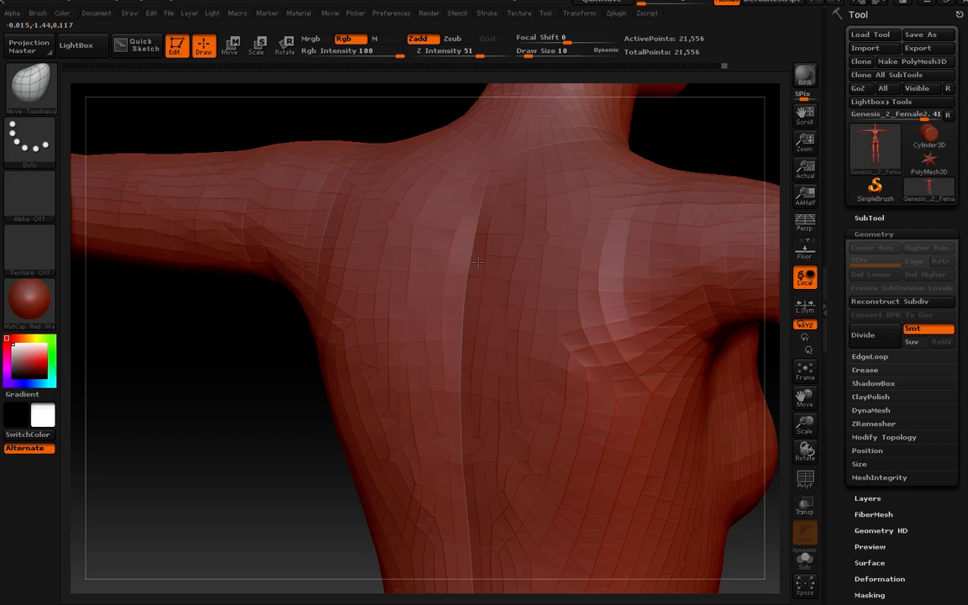
mouse_move(477, 261)
right_down()
mouse_move(491, 364)
mouse_move(479, 299)
right_up()
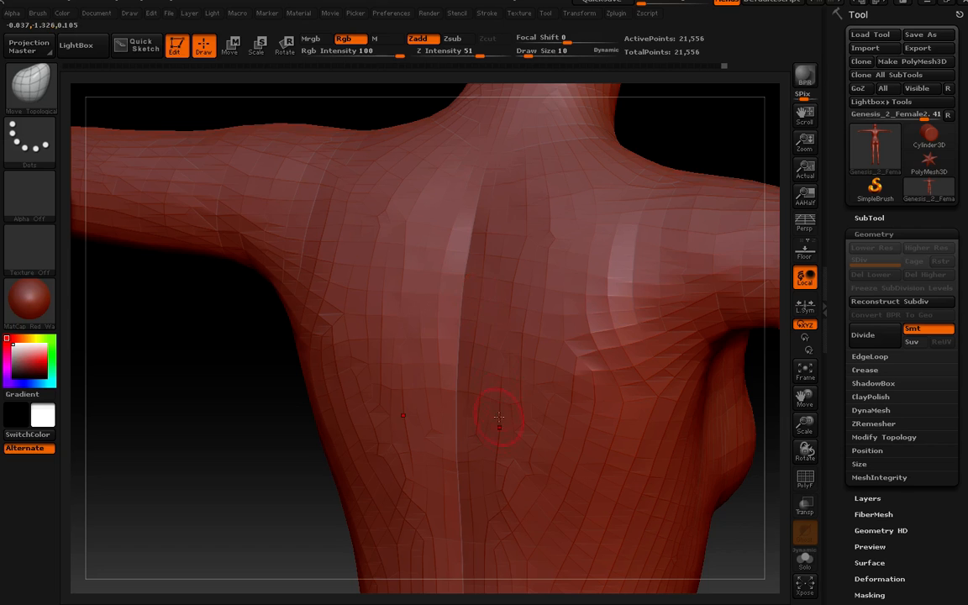
mouse_move(499, 417)
right_down()
mouse_move(514, 437)
mouse_move(524, 408)
mouse_move(454, 458)
mouse_move(527, 470)
right_up()
shift+drag(537, 336, 544, 460)
- Shape and smooth the top of the sternum below the collarbones, using the Standard brush
mouse_move(545, 460)
right_down()
mouse_move(496, 361)
mouse_move(587, 447)
mouse_move(626, 456)
mouse_move(580, 445)
mouse_move(521, 458)
mouse_move(492, 451)
mouse_move(395, 473)
mouse_move(323, 436)
right_up()
ctrl+right_drag(419, 350, 472, 435)
alt+right_drag(328, 155, 402, 324)
mouse_move(494, 304)
right_down()
mouse_move(517, 344)
mouse_move(510, 328)
mouse_move(556, 353)
mouse_move(564, 322)
right_up()
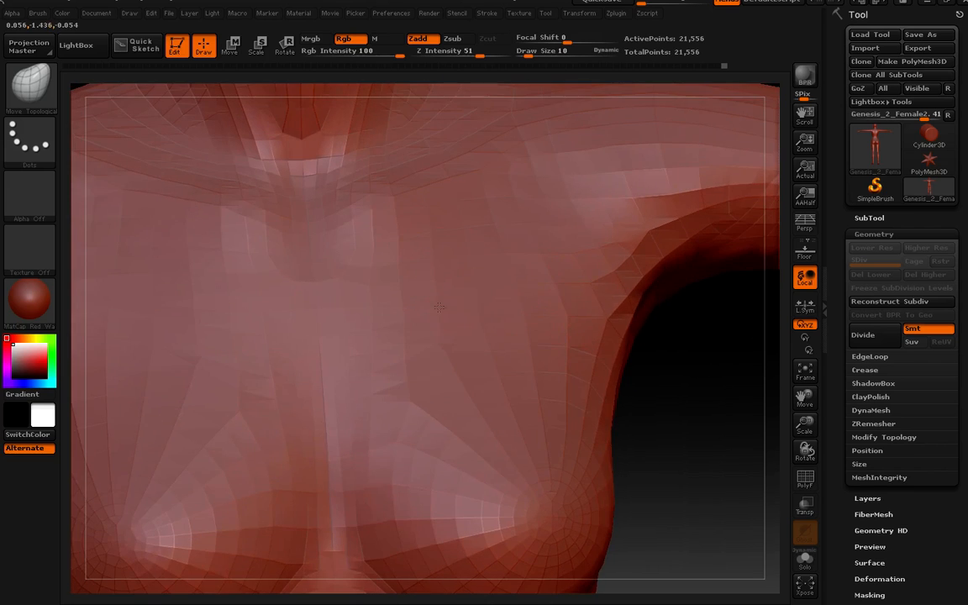
mouse_move(376, 297)
alt+right_down()
mouse_move(505, 350)
mouse_move(509, 383)
mouse_move(457, 315)
alt+right_up()
right_drag(491, 372, 471, 352)
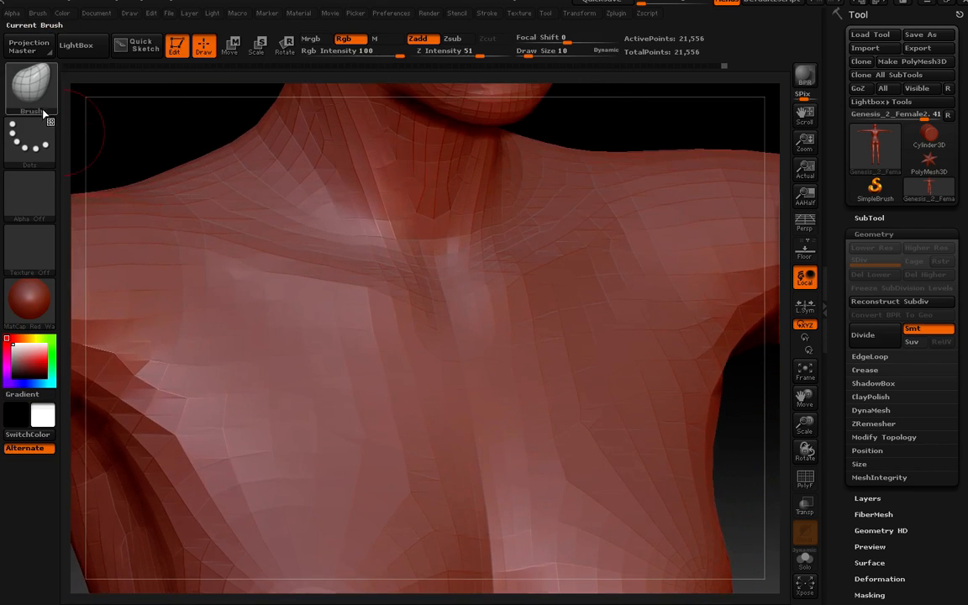
click(30, 82)
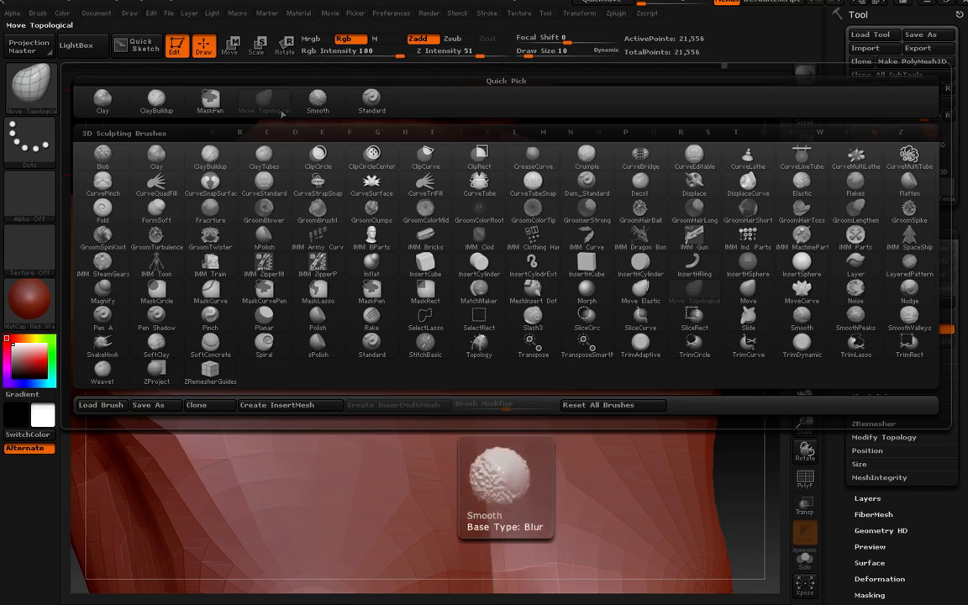
click(371, 99)
right_drag(516, 391, 500, 384)
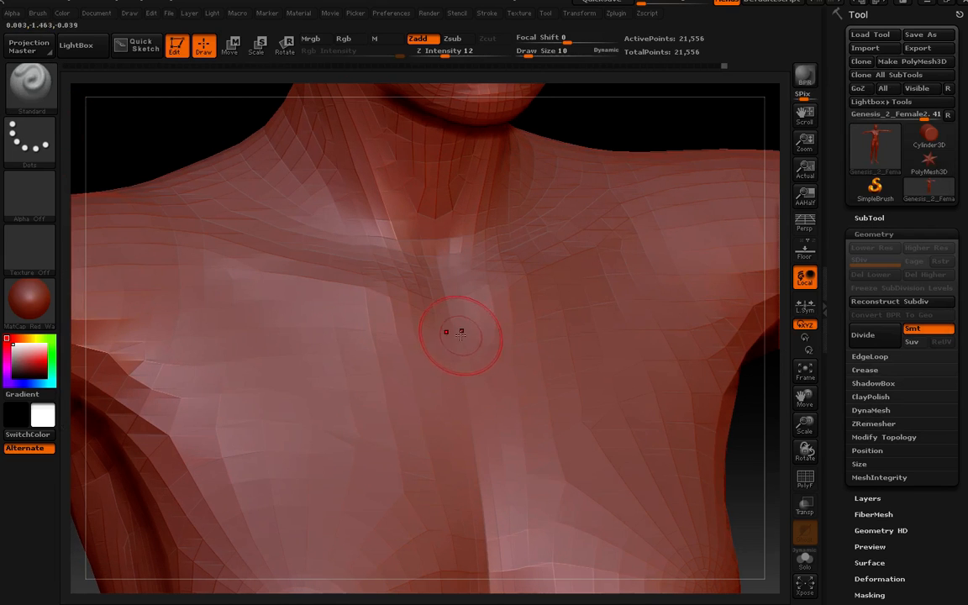
mouse_move(498, 304)
right_down()
mouse_move(502, 345)
mouse_move(483, 372)
mouse_move(486, 329)
right_up()
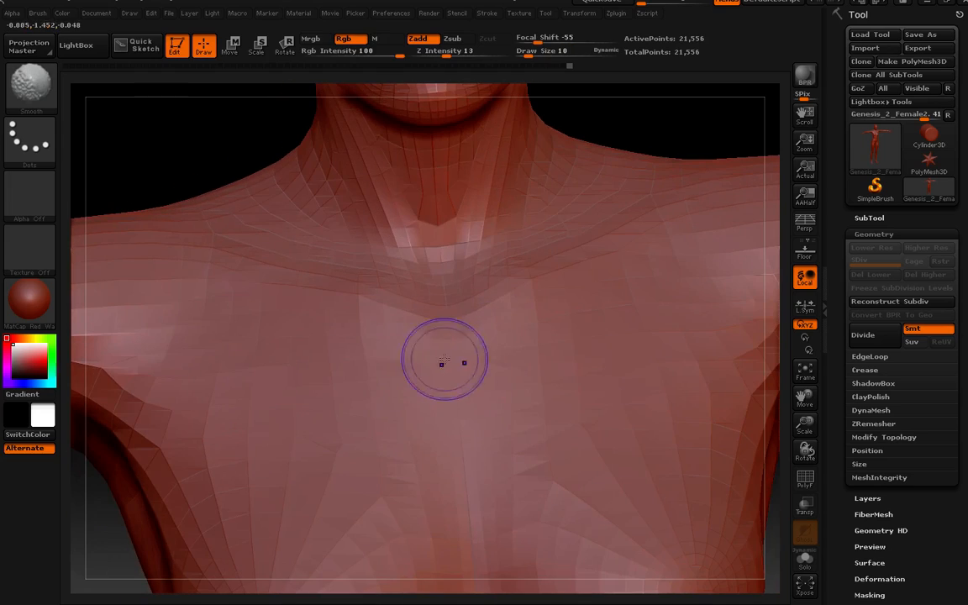
- Sculpt the upper chest muscles on both sides of the sternum with the Standard brush
mouse_move(447, 361)
right_down()
mouse_move(477, 427)
mouse_move(380, 353)
right_up()
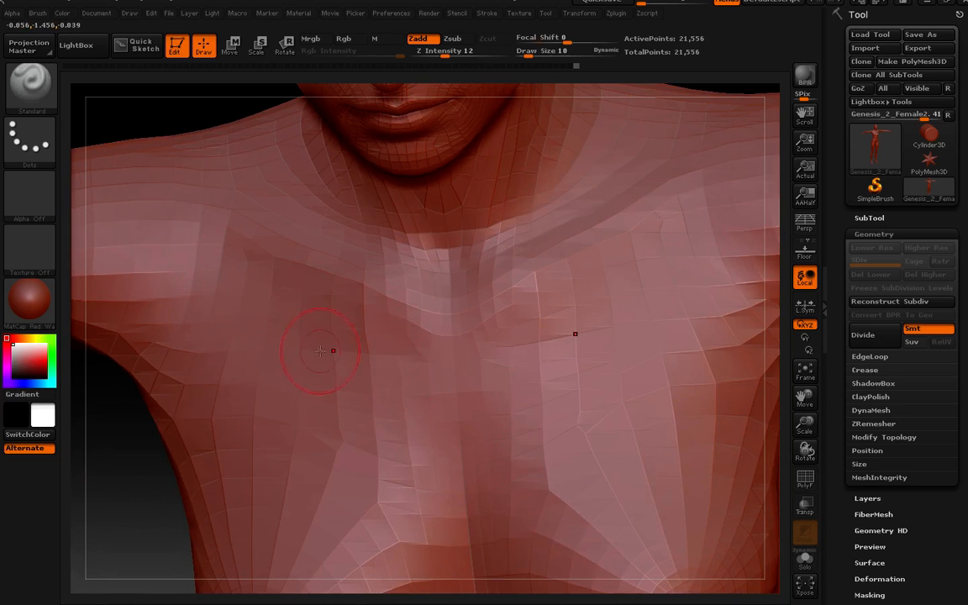
right_drag(320, 351, 381, 366)
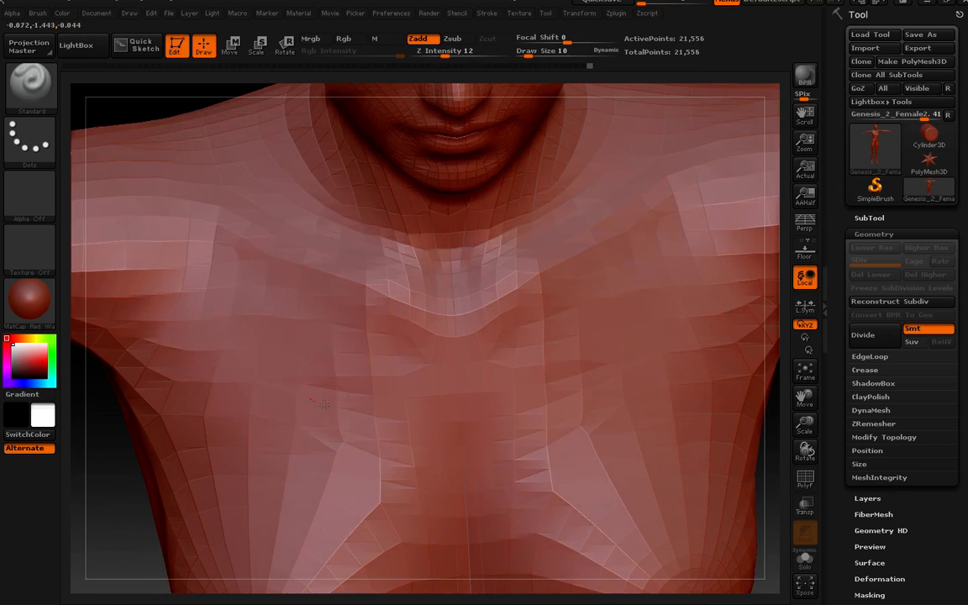
mouse_move(372, 389)
right_down()
mouse_move(384, 366)
mouse_move(389, 373)
mouse_move(378, 347)
right_up()
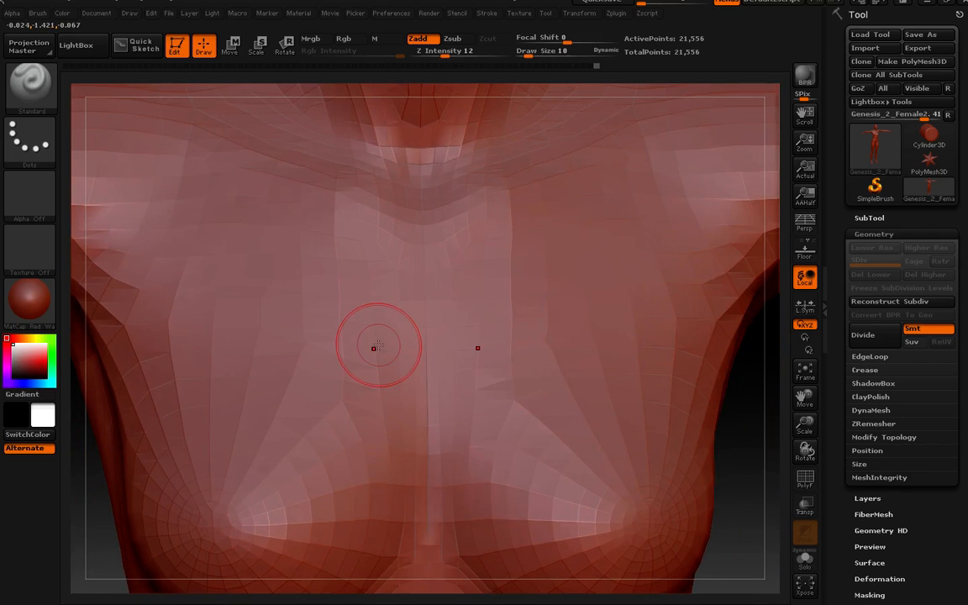
- Reduce the brush Draw Size to 4 and sculpt fine detail along the centre of the sternum
key(bracketleft)
key(bracketleft)
key(bracketleft)
key(bracketleft)
key(bracketleft)
key(bracketleft)
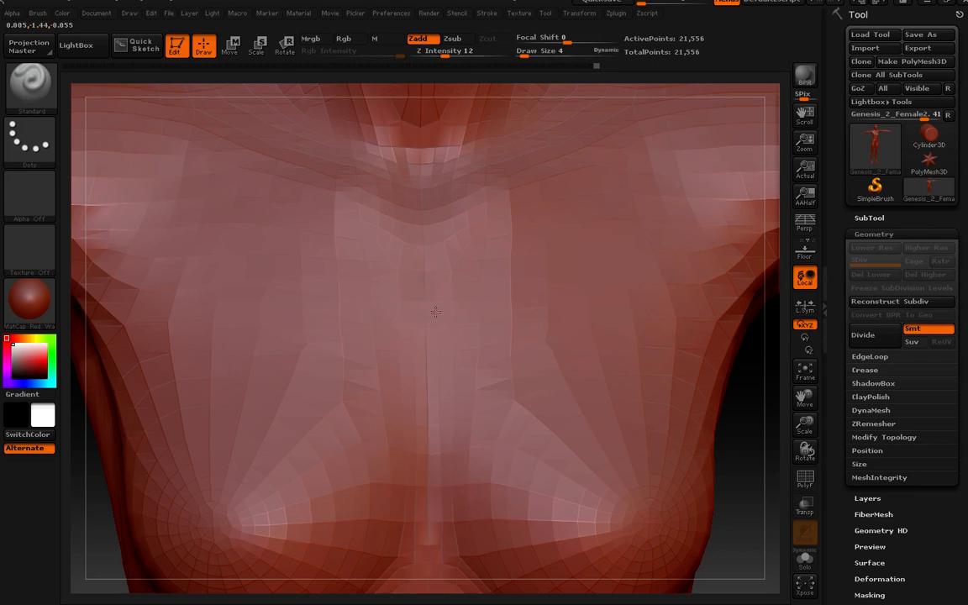
right_drag(442, 389, 446, 338)
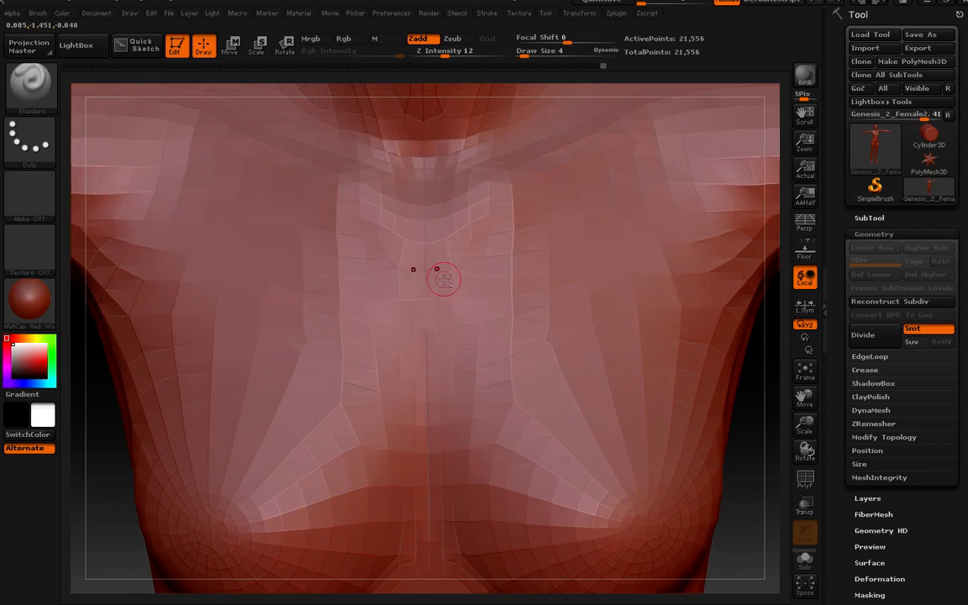
- Sculpt fine ridges along the lower sternum and its edges with the Standard brush at Draw Size 4
right_drag(438, 270, 479, 321)
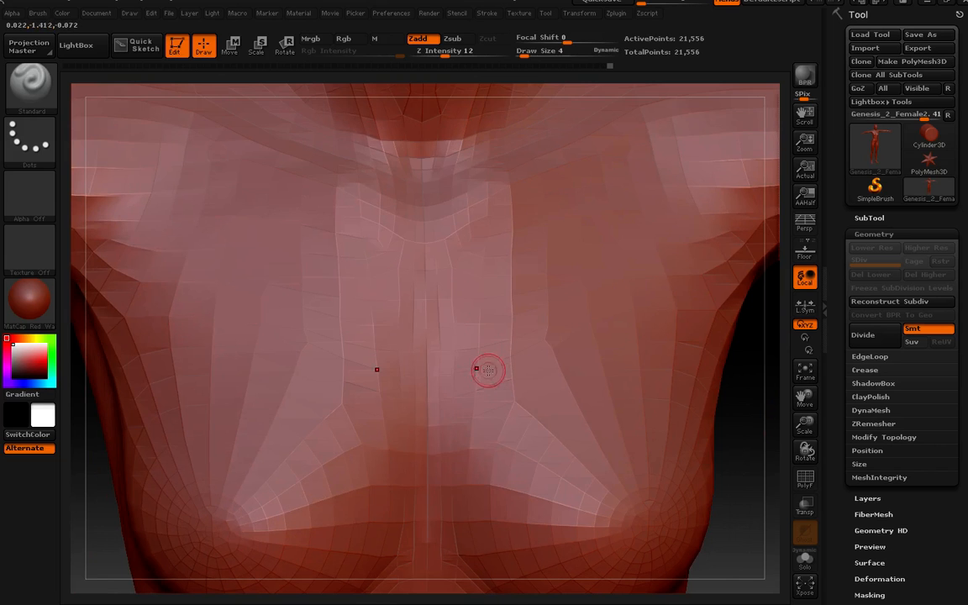
mouse_move(486, 372)
right_down()
mouse_move(475, 399)
mouse_move(434, 329)
mouse_move(452, 352)
mouse_move(435, 362)
mouse_move(459, 382)
mouse_move(451, 421)
mouse_move(437, 386)
right_up()
mouse_move(480, 265)
right_down()
mouse_move(418, 254)
mouse_move(488, 347)
right_up()
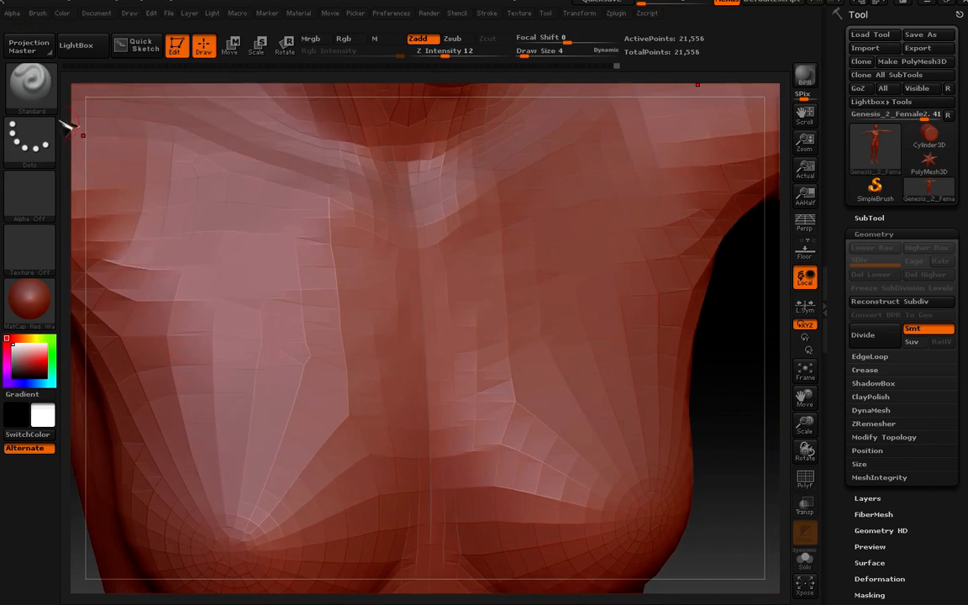
scroll(437, 387, down, 6)
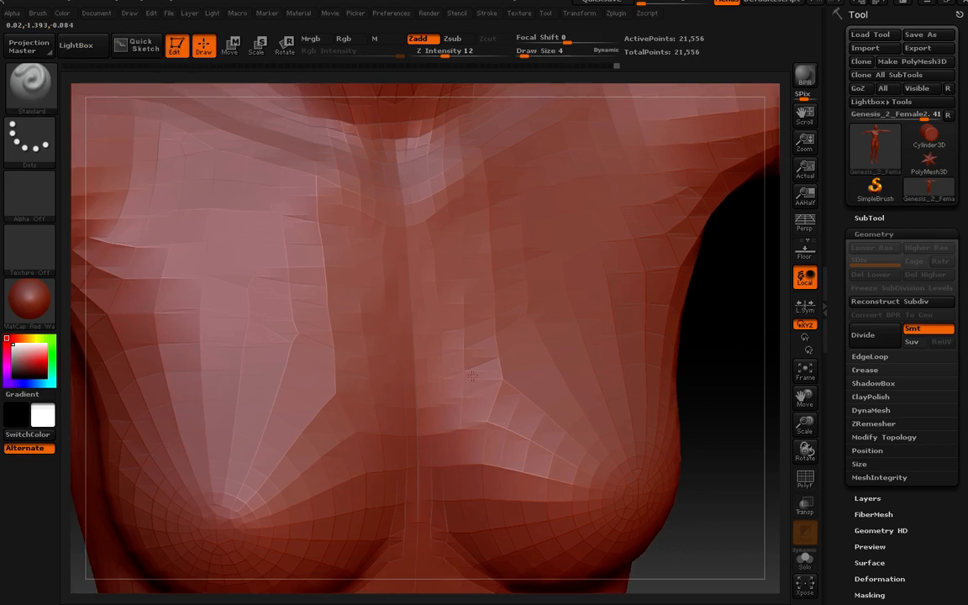
- Reshape the contour between the armpit and the outer breast with the Move Topological brush at Draw Size 14
right_drag(441, 396, 572, 394)
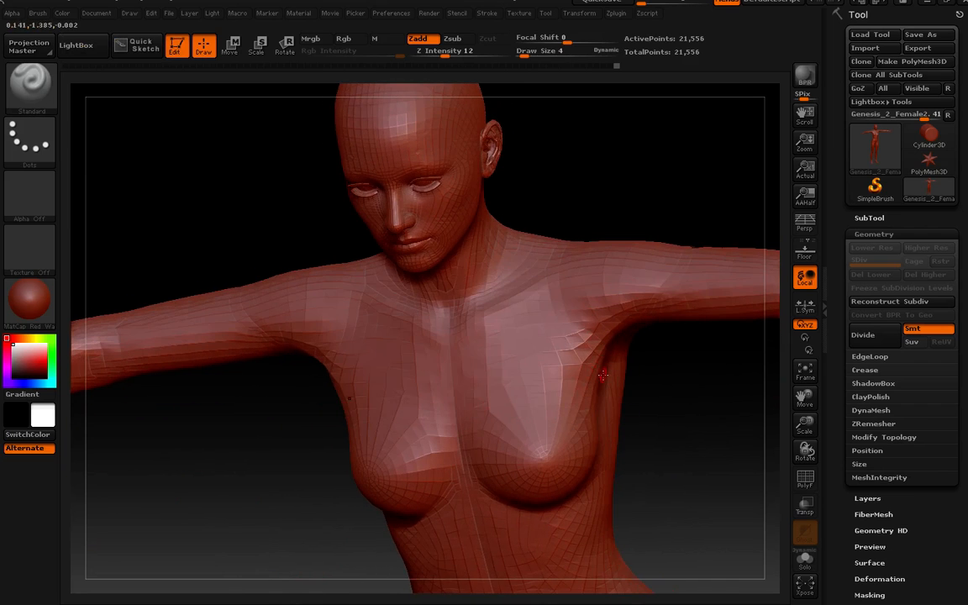
click(30, 82)
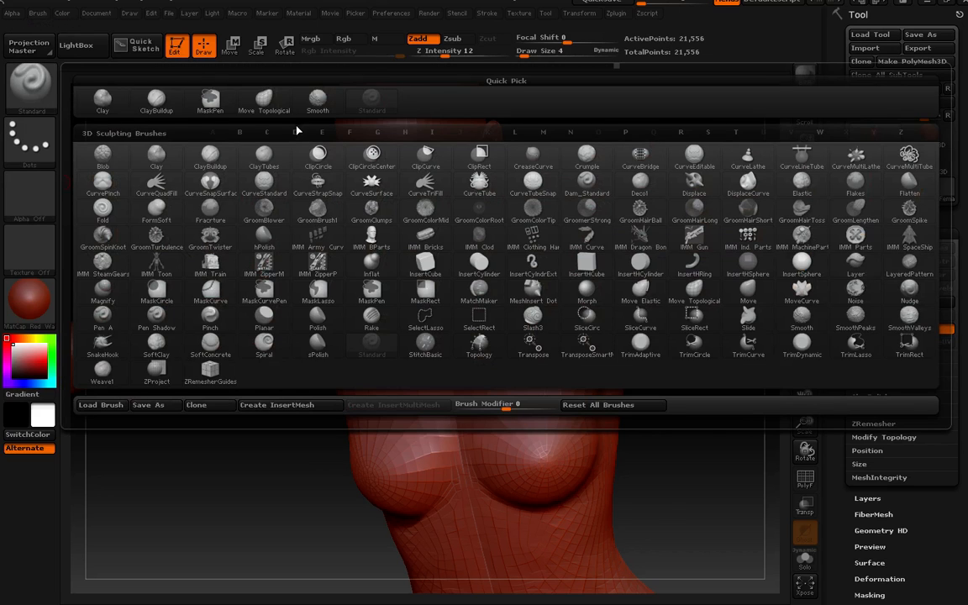
click(281, 106)
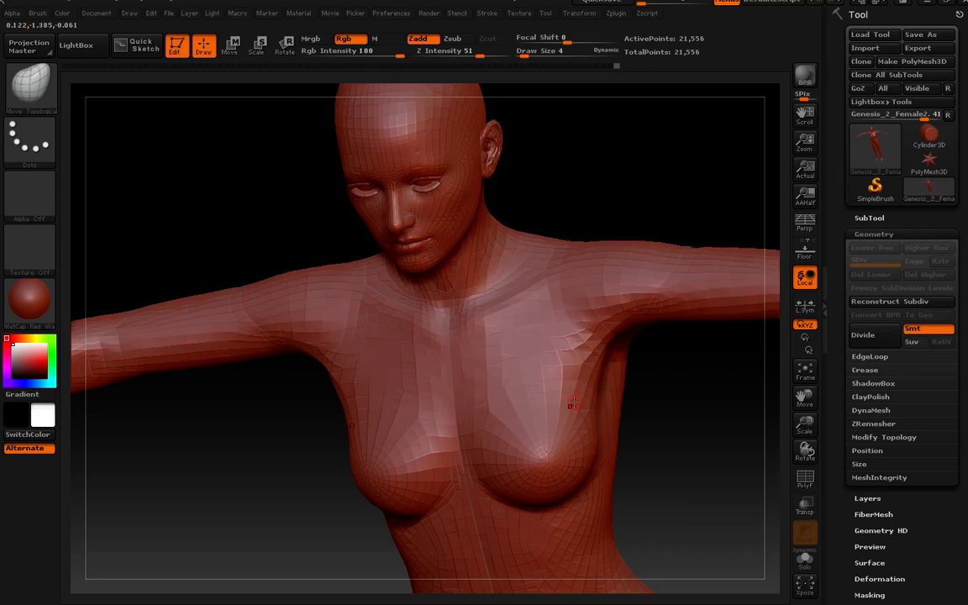
ctrl+right_drag(593, 404, 603, 473)
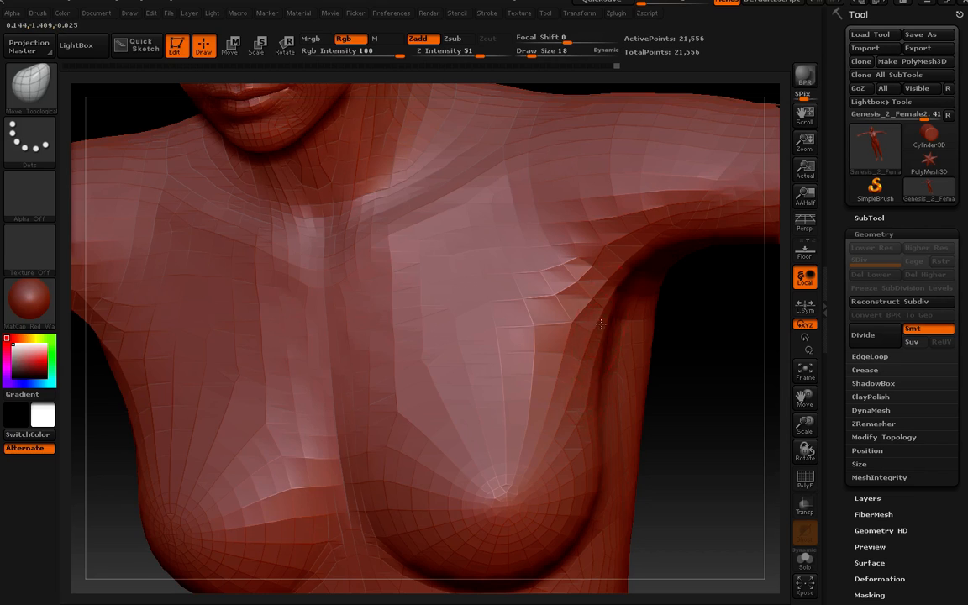
right_drag(601, 324, 611, 316)
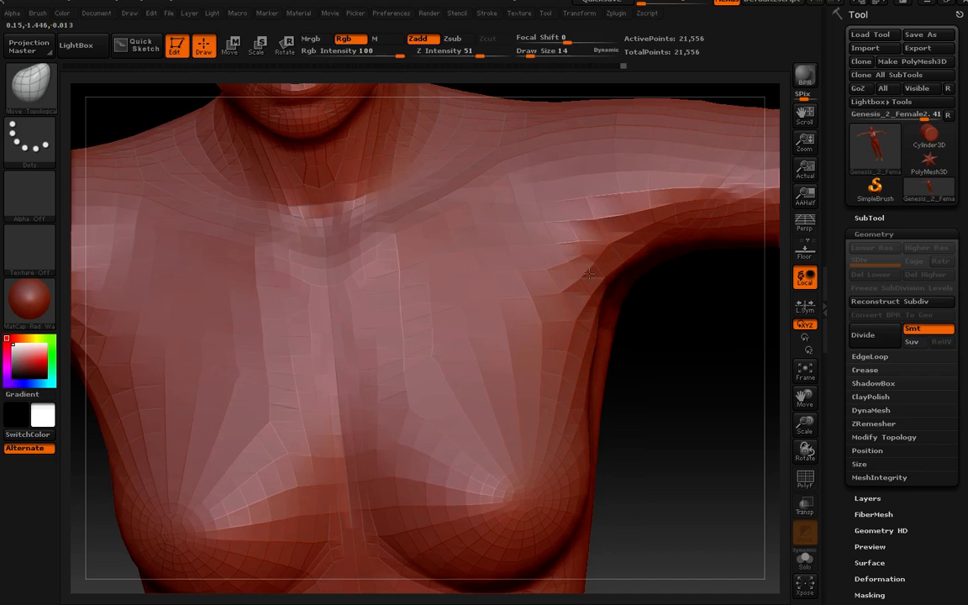
right_drag(585, 269, 567, 344)
key(space)
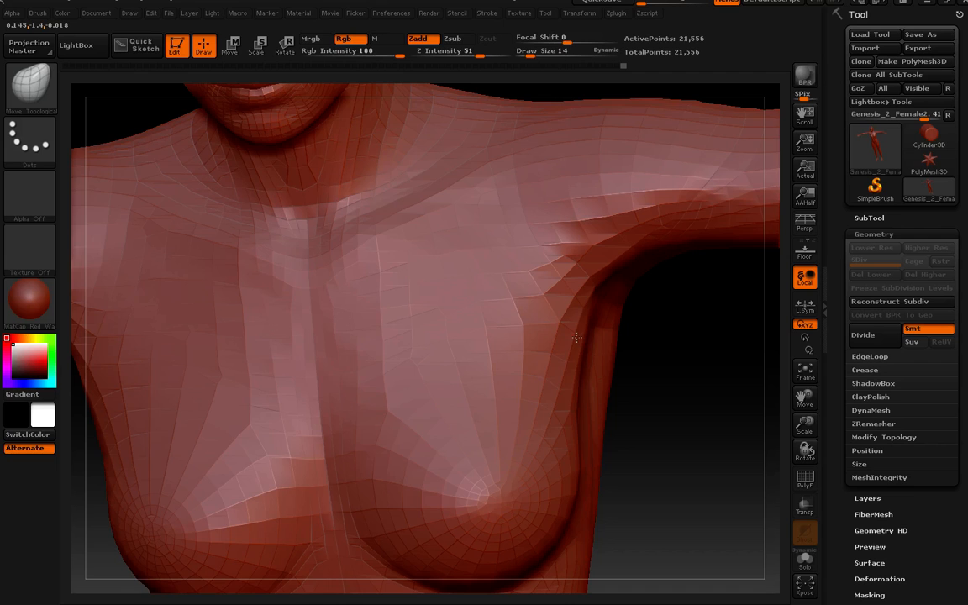
right_drag(576, 338, 548, 318)
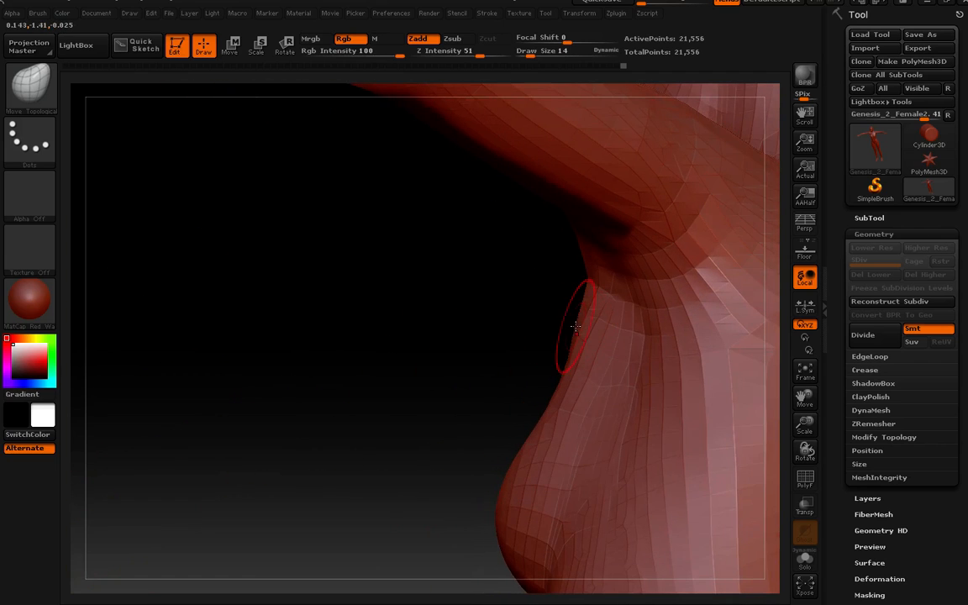
- Refine the breast contour and the side of the rib cage with the Move Topological brush, checking from below and the side
right_drag(576, 328, 496, 422)
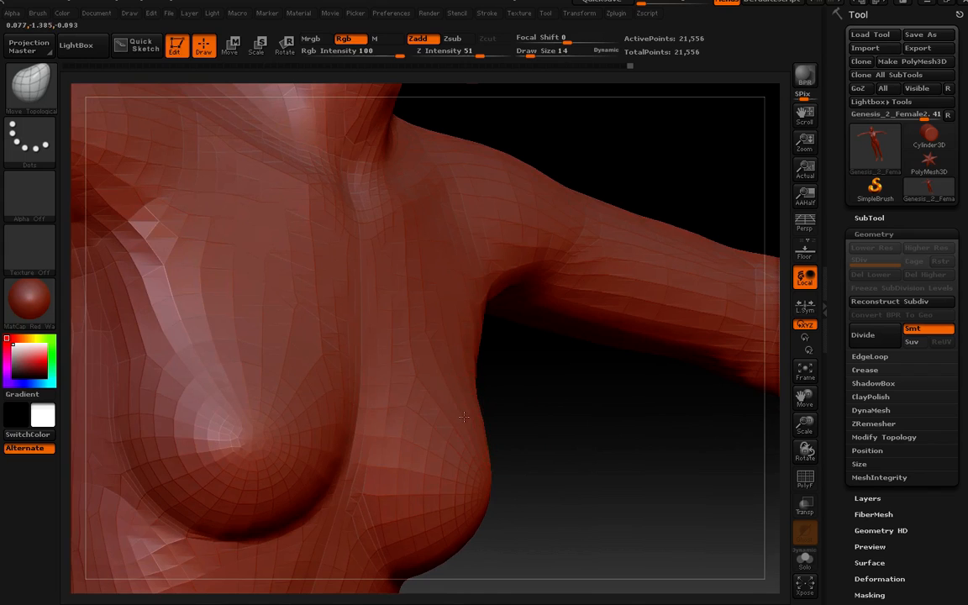
mouse_move(464, 416)
right_down()
mouse_move(448, 441)
mouse_move(518, 428)
mouse_move(489, 420)
mouse_move(470, 317)
right_up()
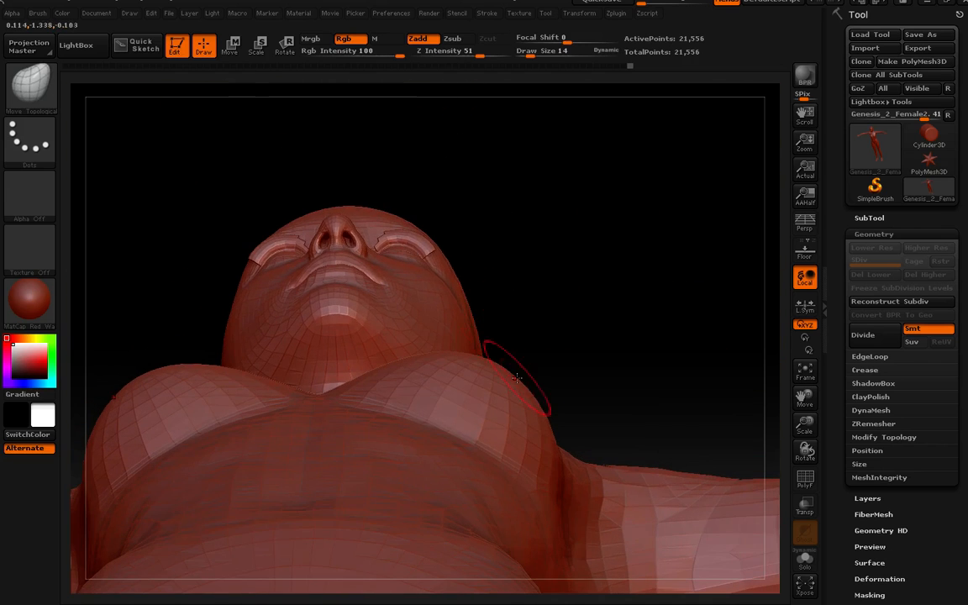
right_drag(515, 378, 519, 392)
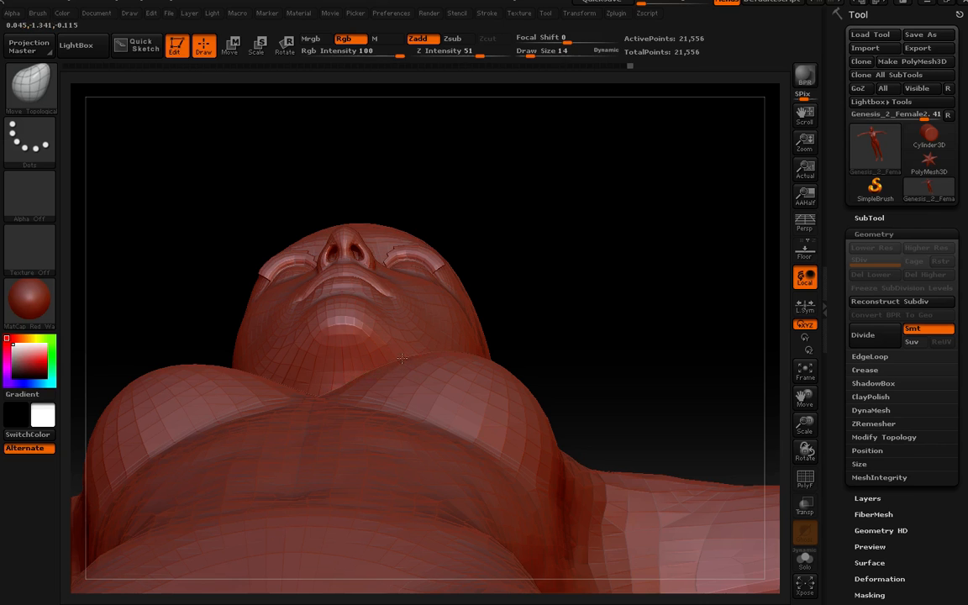
mouse_move(413, 368)
right_down()
mouse_move(405, 435)
mouse_move(554, 413)
mouse_move(571, 325)
mouse_move(560, 257)
mouse_move(538, 249)
mouse_move(576, 265)
mouse_move(572, 371)
right_up()
key(shift)
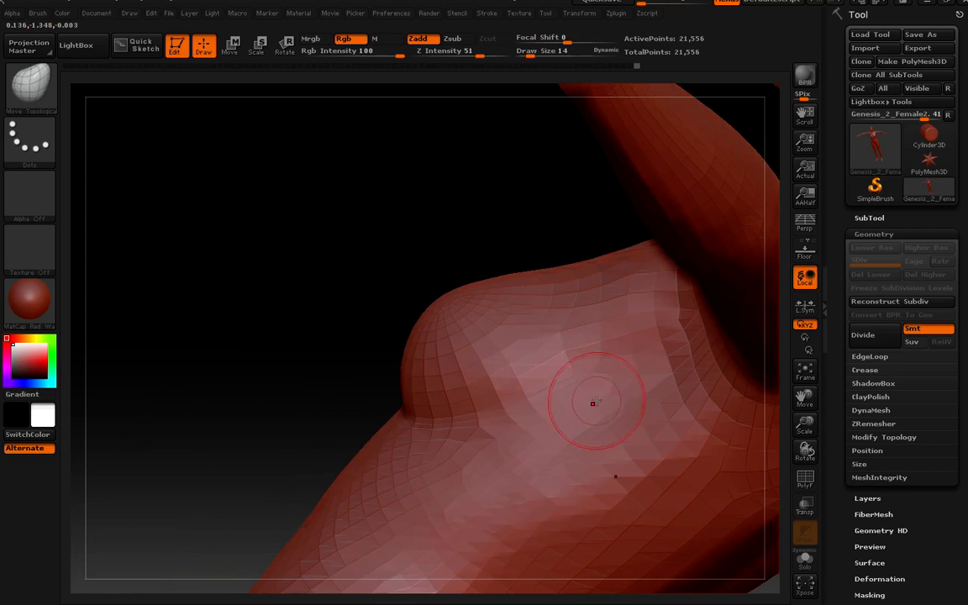
right_drag(590, 402, 569, 398)
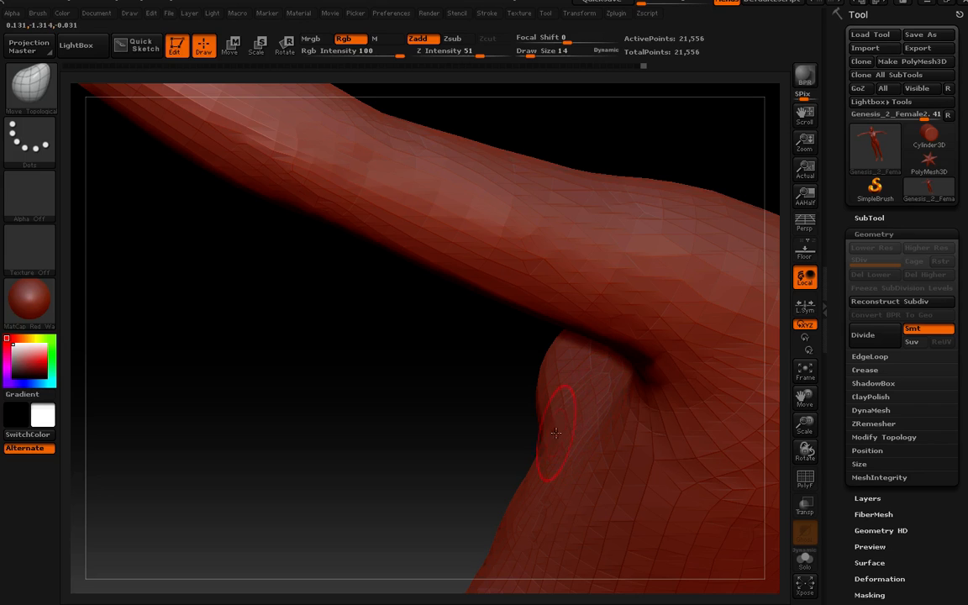
mouse_move(595, 393)
right_down()
mouse_move(588, 399)
mouse_move(602, 409)
right_up()
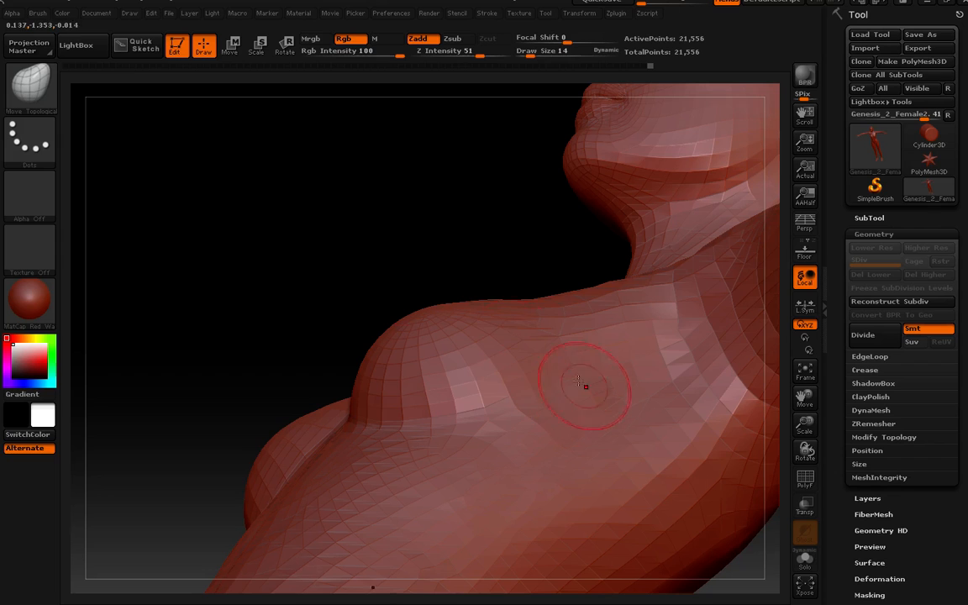
- Select the Standard brush for sculpting the side of the torso
click(29, 81)
click(374, 105)
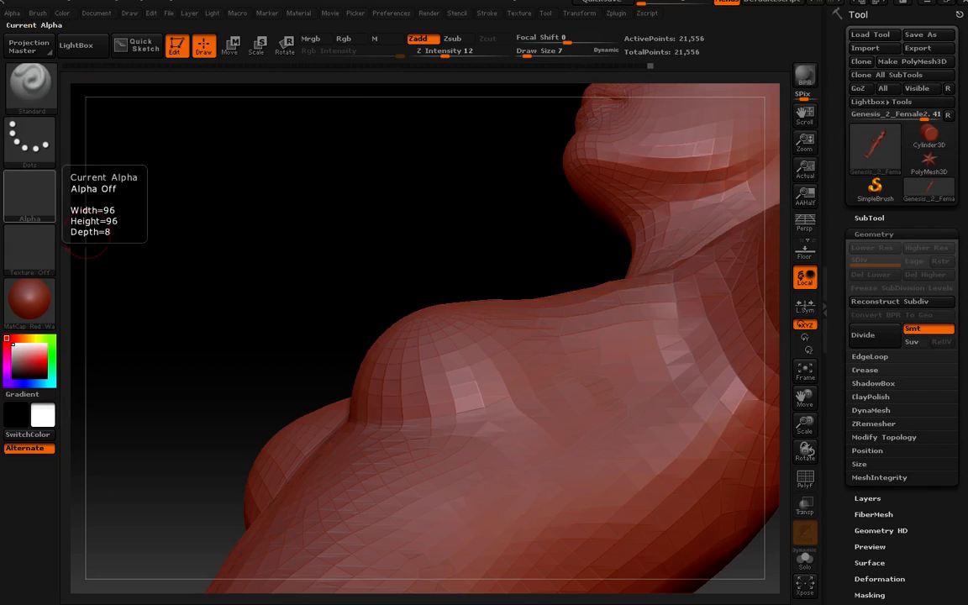
- Switch to iTunes, start the club playlist and pause it
drag(0, 99, 615, 112)
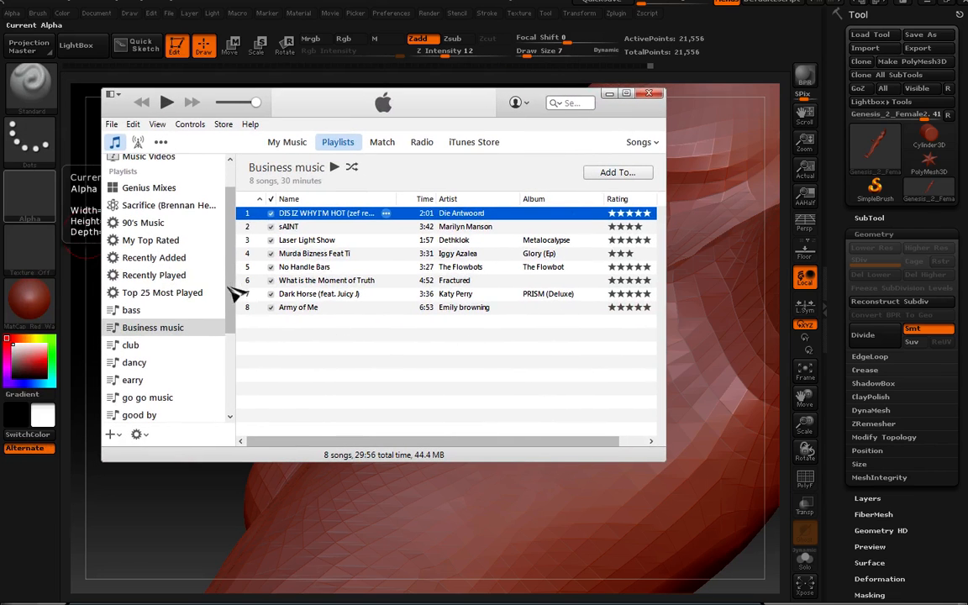
click(134, 345)
key(space)
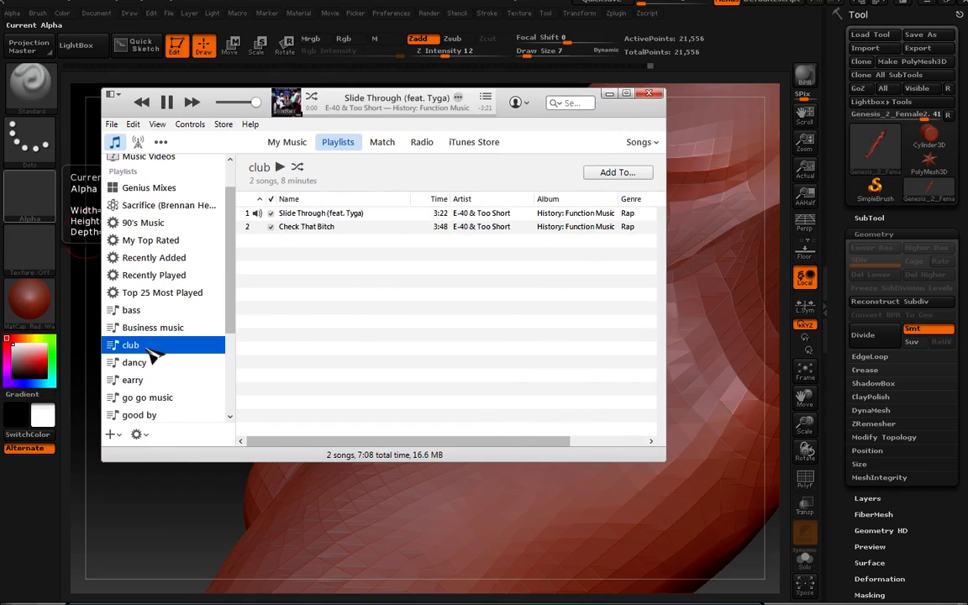
click(168, 101)
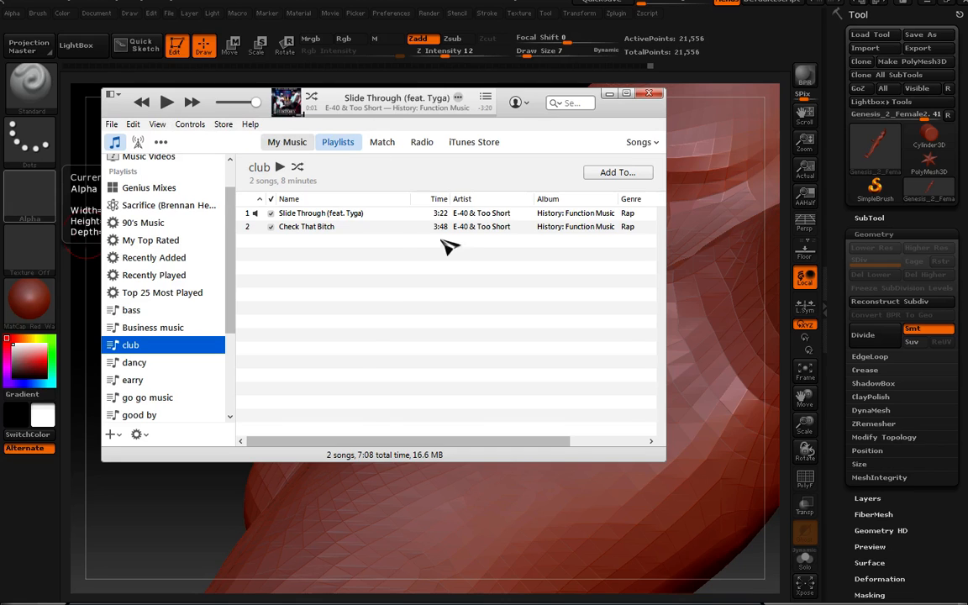
- Browse the music library by artist and play "Massif (Stay Strong)" by Squarepusher
scroll(194, 275, down, 5)
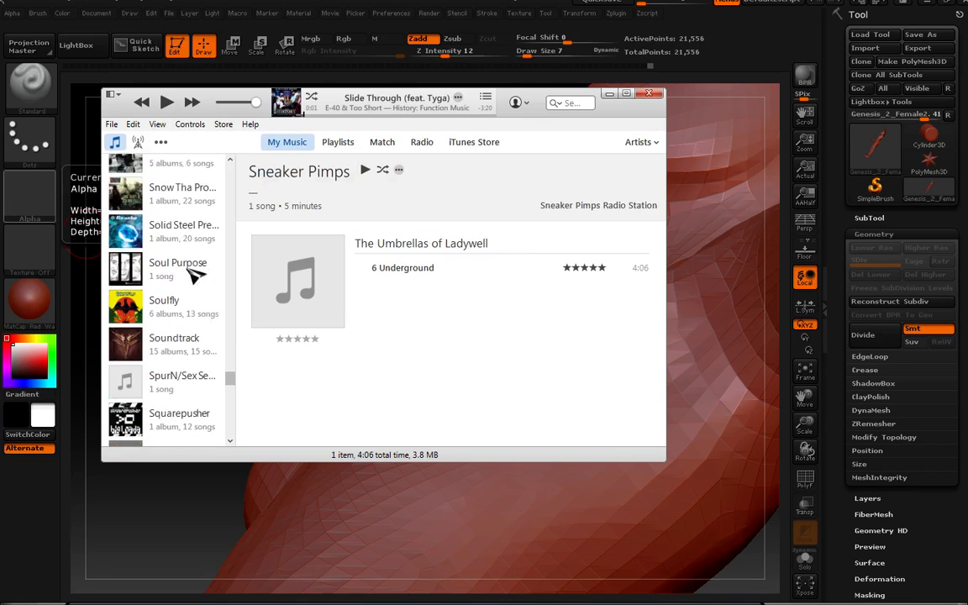
scroll(194, 275, down, 5)
scroll(194, 275, down, 3)
scroll(187, 243, up, 3)
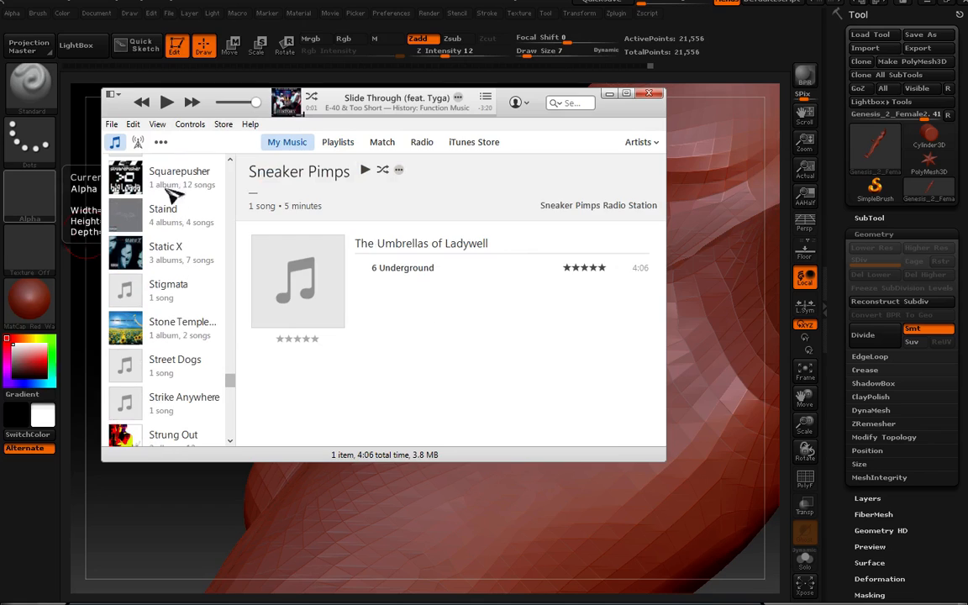
double_click(180, 178)
double_click(422, 318)
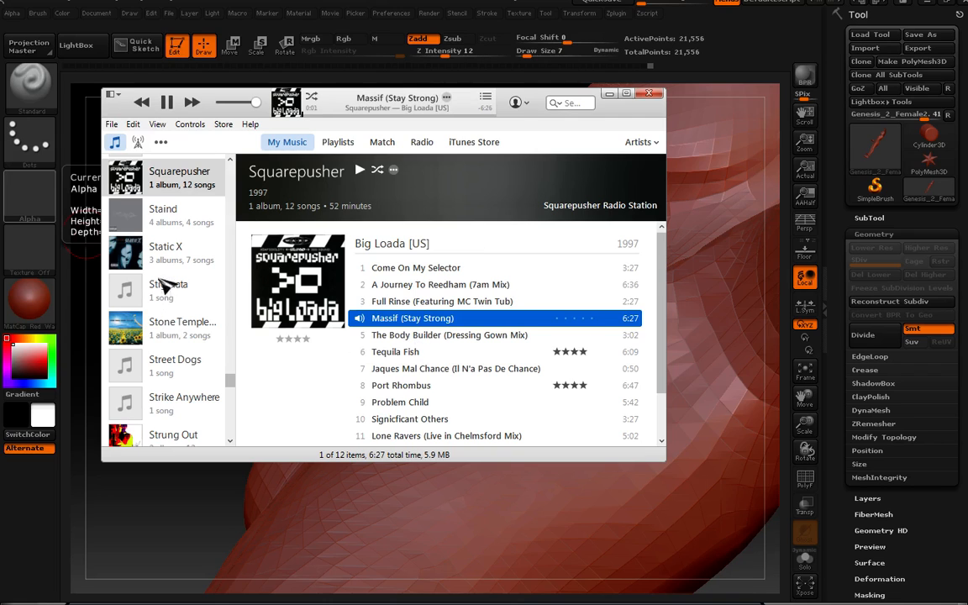
- Play "Cold" by Static X from the artist's song list
double_click(168, 248)
scroll(497, 320, down, 3)
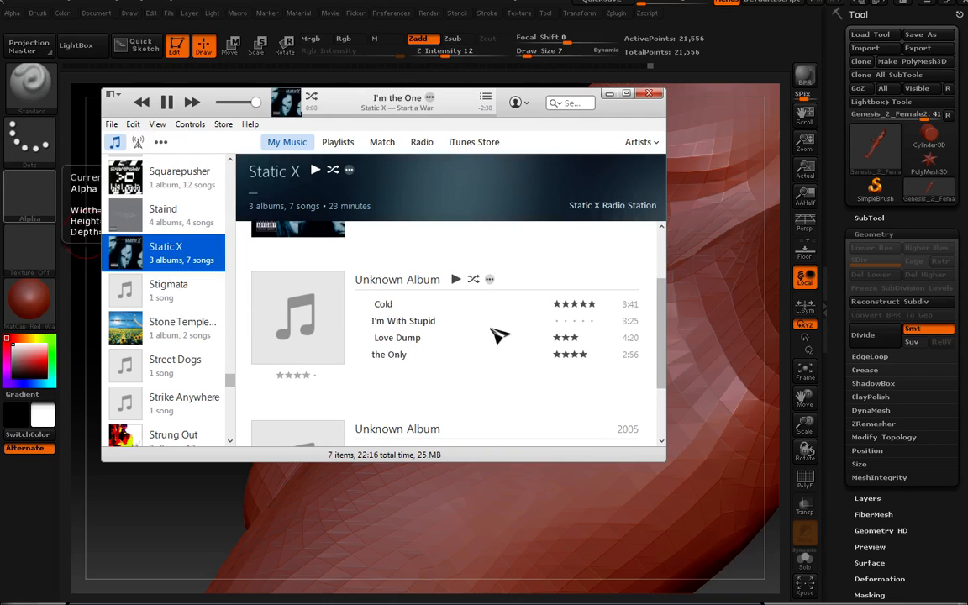
click(389, 305)
- Play "We Are The Sinners" from the Suicide Commando album Best Of Suicide Commando - Disc 1
scroll(177, 309, down, 4)
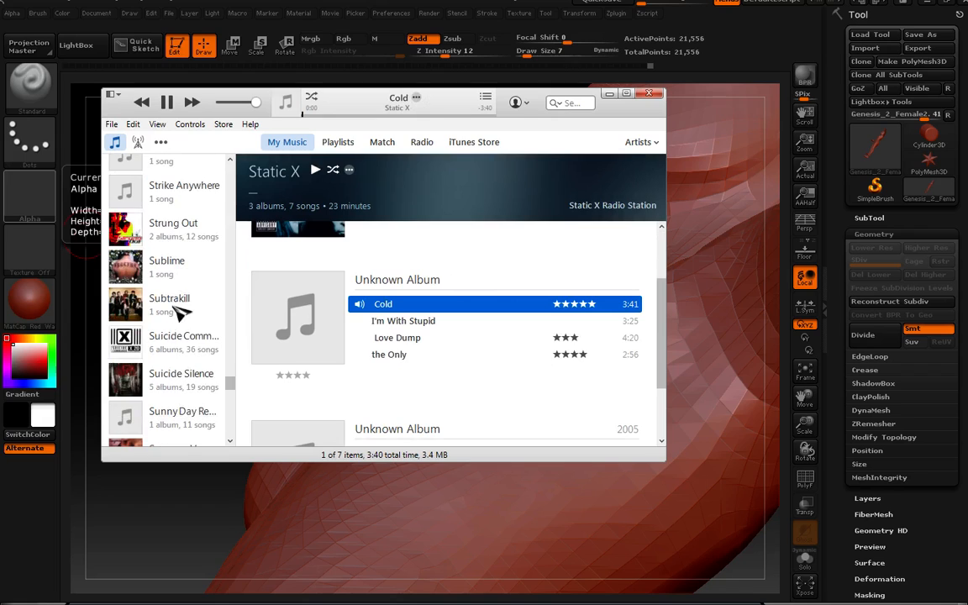
double_click(178, 349)
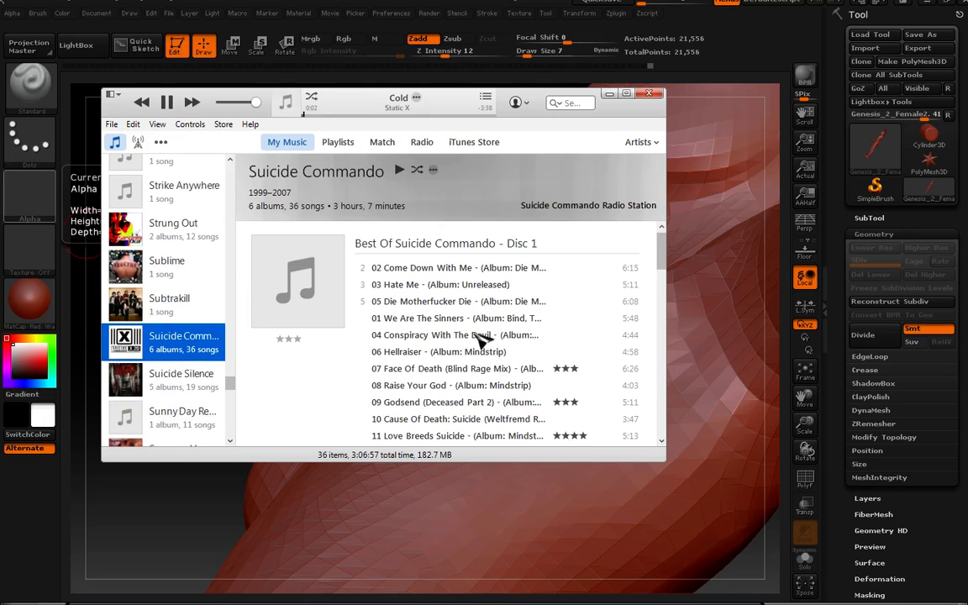
click(414, 317)
double_click(492, 318)
scroll(189, 325, down, 5)
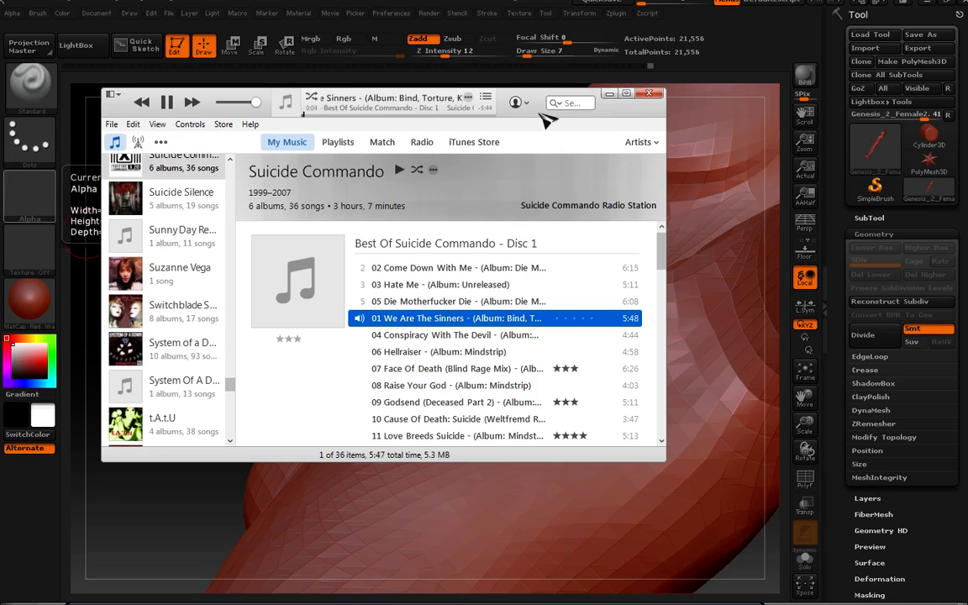
- Open the playing song's options, close them and return to ZBrush
right_click(502, 318)
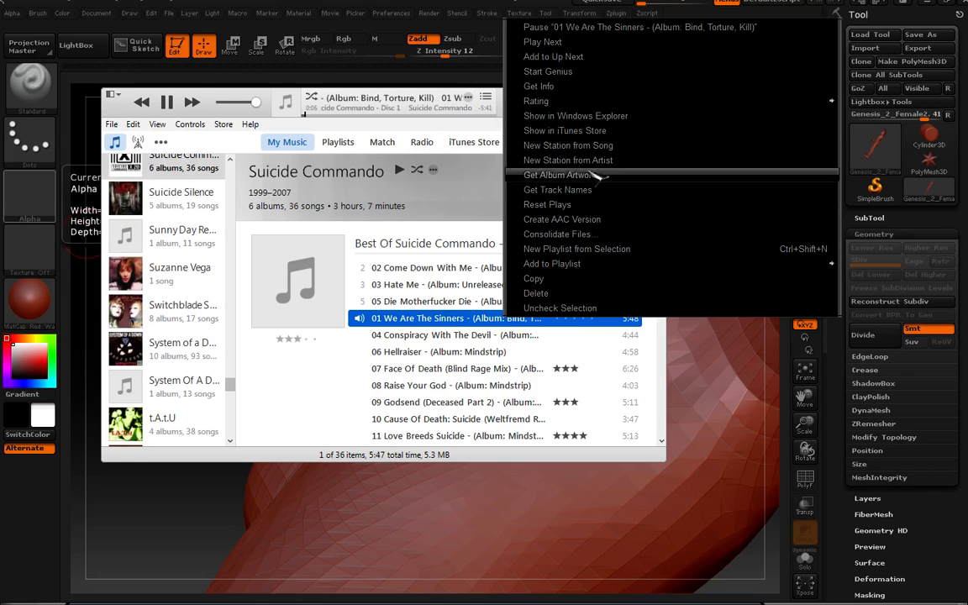
click(576, 72)
click(576, 259)
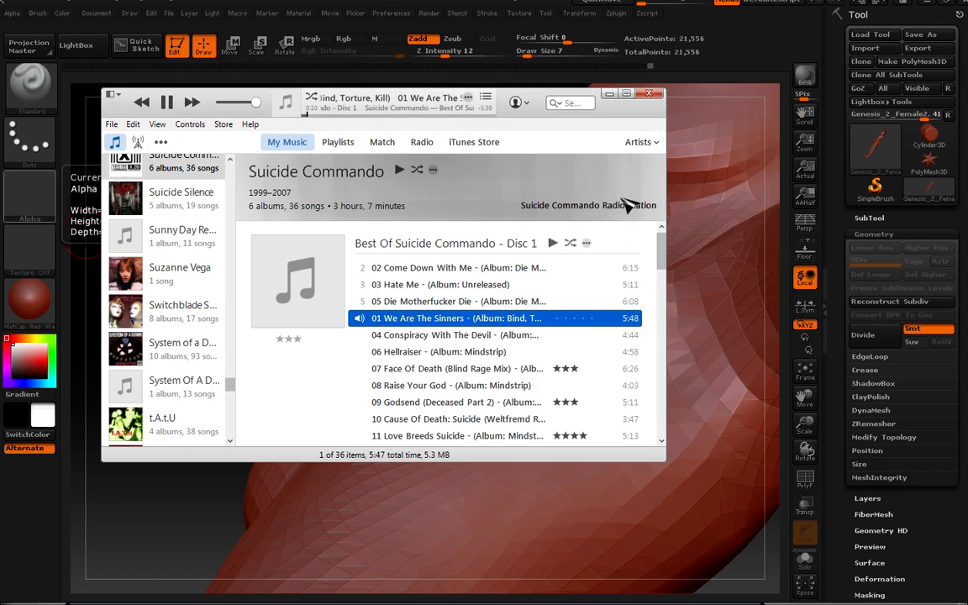
drag(614, 111, 121, 259)
click(119, 246)
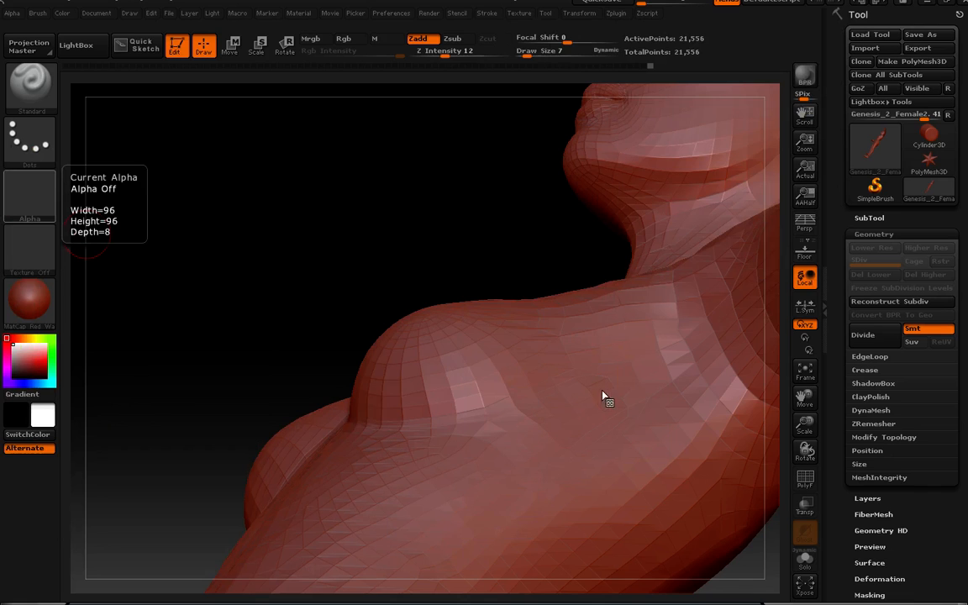
- Reduce the Standard brush Draw Size to 2 and sculpt fine muscle forms on the side of the rib cage below the armpit
mouse_move(601, 395)
right_down()
mouse_move(529, 389)
mouse_move(584, 389)
right_up()
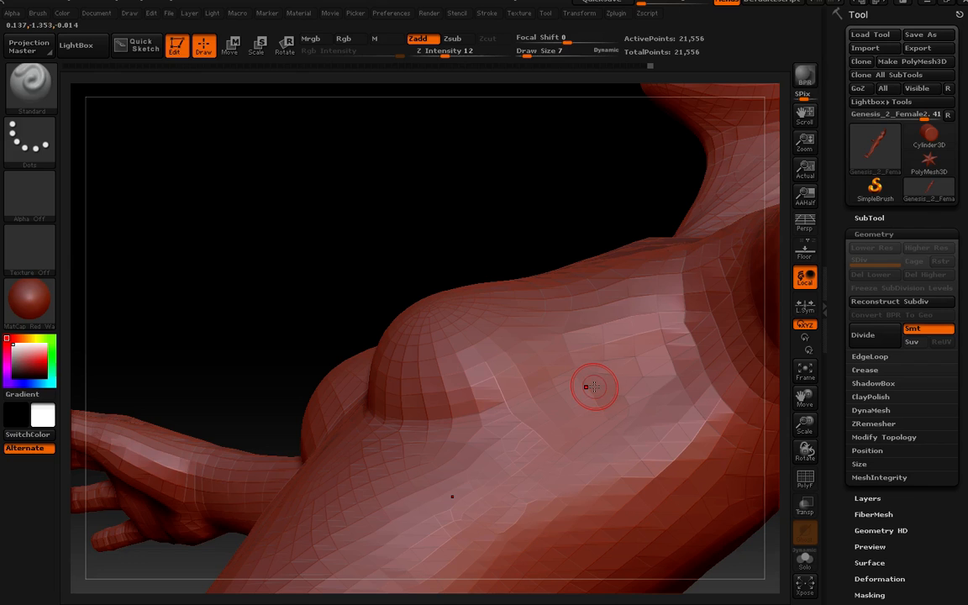
key([)
key([)
key([)
key([)
key([)
mouse_move(639, 362)
right_down()
mouse_move(616, 378)
mouse_move(594, 370)
right_up()
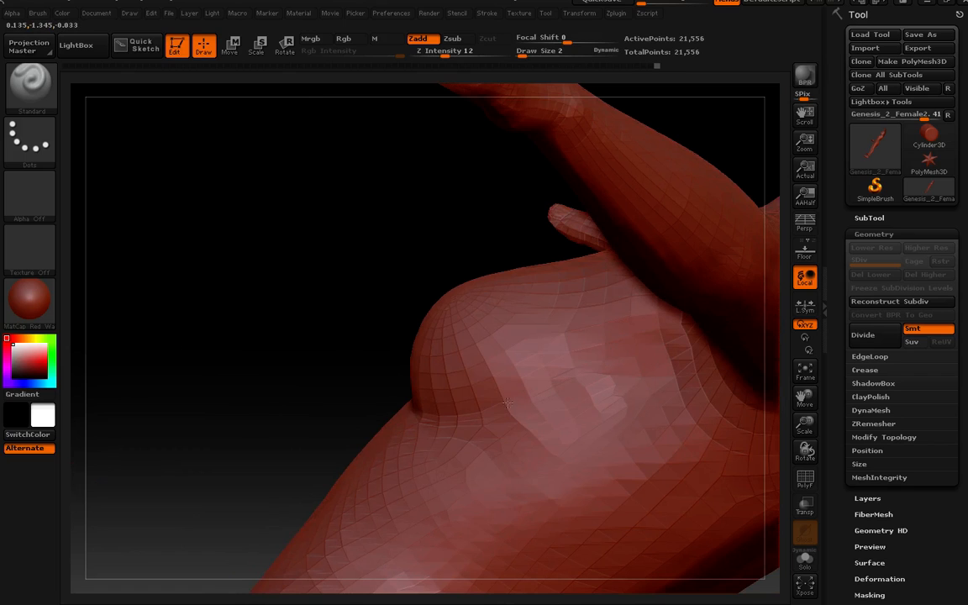
right_drag(476, 418, 626, 416)
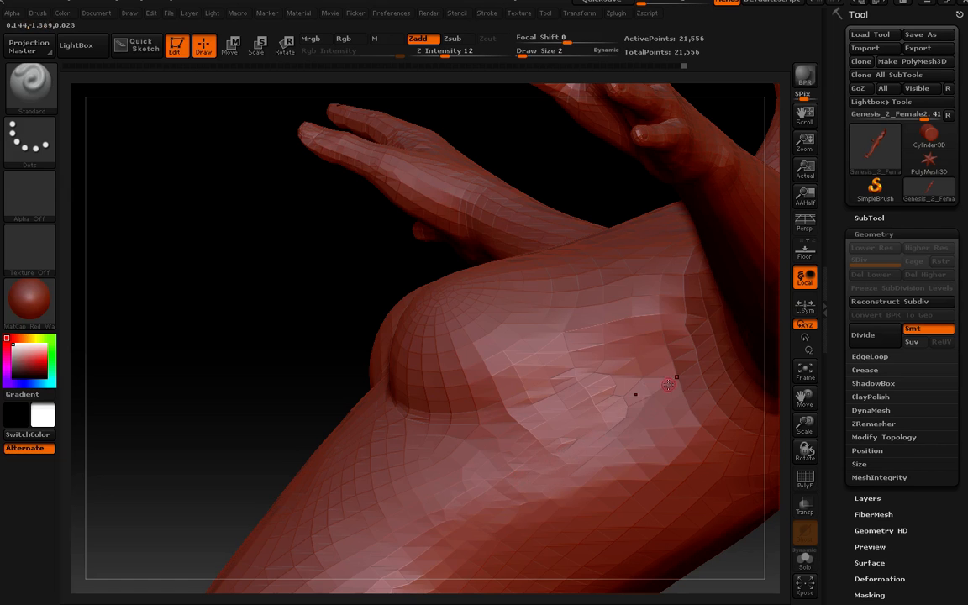
- Raise the Draw Size to 7 and sculpt and smooth the rib cage surface beside the breast
mouse_move(593, 442)
right_down()
mouse_move(640, 393)
mouse_move(597, 387)
right_up()
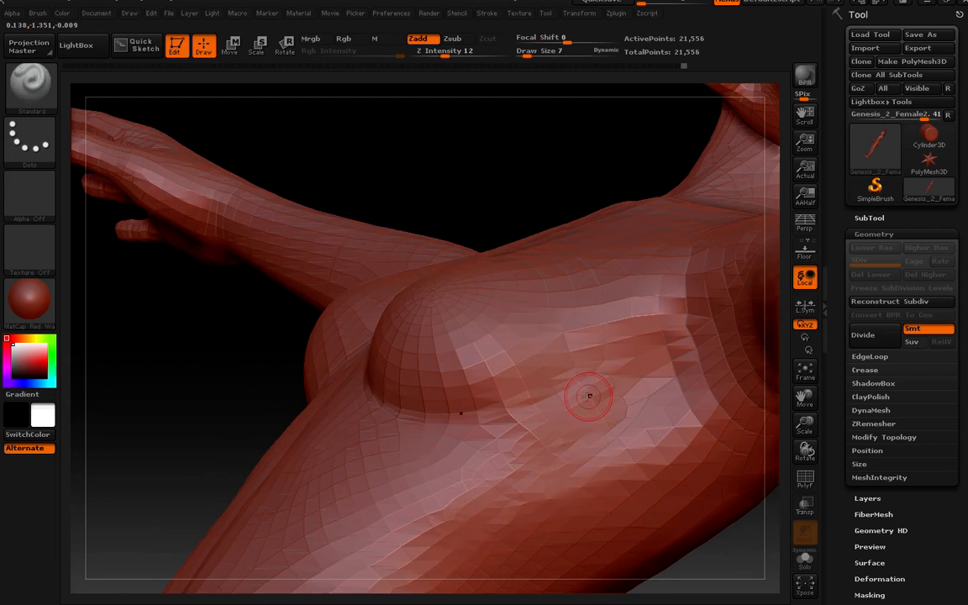
mouse_move(518, 421)
right_down()
mouse_move(566, 433)
mouse_move(608, 414)
mouse_move(508, 375)
right_up()
key(shift)
- Select the Move Topological brush and reshape the side of the breast and rib cage with Draw Sizes up to 14
click(26, 92)
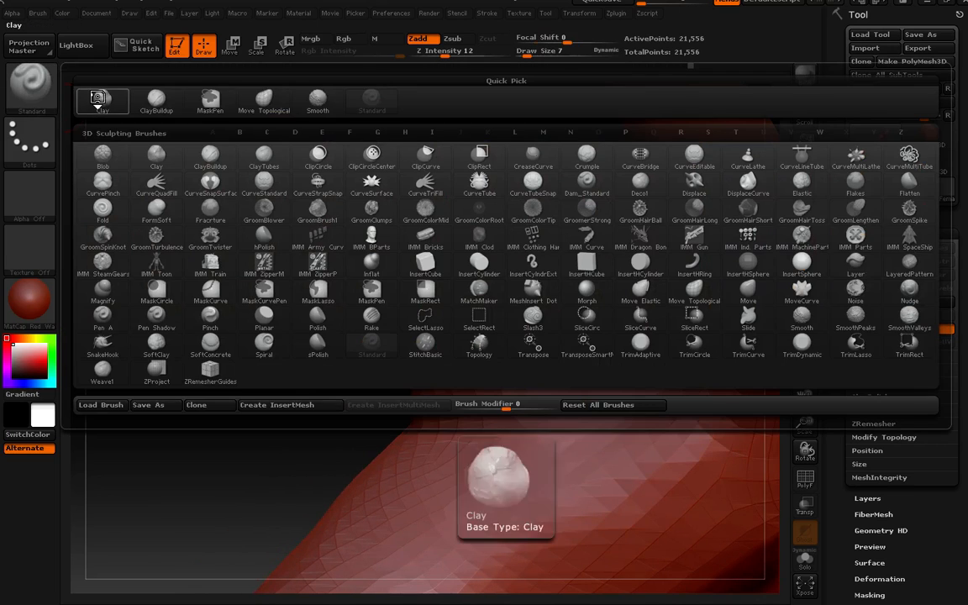
click(283, 104)
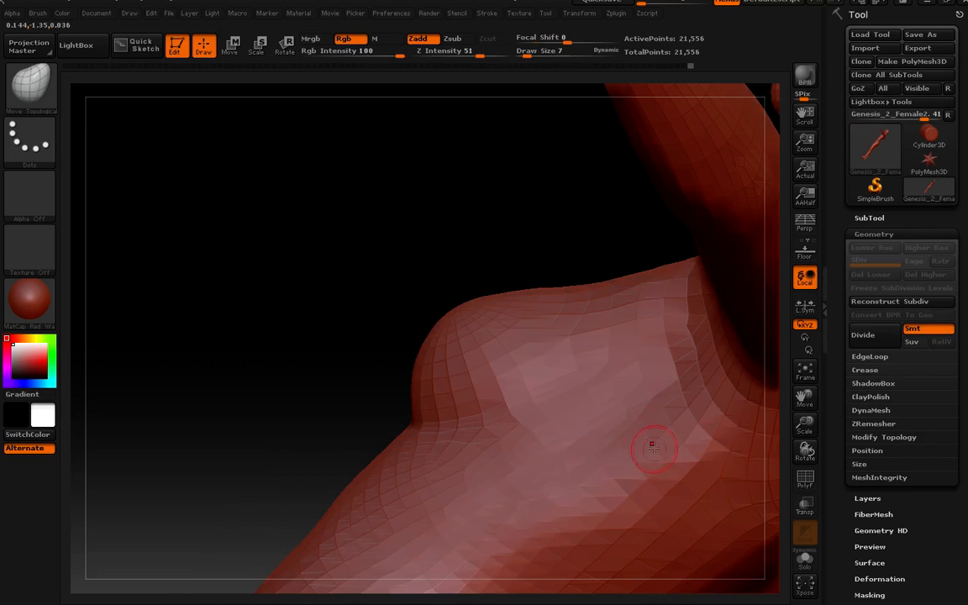
right_drag(648, 443, 664, 389)
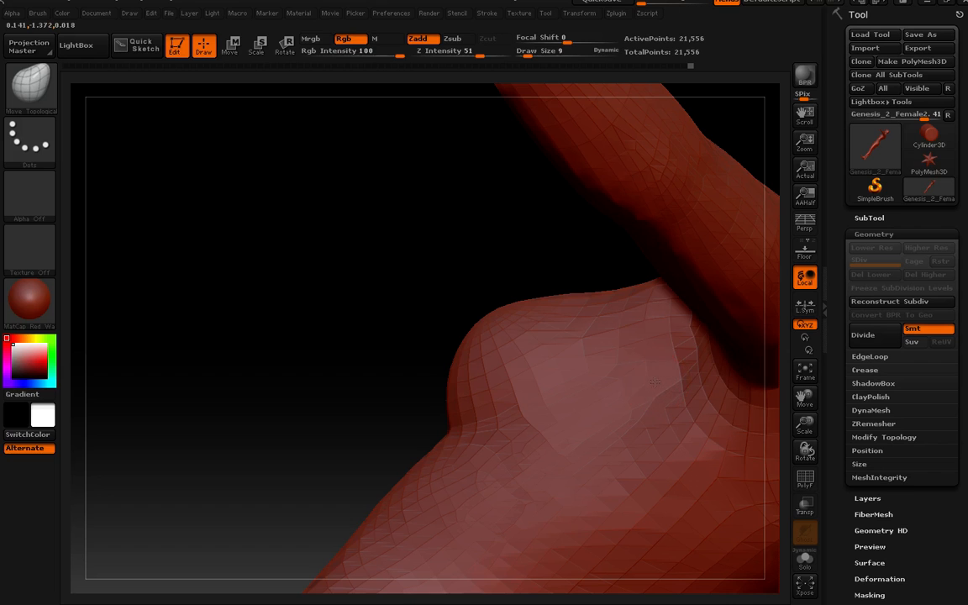
mouse_move(654, 382)
right_down()
mouse_move(647, 387)
mouse_move(693, 367)
mouse_move(649, 401)
mouse_move(654, 394)
right_up()
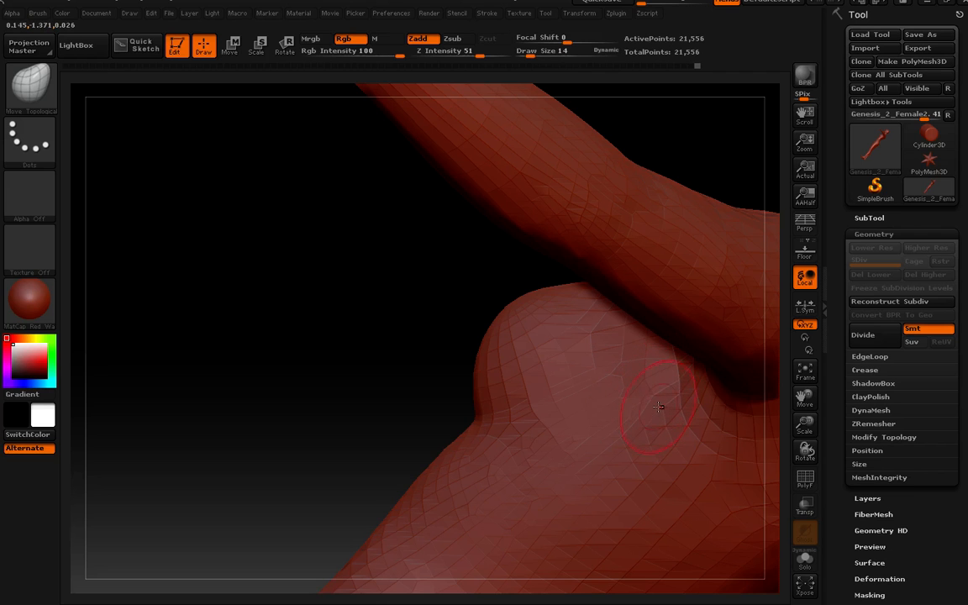
mouse_move(657, 406)
right_down()
mouse_move(727, 433)
mouse_move(567, 458)
right_up()
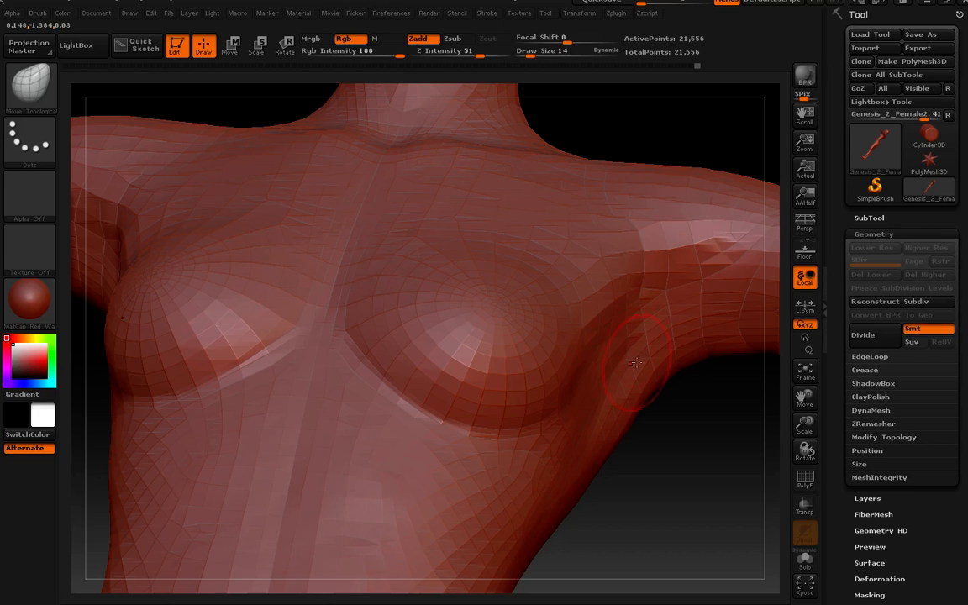
- Bring the whole figure into view from the front and switch it with its stored morph target
mouse_move(633, 422)
right_down()
mouse_move(611, 458)
mouse_move(582, 435)
mouse_move(456, 428)
mouse_move(458, 447)
mouse_move(415, 337)
mouse_move(425, 361)
mouse_move(390, 444)
mouse_move(434, 433)
mouse_move(596, 268)
mouse_move(525, 334)
mouse_move(532, 290)
mouse_move(583, 314)
mouse_move(577, 294)
right_up()
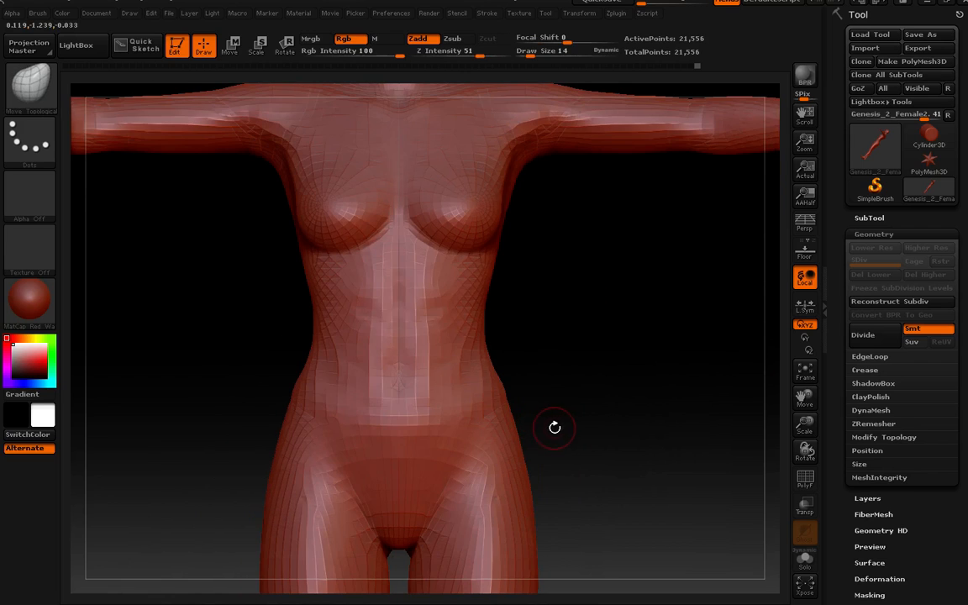
mouse_move(555, 428)
right_down()
mouse_move(551, 391)
mouse_move(554, 417)
right_up()
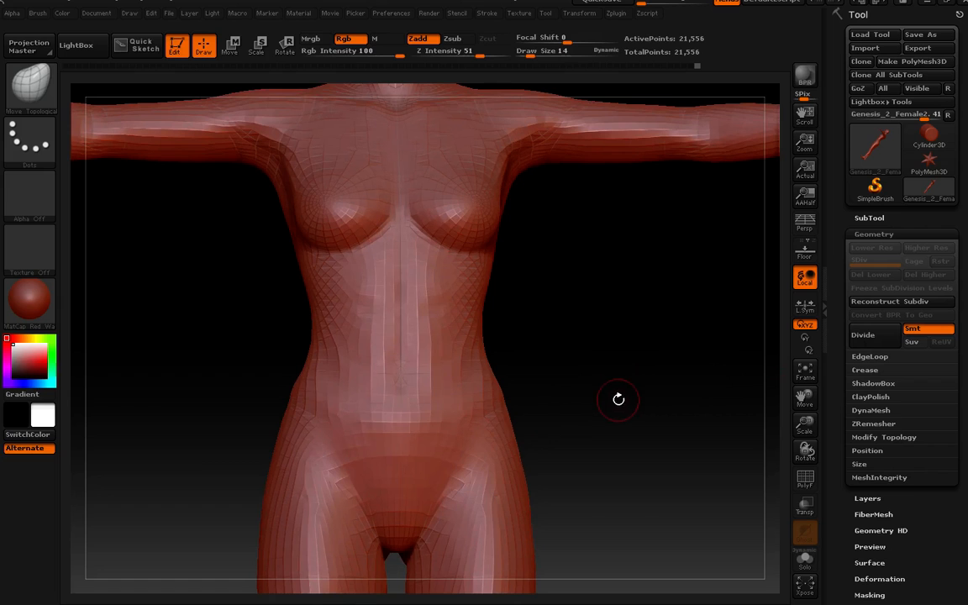
mouse_move(633, 399)
right_down()
mouse_move(624, 431)
mouse_move(607, 333)
mouse_move(624, 395)
mouse_move(624, 304)
mouse_move(629, 386)
mouse_move(642, 389)
mouse_move(633, 378)
right_up()
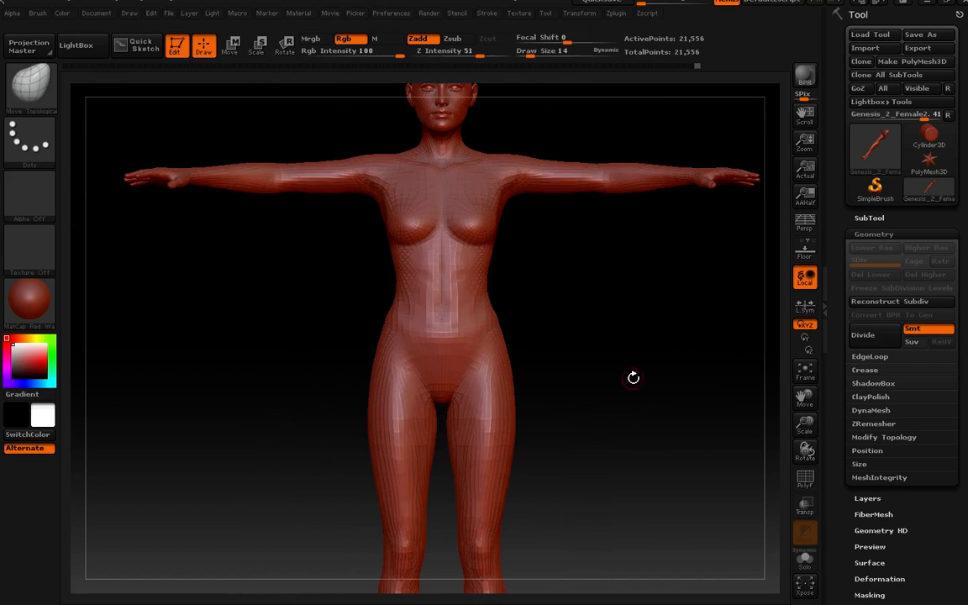
mouse_move(618, 423)
right_down()
mouse_move(602, 339)
mouse_move(613, 353)
mouse_move(594, 352)
mouse_move(629, 347)
mouse_move(482, 351)
mouse_move(492, 347)
right_up()
mouse_move(648, 325)
right_down()
mouse_move(544, 330)
mouse_move(512, 323)
mouse_move(522, 317)
right_up()
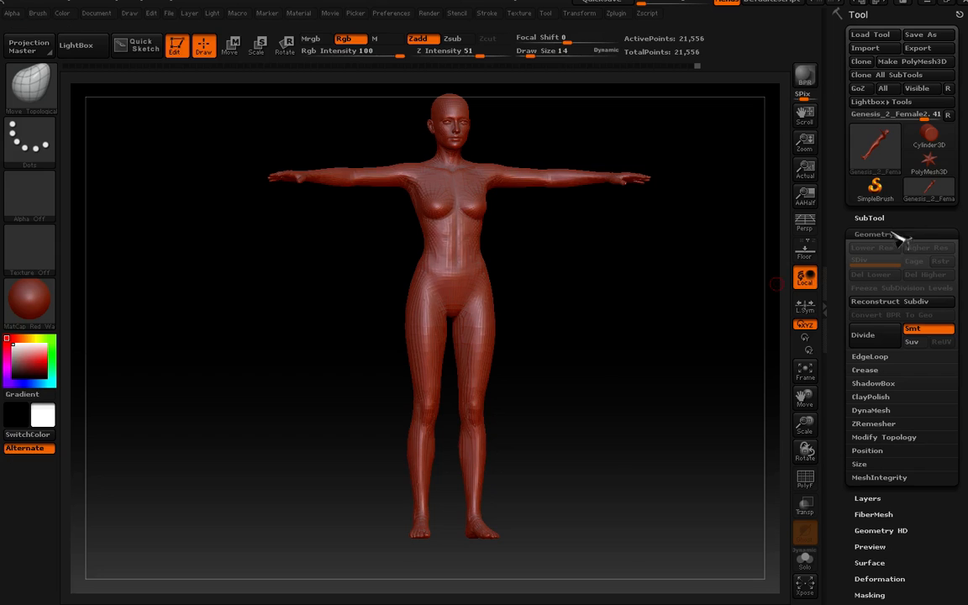
drag(840, 248, 830, 142)
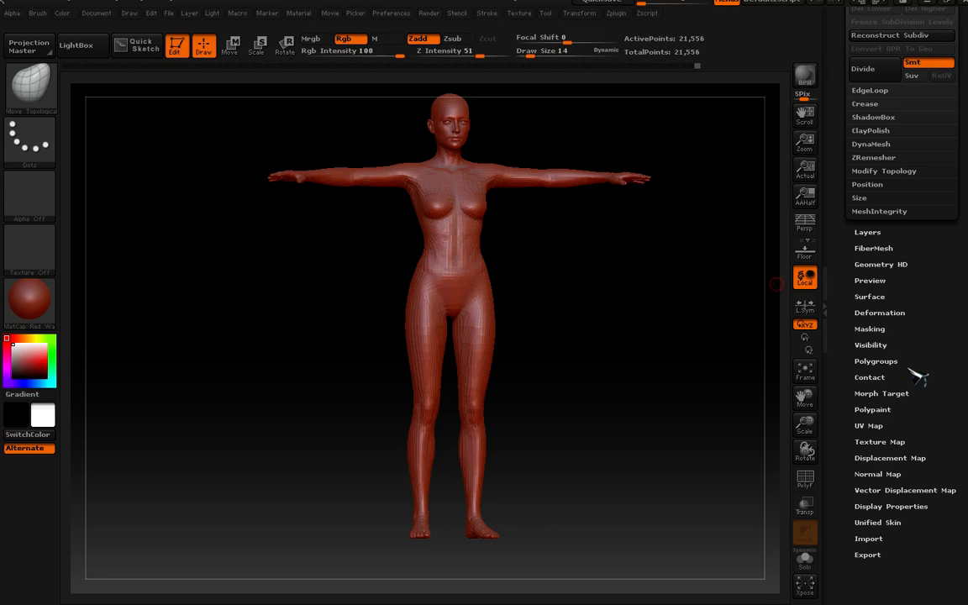
click(897, 396)
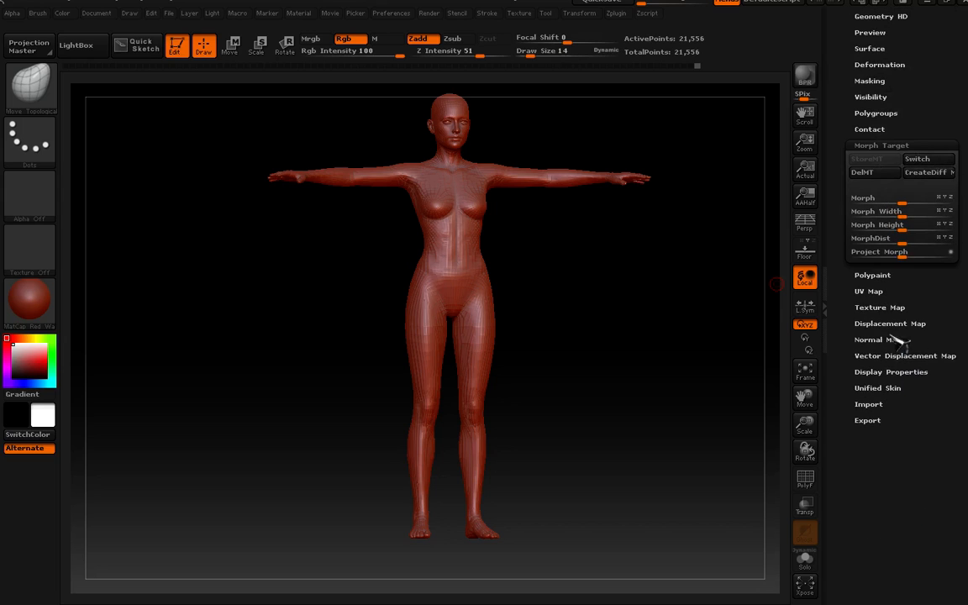
scroll(848, 284, up, 4)
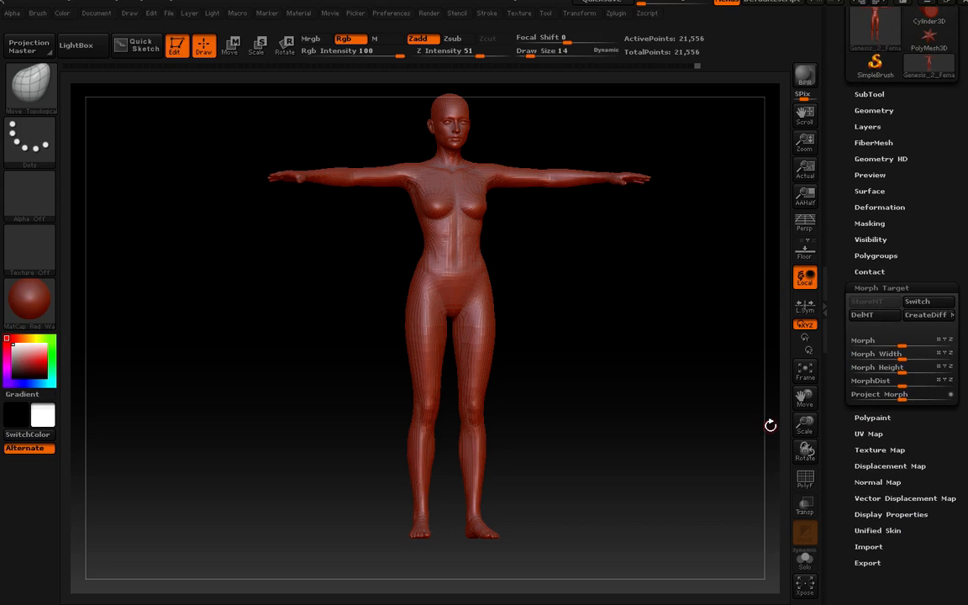
click(927, 302)
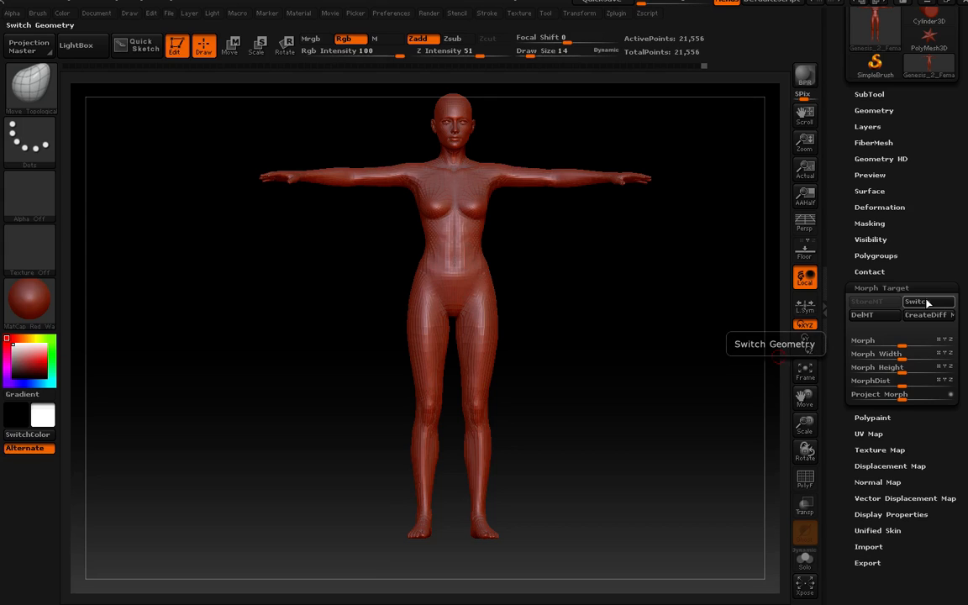
- Compare the sculpt with the stored morph target from the side and back by switching between them
drag(677, 345, 584, 359)
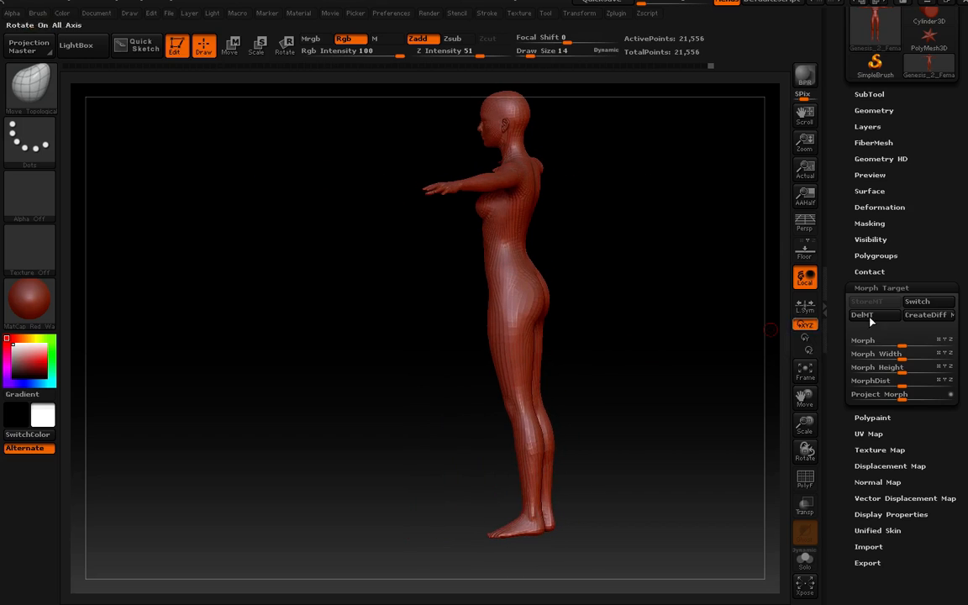
click(929, 308)
click(929, 308)
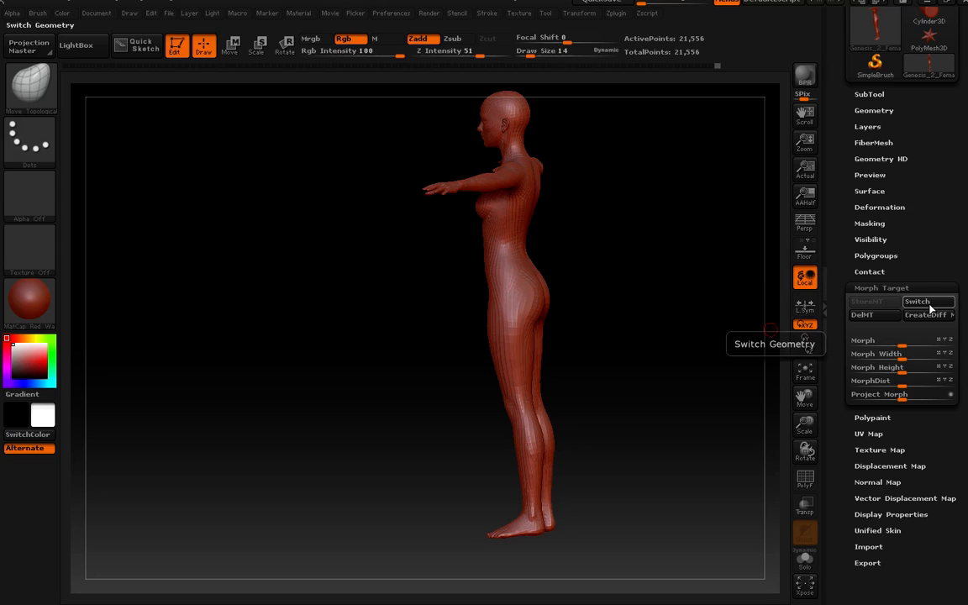
drag(662, 360, 606, 365)
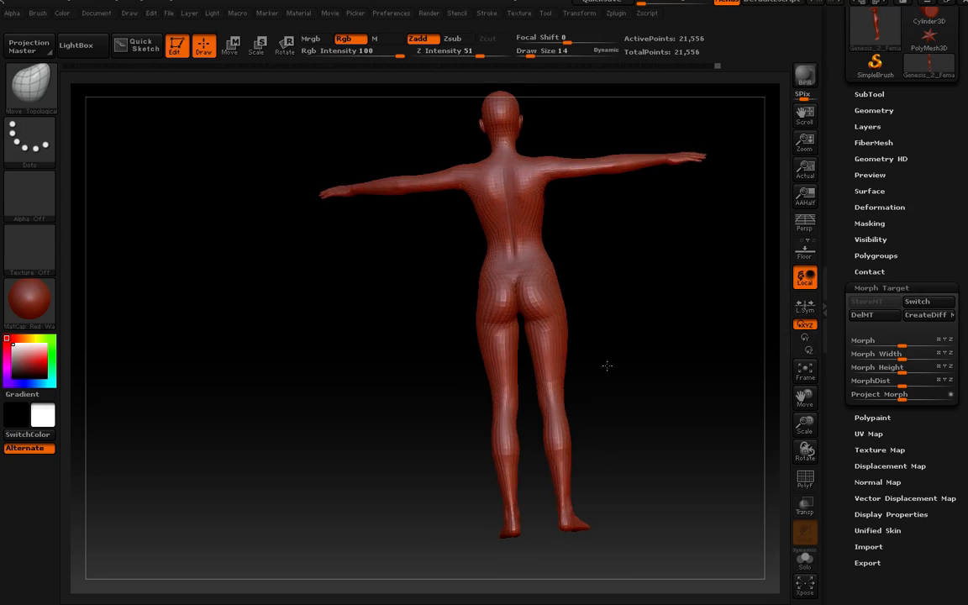
click(933, 304)
click(934, 305)
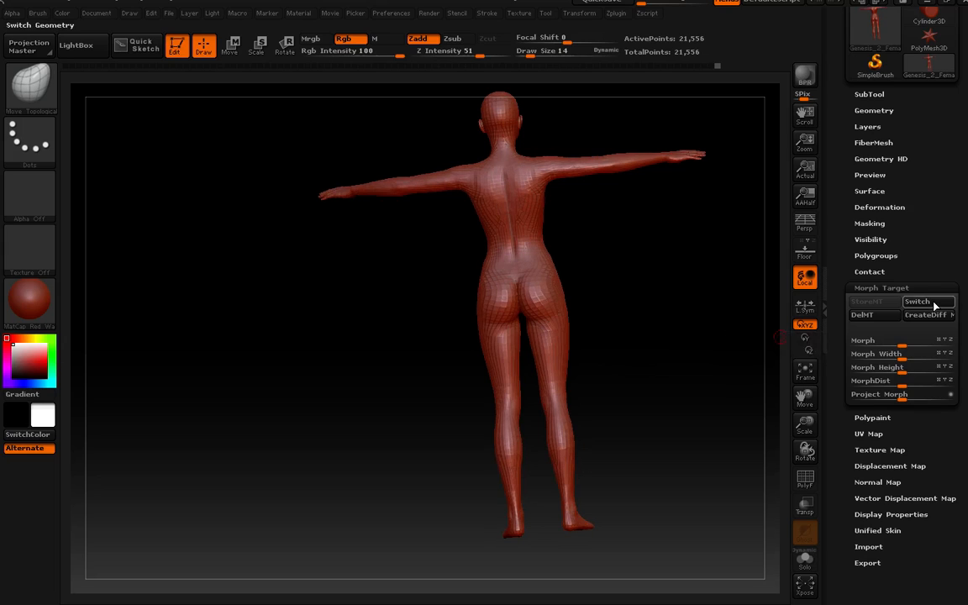
click(933, 305)
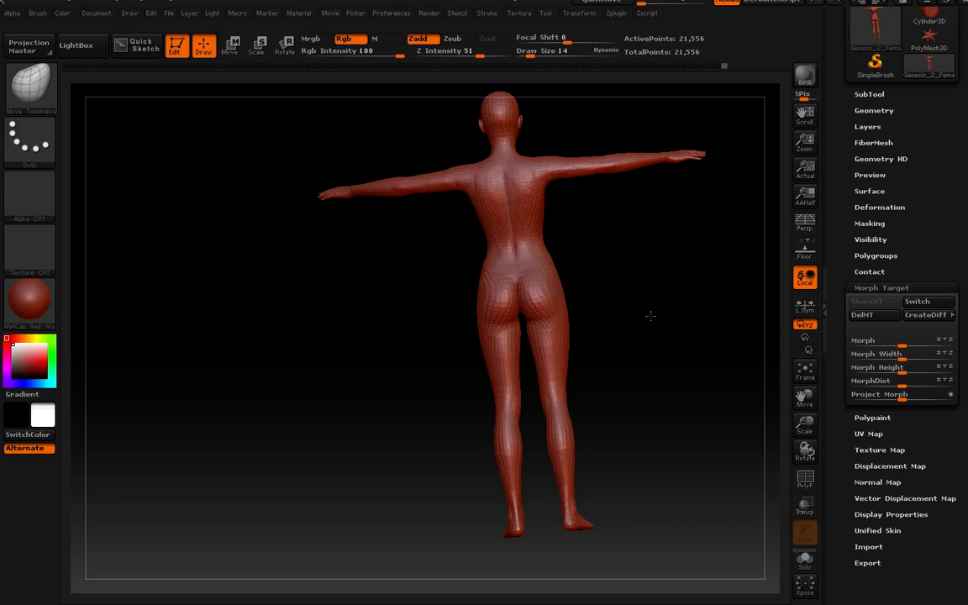
- Examine the figure's back, hips and legs from behind and from the front
mouse_move(650, 317)
mouse_down()
mouse_move(658, 298)
mouse_move(663, 317)
mouse_up()
mouse_move(573, 219)
alt+mouse_down()
mouse_move(581, 261)
mouse_move(566, 376)
alt+mouse_up()
shift+drag(427, 308, 450, 302)
mouse_move(677, 262)
mouse_down()
mouse_move(676, 290)
mouse_move(670, 284)
mouse_up()
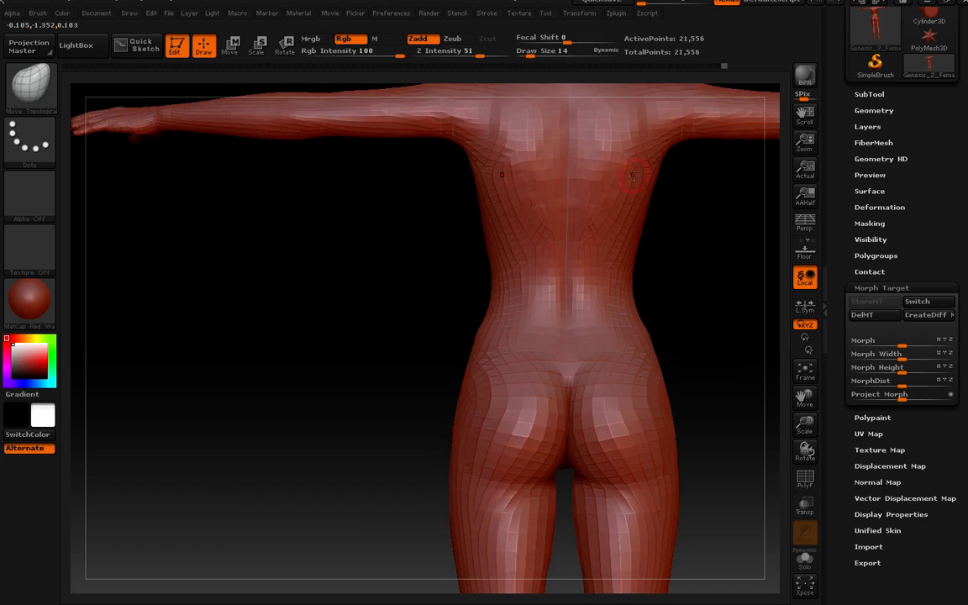
drag(349, 300, 521, 347)
alt+drag(550, 382, 583, 149)
mouse_move(588, 283)
mouse_down()
mouse_move(583, 249)
mouse_move(583, 287)
mouse_move(592, 286)
mouse_up()
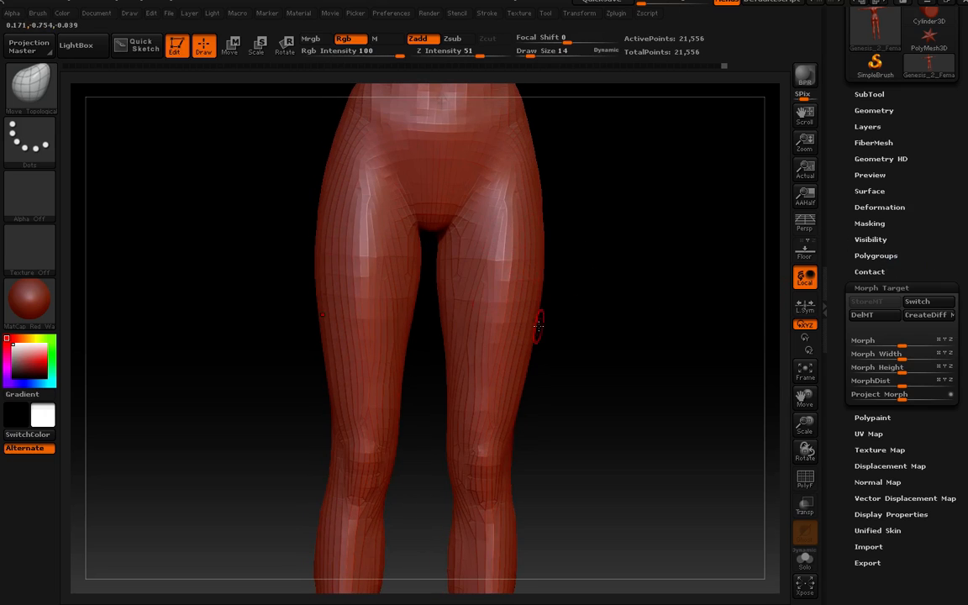
mouse_move(614, 368)
mouse_down()
mouse_move(616, 324)
mouse_move(609, 354)
mouse_move(619, 391)
mouse_move(613, 268)
mouse_move(602, 317)
mouse_move(596, 305)
mouse_move(610, 315)
mouse_move(609, 335)
mouse_move(112, 71)
mouse_up()
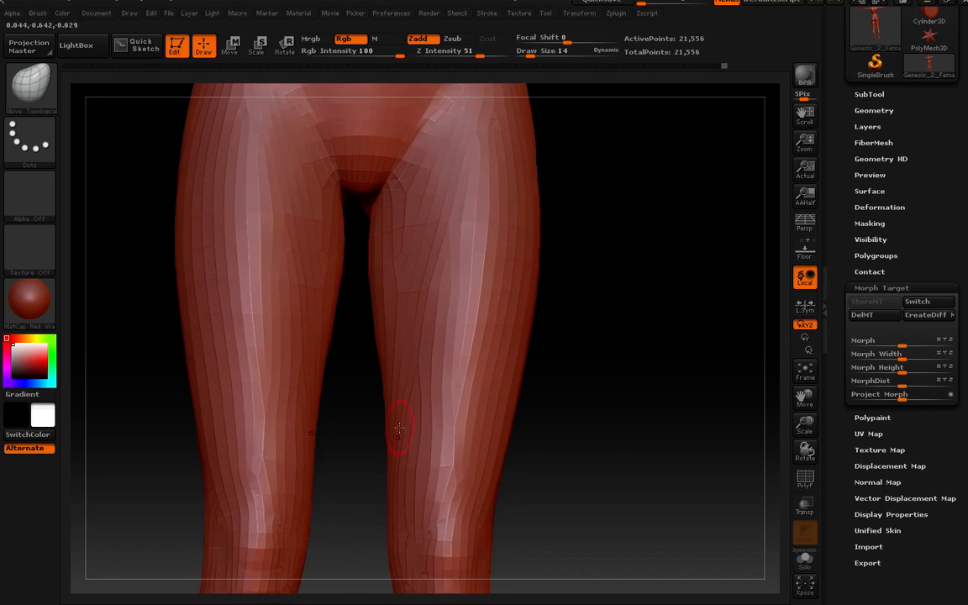
- Select the Standard brush and sculpt the lower thigh and knee area at Draw Size 14
click(41, 98)
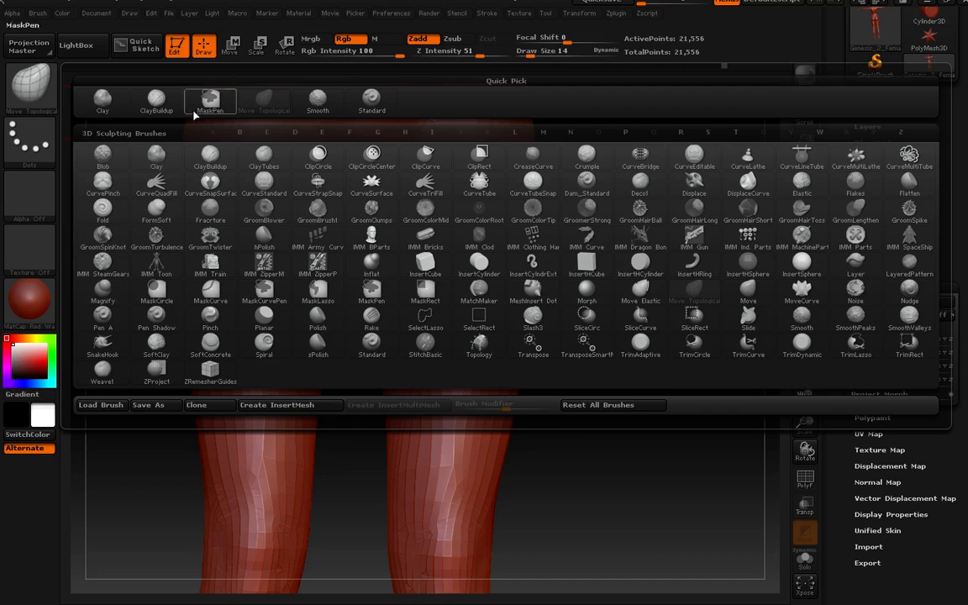
click(319, 101)
alt+drag(578, 415, 497, 352)
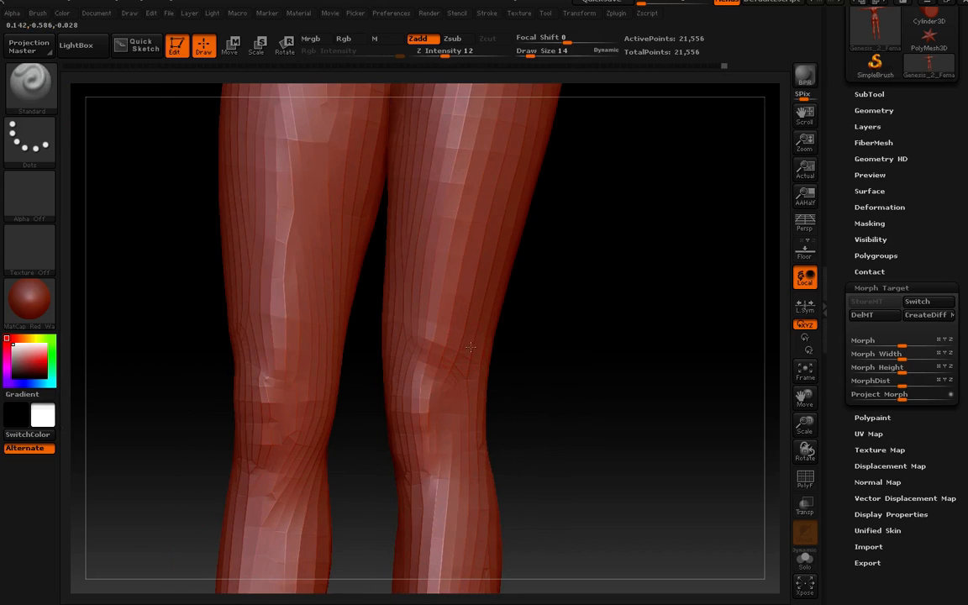
right_drag(415, 310, 467, 324)
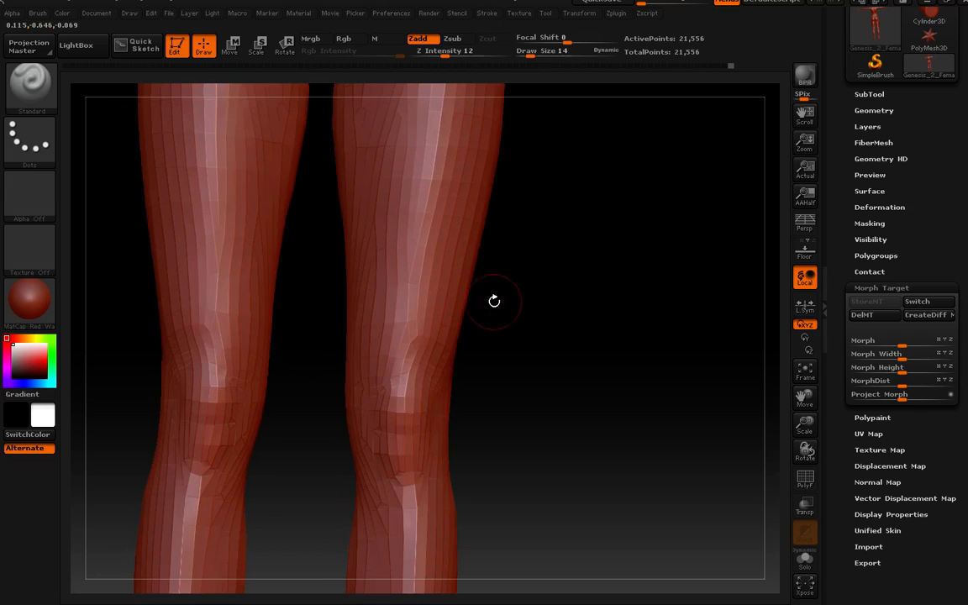
mouse_move(494, 301)
mouse_down()
mouse_move(504, 325)
mouse_move(517, 323)
mouse_move(480, 330)
mouse_move(482, 347)
mouse_move(431, 326)
mouse_up()
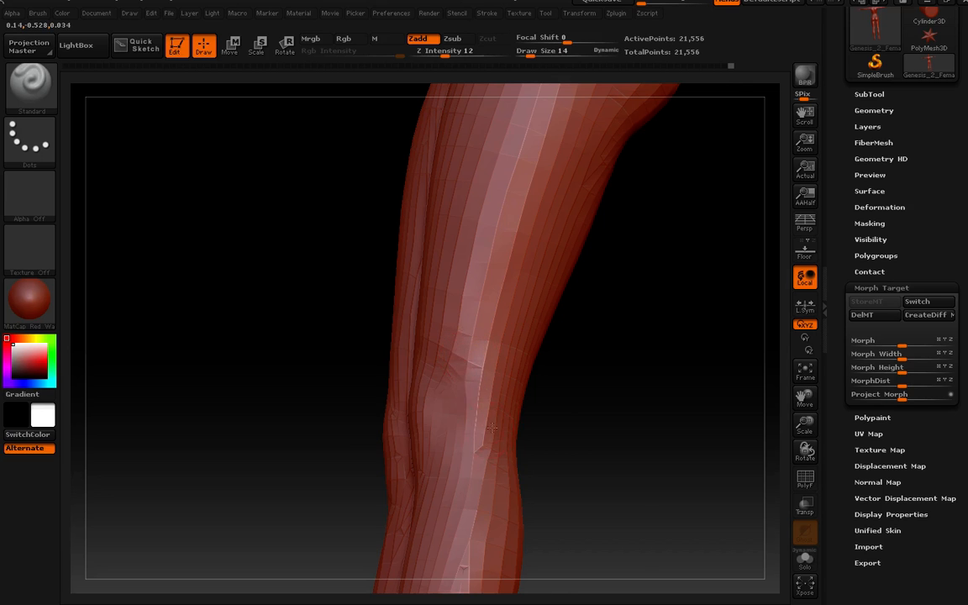
mouse_move(490, 427)
mouse_down()
mouse_move(450, 421)
mouse_move(502, 422)
mouse_move(503, 395)
mouse_move(592, 339)
mouse_move(587, 315)
mouse_move(570, 353)
mouse_move(602, 339)
mouse_up()
- Select the Move Topological brush and reshape the back contour of the thigh with a Draw Size of 42
click(30, 82)
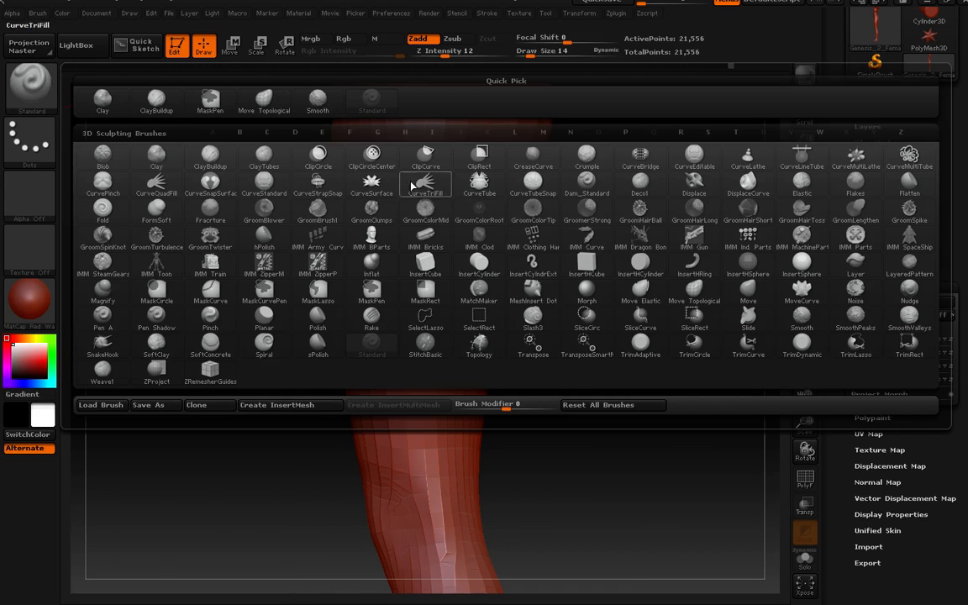
click(319, 102)
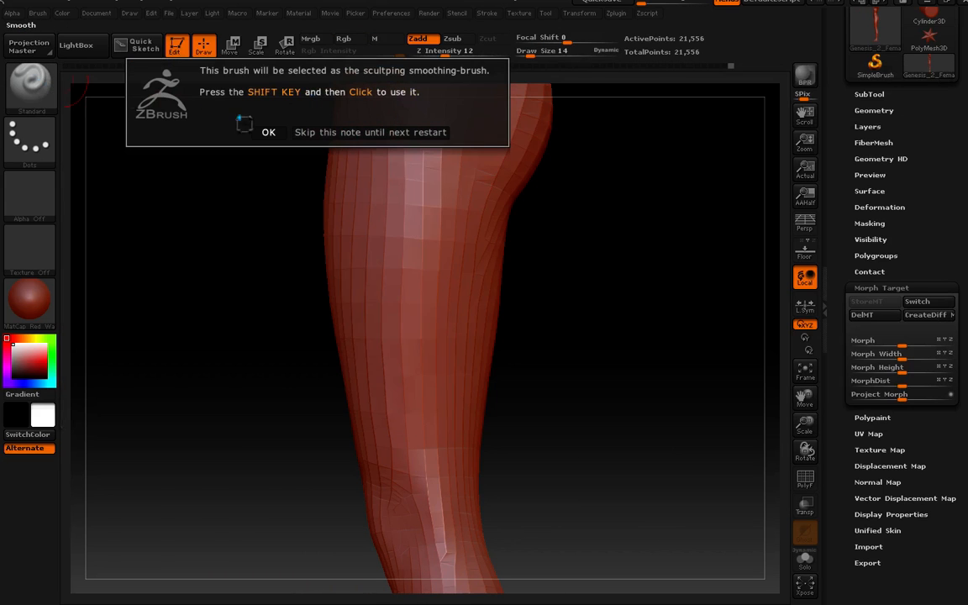
click(280, 131)
click(29, 82)
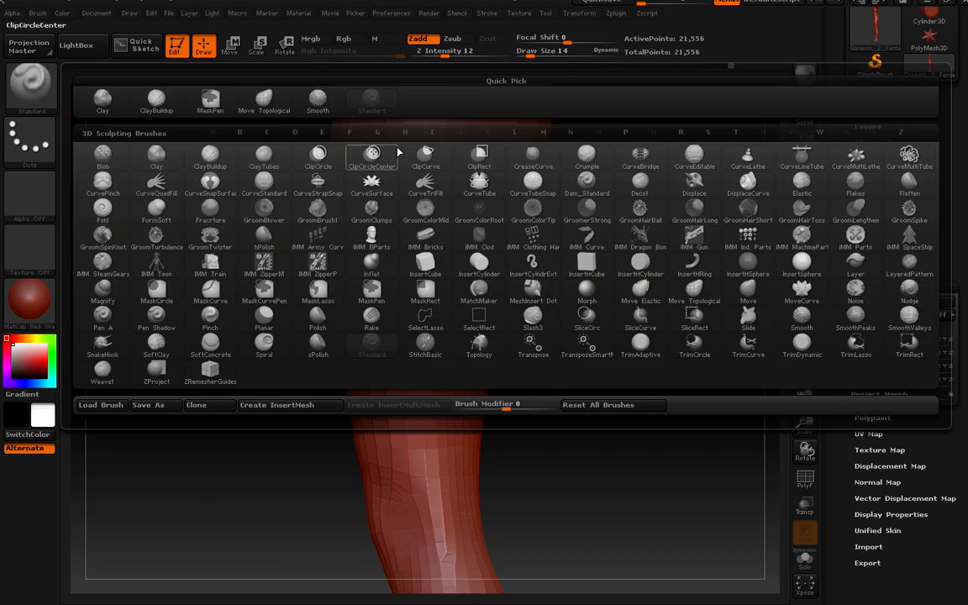
click(274, 110)
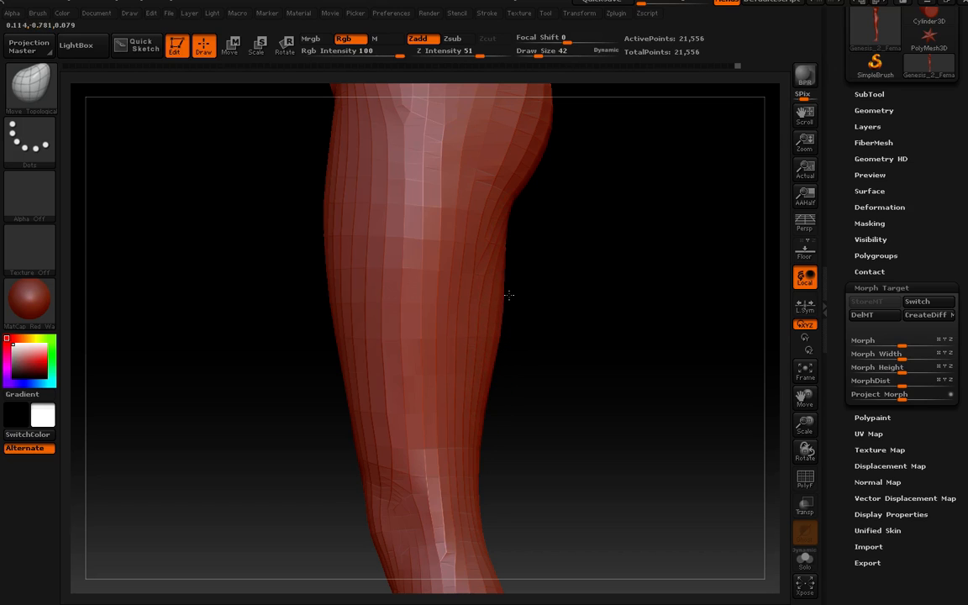
mouse_move(558, 335)
mouse_down()
mouse_move(509, 337)
mouse_move(536, 324)
mouse_up()
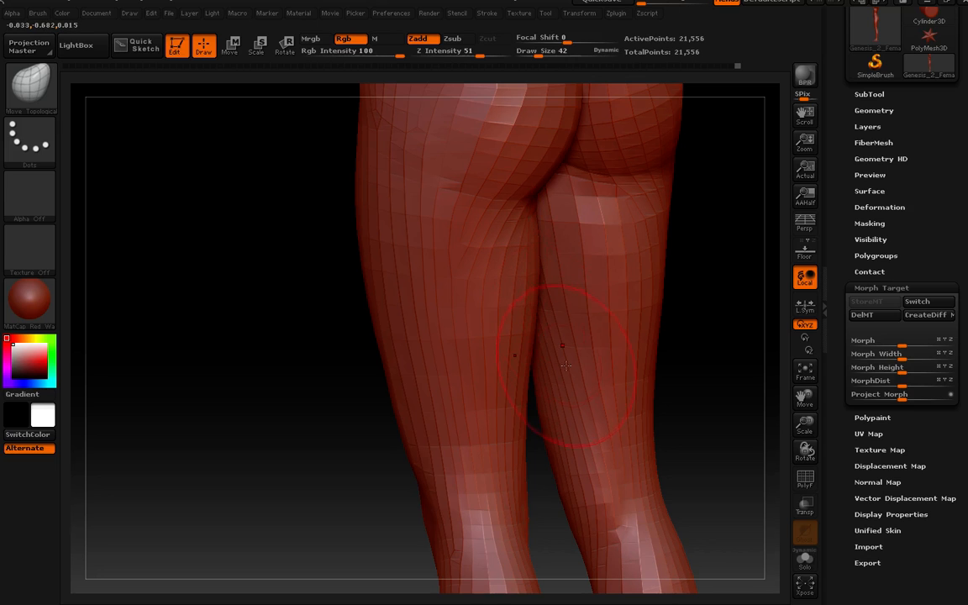
- Reduce the Draw Size to 30 and adjust the inner thigh contour from behind
right_drag(565, 365, 536, 338)
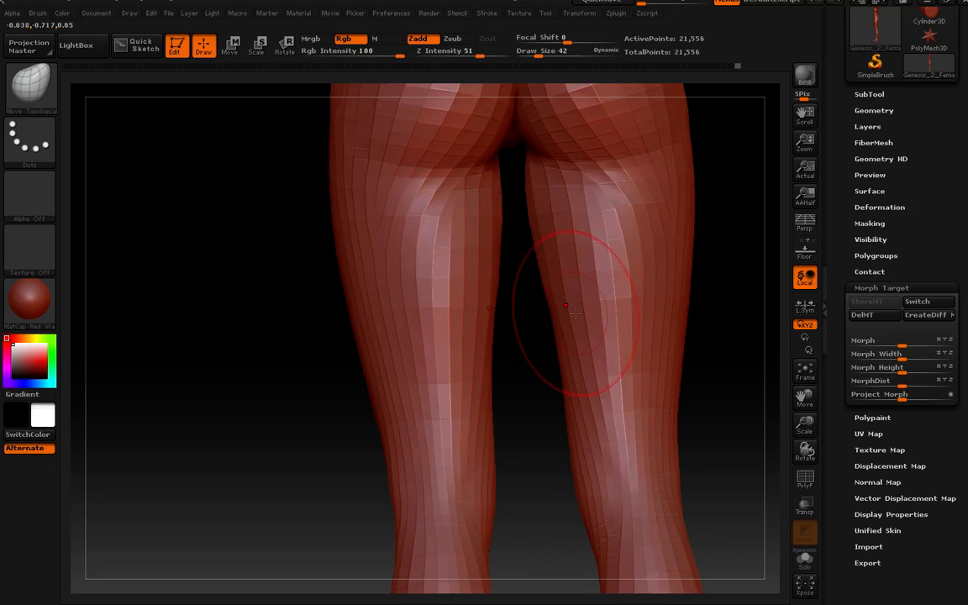
key(bracketleft)
key(bracketleft)
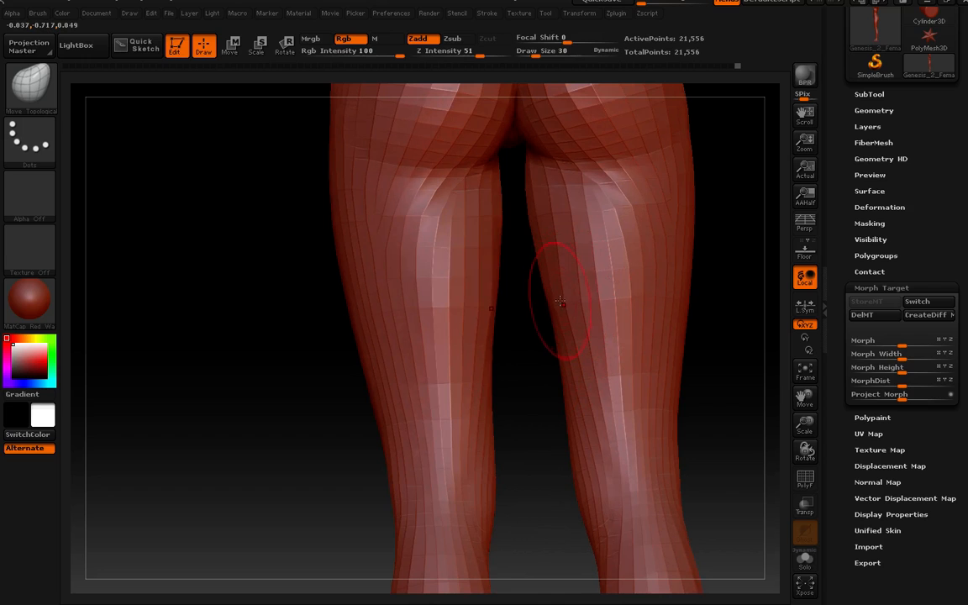
- Reduce the Draw Size to 26 and refine the thigh contour from the back and side with Move Topological
mouse_move(557, 284)
right_down()
mouse_move(506, 357)
mouse_move(532, 370)
mouse_move(583, 348)
mouse_move(584, 360)
mouse_move(609, 367)
mouse_move(620, 352)
right_up()
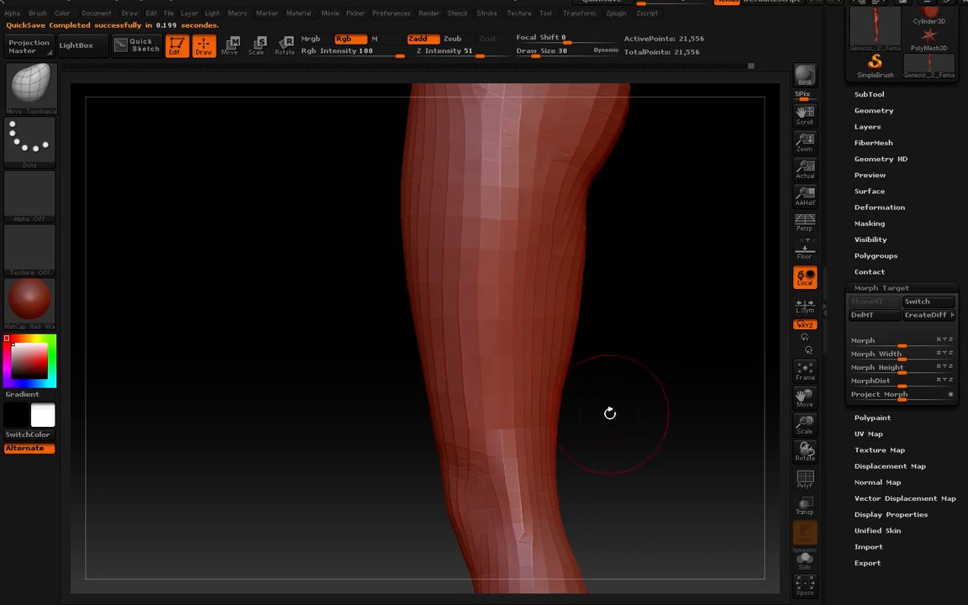
right_drag(547, 373, 542, 421)
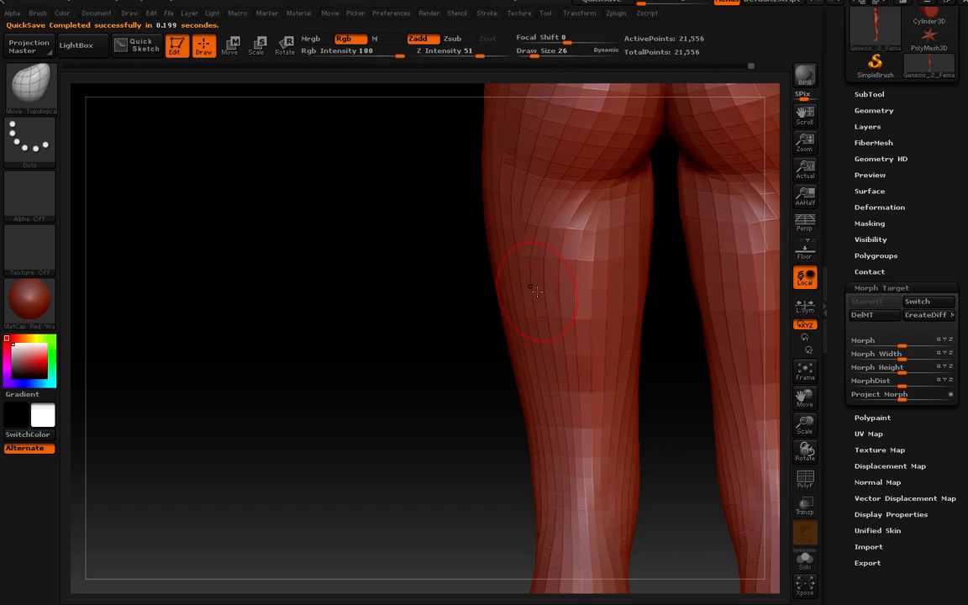
key(bracketright)
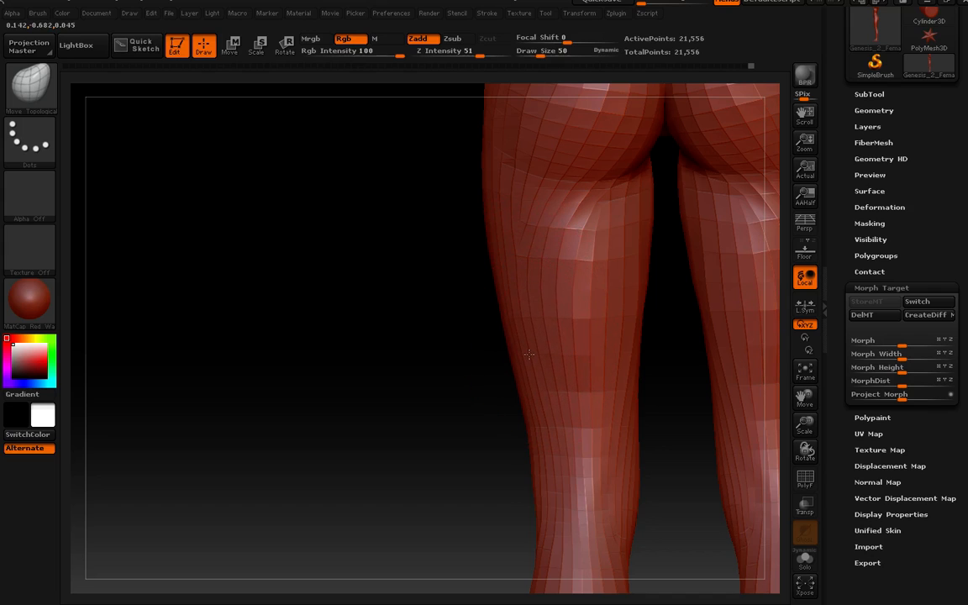
key(bracketleft)
drag(493, 379, 621, 414)
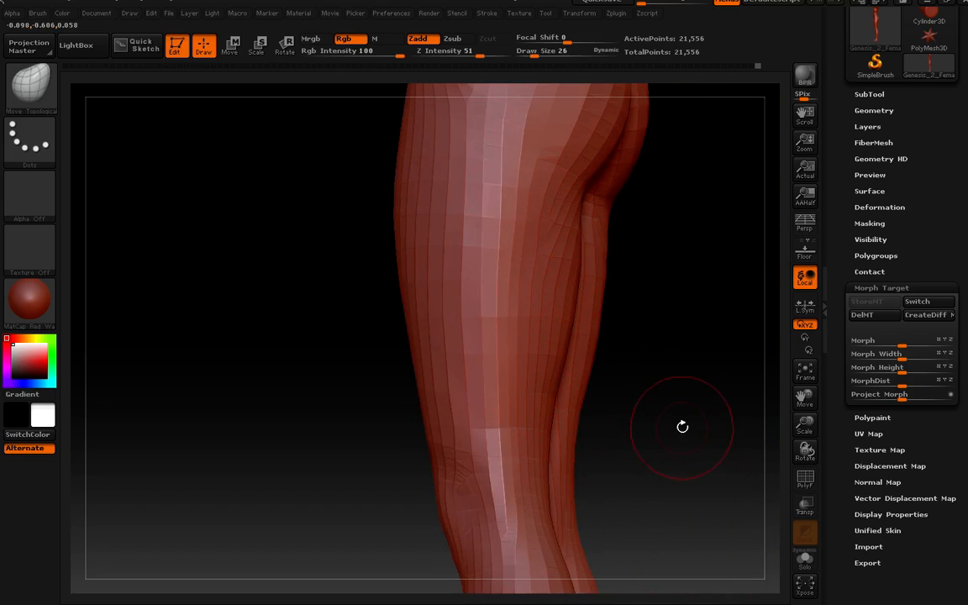
- Adjust the front and inner contour of the lower thigh above the knee with Move Topological
drag(682, 427, 590, 341)
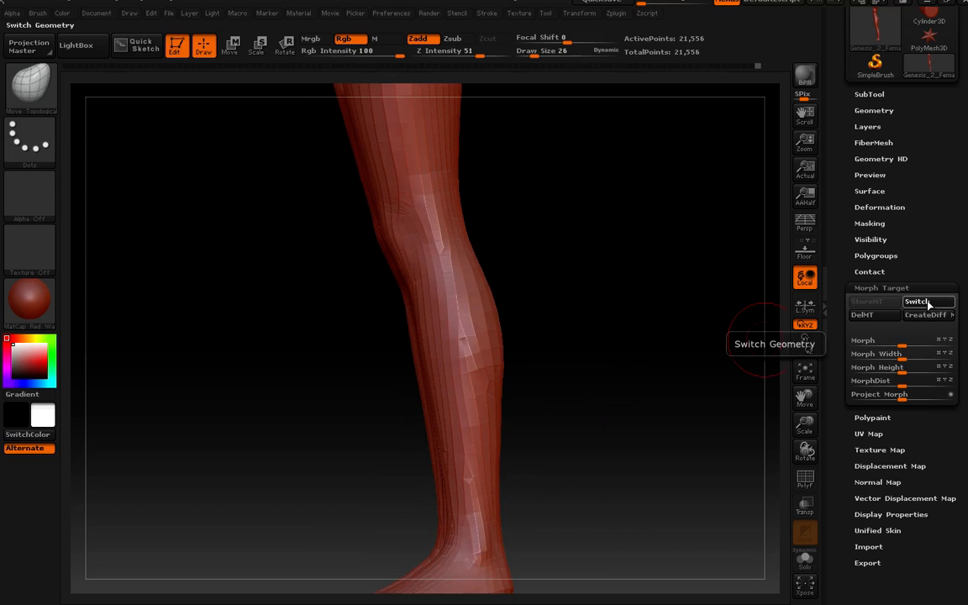
mouse_move(731, 296)
mouse_down()
mouse_move(593, 259)
mouse_move(606, 254)
mouse_move(592, 335)
mouse_move(530, 336)
mouse_move(550, 325)
mouse_move(537, 330)
mouse_up()
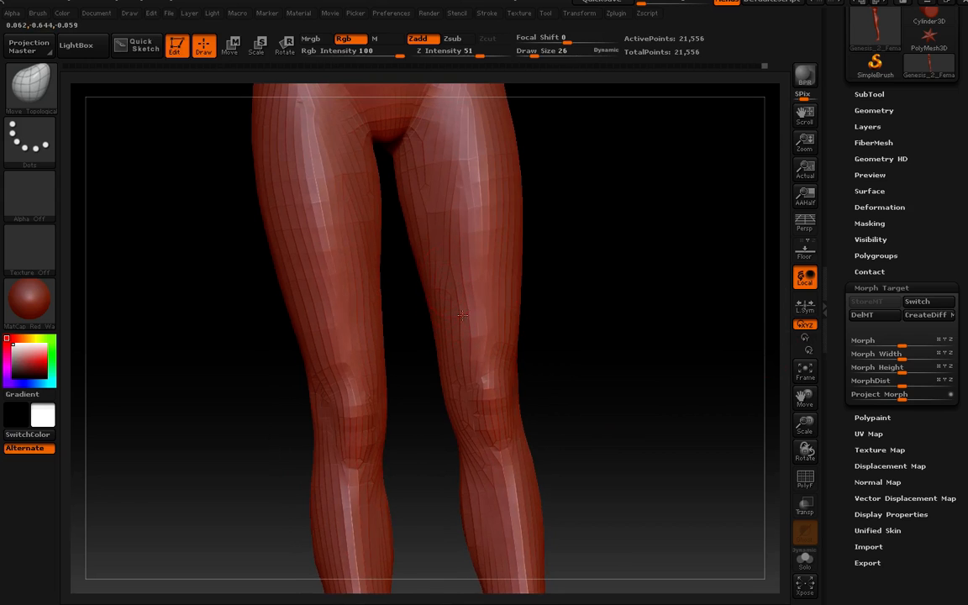
mouse_move(462, 315)
mouse_down()
mouse_move(491, 294)
mouse_move(556, 294)
mouse_move(567, 345)
mouse_move(575, 325)
mouse_move(409, 288)
mouse_up()
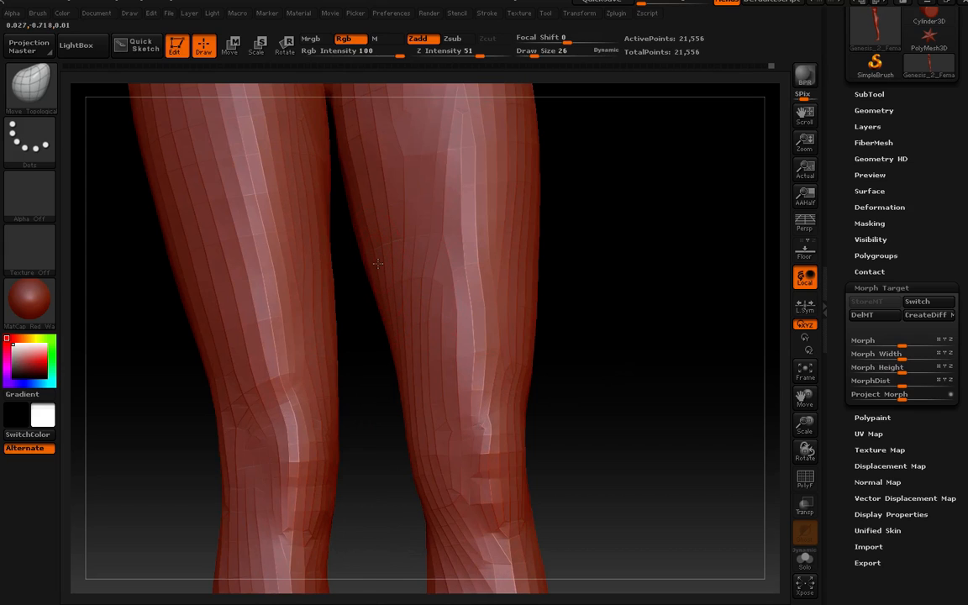
- Examine the legs, full-body side profile, and the back and shoulders of the figure
drag(646, 385, 682, 380)
key(f)
drag(576, 254, 698, 282)
drag(582, 395, 568, 329)
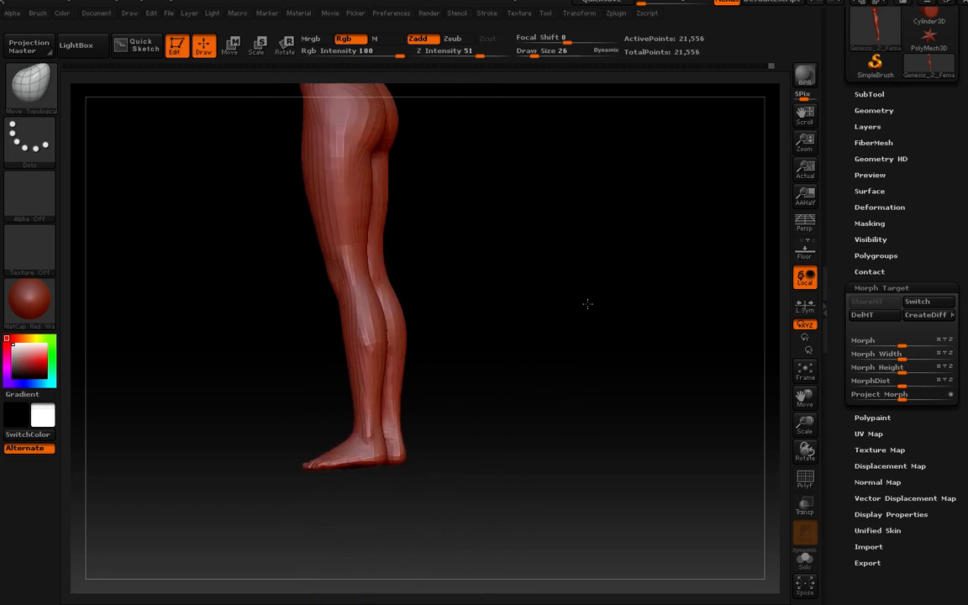
alt+drag(575, 274, 588, 456)
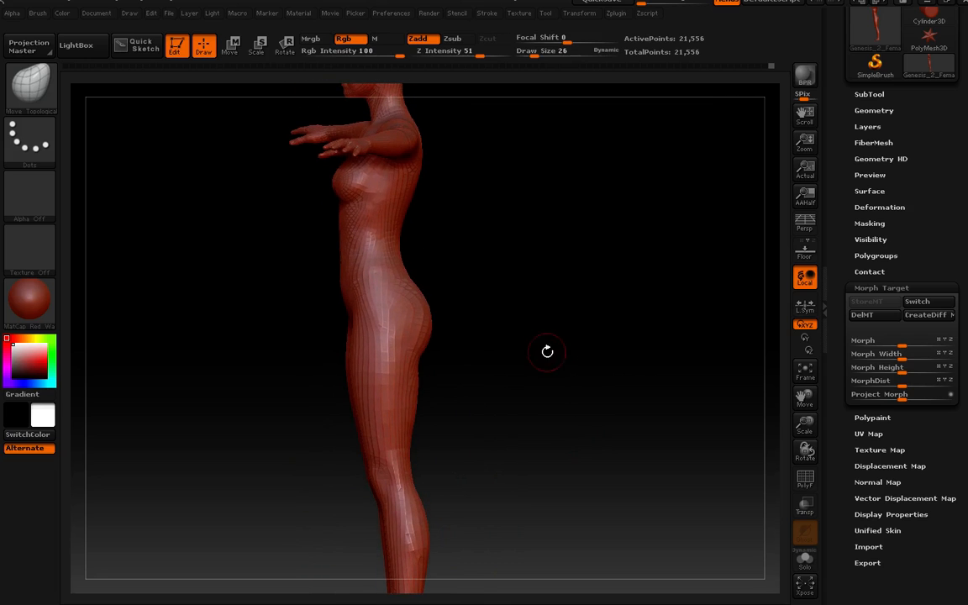
mouse_move(547, 351)
mouse_down()
mouse_move(547, 292)
mouse_move(568, 378)
mouse_move(500, 356)
mouse_move(510, 367)
mouse_move(527, 351)
mouse_move(564, 311)
mouse_move(563, 287)
mouse_move(572, 477)
mouse_move(562, 350)
mouse_move(567, 399)
mouse_move(559, 367)
mouse_move(543, 396)
mouse_move(559, 367)
mouse_up()
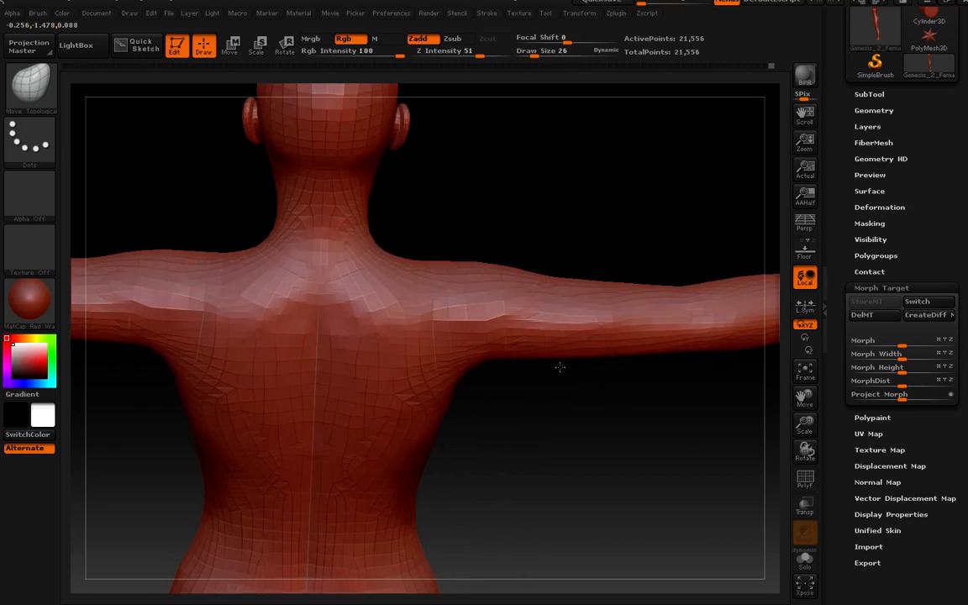
click(882, 114)
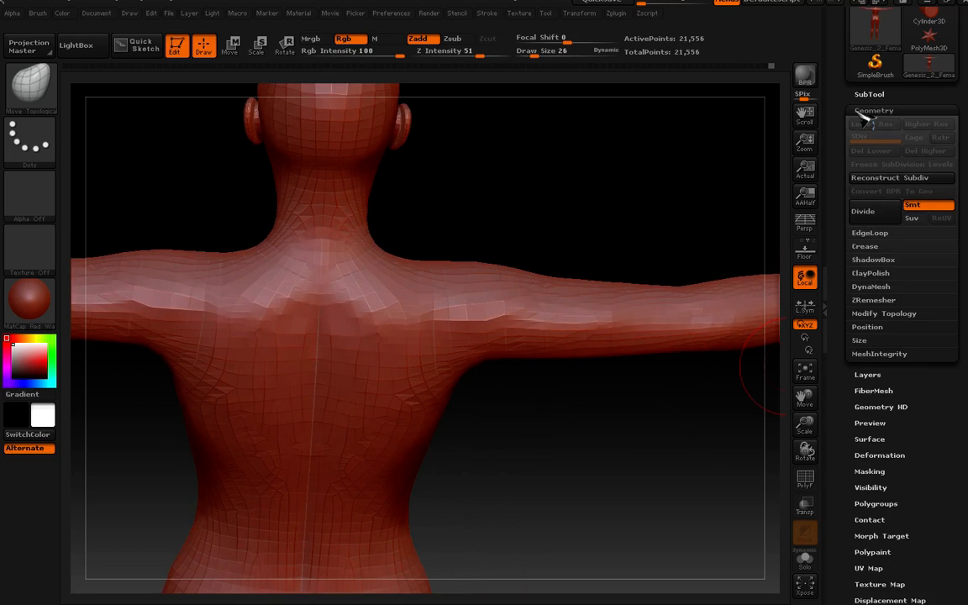
click(877, 113)
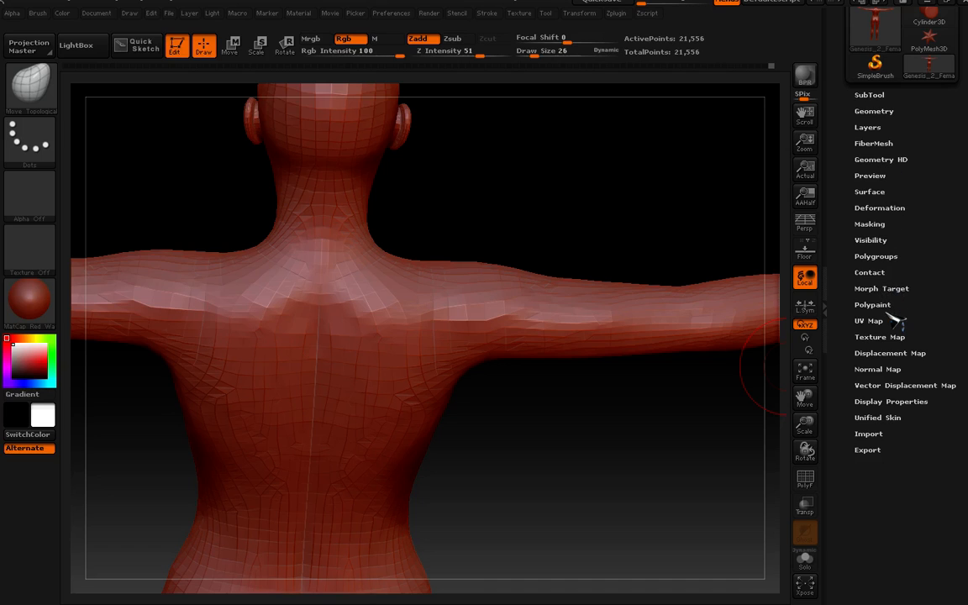
- Try to rebuild the figure's topology with ZRemesher
click(878, 117)
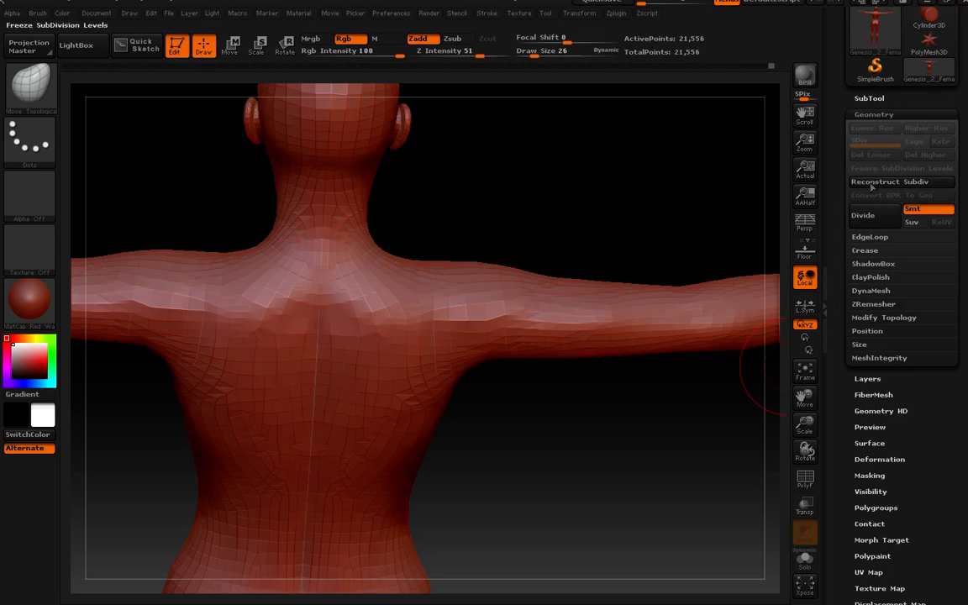
click(873, 304)
drag(670, 400, 655, 357)
drag(590, 423, 520, 380)
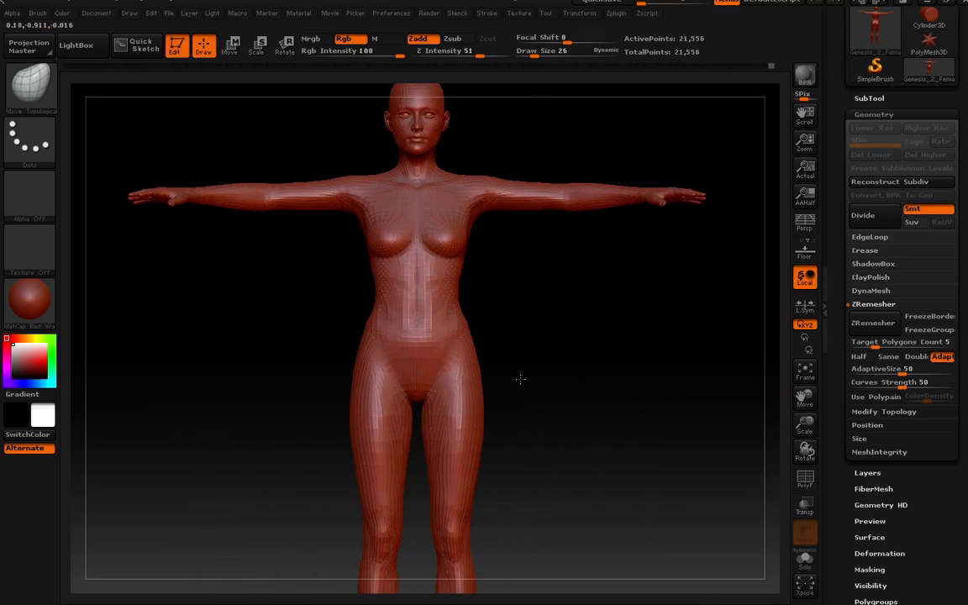
click(883, 326)
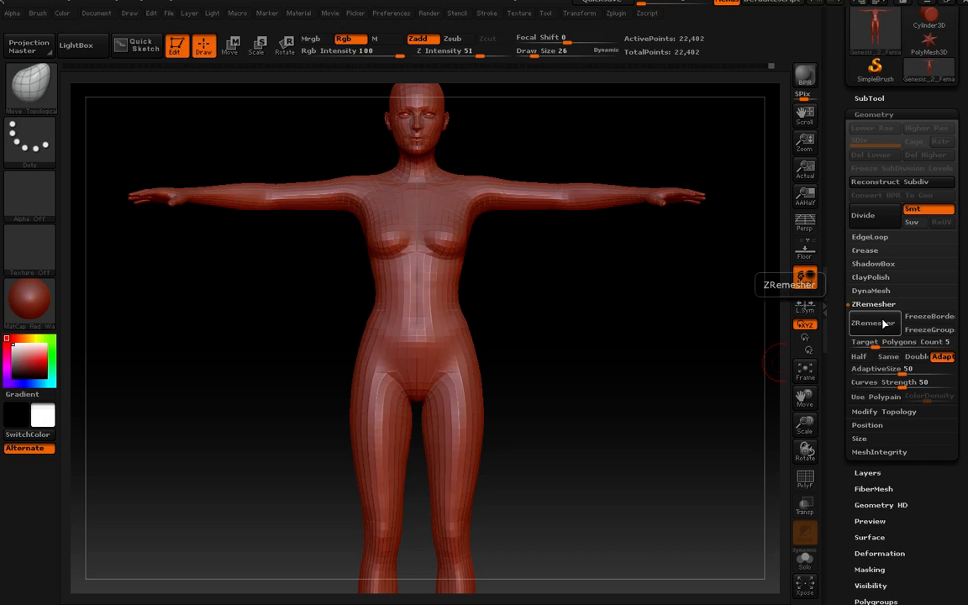
- Inspect the remeshed torso and legs from the side and front, and undo the ZRemesher operation
drag(617, 409, 672, 400)
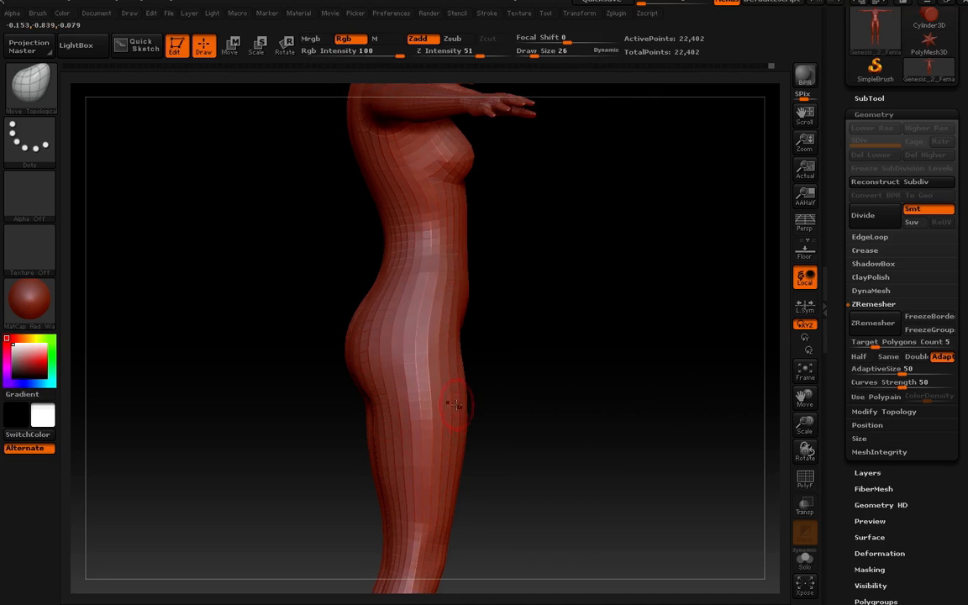
drag(583, 393, 523, 377)
alt+drag(563, 454, 577, 209)
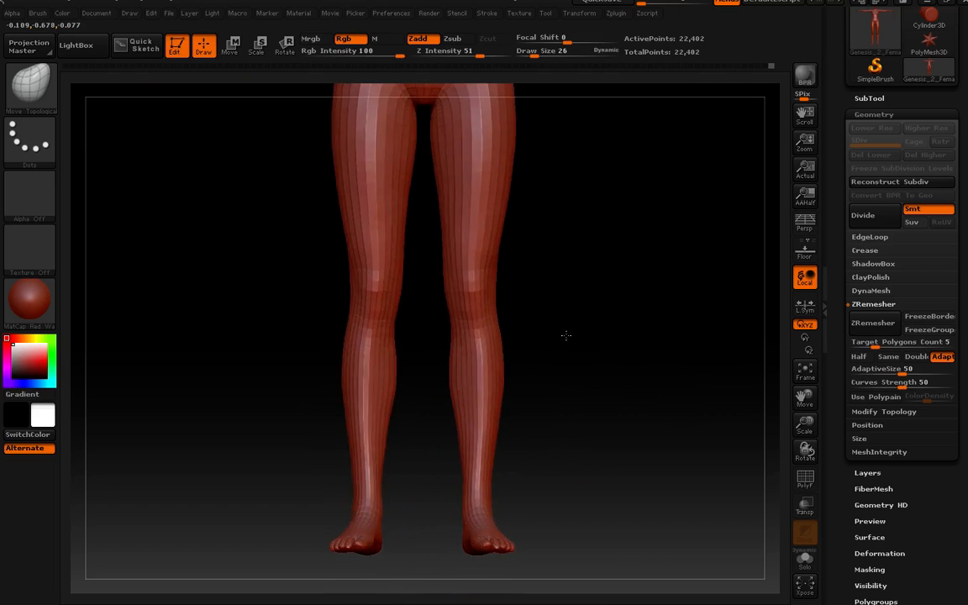
mouse_move(567, 335)
mouse_down()
mouse_move(609, 343)
mouse_move(531, 348)
mouse_move(575, 334)
mouse_up()
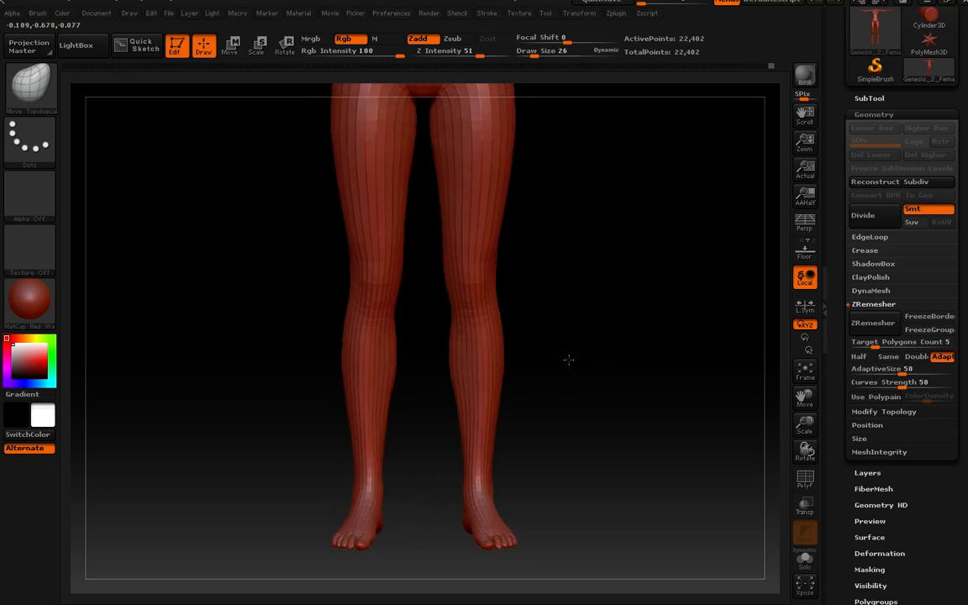
alt+drag(571, 342, 593, 381)
drag(601, 387, 592, 409)
key(ctrl+z)
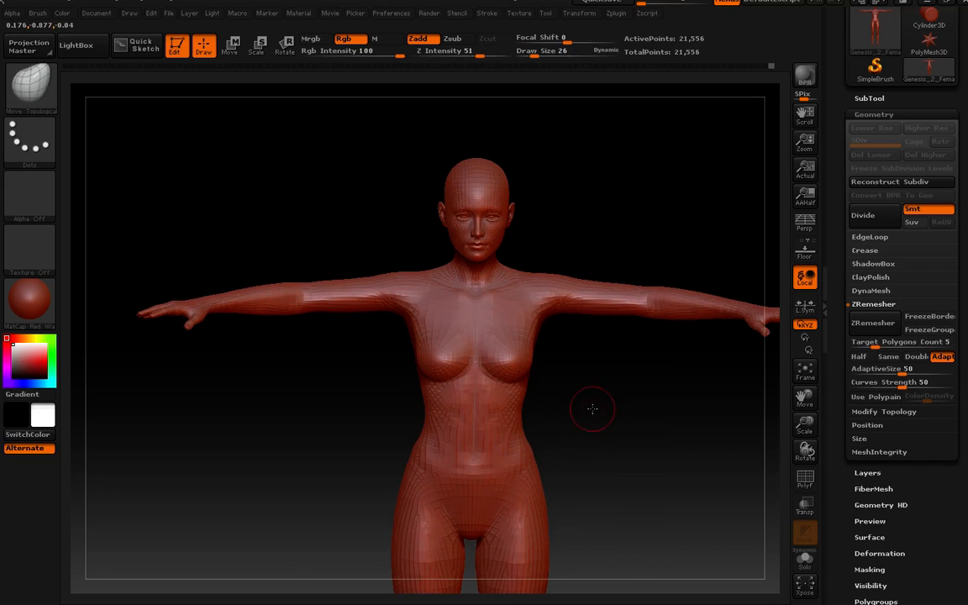
click(874, 115)
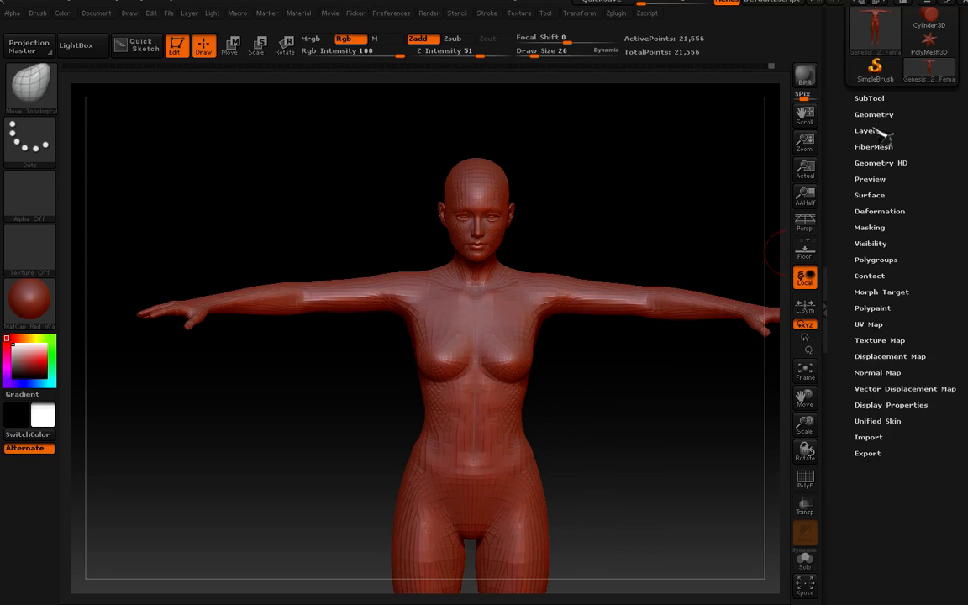
click(870, 99)
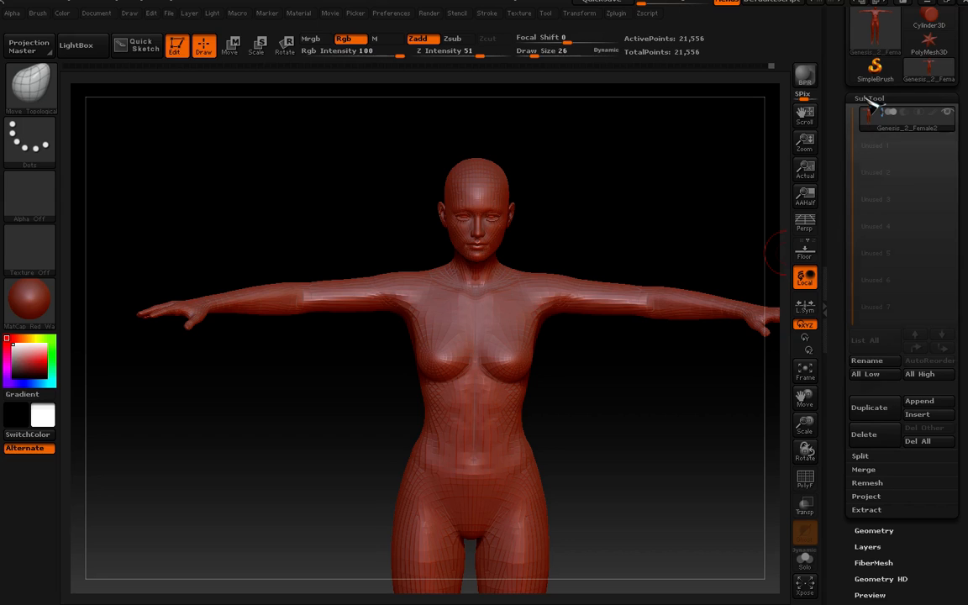
click(870, 99)
click(873, 130)
click(871, 131)
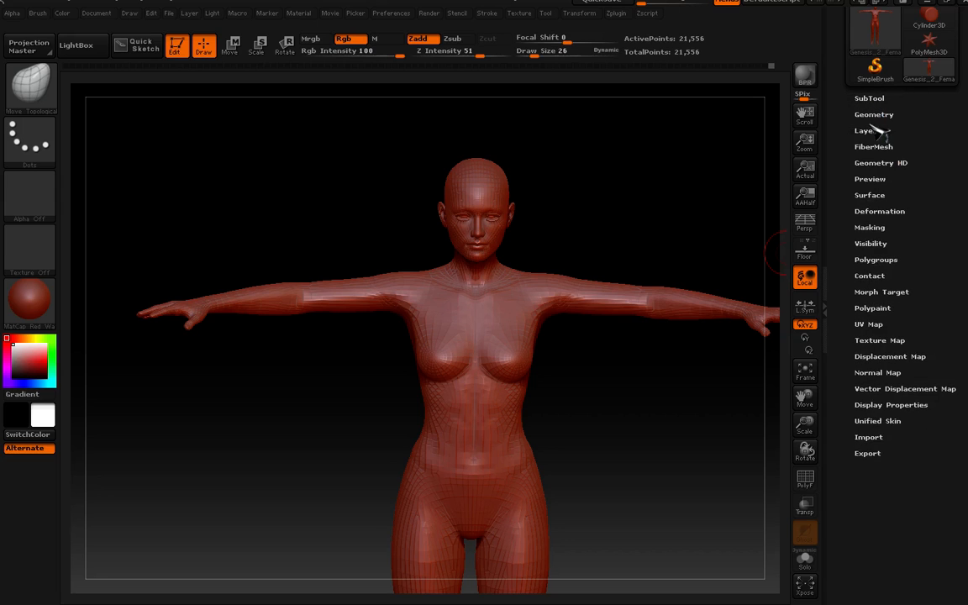
- Divide the figure's geometry once to add a second subdivision level
click(874, 115)
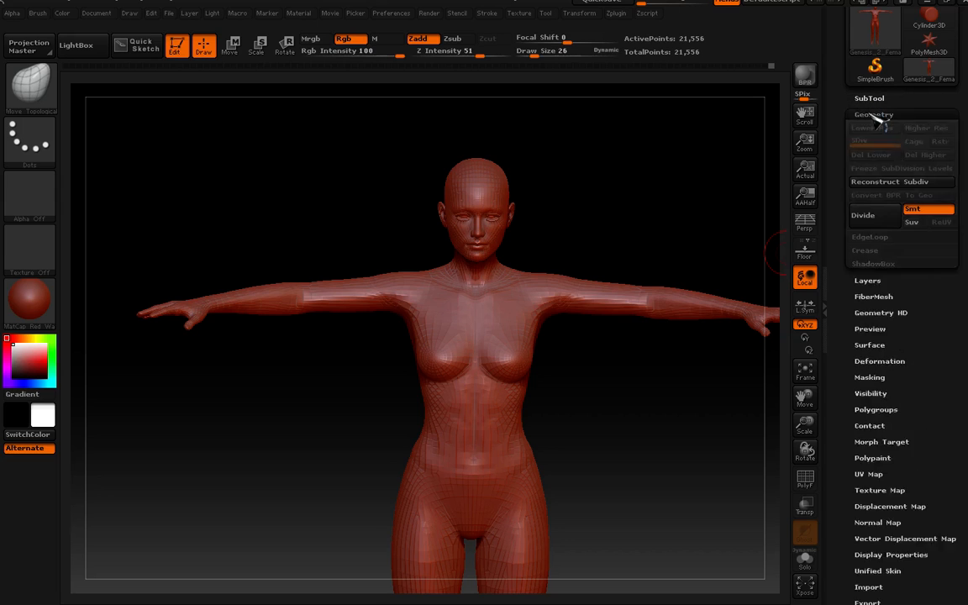
click(872, 225)
drag(583, 452, 579, 335)
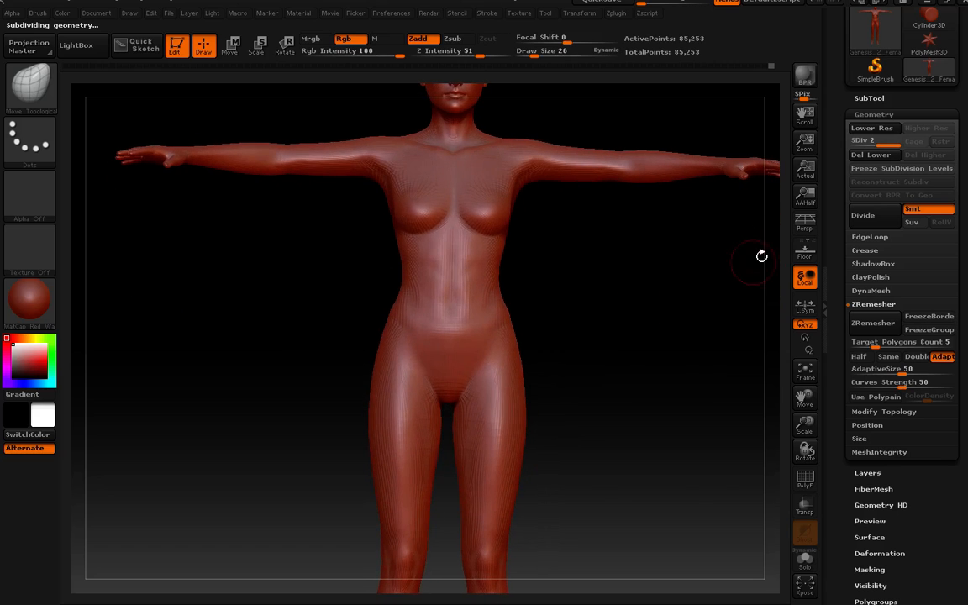
- Drop to subdivision level 1, try deleting the higher level, and undo the deletion
click(869, 129)
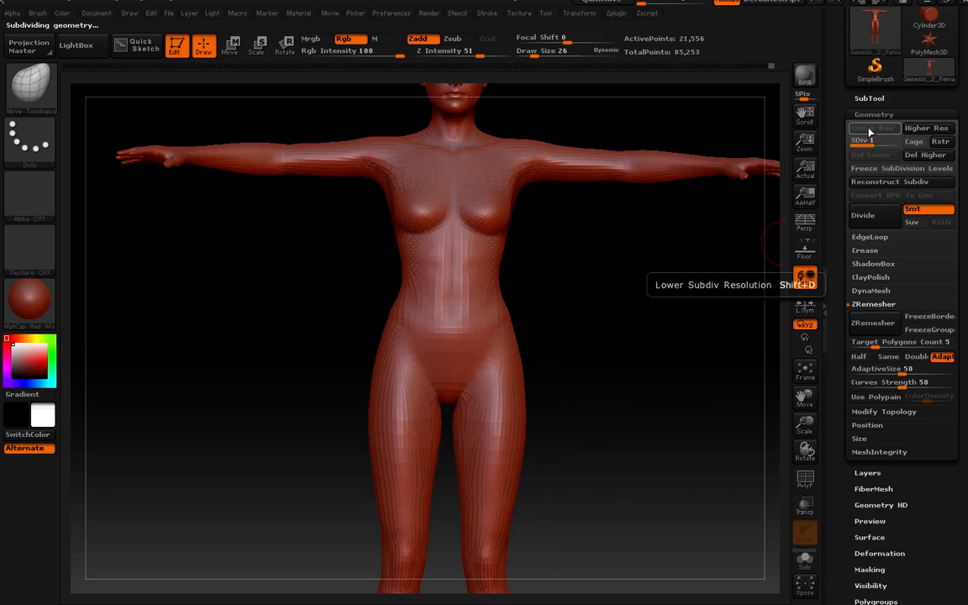
click(920, 156)
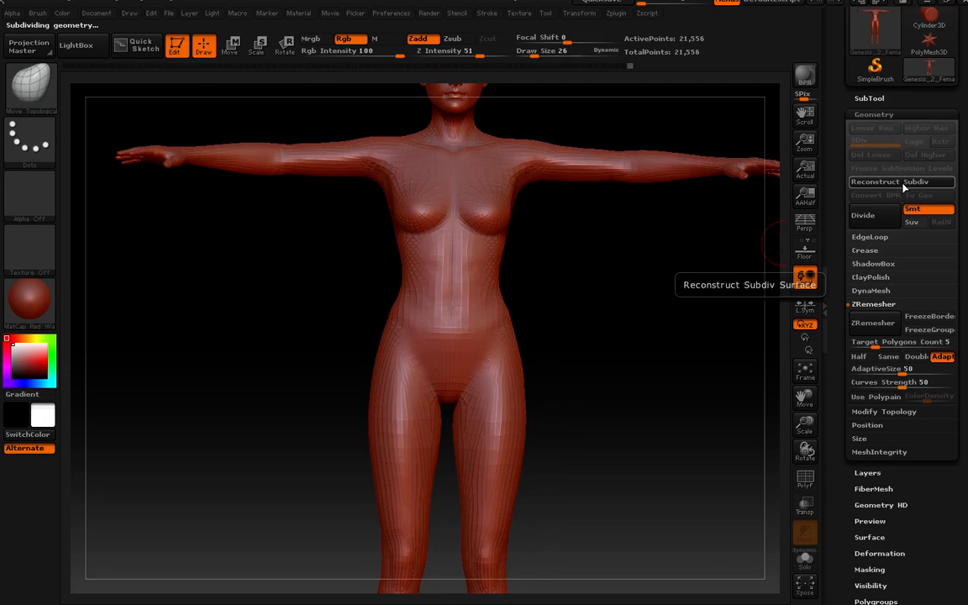
mouse_move(526, 336)
mouse_down()
mouse_move(513, 340)
mouse_move(532, 345)
mouse_up()
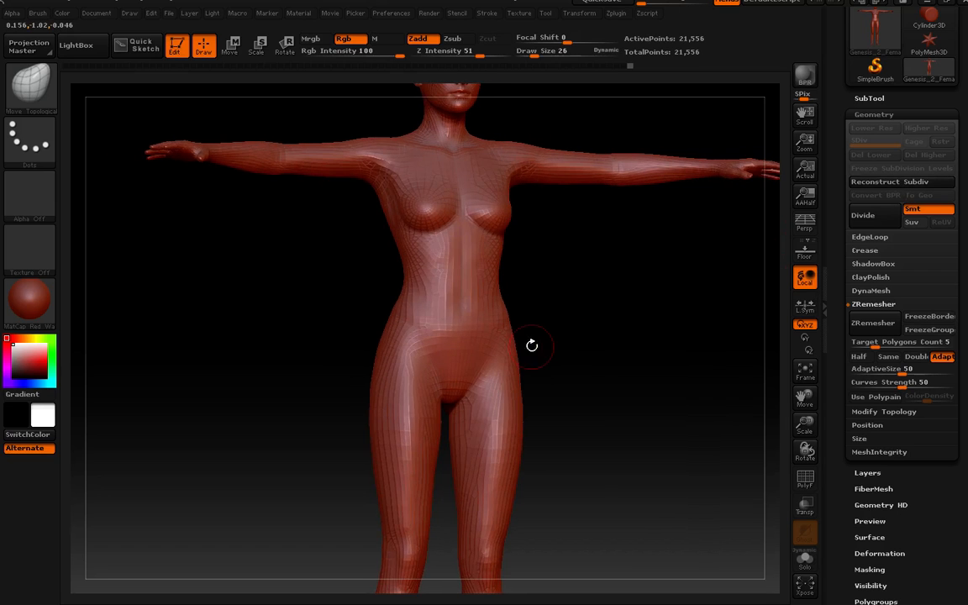
key(ctrl+z)
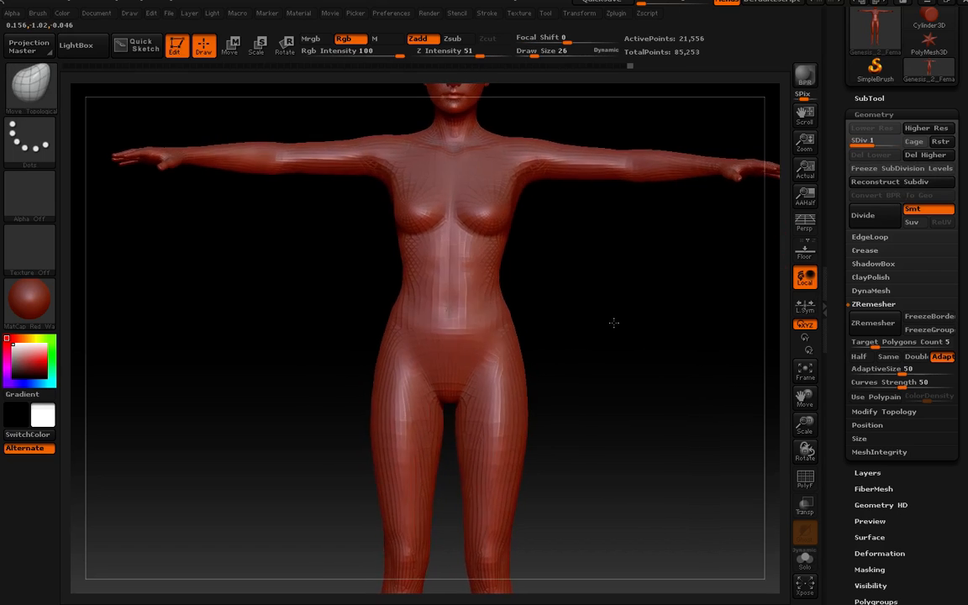
- Set the figure's subdivision level to SDiv 2
mouse_move(613, 322)
mouse_down()
mouse_move(629, 326)
mouse_move(559, 323)
mouse_move(612, 329)
mouse_move(616, 307)
mouse_up()
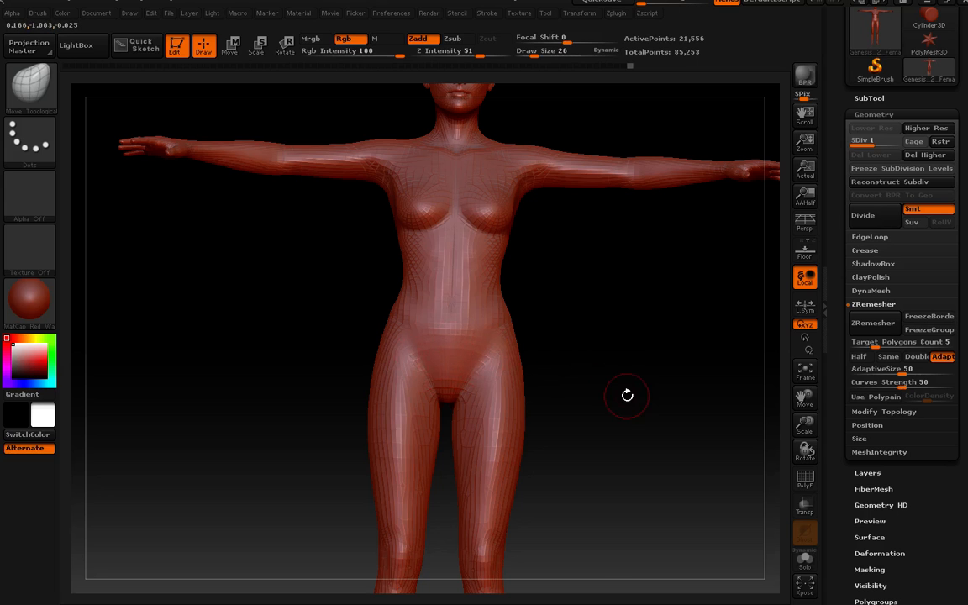
alt+drag(627, 396, 588, 271)
drag(856, 146, 881, 147)
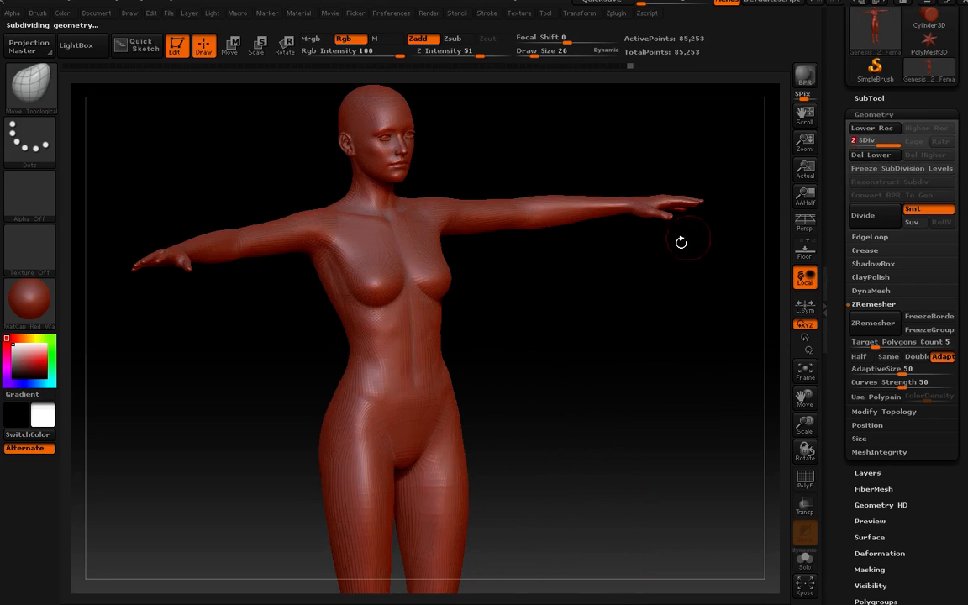
- Mask the abdominal segments under the ribs and a band across the lower abdomen with MaskPen at draw size 10
drag(682, 242, 555, 407)
alt+drag(527, 341, 647, 399)
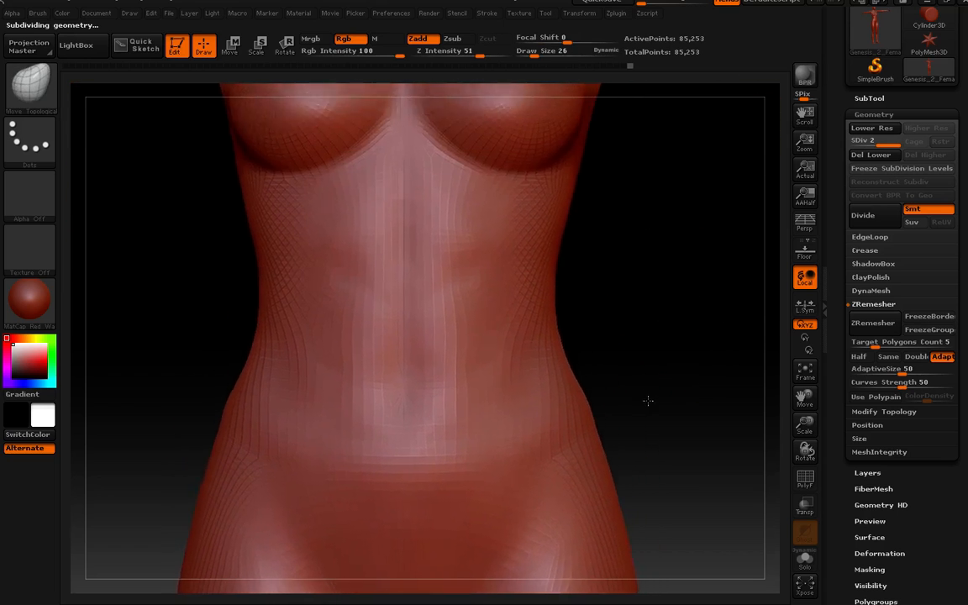
key(bracketleft)
key(bracketleft)
key(bracketleft)
key(bracketleft)
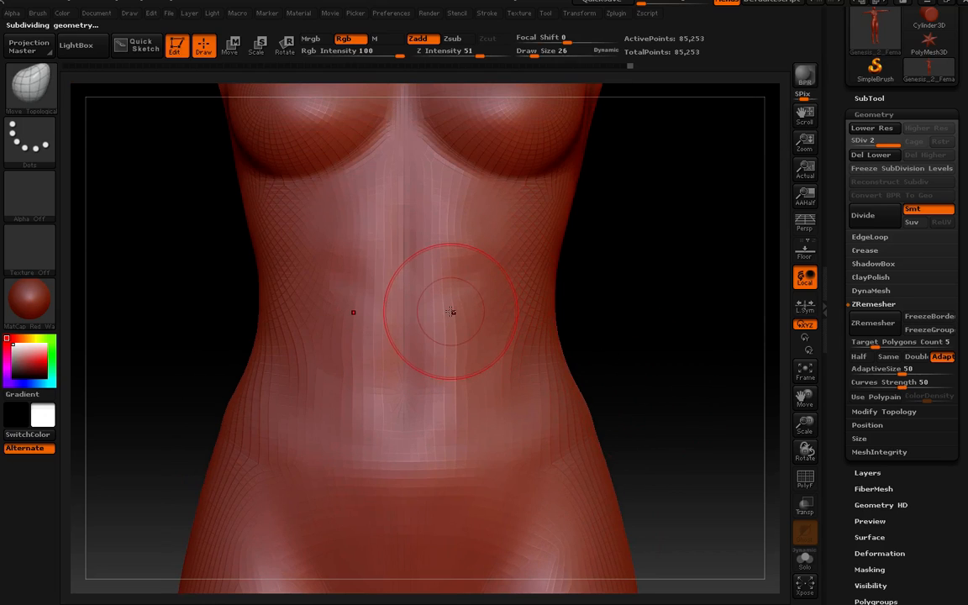
mouse_move(459, 329)
right_down()
mouse_move(447, 329)
mouse_move(475, 328)
right_up()
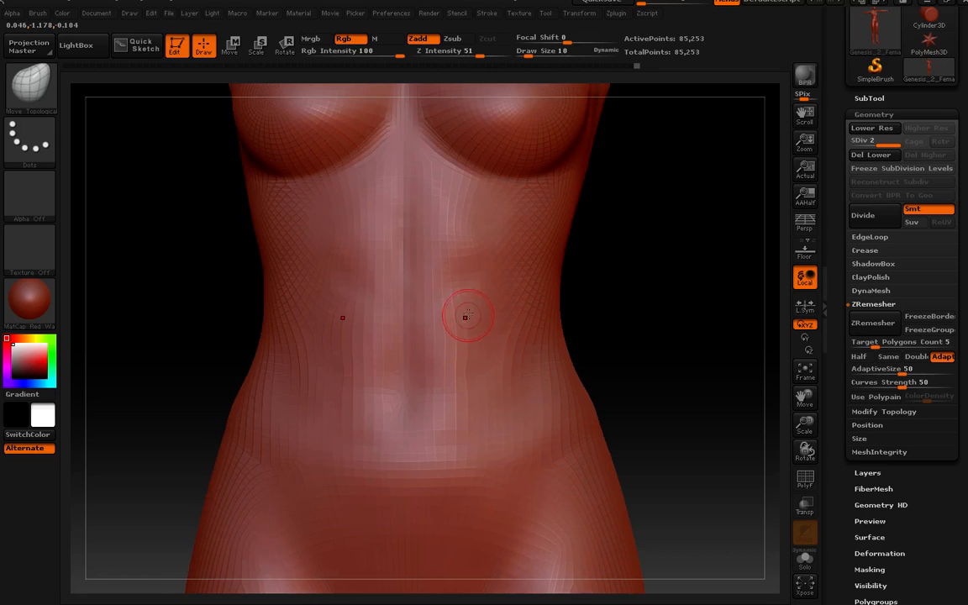
mouse_move(424, 279)
ctrl+mouse_down()
mouse_move(412, 252)
mouse_move(469, 250)
mouse_move(410, 206)
mouse_move(454, 206)
mouse_move(501, 250)
ctrl+mouse_up()
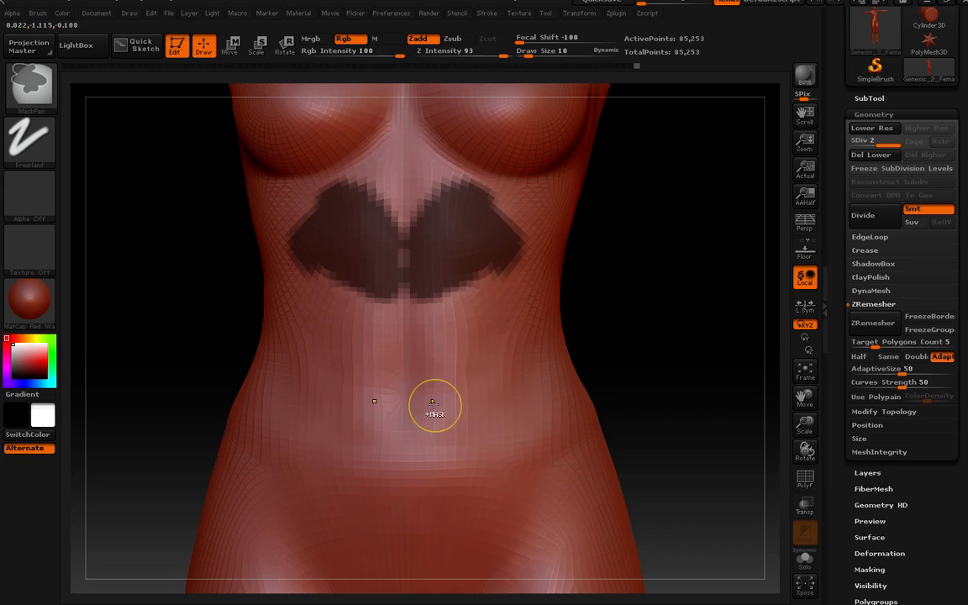
mouse_move(426, 406)
ctrl+mouse_down()
mouse_move(512, 395)
mouse_move(452, 406)
mouse_move(538, 362)
ctrl+mouse_up()
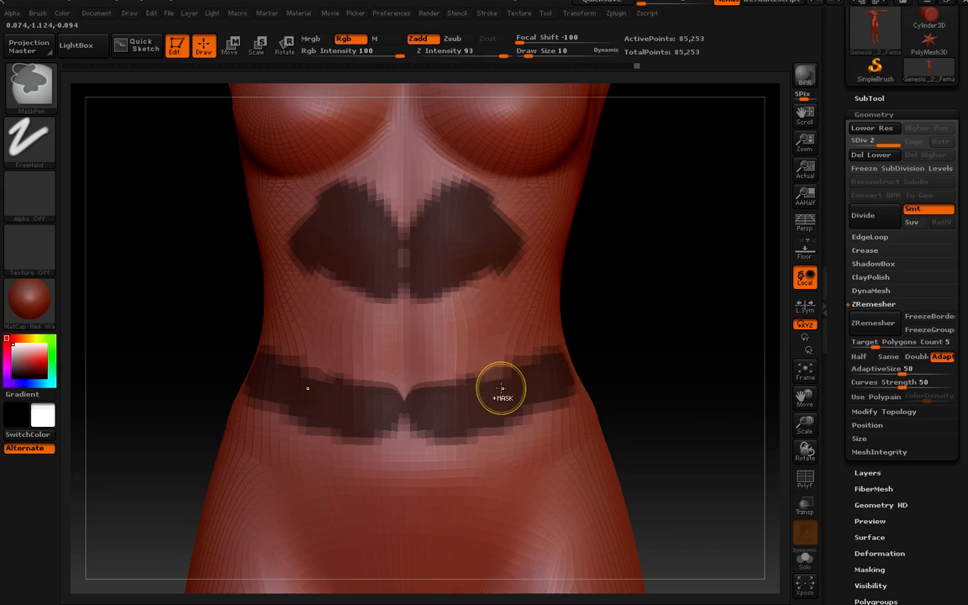
ctrl+drag(437, 396, 403, 398)
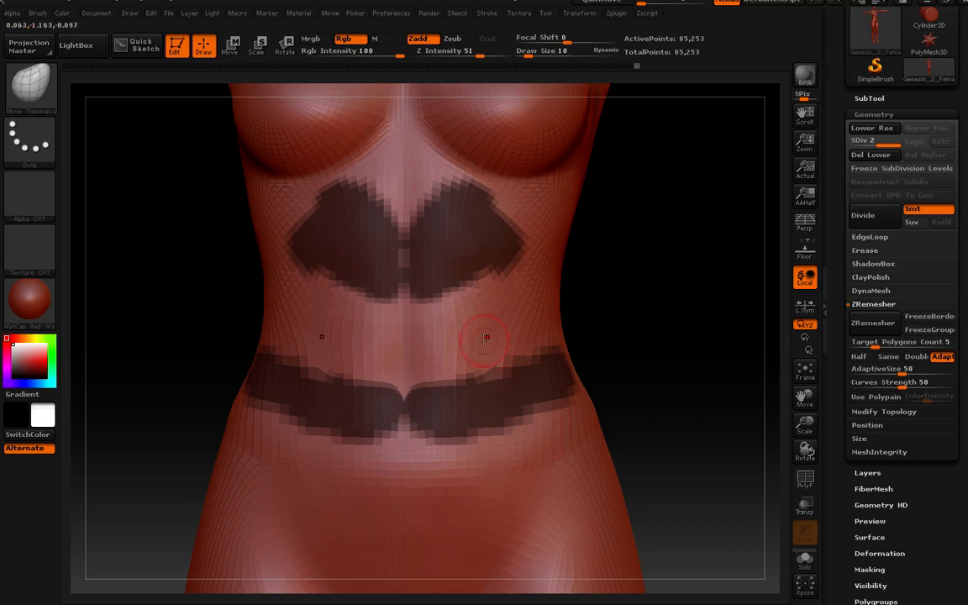
- Shape the abdominal muscles between the two masked areas with Move Topological at draw sizes 18 and 9
key(bracketright)
drag(466, 338, 472, 355)
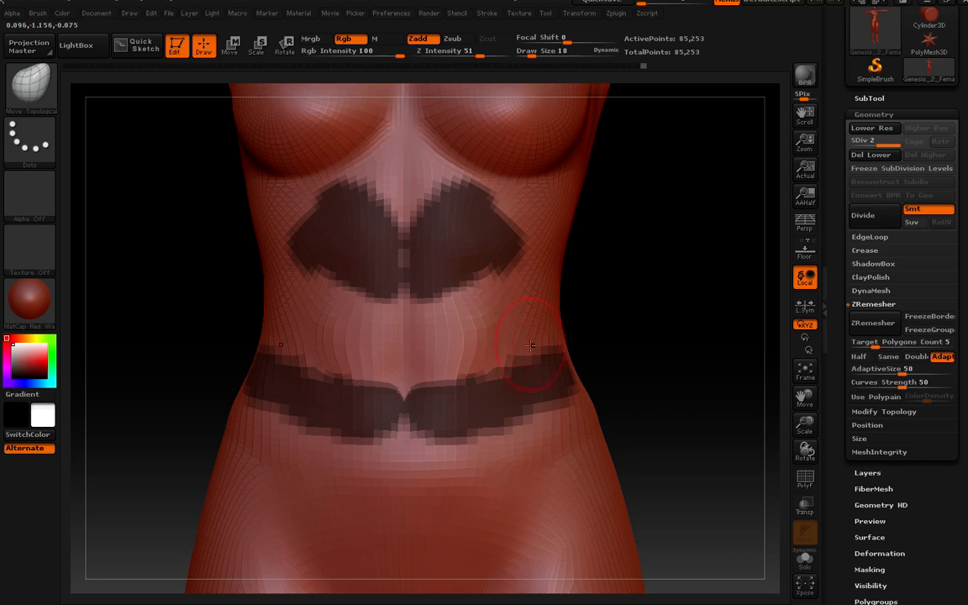
right_drag(530, 345, 478, 354)
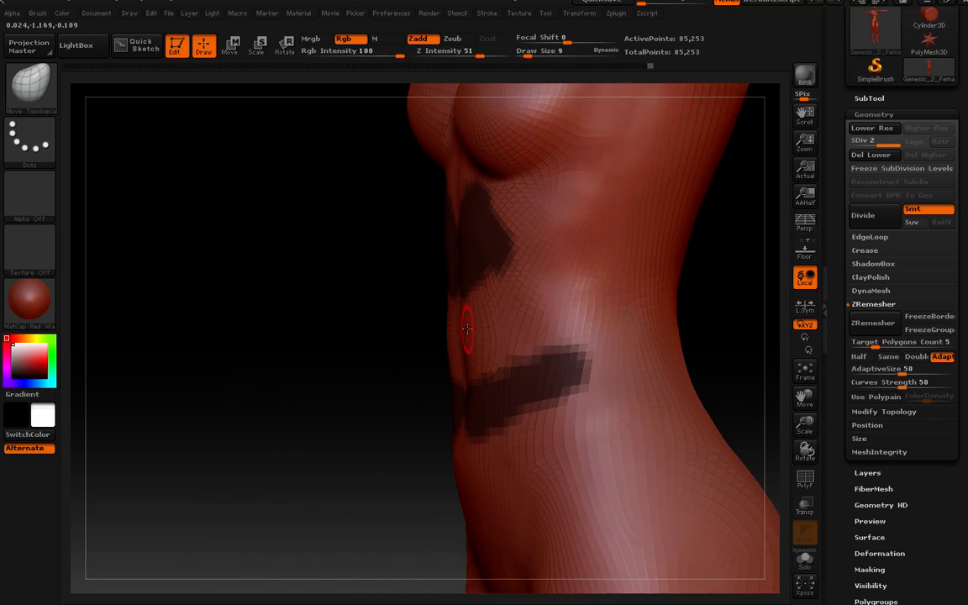
right_drag(464, 327, 530, 335)
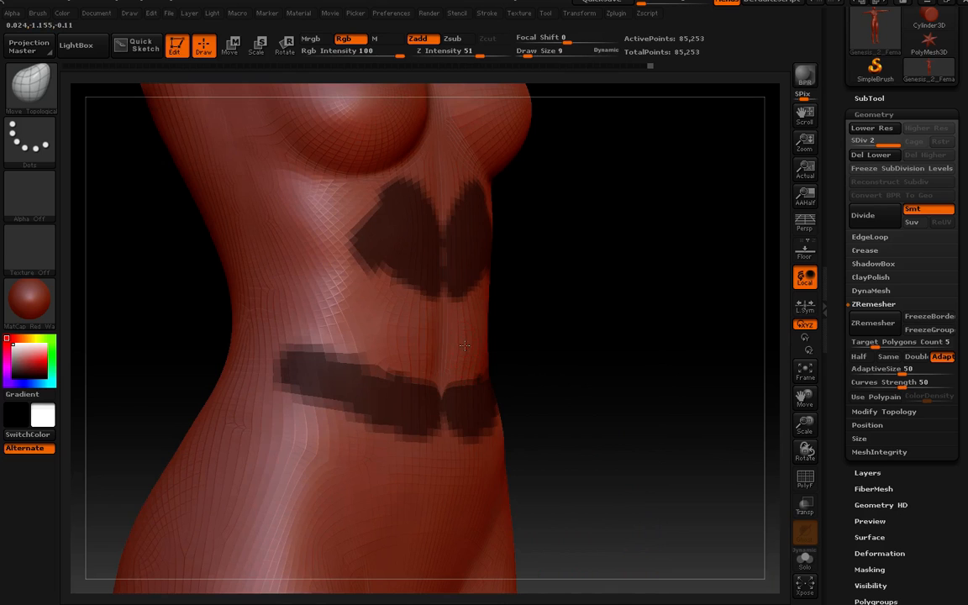
mouse_move(476, 345)
right_down()
mouse_move(402, 342)
mouse_move(429, 340)
right_up()
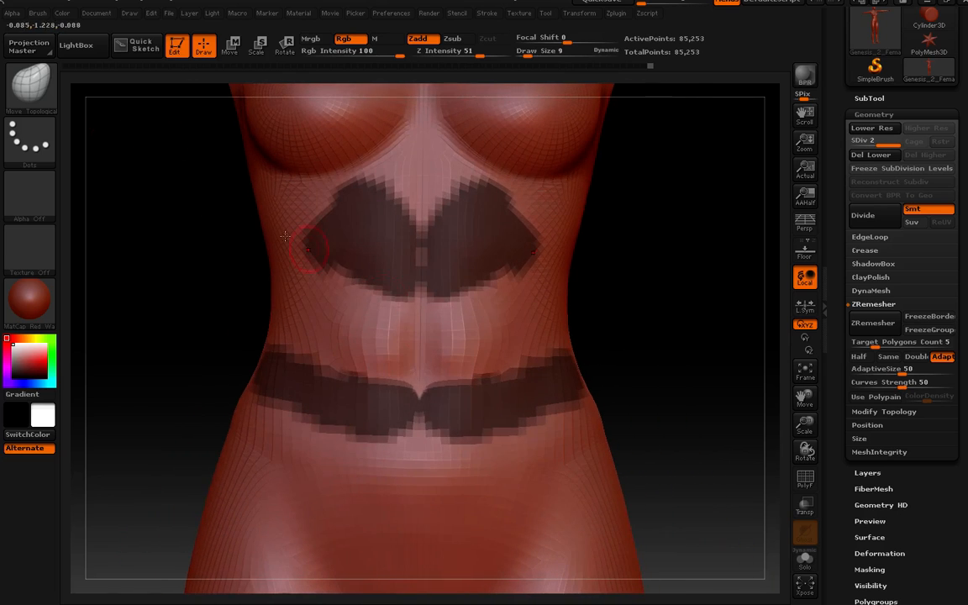
- Sculpt the middle abdominal segments along the mask edges with the Standard brush at Z Intensity 12, and clear the mask
click(13, 86)
click(357, 101)
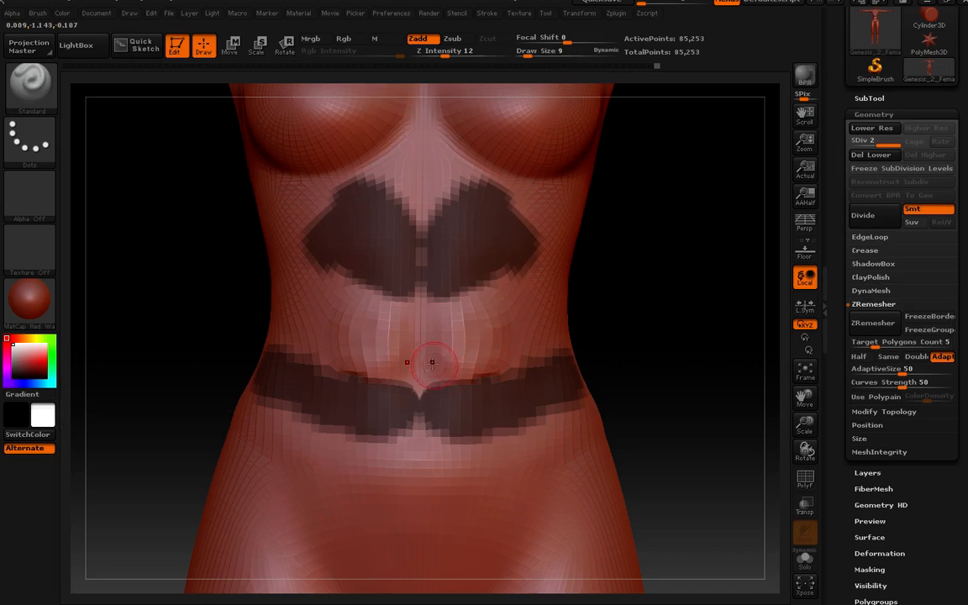
mouse_move(501, 276)
right_down()
mouse_move(477, 345)
mouse_move(494, 364)
mouse_move(508, 348)
right_up()
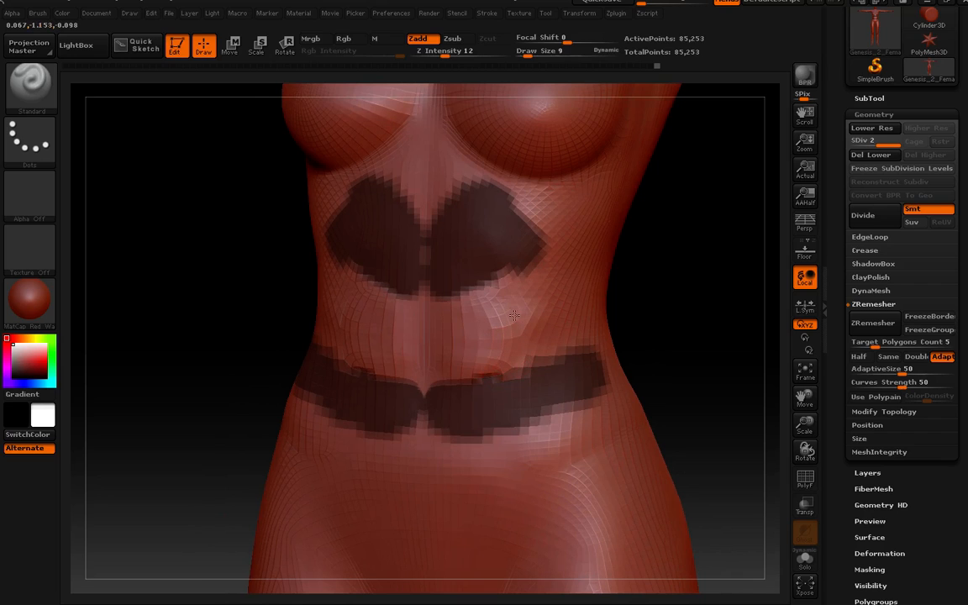
right_drag(541, 332, 504, 380)
right_drag(631, 301, 635, 304)
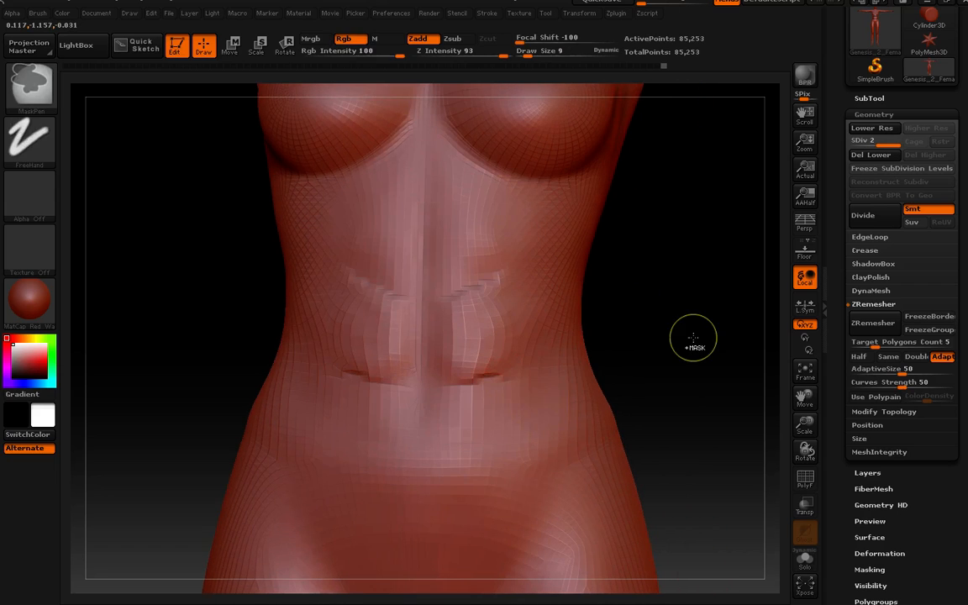
- Smooth the hard creases around the lower edge of the middle abdominal segments
key(shift)
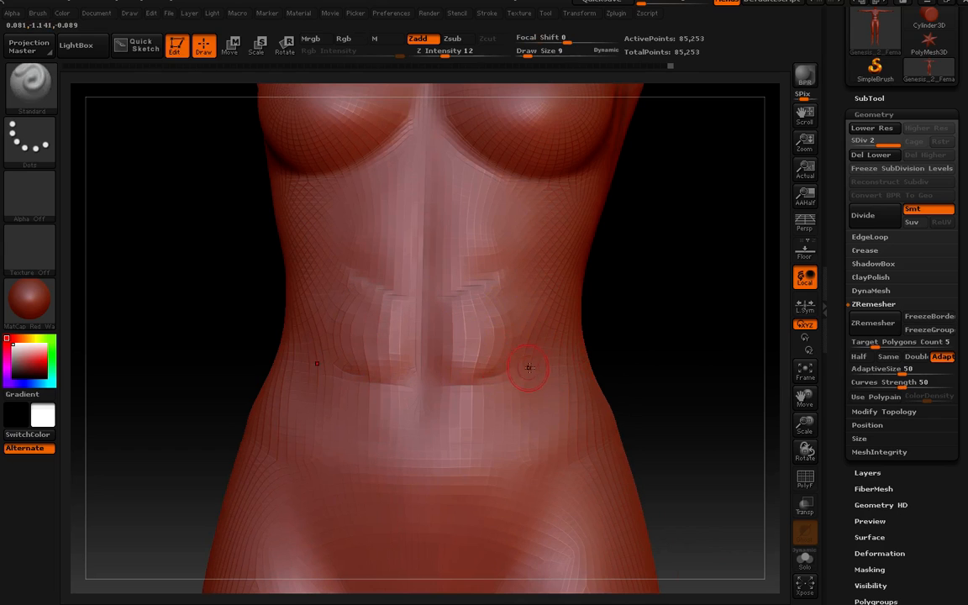
shift+right_drag(559, 317, 473, 345)
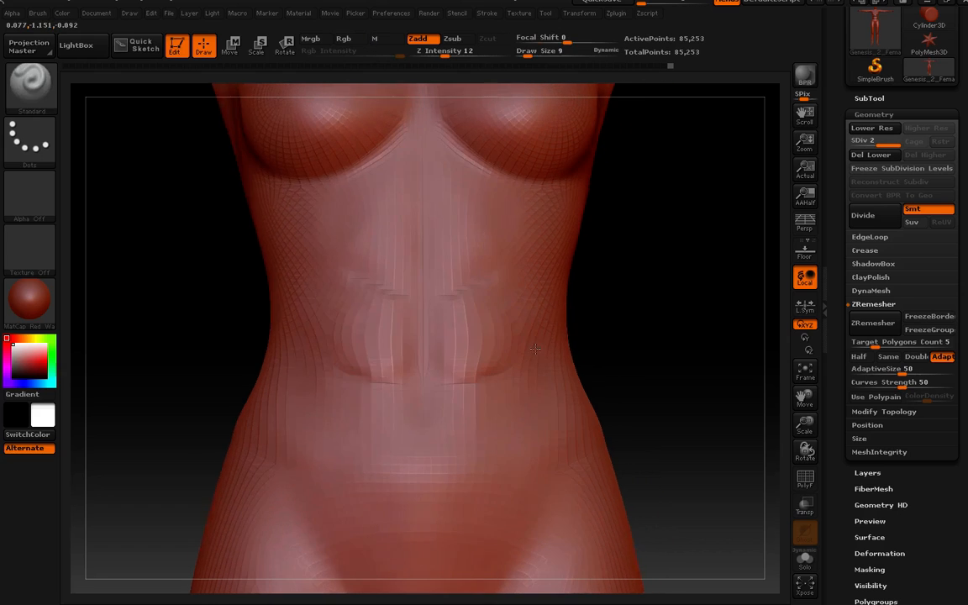
right_drag(535, 348, 450, 280)
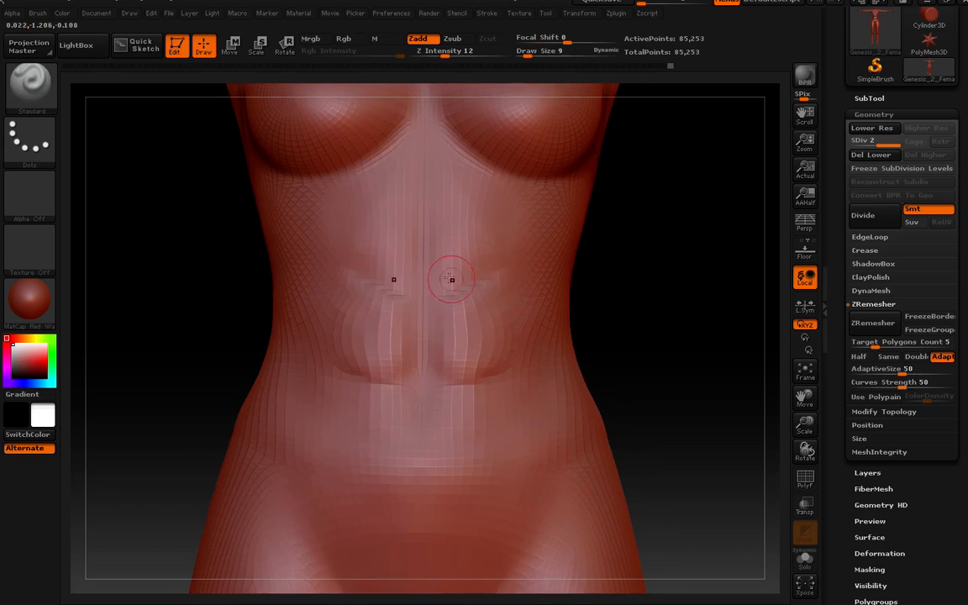
- Mask the middle abdominal segments and the rib line beneath both breasts, leaving the upper abdomen unmasked
key(ctrl)
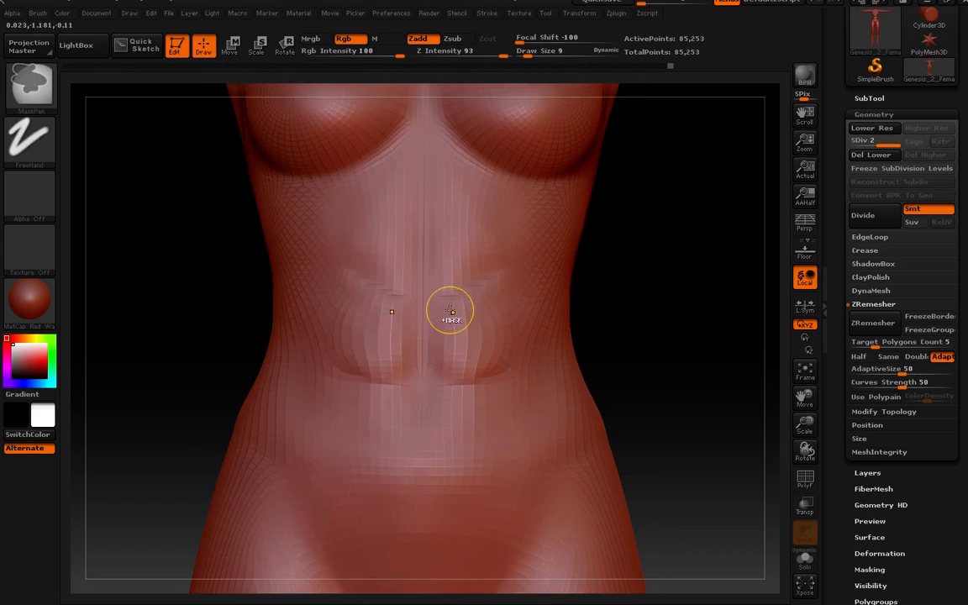
mouse_move(441, 310)
ctrl+mouse_down()
mouse_move(432, 339)
mouse_move(443, 356)
mouse_move(450, 268)
mouse_move(471, 267)
mouse_move(512, 293)
ctrl+mouse_up()
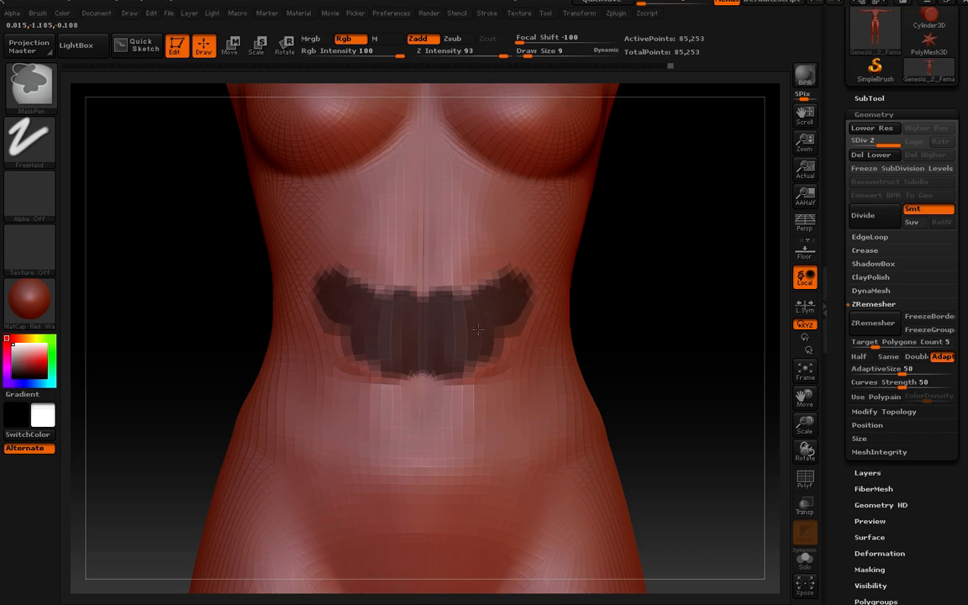
mouse_move(477, 330)
ctrl+mouse_down()
mouse_move(458, 332)
mouse_move(495, 278)
ctrl+mouse_up()
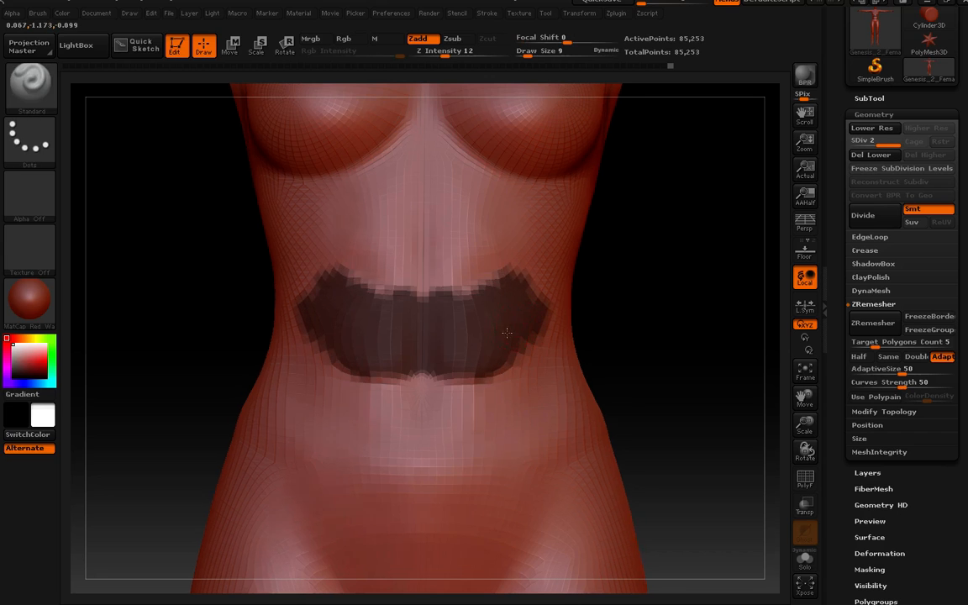
mouse_move(507, 333)
right_down()
mouse_move(507, 347)
mouse_move(507, 333)
right_up()
mouse_move(506, 178)
ctrl+mouse_down()
mouse_move(458, 126)
mouse_move(475, 132)
mouse_move(382, 100)
mouse_move(424, 106)
ctrl+mouse_up()
right_drag(542, 194, 514, 241)
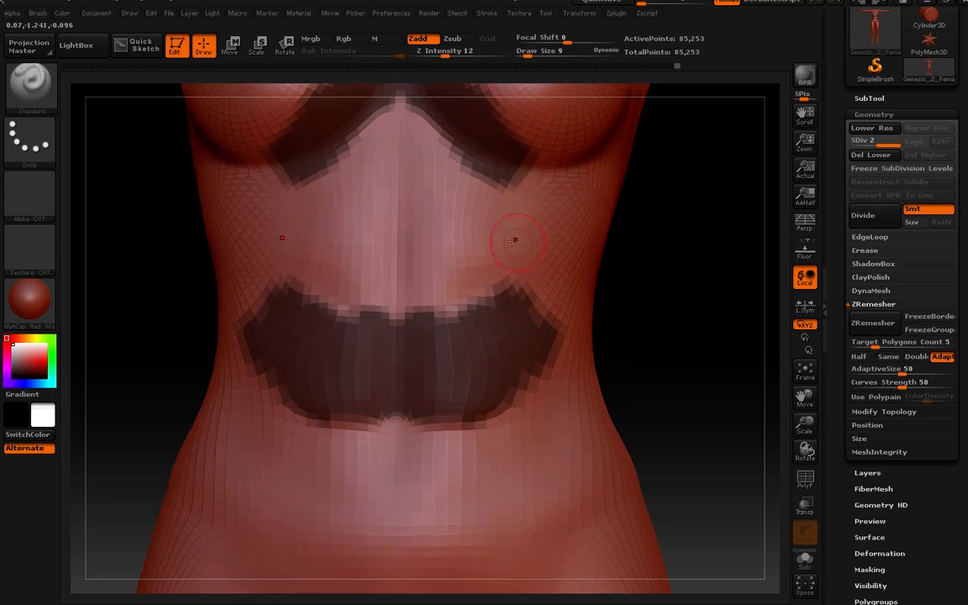
- Adjust the form of the unmasked upper abdomen with Move Topological at draw sizes 26 and 14
click(29, 81)
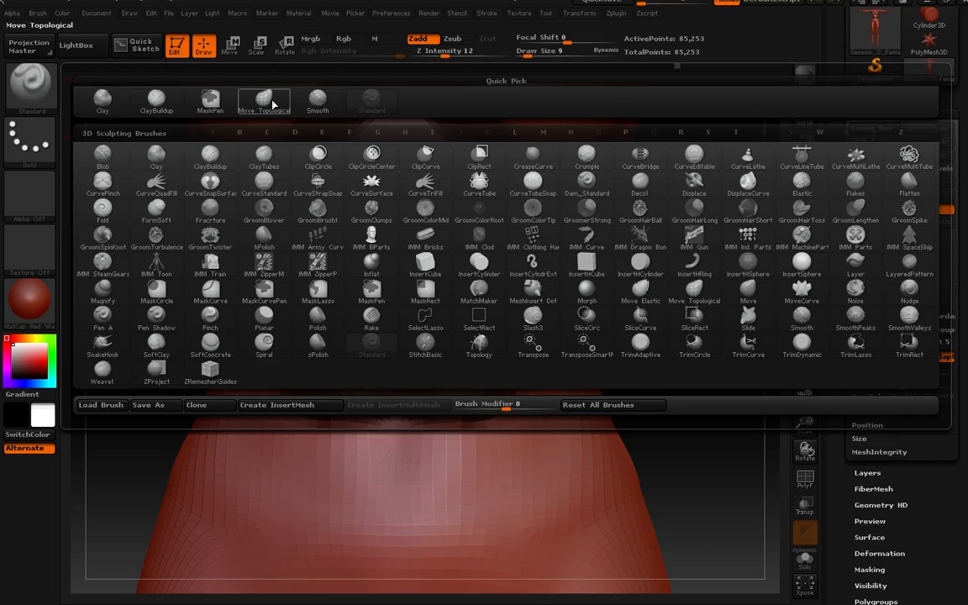
click(265, 94)
right_drag(401, 185, 490, 245)
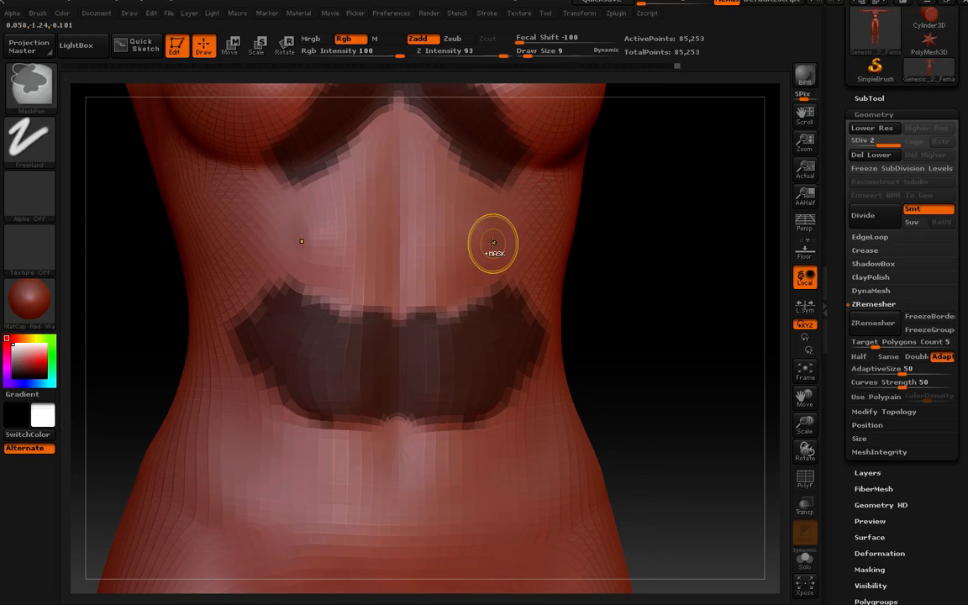
key(])
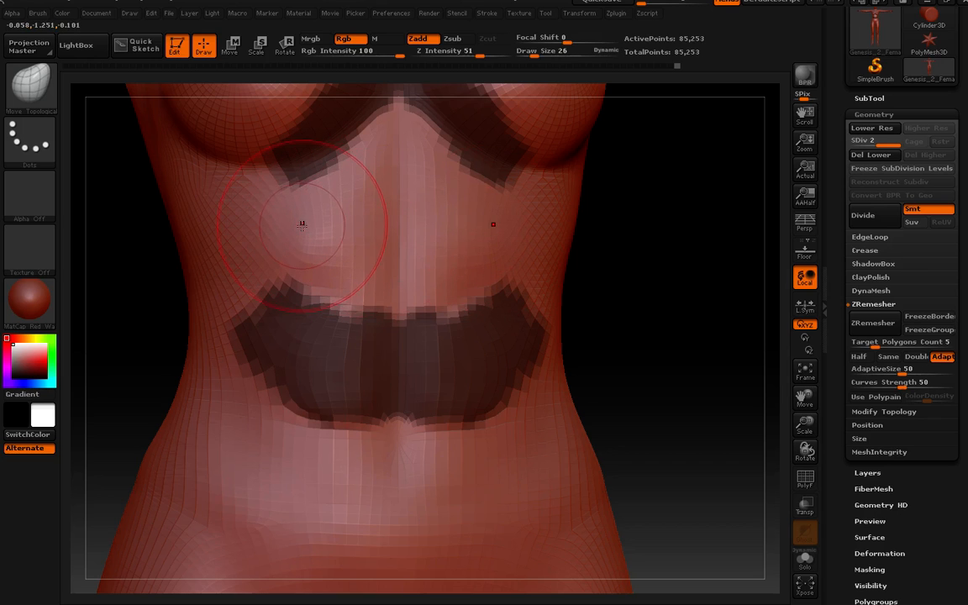
key([)
key([)
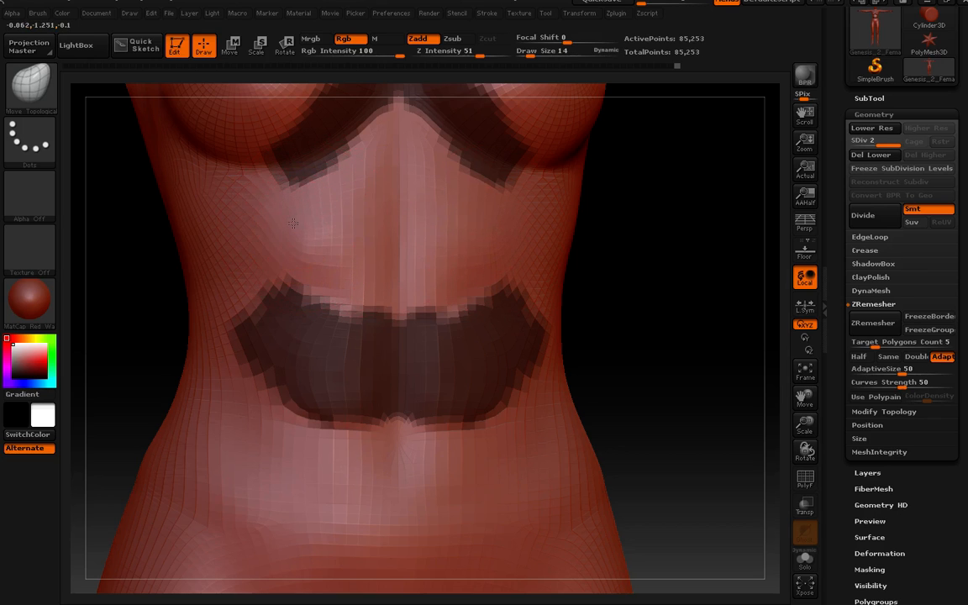
- Define the edges of the upper abdominal muscles with the Standard brush at draw size 6 and Z Intensity 12
click(29, 91)
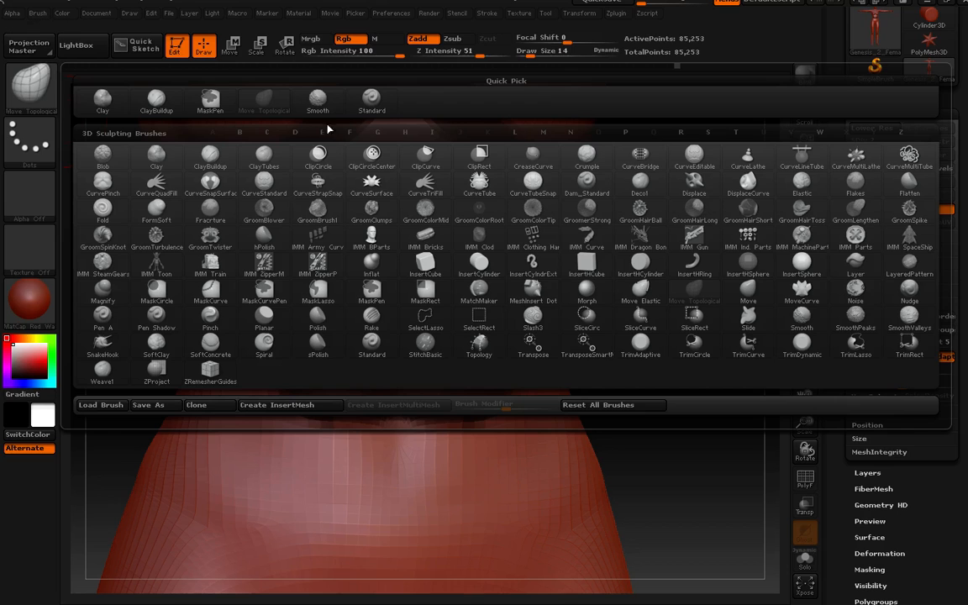
click(372, 100)
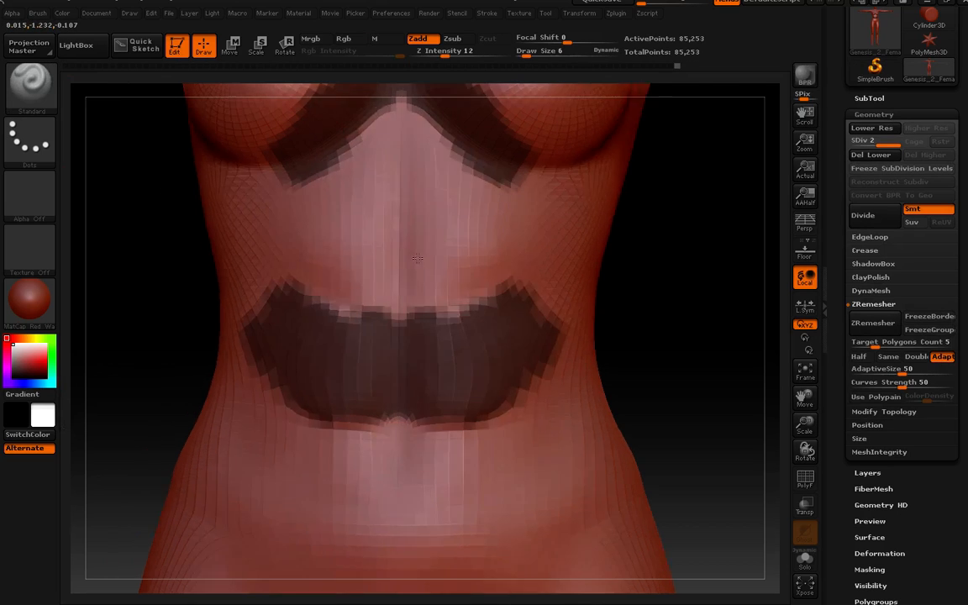
mouse_move(417, 259)
right_down()
mouse_move(367, 234)
mouse_move(472, 275)
mouse_move(426, 275)
mouse_move(475, 265)
right_up()
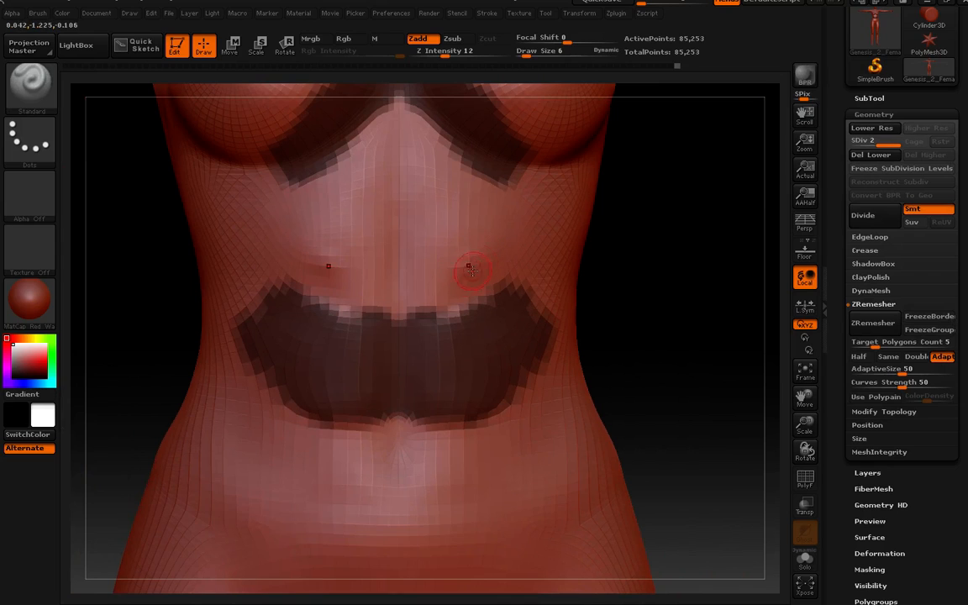
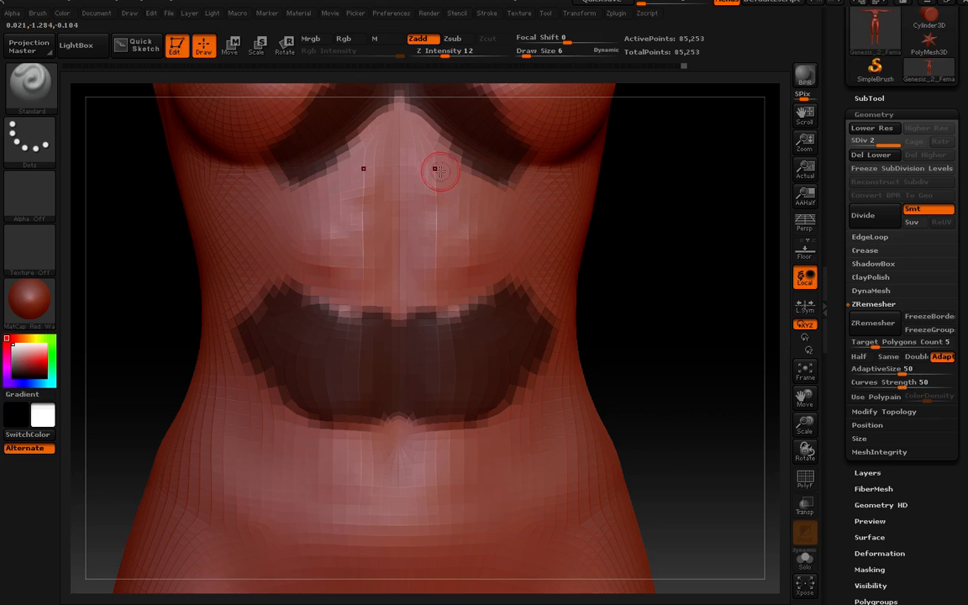
right_drag(439, 168, 464, 230)
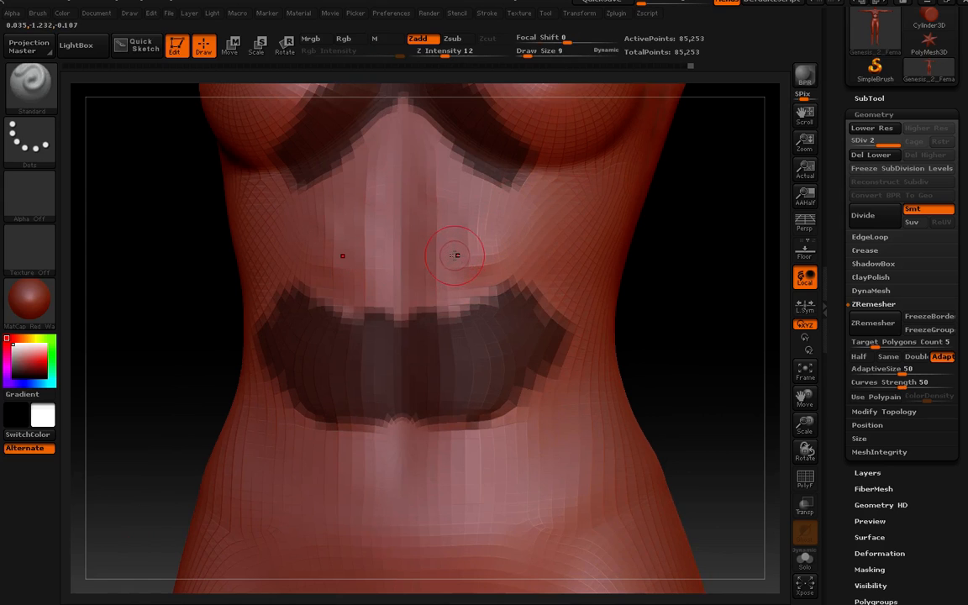
- Smooth the upper abdominal muscles between the masks, reducing the draw size to 7
key(shift)
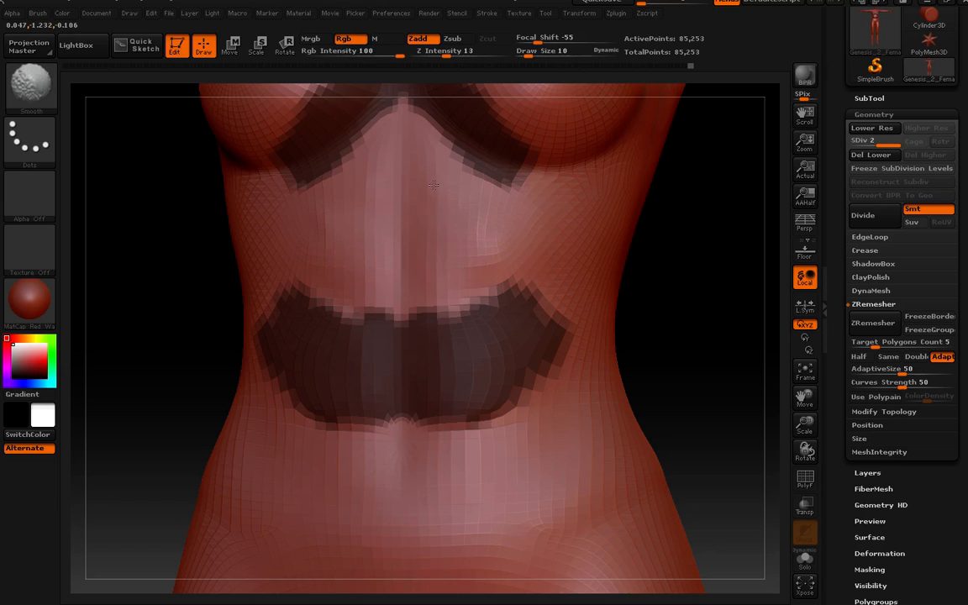
mouse_move(433, 184)
right_down()
mouse_move(485, 241)
mouse_move(484, 286)
mouse_move(494, 266)
mouse_move(403, 267)
mouse_move(500, 264)
mouse_move(486, 266)
right_up()
key(])
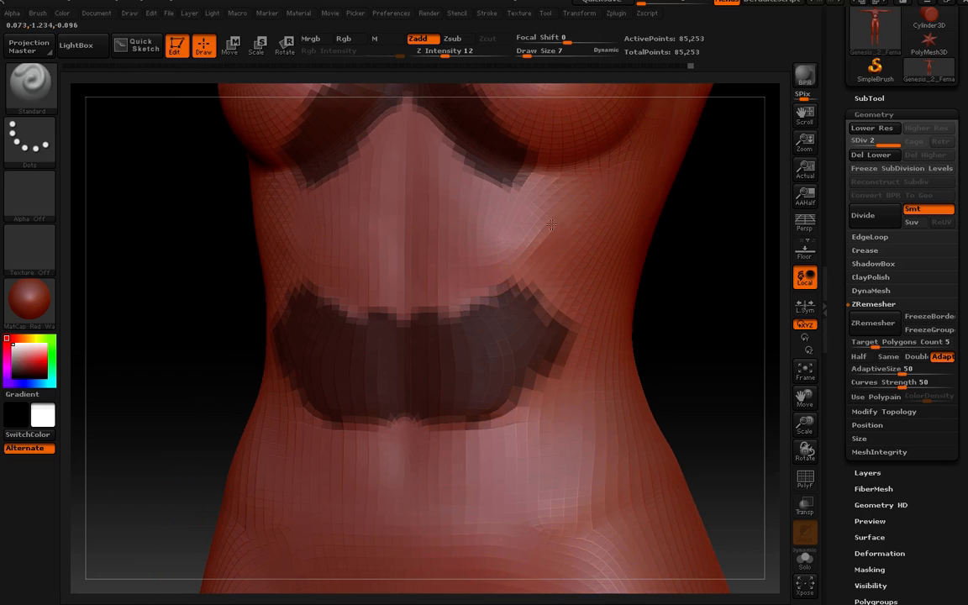
mouse_move(530, 229)
right_down()
mouse_move(502, 230)
mouse_move(514, 231)
right_up()
mouse_move(514, 225)
shift+mouse_down()
mouse_move(540, 231)
mouse_move(476, 273)
shift+mouse_up()
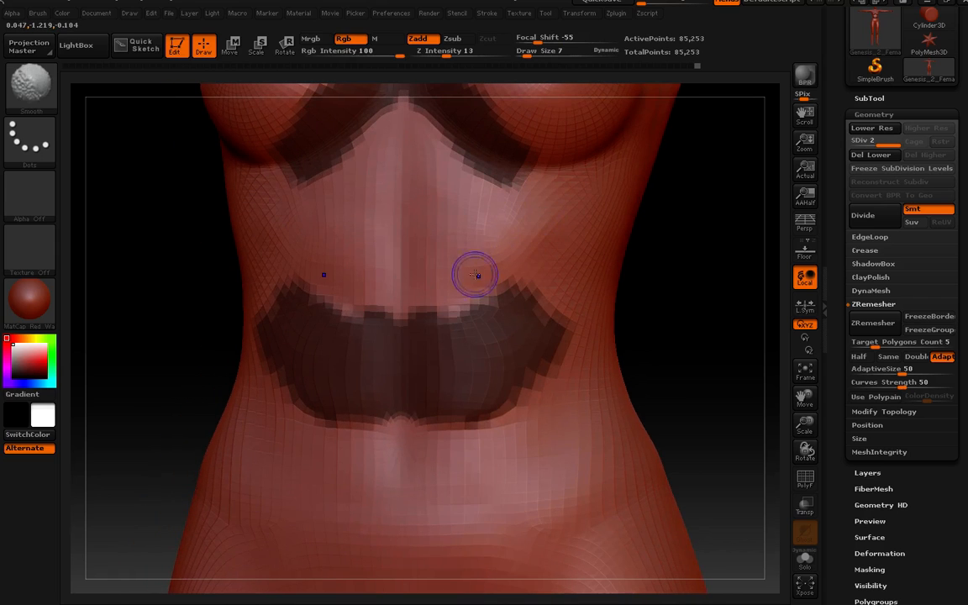
- Blend the outer edges of the upper abdominal segments into the ribcage on both sides with the Smooth brush
mouse_move(511, 262)
right_down()
mouse_move(449, 261)
mouse_move(526, 258)
right_up()
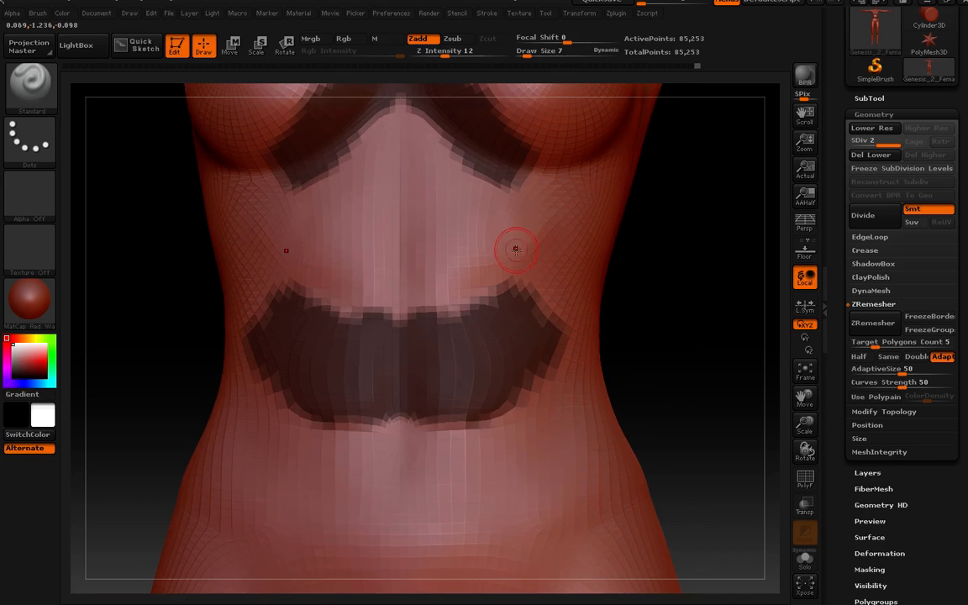
shift+drag(516, 252, 512, 255)
shift+drag(505, 212, 512, 217)
mouse_move(512, 217)
right_down()
mouse_move(384, 252)
mouse_move(244, 239)
right_up()
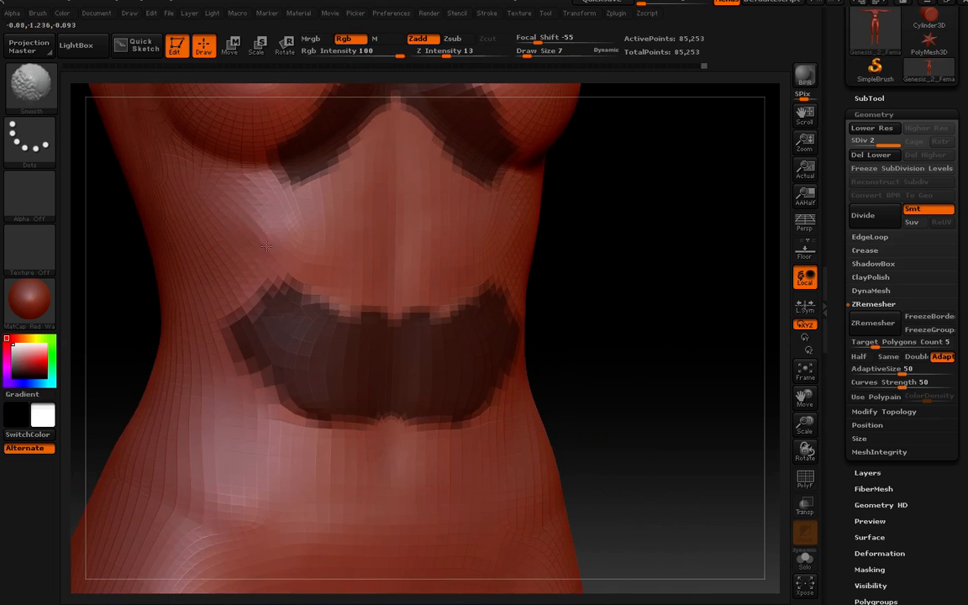
shift+right_drag(271, 229, 315, 231)
shift+drag(318, 248, 302, 208)
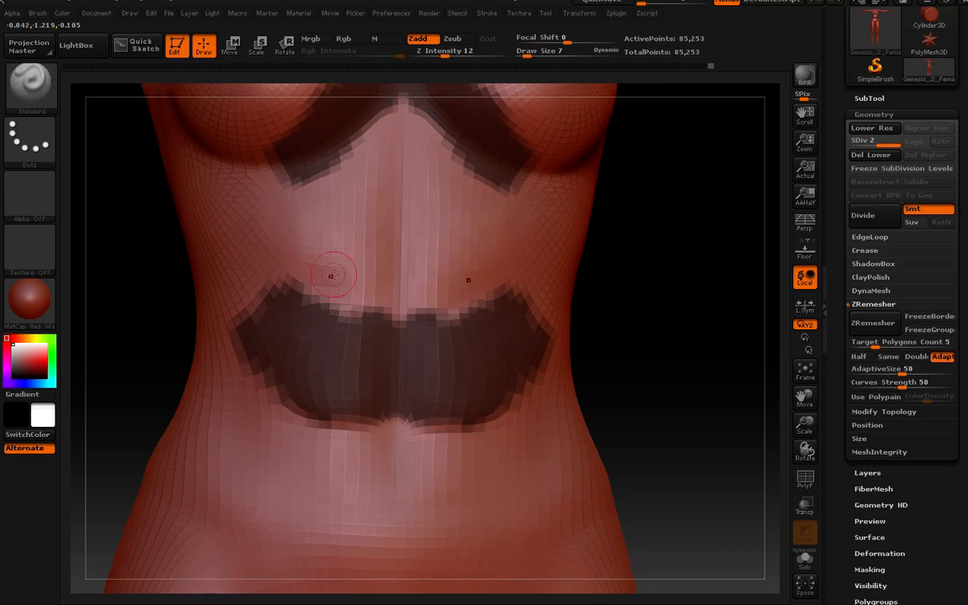
mouse_move(348, 331)
right_down()
mouse_move(357, 334)
mouse_move(344, 339)
mouse_move(351, 356)
right_up()
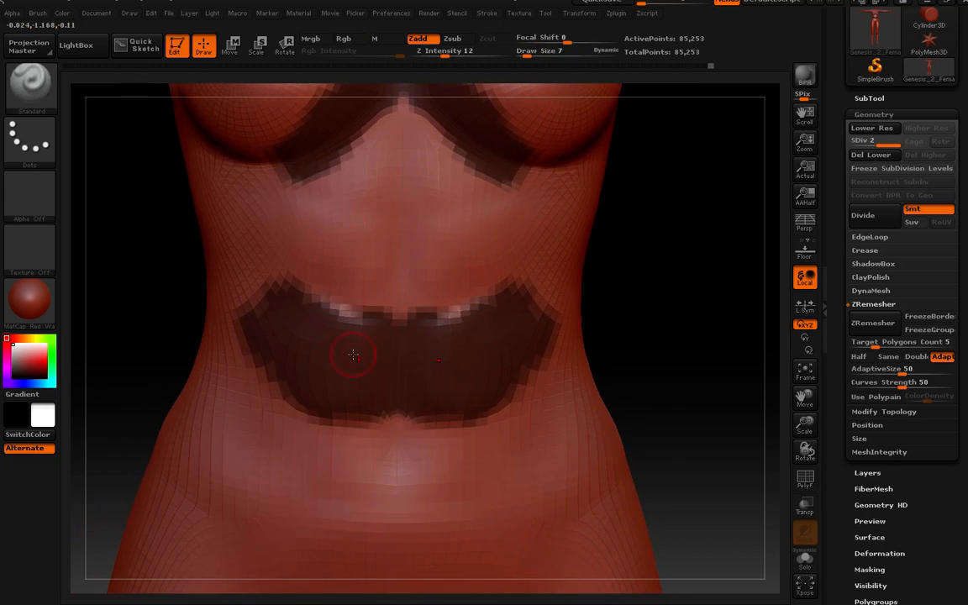
key(ctrl)
ctrl+click(645, 301)
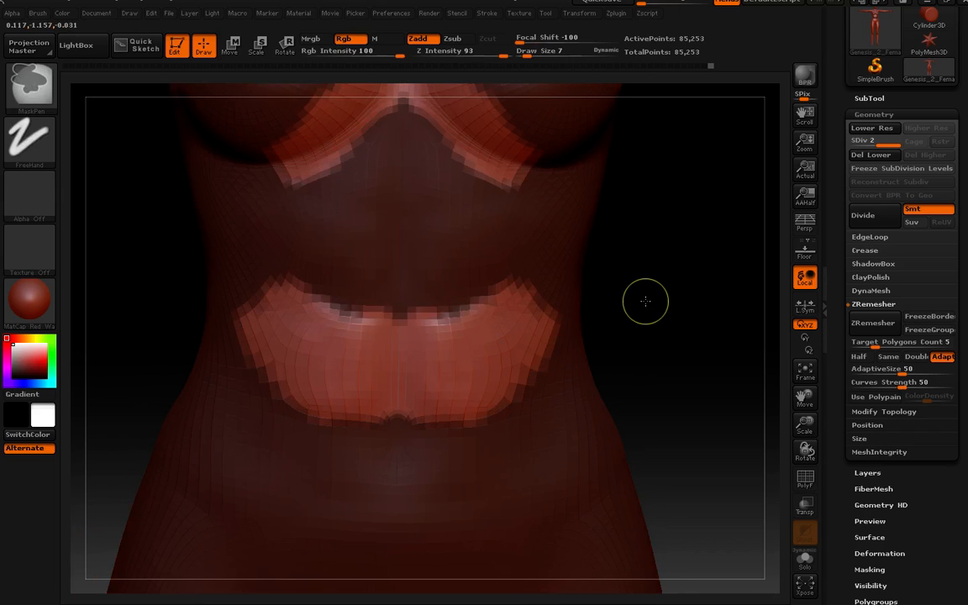
ctrl+click(645, 301)
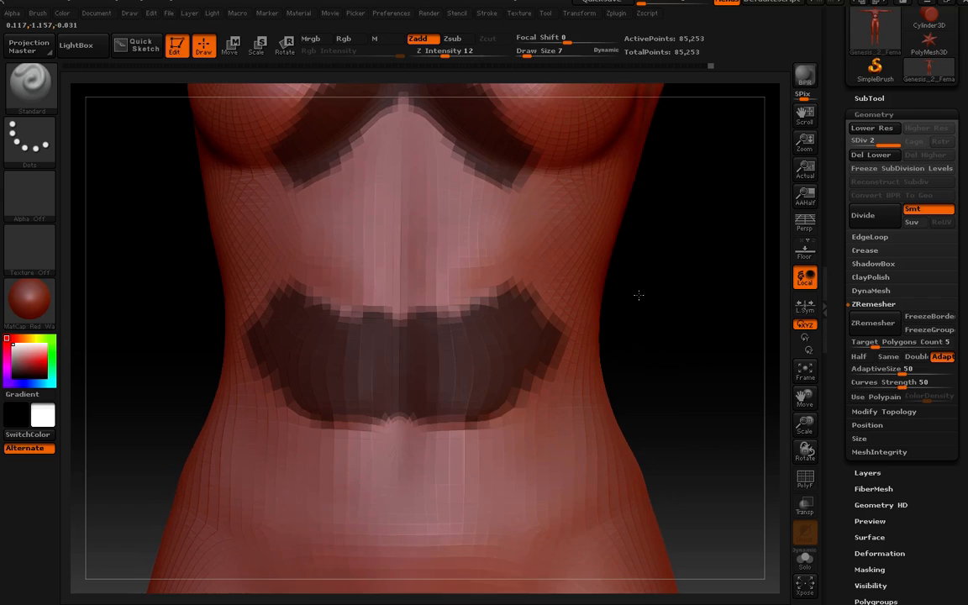
- Mask both sides of the lower abdomen from the waist across the hips and down along the groin lines
drag(639, 295, 627, 211)
mouse_move(403, 346)
right_down()
mouse_move(399, 304)
mouse_move(404, 332)
mouse_move(446, 359)
right_up()
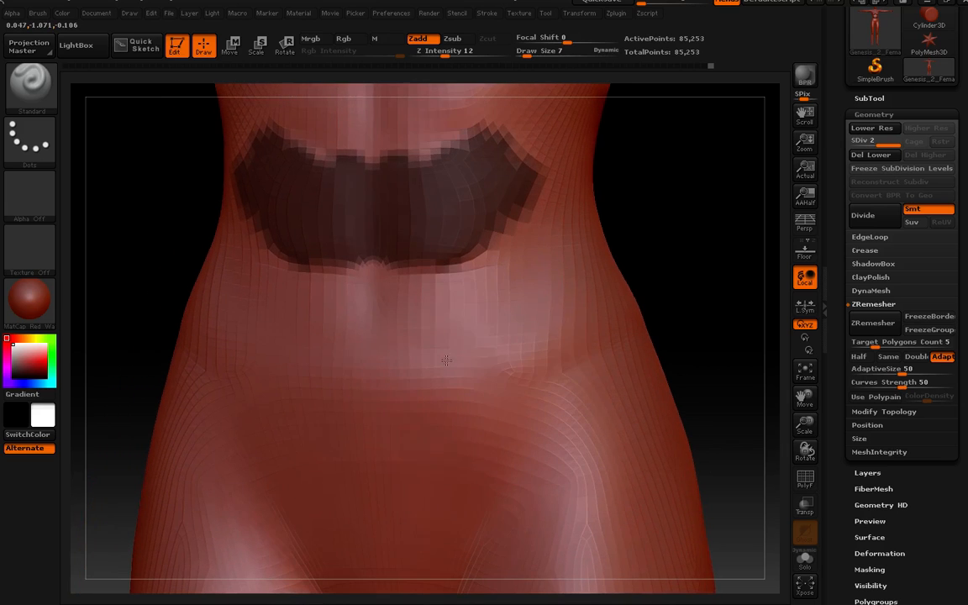
mouse_move(536, 339)
right_down()
mouse_move(546, 339)
mouse_move(536, 366)
right_up()
right_click(536, 366)
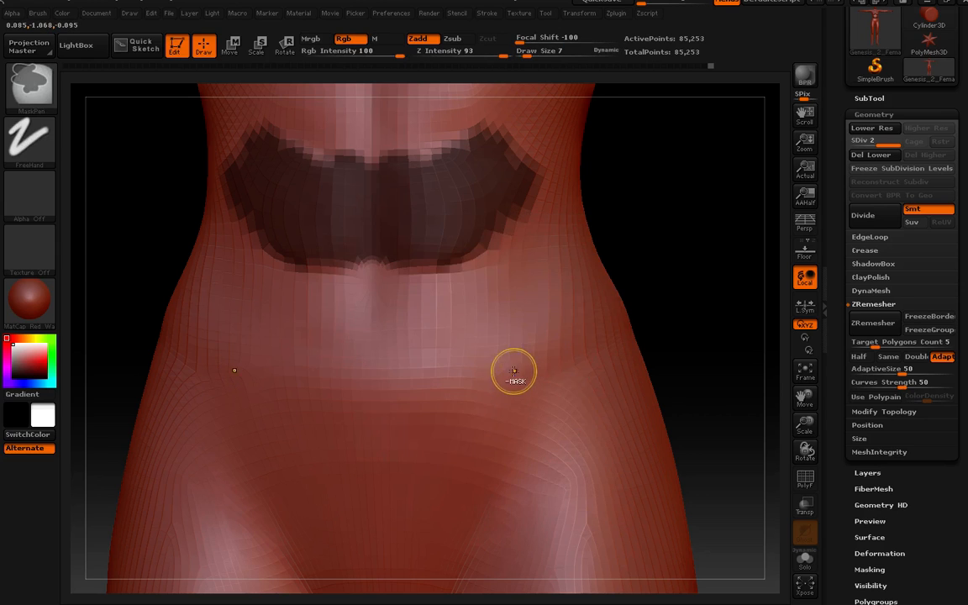
mouse_move(513, 336)
ctrl+mouse_down()
mouse_move(516, 391)
mouse_move(578, 290)
mouse_move(567, 340)
ctrl+mouse_up()
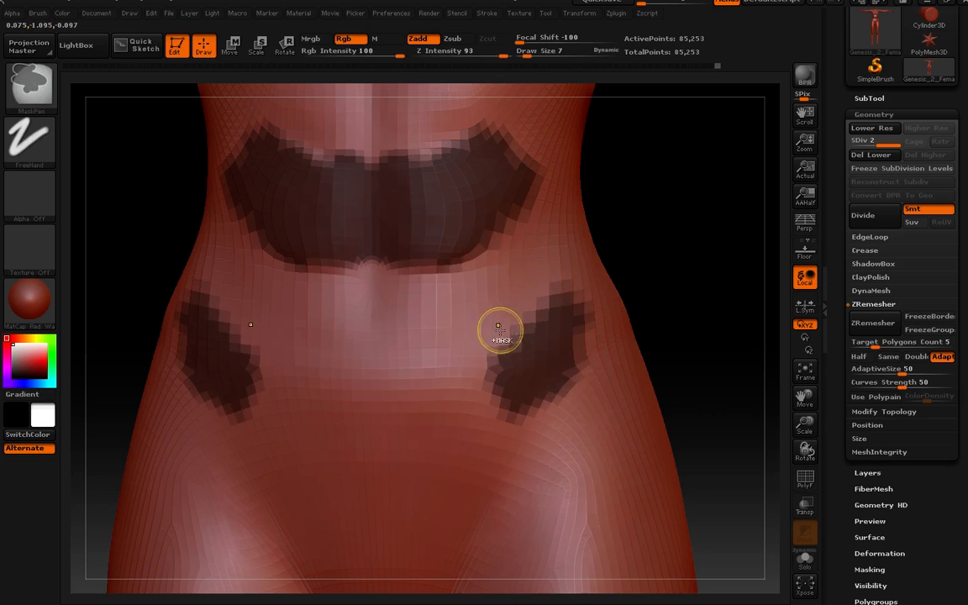
right_drag(524, 393, 530, 400)
mouse_move(531, 404)
ctrl+mouse_down()
mouse_move(480, 467)
mouse_move(488, 501)
ctrl+mouse_up()
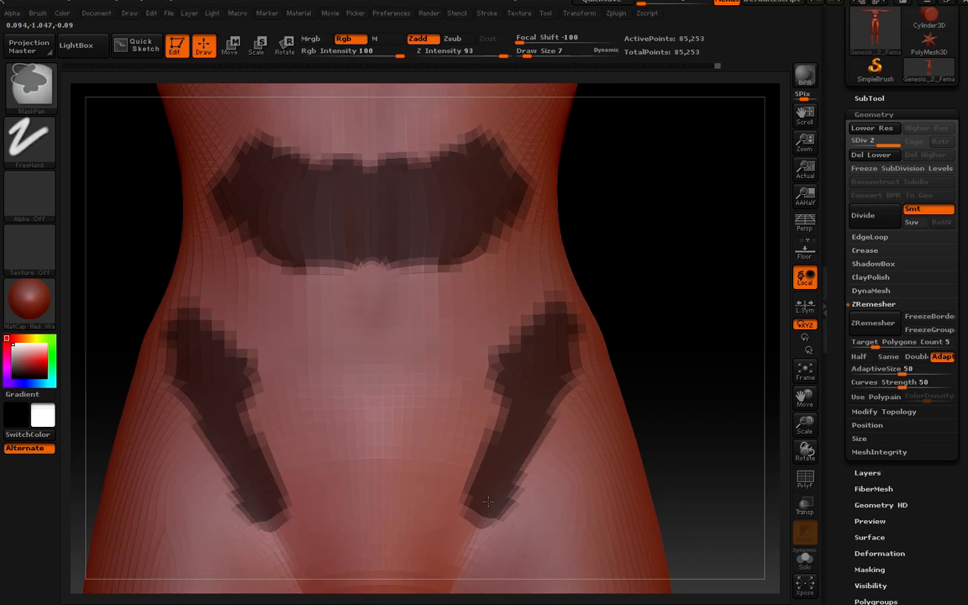
right_drag(501, 460, 485, 469)
mouse_move(546, 358)
ctrl+mouse_down()
mouse_move(580, 208)
mouse_move(575, 172)
ctrl+mouse_up()
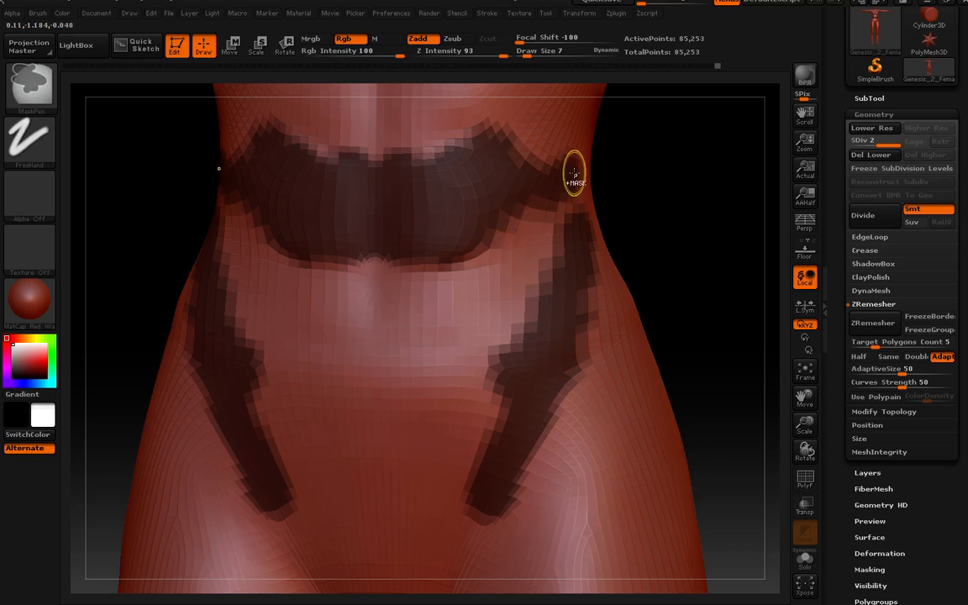
- Enlarge the unmasked lower abdomen with the Magnify brush at Z Intensity 25, using draw sizes 18 and 9
mouse_move(426, 340)
right_down()
mouse_move(467, 327)
mouse_move(422, 324)
mouse_move(433, 329)
mouse_move(423, 345)
right_up()
key(bracketright)
key(bracketright)
key(bracketright)
key(bracketright)
key(bracketright)
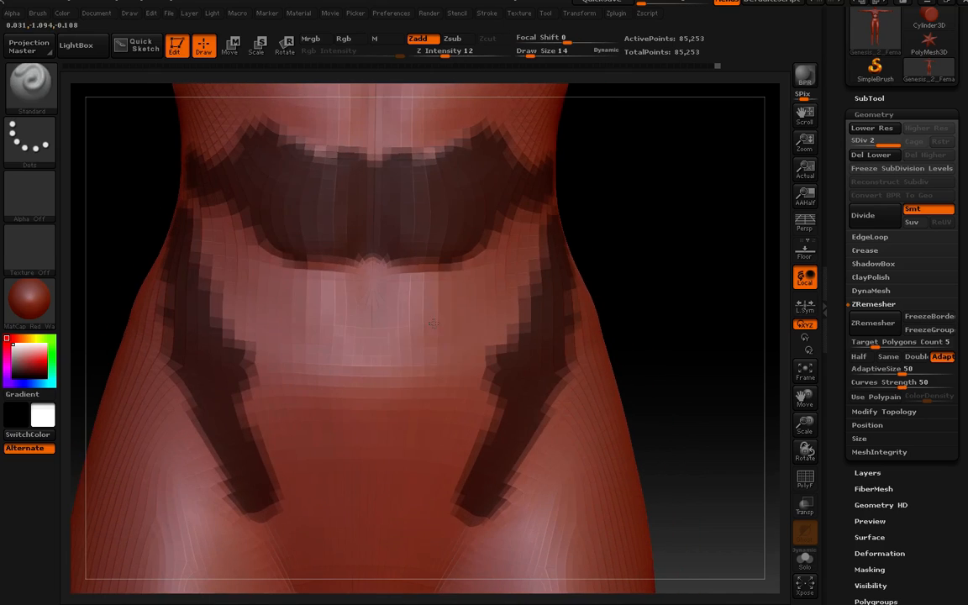
key(bracketleft)
key(bracketleft)
key(bracketleft)
key(bracketleft)
key(bracketleft)
click(30, 82)
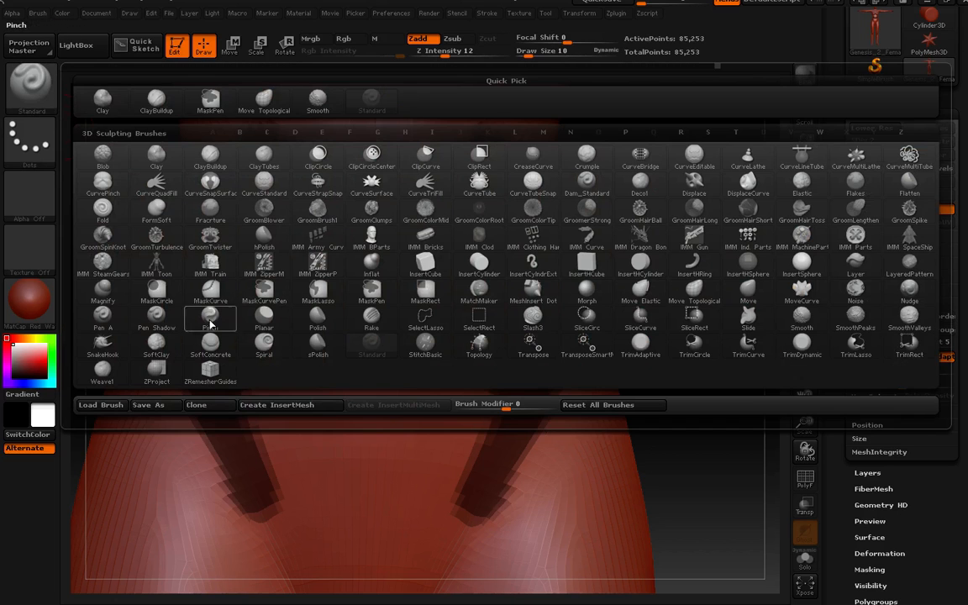
click(103, 290)
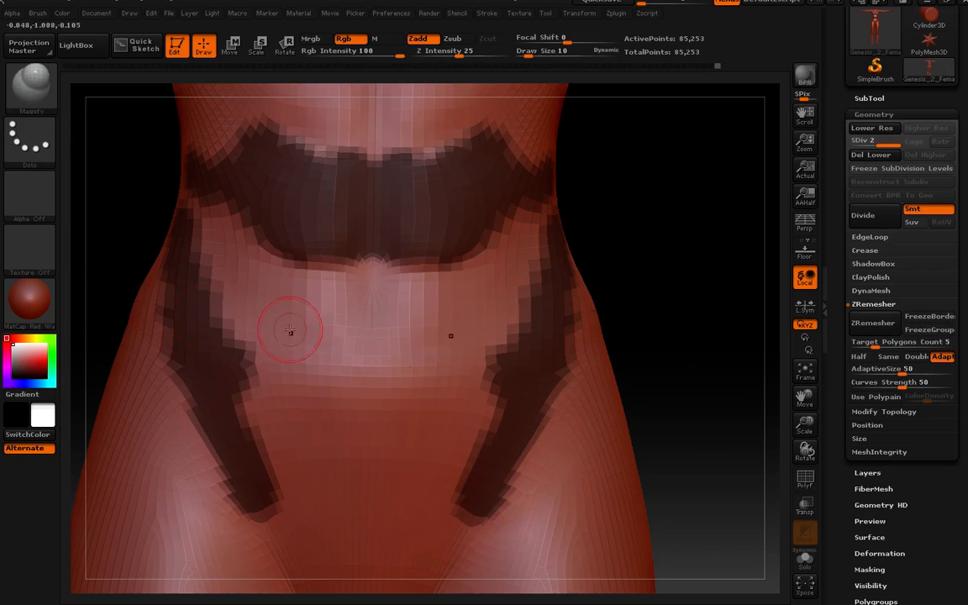
key(bracketright)
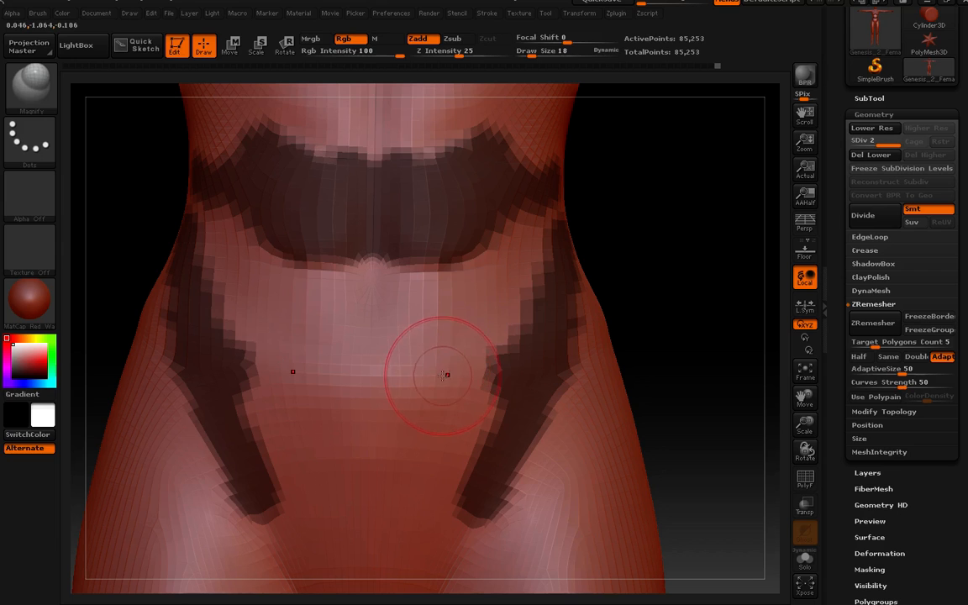
right_drag(443, 372, 455, 383)
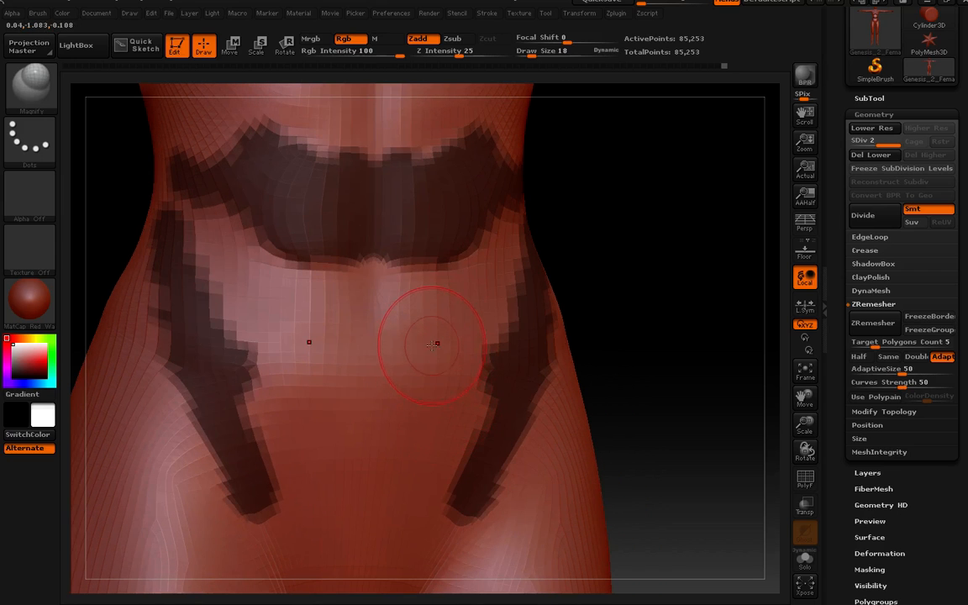
mouse_move(433, 344)
right_down()
mouse_move(441, 320)
mouse_move(479, 354)
mouse_move(486, 386)
mouse_move(420, 404)
mouse_move(410, 417)
right_up()
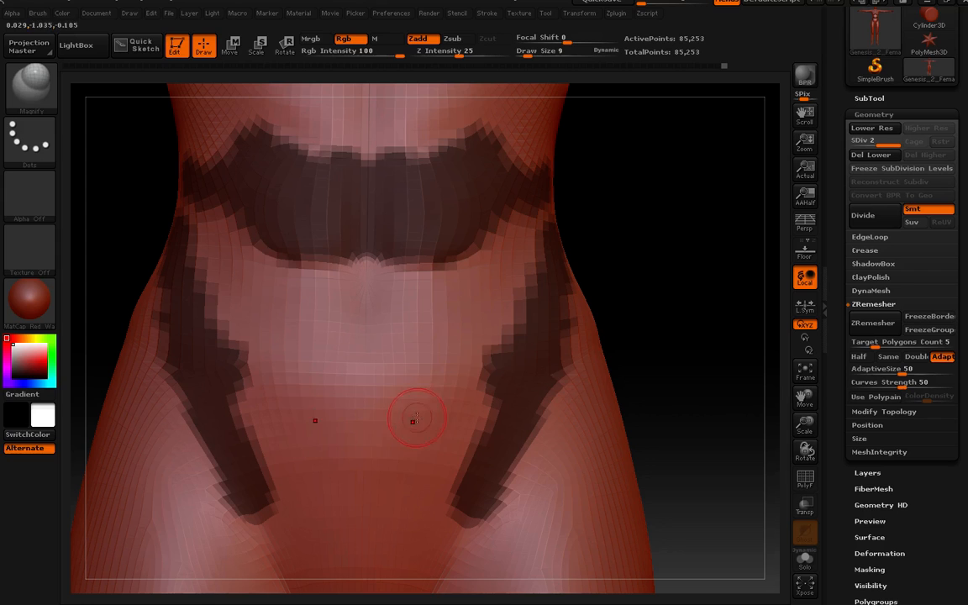
- Undo the last Magnify stroke and continue filling out the lower abdomen at Z Intensity 14 and draw size 18
key(ctrl+z)
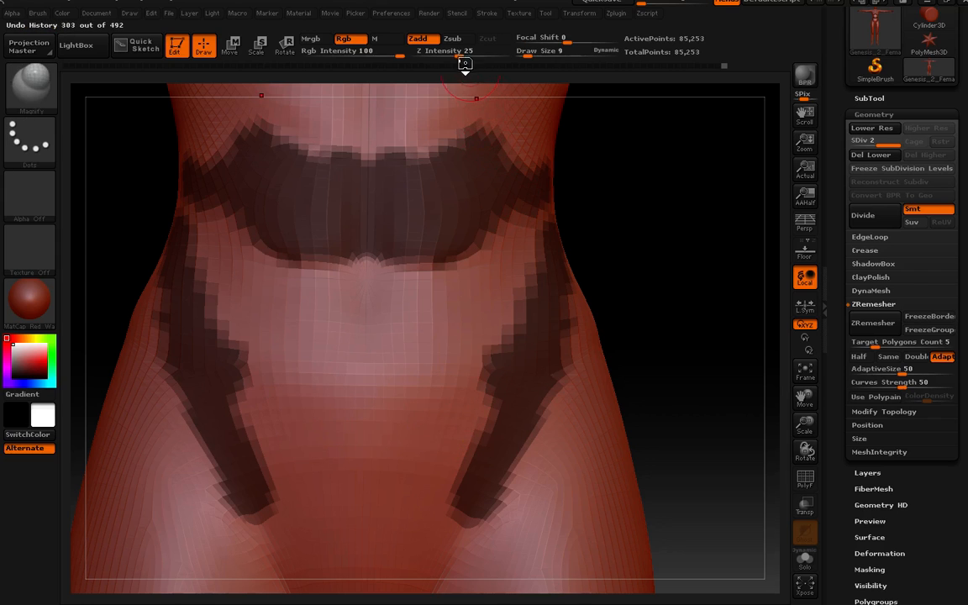
drag(461, 55, 452, 56)
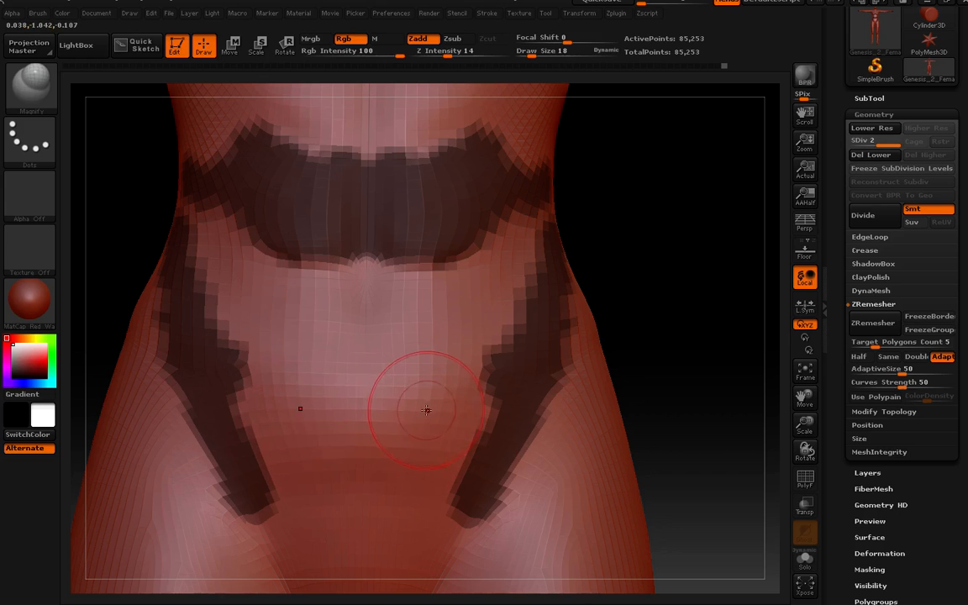
right_drag(441, 361, 433, 366)
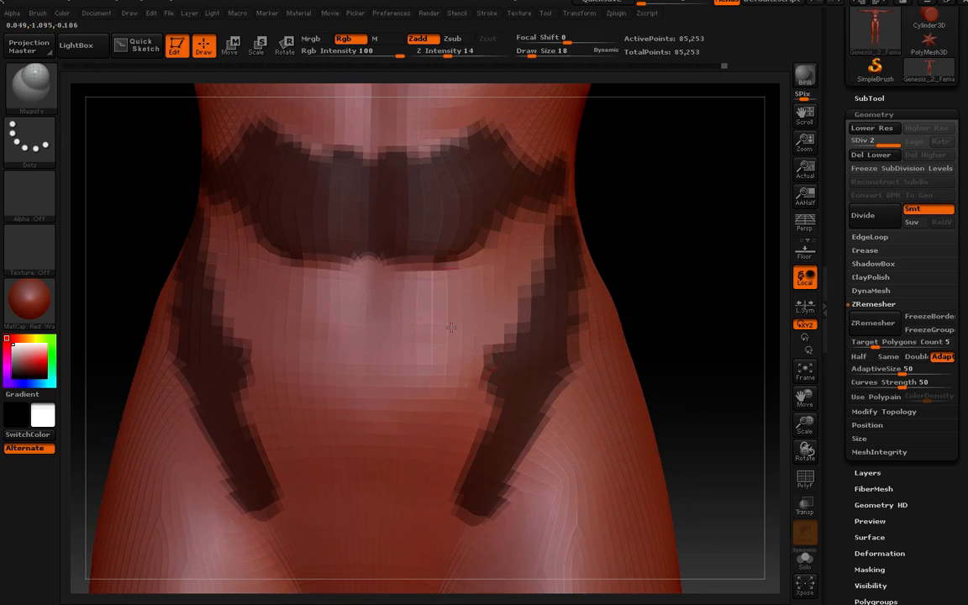
mouse_move(473, 317)
right_down()
mouse_move(490, 335)
mouse_move(493, 314)
mouse_move(486, 323)
right_up()
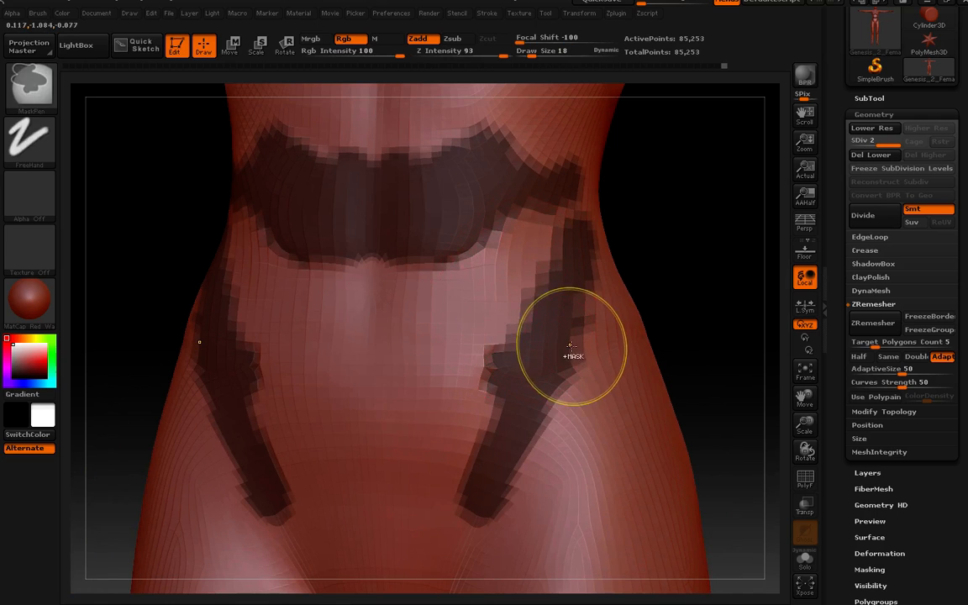
- Build up the lower abdominal muscle between the masks with the Standard brush at draw size 9 and Z Intensity 12
click(48, 85)
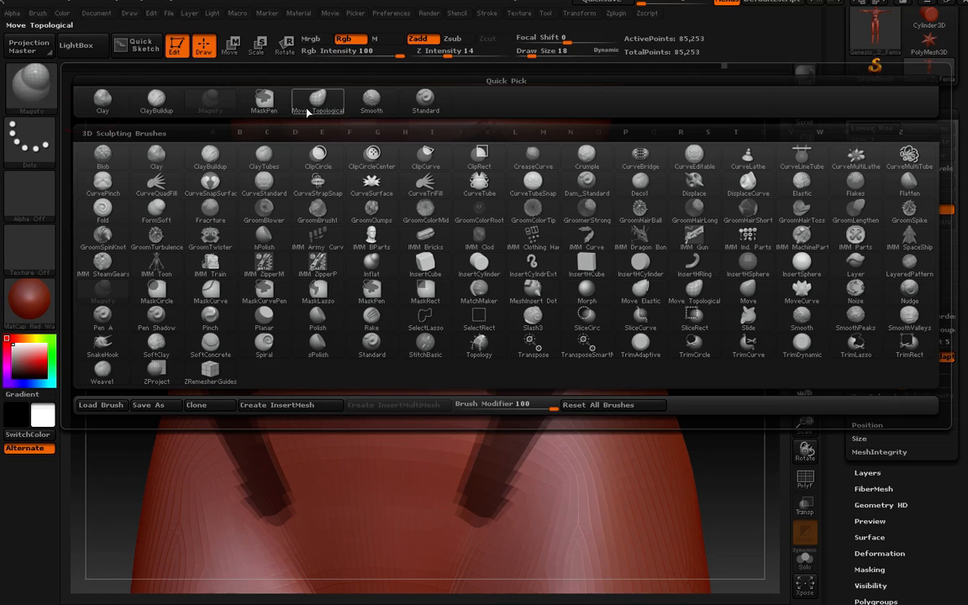
click(425, 99)
mouse_move(499, 313)
right_down()
mouse_move(507, 296)
mouse_move(511, 308)
right_up()
mouse_move(440, 318)
right_down()
mouse_move(435, 332)
mouse_move(462, 308)
mouse_move(448, 303)
right_up()
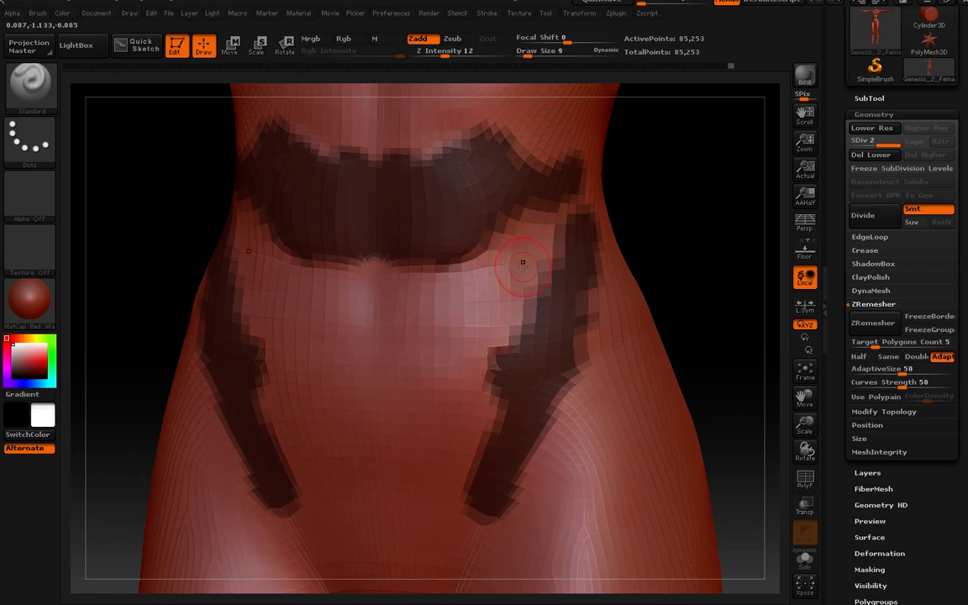
right_drag(540, 236, 524, 308)
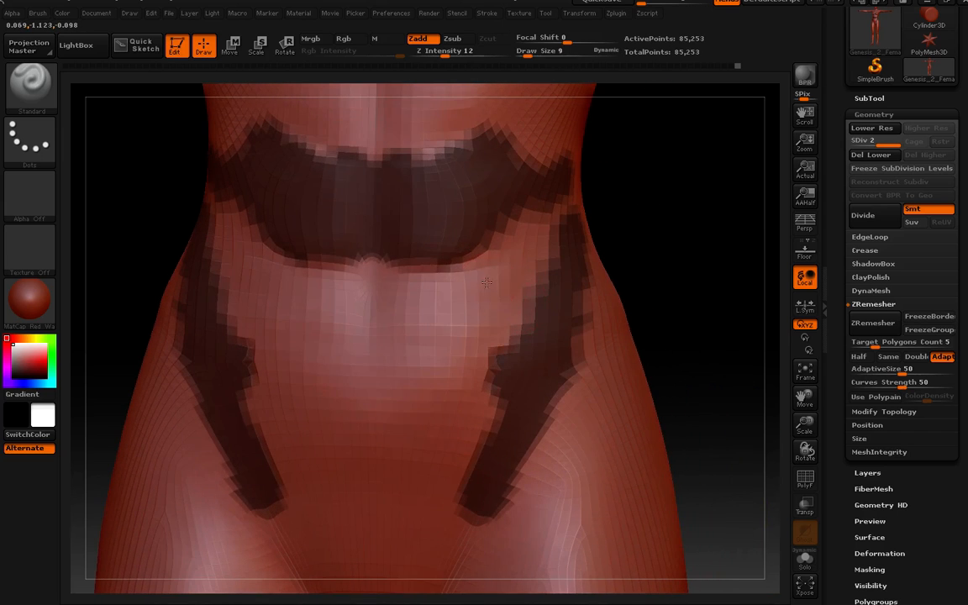
right_drag(463, 321, 441, 346)
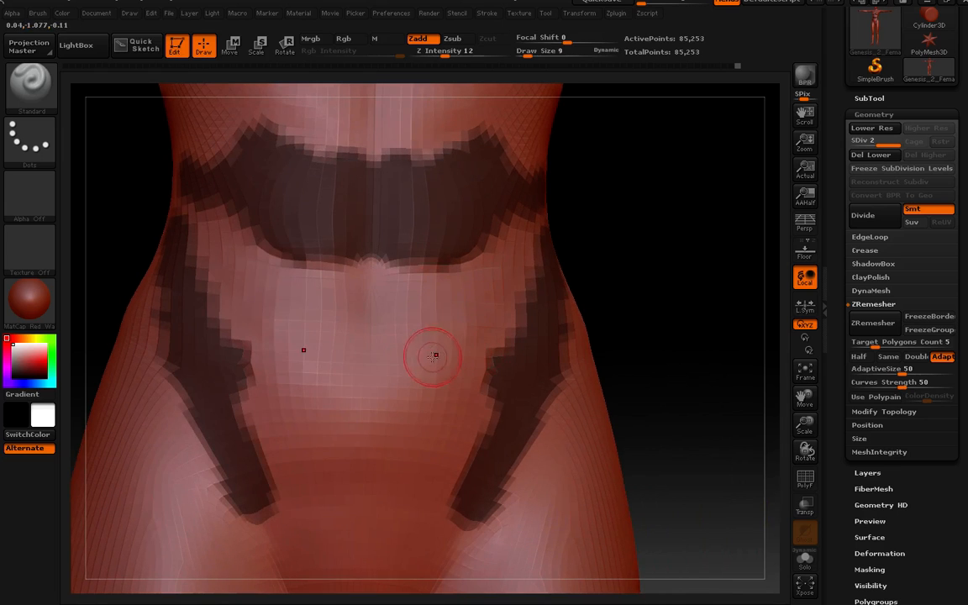
mouse_move(399, 374)
right_down()
mouse_move(386, 388)
mouse_move(408, 385)
right_up()
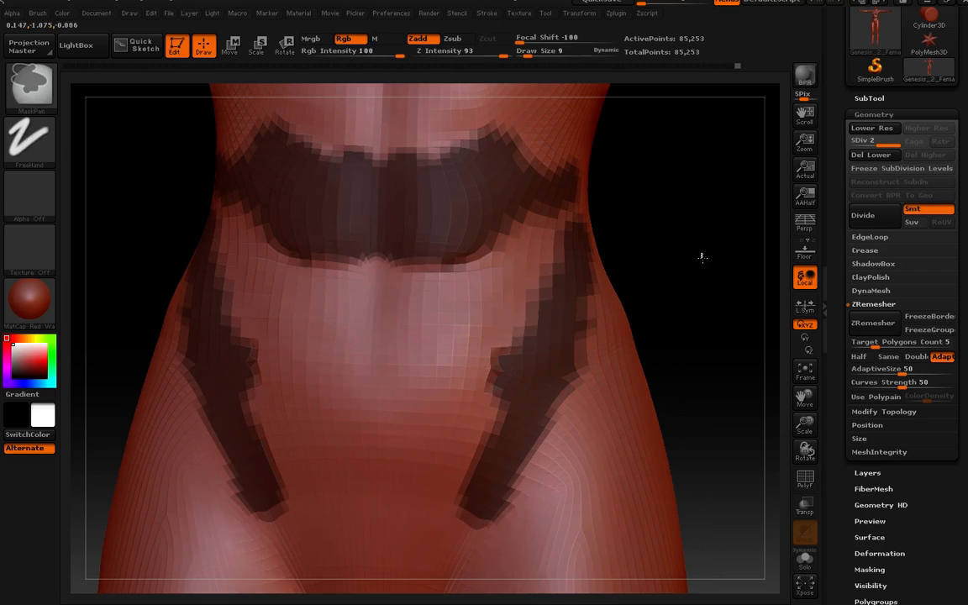
- Clear the mask and smooth the hard edges it left along the hips and groin lines
ctrl+drag(660, 360, 639, 240)
right_drag(661, 318, 665, 307)
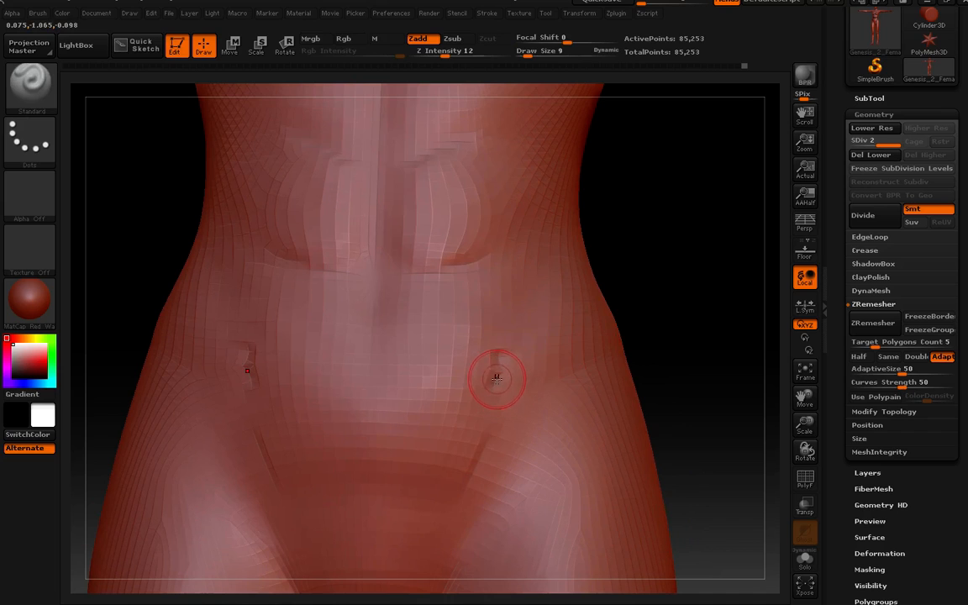
key(shift)
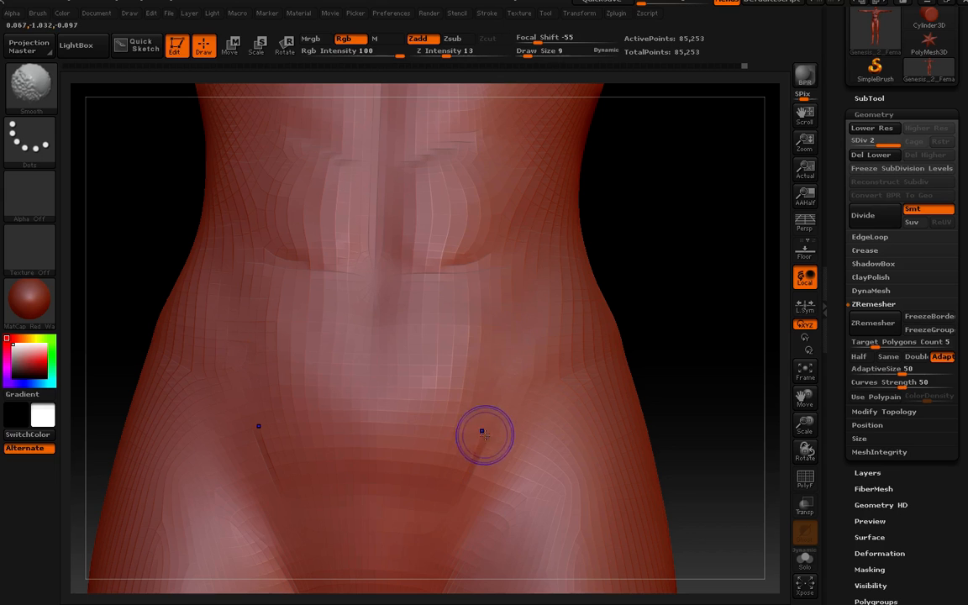
mouse_move(495, 397)
right_down()
mouse_move(509, 393)
mouse_move(499, 437)
right_up()
mouse_move(483, 401)
right_down()
mouse_move(454, 302)
mouse_move(475, 336)
mouse_move(492, 332)
mouse_move(499, 371)
mouse_move(504, 347)
mouse_move(471, 350)
right_up()
key(shift)
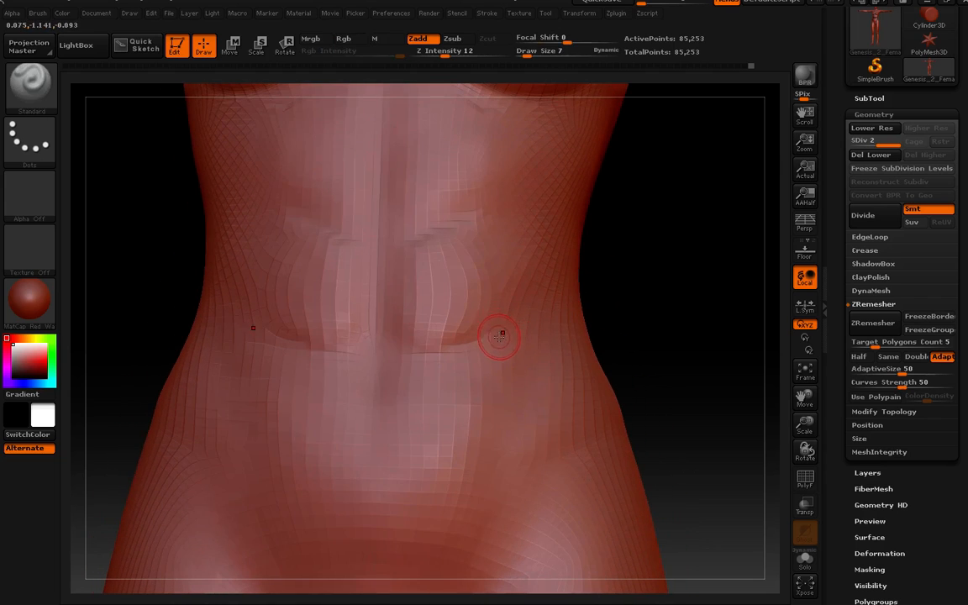
- Smooth the crease between the middle and lower abdominal segments and its outer ends at draw size 7
key(shift)
mouse_move(501, 337)
right_down()
mouse_move(565, 340)
mouse_move(502, 340)
right_up()
key(shift)
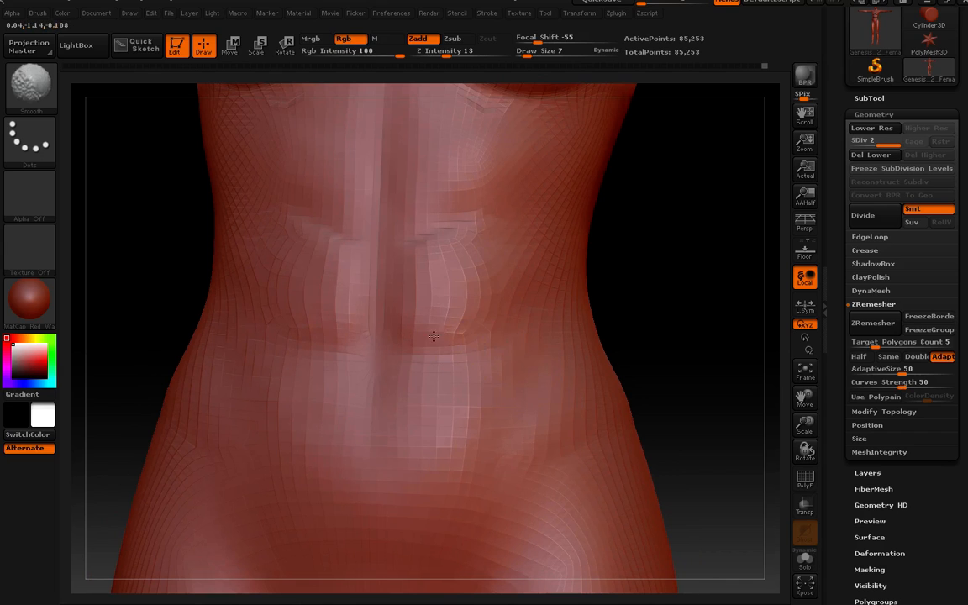
mouse_move(502, 332)
right_down()
mouse_move(554, 338)
mouse_move(478, 348)
right_up()
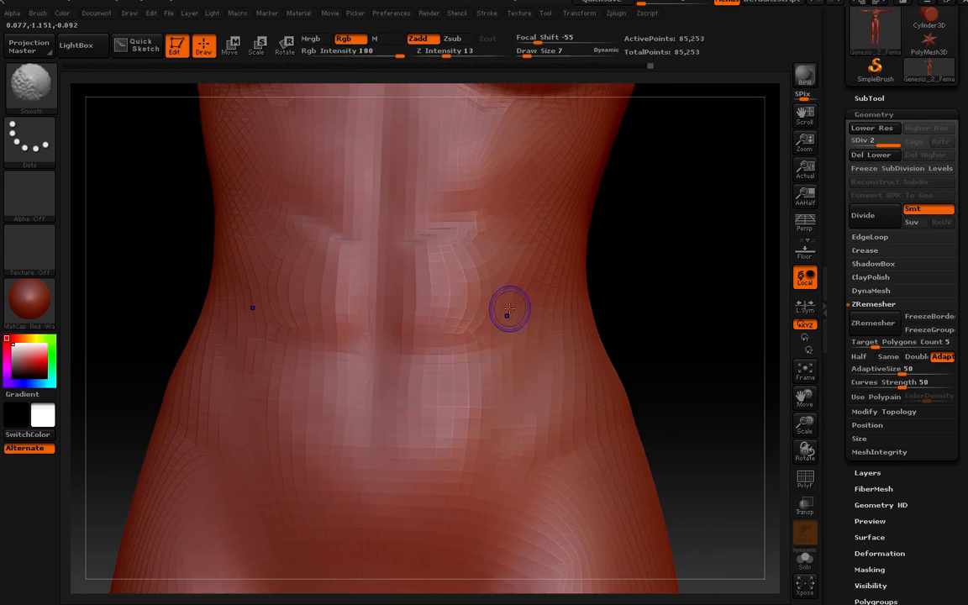
right_drag(507, 314, 491, 330)
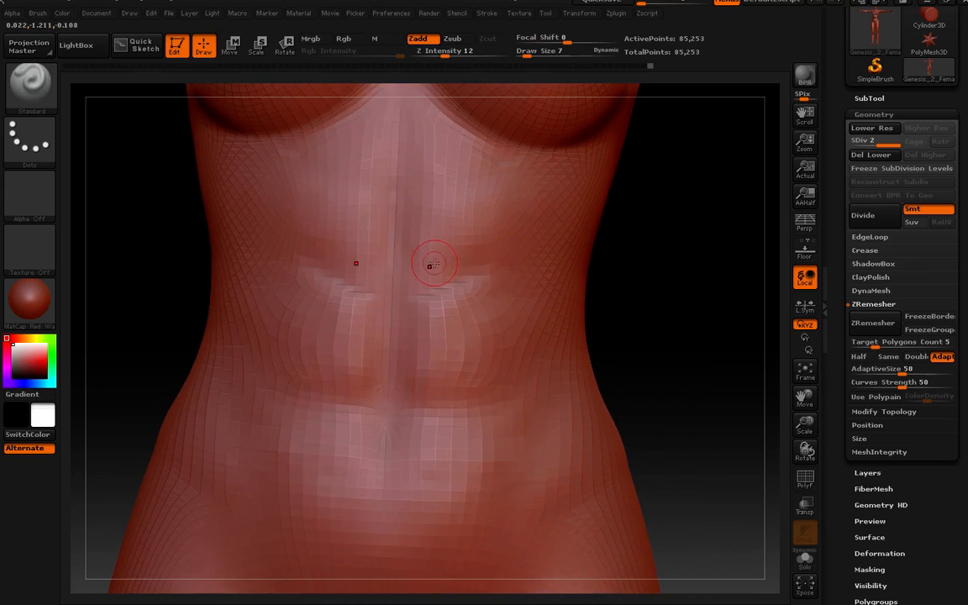
- Define the horizontal crease above the middle abdominal segments with the Standard brush at draw size 7 and smooth the jagged edges below it
drag(430, 265, 501, 239)
key(shift)
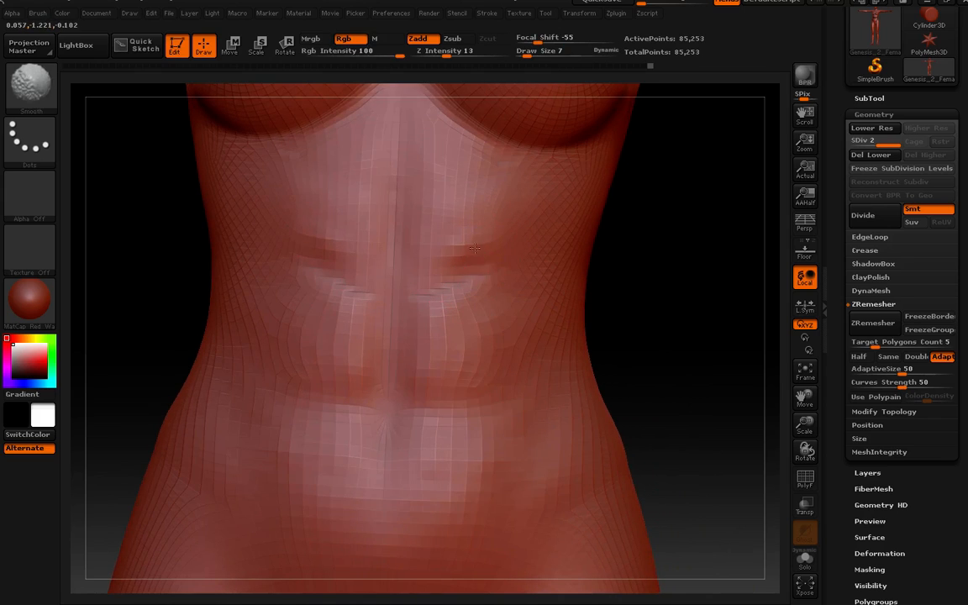
right_drag(472, 243, 480, 282)
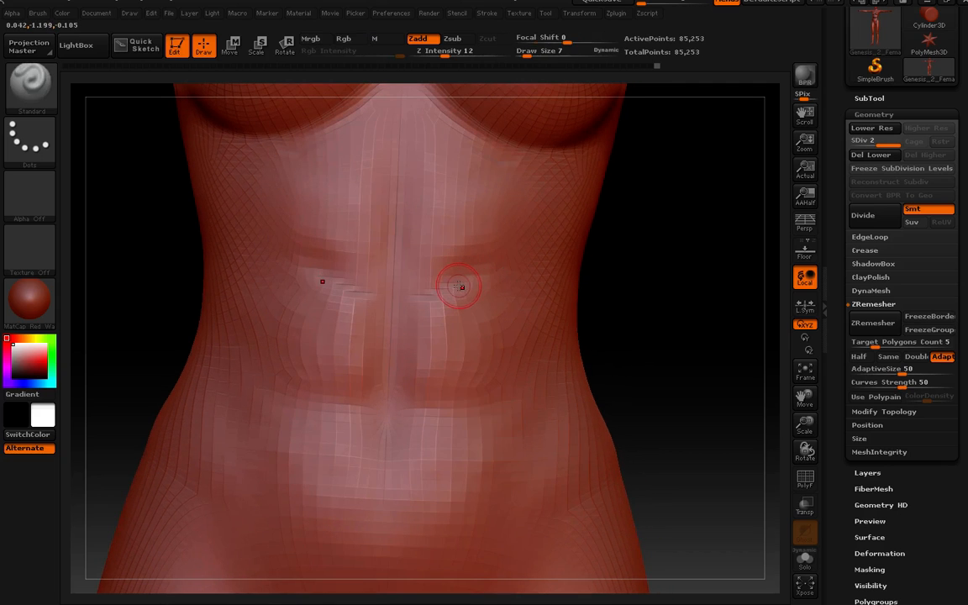
key(shift)
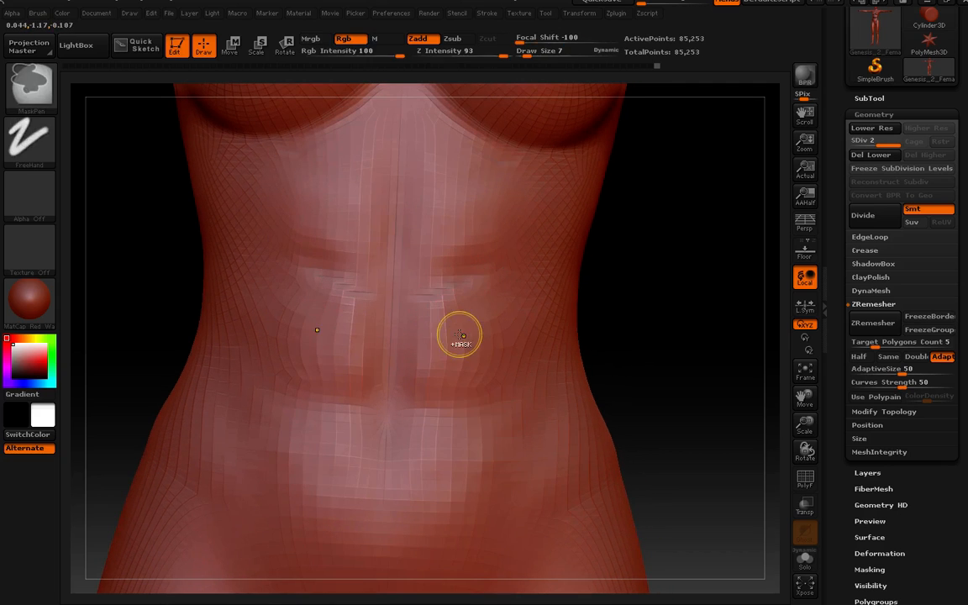
key(shift)
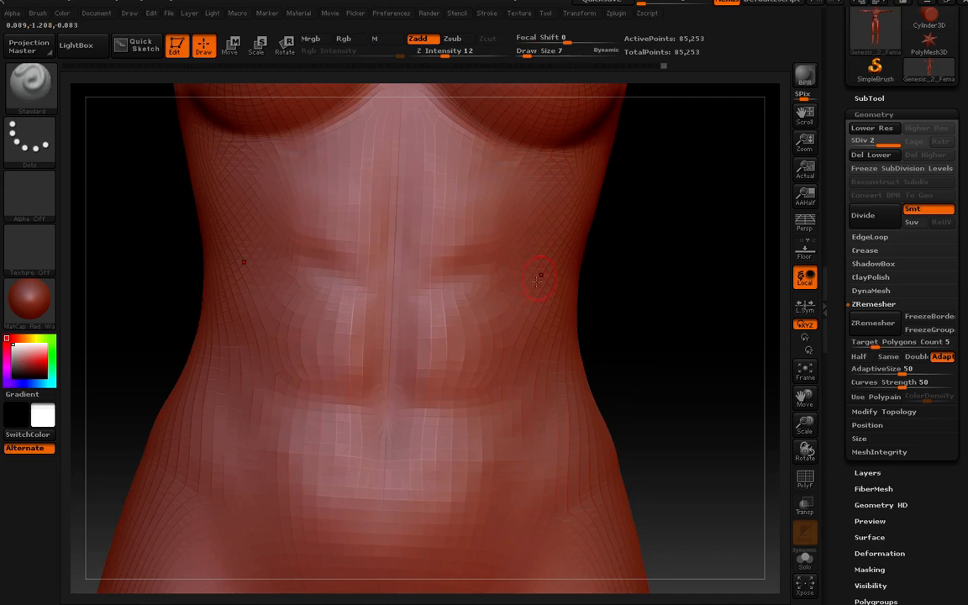
mouse_move(541, 275)
right_down()
mouse_move(462, 281)
mouse_move(579, 284)
mouse_move(475, 283)
mouse_move(516, 269)
mouse_move(514, 304)
mouse_move(487, 290)
mouse_move(529, 285)
mouse_move(504, 281)
mouse_move(512, 278)
right_up()
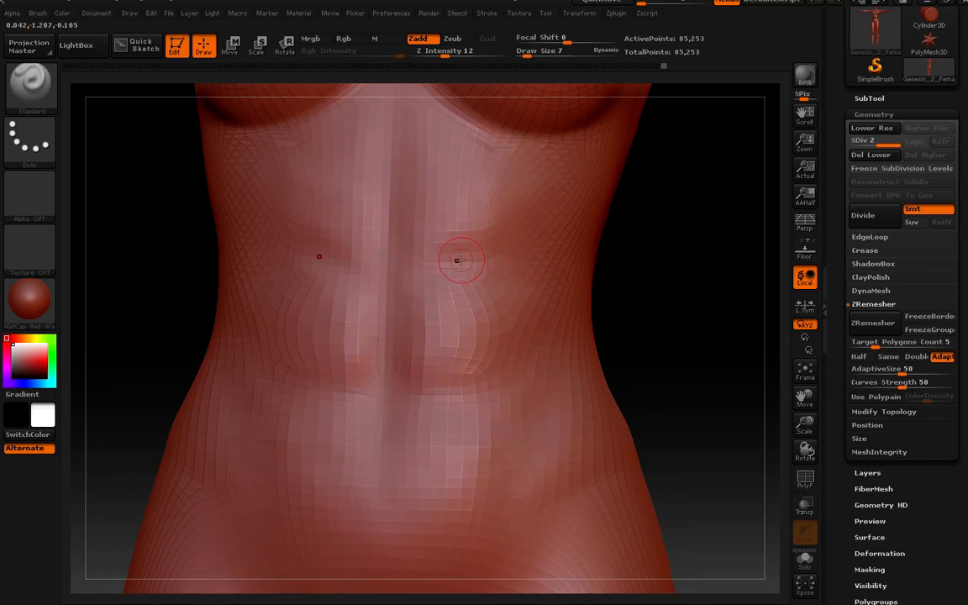
mouse_move(495, 243)
right_down()
mouse_move(479, 243)
mouse_move(513, 243)
mouse_move(437, 251)
right_up()
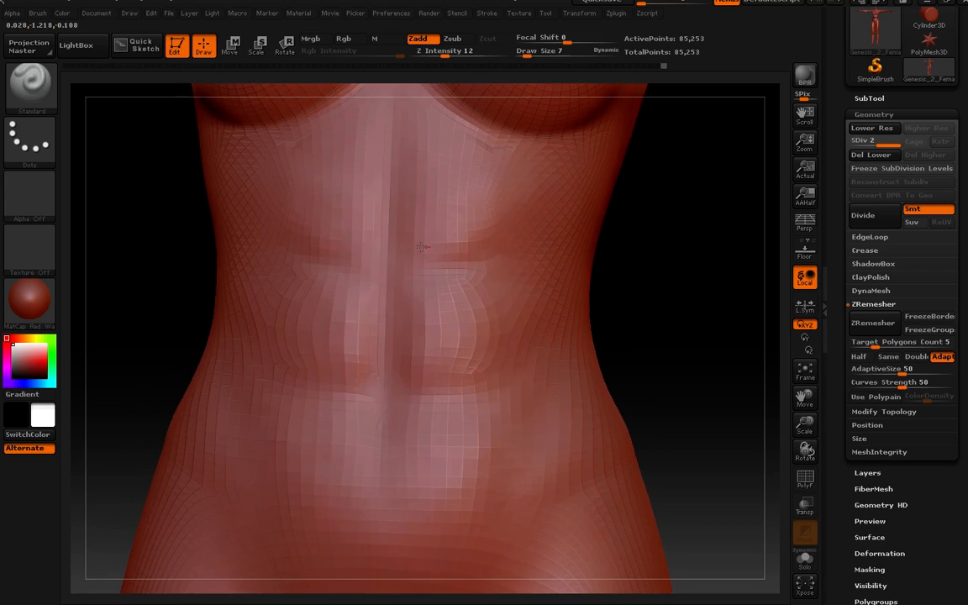
- Smooth the jagged upper outer corners of the top abdominal segments just below the breasts at draw size 7
mouse_move(414, 172)
right_down()
mouse_move(395, 177)
mouse_move(454, 181)
mouse_move(403, 185)
mouse_move(441, 192)
mouse_move(432, 259)
right_up()
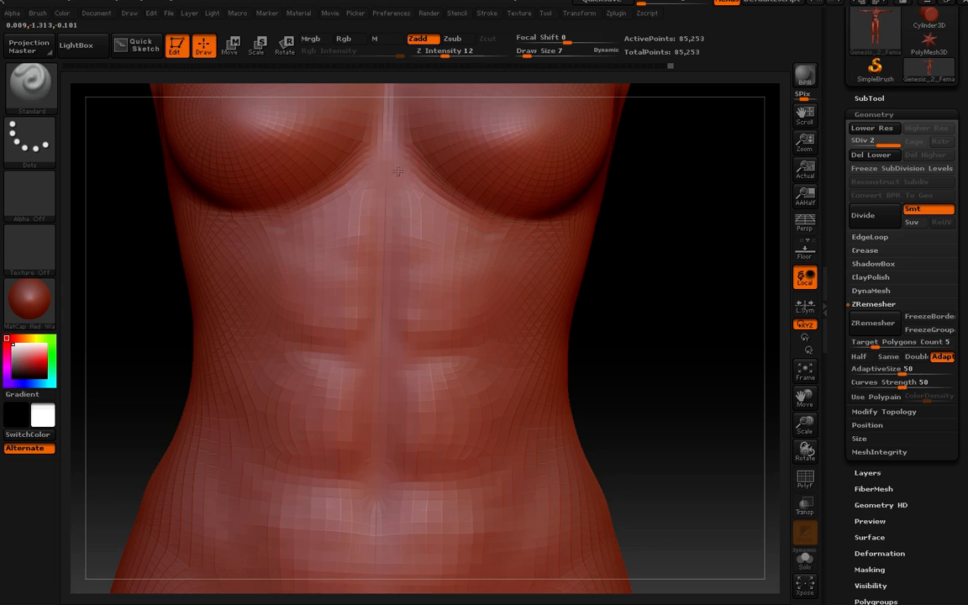
mouse_move(445, 217)
right_down()
mouse_move(443, 267)
mouse_move(483, 271)
right_up()
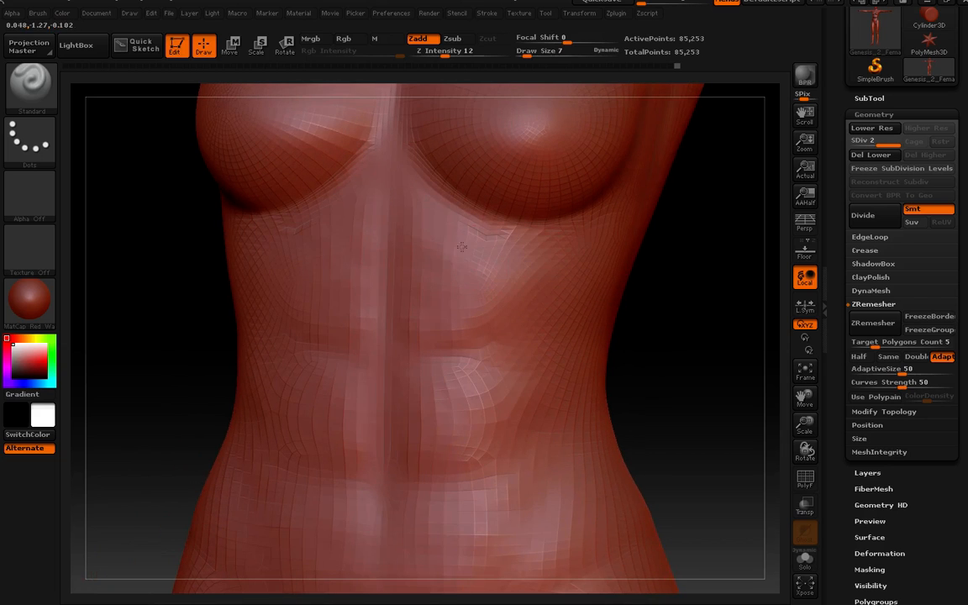
right_drag(433, 225, 488, 241)
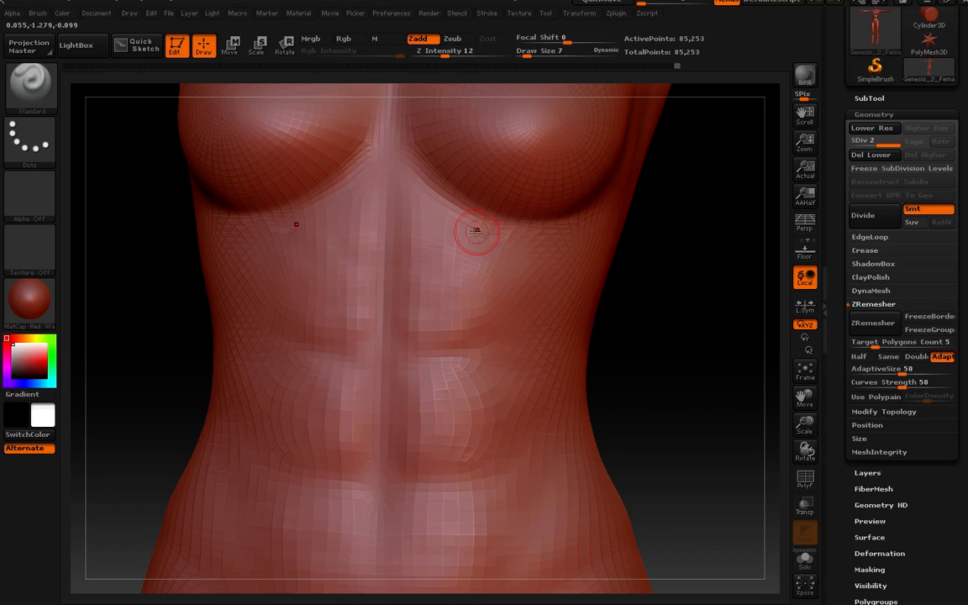
key(shift)
right_drag(493, 239, 499, 252)
- Refine the outer edge of the top abdominal segments along the rib line and smooth it out toward the sides
right_drag(542, 299, 525, 314)
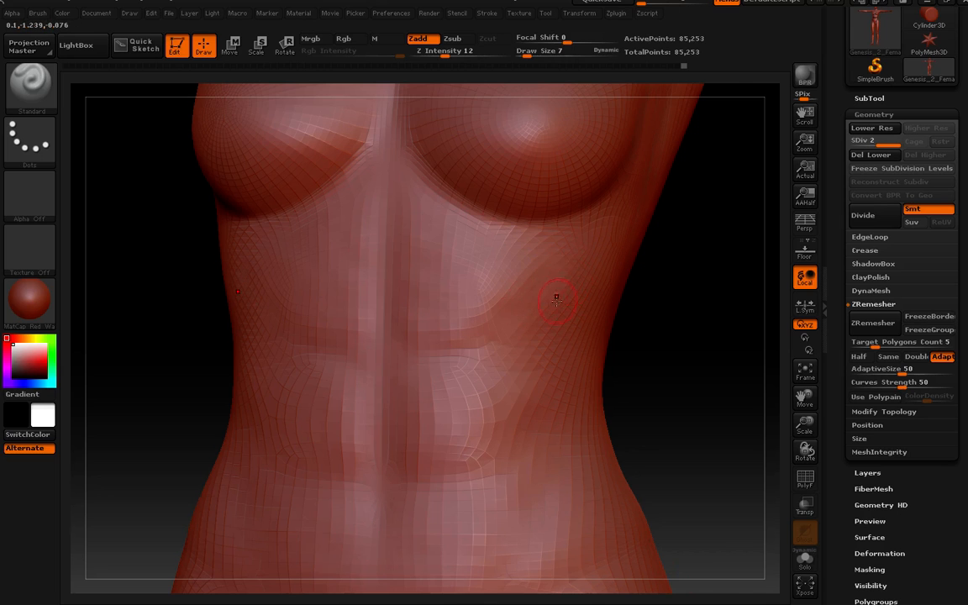
right_drag(556, 297, 525, 315)
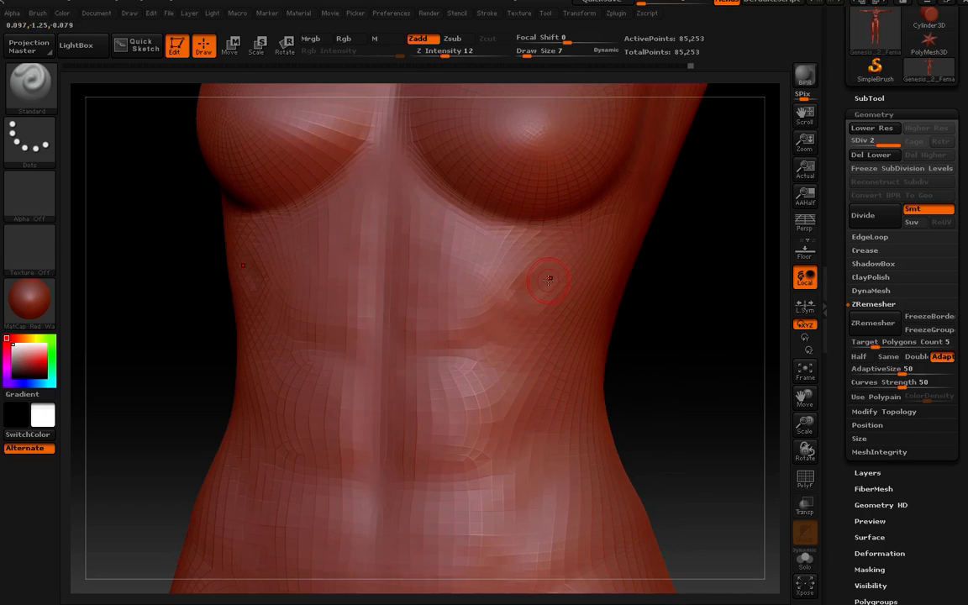
key(shift)
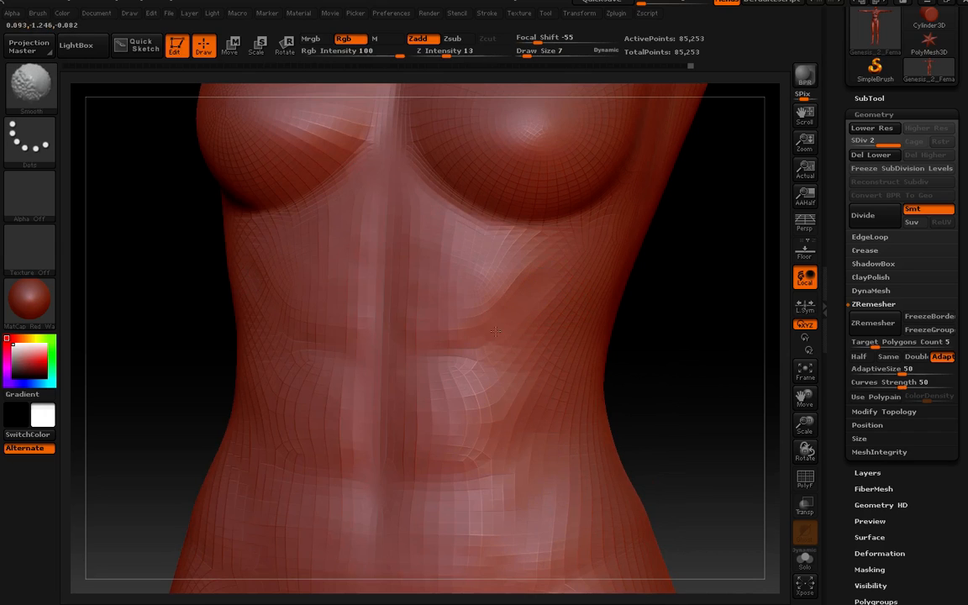
mouse_move(477, 335)
shift+mouse_down()
mouse_move(437, 437)
mouse_move(378, 210)
mouse_move(565, 282)
shift+mouse_up()
- Soften the upper and middle abdominal segments with the Smooth brush at draw size 14, Z Intensity 5 and Focal Shift -26
right_drag(521, 371, 451, 310)
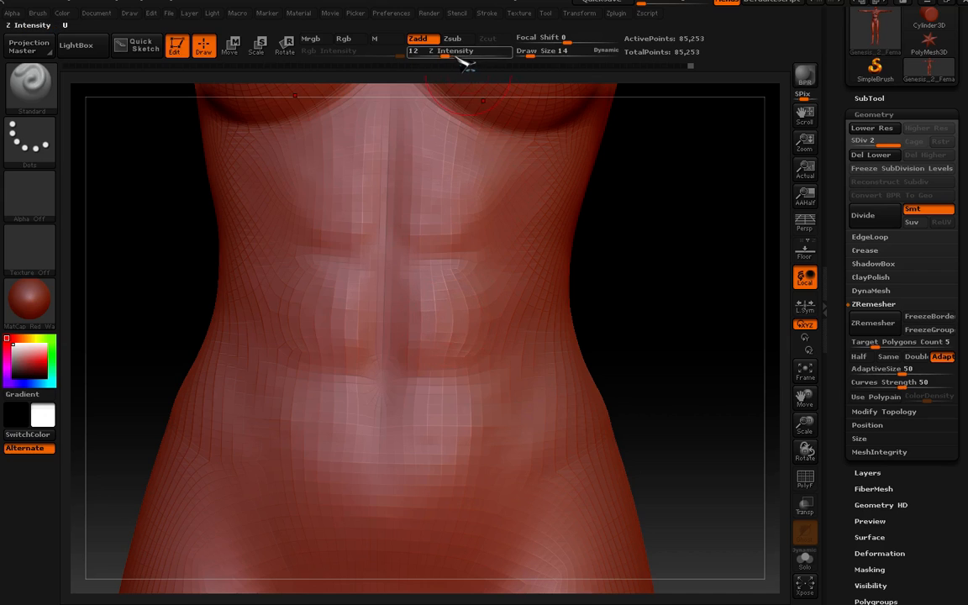
drag(446, 54, 443, 55)
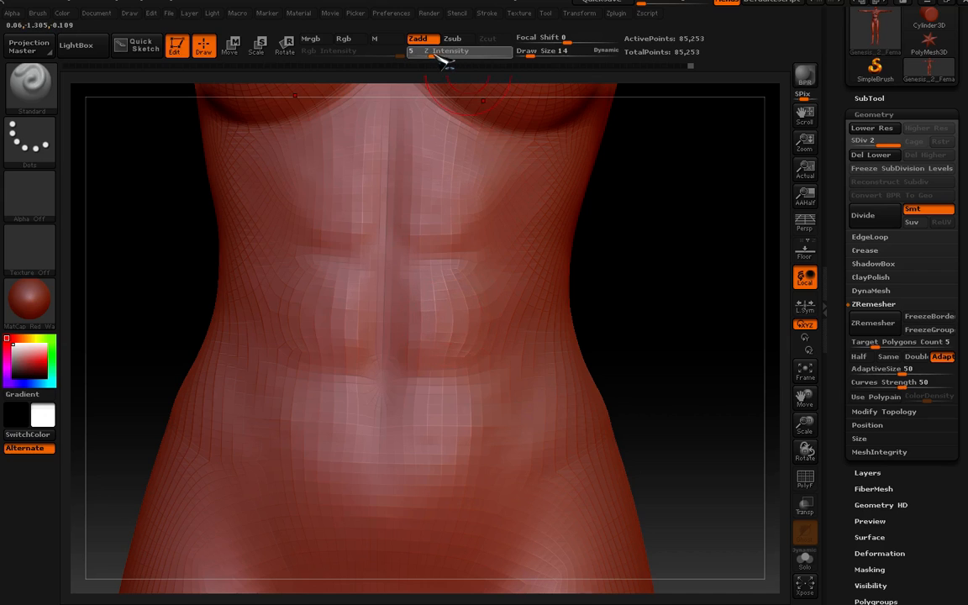
key(shift)
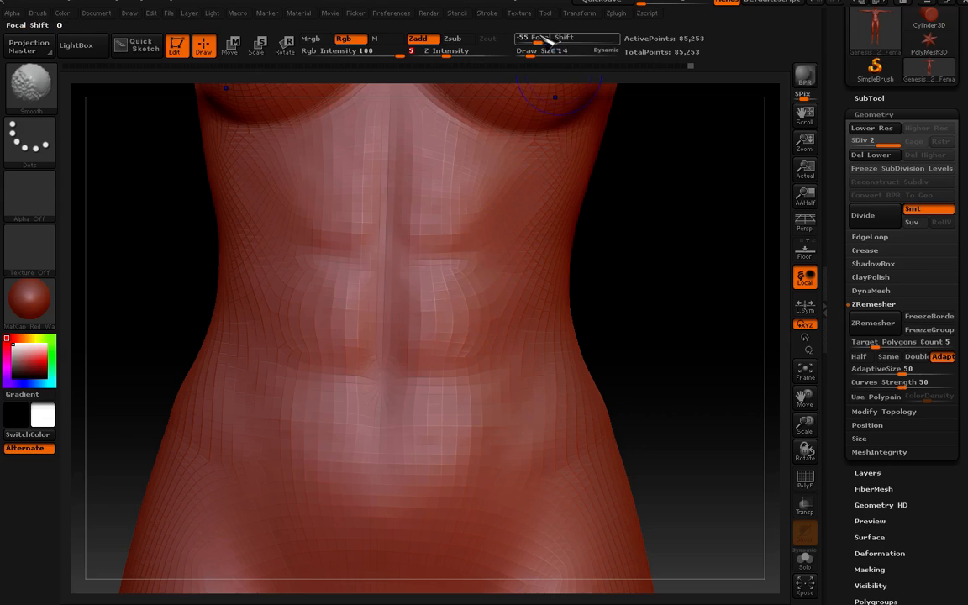
drag(548, 44, 558, 46)
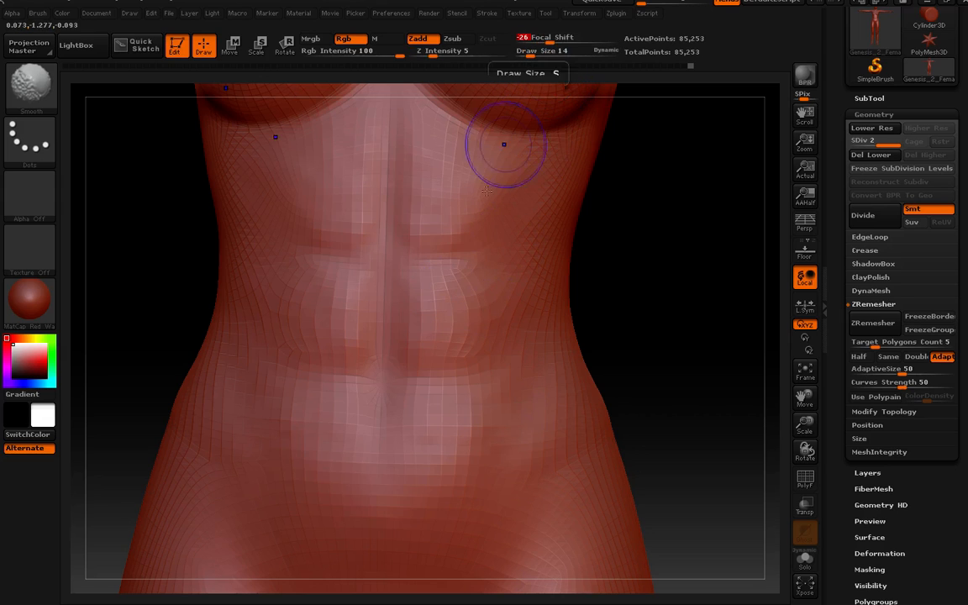
mouse_move(451, 307)
shift+mouse_down()
mouse_move(437, 327)
mouse_move(435, 309)
shift+mouse_up()
shift+drag(440, 206, 431, 150)
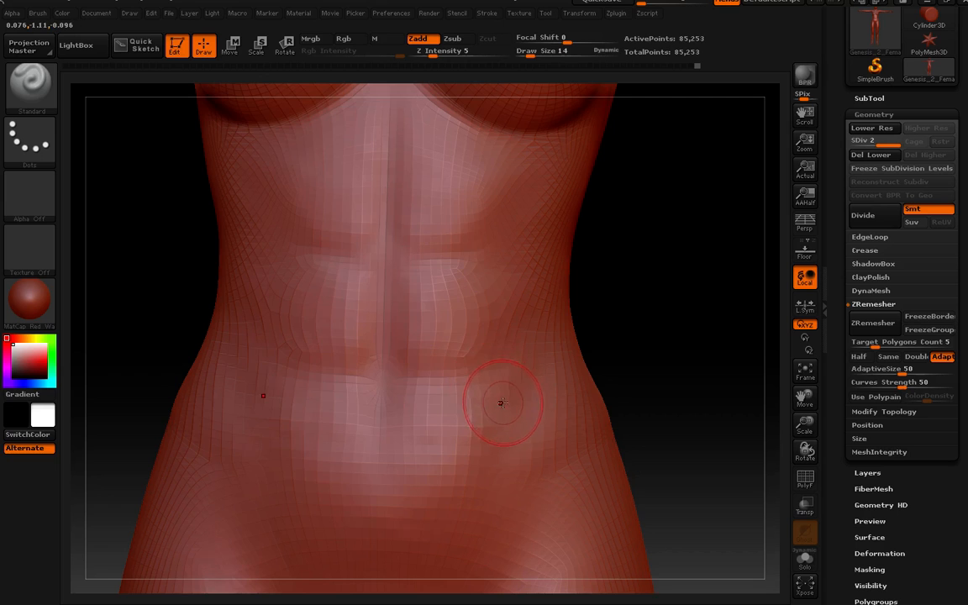
- Smooth the lower abdominal segment and its outer edges toward the hips at draw size 14 and Z Intensity 5
right_drag(501, 402, 510, 272)
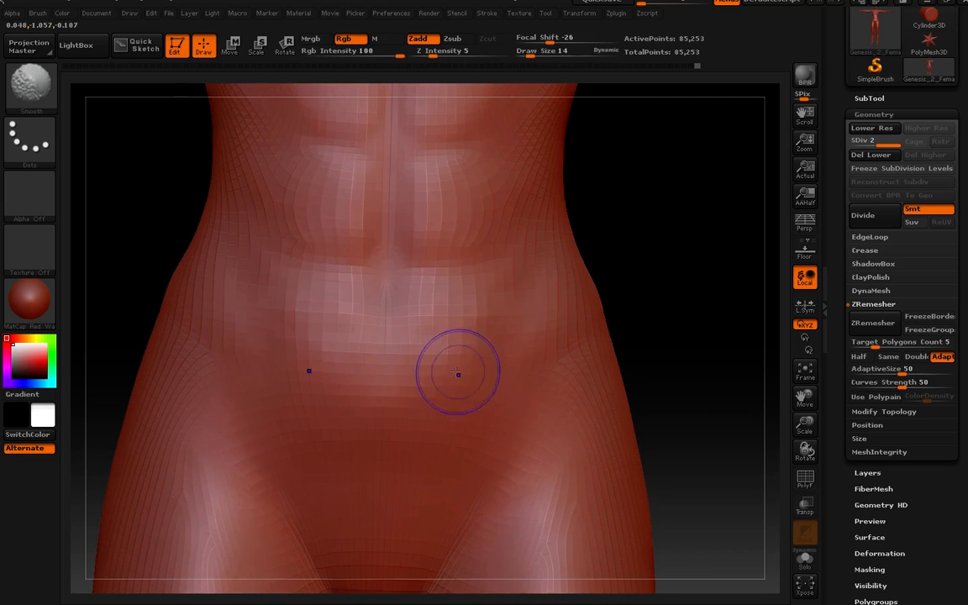
shift+drag(447, 355, 440, 316)
right_drag(451, 290, 492, 410)
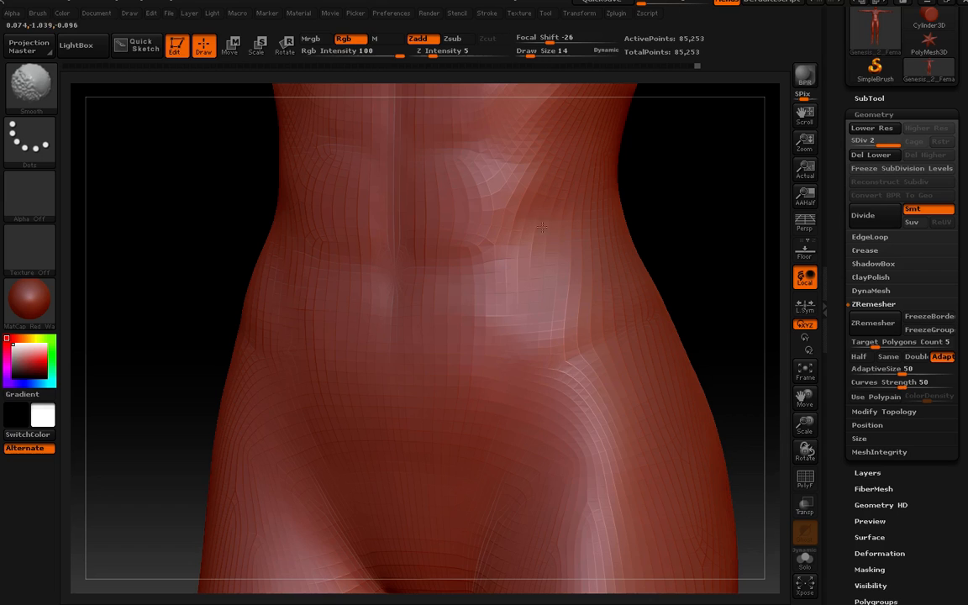
shift+drag(542, 226, 520, 290)
right_drag(484, 352, 505, 315)
mouse_move(514, 245)
shift+mouse_down()
mouse_move(503, 281)
mouse_move(462, 294)
shift+mouse_up()
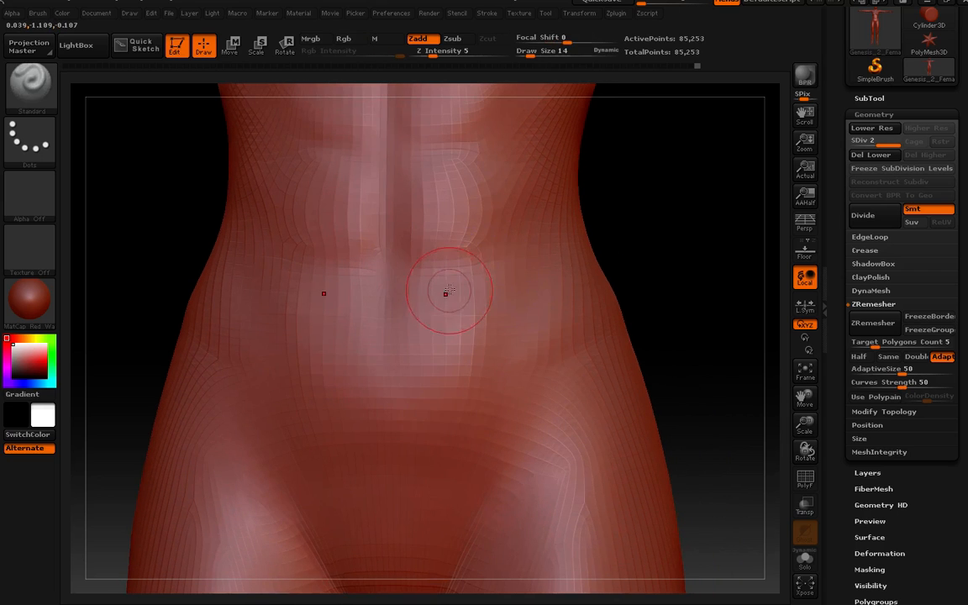
alt+right_drag(450, 290, 458, 413)
shift+drag(507, 261, 450, 315)
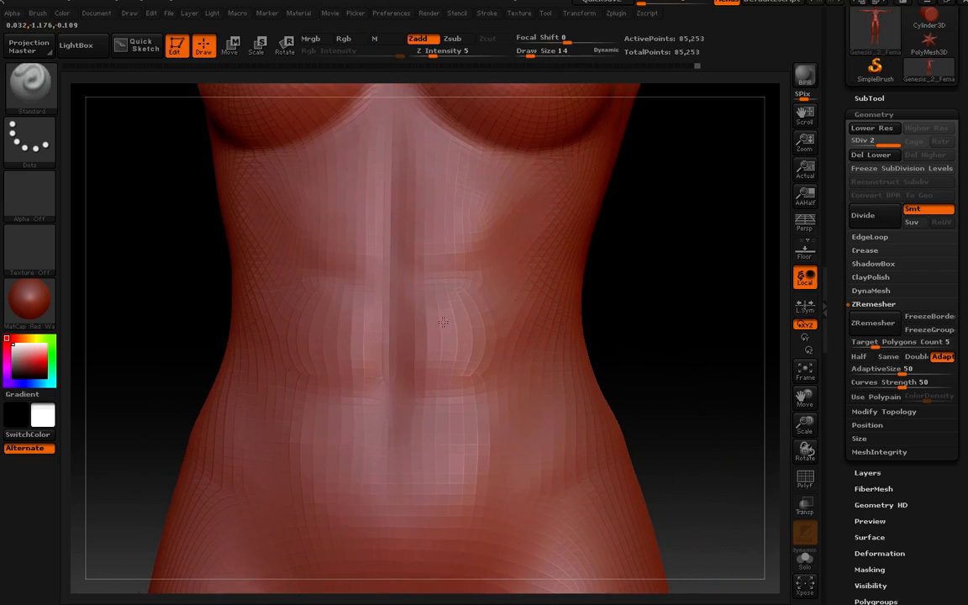
- Build up the lower belly down toward the pubic area with the Standard brush at draw size 14 and Z Intensity 5
right_drag(443, 321, 467, 287)
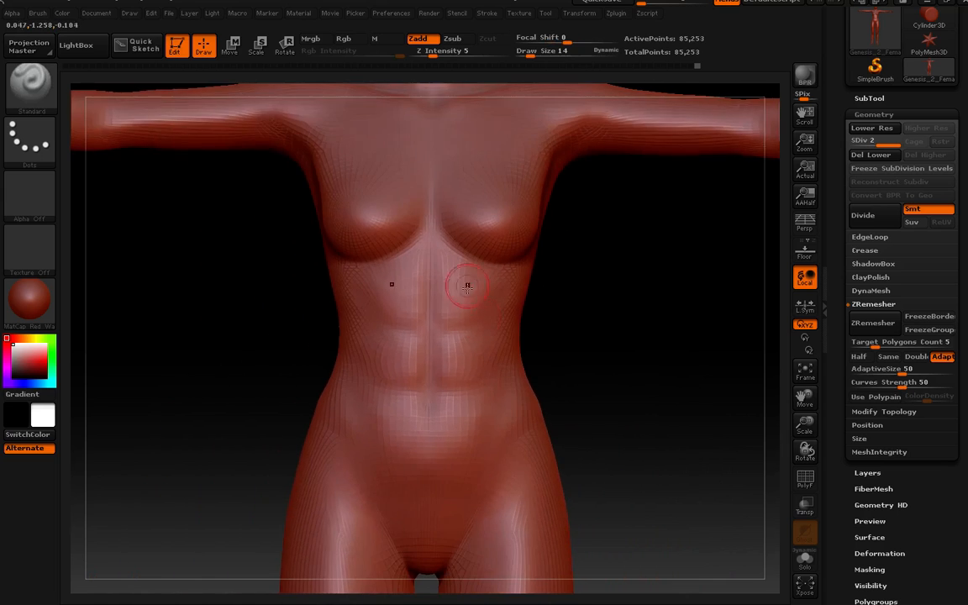
mouse_move(484, 395)
right_down()
mouse_move(499, 378)
mouse_move(464, 389)
mouse_move(488, 390)
mouse_move(458, 389)
mouse_move(481, 397)
mouse_move(496, 386)
mouse_move(502, 395)
mouse_move(470, 399)
mouse_move(521, 400)
mouse_move(491, 369)
mouse_move(479, 423)
mouse_move(492, 471)
mouse_move(483, 440)
right_up()
alt+right_drag(483, 440, 475, 312)
ctrl+right_drag(488, 349, 465, 425)
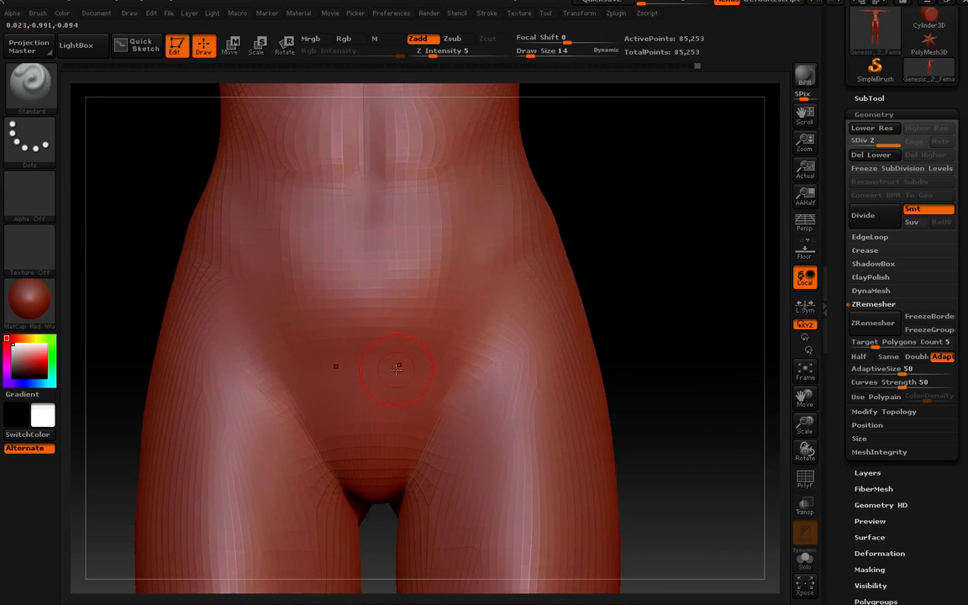
mouse_move(403, 322)
right_down()
mouse_move(407, 347)
mouse_move(395, 348)
mouse_move(421, 348)
right_up()
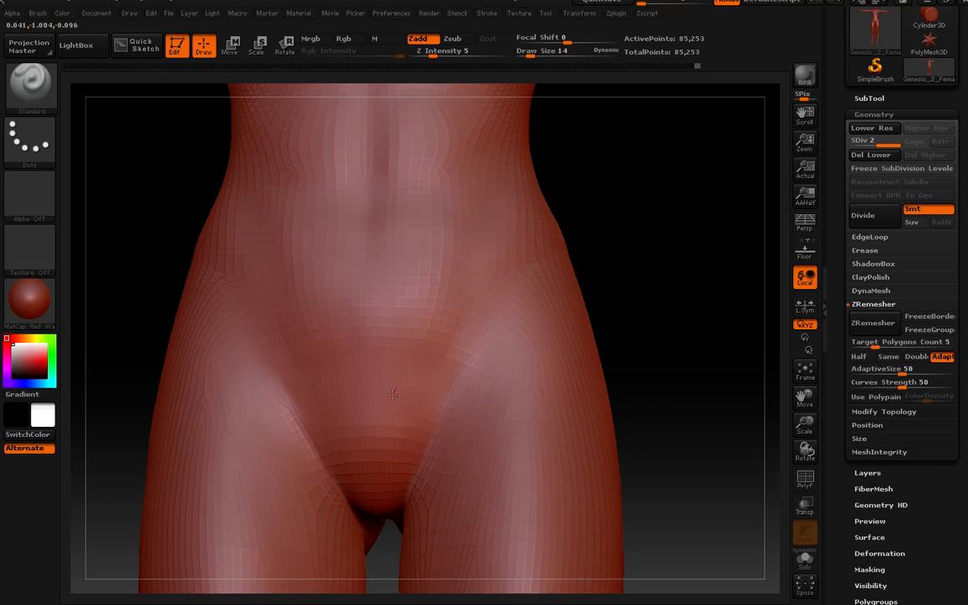
mouse_move(398, 384)
right_down()
mouse_move(385, 383)
mouse_move(410, 378)
mouse_move(399, 376)
right_up()
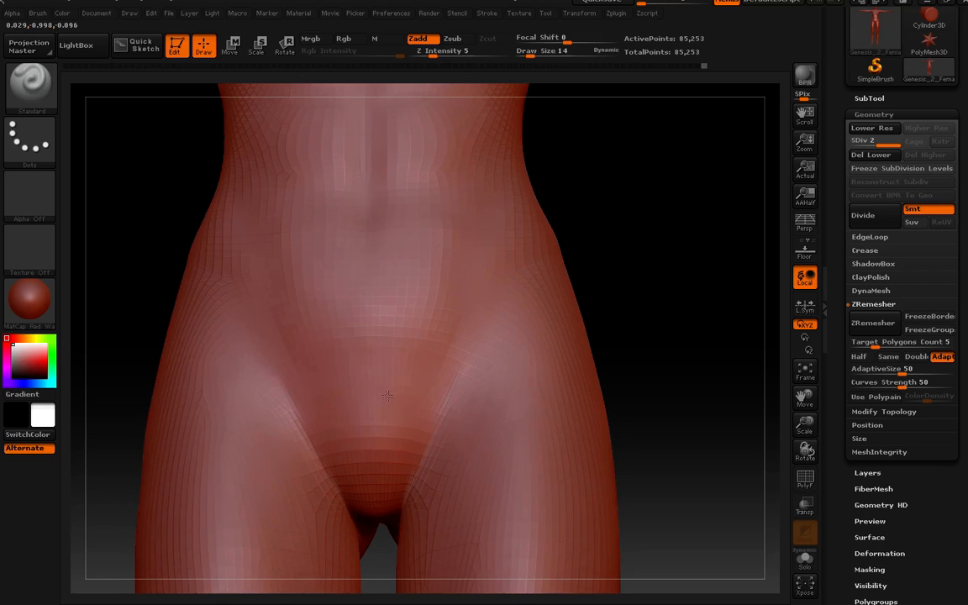
right_drag(403, 317, 427, 331)
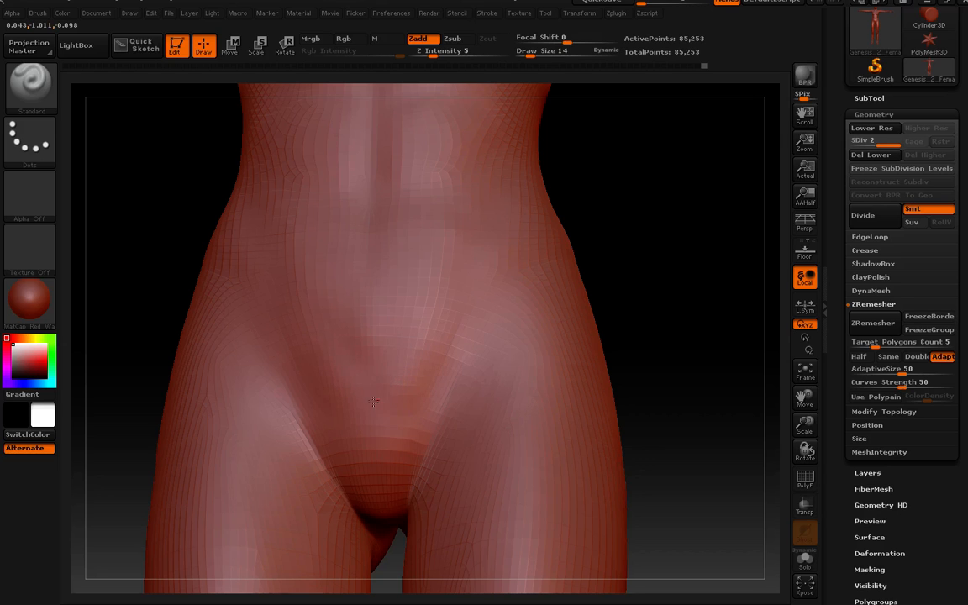
right_drag(387, 386, 417, 377)
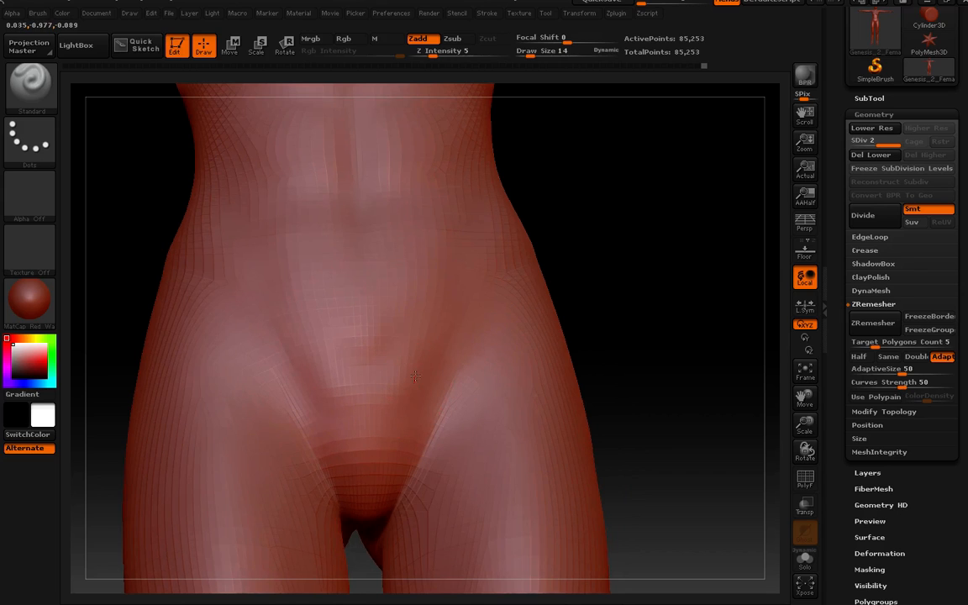
mouse_move(407, 417)
right_down()
mouse_move(374, 412)
mouse_move(404, 413)
right_up()
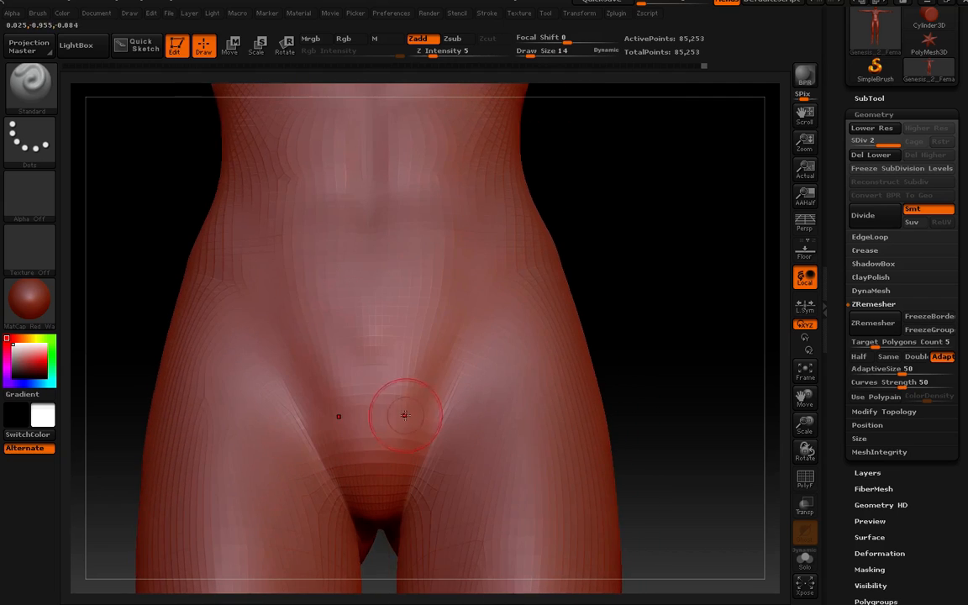
- Smooth the bump in the centre of the lower belly and refine the area below it at draw size 7
shift+drag(363, 340, 385, 360)
right_drag(379, 353, 412, 343)
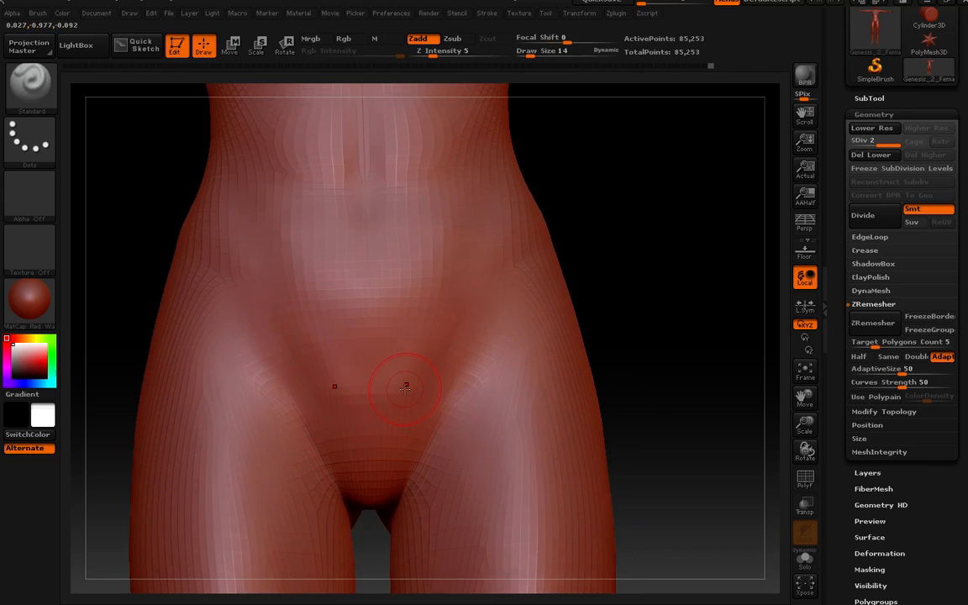
mouse_move(405, 391)
right_down()
mouse_move(408, 357)
mouse_move(402, 377)
right_up()
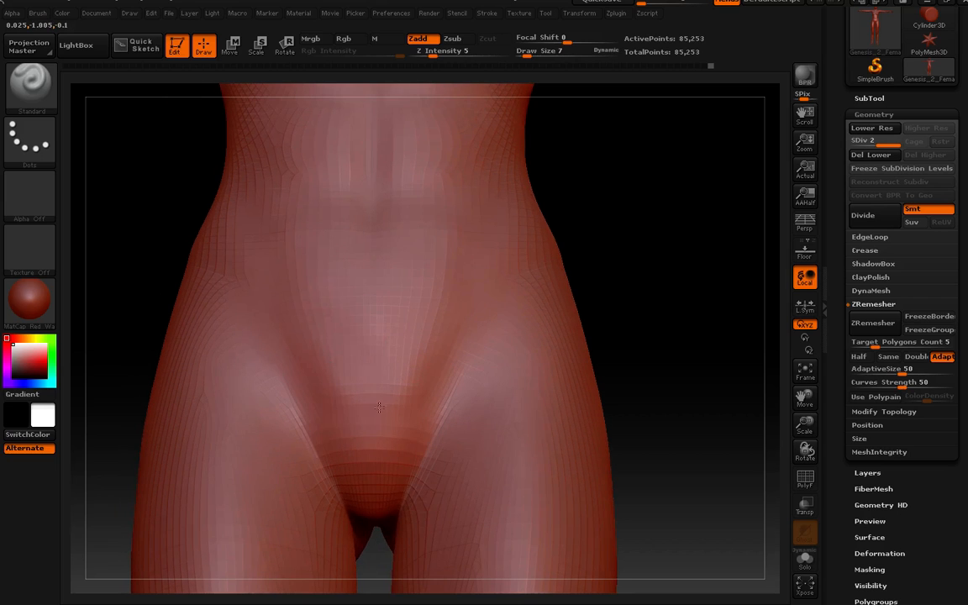
mouse_move(409, 418)
right_down()
mouse_move(402, 405)
mouse_move(399, 427)
right_up()
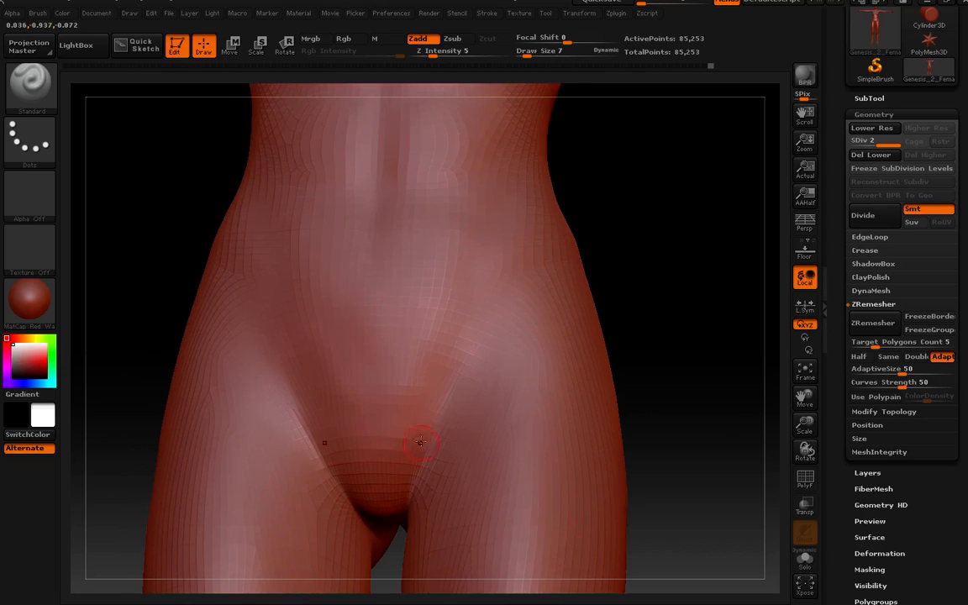
- Set the Smooth brush's Z Intensity to 13 and blend the lower belly into the groin lines, enlarging the draw size to 10
key(shift)
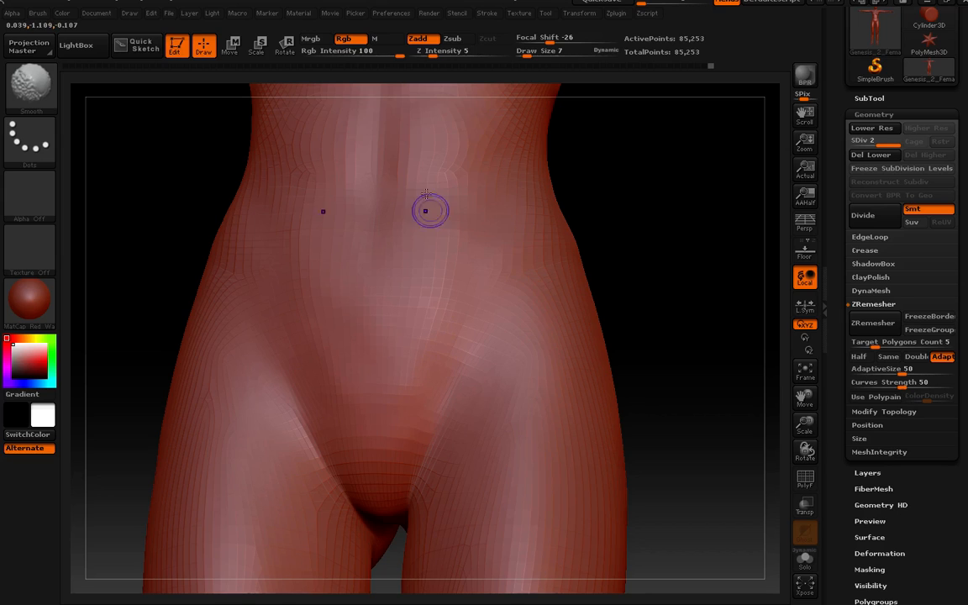
drag(433, 54, 441, 55)
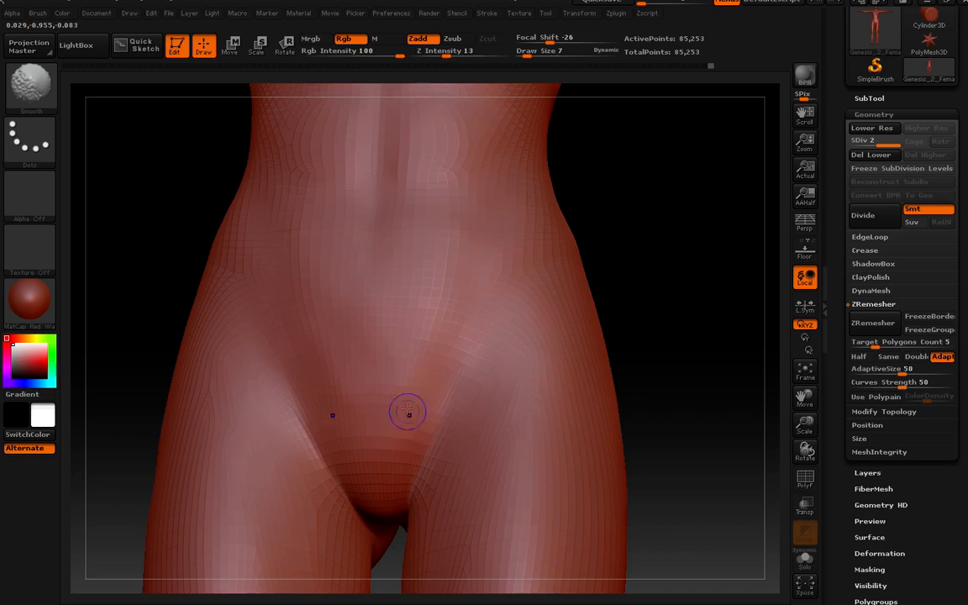
key(shift)
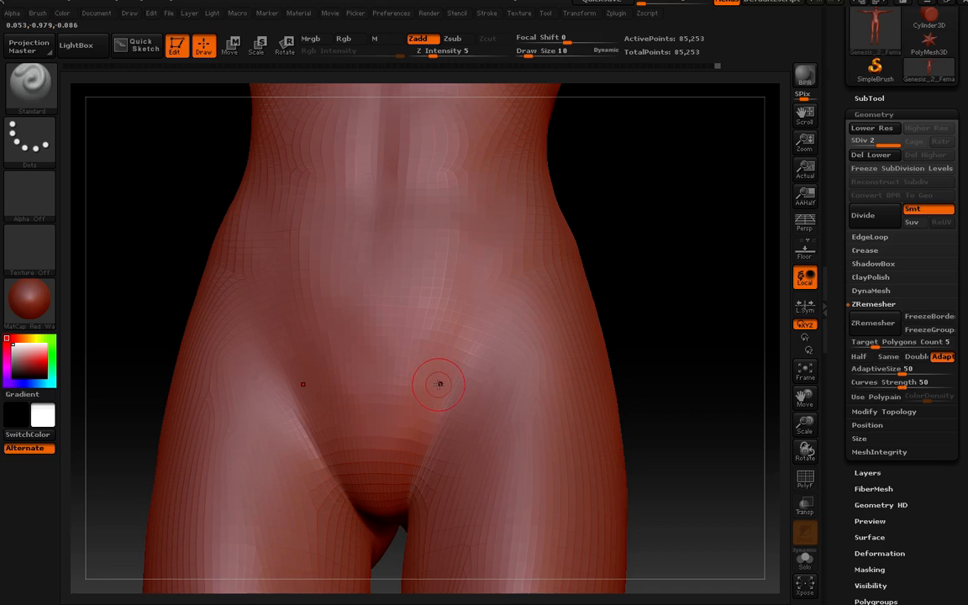
key(shift)
mouse_move(430, 370)
right_down()
mouse_move(444, 326)
mouse_move(437, 370)
right_up()
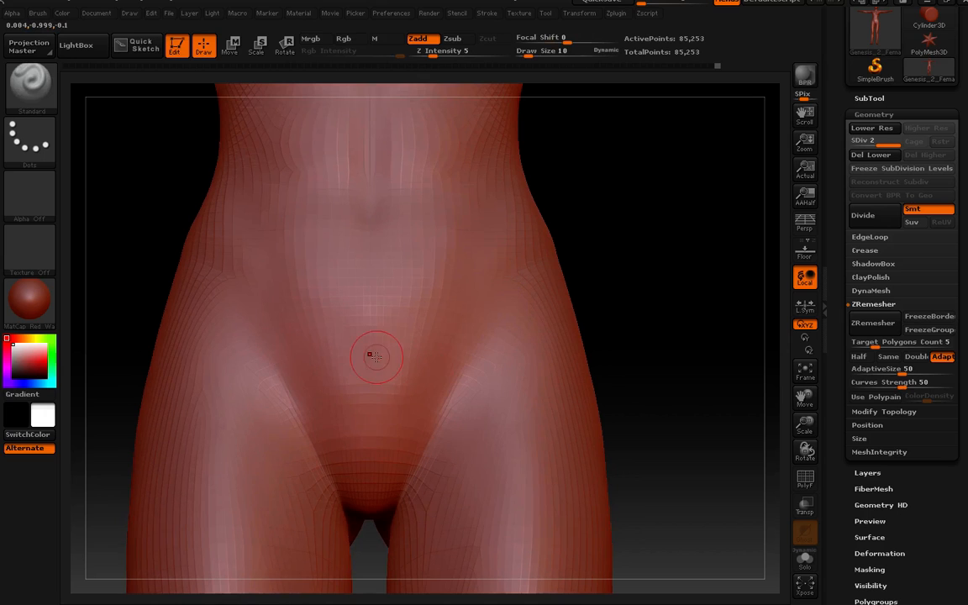
- Refine the lower belly with the Standard brush at draw size 10 and Z Intensity 12, and smooth the result
right_drag(375, 356, 415, 358)
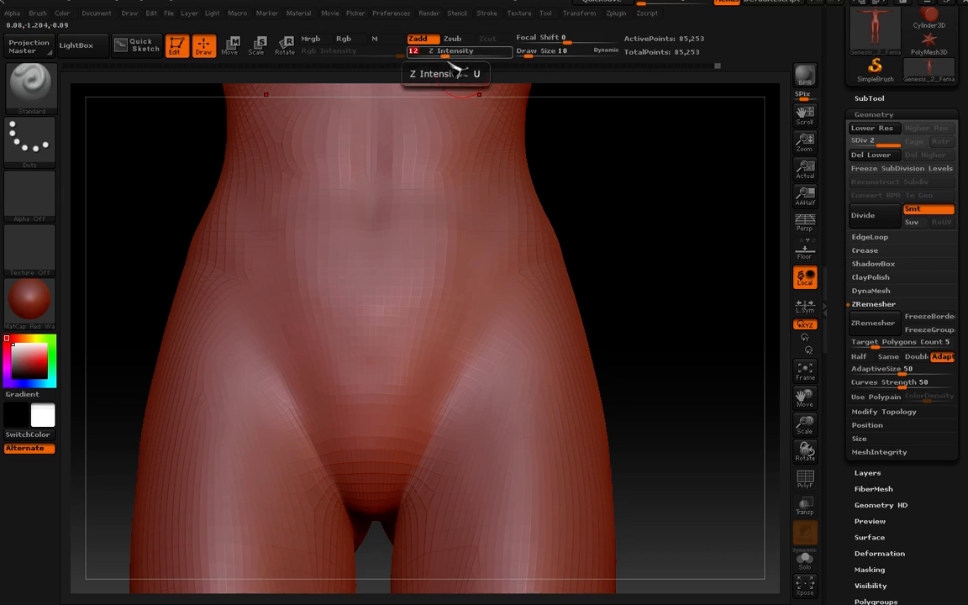
right_drag(385, 368, 399, 338)
key(shift)
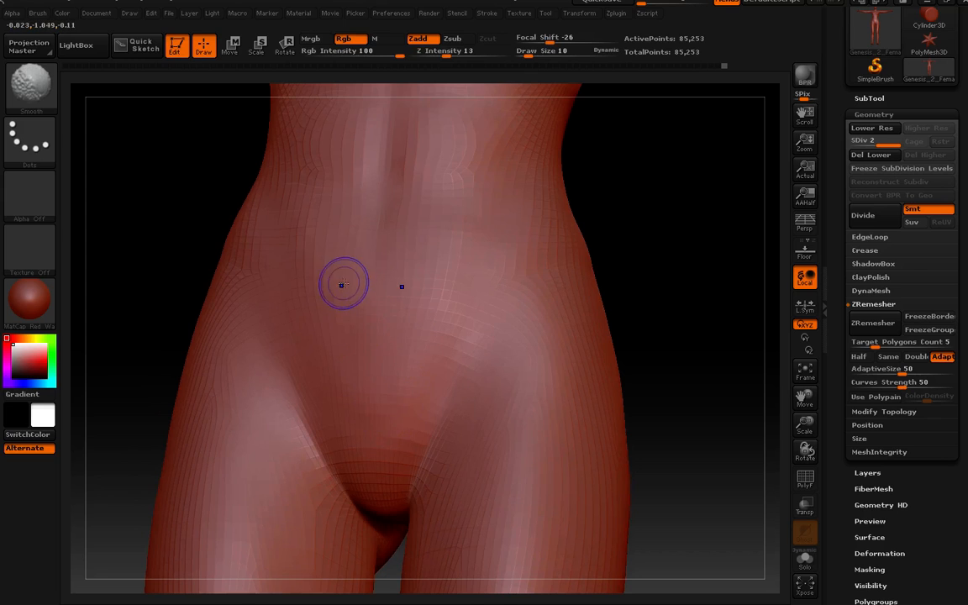
- Mask the side of the calf from below the knee down to the ankle with the MaskPen at draw size 22
mouse_move(389, 353)
right_down()
mouse_move(453, 370)
mouse_move(435, 405)
mouse_move(399, 359)
mouse_move(456, 328)
mouse_move(509, 334)
mouse_move(467, 318)
mouse_move(534, 297)
mouse_move(522, 295)
mouse_move(428, 358)
mouse_move(466, 352)
mouse_move(445, 300)
mouse_move(479, 318)
mouse_move(488, 340)
mouse_move(463, 402)
mouse_move(492, 351)
mouse_move(531, 378)
mouse_move(527, 351)
mouse_move(551, 383)
mouse_move(646, 381)
mouse_move(551, 401)
mouse_move(525, 379)
right_up()
key(shift)
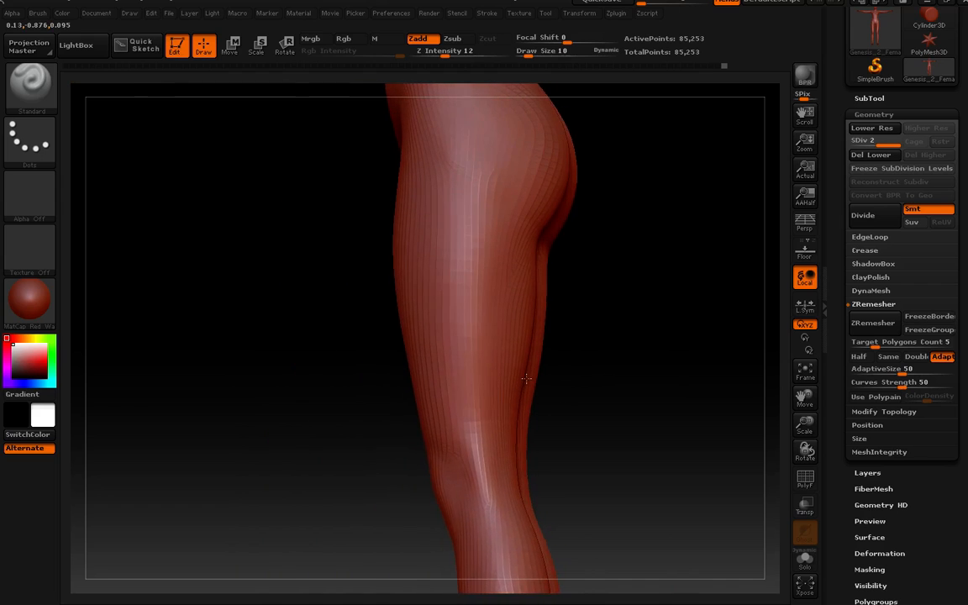
ctrl+right_drag(551, 424, 458, 447)
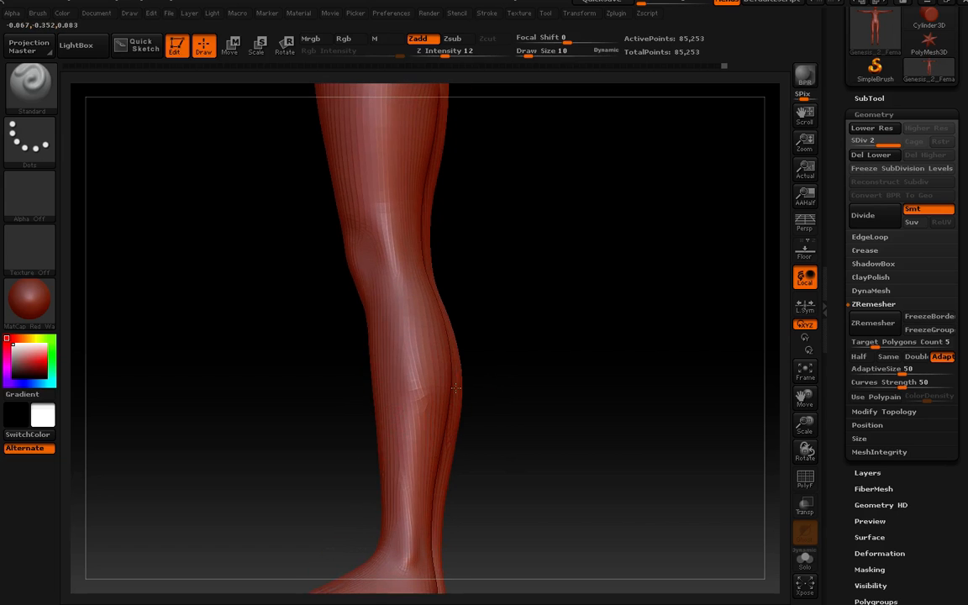
ctrl+right_drag(455, 388, 496, 405)
right_drag(392, 284, 388, 292)
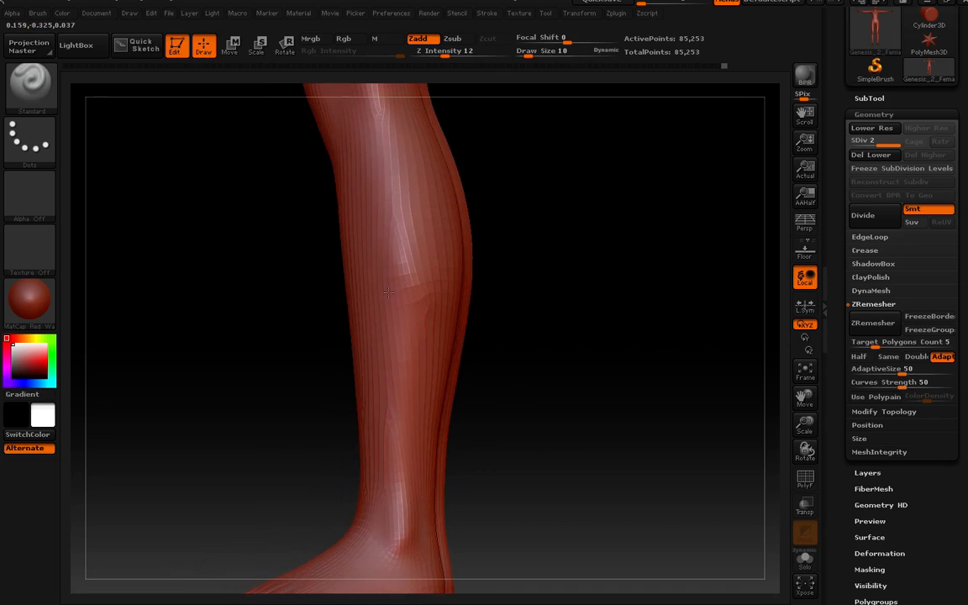
click(29, 82)
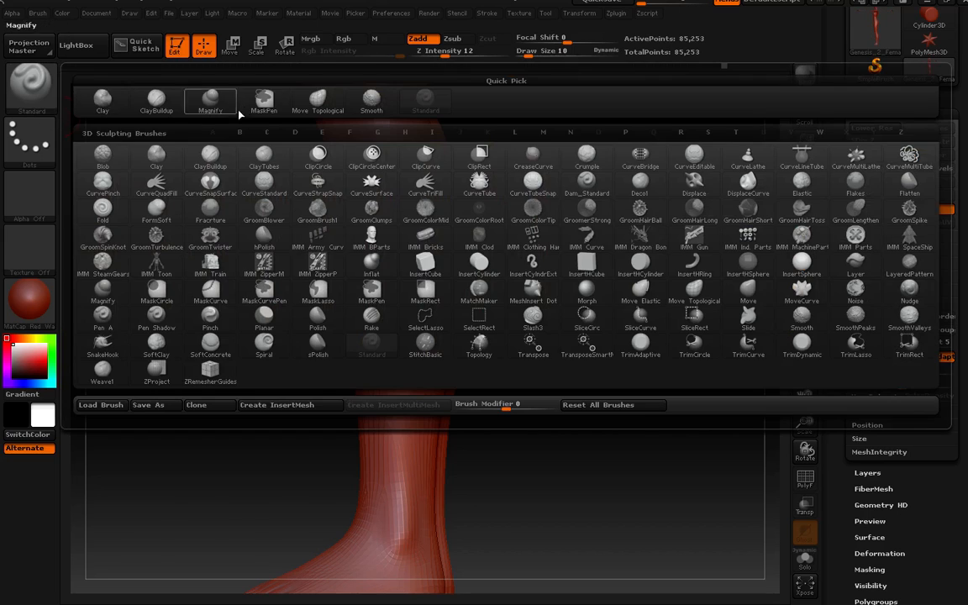
click(332, 103)
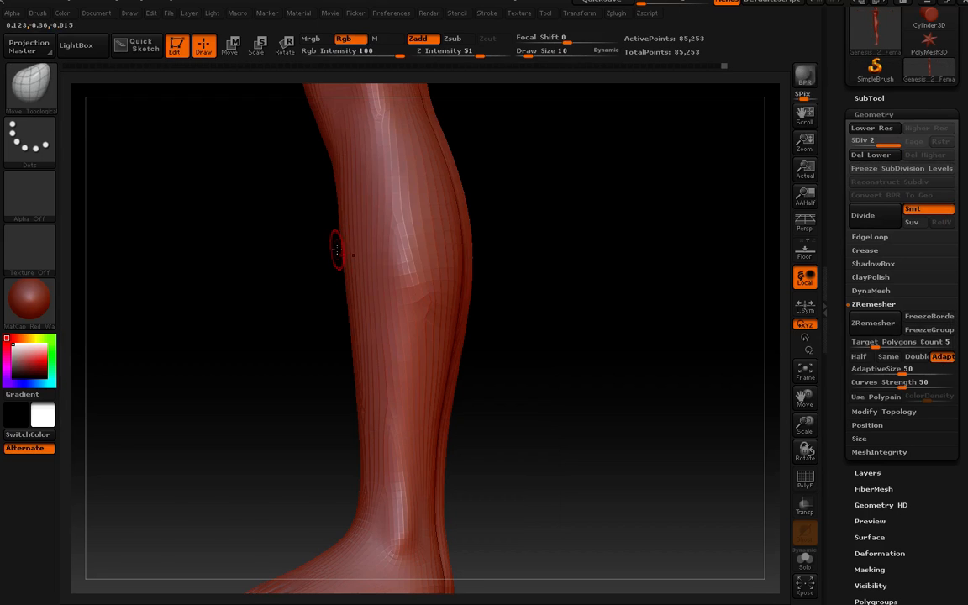
key(bracketright)
key(bracketright)
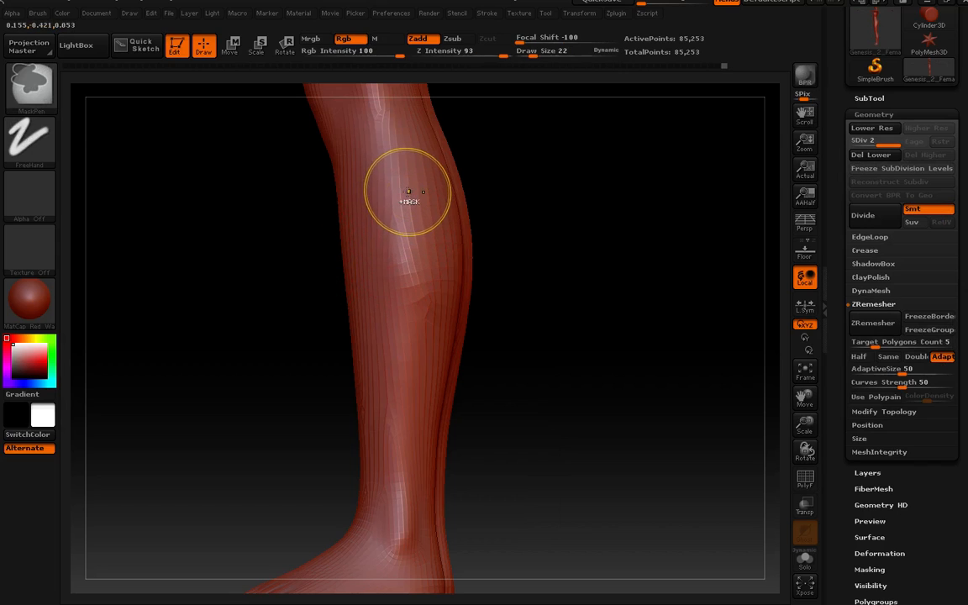
mouse_move(410, 199)
ctrl+mouse_down()
mouse_move(417, 262)
mouse_move(382, 361)
mouse_move(437, 320)
ctrl+mouse_up()
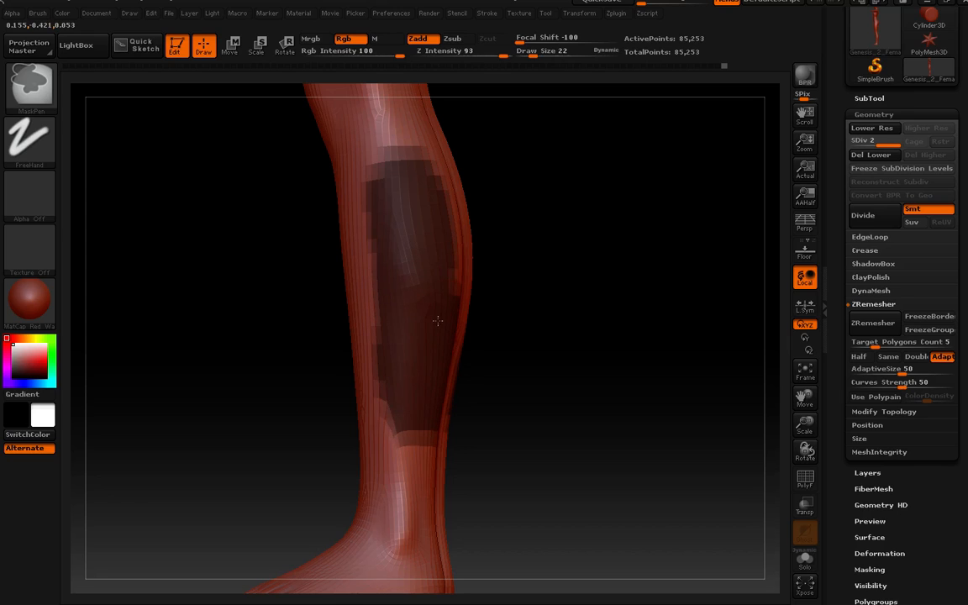
mouse_move(433, 219)
ctrl+mouse_down()
mouse_move(360, 105)
mouse_move(427, 241)
ctrl+mouse_up()
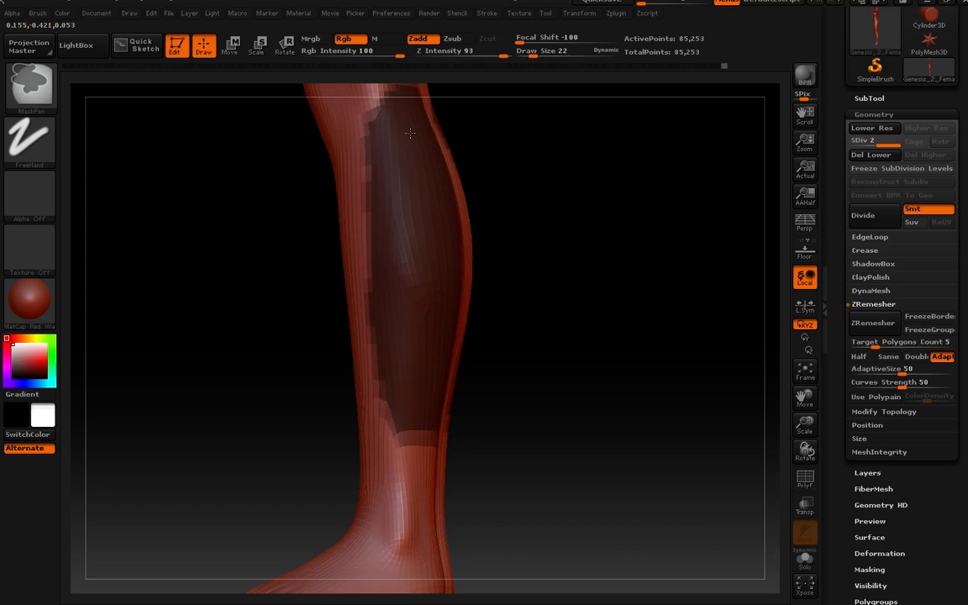
mouse_move(413, 305)
ctrl+mouse_down()
mouse_move(344, 375)
mouse_move(395, 504)
ctrl+mouse_up()
- Reshape the shin's front profile beside the masked calf with the Move Topological brush, using a draw size of about 26
key(b)
key(m)
key(t)
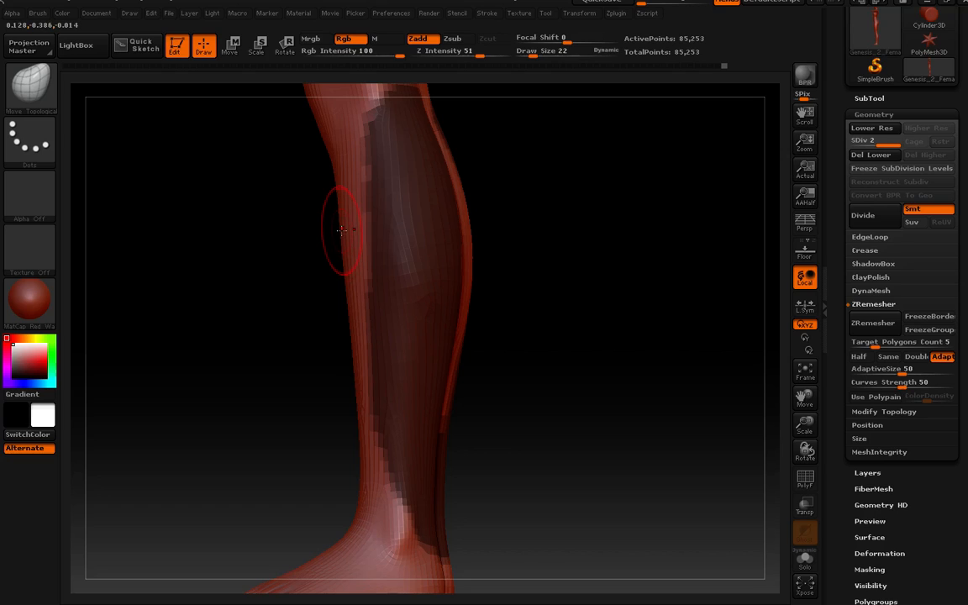
key(])
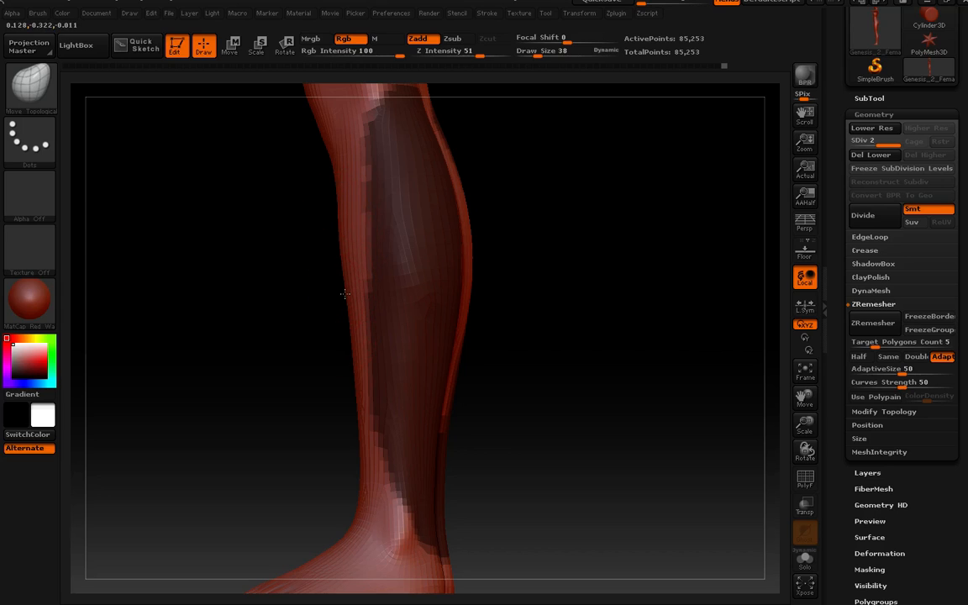
key([)
right_drag(345, 250, 378, 246)
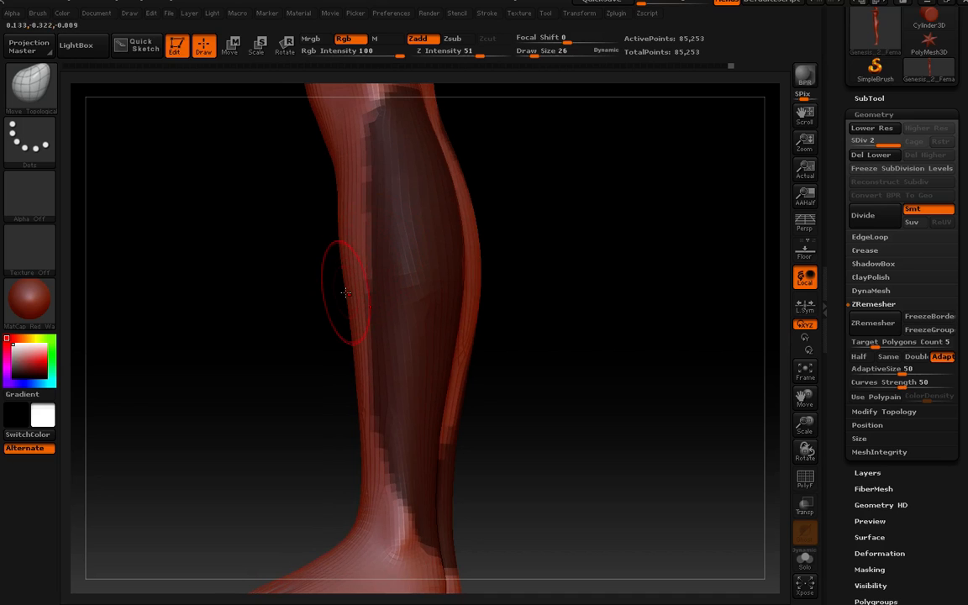
right_drag(357, 229, 407, 234)
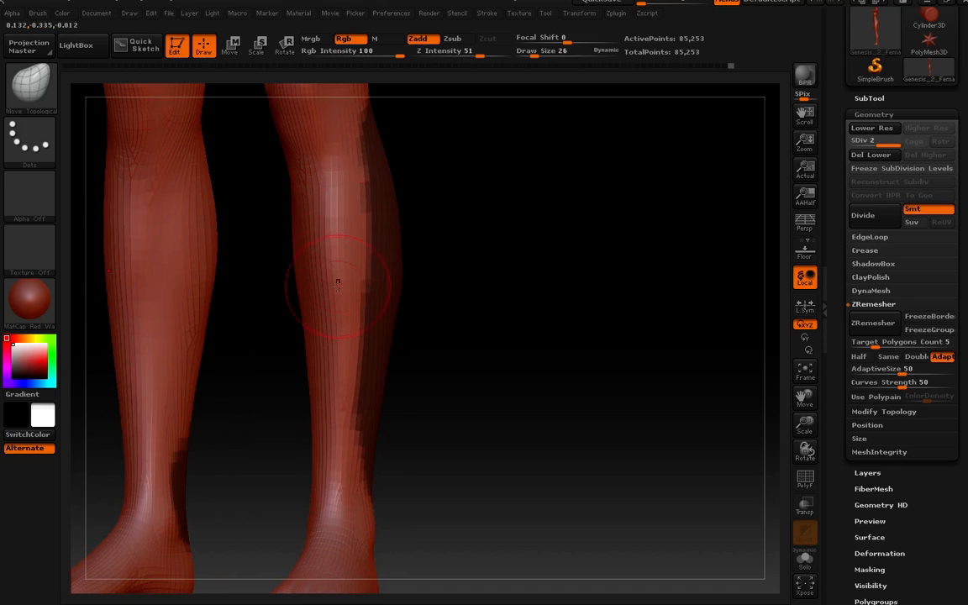
mouse_move(338, 285)
right_down()
mouse_move(405, 271)
mouse_move(383, 283)
mouse_move(397, 254)
mouse_move(411, 274)
right_up()
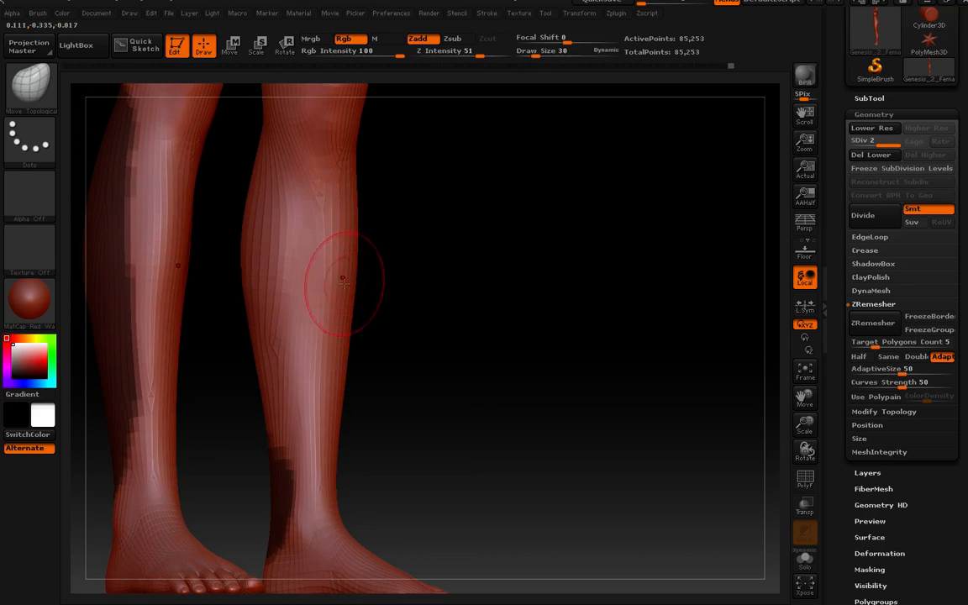
- Try to shape a small area just below the knee with the Move Topological brush at draw size 3
key(bracketleft)
key(bracketleft)
key(bracketleft)
key(bracketleft)
mouse_move(324, 279)
right_down()
mouse_move(326, 242)
mouse_move(318, 277)
right_up()
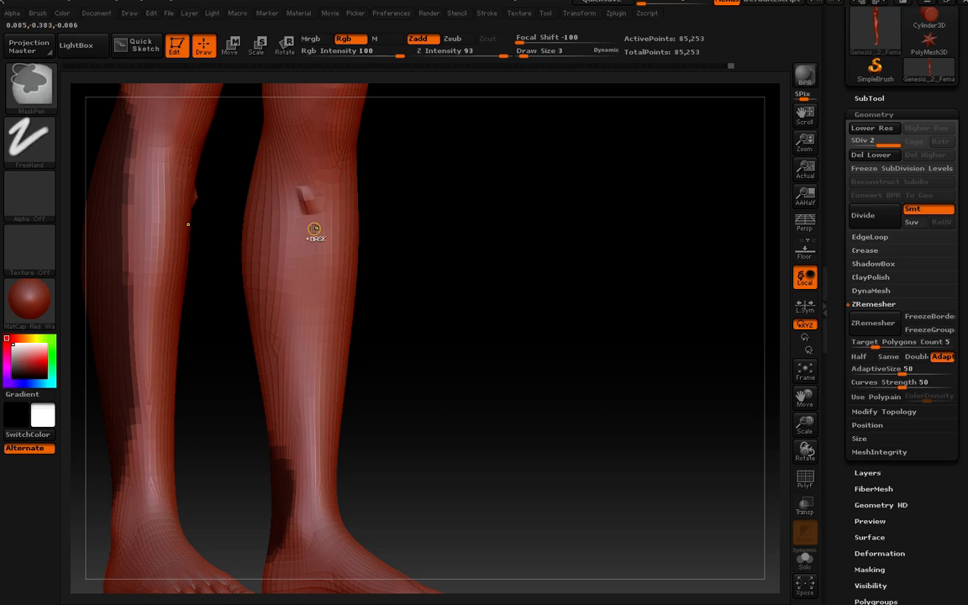
shift+drag(304, 200, 313, 223)
- Try to carve the front of the shin below the knee with the Standard brush at draw size 3 and Z Intensity 12
click(32, 99)
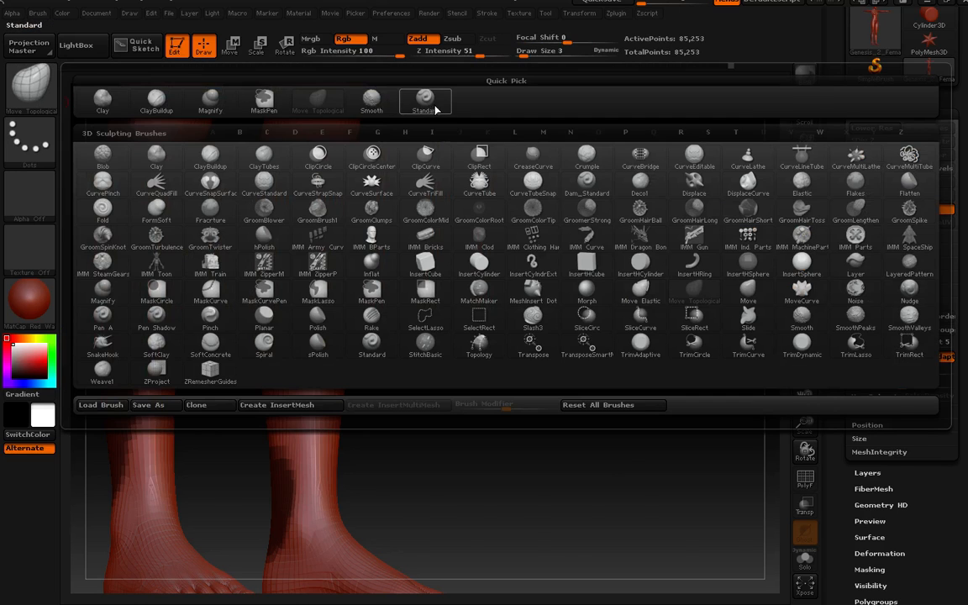
click(433, 106)
right_drag(385, 275, 375, 273)
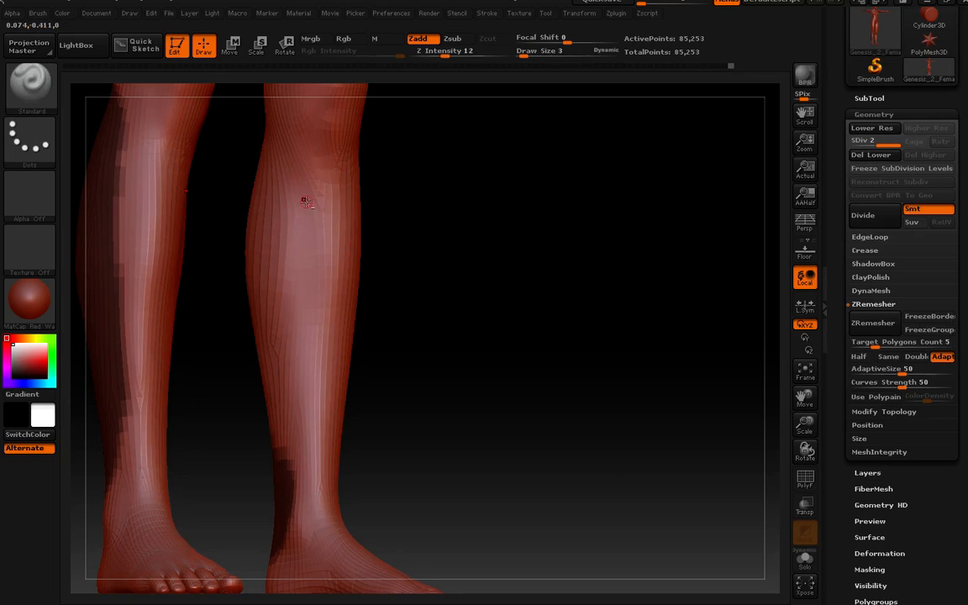
drag(306, 185, 324, 224)
drag(369, 296, 341, 294)
key(ctrl+z)
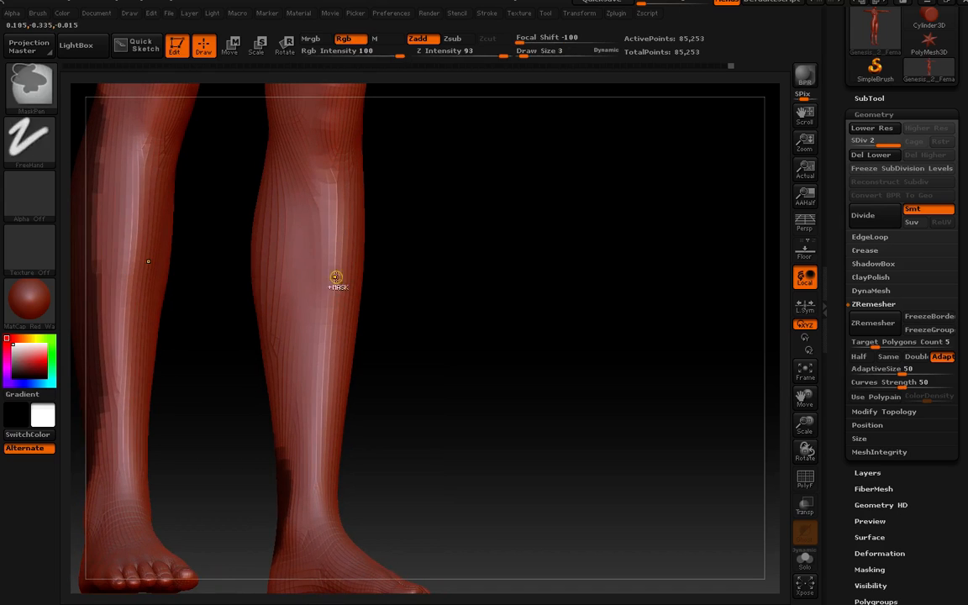
- Carve the muscle line along the shin with the Standard brush at draw size 3 and smooth it
right_drag(310, 278, 337, 329)
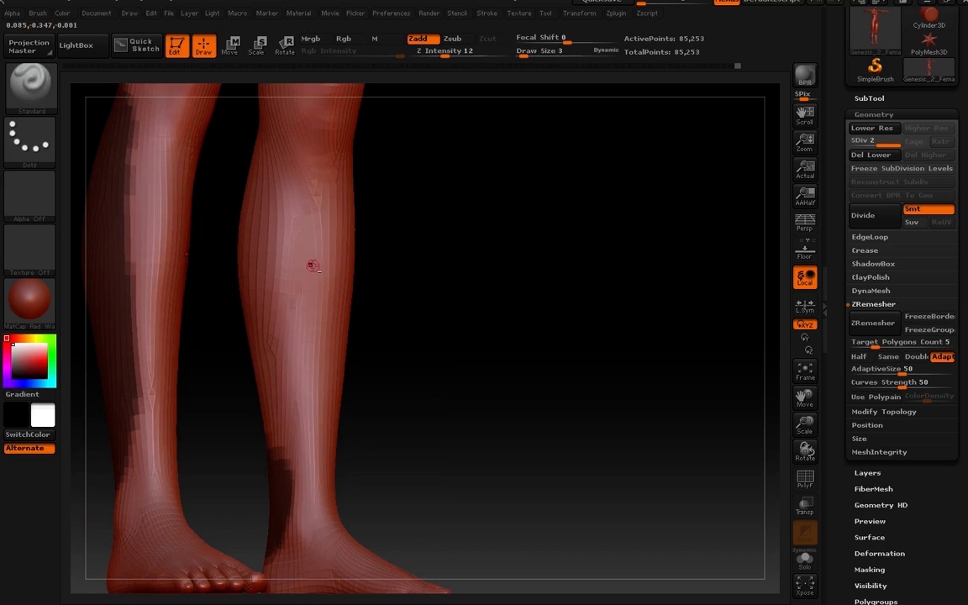
right_drag(333, 274, 350, 402)
right_drag(225, 295, 261, 293)
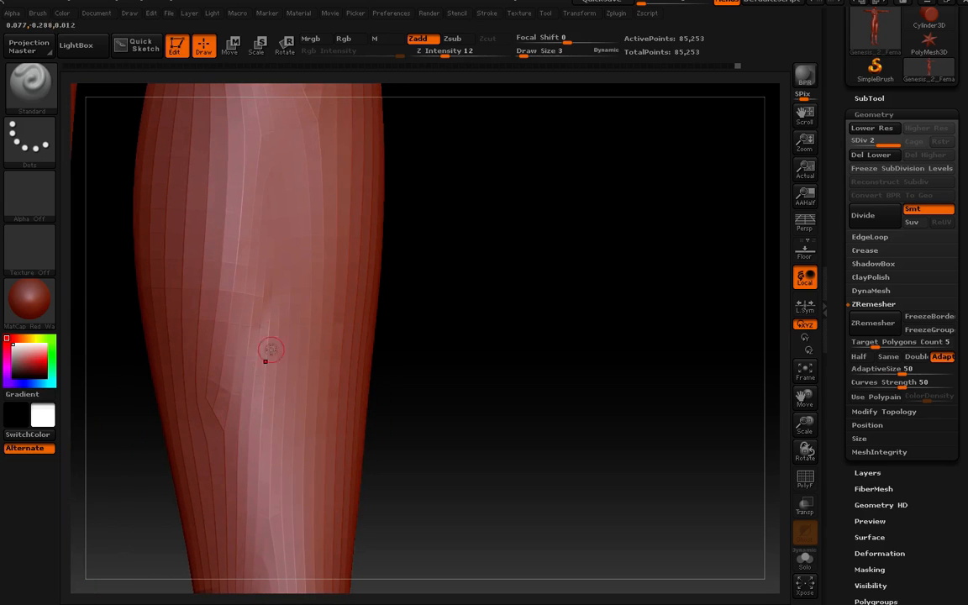
mouse_move(285, 403)
right_down()
mouse_move(294, 288)
mouse_move(298, 363)
mouse_move(270, 377)
mouse_move(276, 368)
right_up()
key(shift)
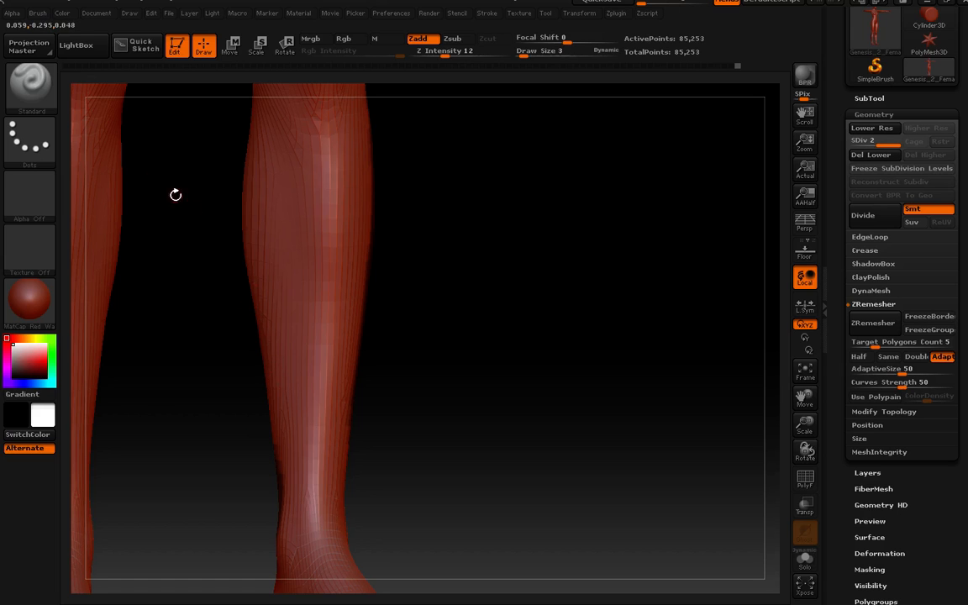
- Reshape the calf's contours with the Move Topological brush at draw size 22 and smooth the shin at draw size 7
click(31, 81)
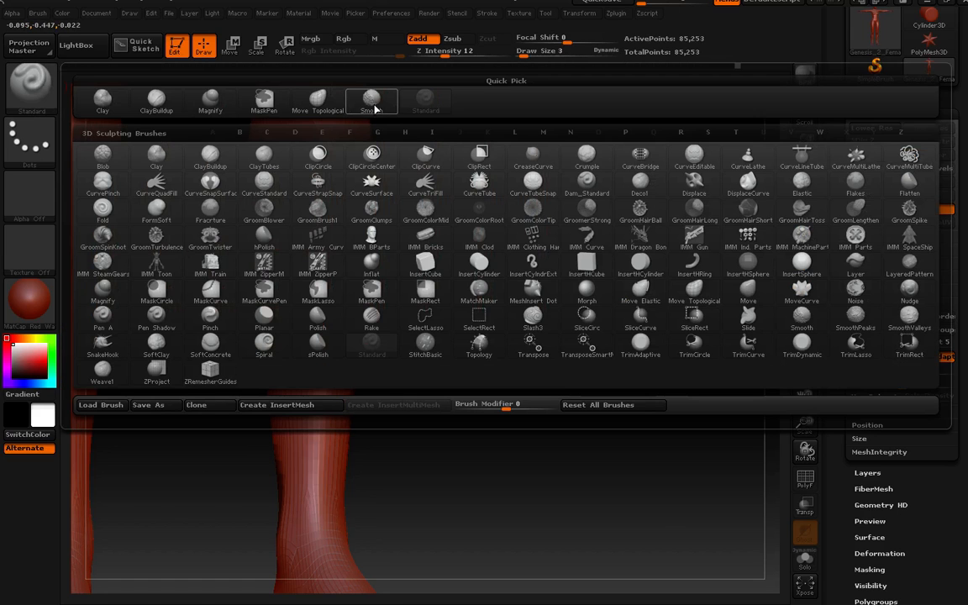
click(318, 102)
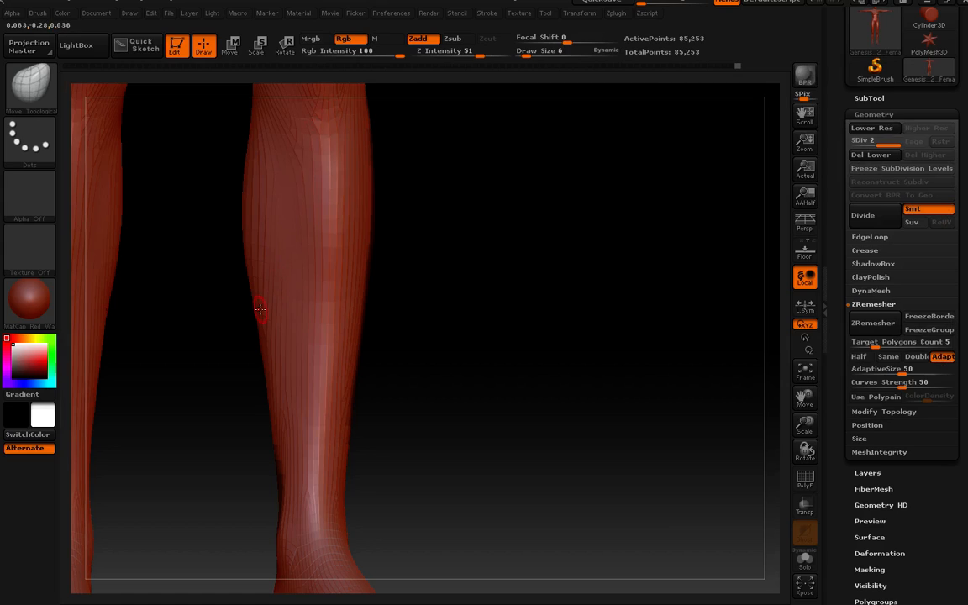
key(bracketright)
key(bracketright)
key(bracketright)
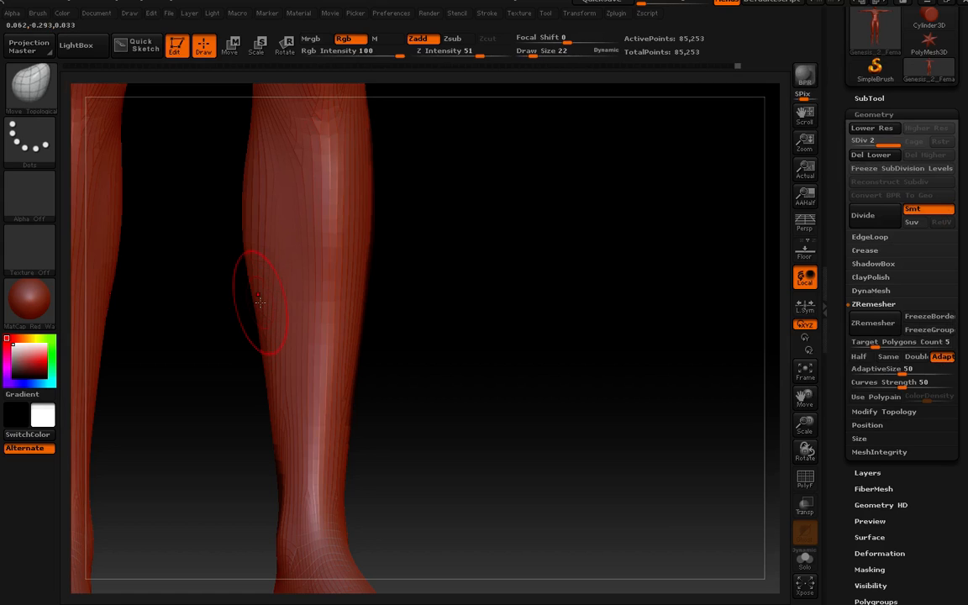
key(ctrl)
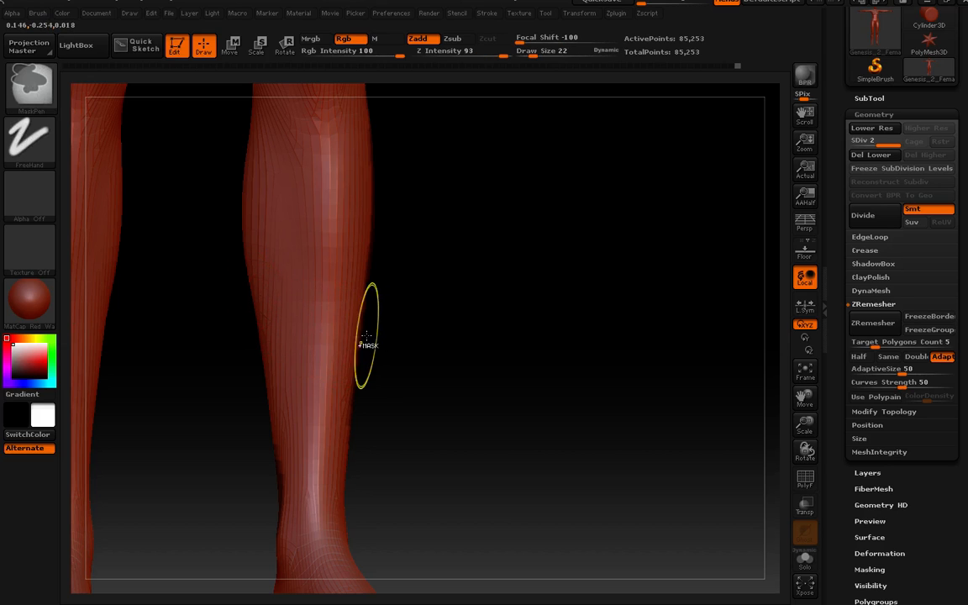
key(ctrl+z)
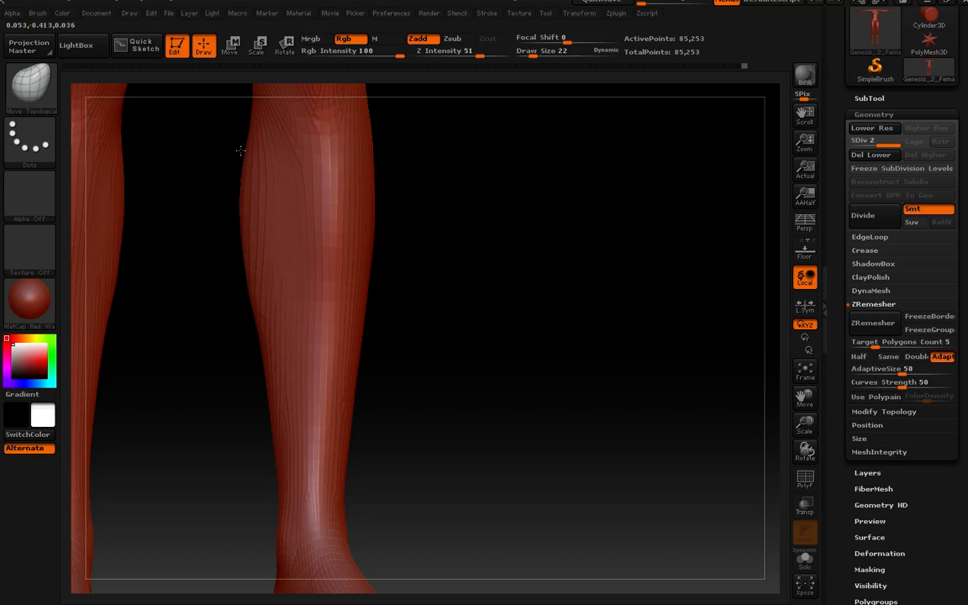
mouse_move(239, 150)
mouse_down()
mouse_move(355, 301)
mouse_move(336, 313)
mouse_move(333, 359)
mouse_move(269, 320)
mouse_move(199, 360)
mouse_move(226, 360)
mouse_move(317, 245)
mouse_move(257, 231)
mouse_move(411, 414)
mouse_move(404, 402)
mouse_move(443, 402)
mouse_move(447, 423)
mouse_move(412, 423)
mouse_move(457, 502)
mouse_move(456, 449)
mouse_move(452, 441)
mouse_move(443, 451)
mouse_move(411, 387)
mouse_up()
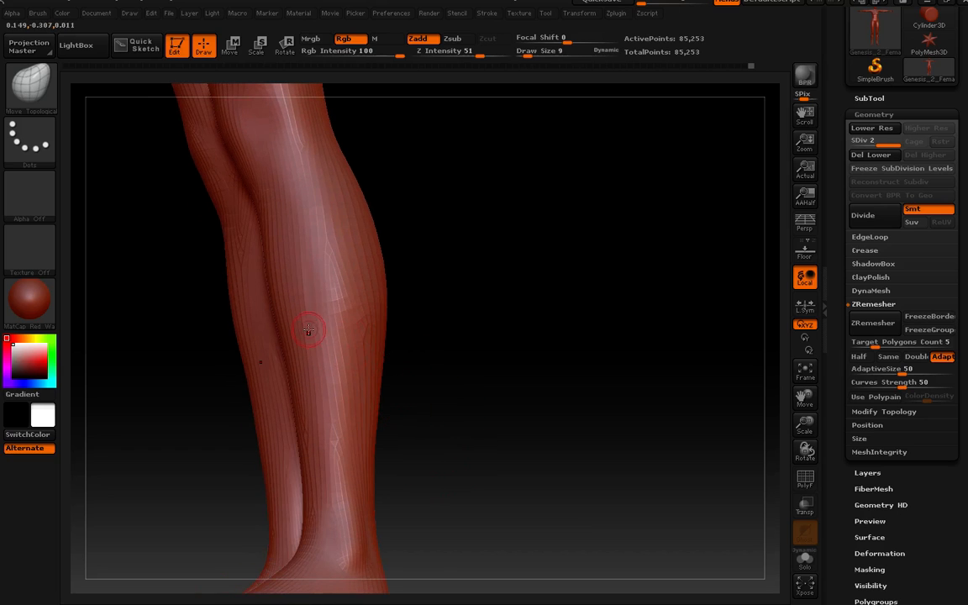
key(shift)
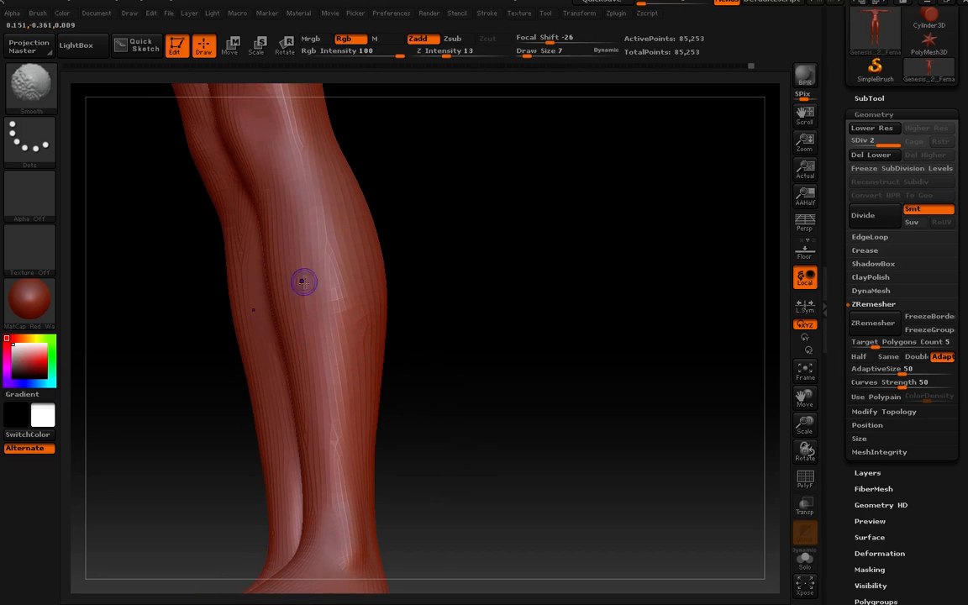
- Try to shape the back of the upper thigh below the buttock with the Move Topological brush at draw size 3
mouse_move(323, 384)
right_down()
mouse_move(290, 390)
mouse_move(359, 400)
mouse_move(348, 403)
mouse_move(331, 380)
mouse_move(357, 273)
mouse_move(384, 444)
mouse_move(352, 375)
mouse_move(353, 430)
mouse_move(339, 400)
right_up()
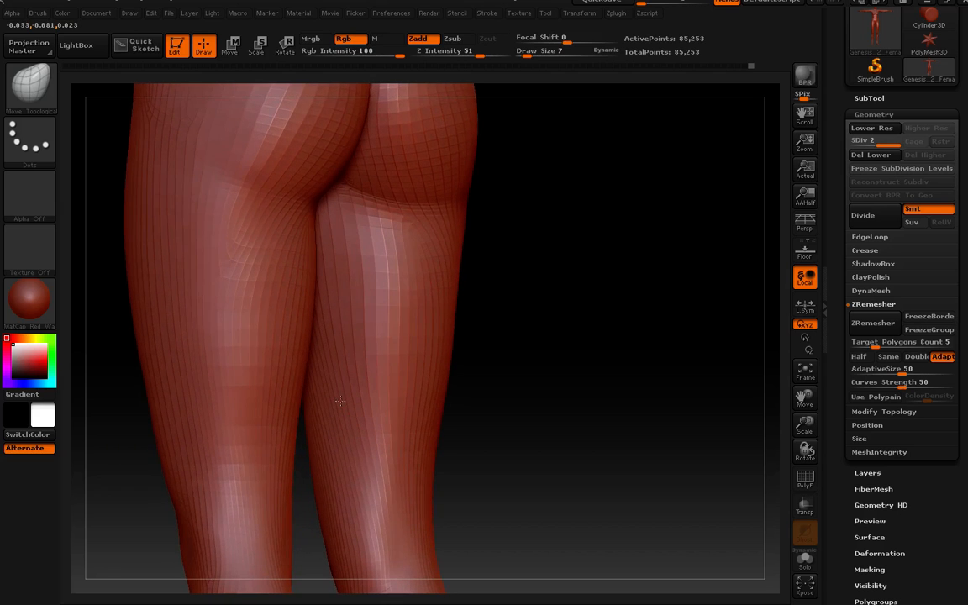
mouse_move(296, 260)
right_down()
mouse_move(315, 256)
mouse_move(283, 248)
right_up()
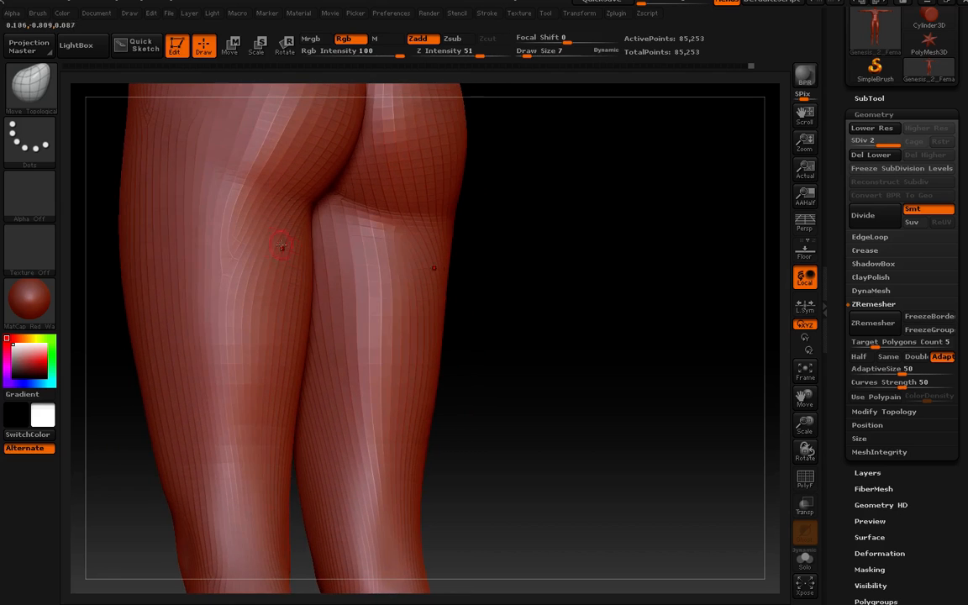
mouse_move(240, 275)
right_down()
mouse_move(229, 277)
mouse_move(242, 281)
right_up()
key([)
key([)
drag(227, 290, 239, 262)
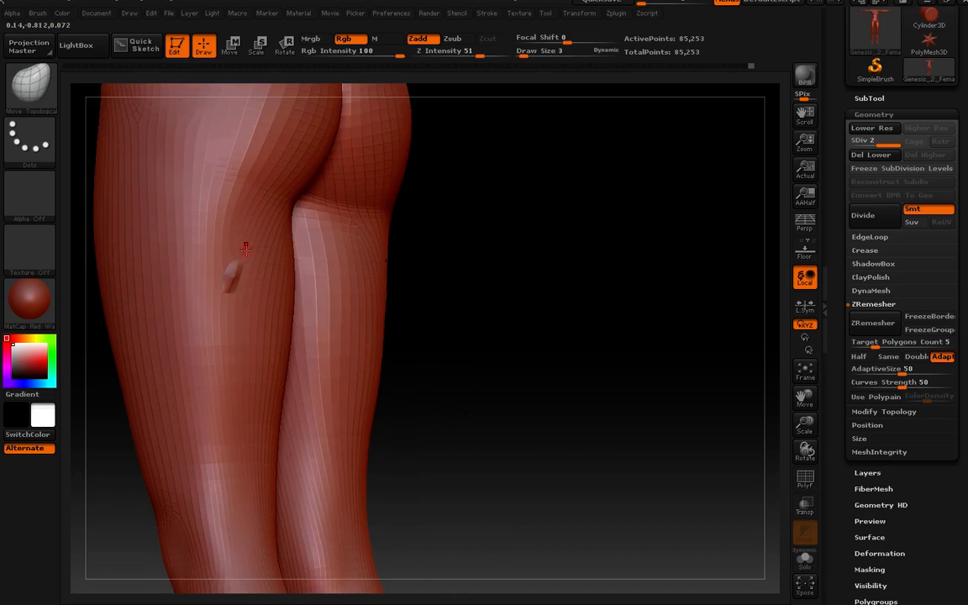
key(ctrl+z)
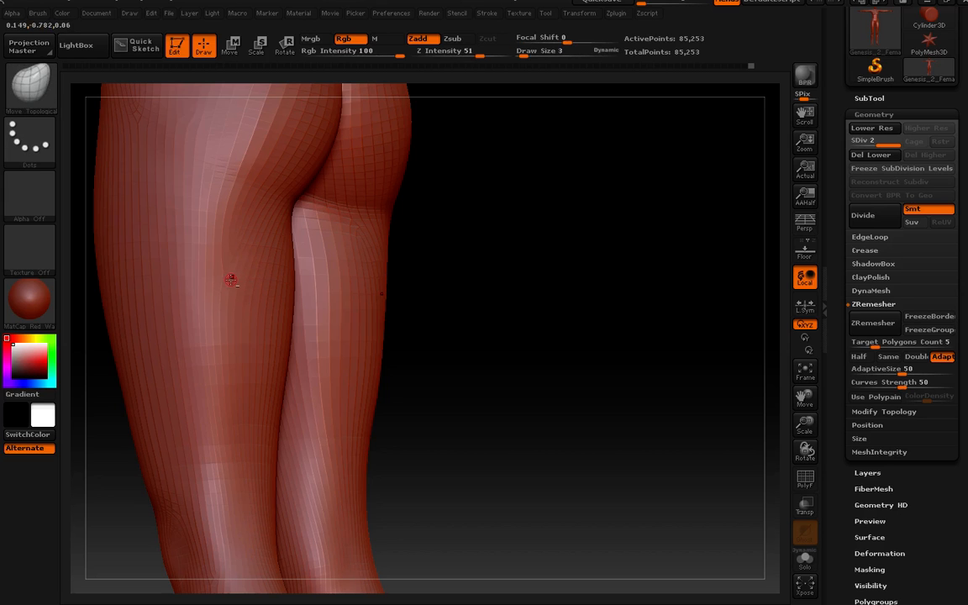
right_drag(245, 260, 264, 261)
key(ctrl+z)
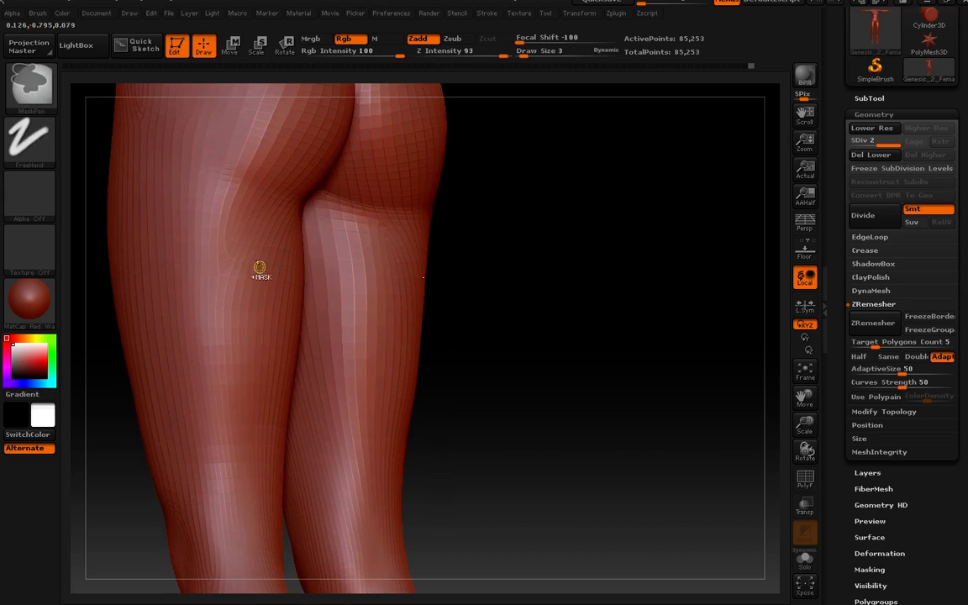
- Sculpt the back of the upper thigh below the buttock with the Standard brush at draw size 3, and smooth it at draw size 7
click(30, 81)
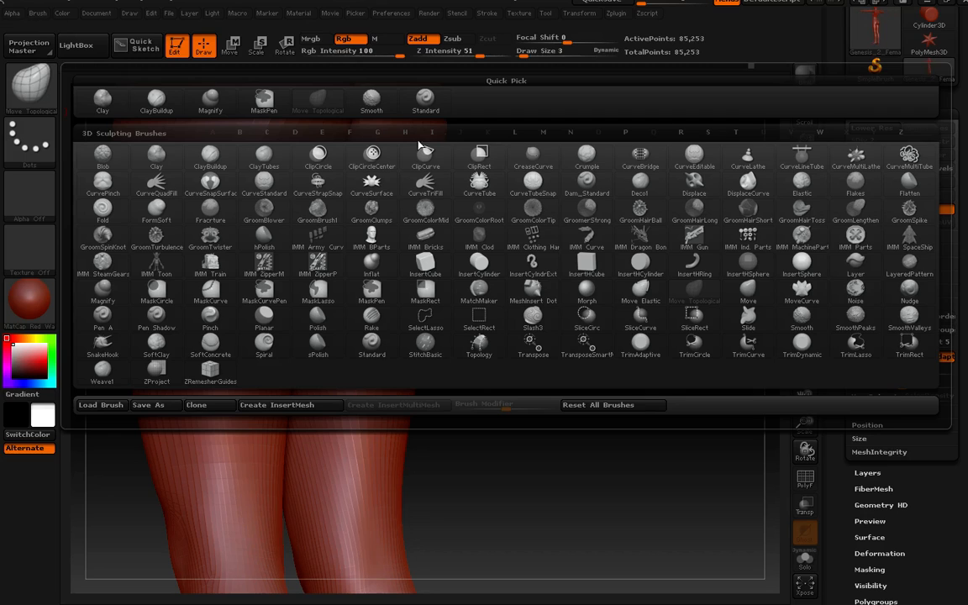
click(427, 103)
right_drag(313, 288, 299, 299)
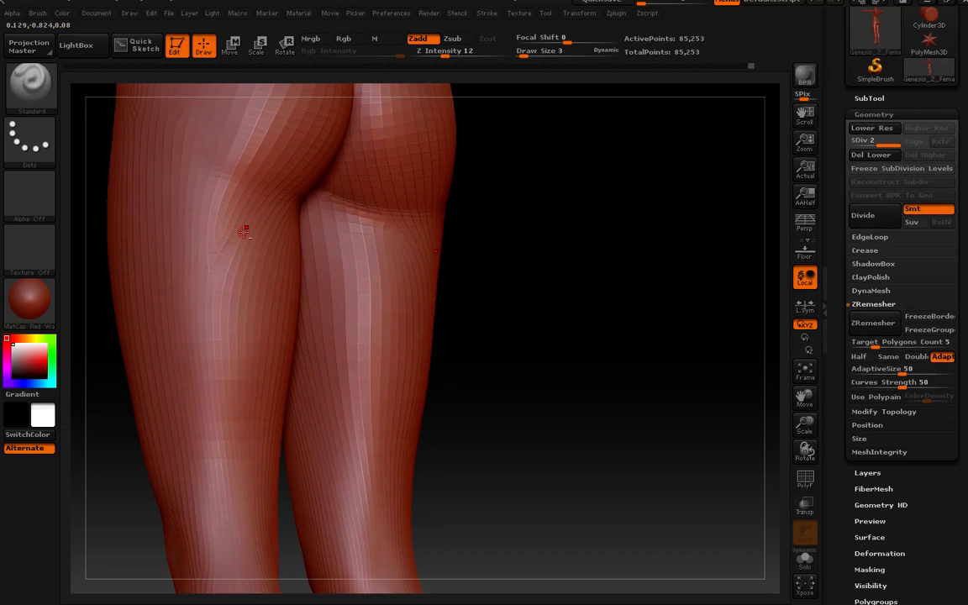
right_drag(283, 213, 265, 243)
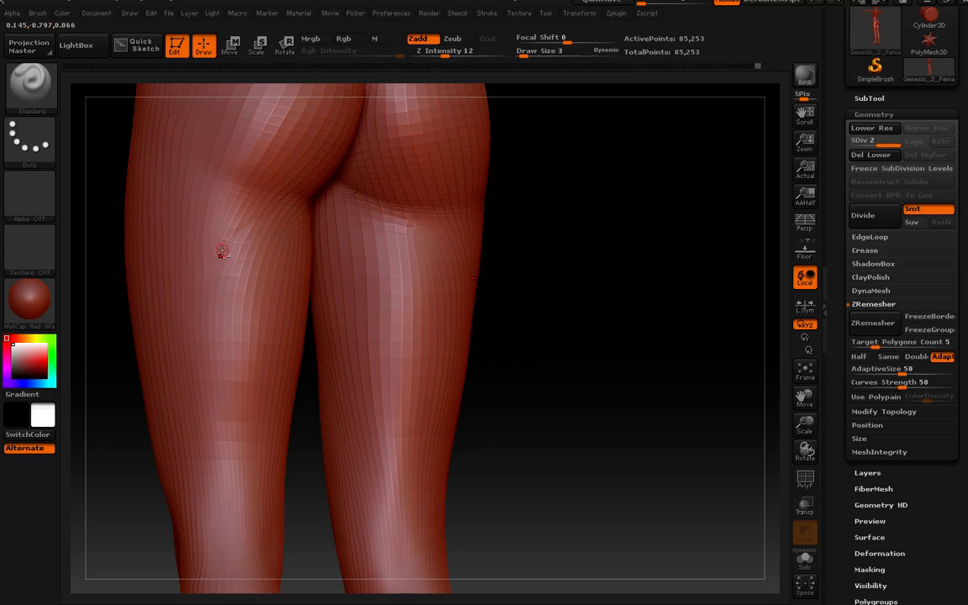
right_drag(201, 293, 214, 279)
key(shift)
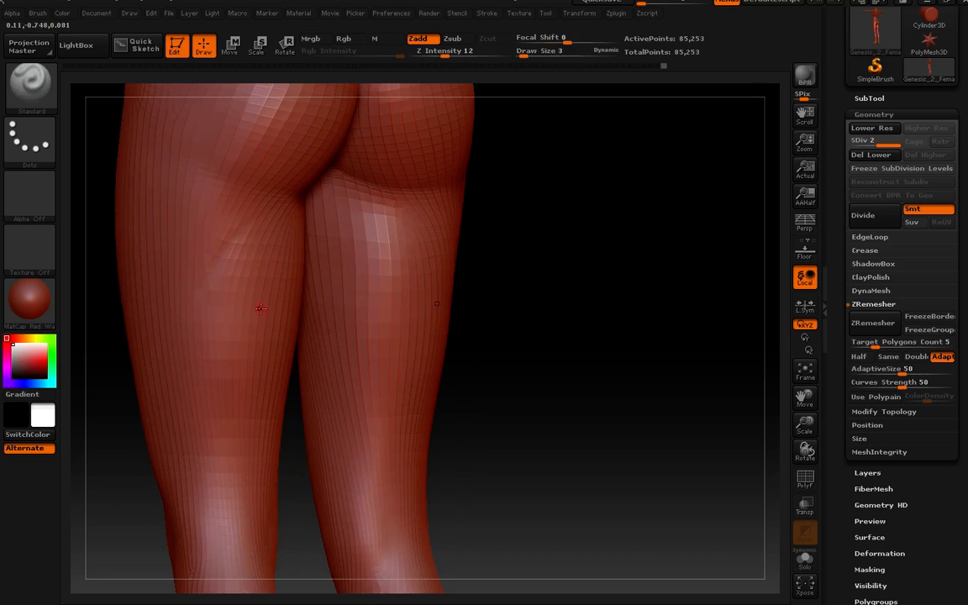
key(shift)
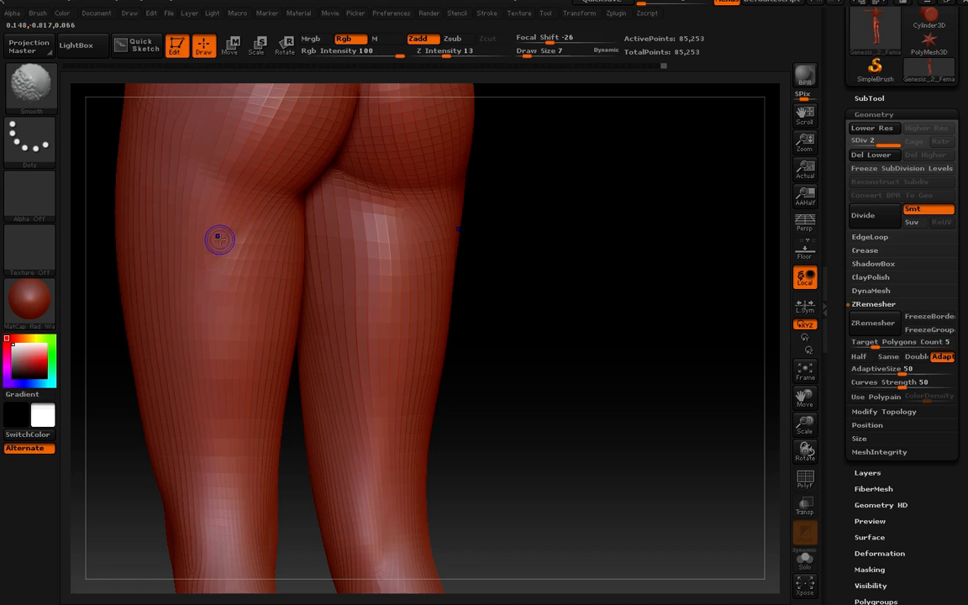
mouse_move(234, 287)
right_down()
mouse_move(252, 257)
mouse_move(245, 370)
mouse_move(229, 378)
mouse_move(255, 333)
mouse_move(247, 361)
right_up()
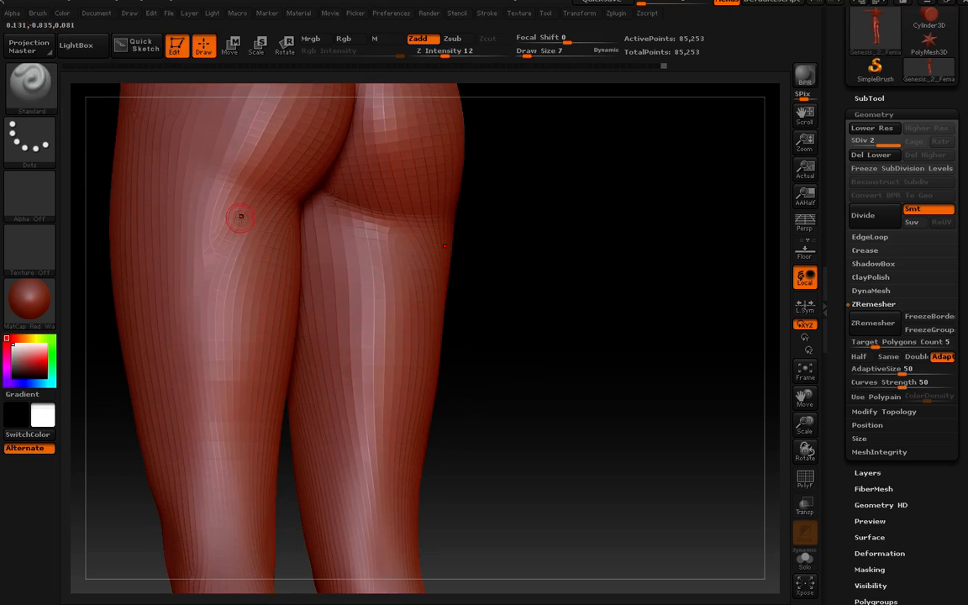
- Carve a fine muscle line on the back of the lower thigh with the Standard brush at draw size 2, and smooth it at draw size 7
mouse_move(313, 339)
right_down()
mouse_move(300, 345)
mouse_move(332, 359)
mouse_move(342, 331)
mouse_move(333, 353)
mouse_move(355, 414)
right_up()
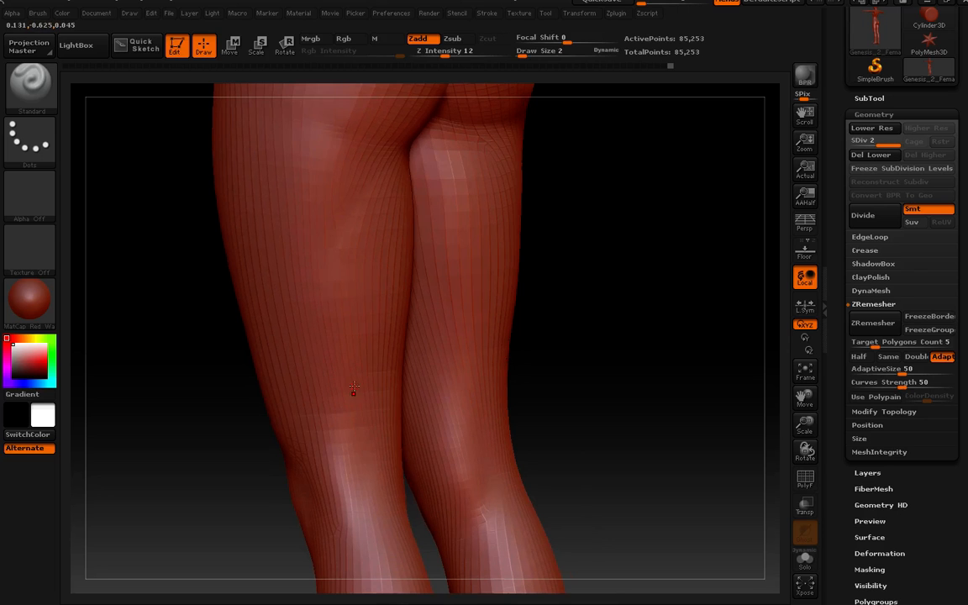
mouse_move(354, 388)
right_down()
mouse_move(356, 354)
mouse_move(342, 370)
right_up()
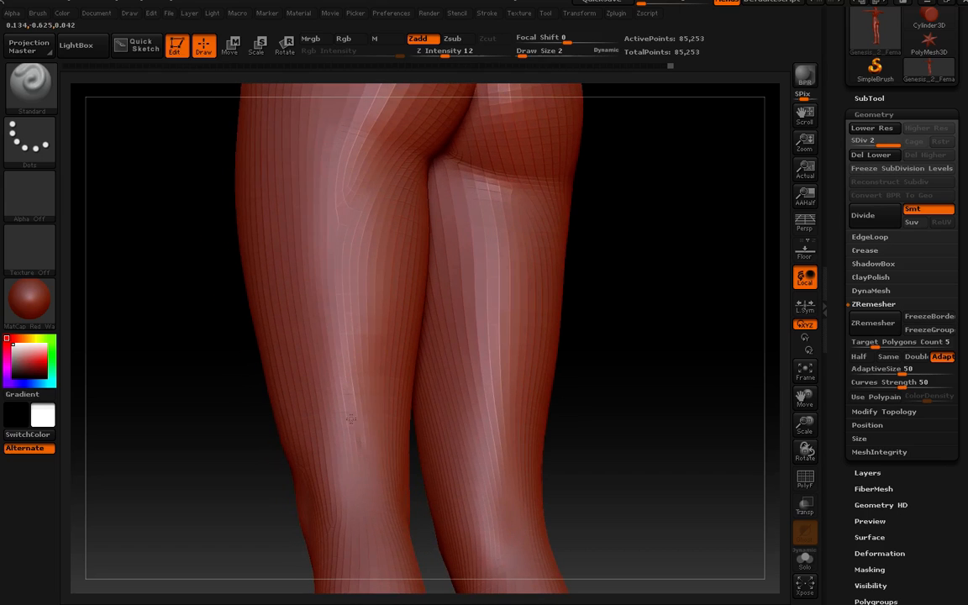
right_drag(354, 390, 356, 395)
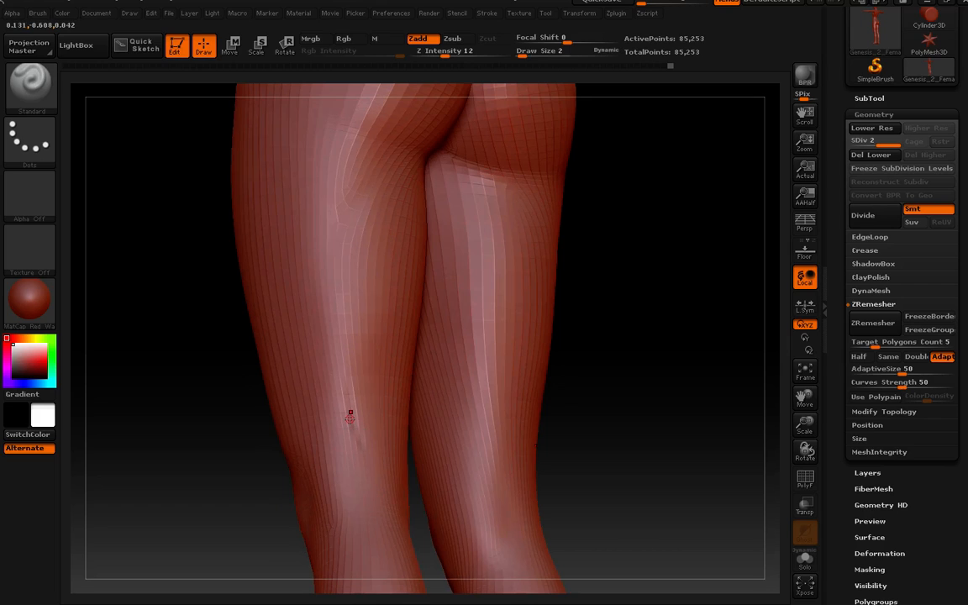
key(shift)
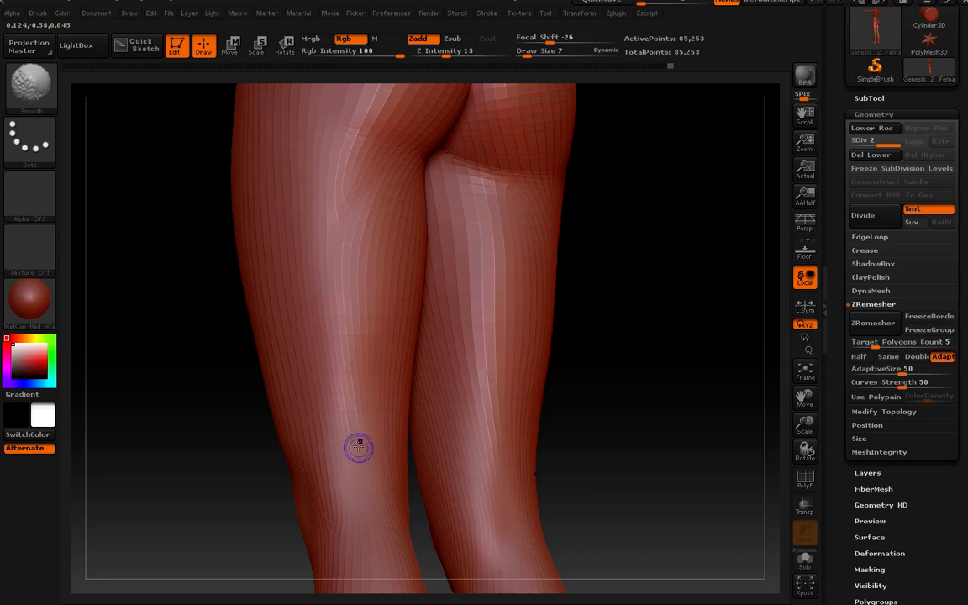
mouse_move(358, 447)
right_down()
mouse_move(379, 392)
mouse_move(392, 406)
right_up()
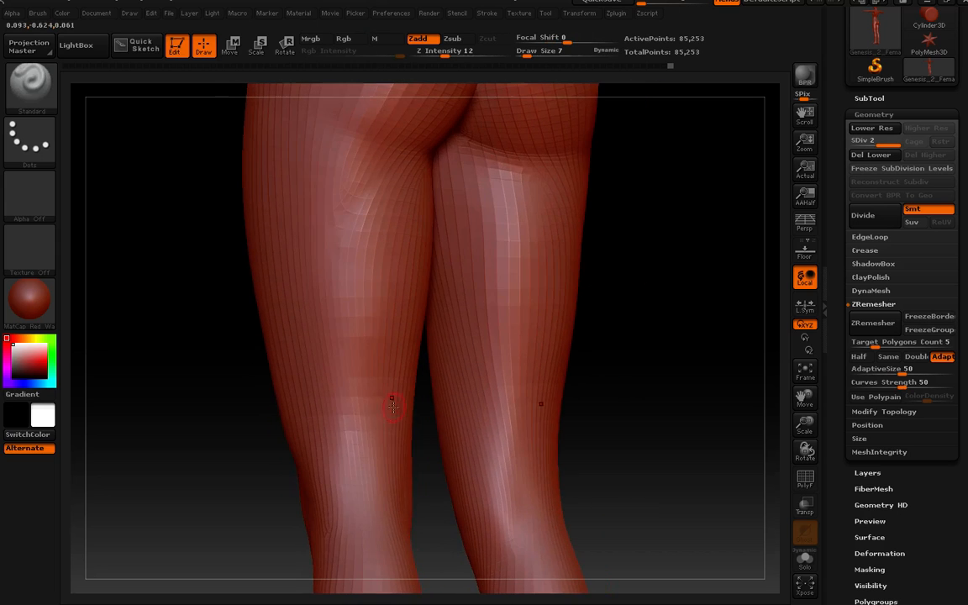
mouse_move(370, 350)
right_down()
mouse_move(392, 367)
mouse_move(332, 324)
mouse_move(405, 348)
mouse_move(390, 388)
mouse_move(337, 330)
mouse_move(459, 335)
mouse_move(366, 343)
right_up()
- Reshape the outer contour of the thighs from behind with the Move Topological brush at draw size 22
drag(351, 341, 307, 242)
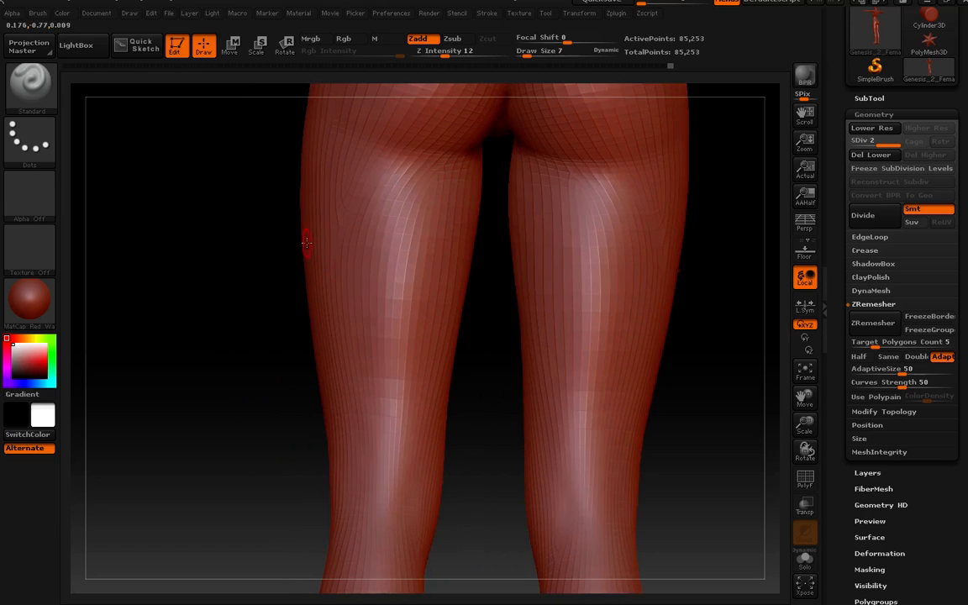
drag(289, 292, 249, 277)
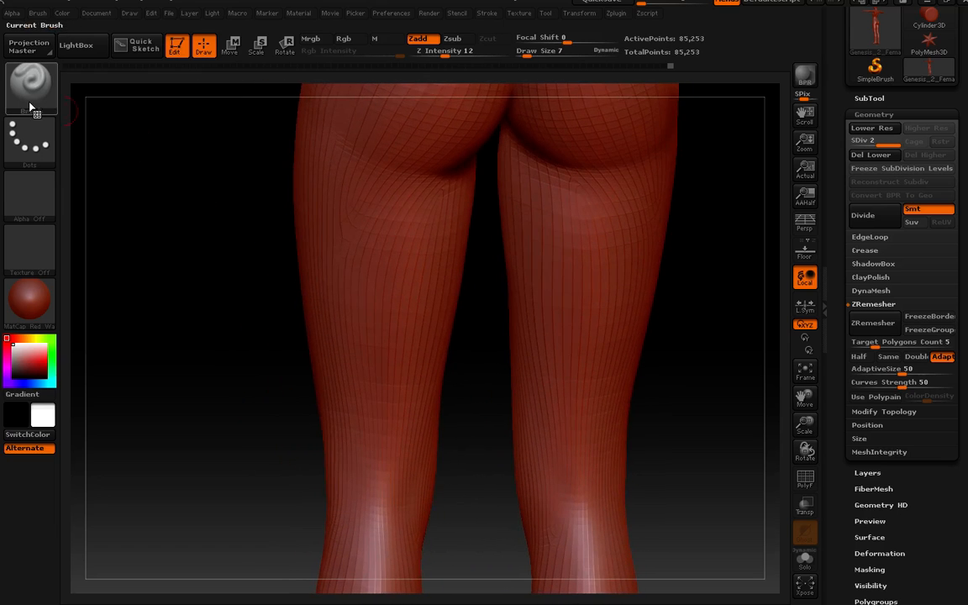
click(30, 100)
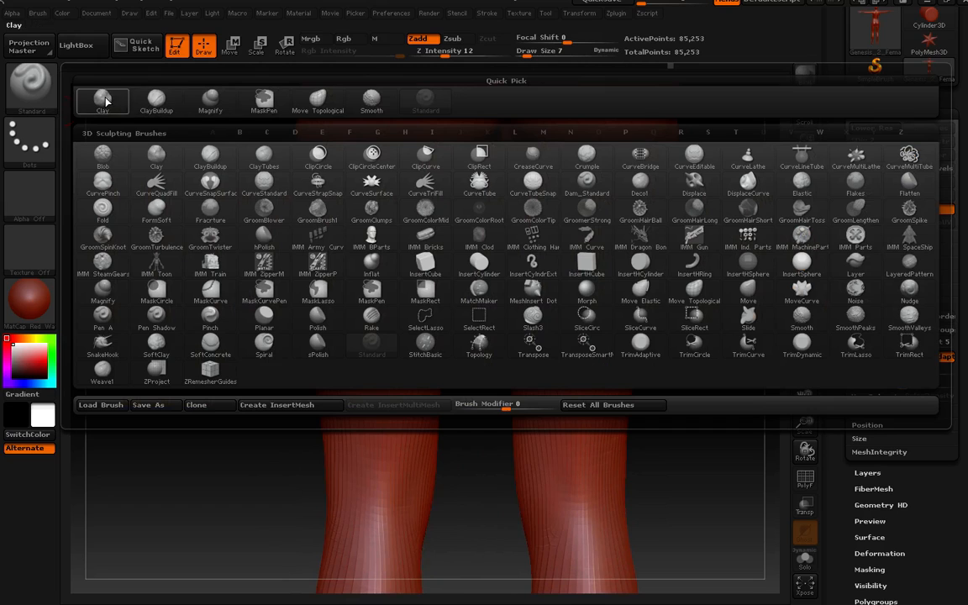
click(316, 99)
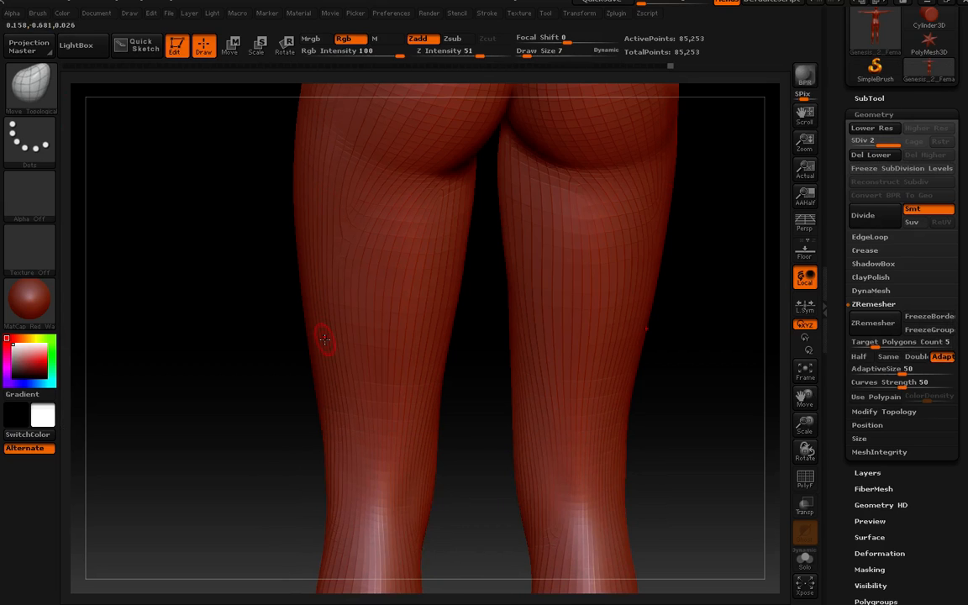
mouse_move(305, 336)
mouse_down()
mouse_move(322, 341)
mouse_move(318, 335)
mouse_up()
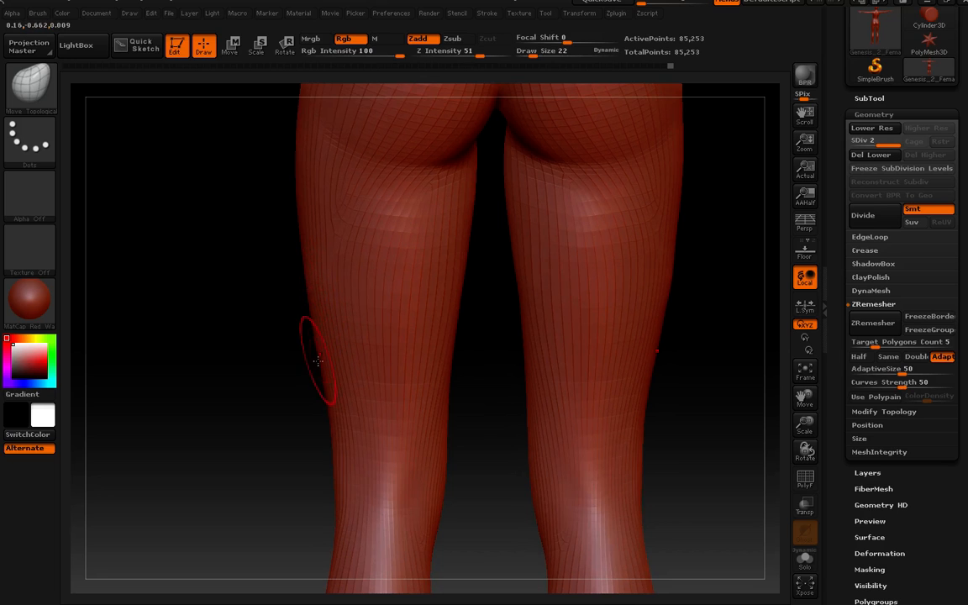
drag(310, 367, 346, 351)
- Shape the outer side of the thigh with the Standard brush at draw size 9 and Z Intensity 12, and smooth the strokes
click(30, 81)
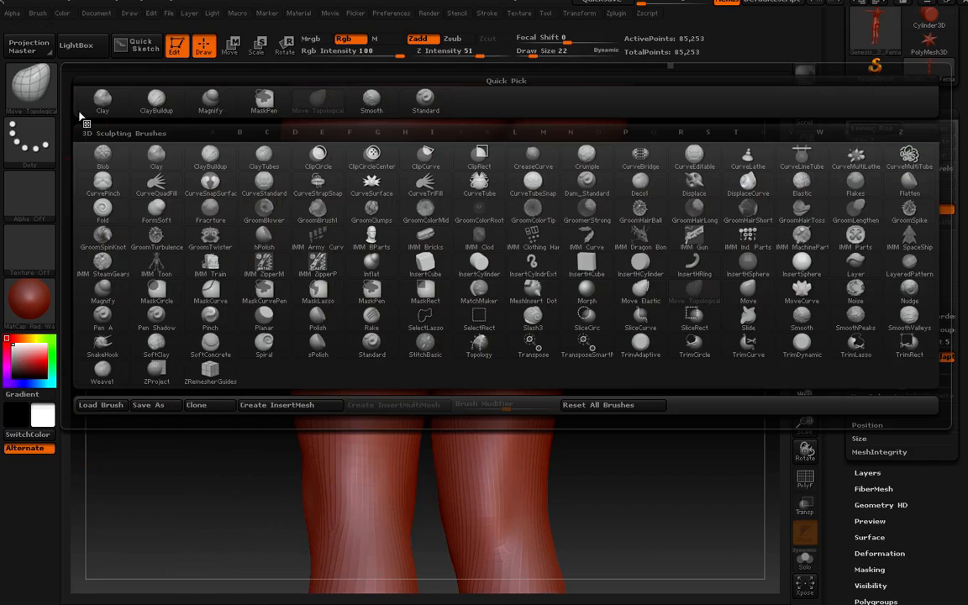
click(375, 98)
drag(319, 292, 334, 206)
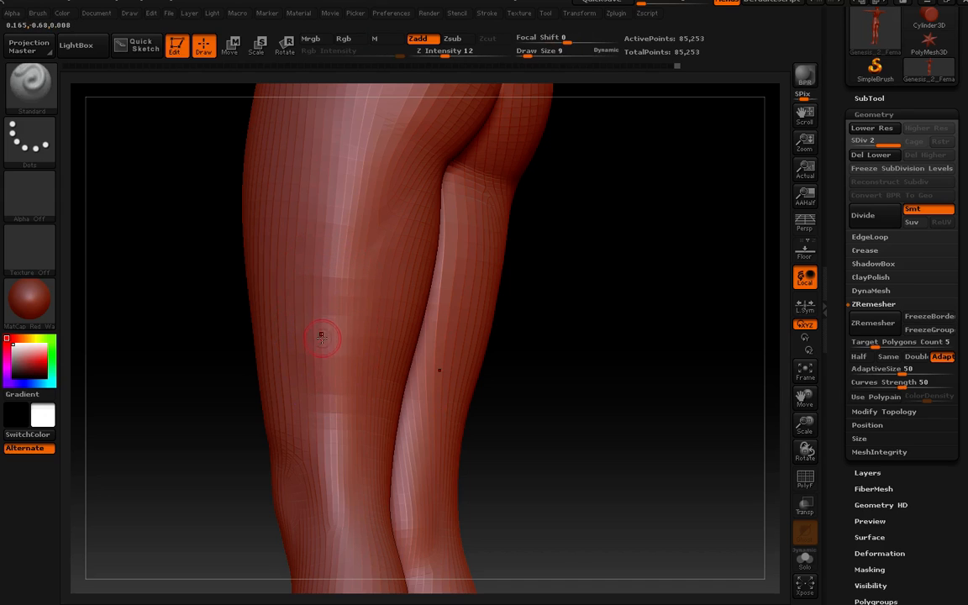
mouse_move(321, 364)
right_down()
mouse_move(331, 329)
mouse_move(330, 370)
right_up()
key(shift)
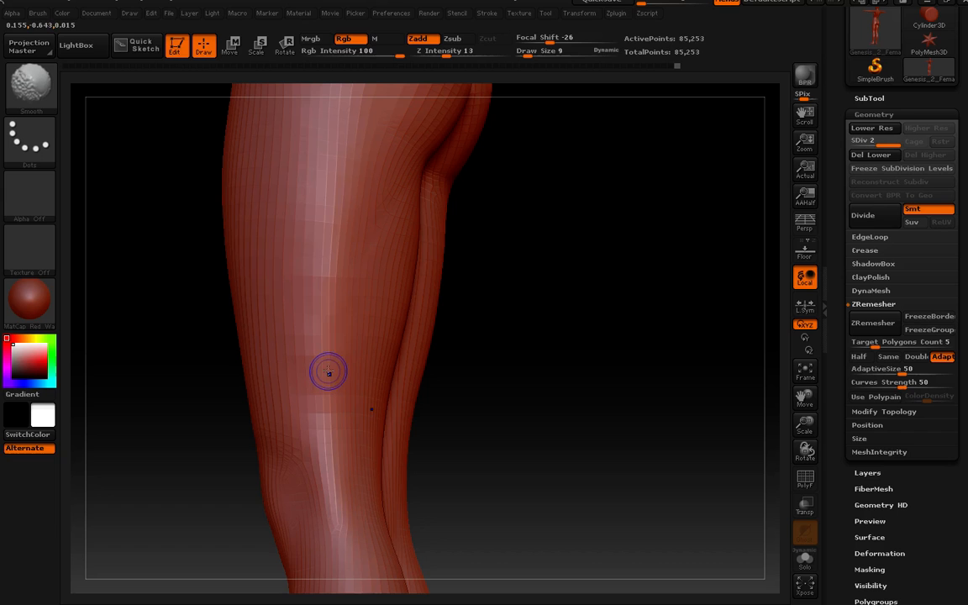
mouse_move(321, 261)
right_down()
mouse_move(374, 363)
mouse_move(367, 378)
mouse_move(419, 389)
mouse_move(387, 374)
mouse_move(423, 380)
mouse_move(350, 365)
mouse_move(322, 411)
right_up()
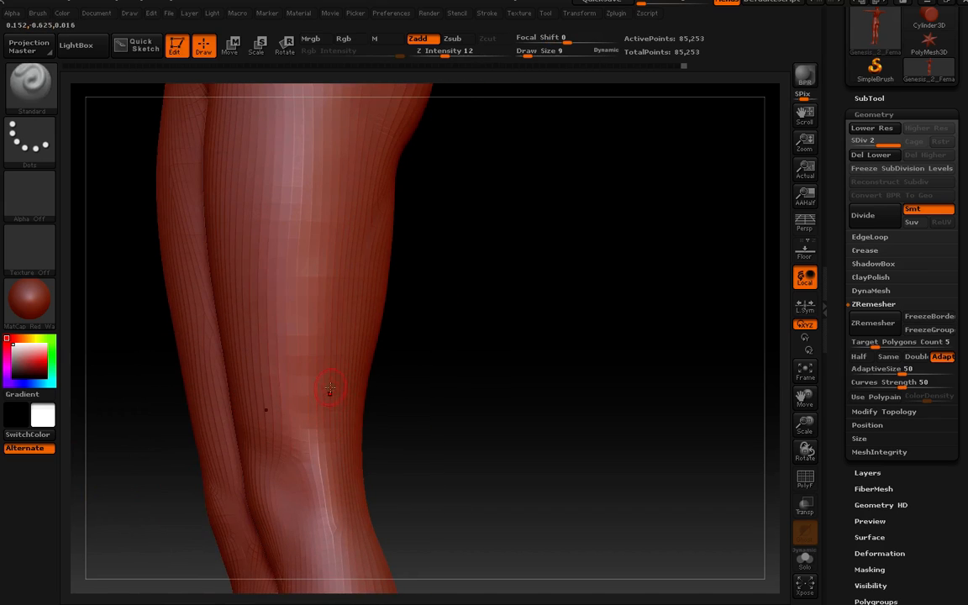
right_drag(342, 416, 324, 382)
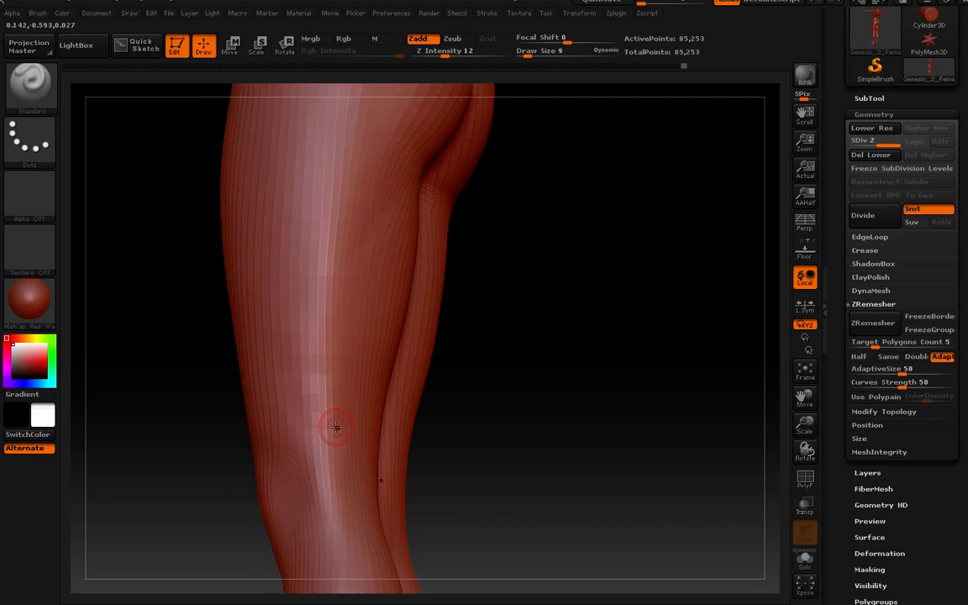
- Smooth the outer side of the lower thigh above the knee at draw size 9
right_drag(287, 324, 290, 356)
shift+drag(290, 367, 307, 404)
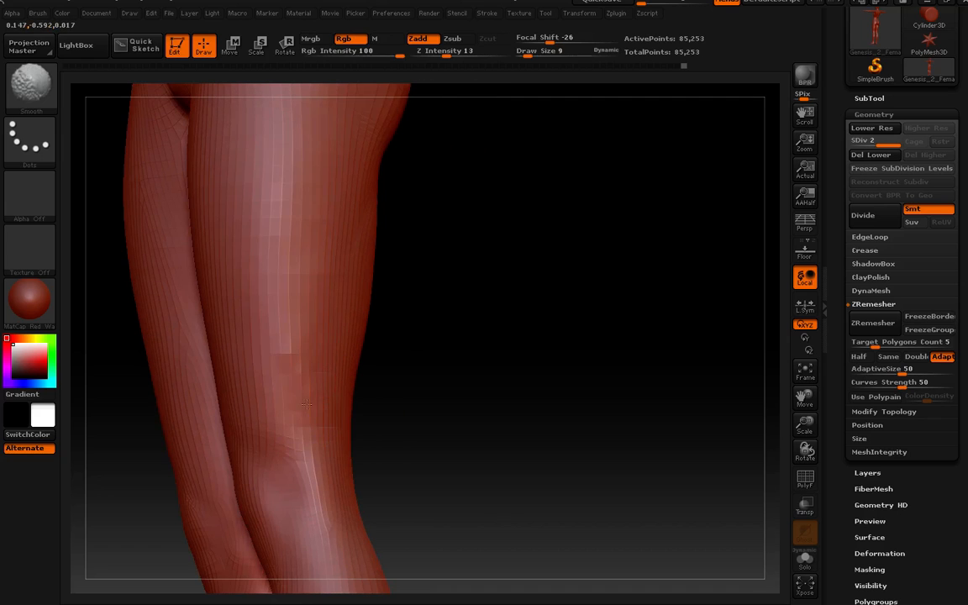
right_drag(273, 338, 232, 342)
shift+drag(301, 369, 291, 390)
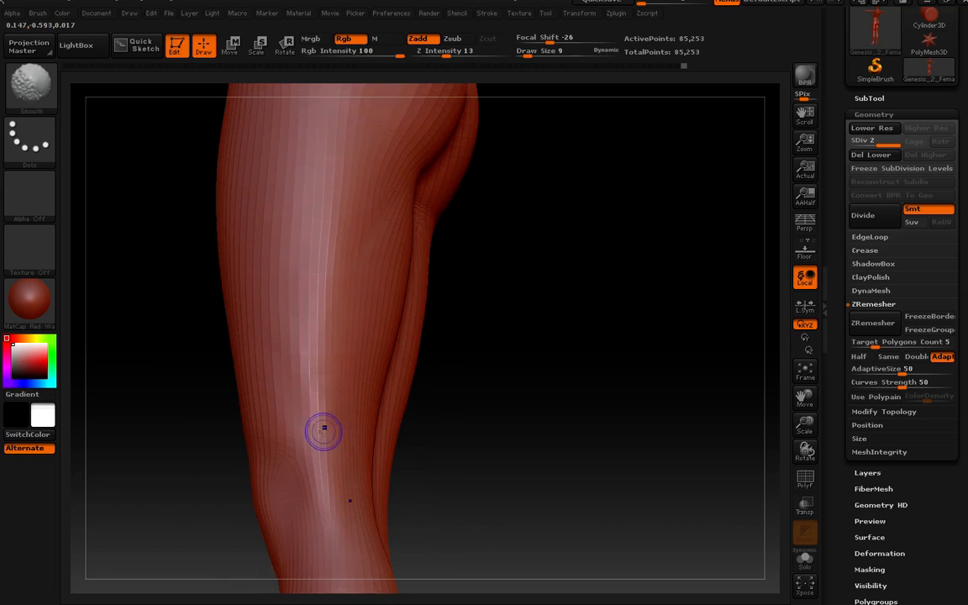
mouse_move(306, 336)
right_down()
mouse_move(338, 413)
mouse_move(352, 391)
mouse_move(391, 410)
right_up()
right_drag(292, 404, 386, 390)
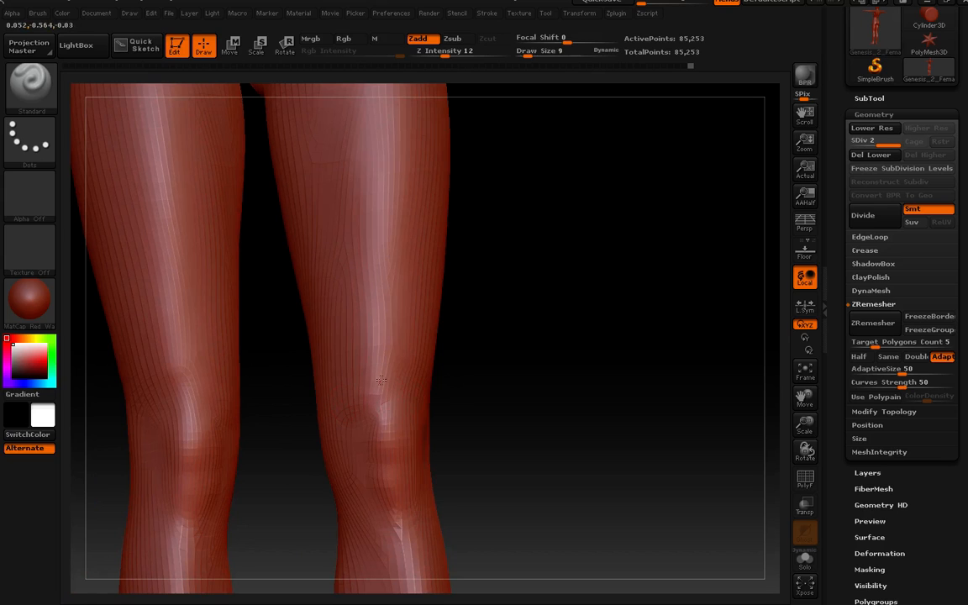
- Sculpt the front of the thigh just above the kneecap with the Standard brush at draw size 9, and smooth the area
drag(380, 381, 393, 382)
mouse_move(394, 382)
right_down()
mouse_move(414, 378)
mouse_move(403, 374)
right_up()
mouse_move(389, 362)
shift+mouse_down()
mouse_move(371, 393)
mouse_move(392, 370)
shift+mouse_up()
right_drag(395, 405, 376, 388)
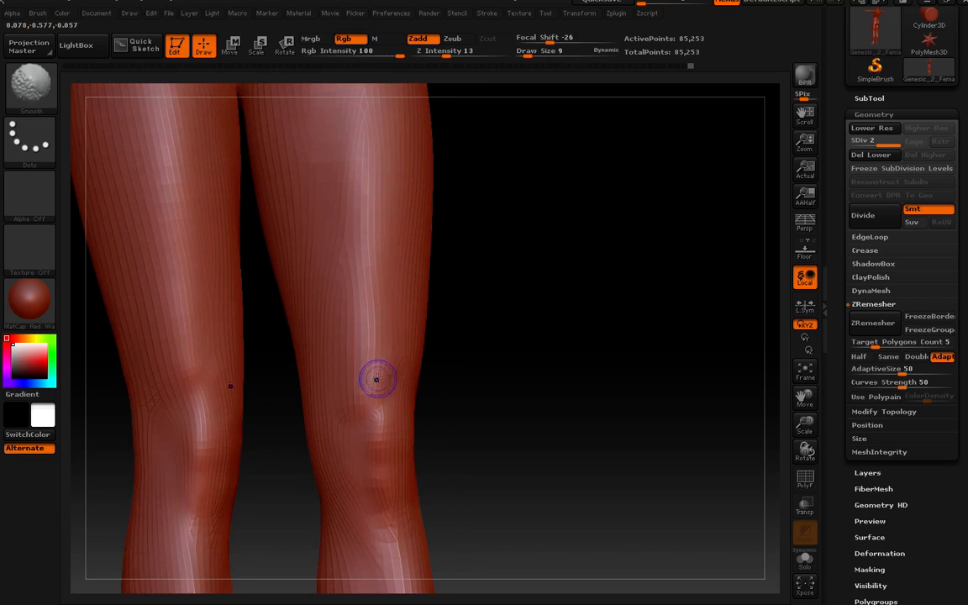
shift+drag(378, 378, 398, 323)
mouse_move(398, 323)
right_down()
mouse_move(384, 322)
mouse_move(402, 367)
right_up()
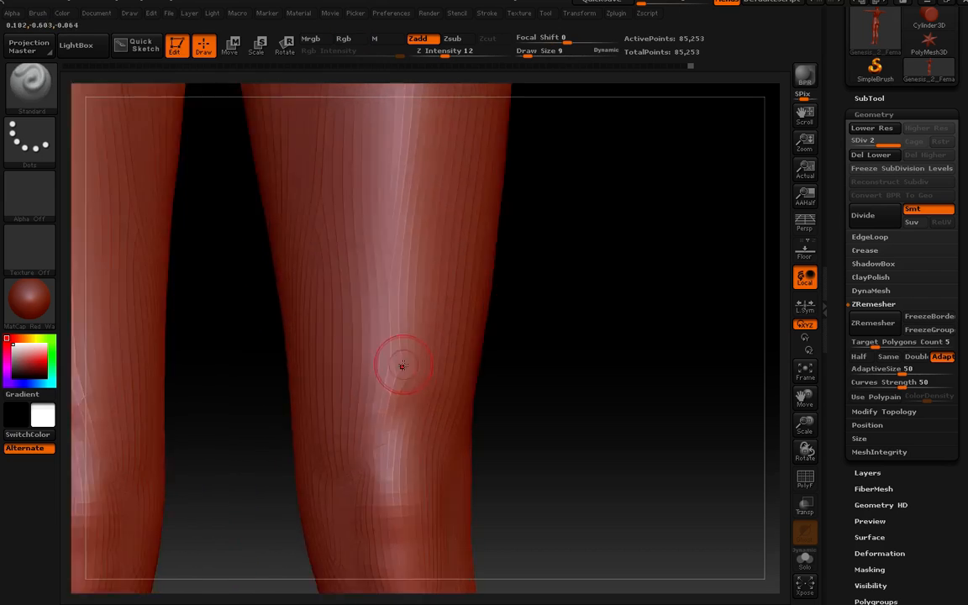
drag(402, 367, 395, 376)
mouse_move(395, 375)
right_down()
mouse_move(392, 349)
mouse_move(344, 284)
right_up()
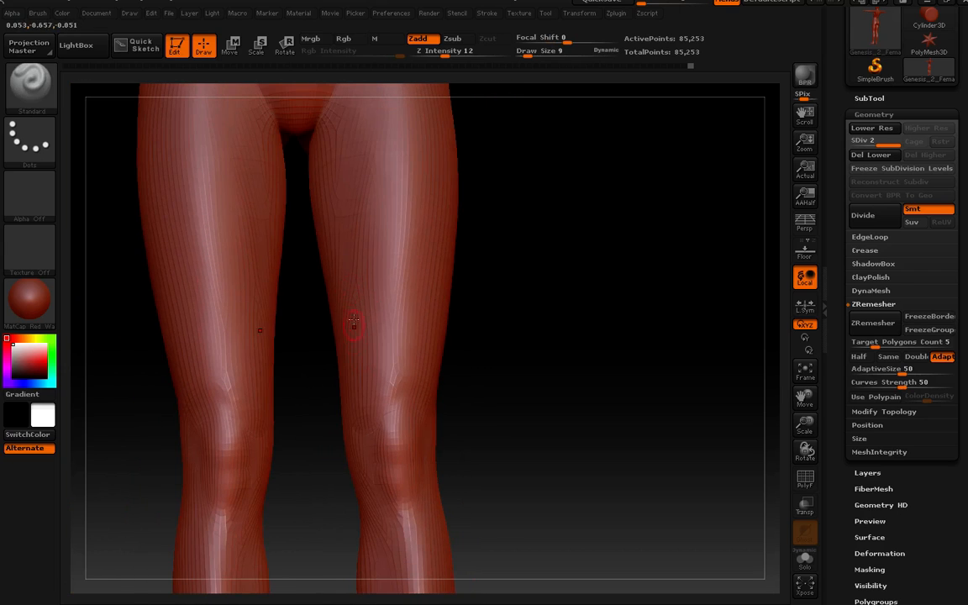
- Shape the inner front of the thigh above the knee with the Standard brush at draw size 14 and Z Intensity 12
mouse_move(364, 367)
right_down()
mouse_move(372, 377)
mouse_move(359, 363)
mouse_move(367, 365)
right_up()
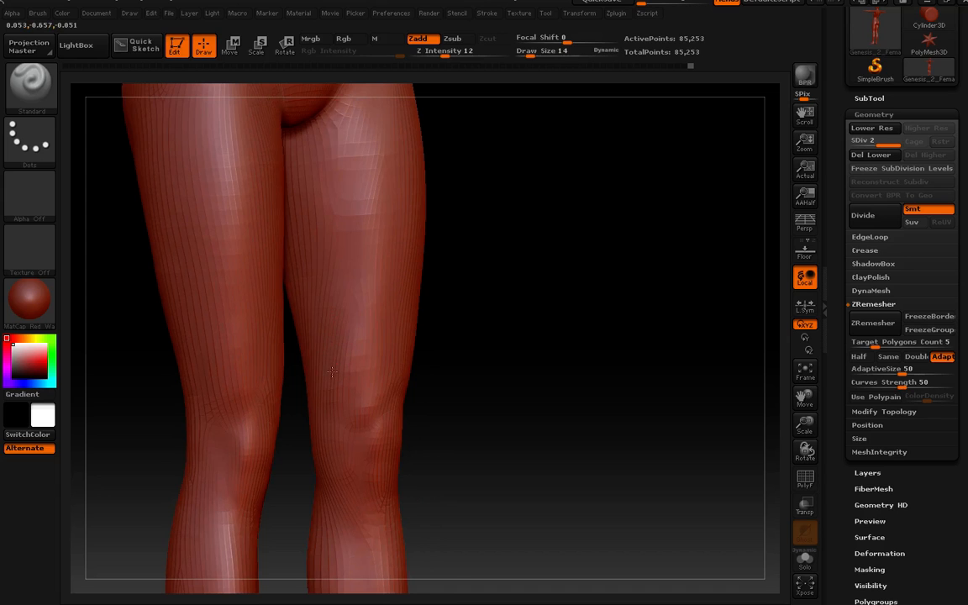
right_drag(348, 395, 350, 367)
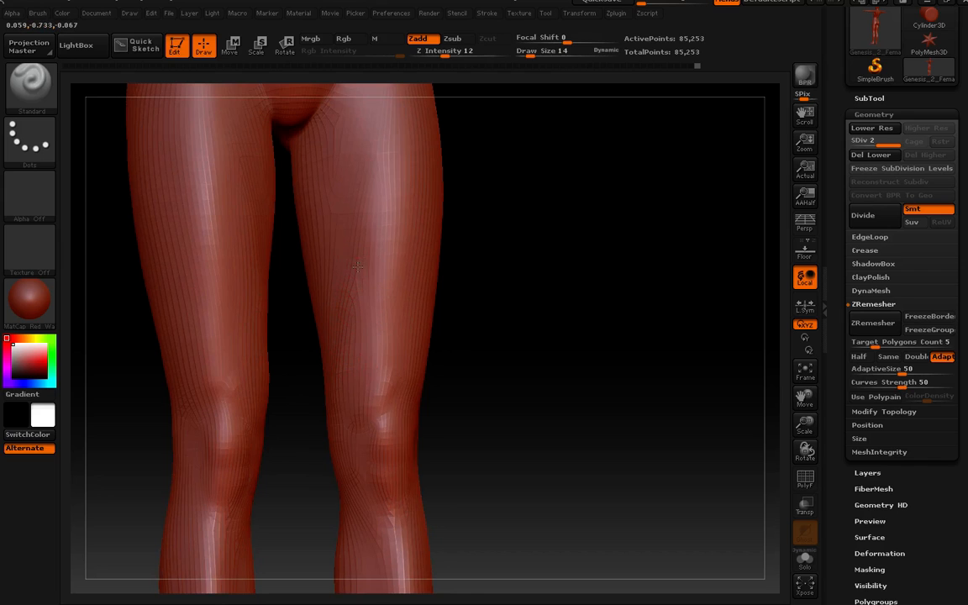
right_drag(358, 257, 388, 329)
right_click(388, 328)
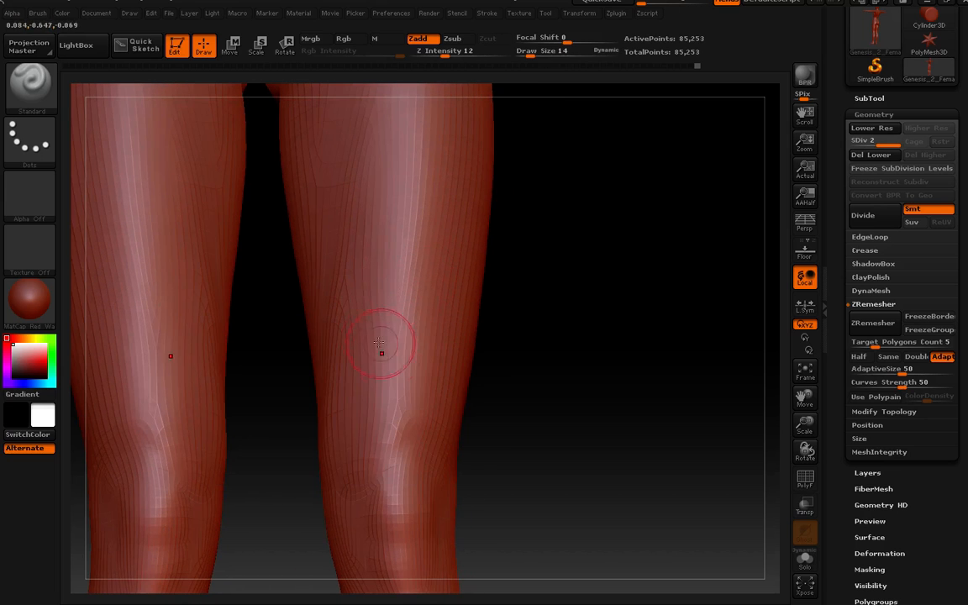
right_drag(351, 443, 349, 427)
mouse_move(359, 336)
right_down()
mouse_move(376, 356)
mouse_move(367, 360)
mouse_move(382, 363)
mouse_move(375, 366)
right_up()
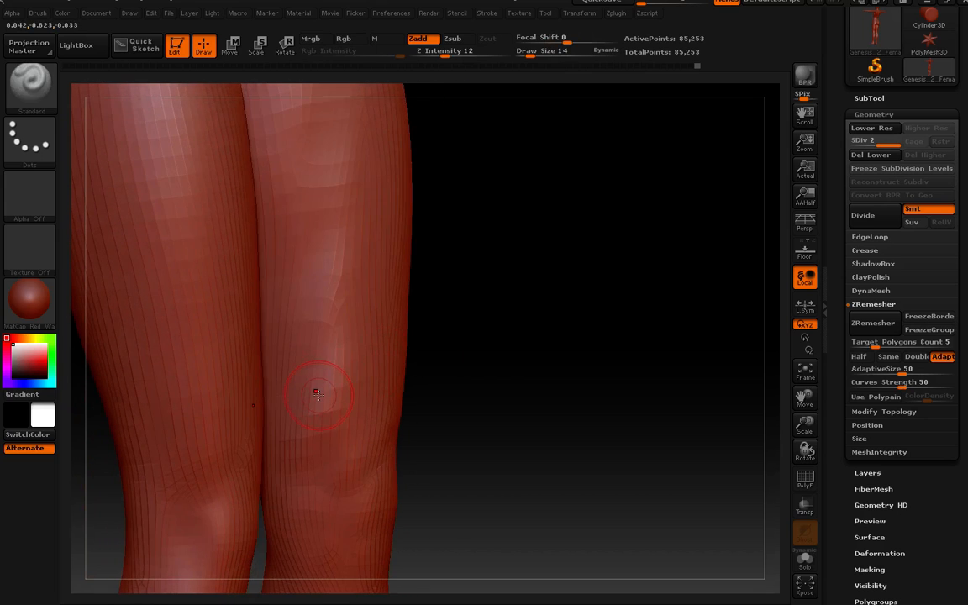
- Sculpt the inner front of the lower thigh with the Standard brush at draw size 8 and Z Intensity 12, and smooth the strokes
right_drag(318, 392, 315, 373)
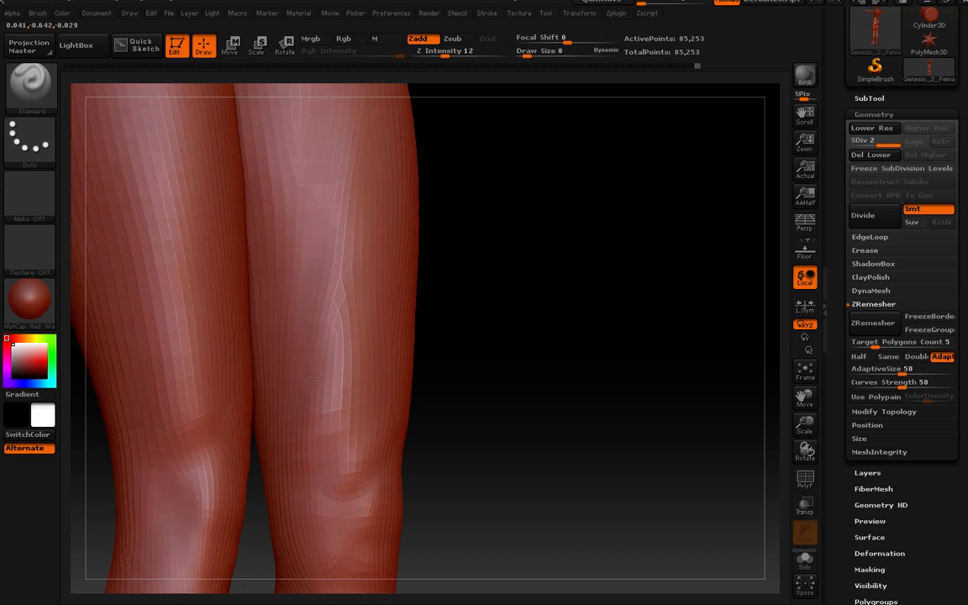
drag(316, 354, 313, 391)
right_drag(314, 394, 297, 440)
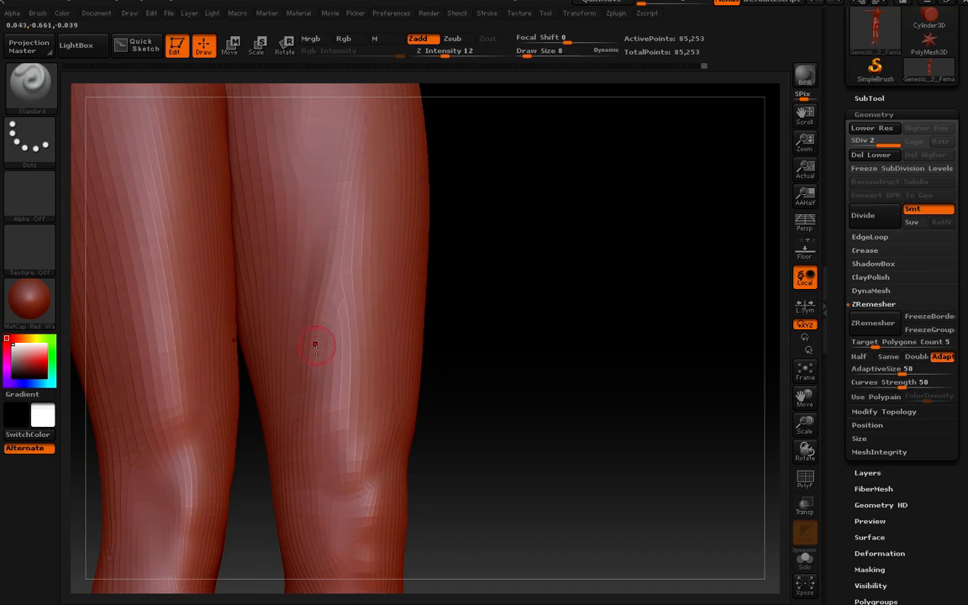
drag(303, 386, 296, 320)
shift+drag(299, 220, 317, 302)
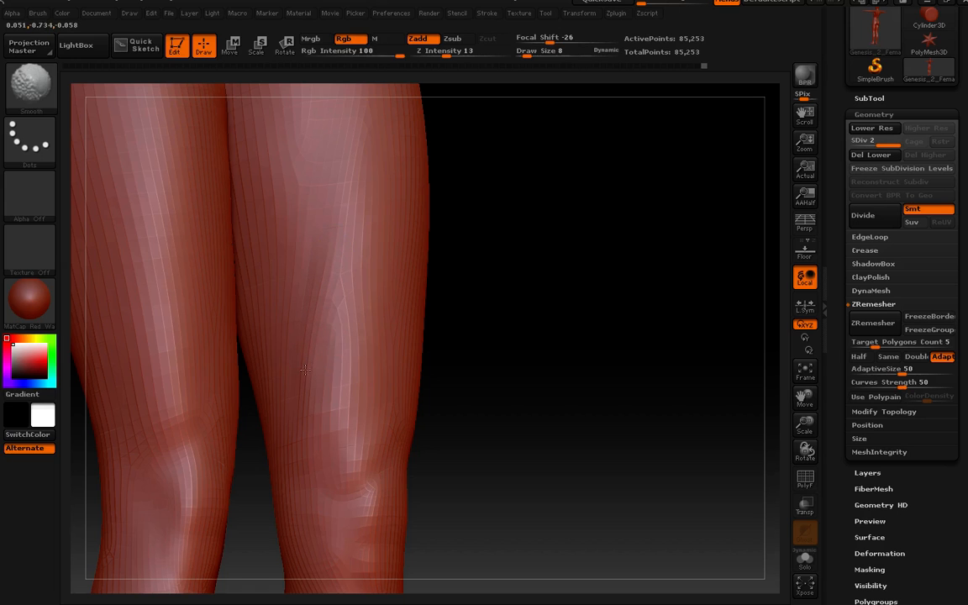
shift+drag(305, 369, 311, 379)
- Refine the inner thigh muscle above the knee with the Standard brush at draw size 9 and Z Intensity 12
right_drag(353, 323, 341, 341)
mouse_move(322, 375)
mouse_down()
mouse_move(337, 309)
mouse_move(326, 367)
mouse_up()
right_drag(326, 367, 326, 315)
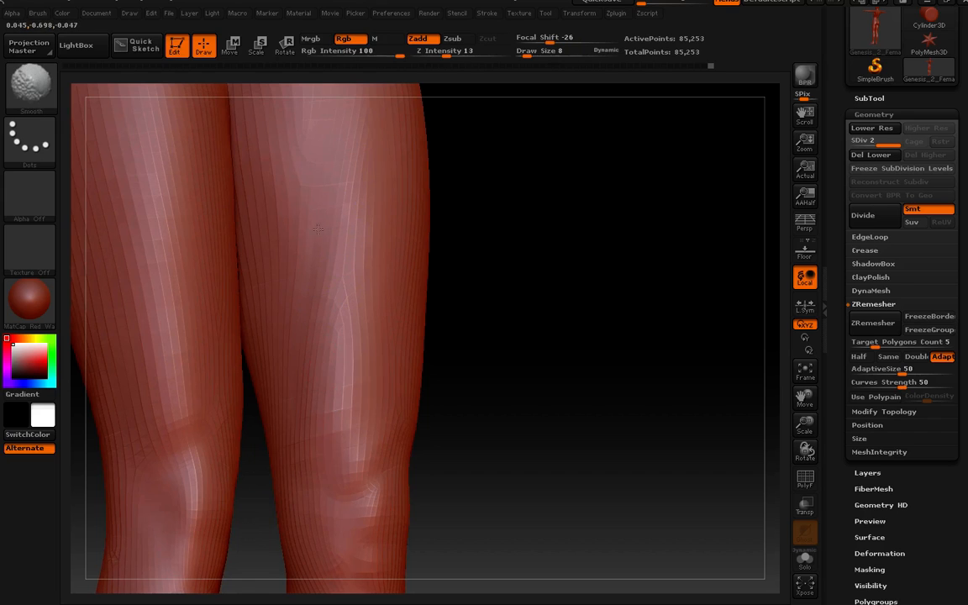
mouse_move(318, 228)
right_down()
mouse_move(334, 198)
mouse_move(324, 324)
mouse_move(281, 256)
right_up()
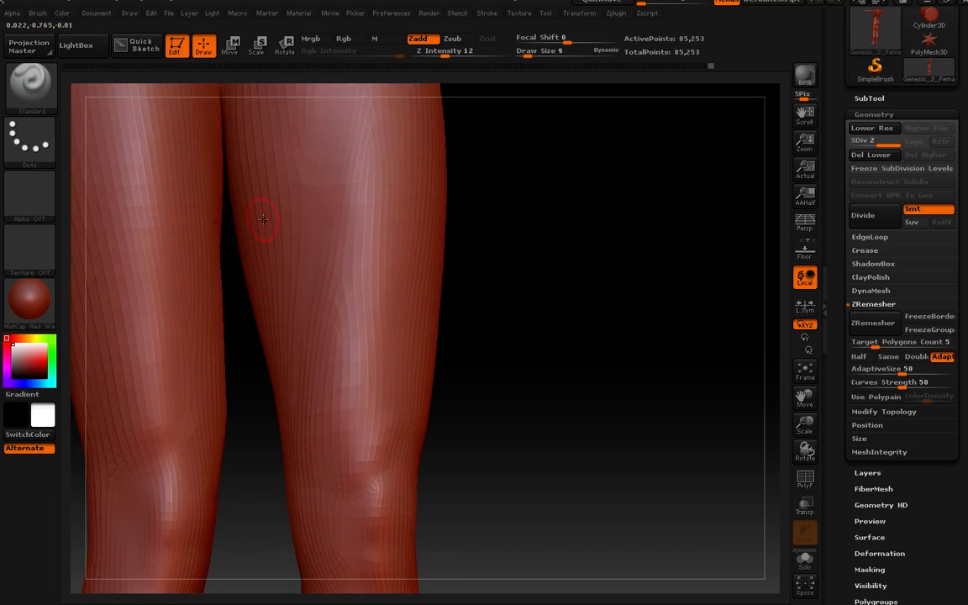
right_drag(284, 271, 302, 248)
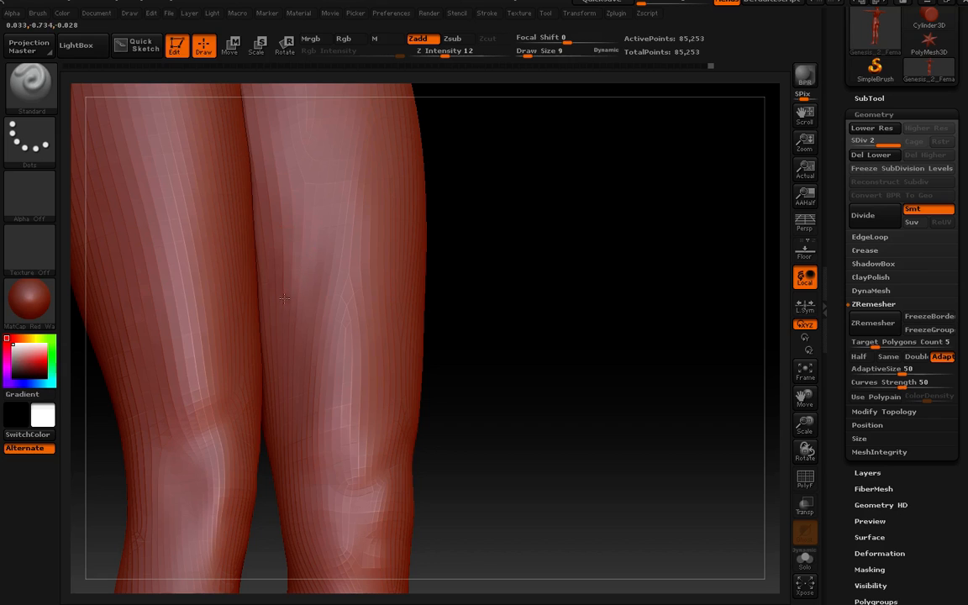
right_drag(305, 353, 295, 342)
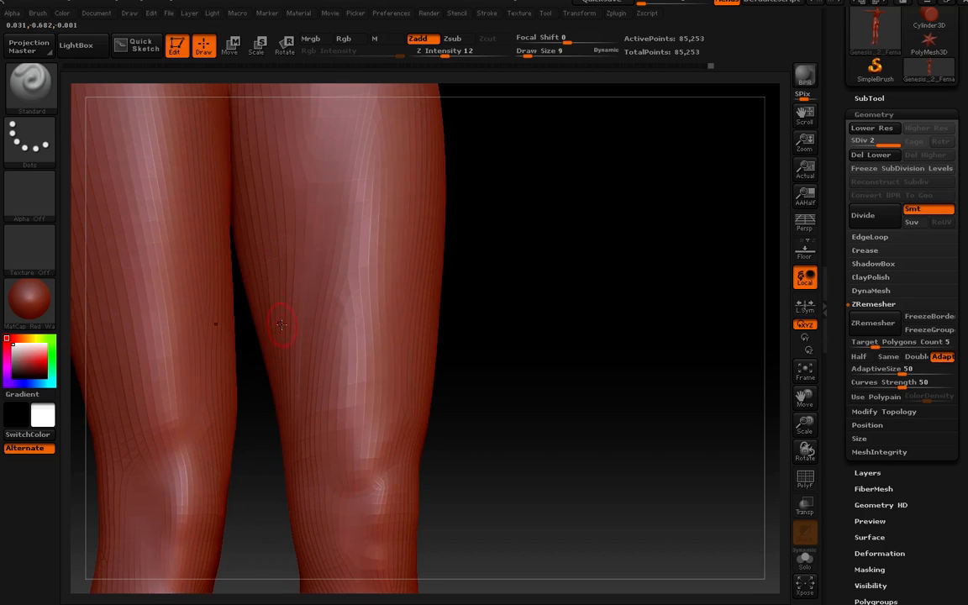
- Smooth the inner and outer sides of the leg around the knee with the Smooth brush at draw size 9
mouse_move(278, 237)
right_down()
mouse_move(367, 193)
mouse_move(305, 353)
mouse_move(275, 331)
mouse_move(479, 302)
right_up()
key(shift)
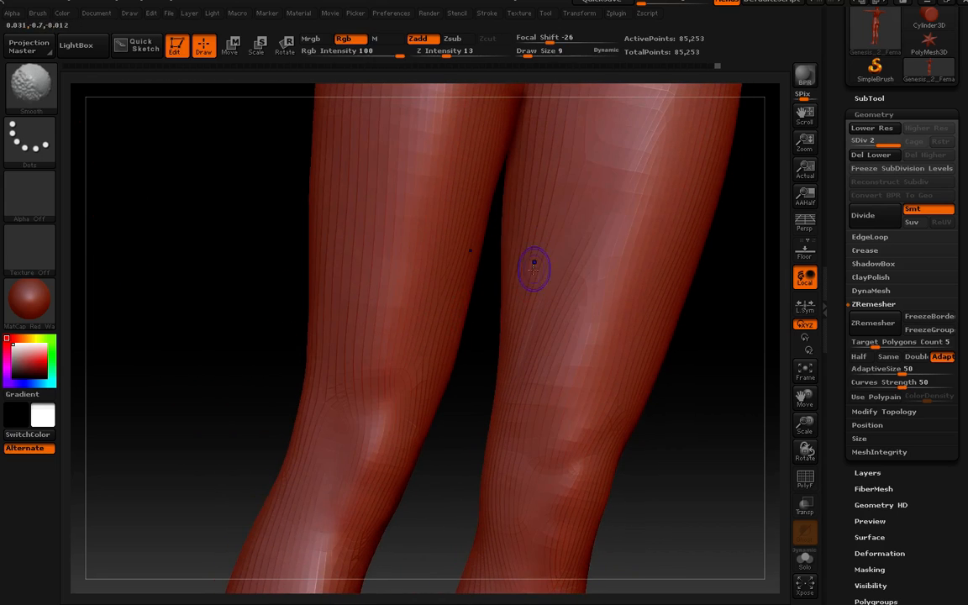
mouse_move(515, 234)
right_down()
mouse_move(583, 254)
mouse_move(562, 301)
mouse_move(551, 296)
mouse_move(597, 351)
right_up()
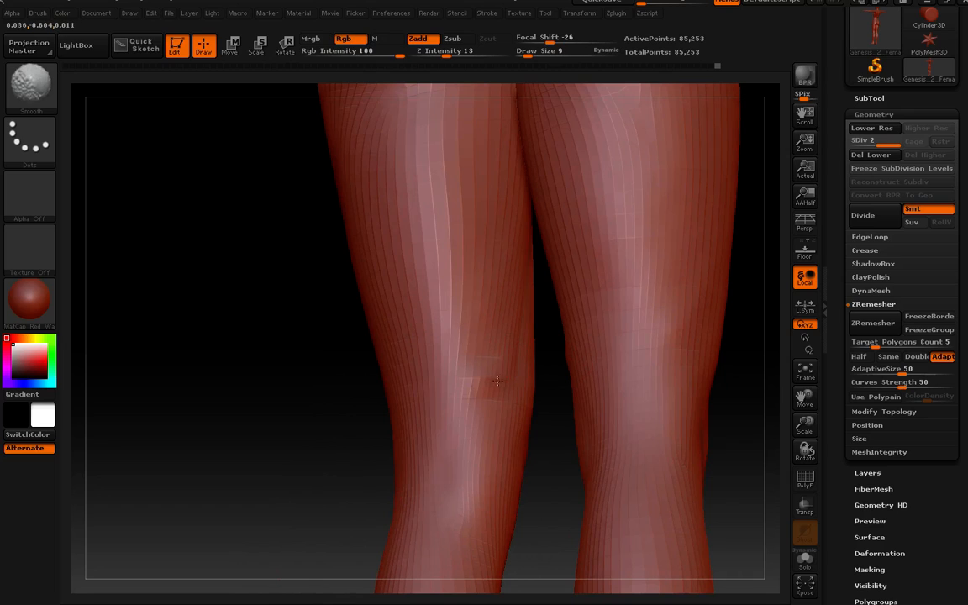
shift+drag(517, 363, 470, 382)
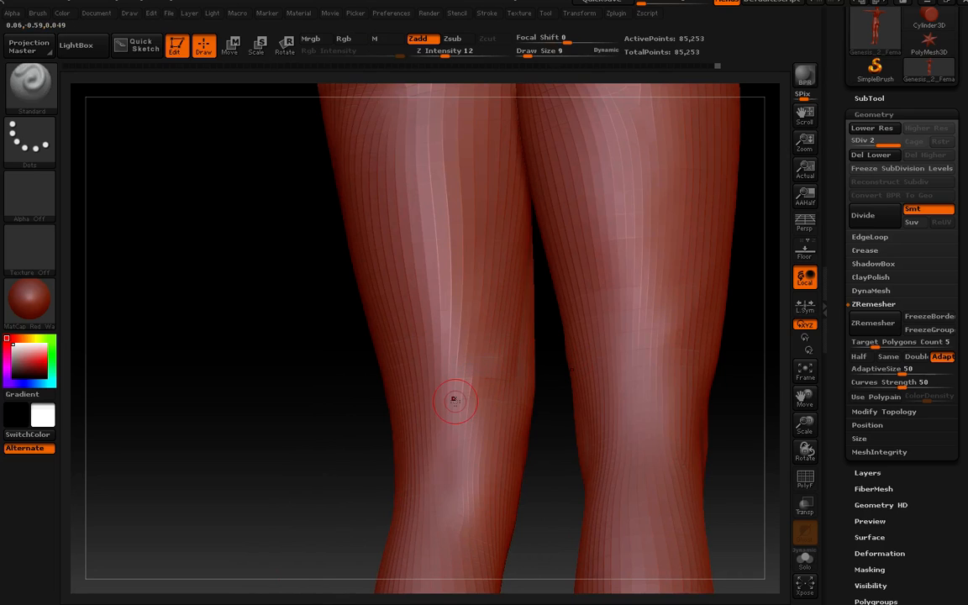
mouse_move(557, 356)
right_down()
mouse_move(462, 378)
mouse_move(516, 367)
mouse_move(557, 374)
mouse_move(577, 363)
mouse_move(557, 411)
mouse_move(456, 365)
mouse_move(460, 320)
mouse_move(432, 243)
mouse_move(475, 229)
mouse_move(451, 275)
mouse_move(406, 264)
mouse_move(438, 276)
mouse_move(448, 299)
mouse_move(438, 273)
right_up()
key(shift)
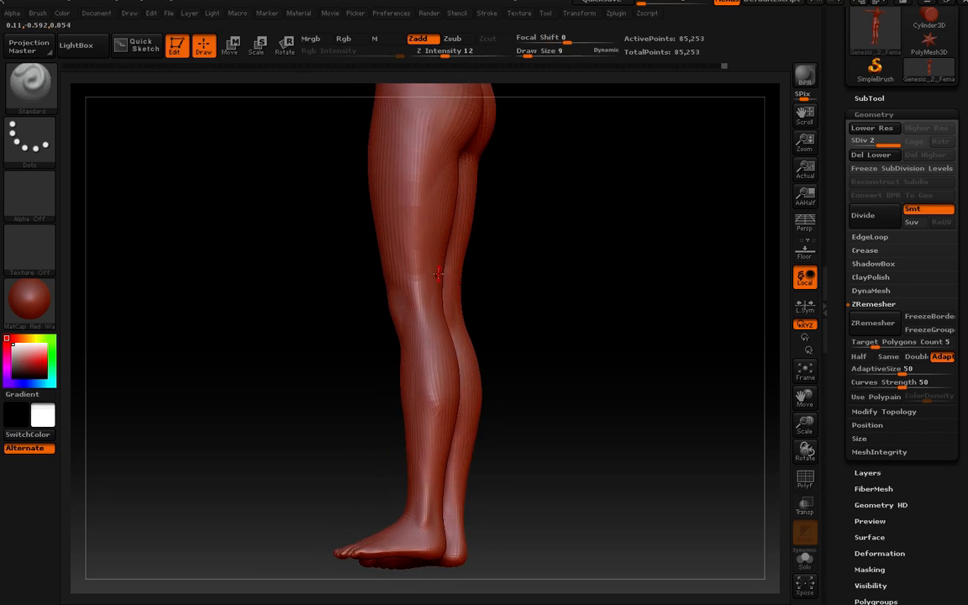
key(shift)
key(shift)
- Shape the side of the rib cage beside and below the breast with the Standard brush at draw size 10, and smooth it
right_drag(457, 368, 488, 383)
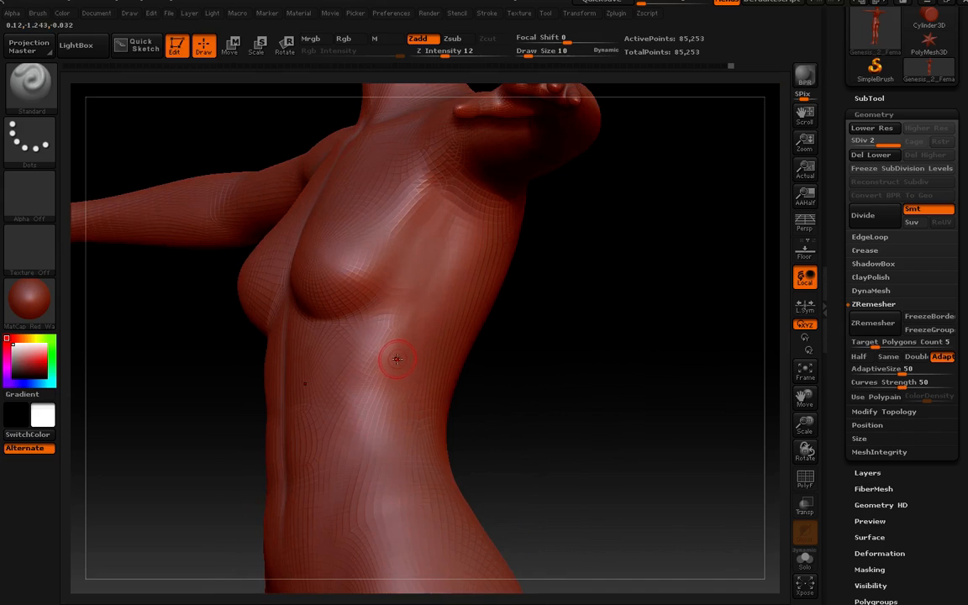
right_drag(358, 354, 351, 383)
key(shift)
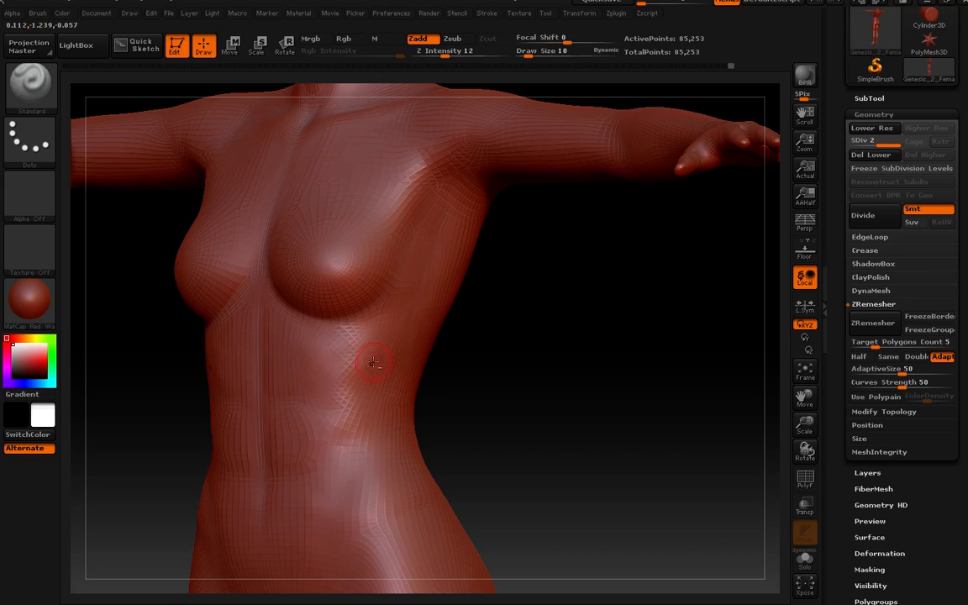
right_drag(380, 376, 351, 362)
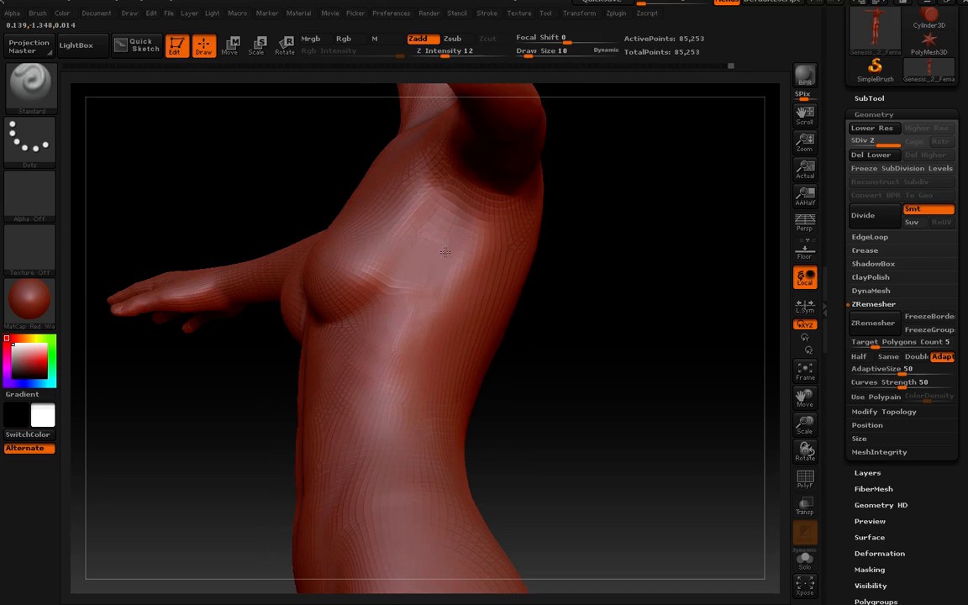
key(shift)
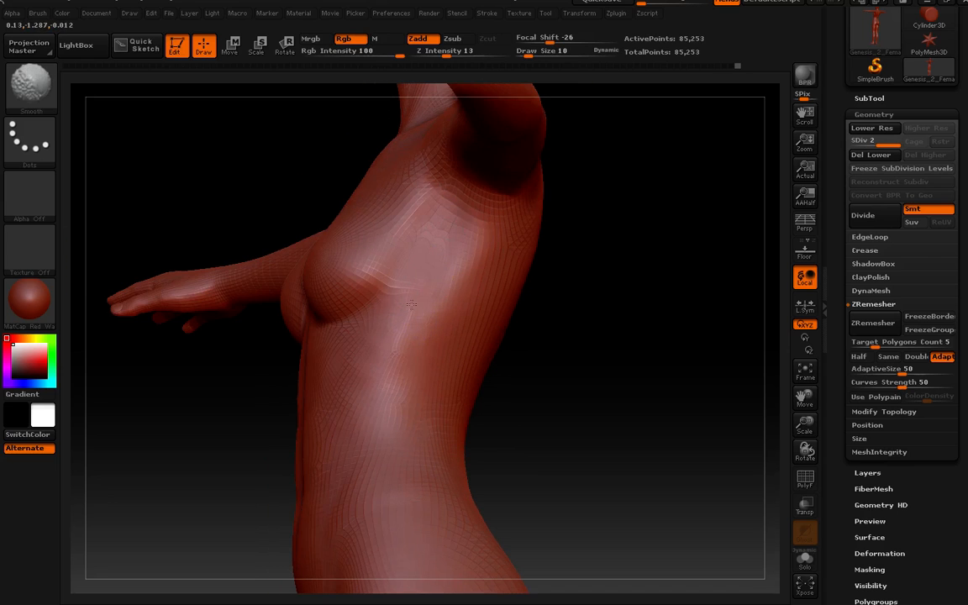
mouse_move(411, 302)
mouse_down()
mouse_move(395, 311)
mouse_move(417, 318)
mouse_move(408, 348)
mouse_move(385, 316)
mouse_move(485, 286)
mouse_move(524, 335)
mouse_move(497, 324)
mouse_move(498, 336)
mouse_move(496, 286)
mouse_up()
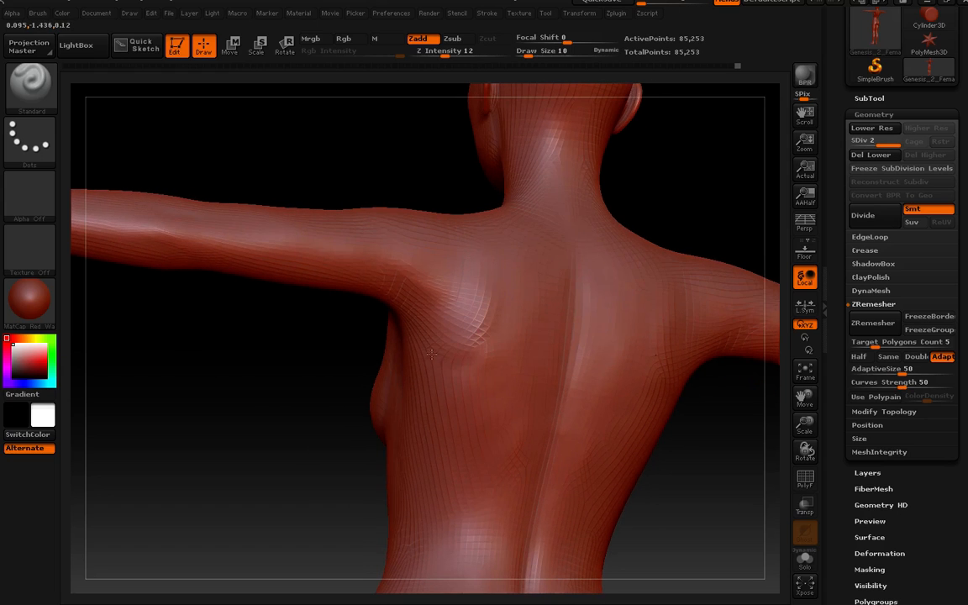
- Sculpt the lower edge of the shoulder blade behind the armpit with the Standard brush at draw size 10 and Z Intensity 12
drag(482, 264, 534, 314)
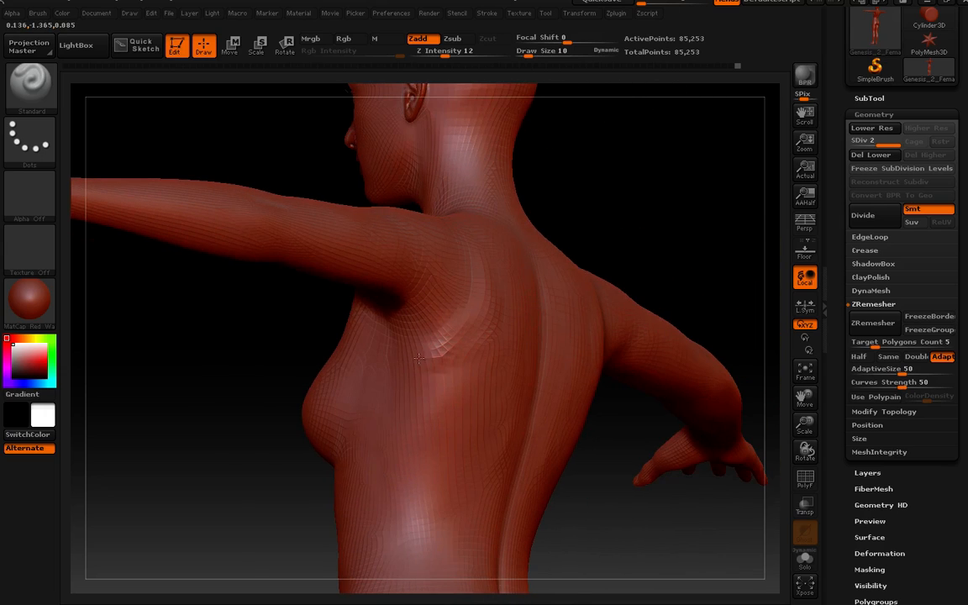
key(shift)
drag(480, 351, 484, 299)
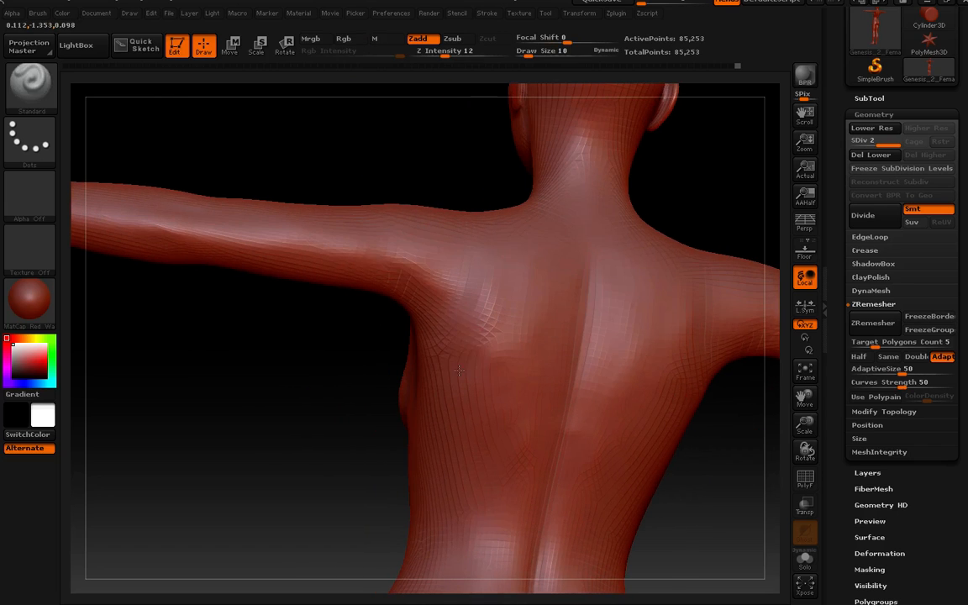
mouse_move(473, 340)
right_down()
mouse_move(446, 340)
mouse_move(498, 337)
mouse_move(624, 390)
mouse_move(493, 352)
mouse_move(472, 298)
mouse_move(481, 334)
right_up()
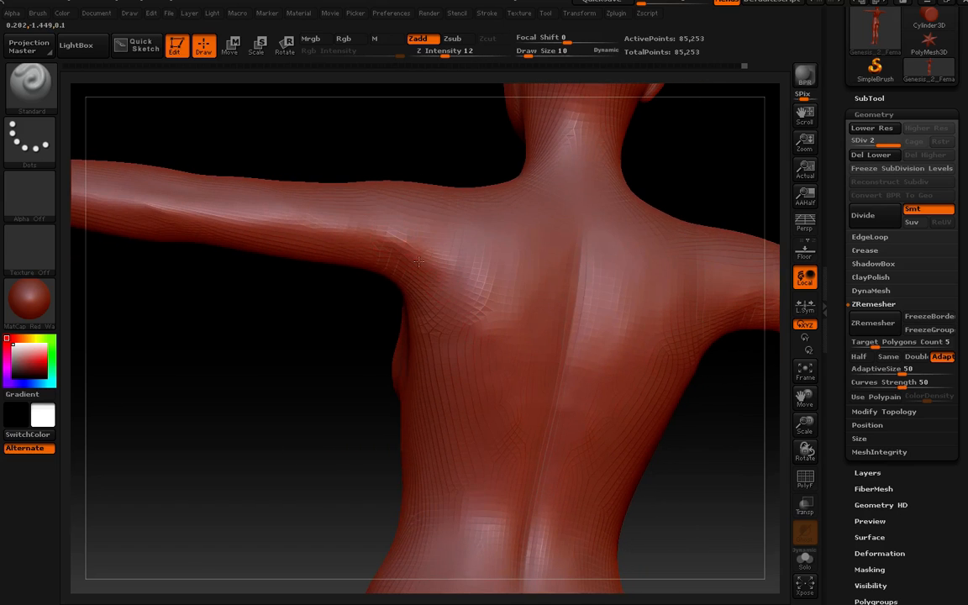
- Shape the back of the shoulder where it meets the upper arm at draw size 10, and smooth the transition
right_drag(436, 220, 442, 239)
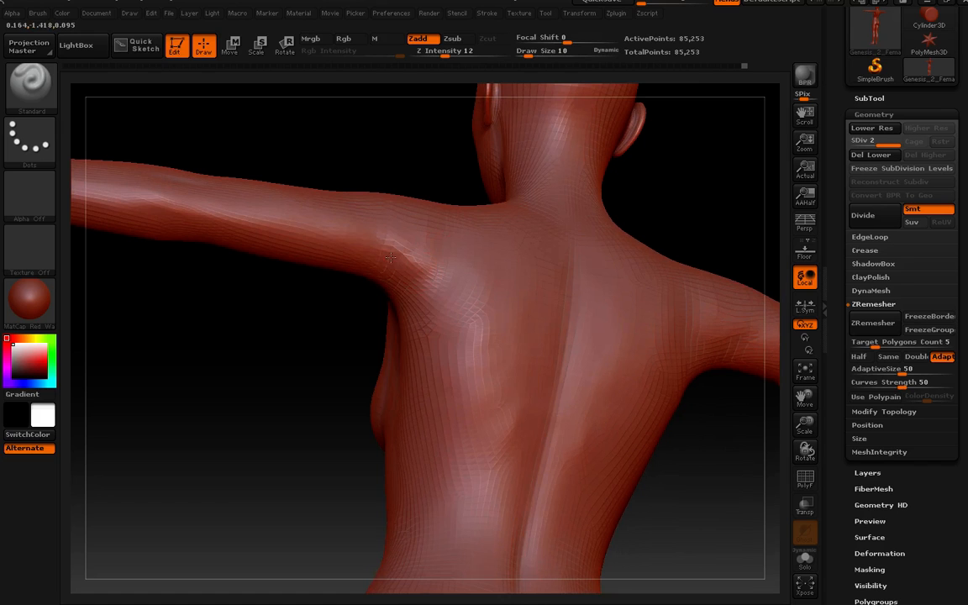
mouse_move(440, 283)
right_down()
mouse_move(411, 317)
mouse_move(426, 283)
mouse_move(438, 289)
mouse_move(427, 270)
right_up()
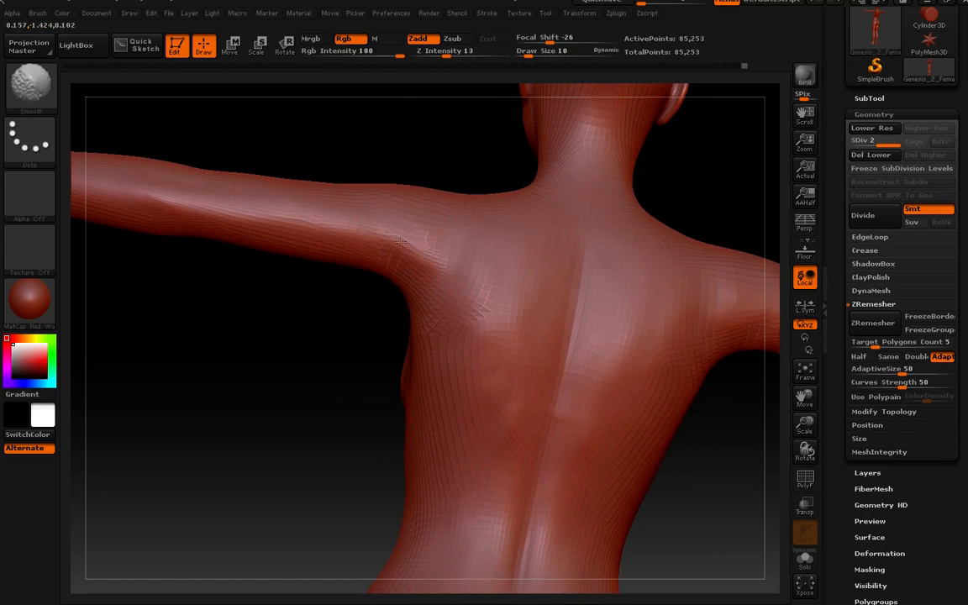
right_drag(444, 269, 444, 338)
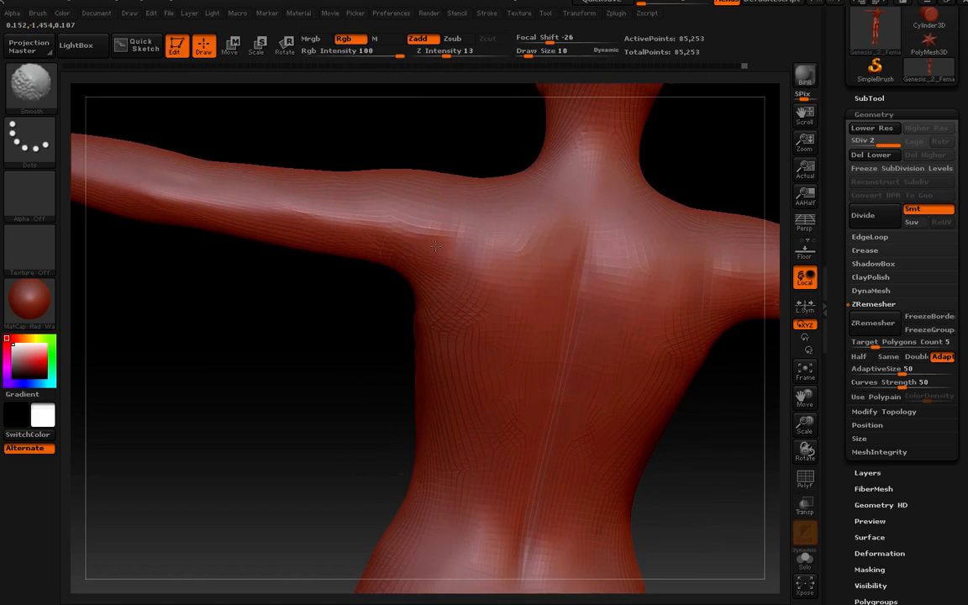
right_drag(450, 216, 446, 154)
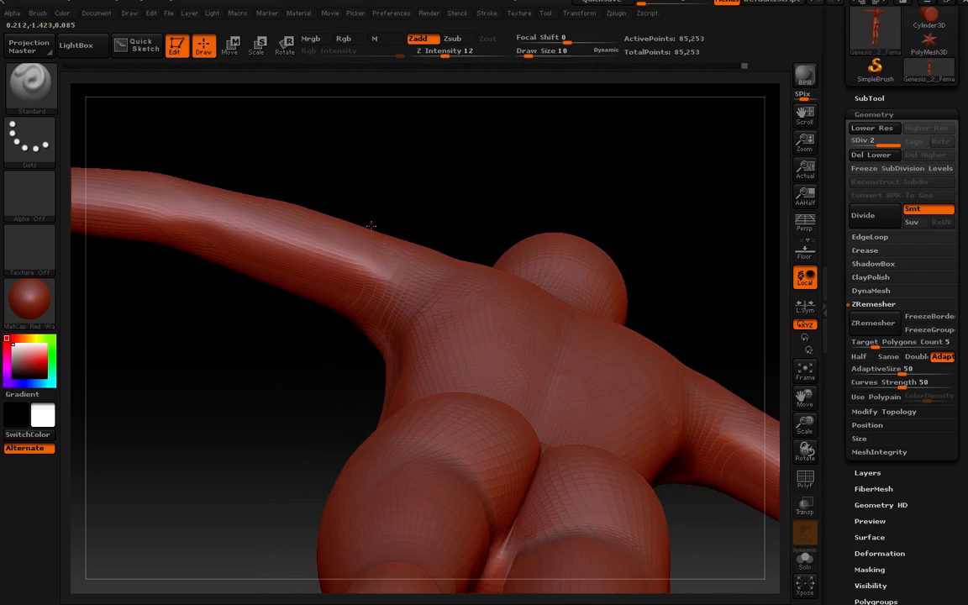
right_drag(361, 230, 356, 276)
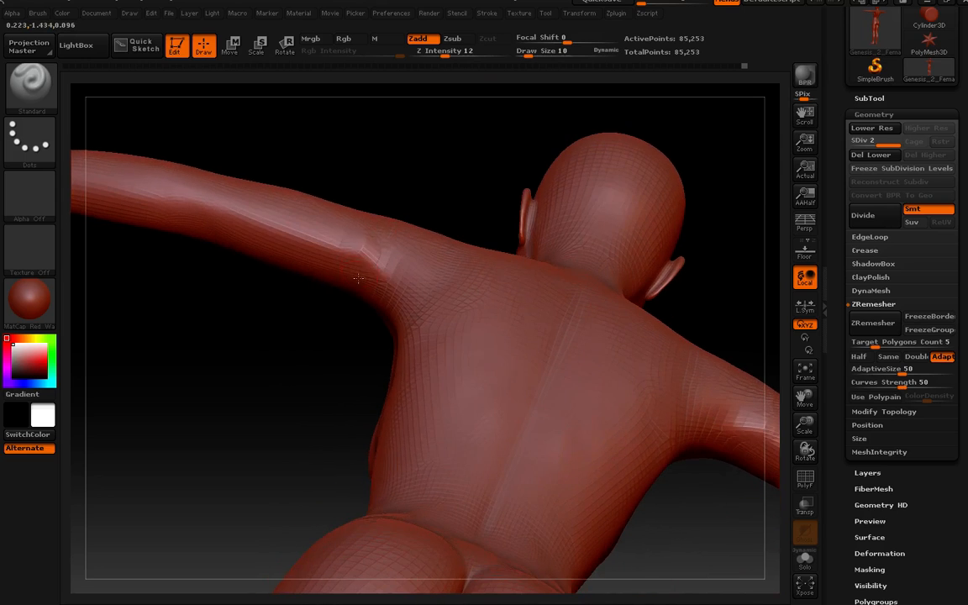
shift+drag(325, 225, 359, 243)
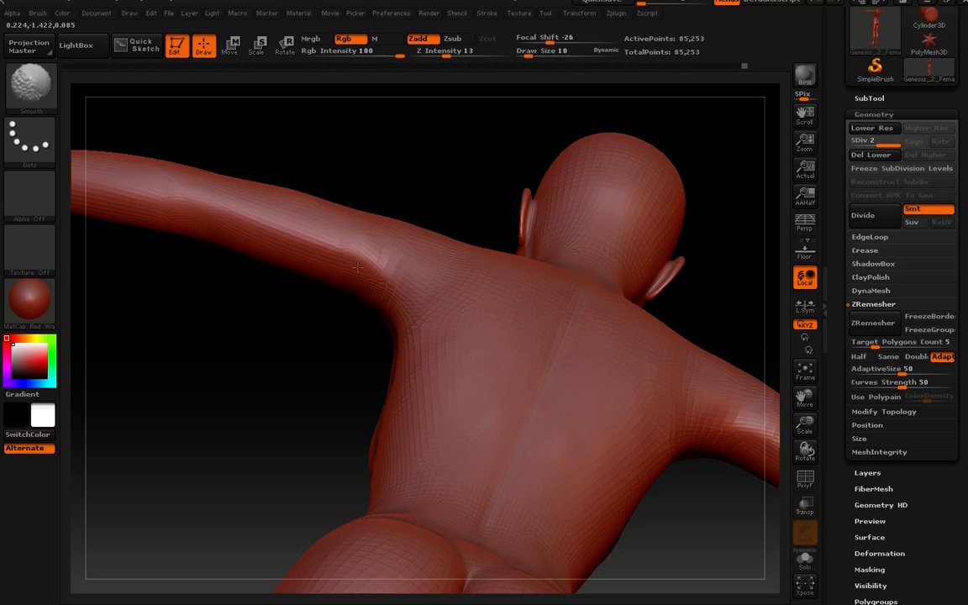
- Reshape the forearm outline near the elbow with the Move Topological brush at draw size 18 and Z Intensity 51
mouse_move(354, 253)
right_down()
mouse_move(333, 406)
mouse_move(495, 387)
mouse_move(520, 337)
mouse_move(467, 345)
mouse_move(525, 432)
mouse_move(398, 307)
mouse_move(568, 308)
mouse_move(510, 330)
mouse_move(504, 281)
right_up()
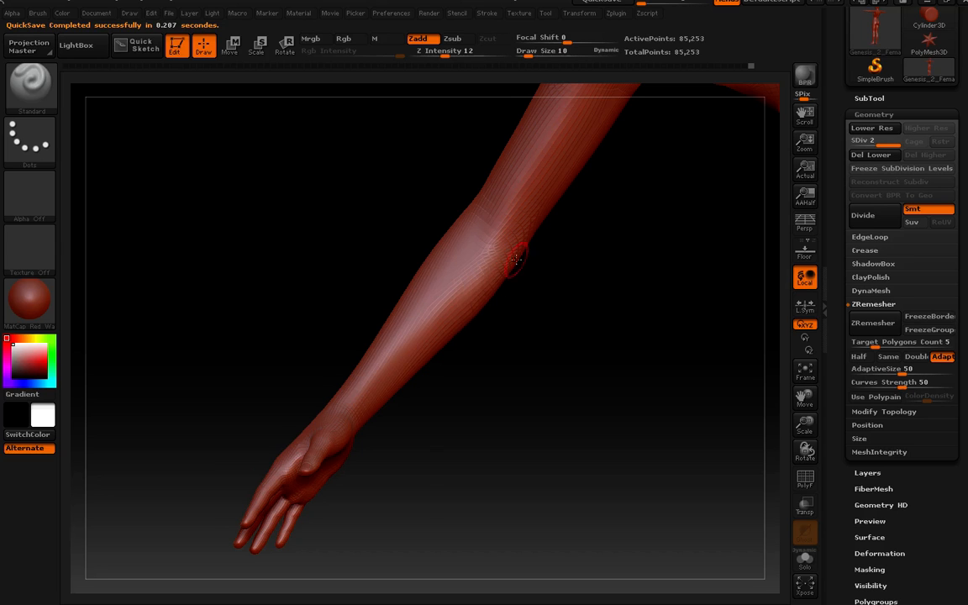
right_drag(514, 260, 488, 253)
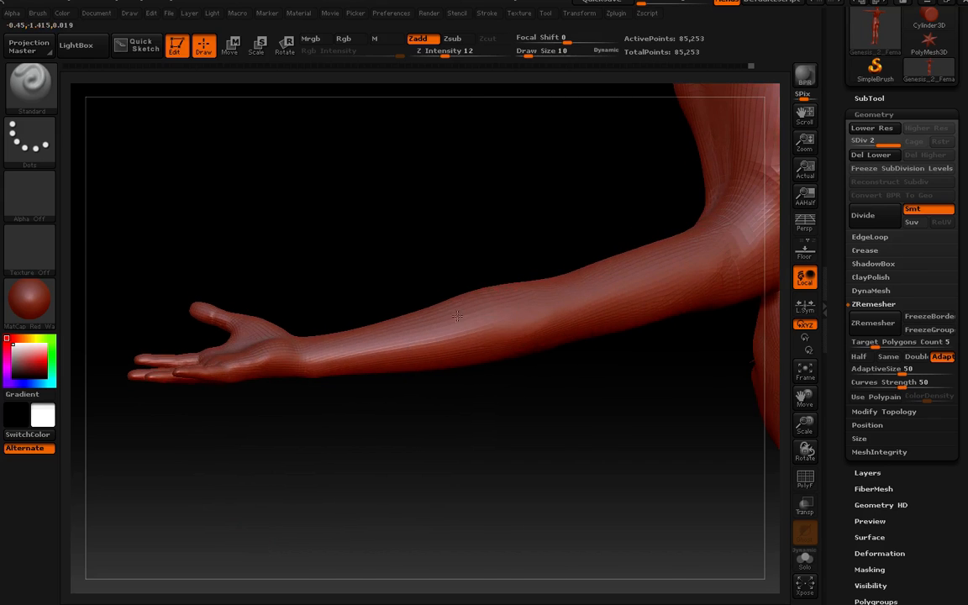
right_drag(454, 304, 539, 314)
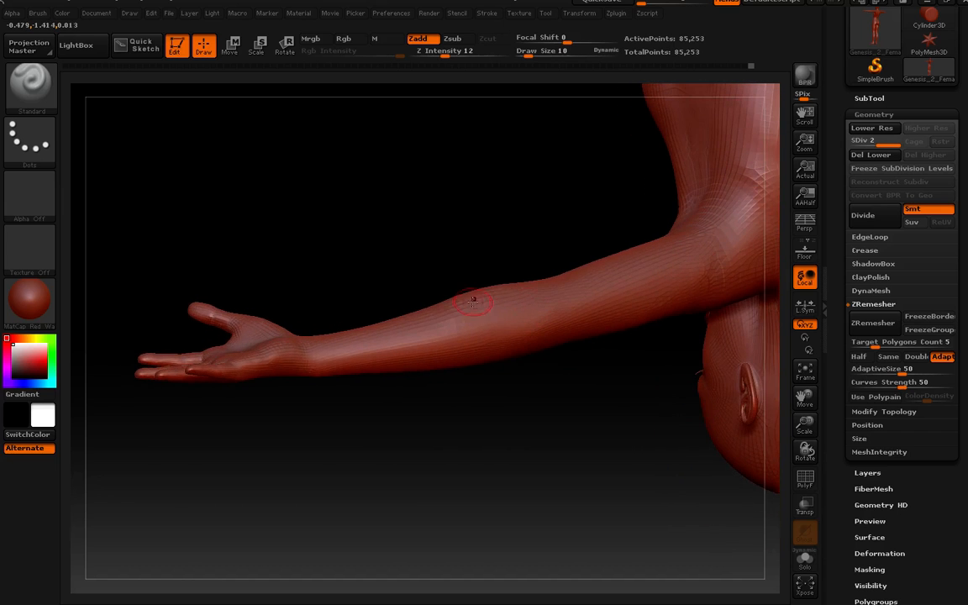
mouse_move(471, 330)
right_down()
mouse_move(503, 283)
mouse_move(568, 384)
mouse_move(624, 311)
mouse_move(544, 421)
mouse_move(522, 262)
mouse_move(492, 353)
right_up()
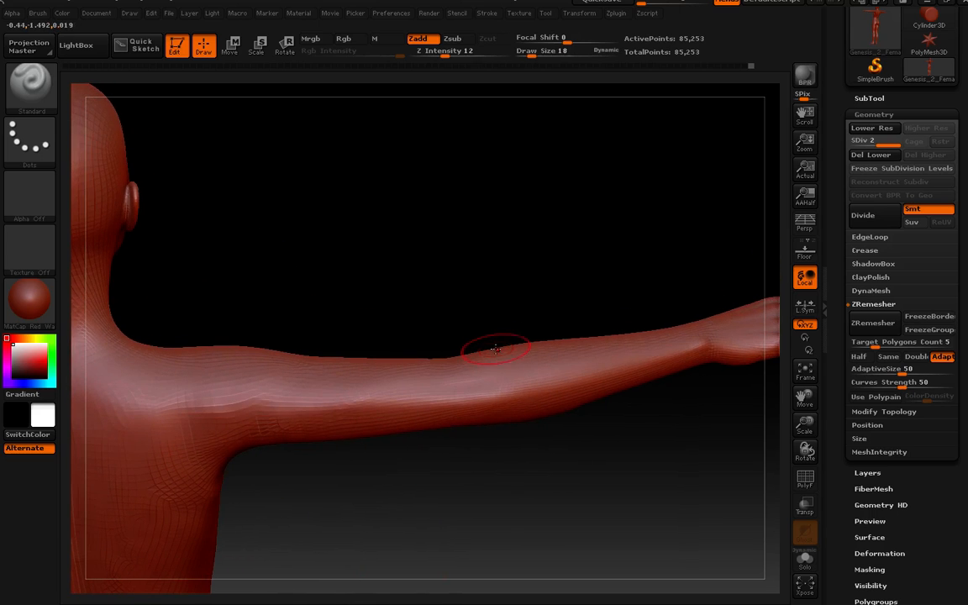
click(30, 82)
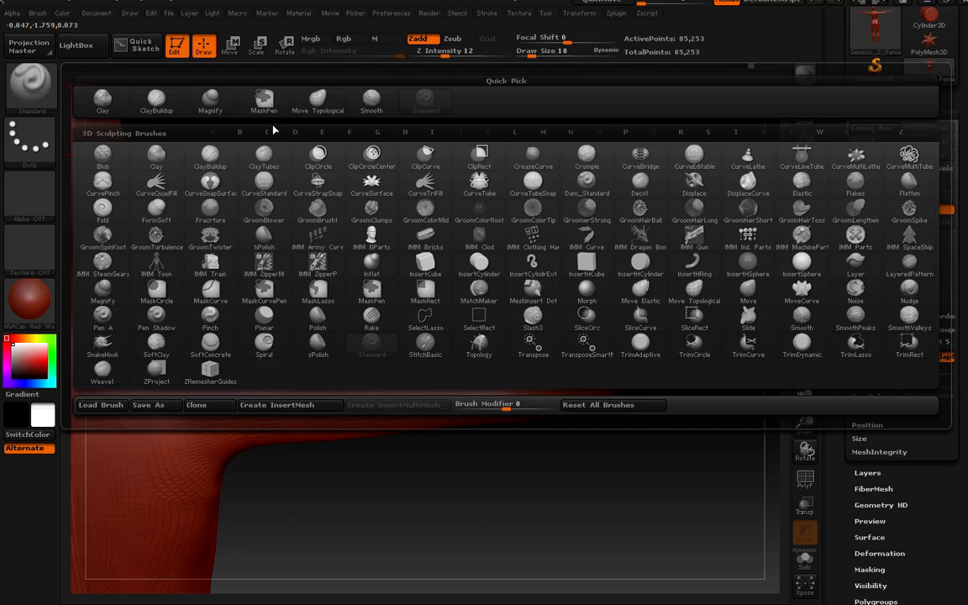
click(324, 105)
mouse_move(479, 341)
right_down()
mouse_move(475, 432)
mouse_move(490, 339)
mouse_move(512, 386)
mouse_move(532, 335)
mouse_move(510, 349)
mouse_move(522, 333)
mouse_move(541, 326)
mouse_move(558, 336)
right_up()
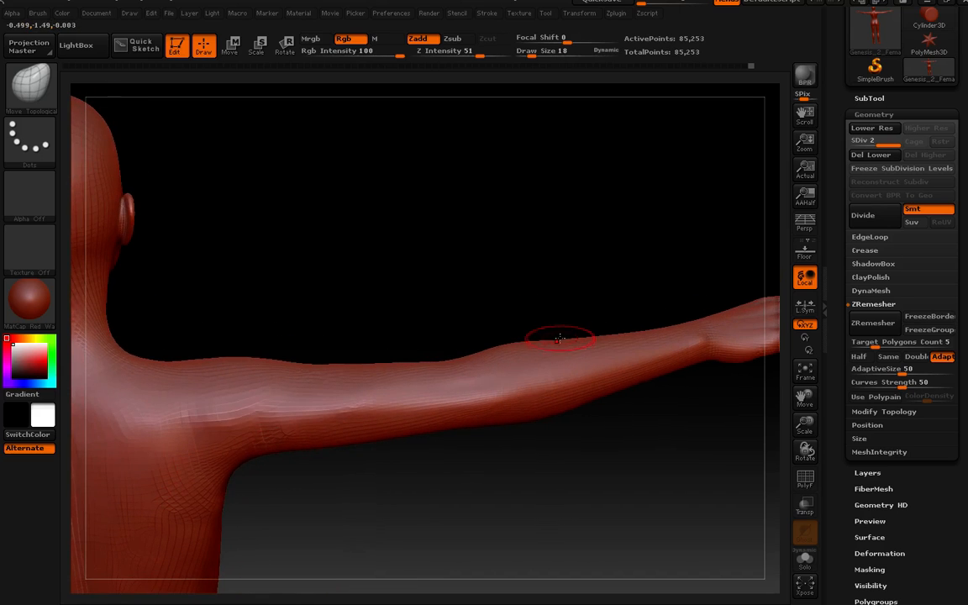
right_drag(559, 336, 554, 405)
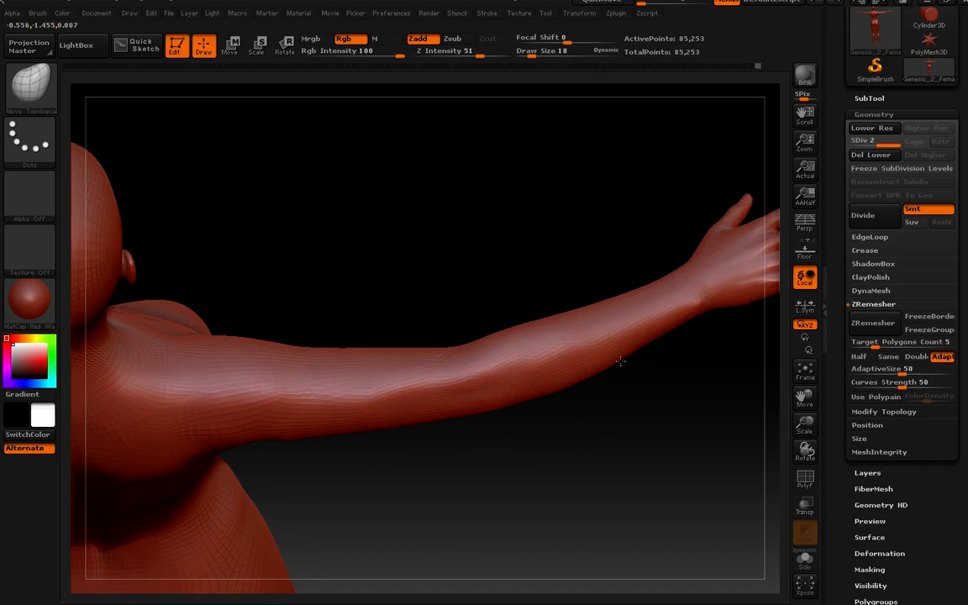
right_drag(621, 361, 459, 376)
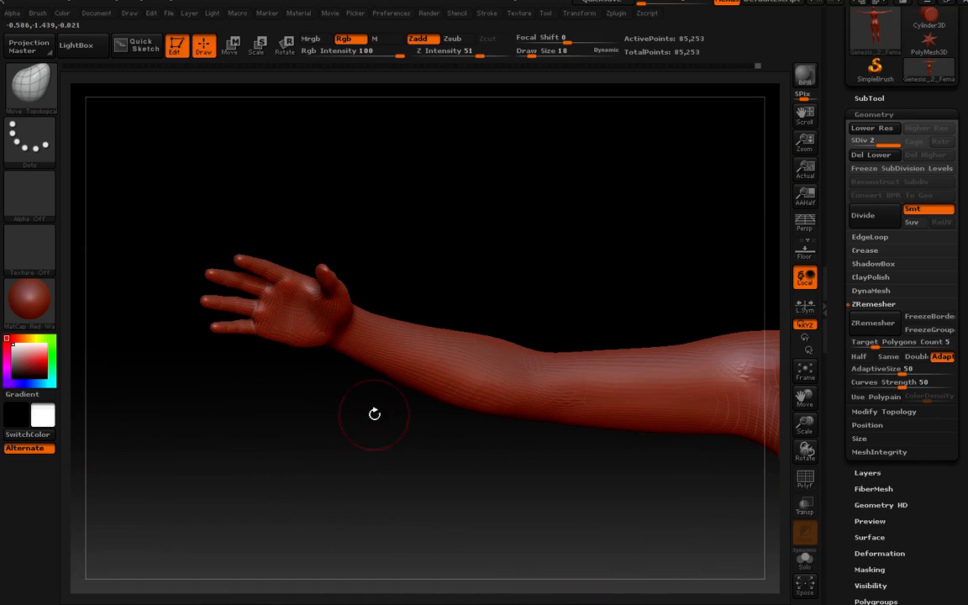
- Smooth the forearm between the elbow and the wrist at draw size 18
mouse_move(374, 413)
right_down()
mouse_move(540, 451)
mouse_move(539, 295)
mouse_move(538, 363)
right_up()
key(shift)
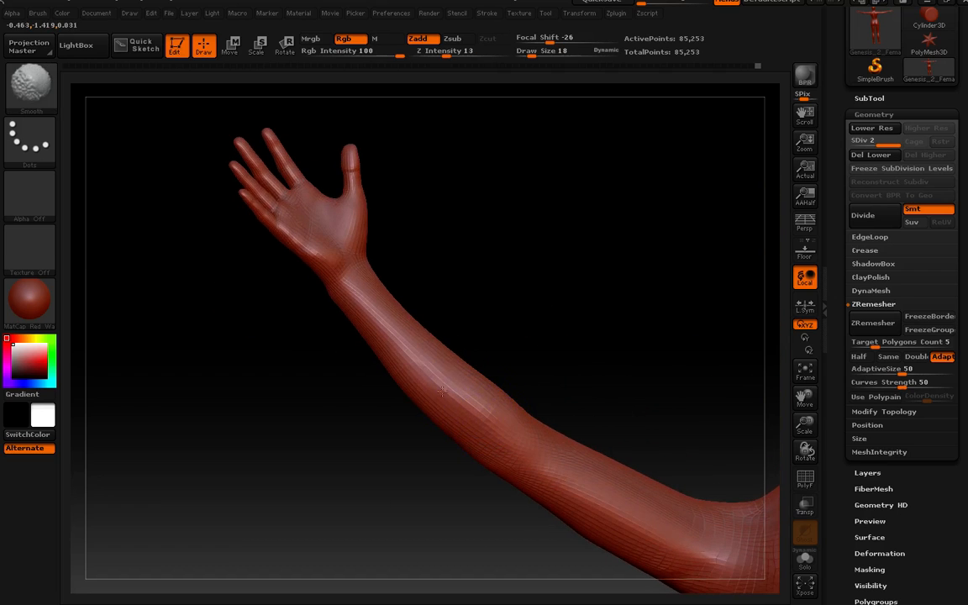
right_drag(441, 390, 514, 351)
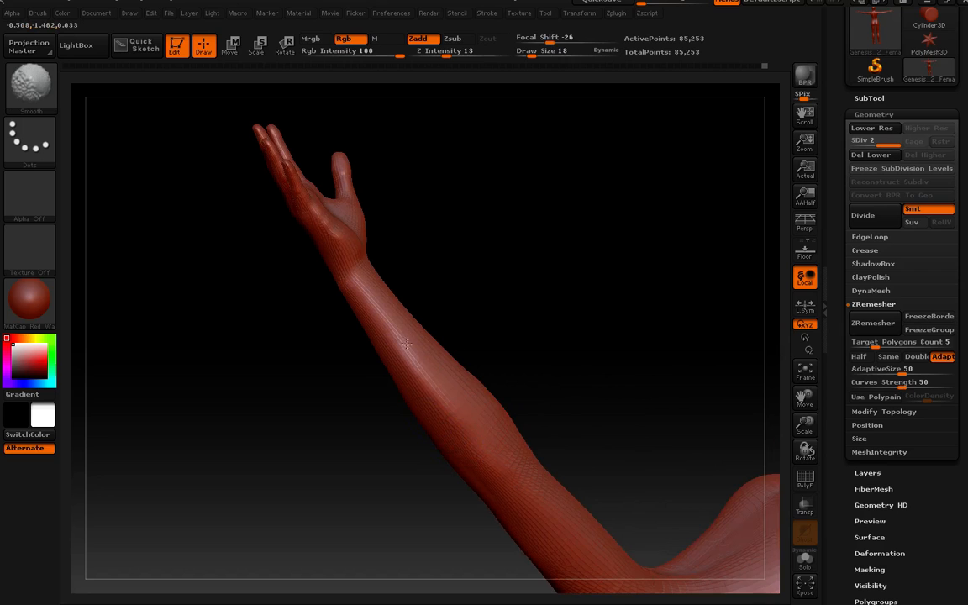
- Sculpt the forearm muscles near the elbow with the Standard brush at draw size 9 and Z Intensity 12
mouse_move(406, 343)
right_down()
mouse_move(473, 376)
mouse_move(503, 318)
mouse_move(493, 328)
right_up()
right_drag(491, 452, 516, 390)
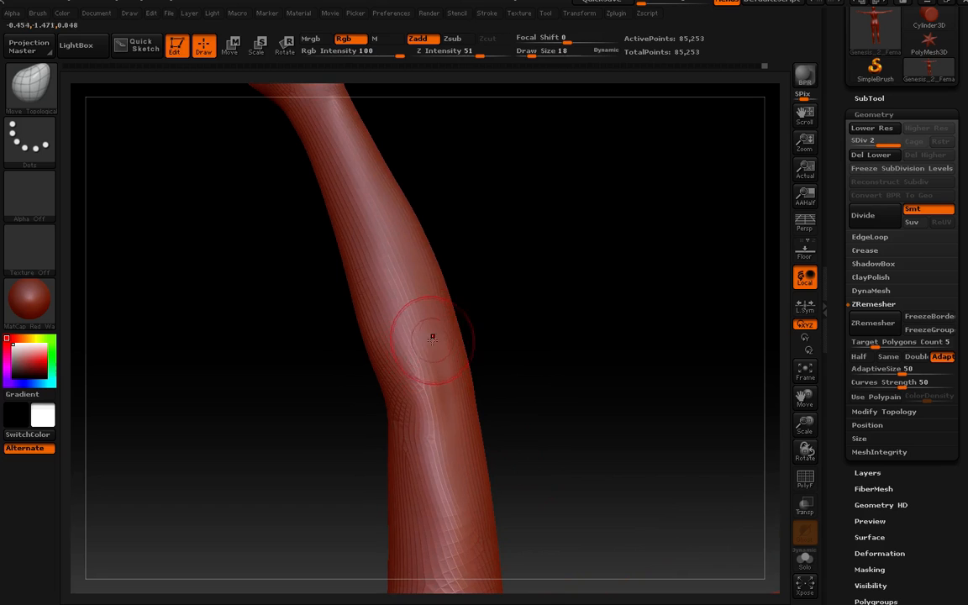
mouse_move(493, 310)
right_down()
mouse_move(501, 231)
mouse_move(514, 203)
mouse_move(530, 198)
mouse_move(502, 210)
right_up()
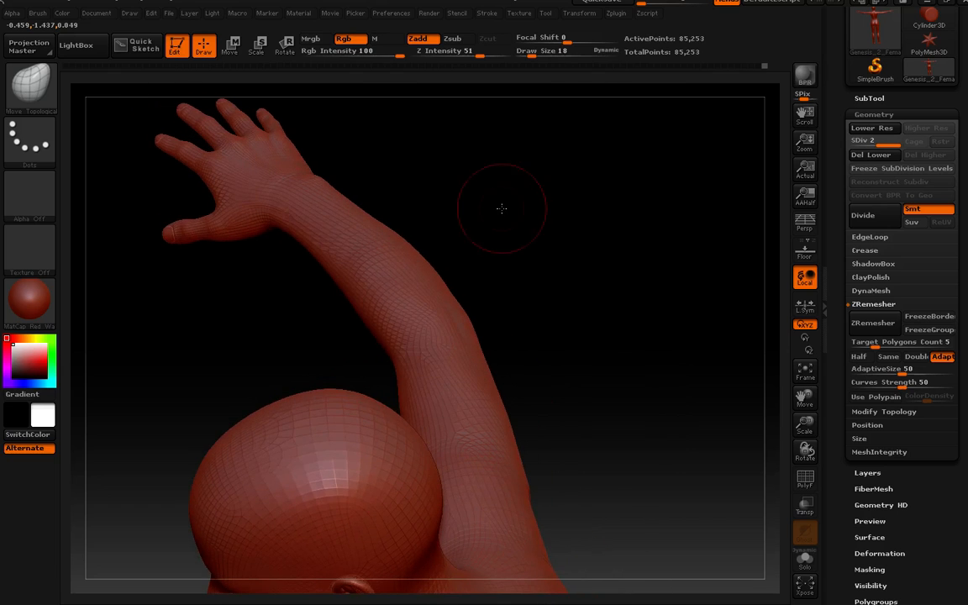
click(29, 101)
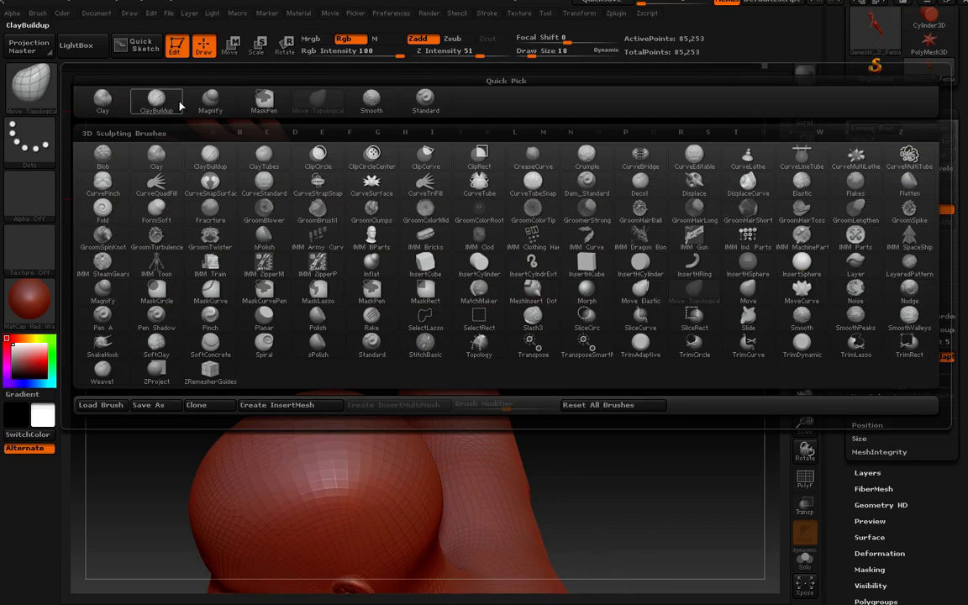
click(396, 96)
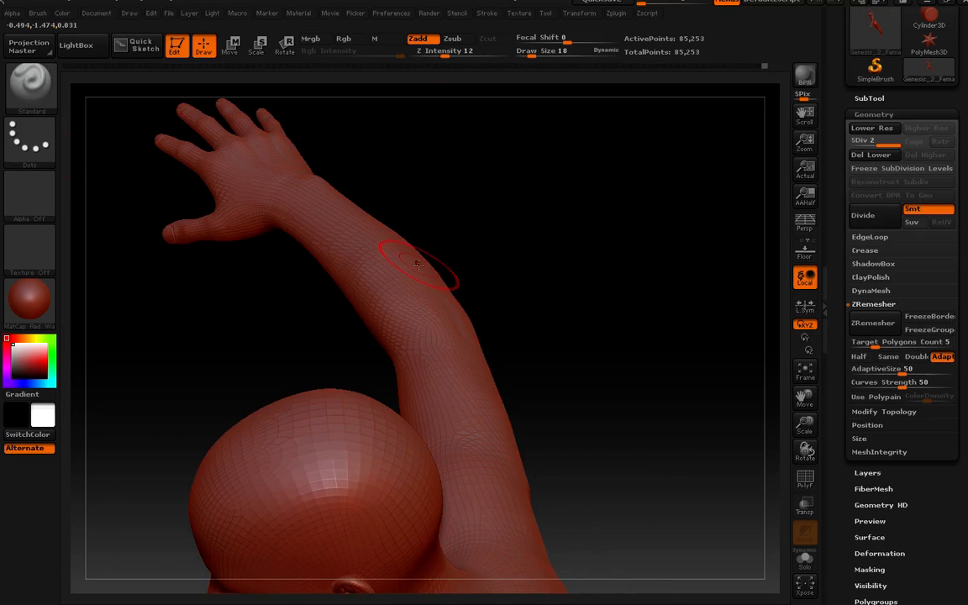
mouse_move(417, 263)
right_down()
mouse_move(421, 338)
mouse_move(429, 309)
right_up()
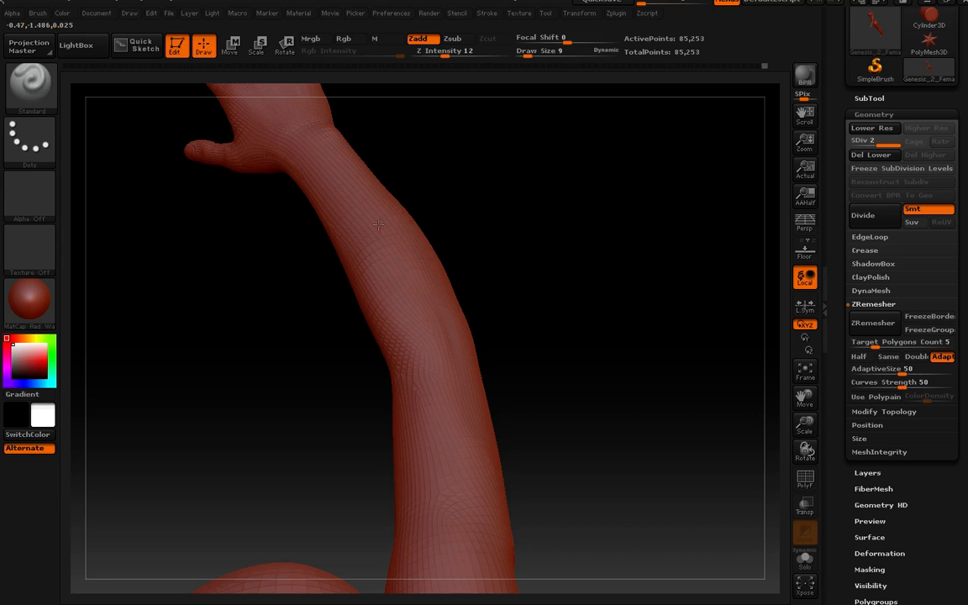
right_drag(378, 223, 406, 316)
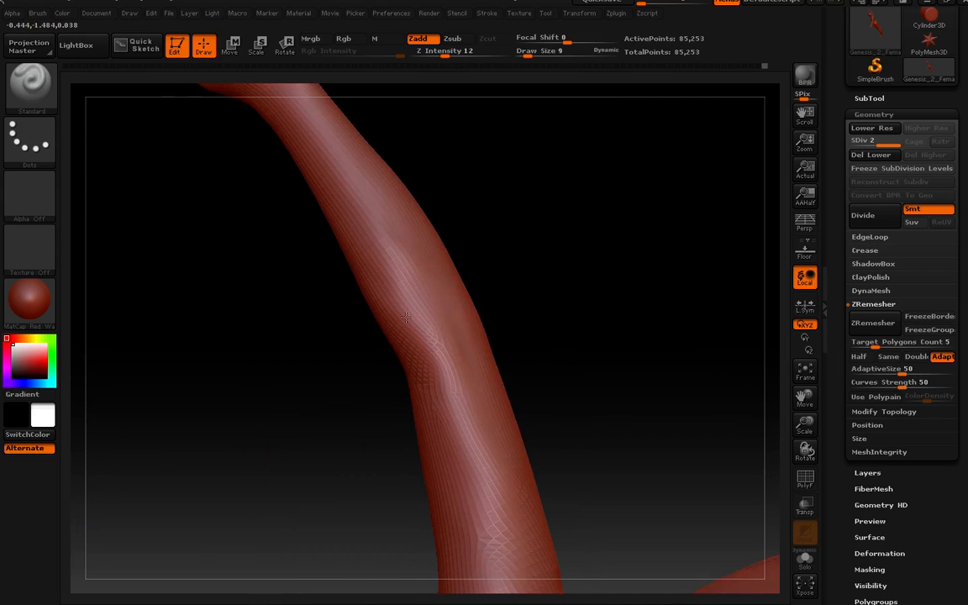
right_drag(409, 205, 427, 290)
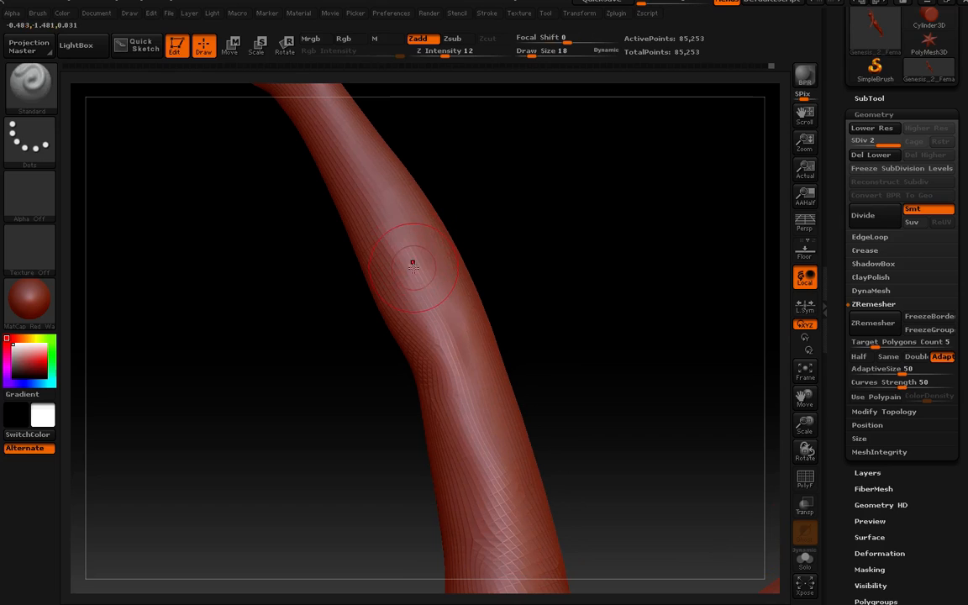
- Smooth the forearm surface near the elbow at draw size 18
key(shift)
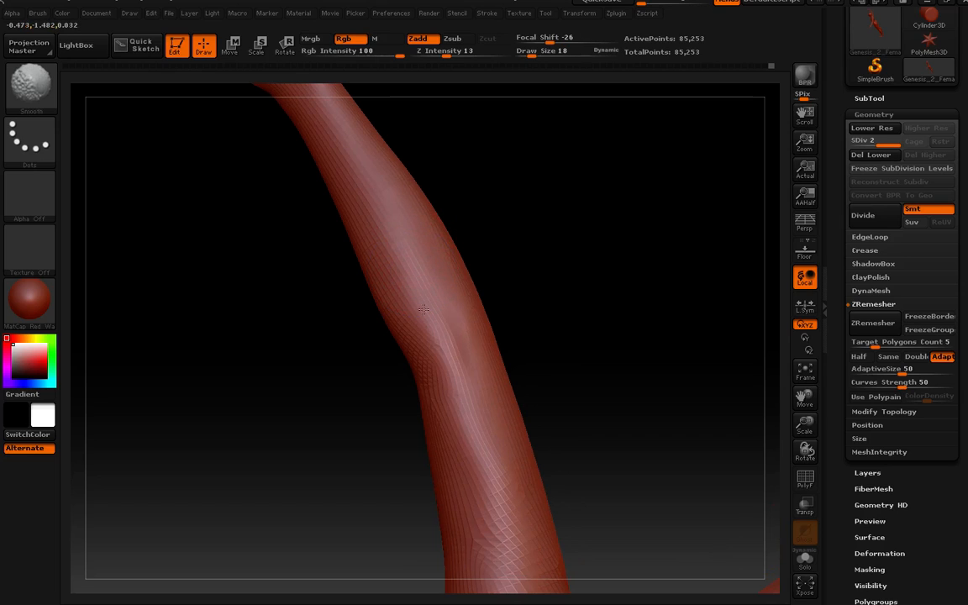
mouse_move(387, 224)
right_down()
mouse_move(456, 233)
mouse_move(483, 190)
mouse_move(519, 306)
mouse_move(574, 221)
mouse_move(550, 251)
right_up()
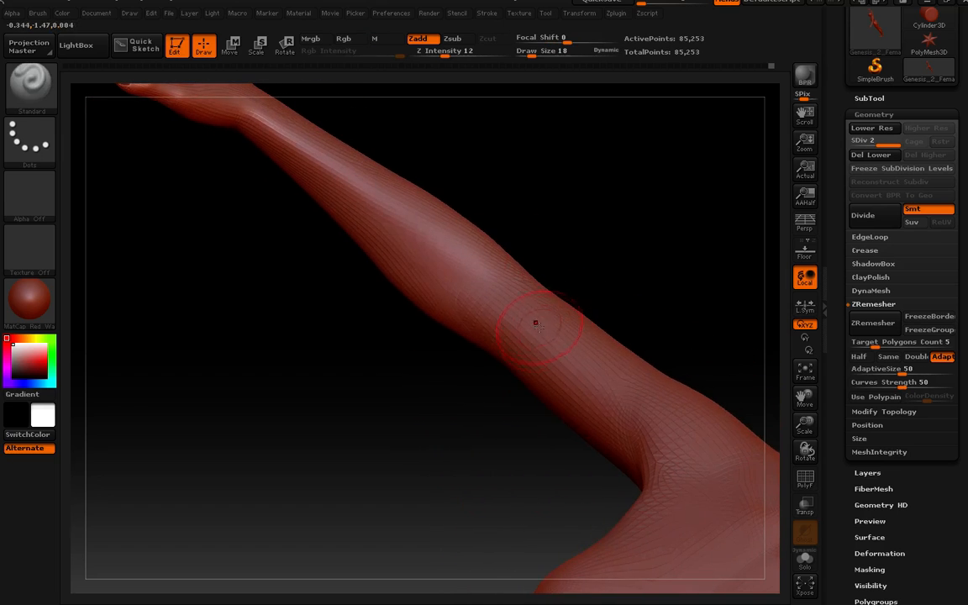
mouse_move(535, 323)
right_down()
mouse_move(552, 291)
mouse_move(530, 213)
right_up()
- Switch to the Move Topological brush and mask the front of the torso from beneath the breasts to the waist at draw size 18
key(shift)
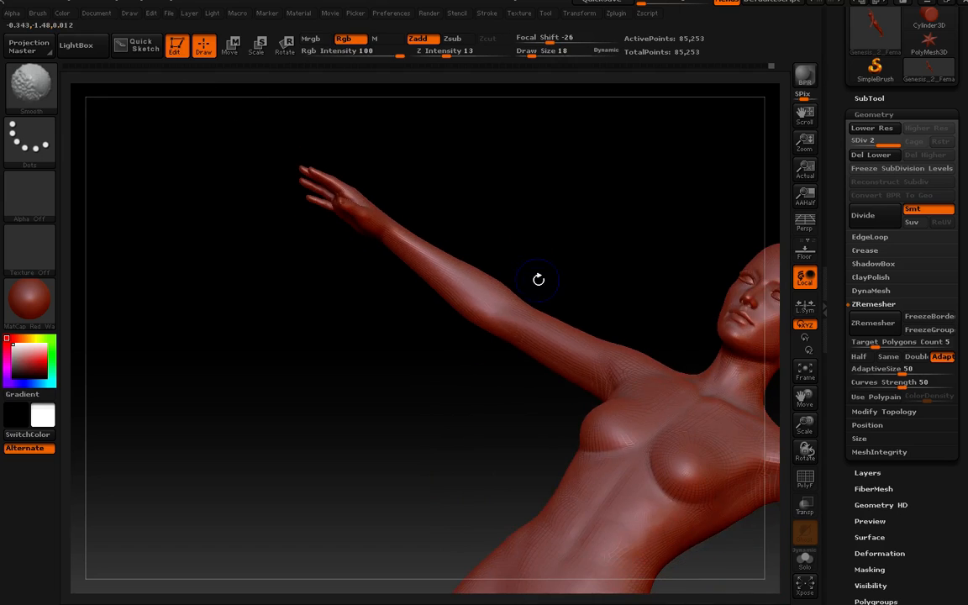
mouse_move(538, 280)
shift+right_down()
mouse_move(283, 249)
mouse_move(504, 336)
mouse_move(498, 367)
shift+right_up()
ctrl+right_drag(499, 323, 507, 387)
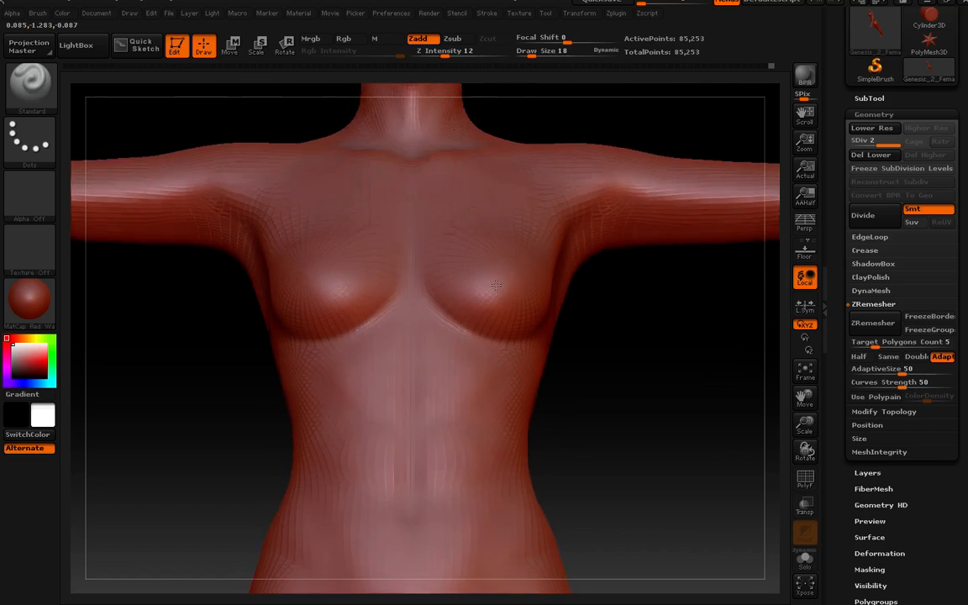
ctrl+right_drag(496, 286, 454, 244)
click(30, 81)
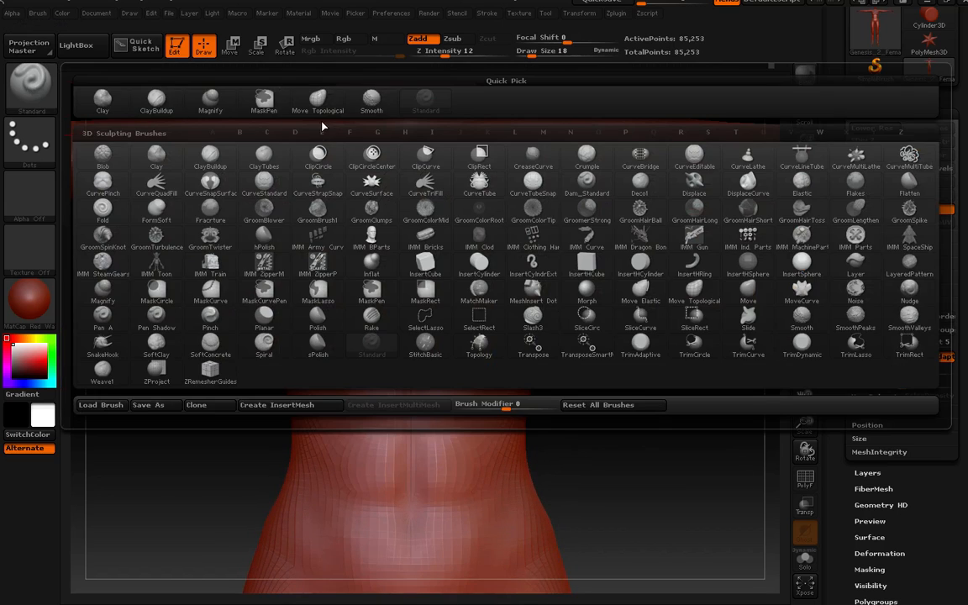
click(317, 98)
mouse_move(324, 113)
right_down()
mouse_move(488, 188)
mouse_move(445, 361)
right_up()
key(ctrl)
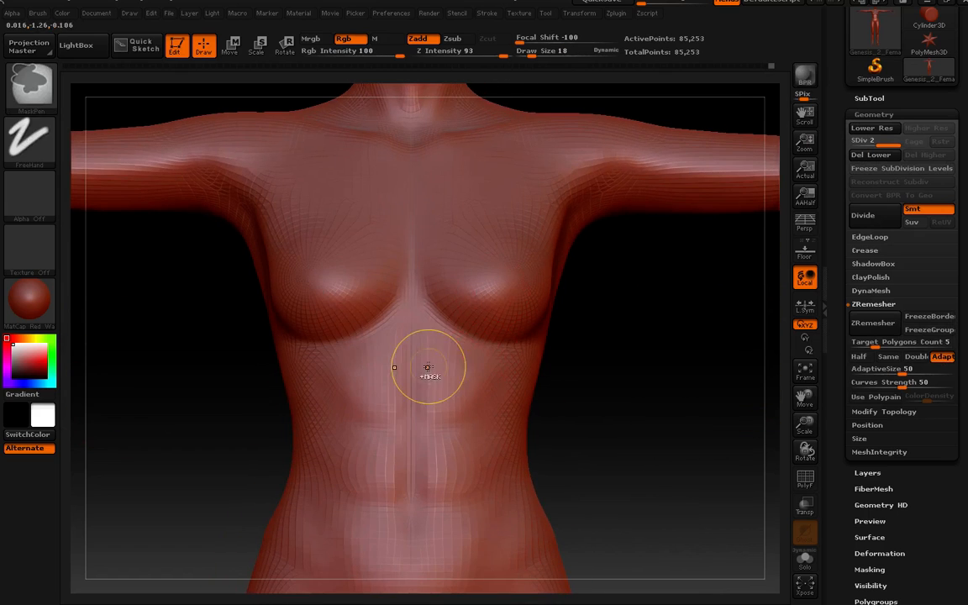
mouse_move(424, 365)
ctrl+mouse_down()
mouse_move(420, 357)
mouse_move(483, 361)
mouse_move(531, 386)
mouse_move(437, 420)
mouse_move(470, 437)
mouse_move(461, 404)
ctrl+mouse_up()
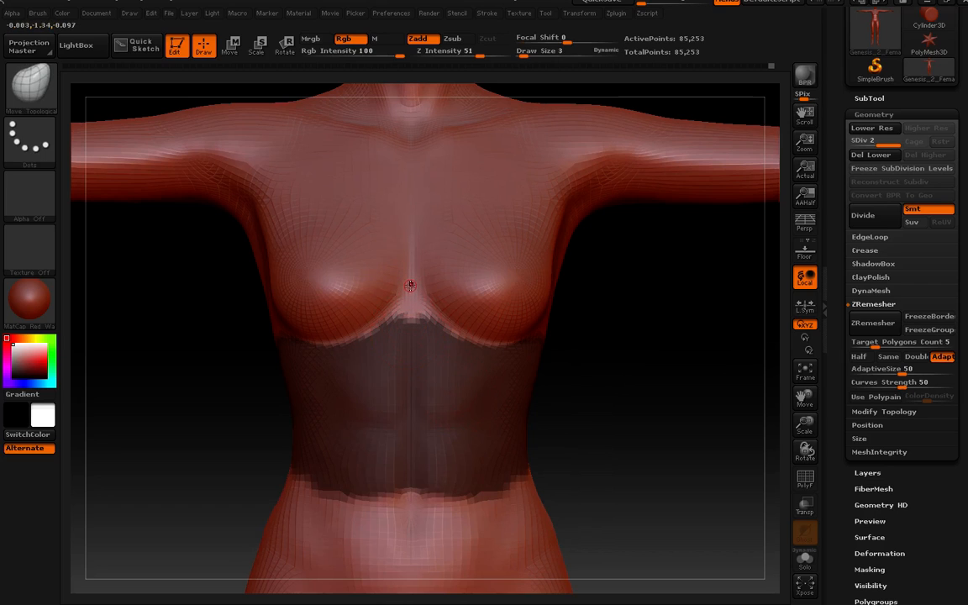
- Mask a narrow strip along the sternum at draw size 3 and extend the torso mask up to the breasts' lower contour
key(ctrl)
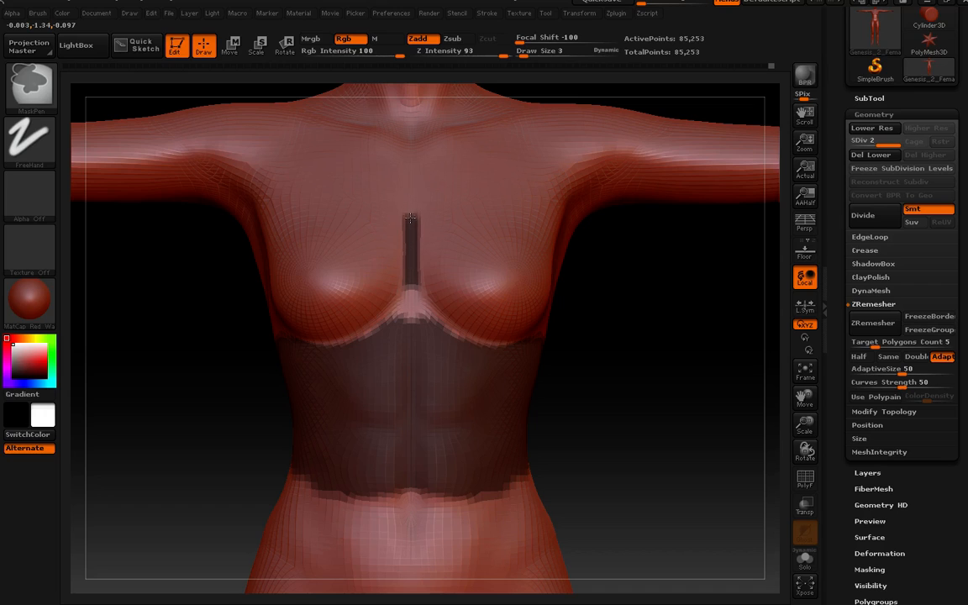
mouse_move(409, 195)
ctrl+mouse_down()
mouse_move(408, 177)
mouse_move(411, 298)
mouse_move(431, 330)
ctrl+mouse_up()
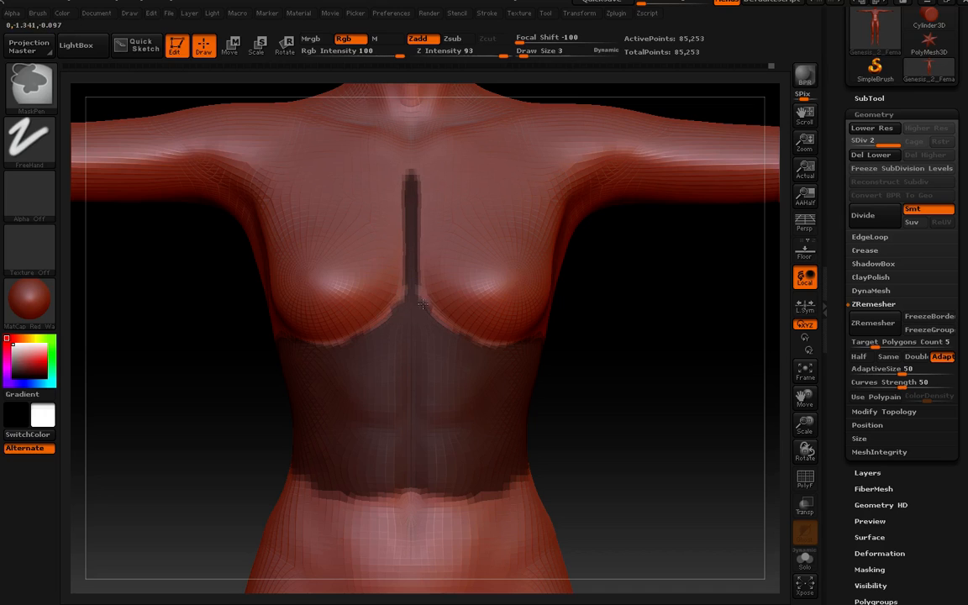
mouse_move(418, 294)
right_down()
mouse_move(399, 302)
mouse_move(420, 313)
mouse_move(424, 333)
mouse_move(373, 336)
mouse_move(504, 346)
right_up()
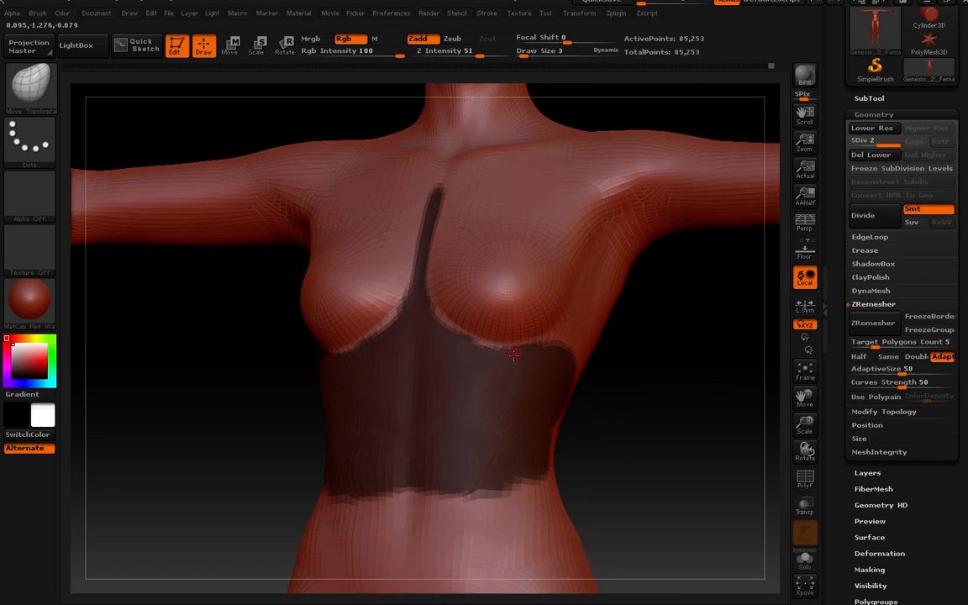
key(ctrl)
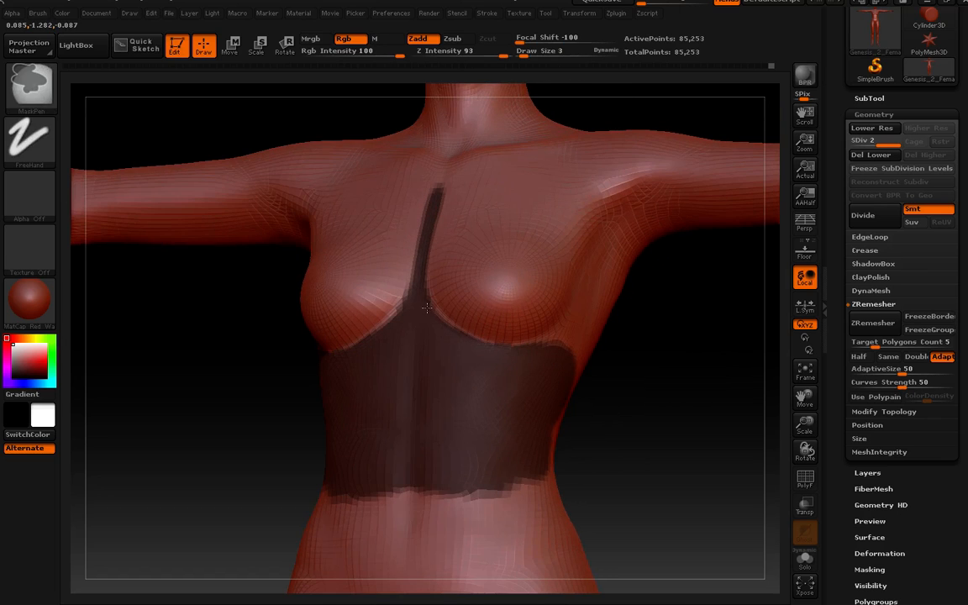
mouse_move(541, 367)
right_down()
mouse_move(475, 361)
mouse_move(470, 372)
mouse_move(529, 396)
mouse_move(607, 385)
mouse_move(544, 402)
right_up()
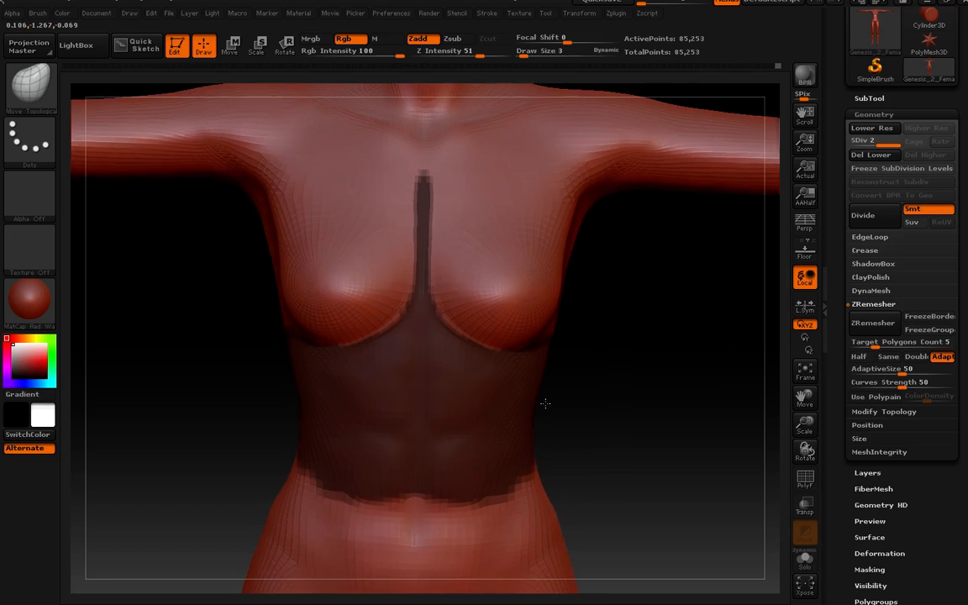
right_drag(485, 266, 486, 294)
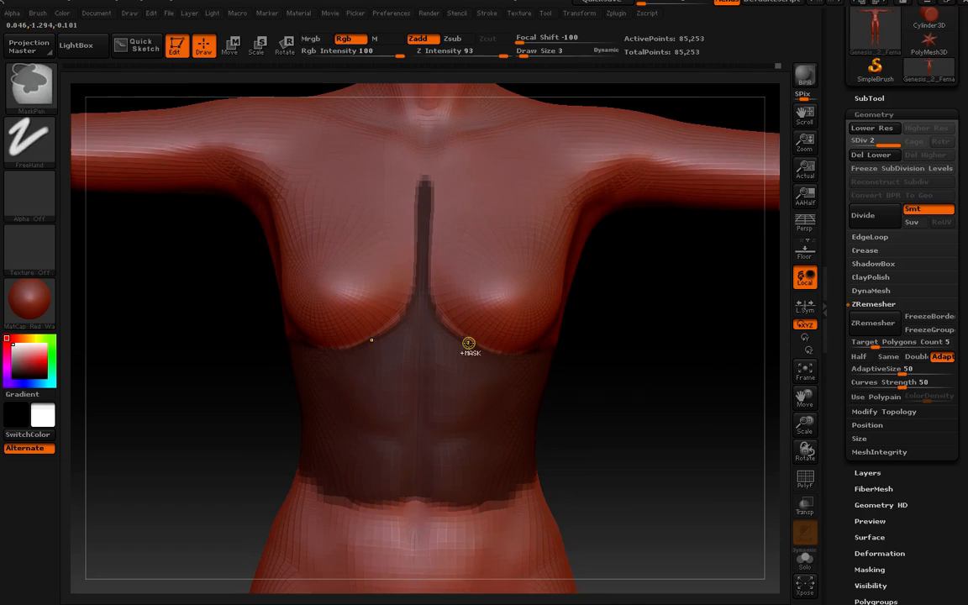
right_drag(445, 325, 486, 335)
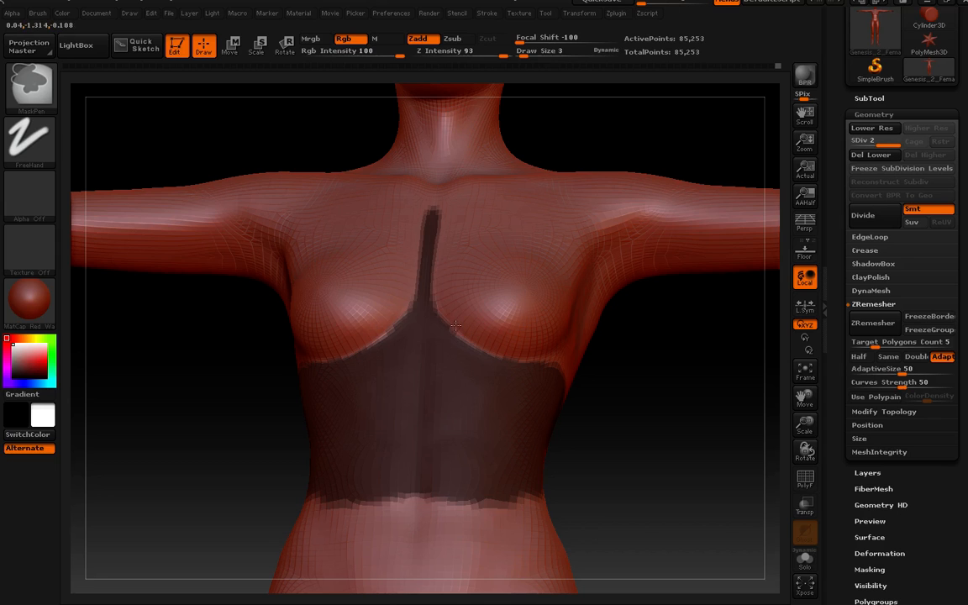
- Narrow the mask strip along the sternum by erasing its side edges at draw size 3
right_drag(441, 305, 470, 342)
key(ctrl)
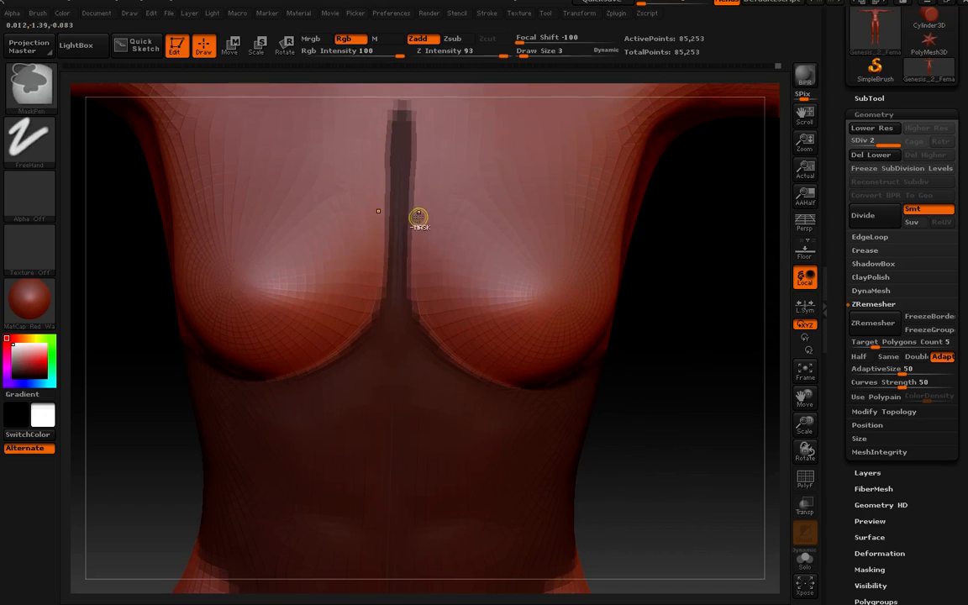
ctrl+alt+drag(418, 200, 417, 134)
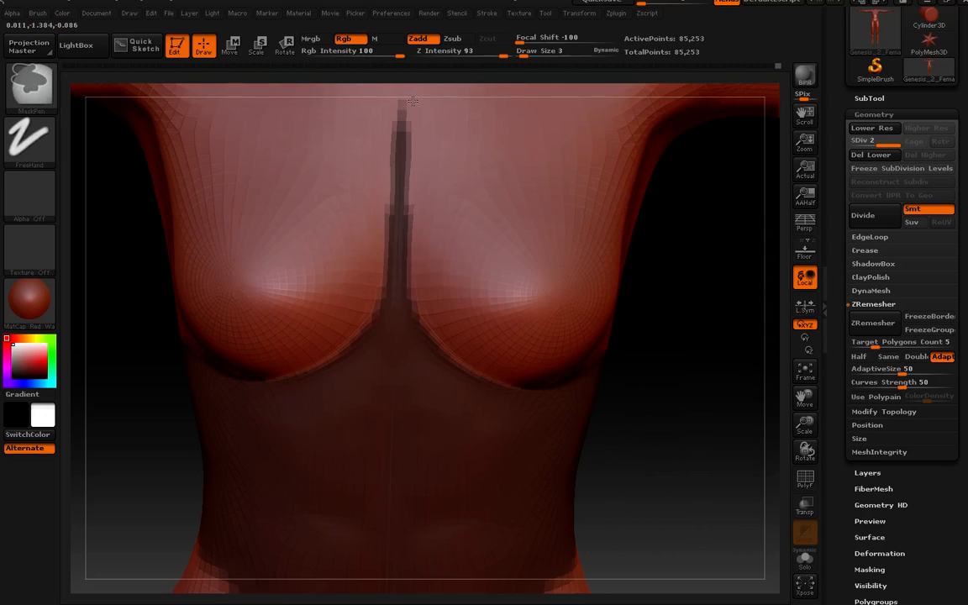
- Adjust the unmasked breasts from below with the Move Topological brush, raising the draw size to 70
key(ctrl)
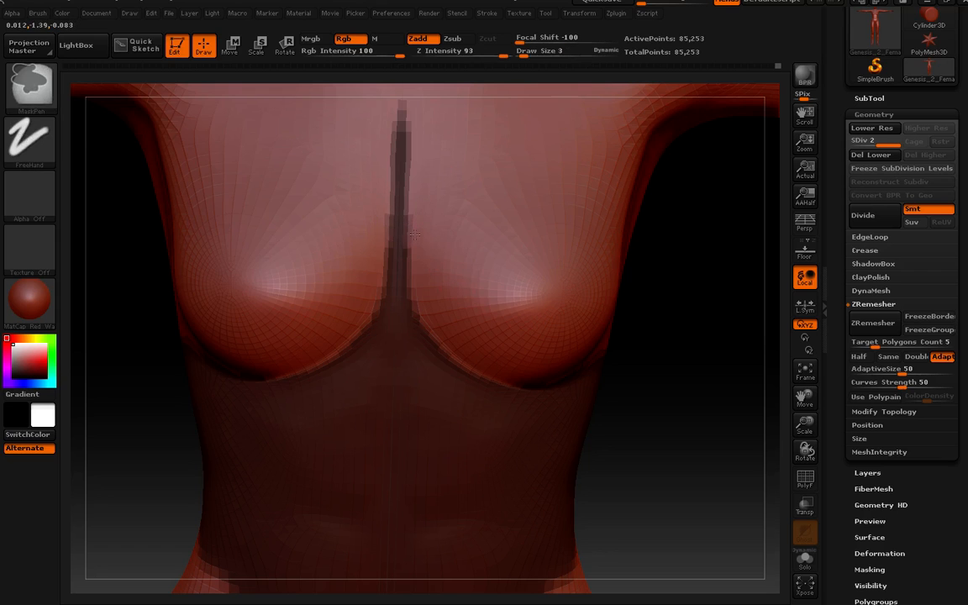
mouse_move(467, 258)
alt+right_down()
mouse_move(420, 359)
mouse_move(427, 334)
mouse_move(409, 311)
alt+right_up()
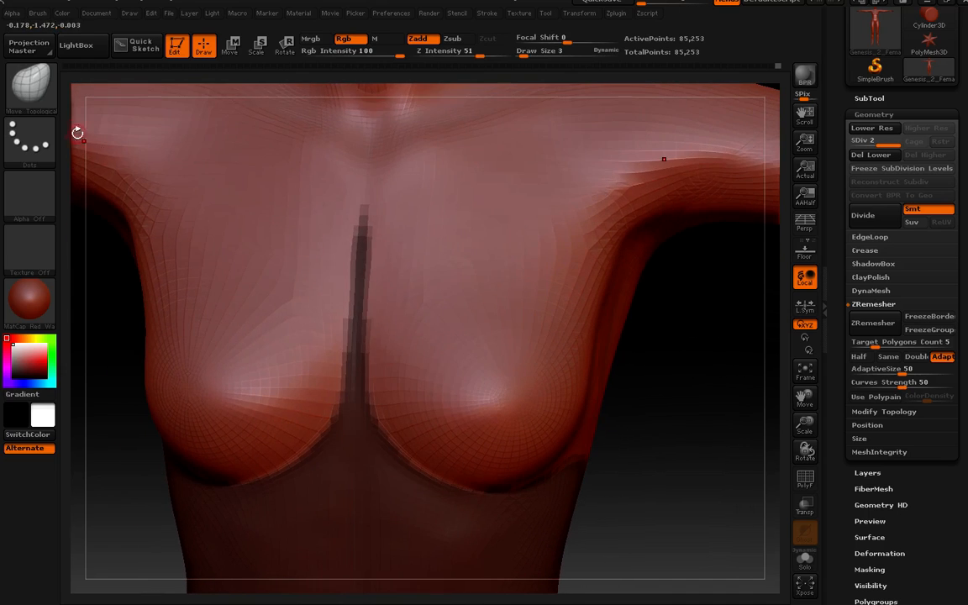
click(32, 99)
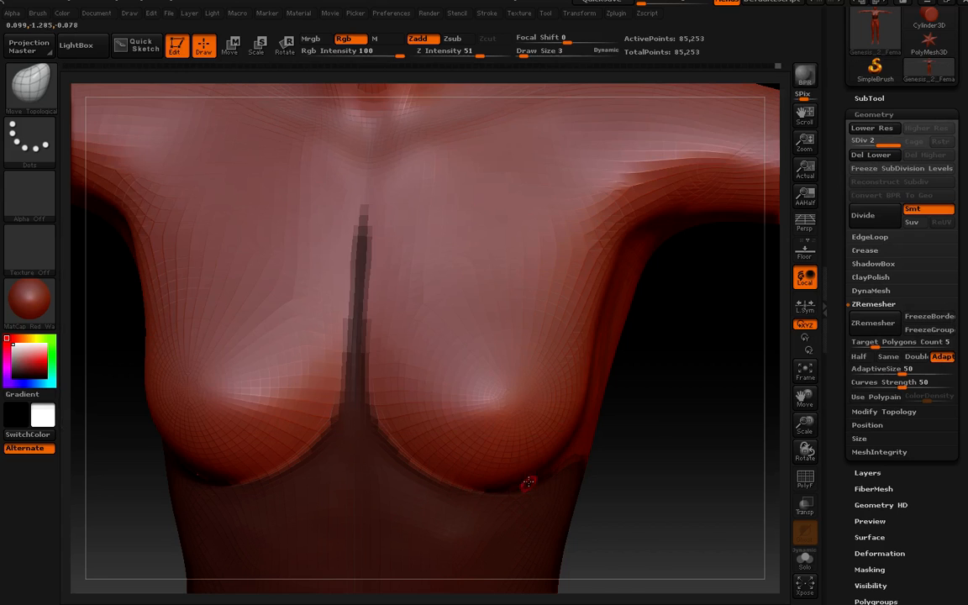
right_drag(535, 488, 526, 324)
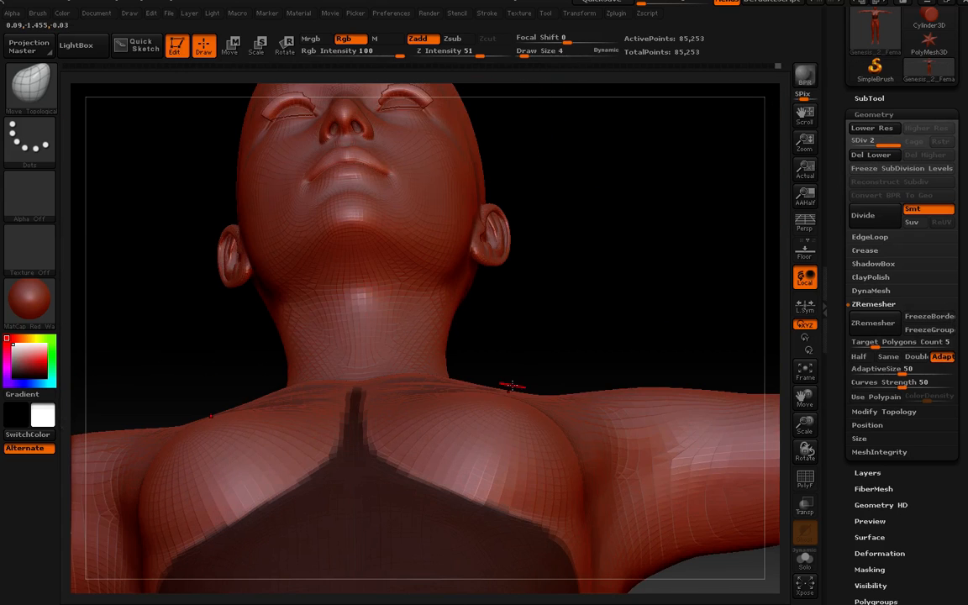
mouse_move(511, 386)
right_down()
mouse_move(486, 384)
mouse_move(488, 402)
right_up()
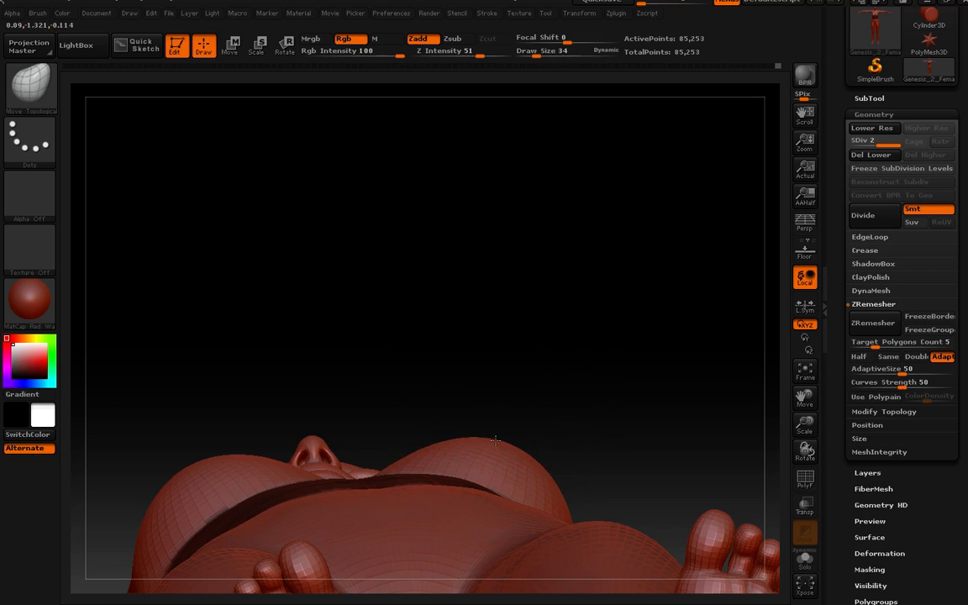
right_drag(497, 441, 521, 456)
key(bracketright)
key(bracketright)
key(bracketright)
key(bracketright)
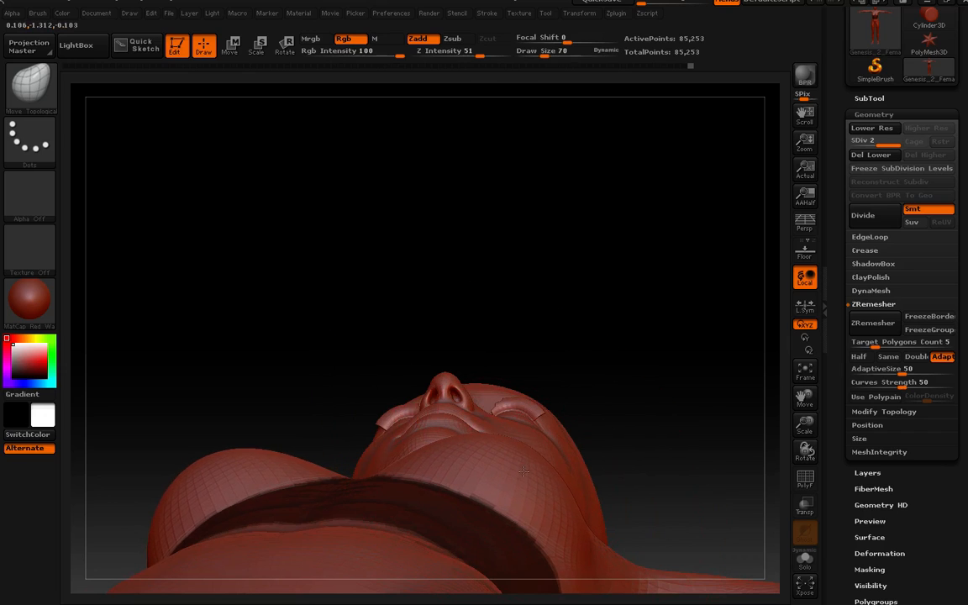
- Mask the shoulders, armpits and sides of the torso around the breasts at draw size 18
key(ctrl)
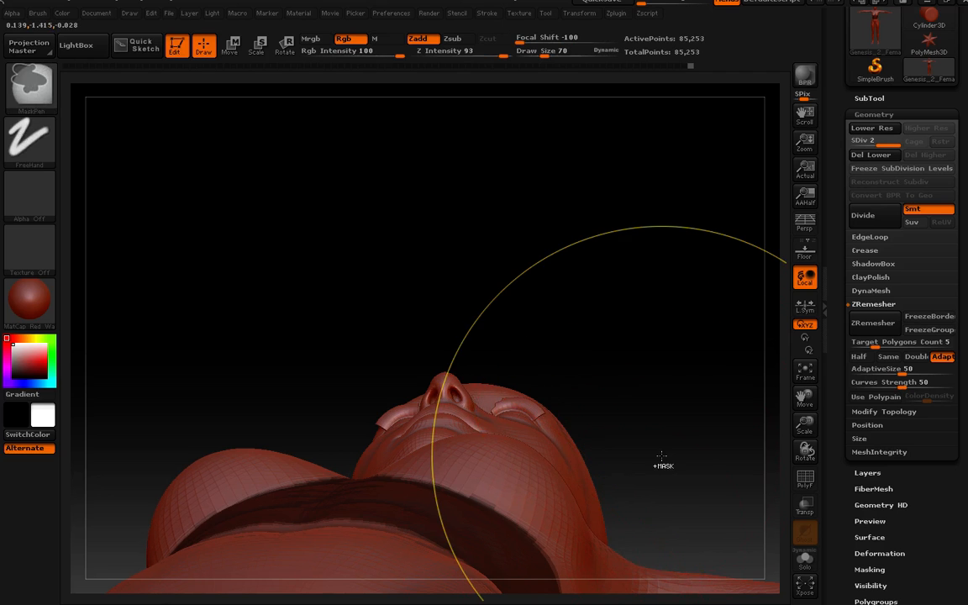
right_drag(511, 374, 519, 445)
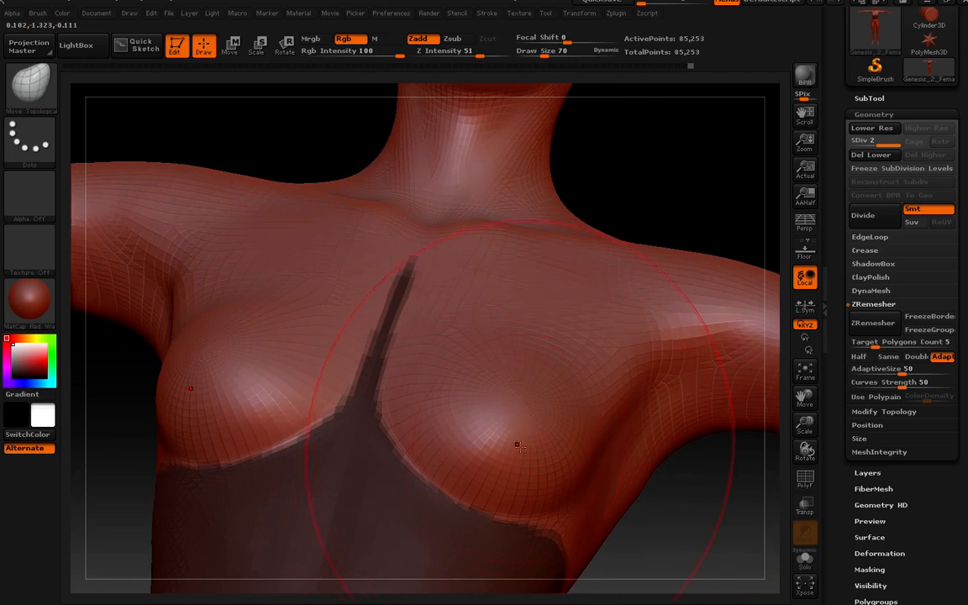
key(bracketleft)
key(bracketleft)
key(bracketleft)
key(bracketleft)
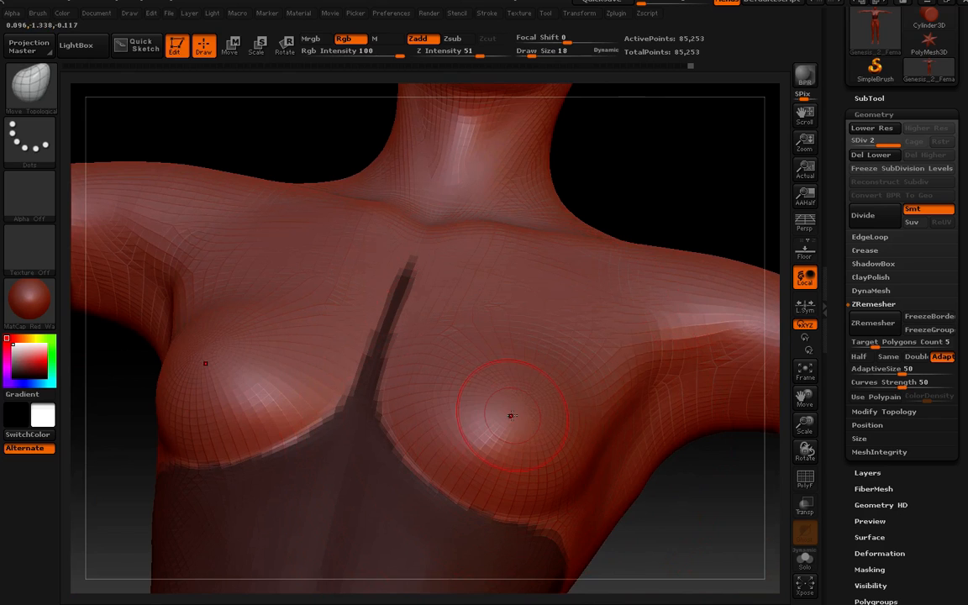
right_drag(528, 354, 548, 399)
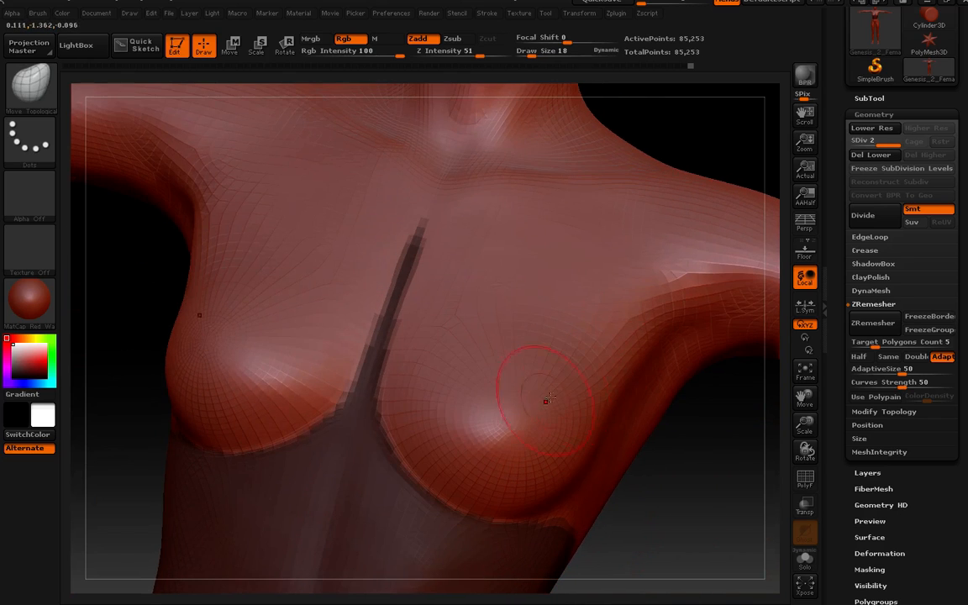
mouse_move(700, 350)
ctrl+mouse_down()
mouse_move(672, 310)
mouse_move(663, 252)
mouse_move(686, 236)
mouse_move(687, 209)
mouse_move(682, 222)
ctrl+mouse_up()
mouse_move(662, 388)
ctrl+mouse_down()
mouse_move(661, 364)
mouse_move(636, 321)
mouse_move(633, 215)
ctrl+mouse_up()
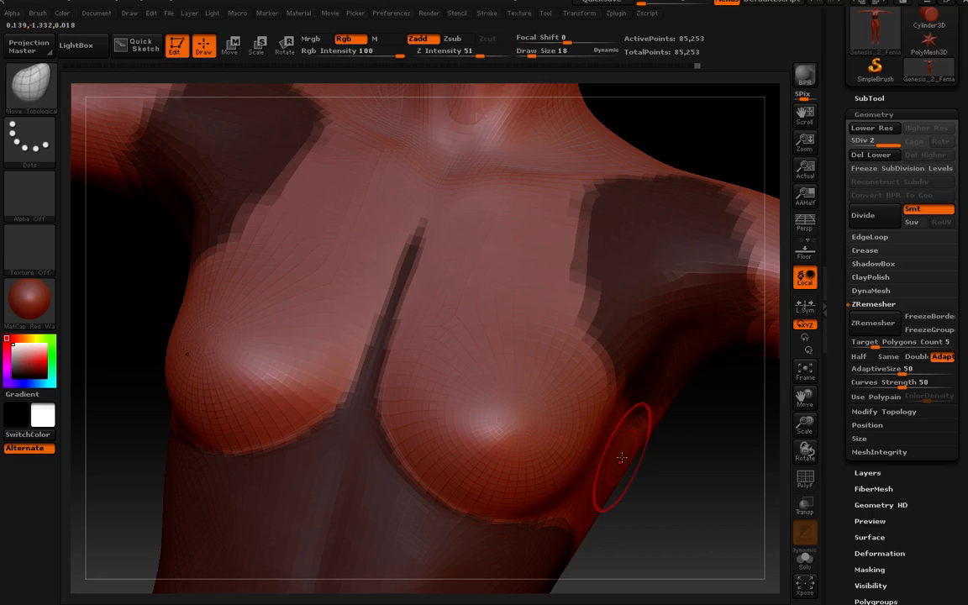
mouse_move(594, 388)
ctrl+alt+mouse_down()
mouse_move(576, 354)
mouse_move(626, 433)
mouse_move(655, 420)
mouse_move(648, 389)
mouse_move(630, 408)
mouse_move(649, 392)
ctrl+alt+mouse_up()
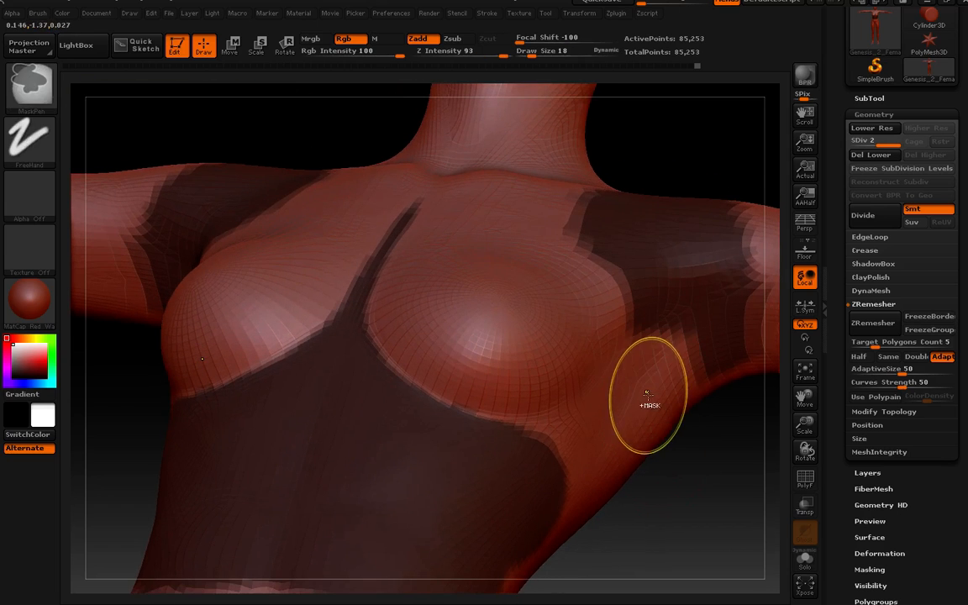
mouse_move(714, 376)
ctrl+mouse_down()
mouse_move(689, 369)
mouse_move(541, 478)
ctrl+mouse_up()
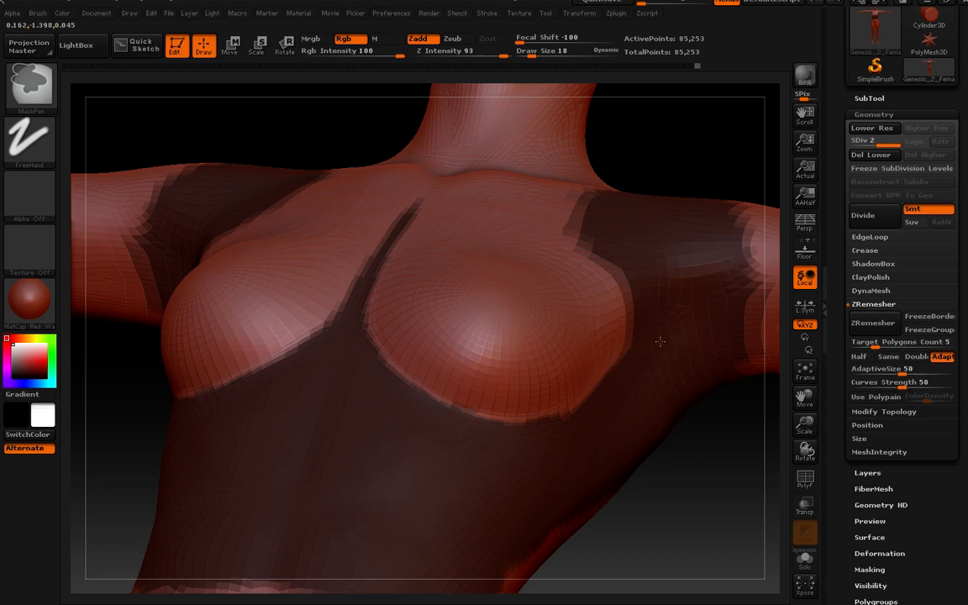
- Shape the overall volume of the unmasked breasts from below with the Move Topological brush at draw size 58
mouse_move(583, 538)
mouse_down()
mouse_move(586, 380)
mouse_move(556, 363)
mouse_up()
key(bracketright)
key(bracketright)
key(bracketright)
key(bracketright)
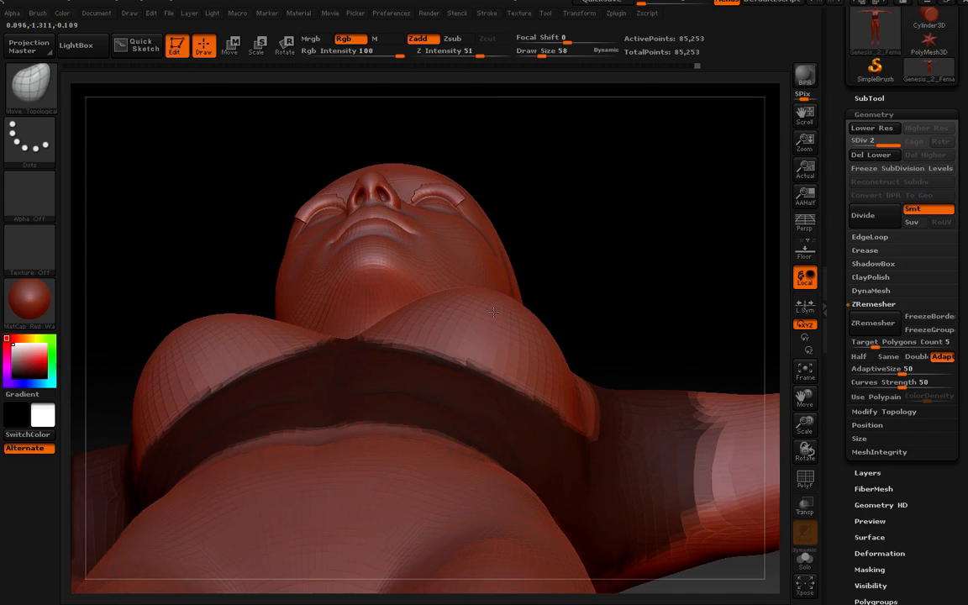
- Refine the breast contours from the side with the Move Topological brush at draw size 22
key(bracketleft)
key(bracketleft)
key(bracketleft)
key(bracketleft)
mouse_move(427, 304)
right_down()
mouse_move(397, 460)
mouse_move(424, 457)
right_up()
right_drag(636, 380, 598, 301)
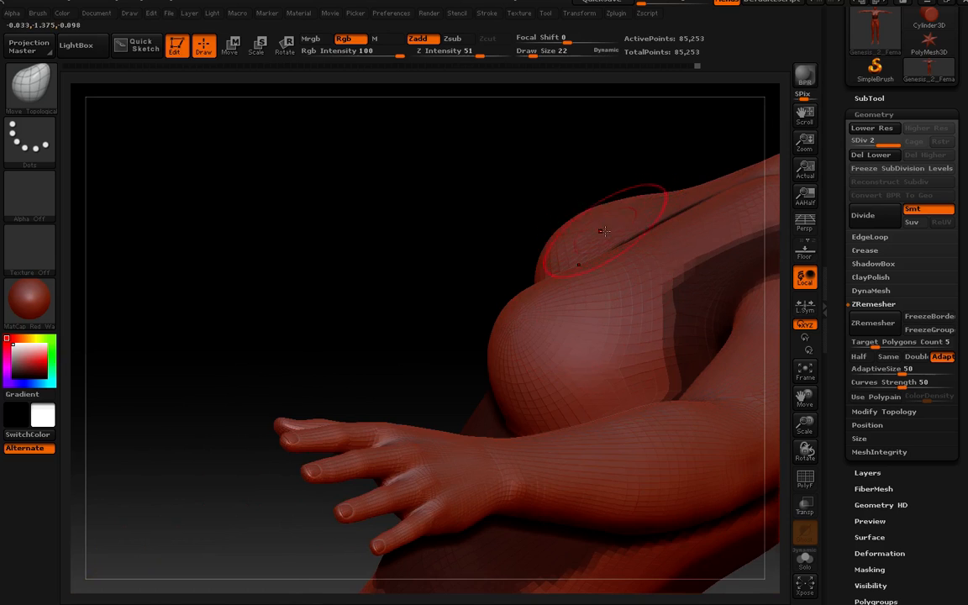
mouse_move(601, 229)
right_down()
mouse_move(682, 261)
mouse_move(529, 304)
mouse_move(579, 287)
right_up()
right_drag(596, 244, 584, 290)
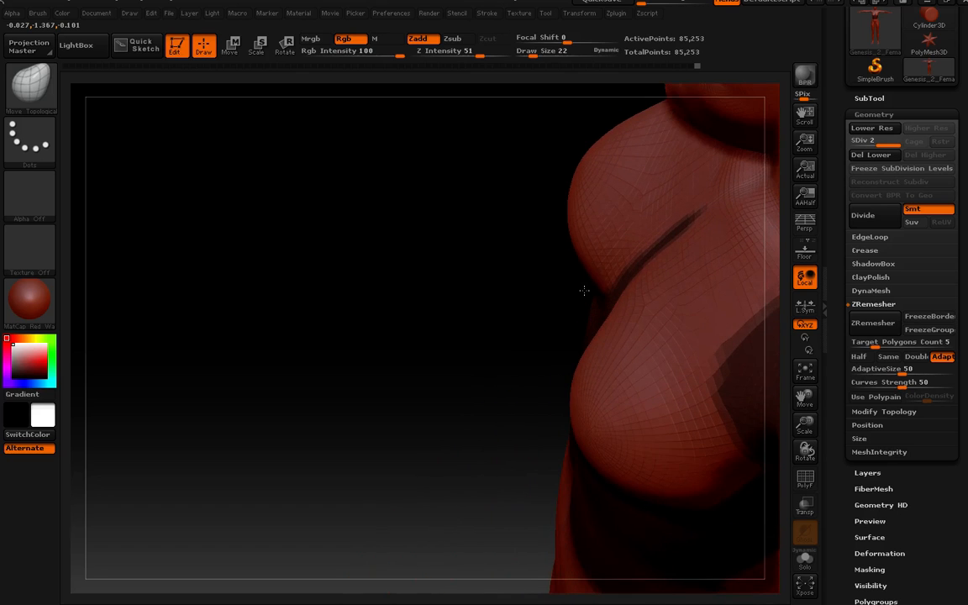
- Adjust the inner breast contours beside the masked sternum with the Move Topological brush at draw size 8 to 9
key(bracketleft)
mouse_move(576, 324)
right_down()
mouse_move(554, 336)
mouse_move(586, 332)
right_up()
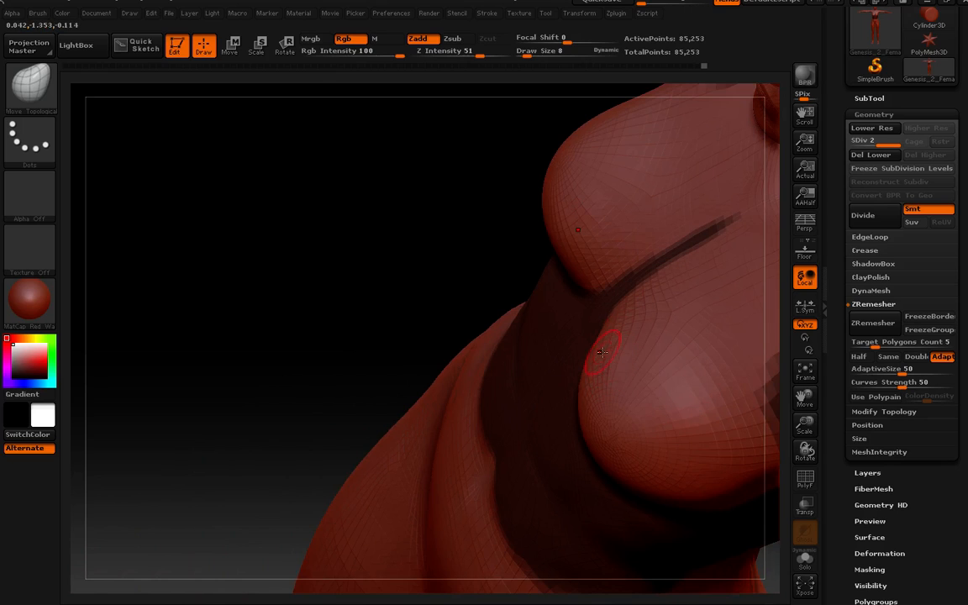
key(bracketright)
key(bracketright)
key(bracketleft)
right_drag(608, 335, 569, 251)
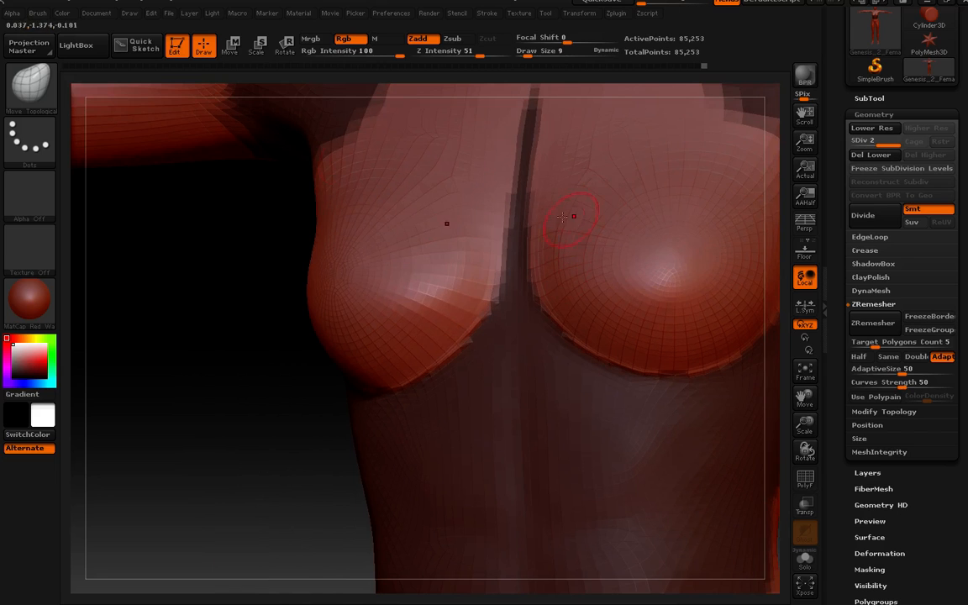
- Build up the inner upper breasts with the Standard brush at Z intensity 12 and draw size 9
click(30, 82)
click(370, 132)
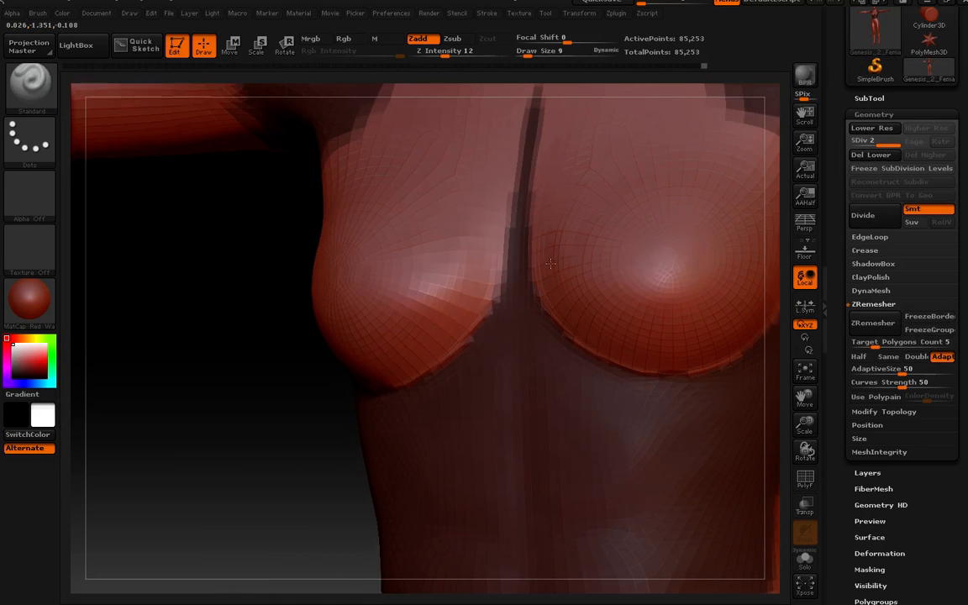
right_drag(598, 236, 580, 254)
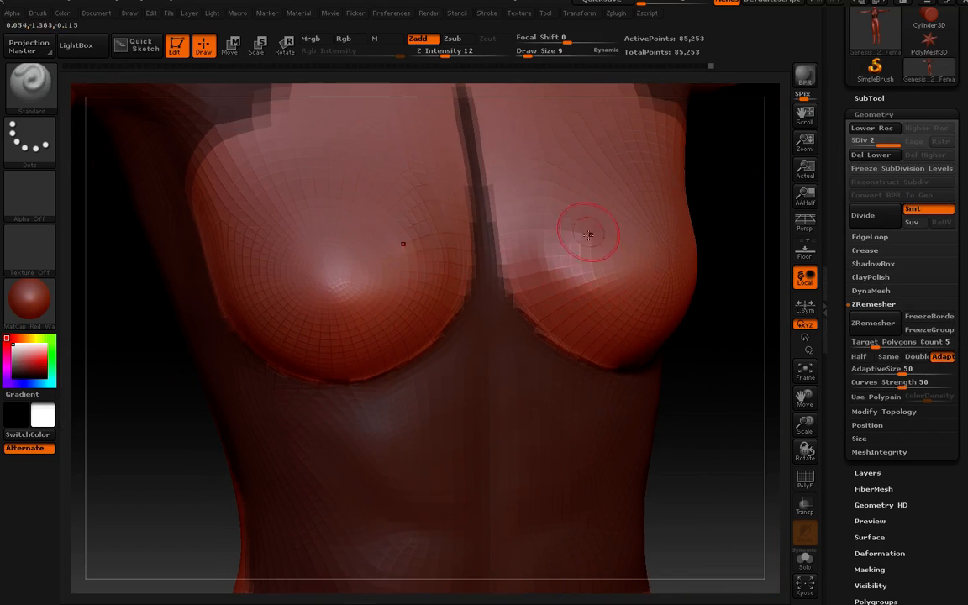
right_drag(590, 252, 557, 174)
right_drag(571, 235, 428, 244)
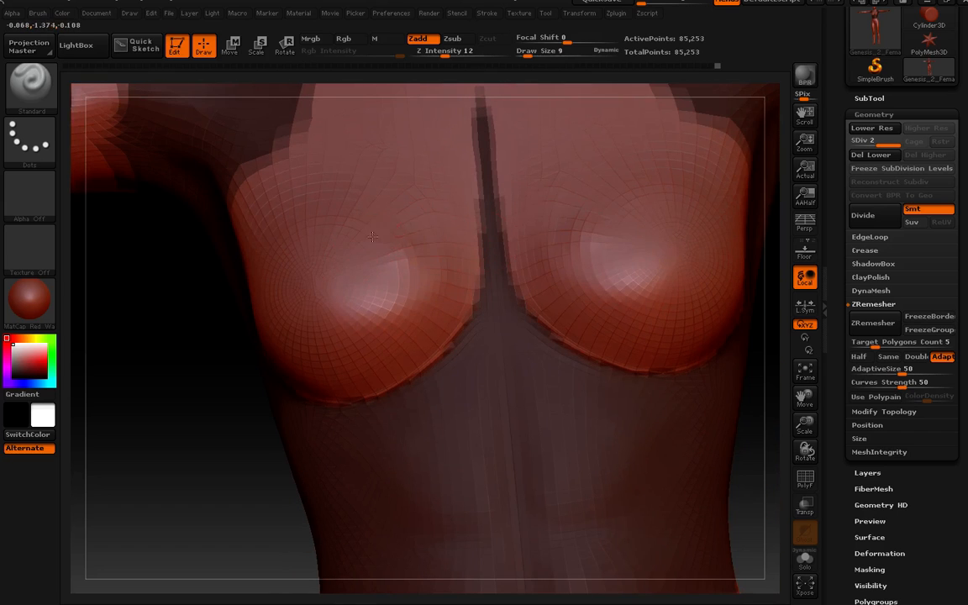
mouse_move(374, 189)
right_down()
mouse_move(409, 348)
mouse_move(395, 261)
mouse_move(400, 191)
mouse_move(397, 246)
right_up()
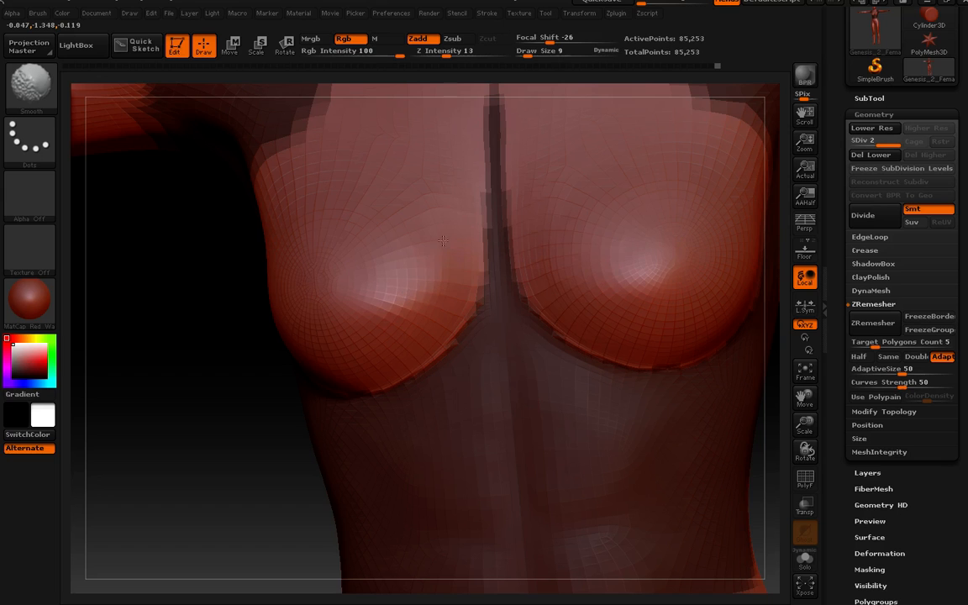
- Add volume along the inner side of both breasts and smooth it into the surrounding surface
mouse_move(399, 300)
right_down()
mouse_move(412, 252)
mouse_move(450, 296)
mouse_move(441, 233)
mouse_move(402, 255)
mouse_move(386, 339)
right_up()
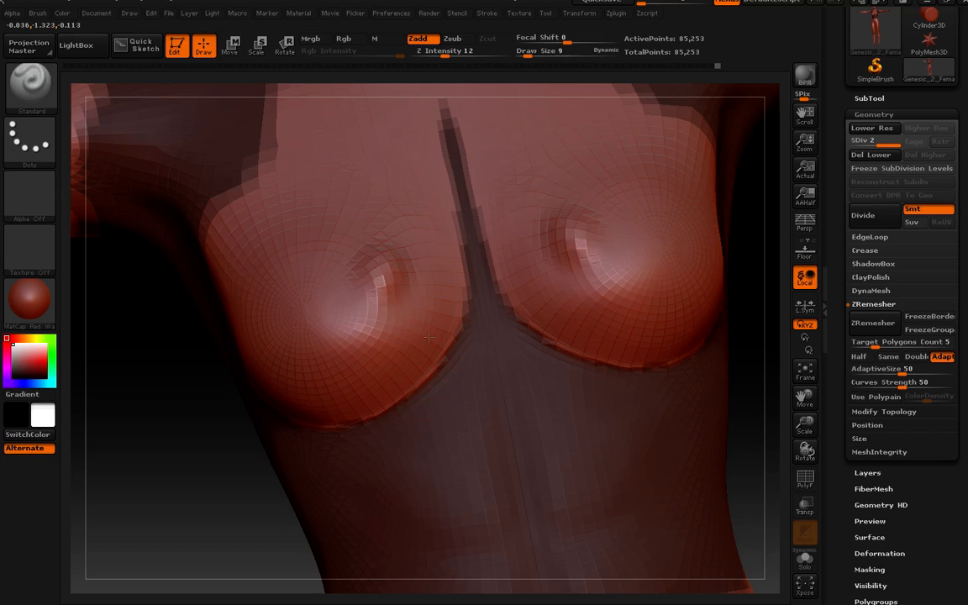
right_drag(429, 337, 441, 336)
shift+drag(393, 317, 383, 270)
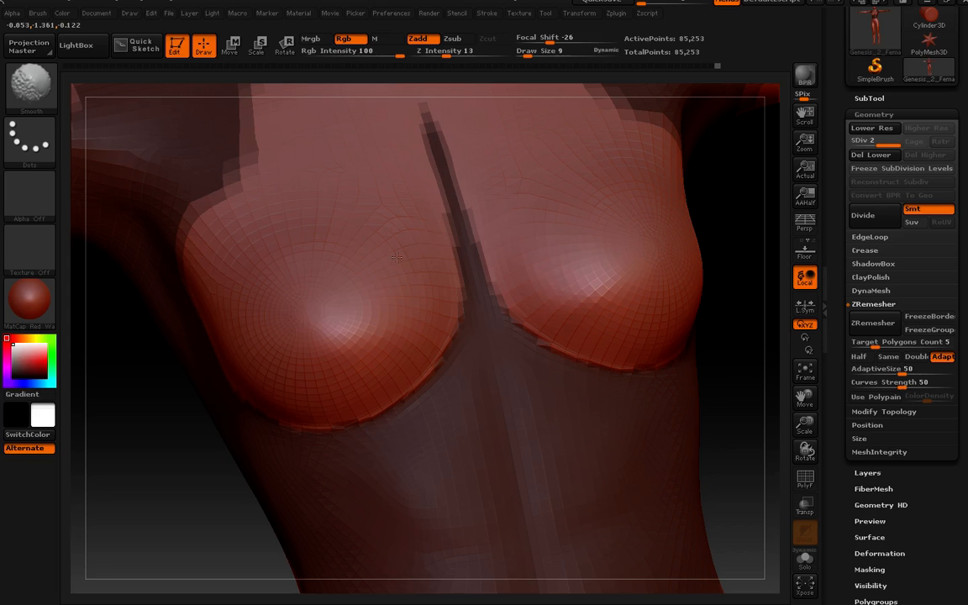
- Smooth the upper chest from the collarbones down to the tops of the breasts
mouse_move(400, 249)
right_down()
mouse_move(461, 266)
mouse_move(428, 368)
mouse_move(454, 361)
mouse_move(515, 313)
mouse_move(500, 370)
mouse_move(350, 293)
right_up()
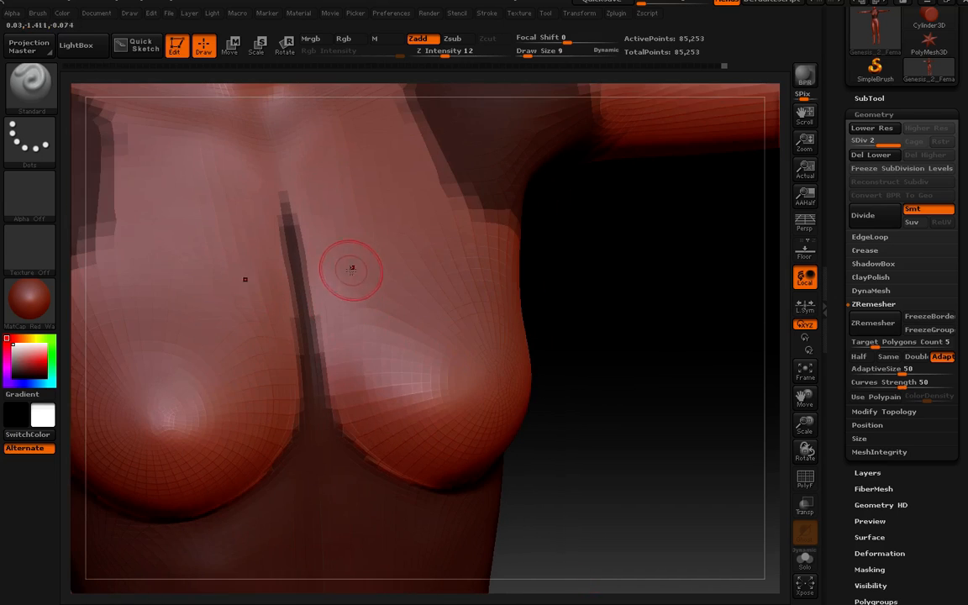
mouse_move(376, 247)
right_down()
mouse_move(337, 318)
mouse_move(380, 329)
mouse_move(333, 304)
right_up()
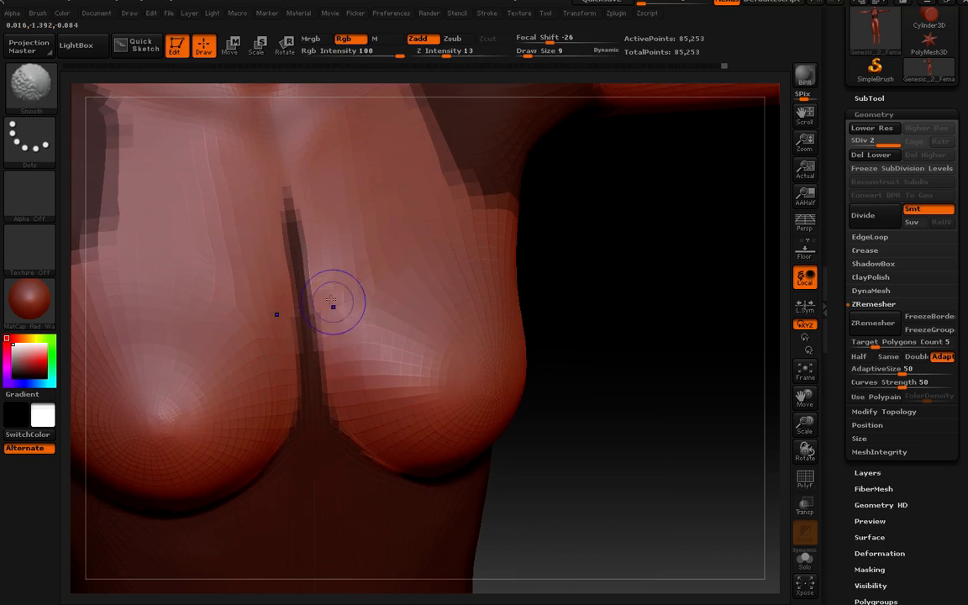
mouse_move(365, 264)
right_down()
mouse_move(363, 448)
mouse_move(364, 395)
right_up()
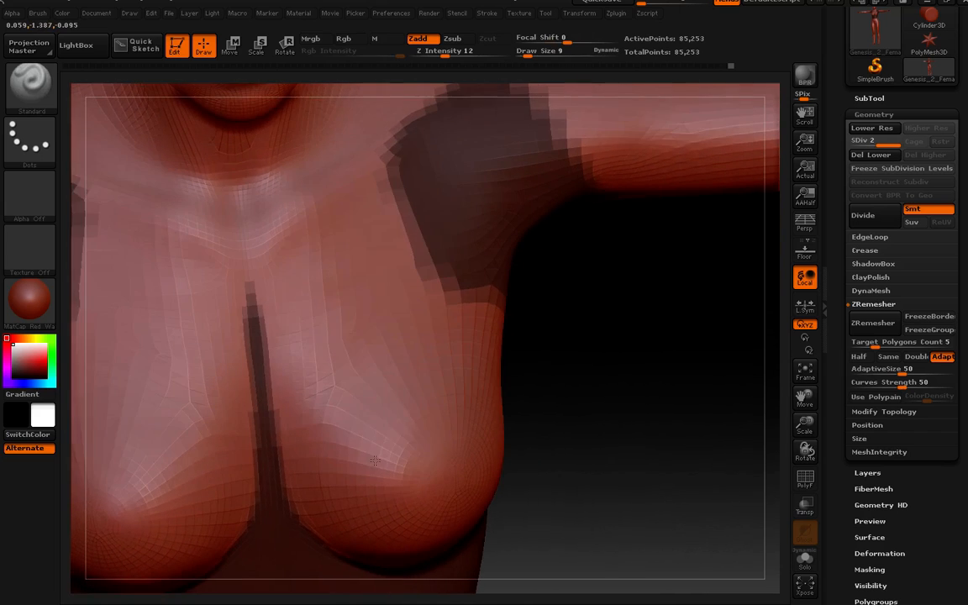
key(shift)
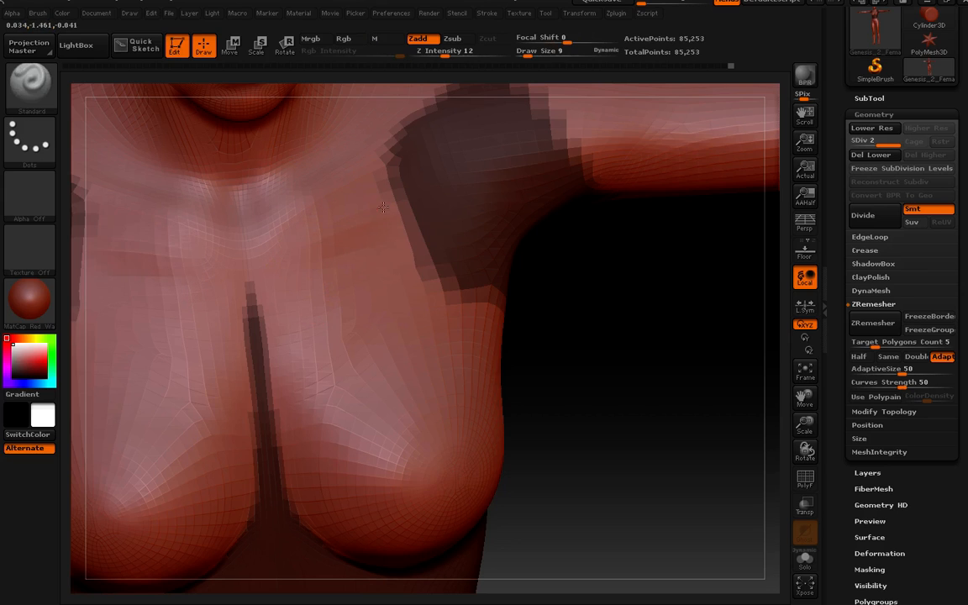
key(shift)
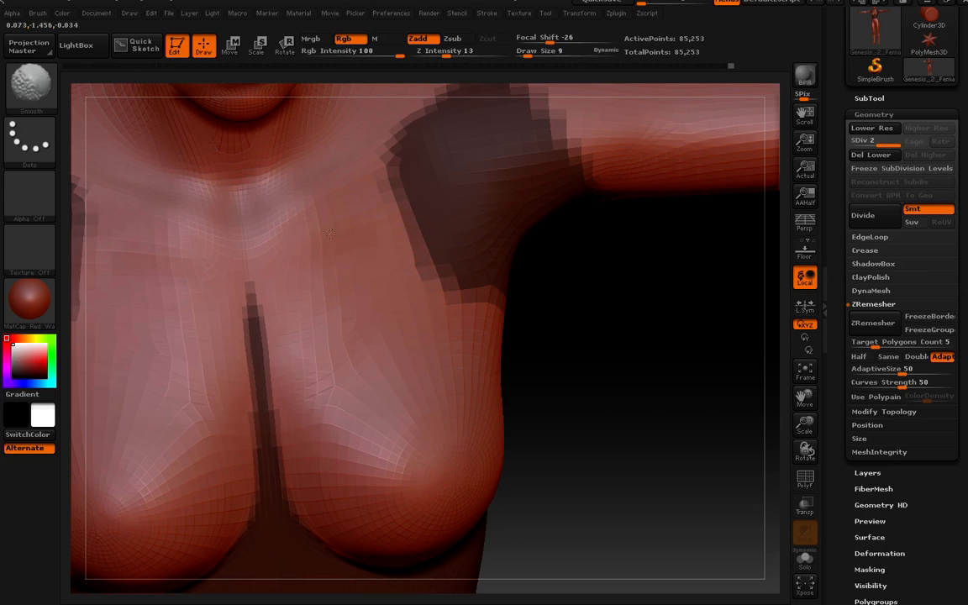
shift+drag(374, 193, 343, 217)
shift+drag(334, 282, 395, 363)
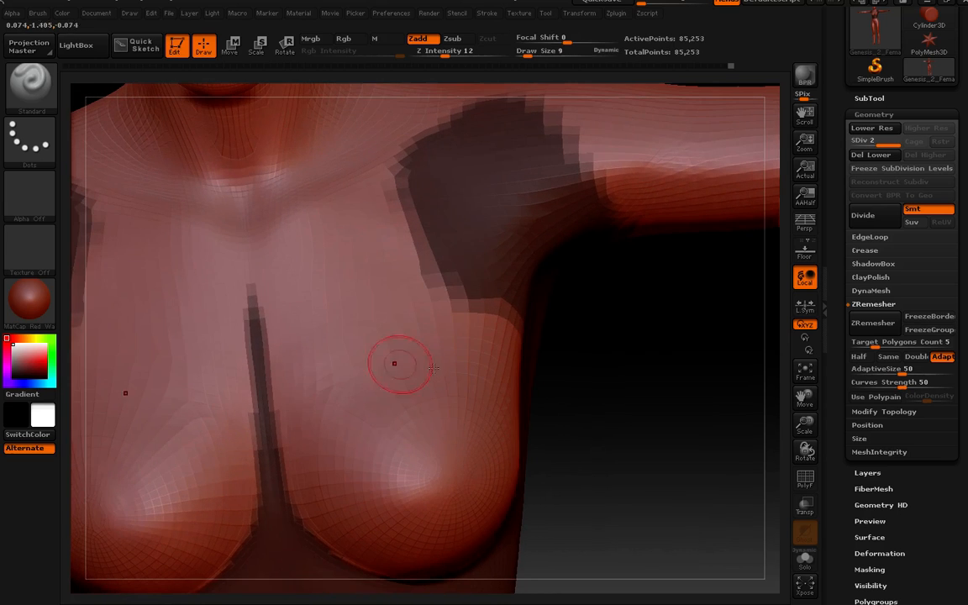
- Clear the mask and smooth the upper chest towards the shoulders and armpits, using draw size 6 for the finer areas
key(ctrl)
key(ctrl+z)
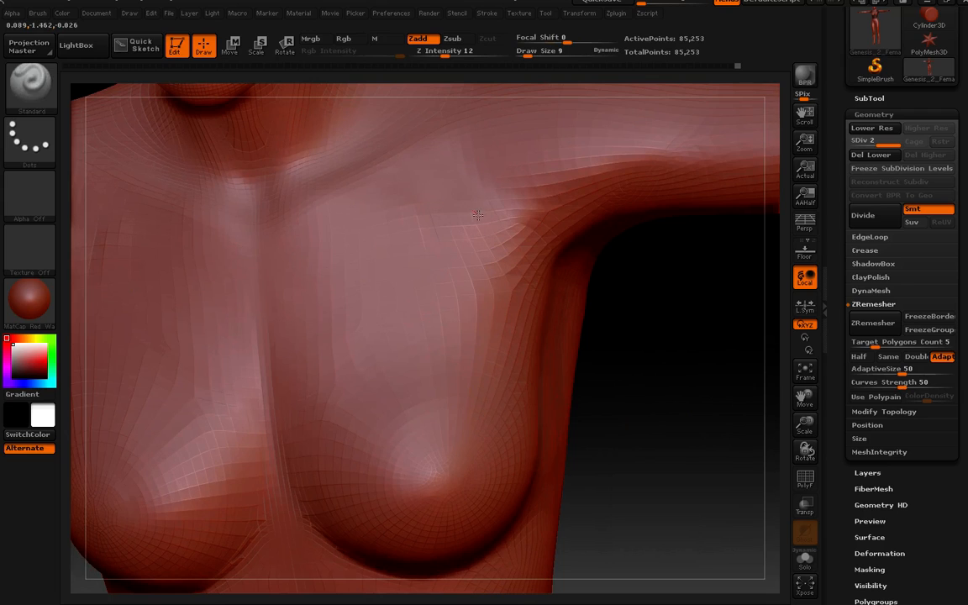
key(shift)
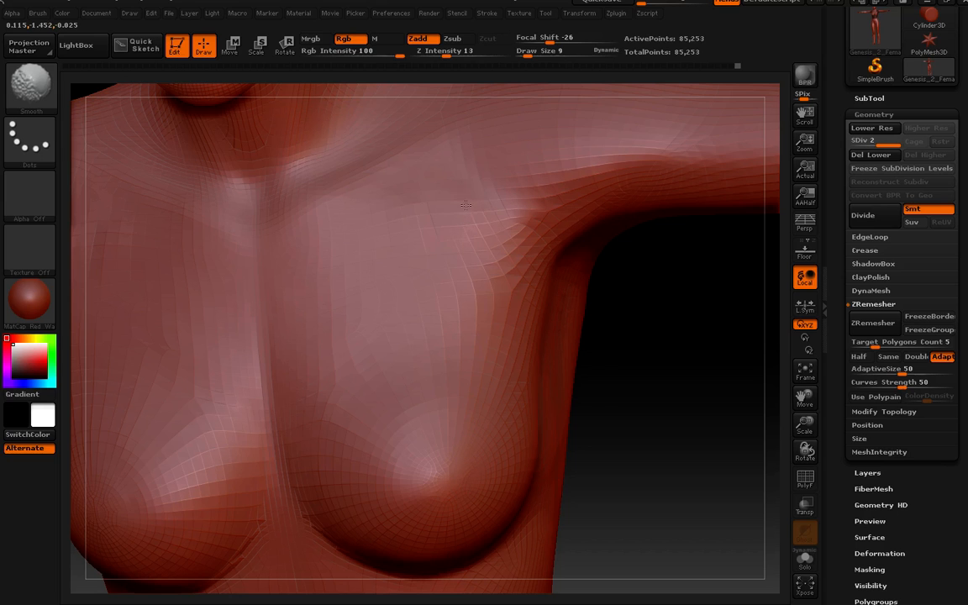
mouse_move(443, 252)
right_down()
mouse_move(456, 216)
mouse_move(446, 216)
right_up()
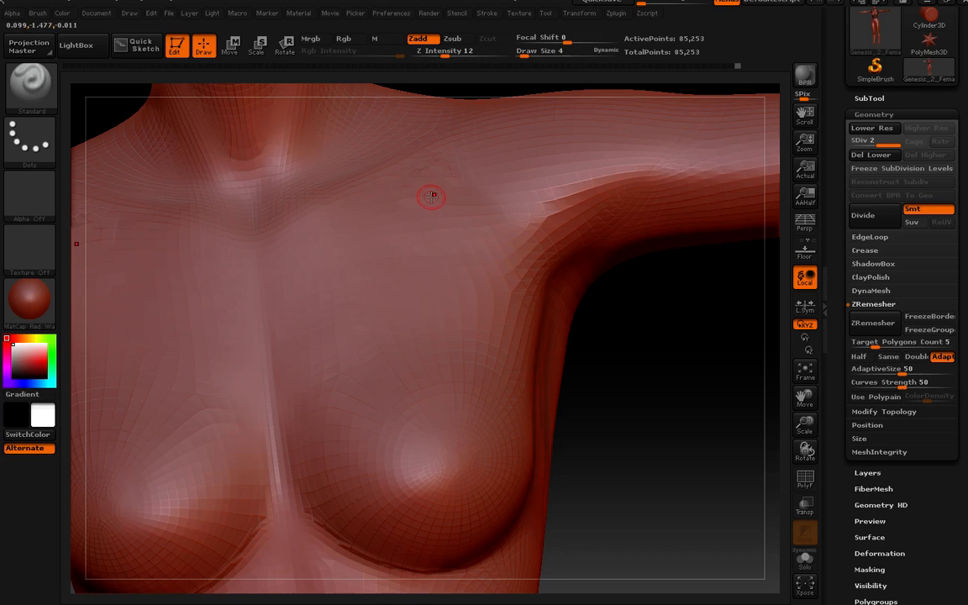
key(shift)
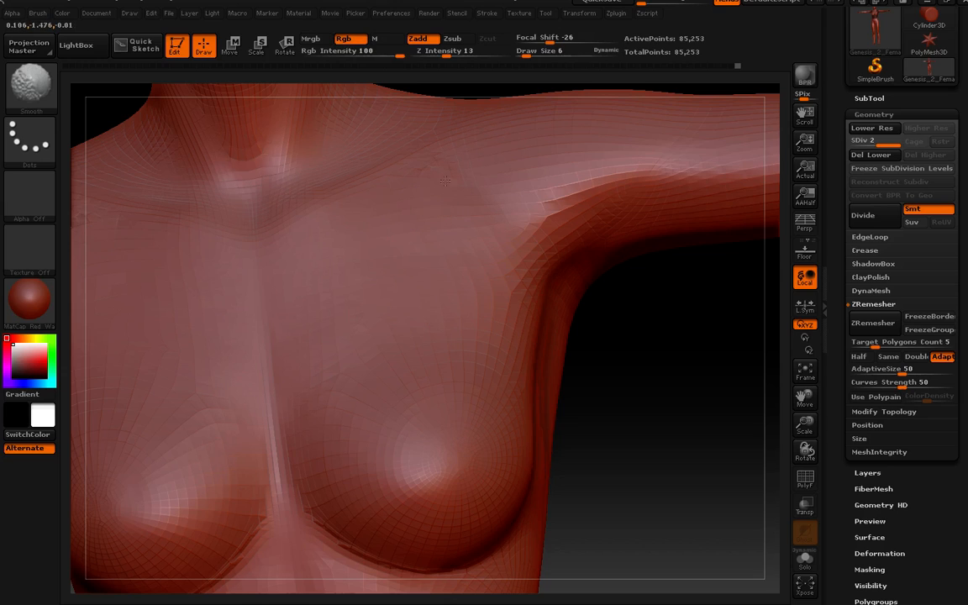
mouse_move(399, 161)
right_down()
mouse_move(421, 262)
mouse_move(393, 267)
mouse_move(420, 245)
right_up()
key(shift)
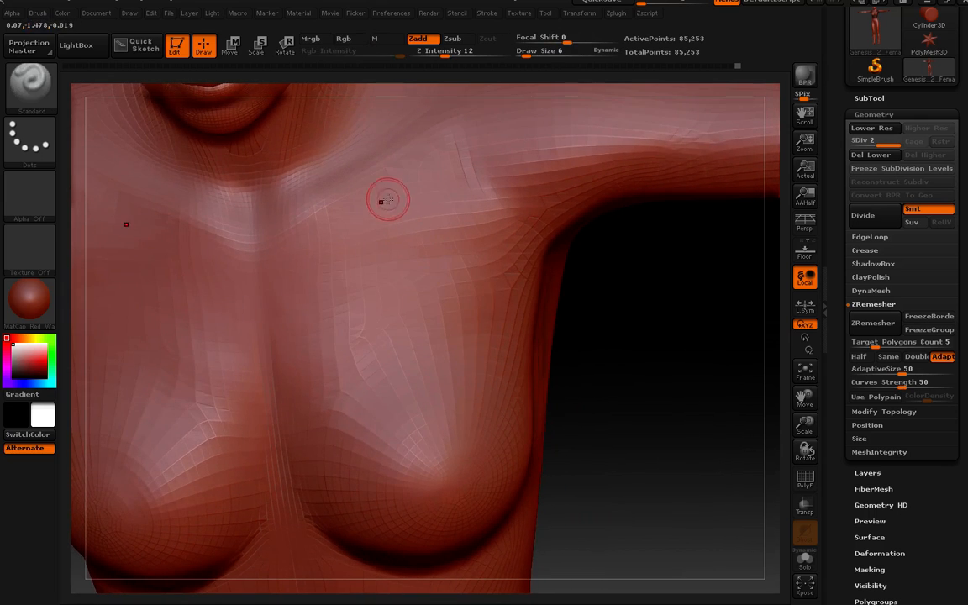
- Build up the upper chest between the collarbones and armpits with the Standard brush at draw size 6 and smooth the surface
drag(391, 185, 433, 180)
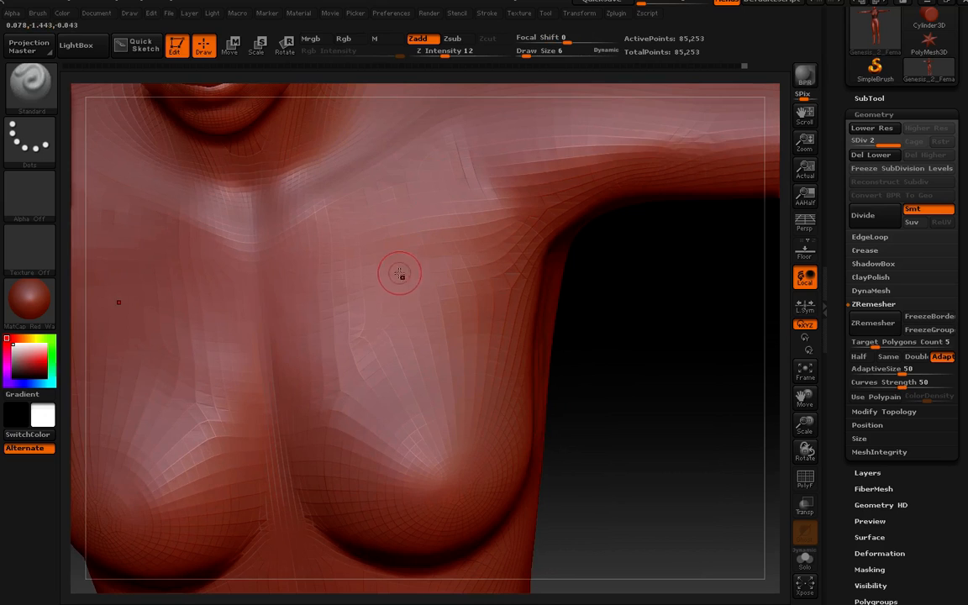
key(shift)
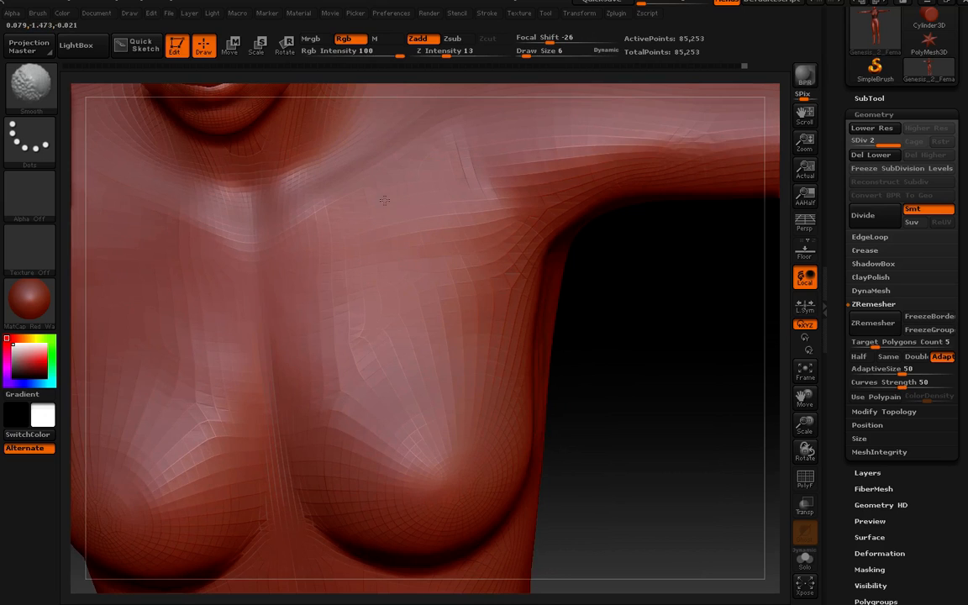
mouse_move(458, 334)
right_down()
mouse_move(466, 233)
mouse_move(477, 336)
right_up()
mouse_move(446, 412)
right_down()
mouse_move(415, 417)
mouse_move(435, 433)
mouse_move(460, 310)
right_up()
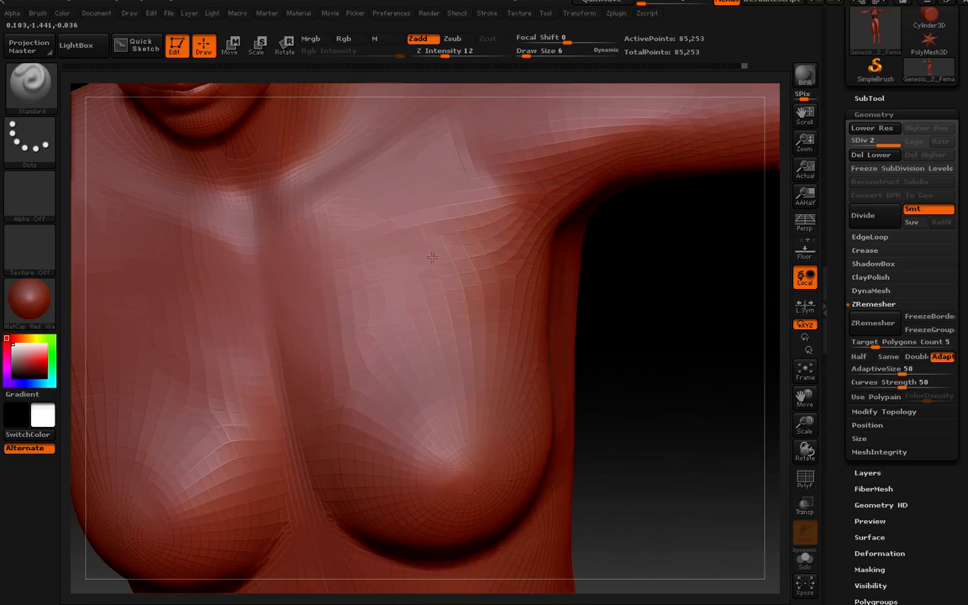
key(shift)
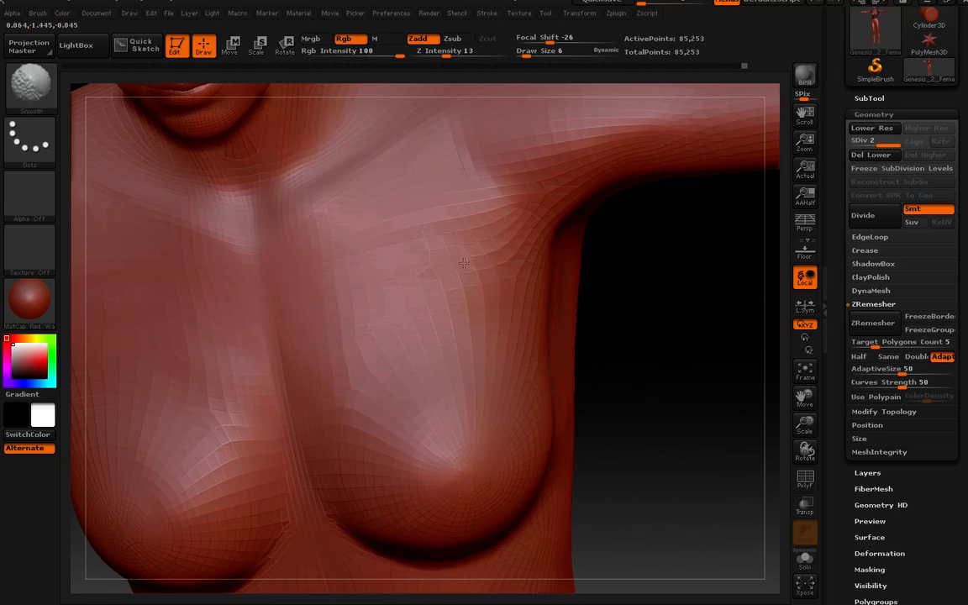
mouse_move(388, 276)
right_down()
mouse_move(431, 299)
mouse_move(412, 296)
right_up()
shift+drag(405, 253, 380, 247)
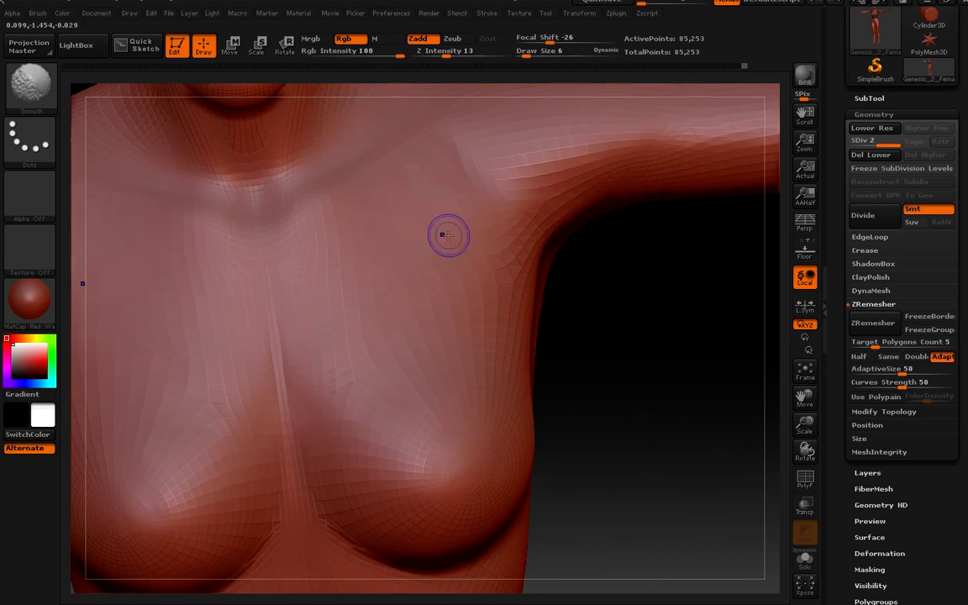
- Fill in the inner upper breasts with the Standard brush at draw size 10 and smooth the added volume
mouse_move(449, 259)
right_down()
mouse_move(401, 346)
mouse_move(405, 374)
right_up()
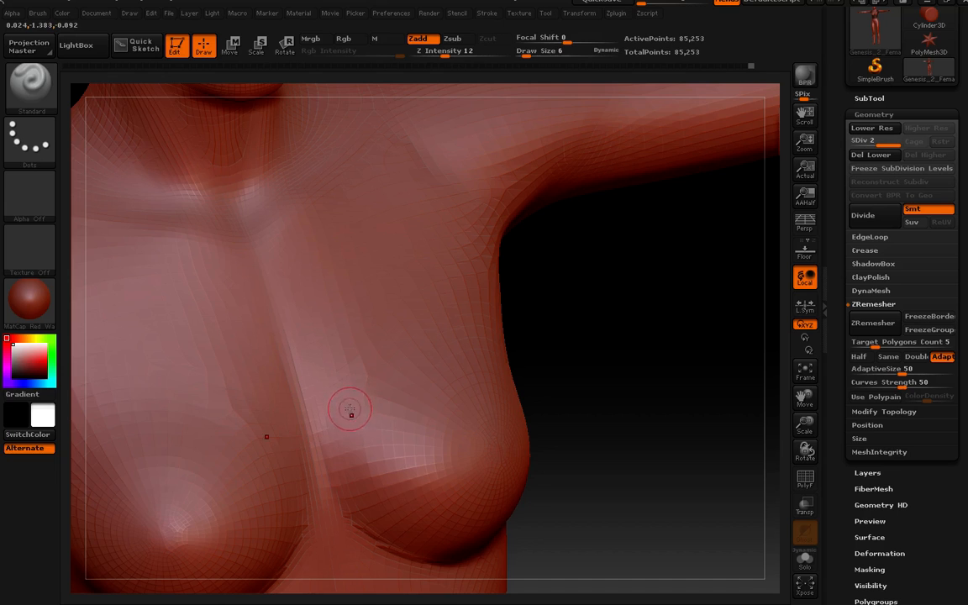
mouse_move(350, 409)
right_down()
mouse_move(337, 434)
mouse_move(359, 423)
mouse_move(354, 414)
right_up()
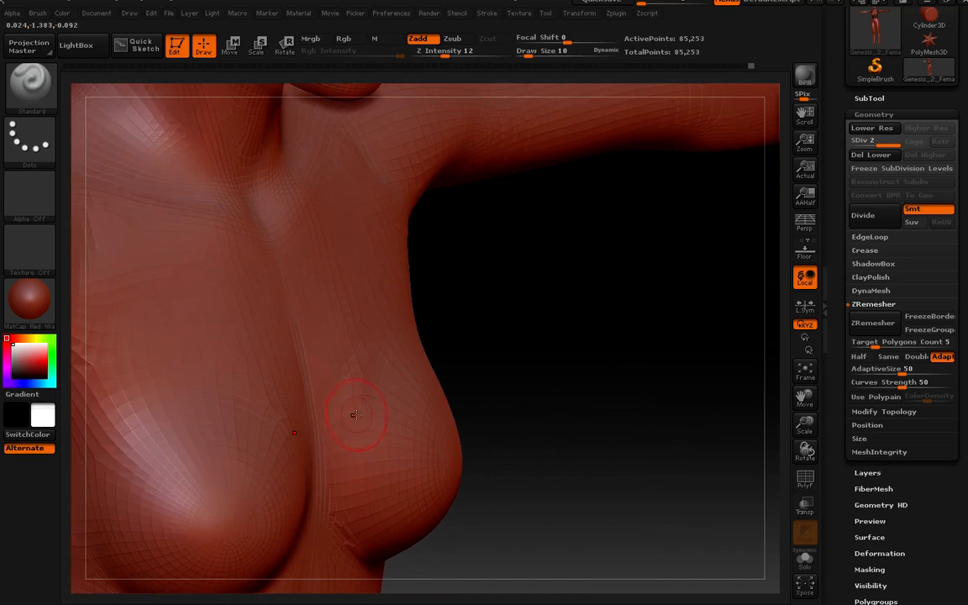
right_drag(346, 332, 402, 370)
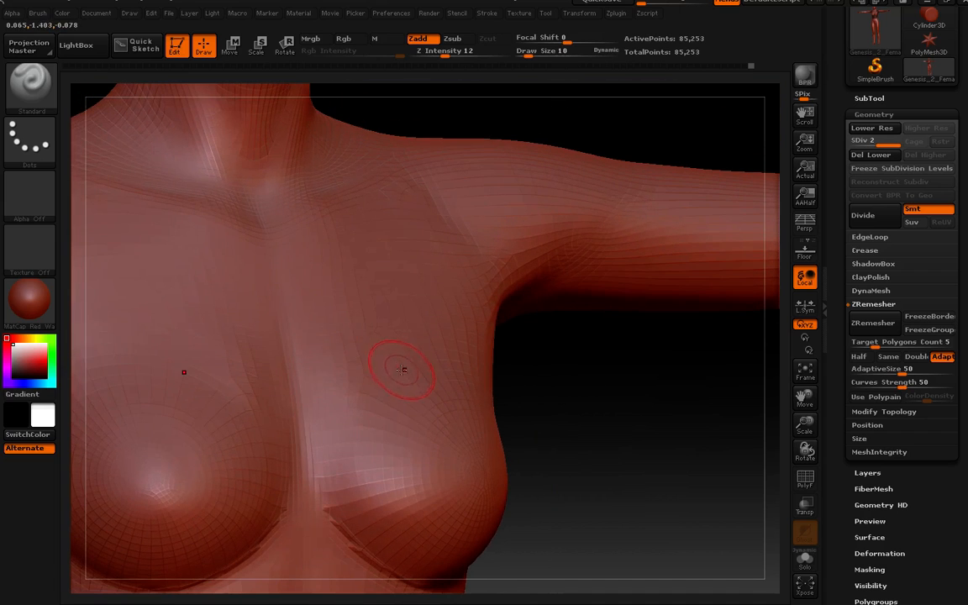
right_drag(403, 435, 389, 421)
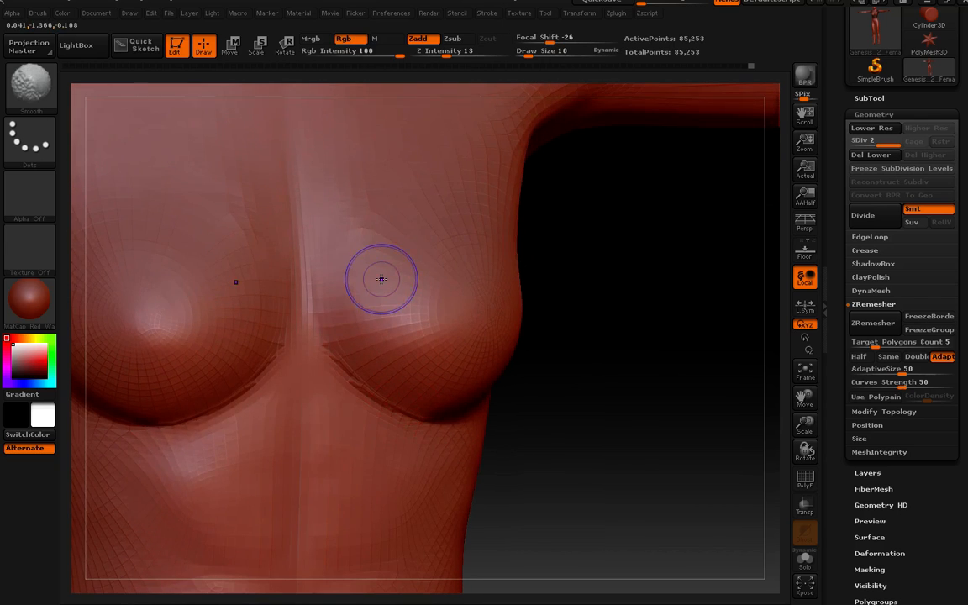
shift+drag(382, 279, 361, 252)
mouse_move(400, 338)
right_down()
mouse_move(367, 348)
mouse_move(391, 404)
right_up()
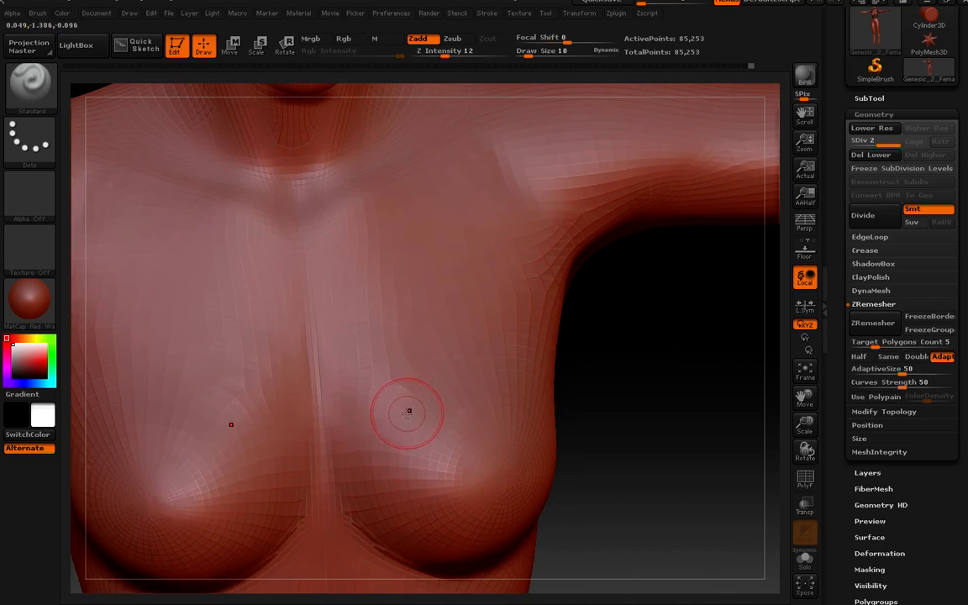
key(shift)
- Reshape the inner contour of the breasts with the Move Topological brush at draw sizes from 22 down to 8 and smooth it
mouse_move(383, 340)
right_down()
mouse_move(380, 410)
mouse_move(350, 466)
mouse_move(390, 428)
mouse_move(409, 390)
mouse_move(414, 420)
mouse_move(412, 326)
mouse_move(383, 311)
right_up()
right_drag(343, 349, 108, 109)
click(32, 82)
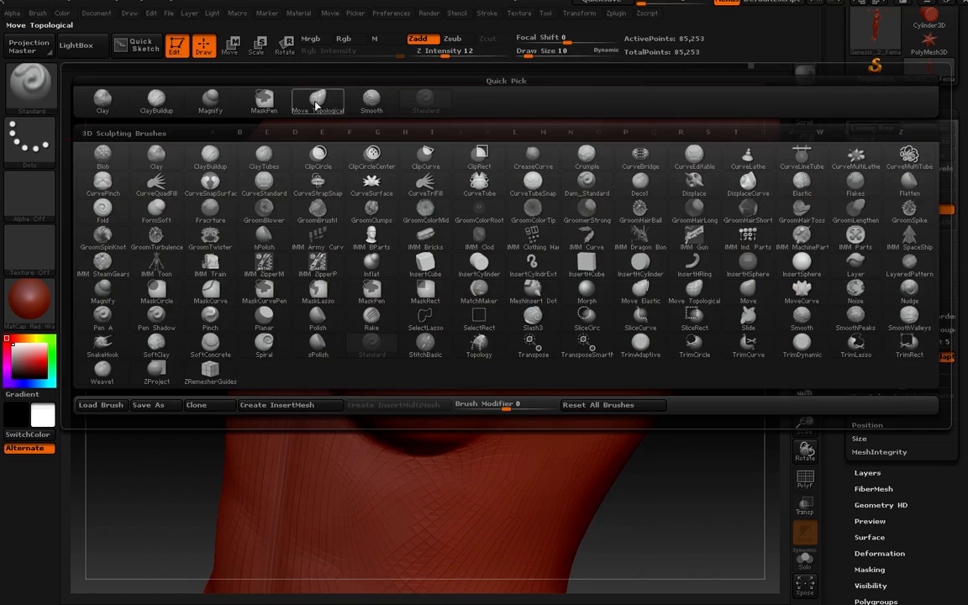
click(317, 99)
key(bracketright)
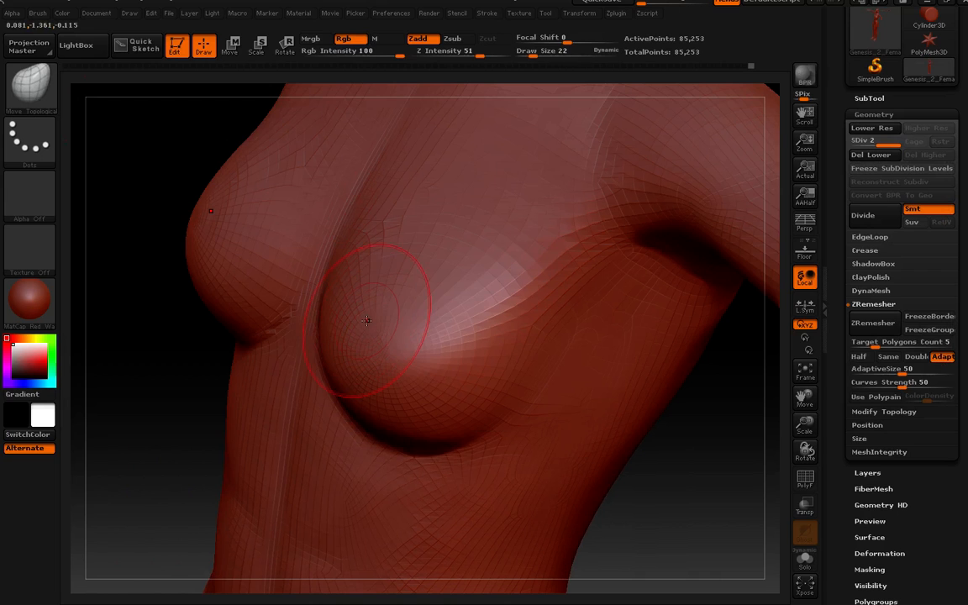
mouse_move(370, 320)
right_down()
mouse_move(391, 331)
mouse_move(385, 337)
mouse_move(336, 299)
right_up()
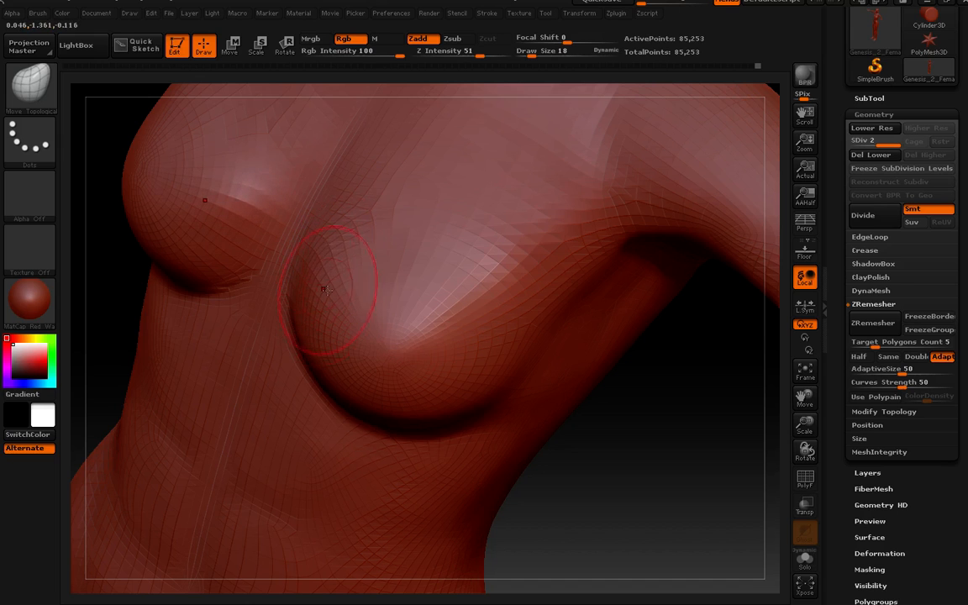
right_drag(324, 289, 361, 282)
drag(290, 340, 286, 312)
mouse_move(294, 335)
right_down()
mouse_move(301, 345)
mouse_move(276, 347)
right_up()
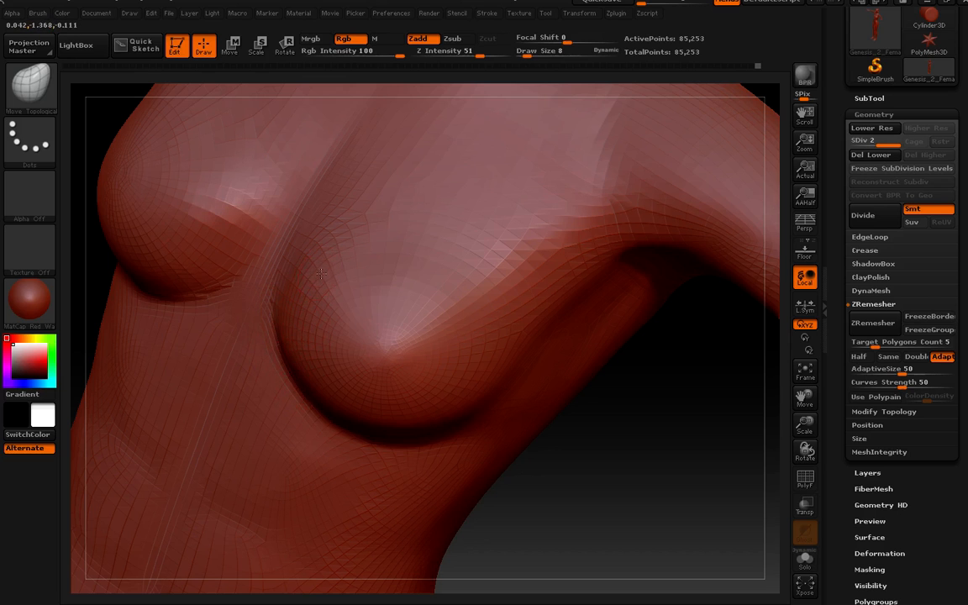
right_drag(320, 273, 330, 303)
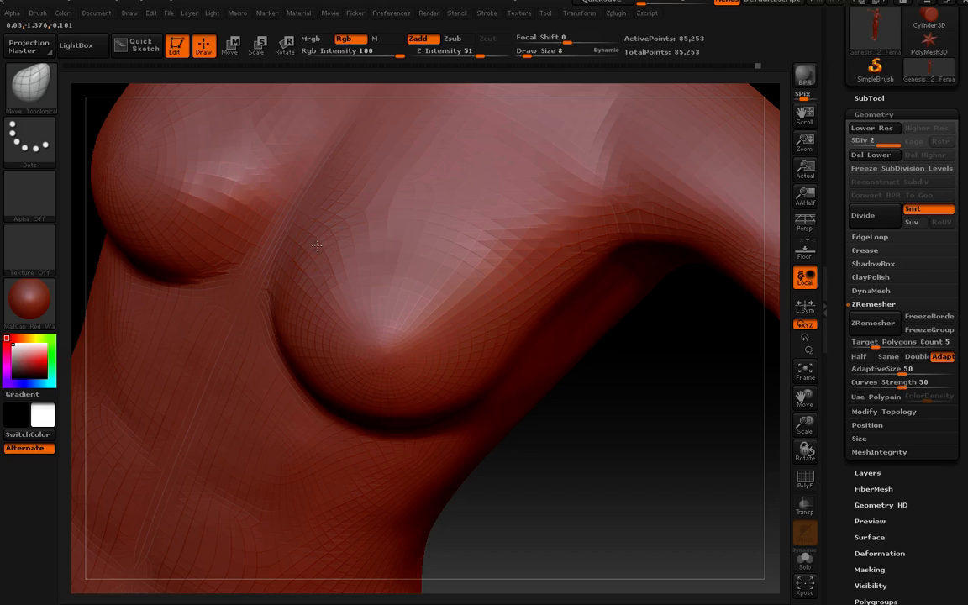
right_drag(336, 302, 359, 307)
shift+drag(359, 307, 332, 321)
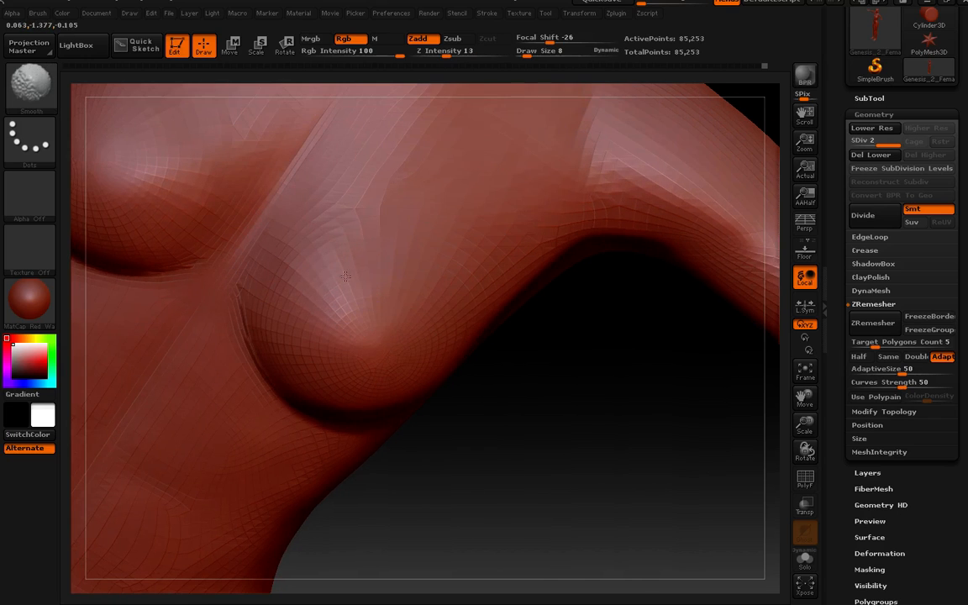
- Smooth the crease beneath the breasts and the chest in front of the armpits at draw size 8
mouse_move(351, 229)
right_down()
mouse_move(341, 260)
mouse_move(367, 278)
mouse_move(342, 307)
mouse_move(420, 323)
mouse_move(433, 336)
right_up()
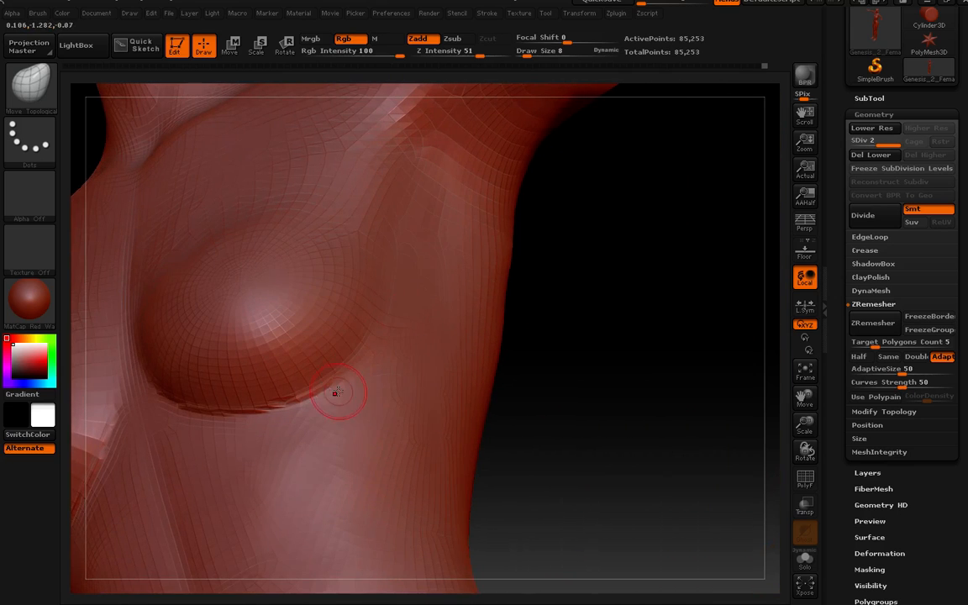
shift+drag(335, 393, 313, 400)
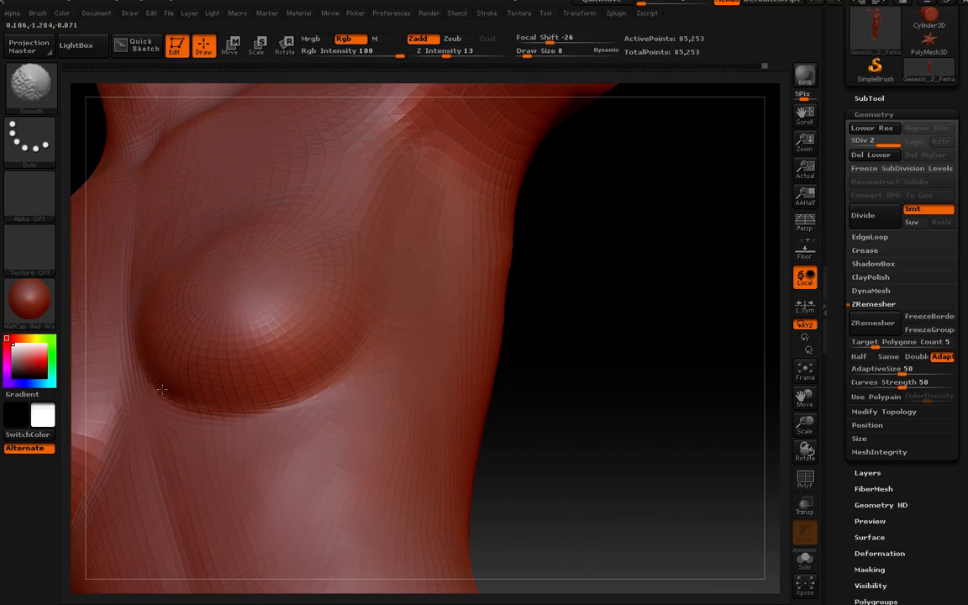
mouse_move(356, 387)
right_down()
mouse_move(277, 395)
mouse_move(344, 391)
right_up()
right_drag(269, 409, 354, 396)
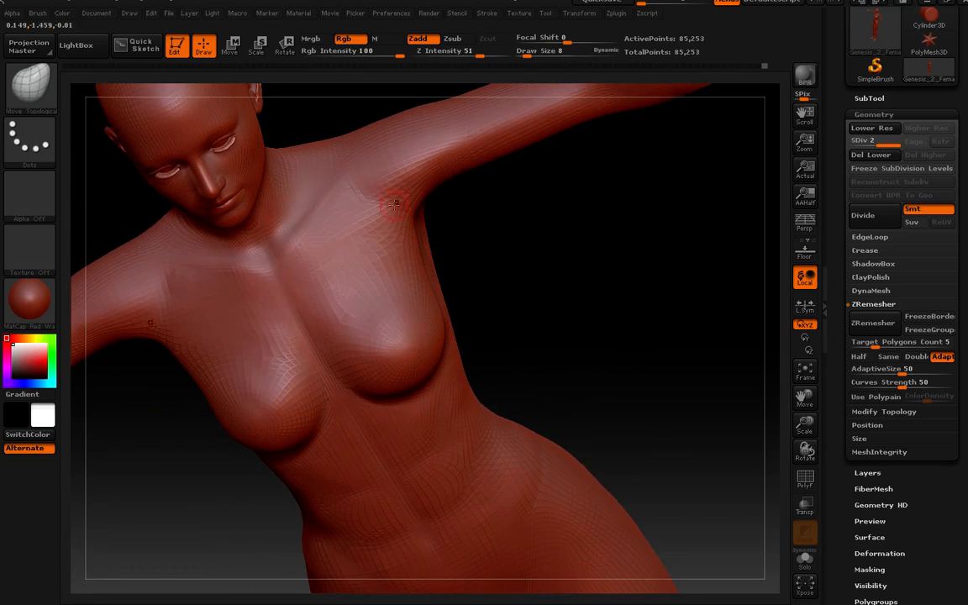
key(shift)
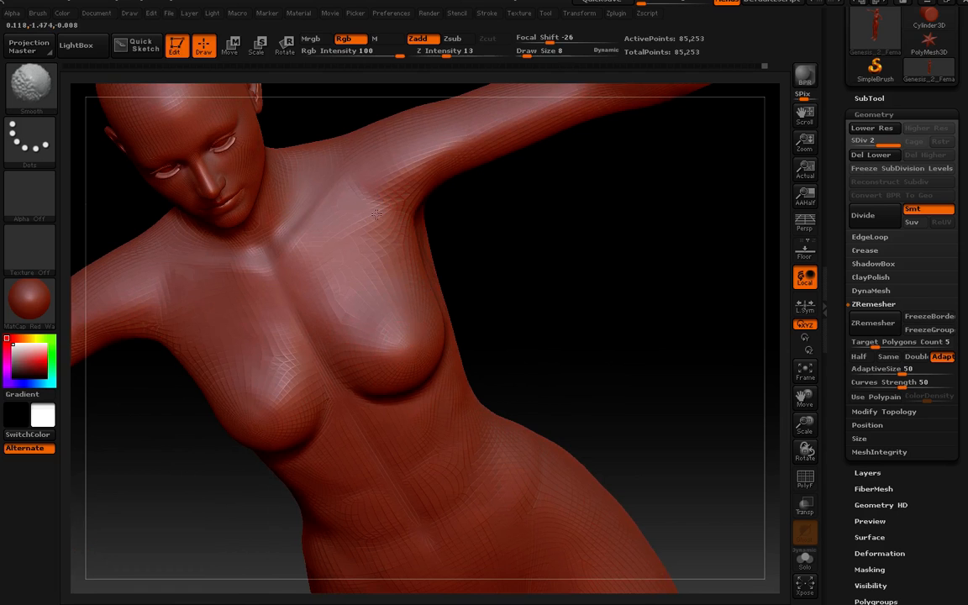
mouse_move(371, 206)
right_down()
mouse_move(510, 294)
mouse_move(452, 321)
mouse_move(488, 320)
mouse_move(421, 361)
right_up()
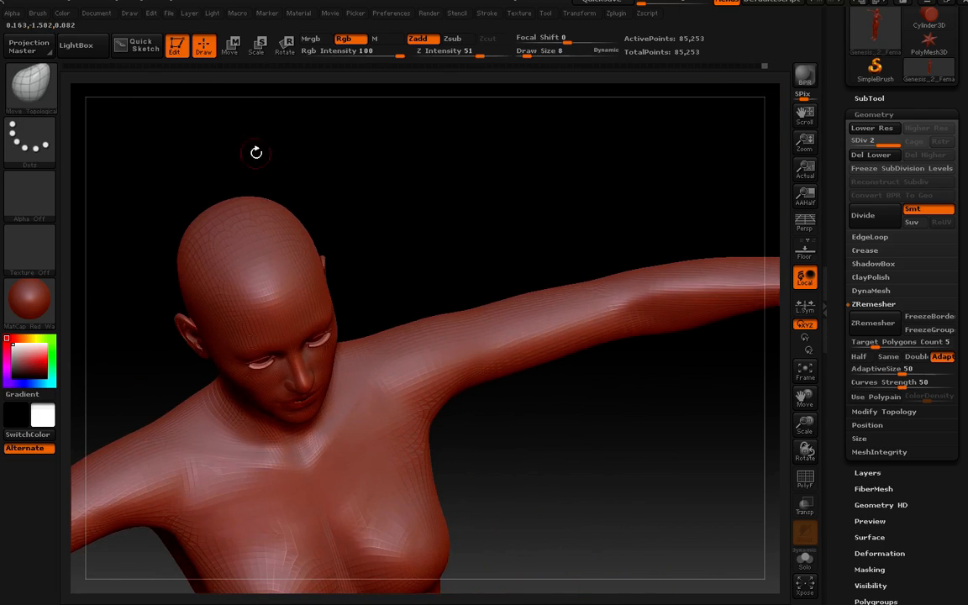
- Build up the tops of the shoulders with the Standard brush at Z intensity 12 and draw size 9, and smooth the strokes
click(30, 79)
click(424, 100)
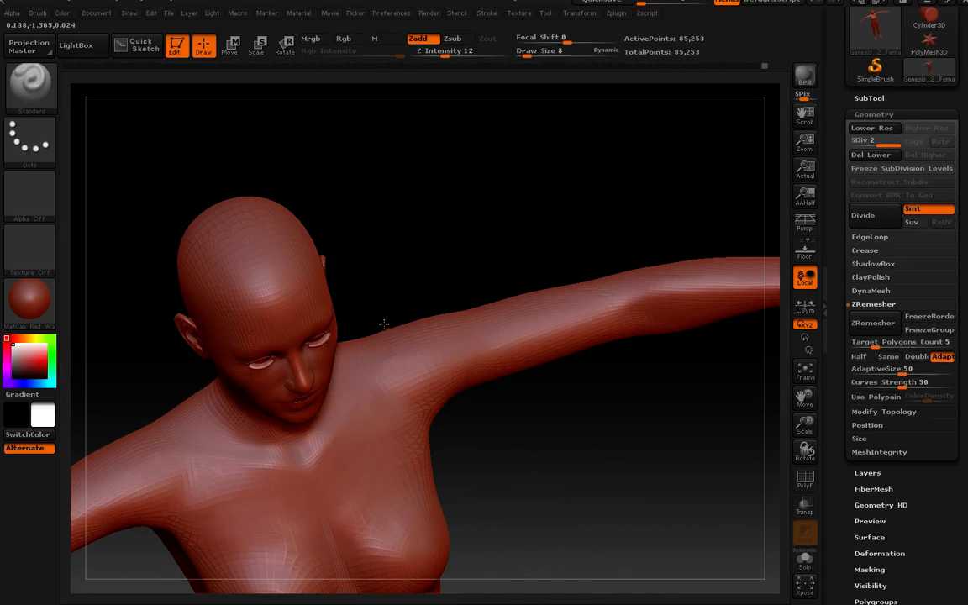
mouse_move(383, 324)
alt+right_down()
mouse_move(440, 469)
mouse_move(411, 378)
mouse_move(417, 330)
mouse_move(415, 369)
mouse_move(324, 424)
alt+right_up()
key(ctrl)
key(shift)
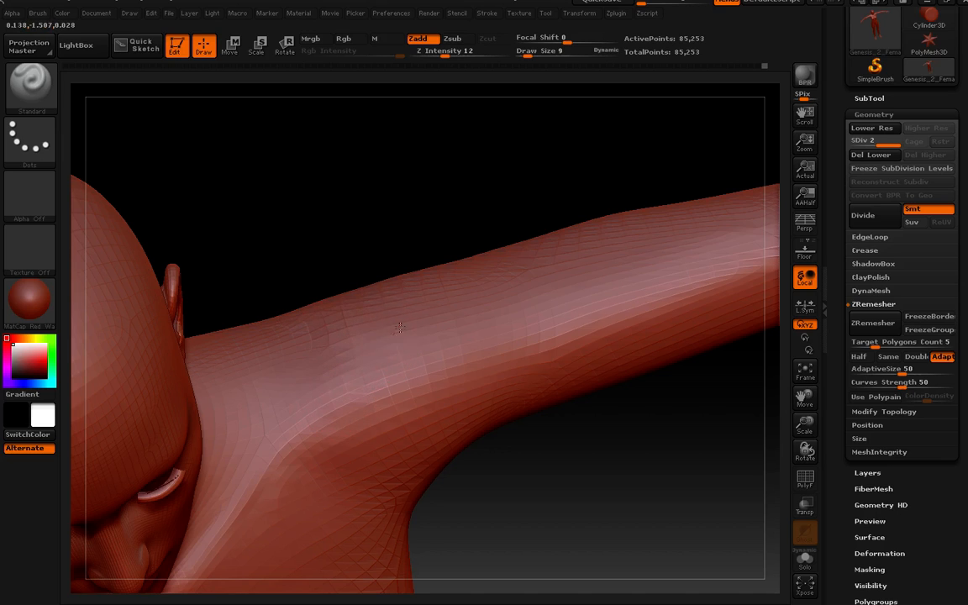
mouse_move(326, 357)
mouse_down()
mouse_move(369, 382)
mouse_move(420, 336)
mouse_move(420, 311)
mouse_up()
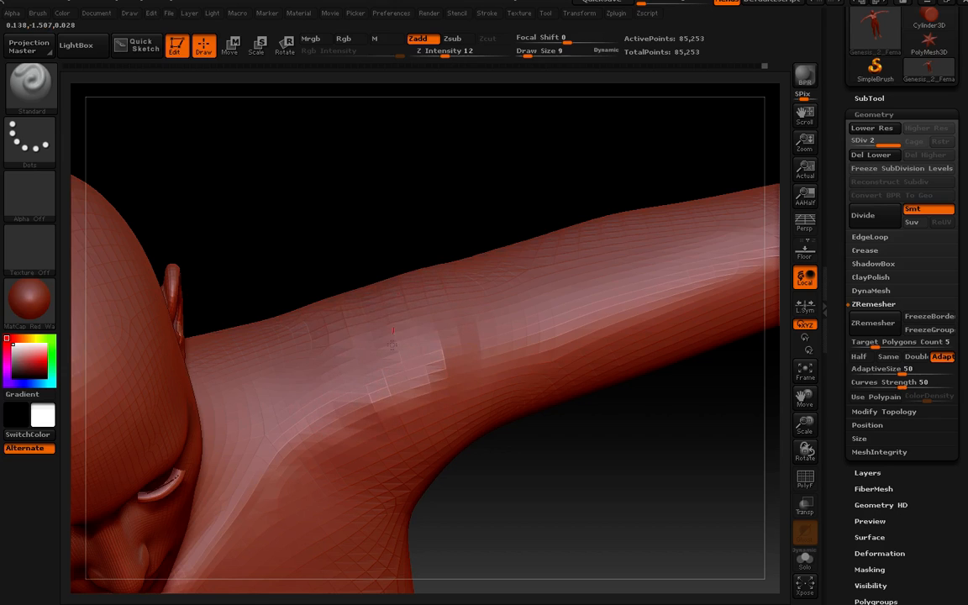
drag(459, 251, 476, 326)
key(shift)
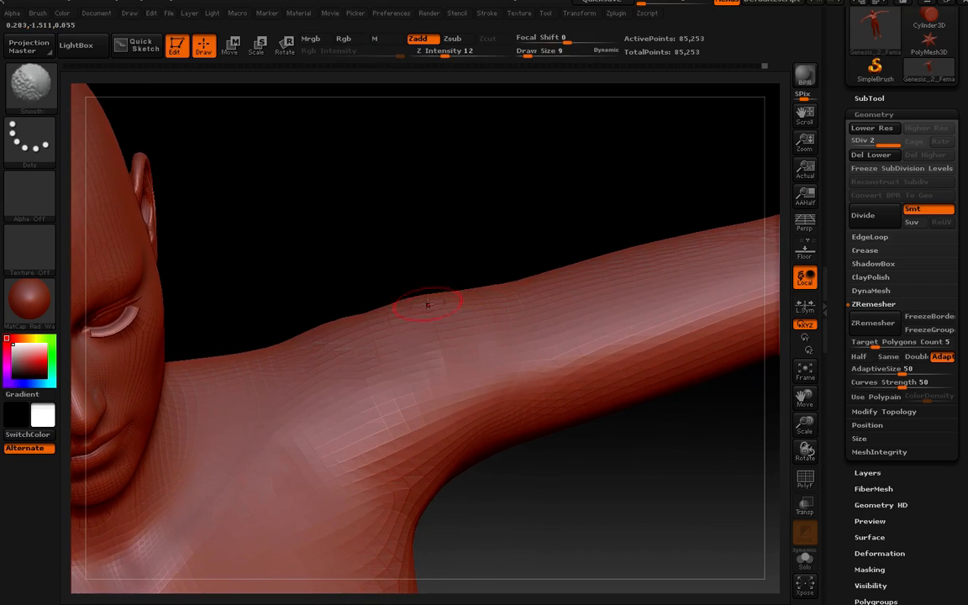
- Add volume around the shoulders and upper arms at draw size 10 and blend it in with the Smooth brush at draw size 14
drag(409, 303, 438, 382)
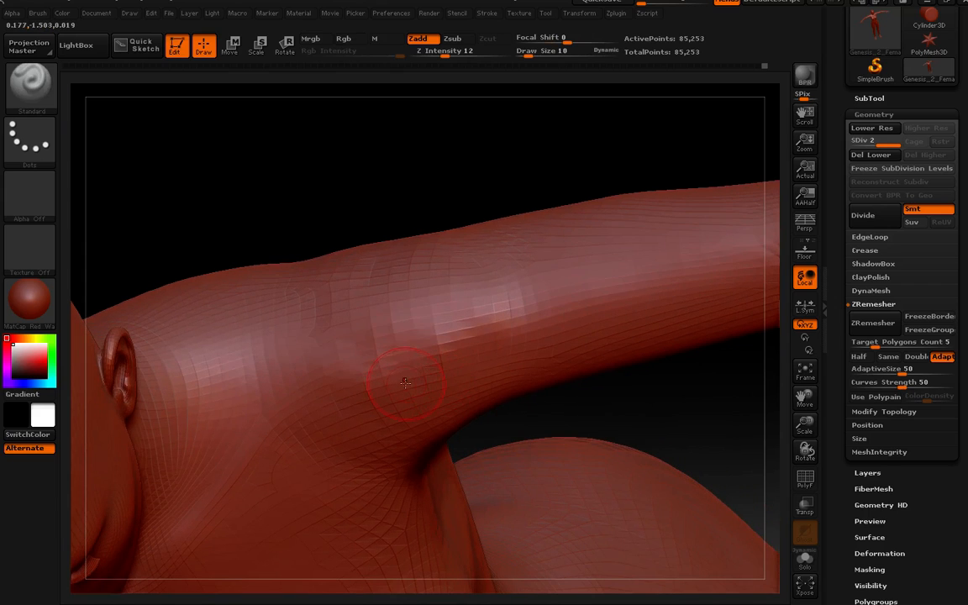
key(shift)
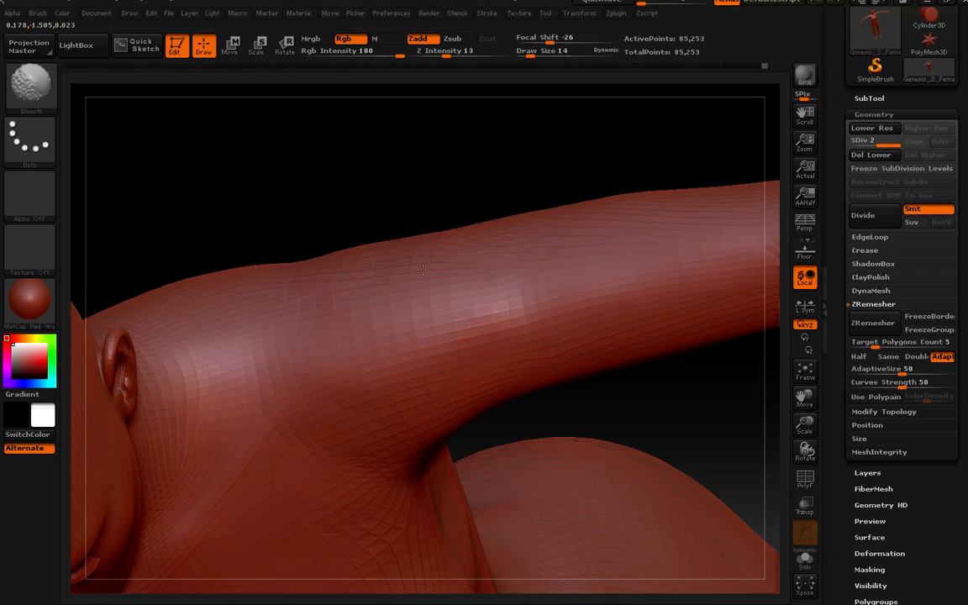
drag(405, 286, 387, 385)
mouse_move(438, 328)
shift+mouse_down()
mouse_move(420, 309)
mouse_move(401, 253)
shift+mouse_up()
mouse_move(501, 278)
mouse_down()
mouse_move(454, 347)
mouse_move(471, 472)
mouse_move(431, 480)
mouse_move(458, 480)
mouse_move(473, 450)
mouse_move(452, 351)
mouse_move(471, 417)
mouse_move(458, 456)
mouse_up()
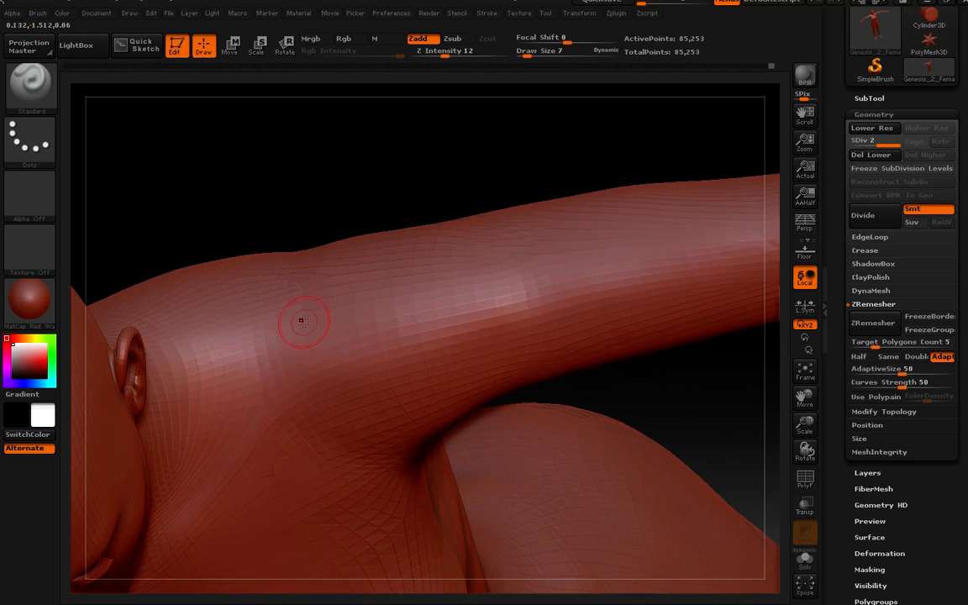
- Sculpt small raised strokes at the outer ends of the collarbones with the Standard brush at draw size 2
mouse_move(304, 379)
mouse_down()
mouse_move(318, 284)
mouse_move(292, 363)
mouse_move(310, 395)
mouse_move(295, 366)
mouse_up()
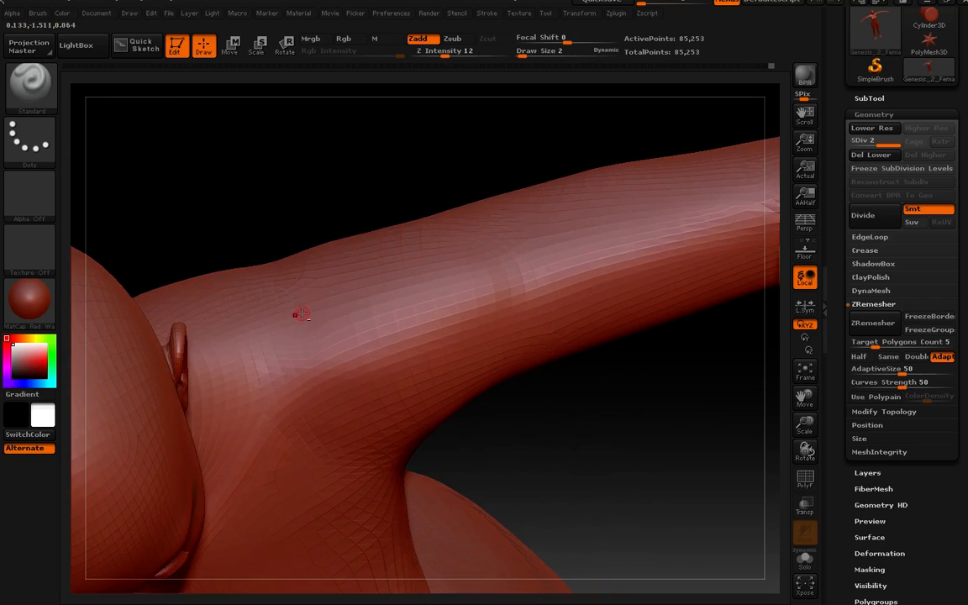
drag(278, 289, 308, 331)
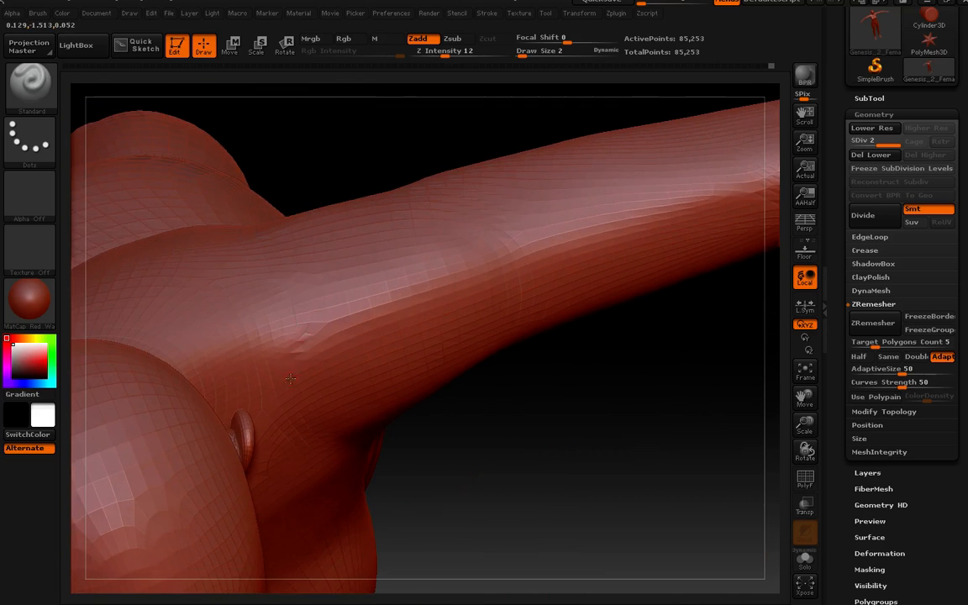
drag(285, 376, 294, 371)
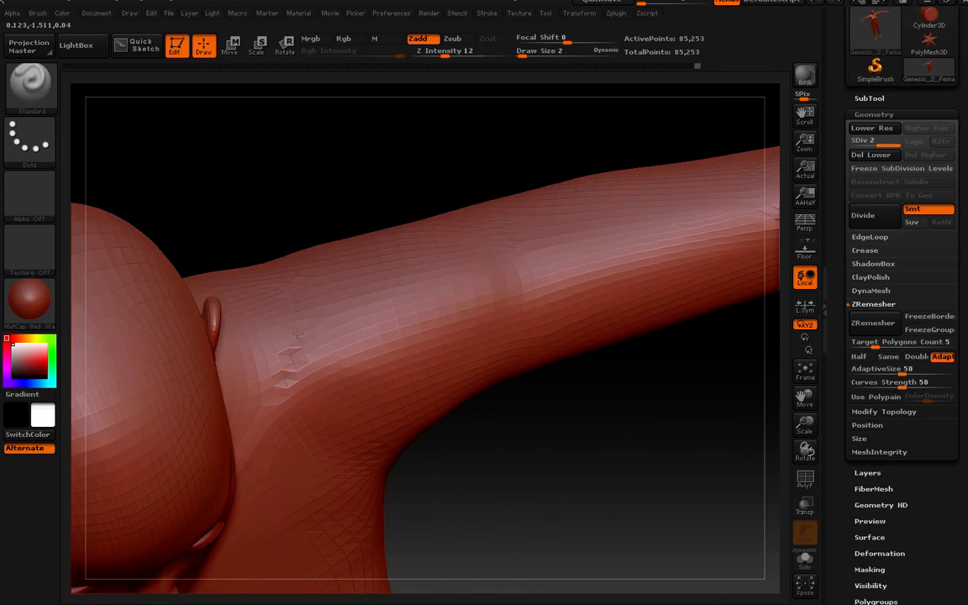
drag(294, 386, 302, 313)
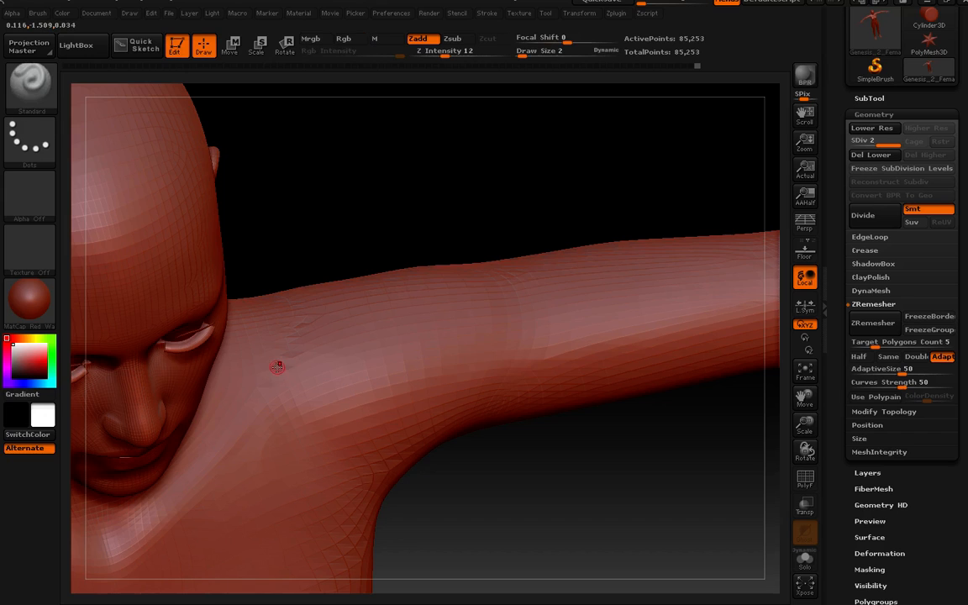
- Smooth the strokes at the outer ends of the collarbones into the shoulders with the Smooth brush at draw size 6
key(bracketright)
key(shift)
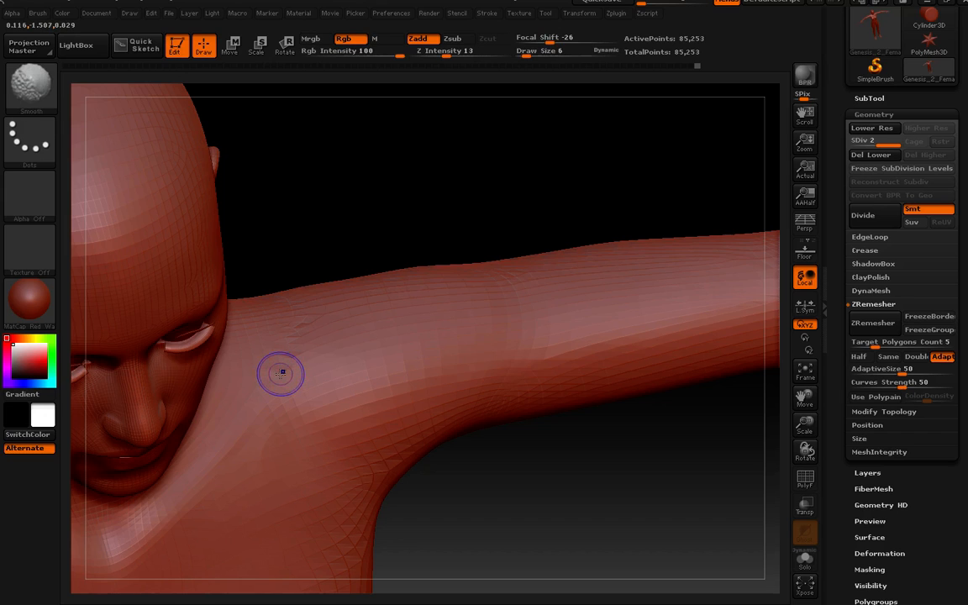
mouse_move(296, 330)
right_down()
mouse_move(298, 371)
mouse_move(295, 328)
mouse_move(296, 371)
mouse_move(297, 340)
right_up()
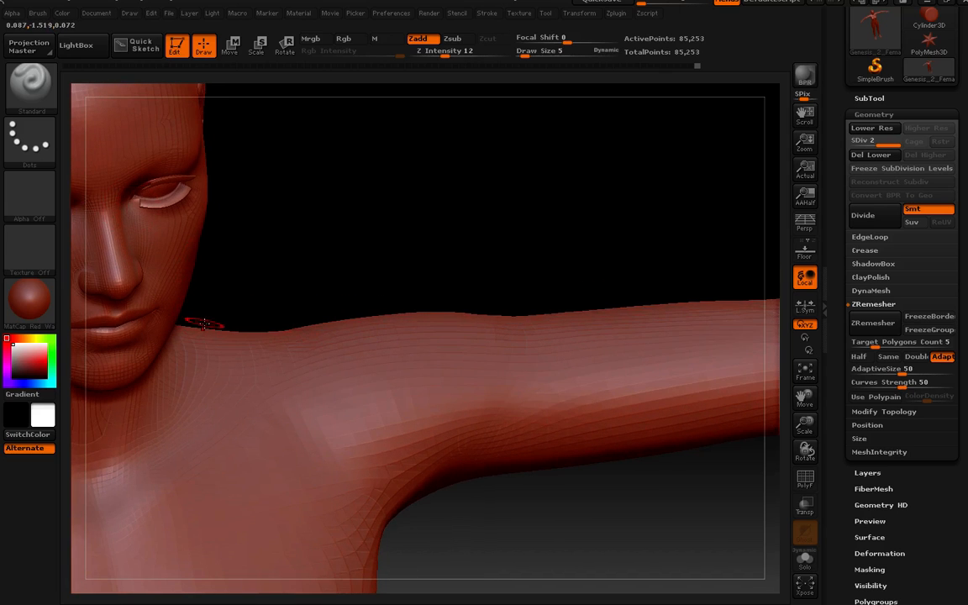
right_drag(302, 382, 283, 396)
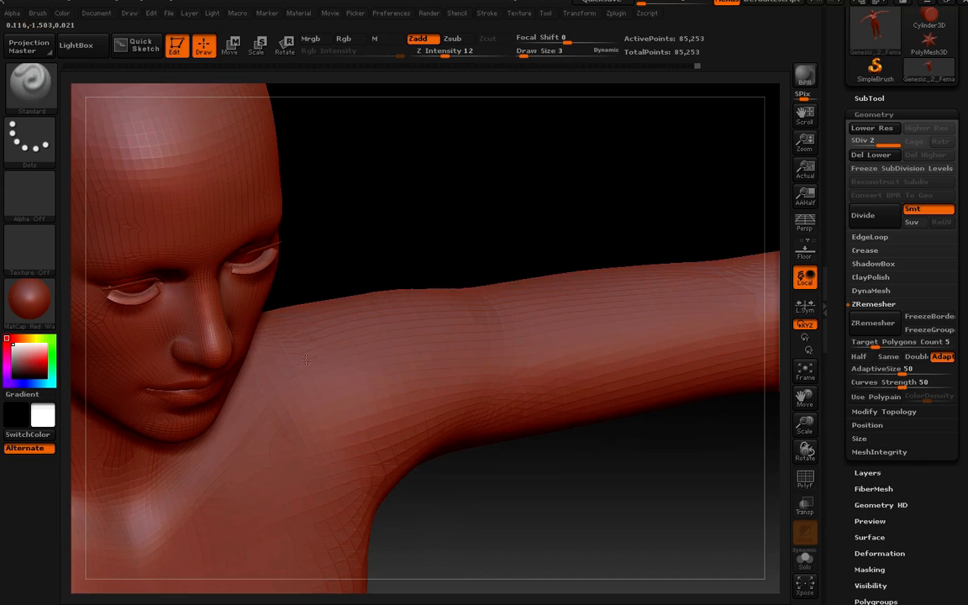
- Smooth the top of the shoulders where they meet the upper arms with the Smooth brush at draw size 3
right_drag(320, 322, 276, 359)
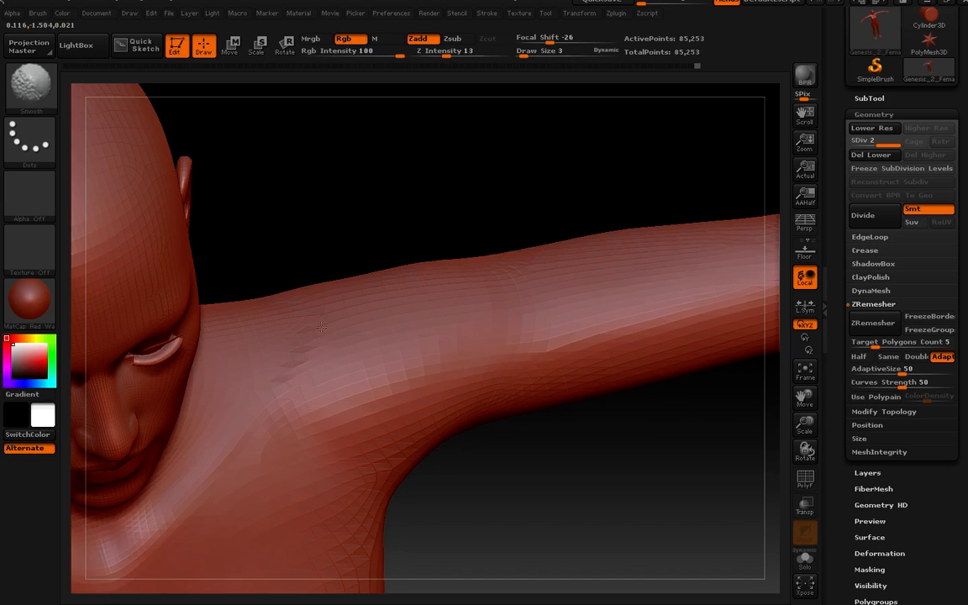
mouse_move(312, 330)
right_down()
mouse_move(345, 336)
mouse_move(340, 395)
mouse_move(319, 282)
mouse_move(288, 510)
mouse_move(373, 416)
mouse_move(375, 434)
right_up()
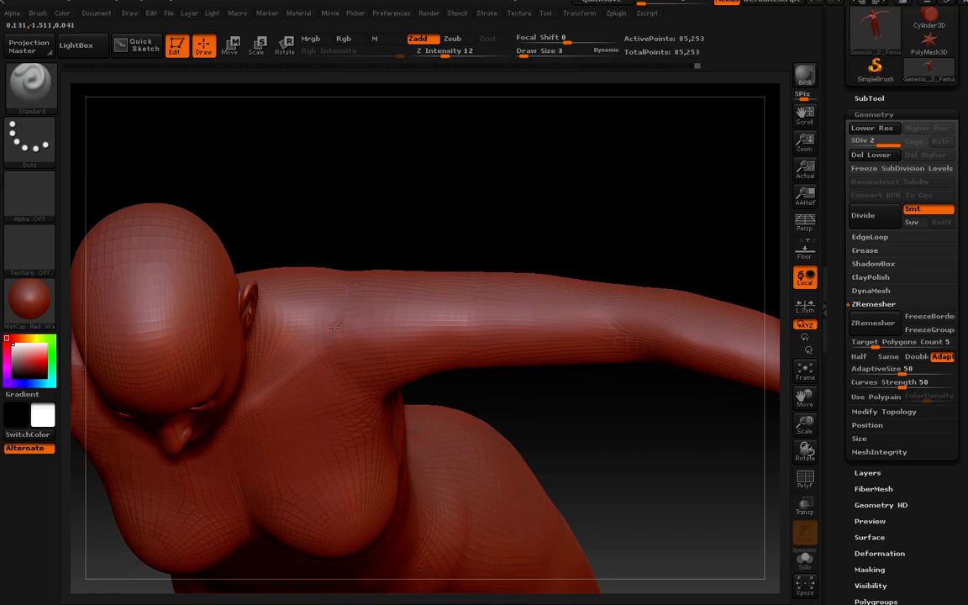
right_drag(345, 296, 354, 336)
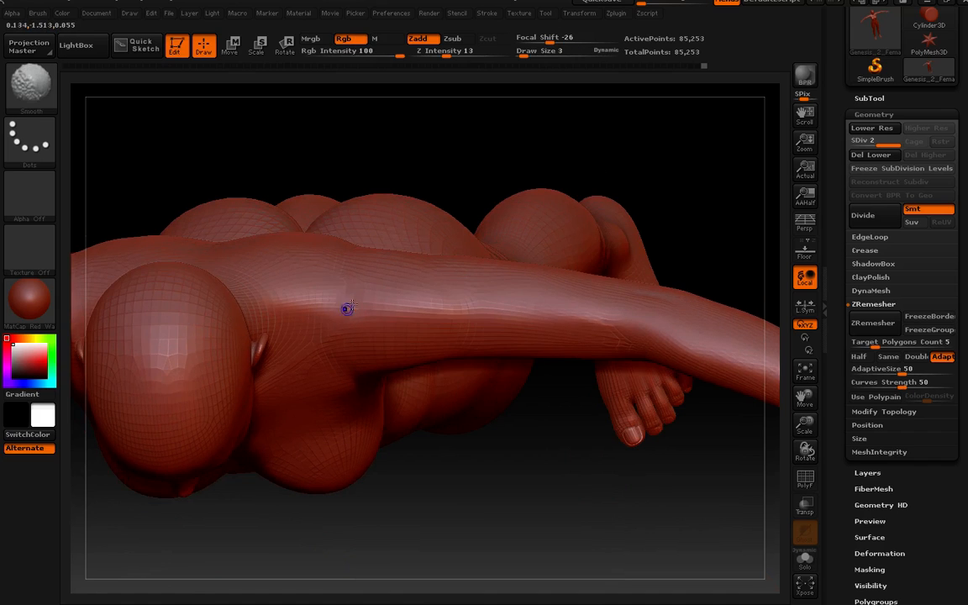
mouse_move(347, 309)
right_down()
mouse_move(345, 266)
mouse_move(325, 407)
mouse_move(320, 359)
right_up()
- Refine the underside of the upper arms with the Standard brush and smooth it at draw size 6
mouse_move(298, 466)
alt+right_down()
mouse_move(306, 281)
mouse_move(304, 392)
mouse_move(313, 296)
alt+right_up()
mouse_move(258, 420)
ctrl+right_down()
mouse_move(350, 368)
mouse_move(349, 335)
ctrl+right_up()
mouse_move(424, 362)
right_down()
mouse_move(432, 313)
mouse_move(437, 537)
right_up()
mouse_move(440, 428)
right_down()
mouse_move(440, 349)
mouse_move(441, 414)
right_up()
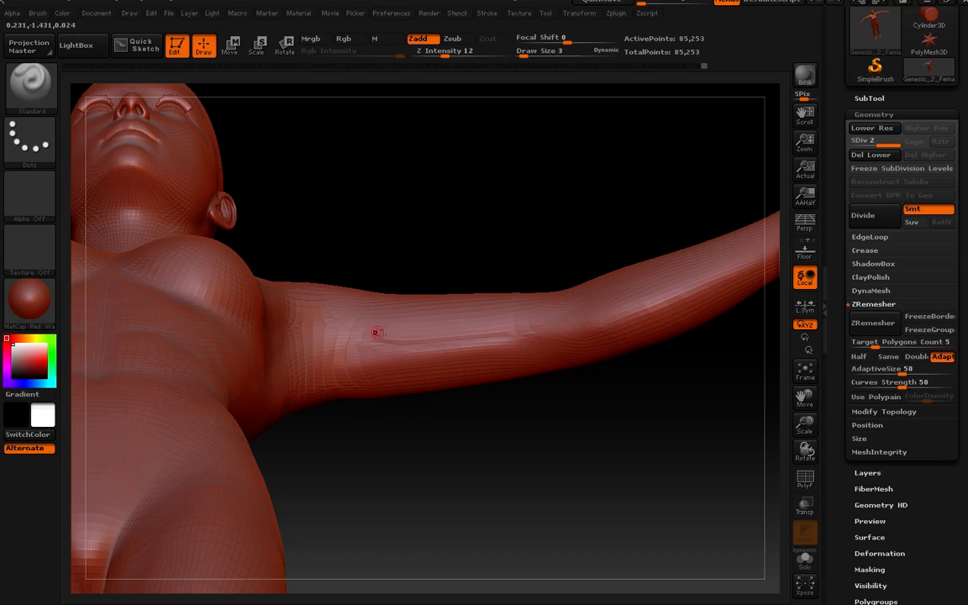
right_drag(377, 333, 460, 347)
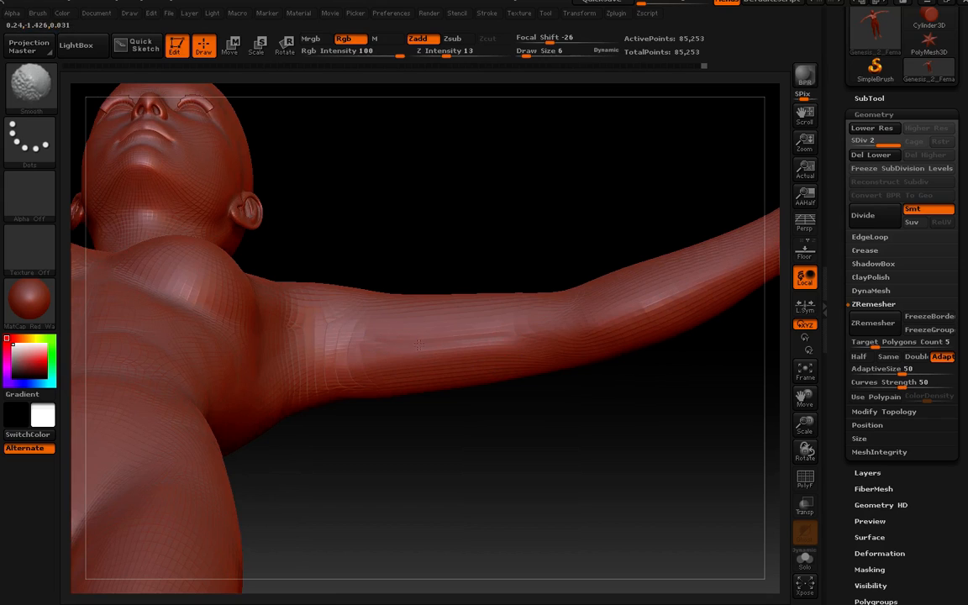
mouse_move(545, 339)
right_down()
mouse_move(504, 289)
mouse_move(494, 353)
right_up()
key(shift)
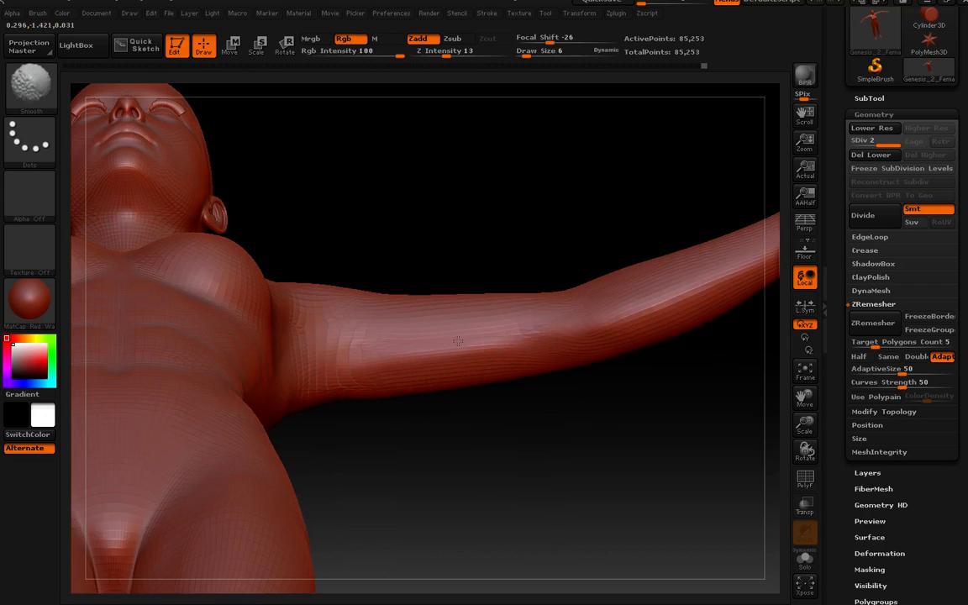
- Blend the underside of the upper arms toward the elbows with the Smooth brush at draw size 9
right_drag(408, 341, 449, 382)
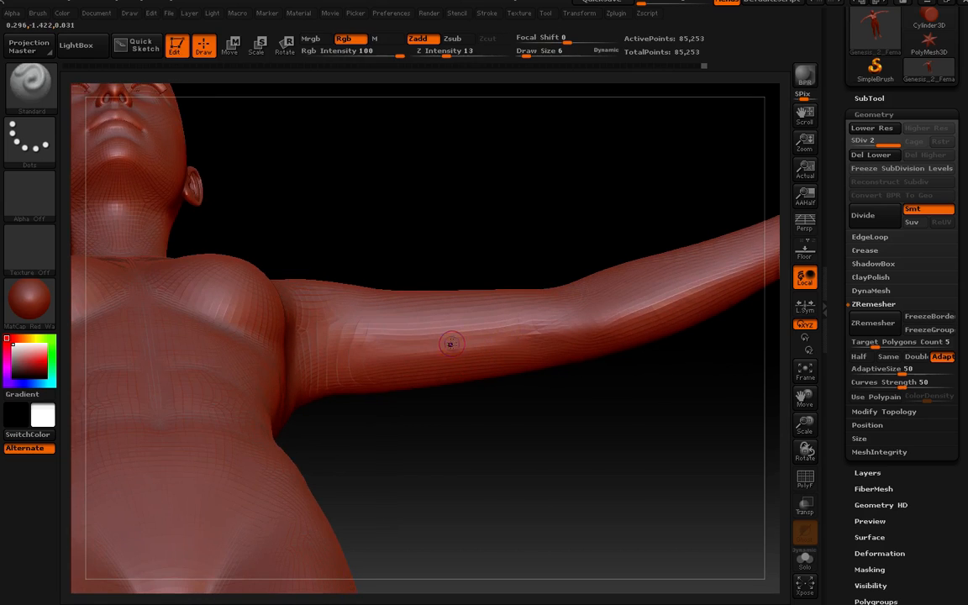
key(shift)
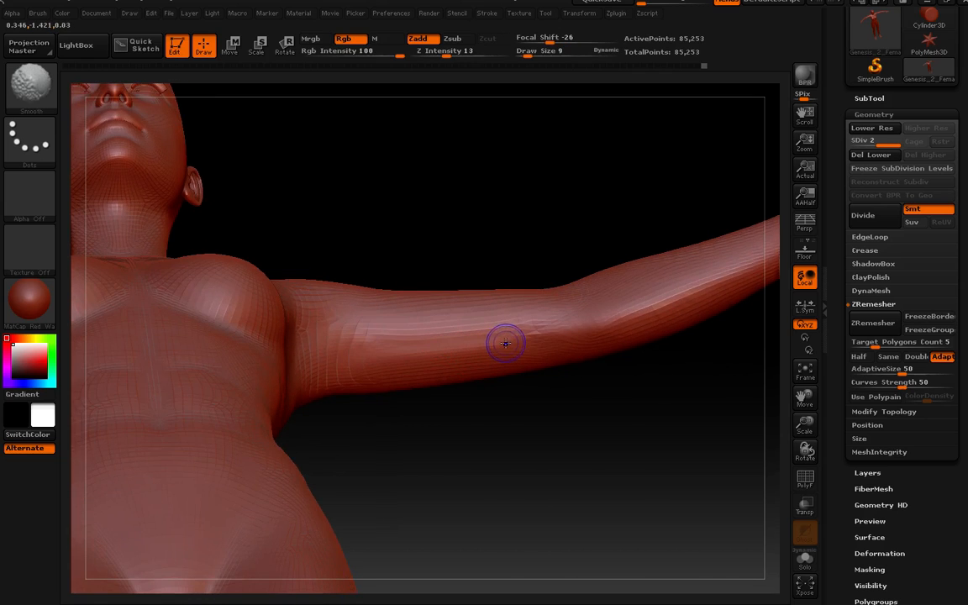
right_drag(524, 368, 375, 300)
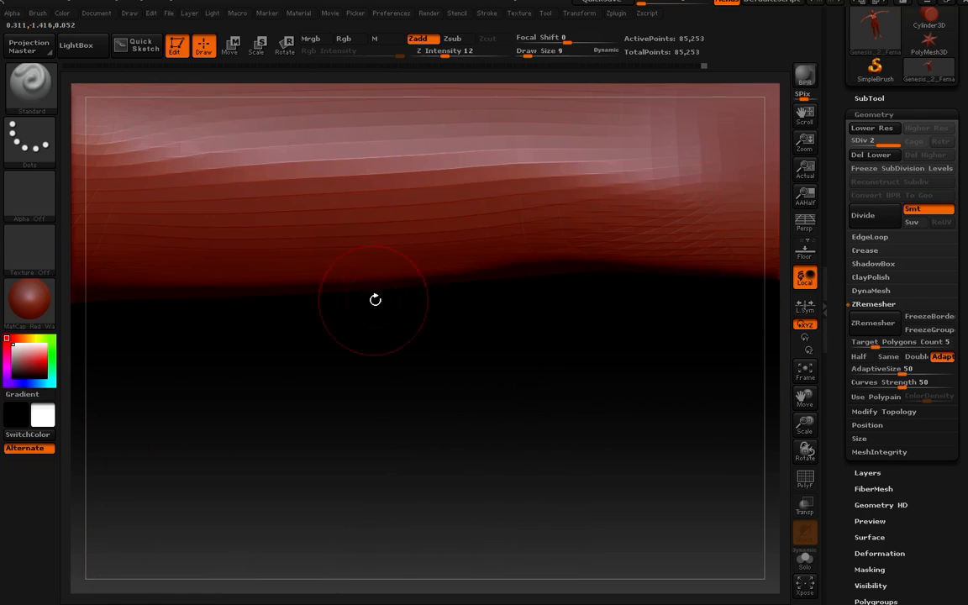
- Smooth the inner ends of the collarbones and the base of the neck with the Smooth brush at draw size 9
mouse_move(393, 353)
right_down()
mouse_move(306, 206)
mouse_move(424, 353)
mouse_move(442, 326)
mouse_move(457, 324)
mouse_move(437, 328)
mouse_move(422, 294)
mouse_move(388, 306)
mouse_move(359, 367)
right_up()
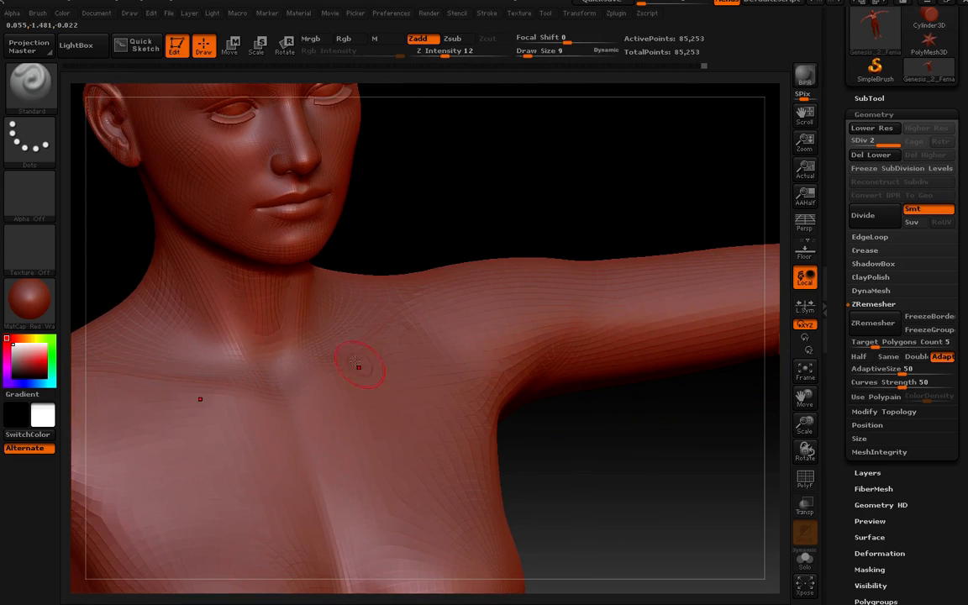
mouse_move(294, 372)
right_down()
mouse_move(255, 379)
mouse_move(311, 388)
right_up()
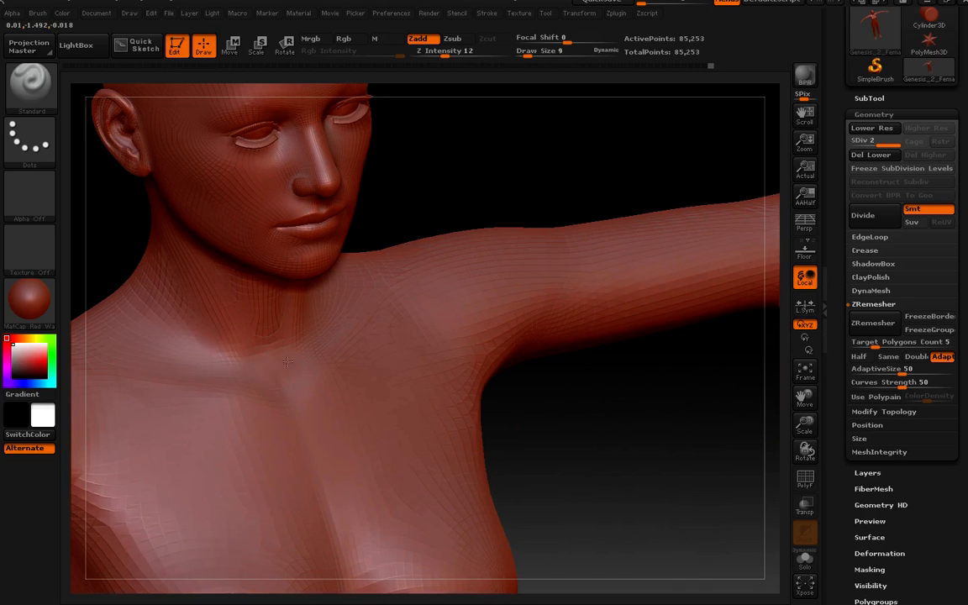
mouse_move(287, 362)
right_down()
mouse_move(245, 374)
mouse_move(276, 383)
right_up()
shift+drag(266, 331, 287, 363)
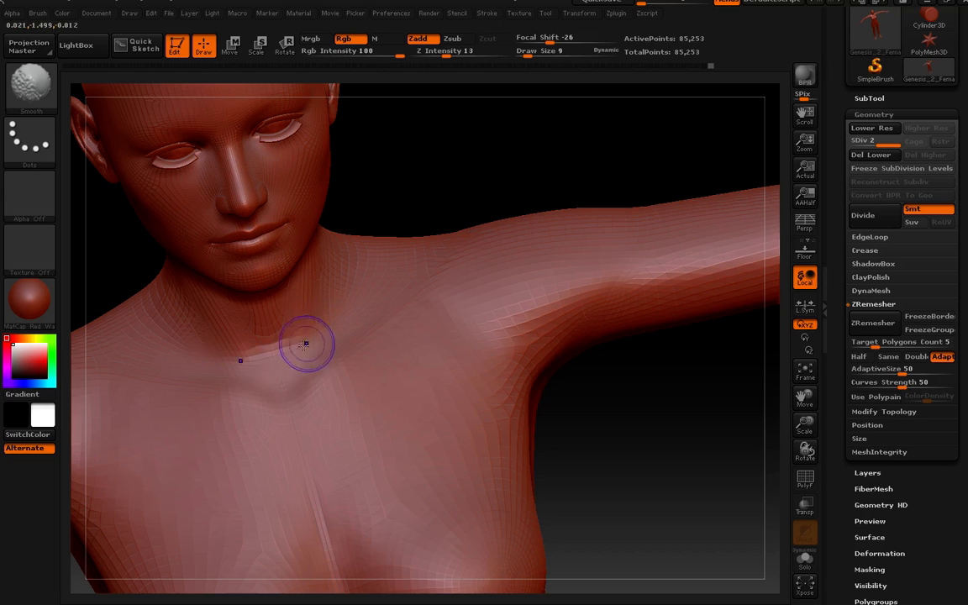
mouse_move(339, 336)
right_down()
mouse_move(318, 395)
mouse_move(267, 412)
right_up()
mouse_move(327, 410)
alt+right_down()
mouse_move(392, 453)
mouse_move(394, 523)
mouse_move(374, 428)
mouse_move(374, 481)
mouse_move(358, 345)
mouse_move(403, 377)
mouse_move(393, 361)
alt+right_up()
shift+drag(307, 330, 345, 336)
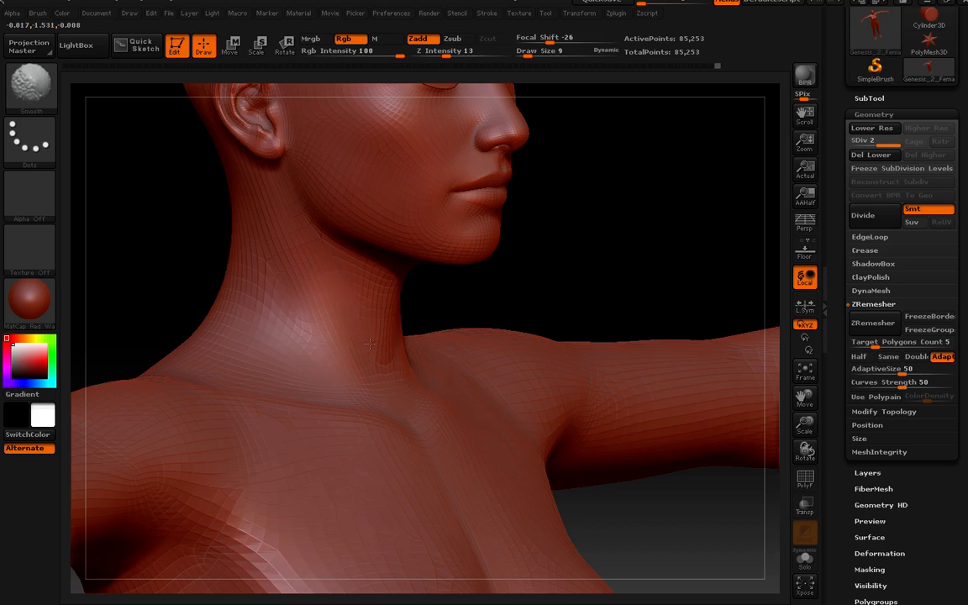
- Shape the front and sides of the neck with the Standard brush at Z intensity 12 and draw size 7, smoothing the strokes
right_drag(370, 343, 294, 324)
click(35, 90)
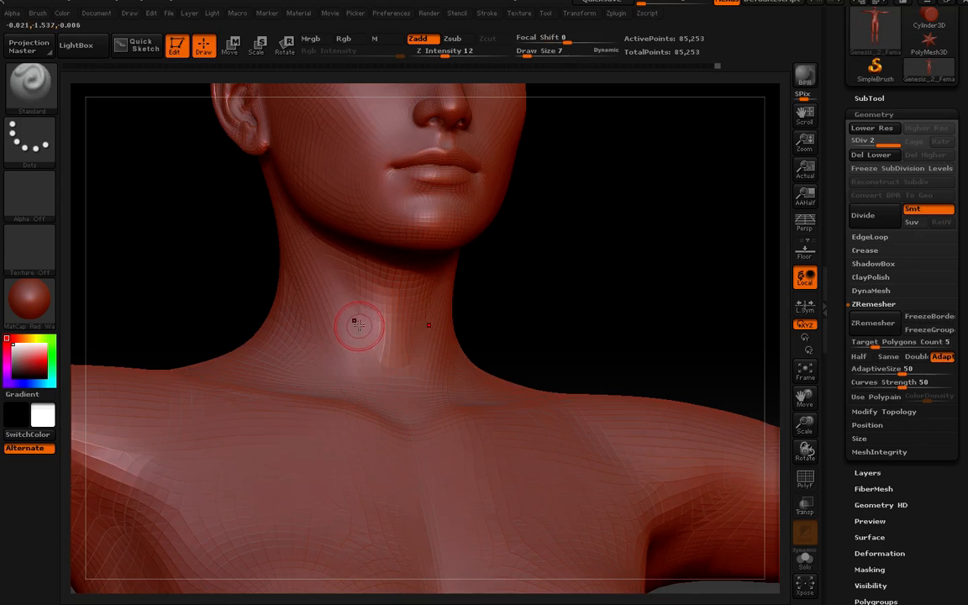
mouse_move(359, 316)
right_down()
mouse_move(369, 319)
mouse_move(348, 311)
right_up()
key(shift)
- Build up the inner back of the thighs with the Standard brush at draw size 10 and blend it with the Smooth brush
mouse_move(315, 271)
right_down()
mouse_move(267, 289)
mouse_move(257, 277)
mouse_move(353, 336)
mouse_move(385, 376)
mouse_move(358, 353)
mouse_move(370, 442)
mouse_move(359, 467)
mouse_move(370, 494)
mouse_move(350, 434)
mouse_move(470, 405)
mouse_move(286, 416)
mouse_move(323, 266)
mouse_move(345, 311)
mouse_move(375, 336)
mouse_move(370, 324)
mouse_move(470, 357)
mouse_move(473, 380)
mouse_move(477, 335)
mouse_move(473, 449)
mouse_move(499, 417)
mouse_move(532, 331)
mouse_move(536, 417)
right_up()
right_drag(503, 460, 478, 391)
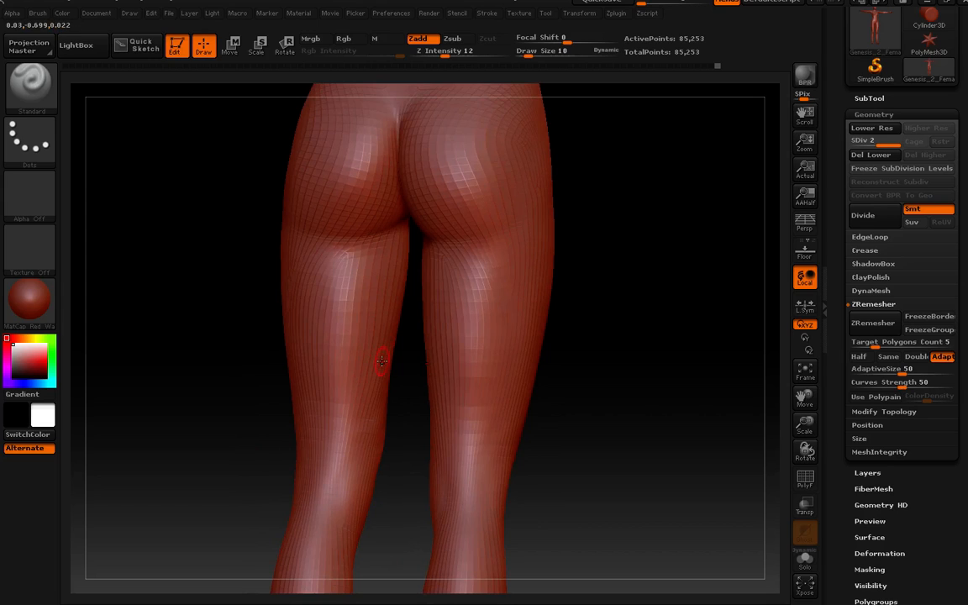
right_drag(404, 353, 349, 404)
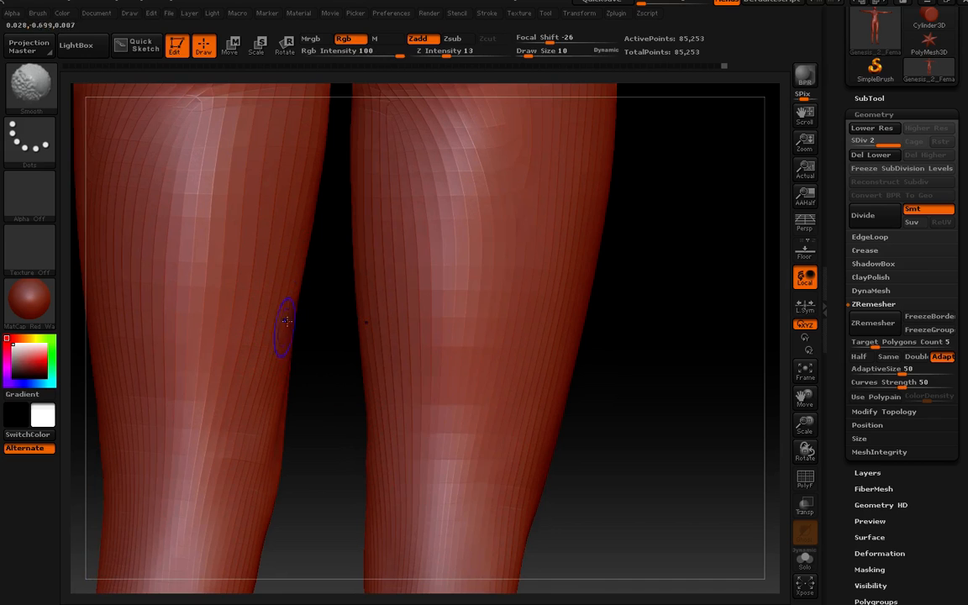
mouse_move(286, 290)
right_down()
mouse_move(403, 384)
mouse_move(315, 410)
mouse_move(374, 433)
mouse_move(363, 400)
right_up()
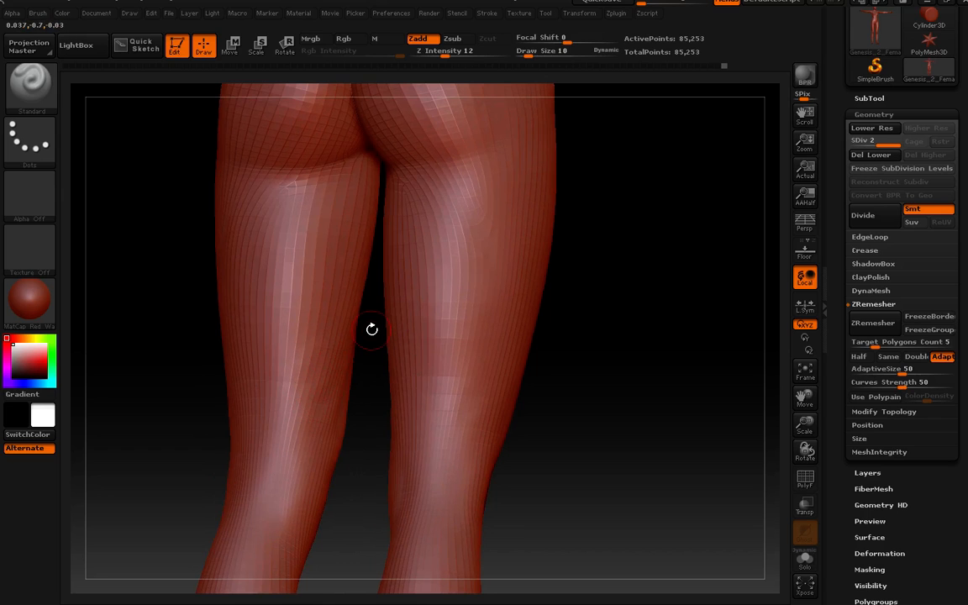
mouse_move(371, 329)
right_down()
mouse_move(363, 360)
mouse_move(379, 371)
mouse_move(363, 360)
right_up()
key(ctrl)
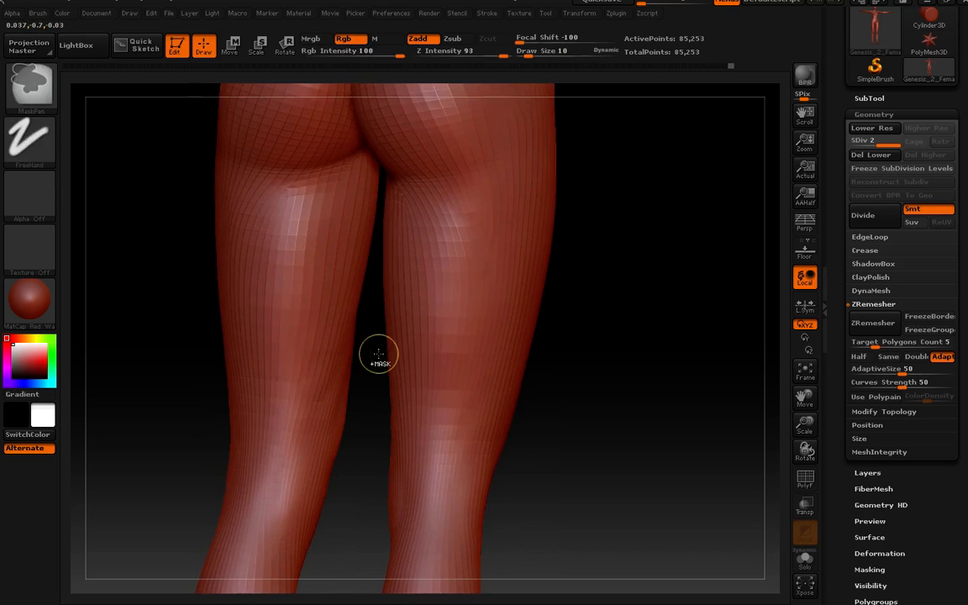
key(ctrl+shift)
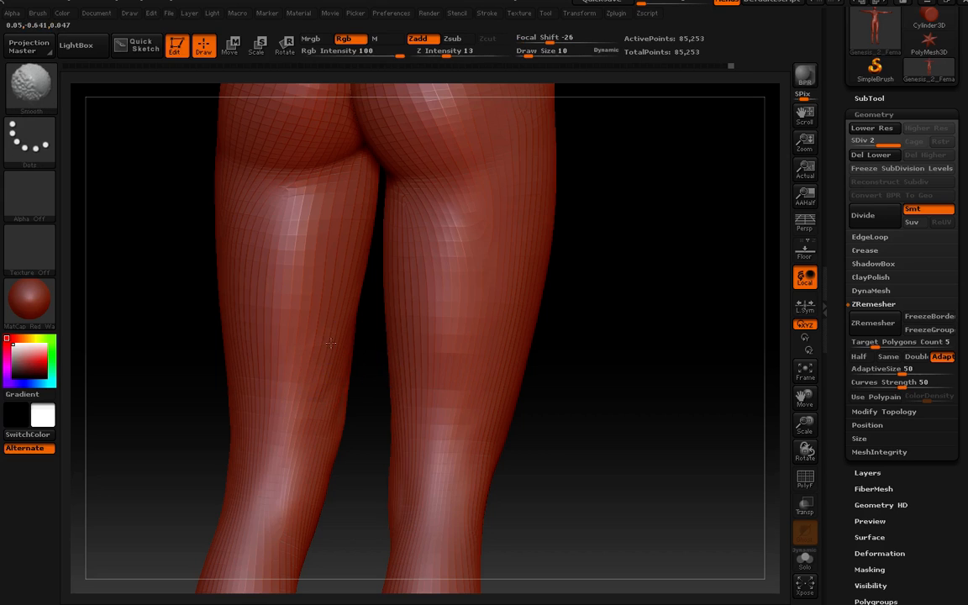
mouse_move(332, 405)
right_down()
mouse_move(263, 353)
mouse_move(333, 397)
right_up()
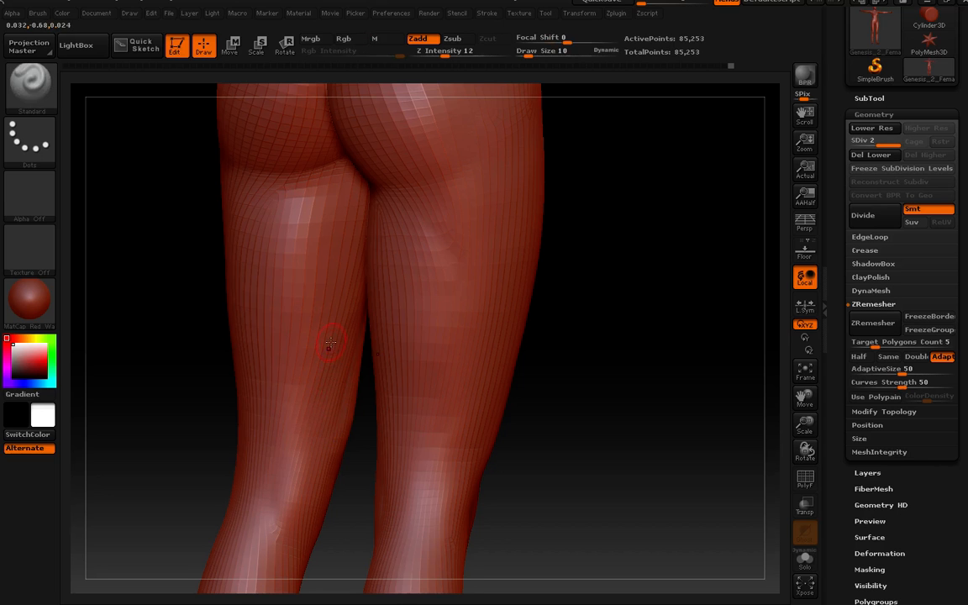
- Sculpt and smooth the upper back of the thighs just below the buttocks at draw size 10
right_drag(330, 343, 384, 387)
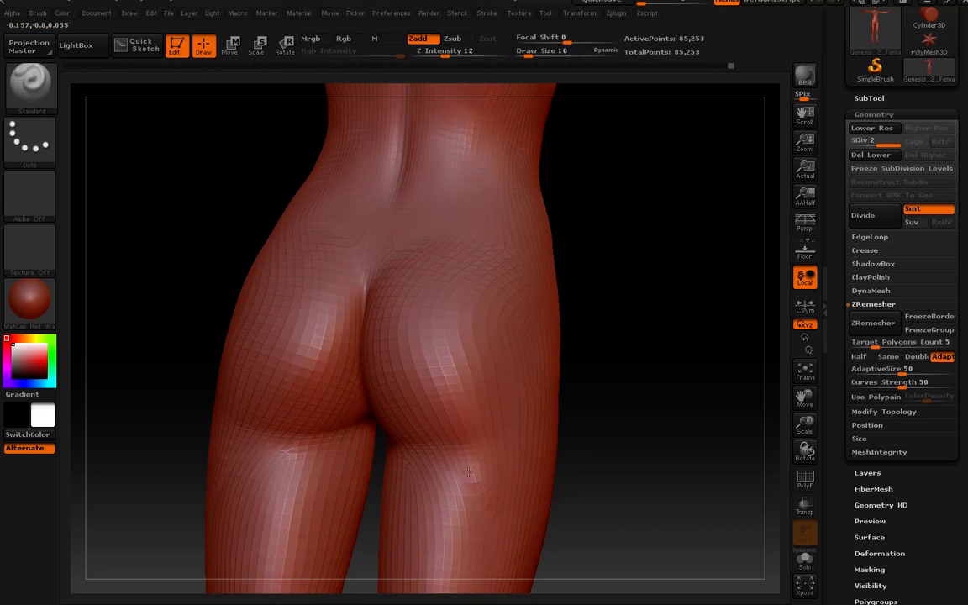
mouse_move(519, 499)
right_down()
mouse_move(501, 485)
mouse_move(492, 492)
mouse_move(498, 513)
mouse_move(484, 471)
mouse_move(168, 461)
mouse_move(315, 456)
mouse_move(273, 450)
mouse_move(324, 434)
mouse_move(293, 447)
mouse_move(312, 455)
right_up()
key(shift)
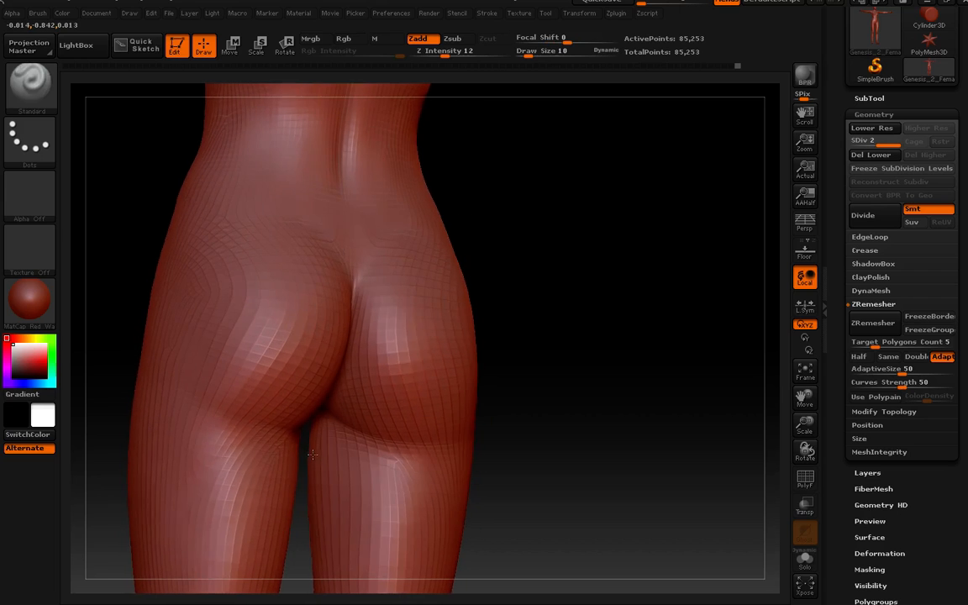
- Reshape the lower buttocks and upper thighs with the Move Topological brush at Z intensity 51 and draw size 10
mouse_move(190, 455)
right_down()
mouse_move(272, 473)
mouse_move(185, 356)
mouse_move(102, 159)
right_up()
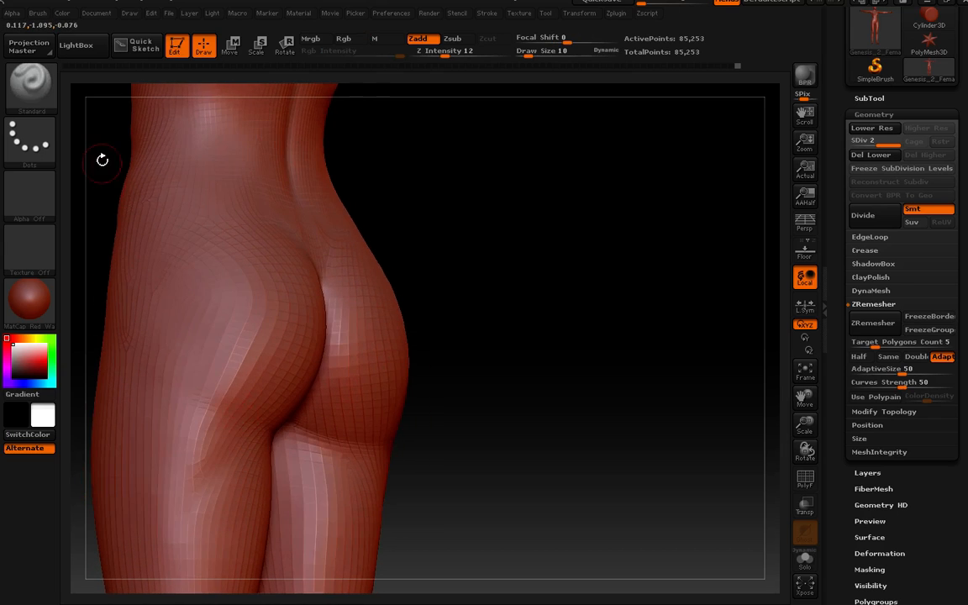
click(44, 92)
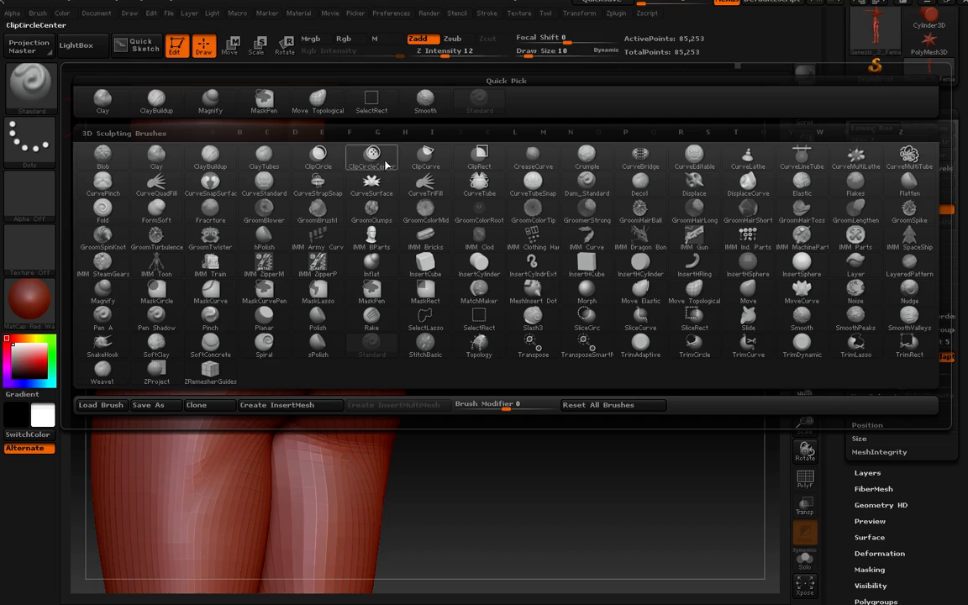
click(319, 99)
right_drag(215, 431, 213, 462)
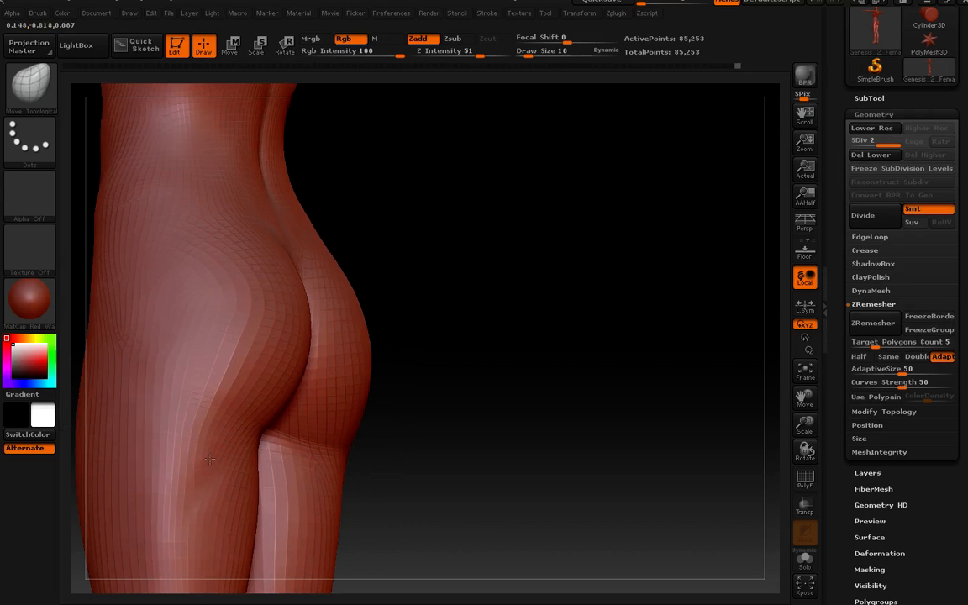
mouse_move(245, 468)
right_down()
mouse_move(283, 462)
mouse_move(263, 456)
right_up()
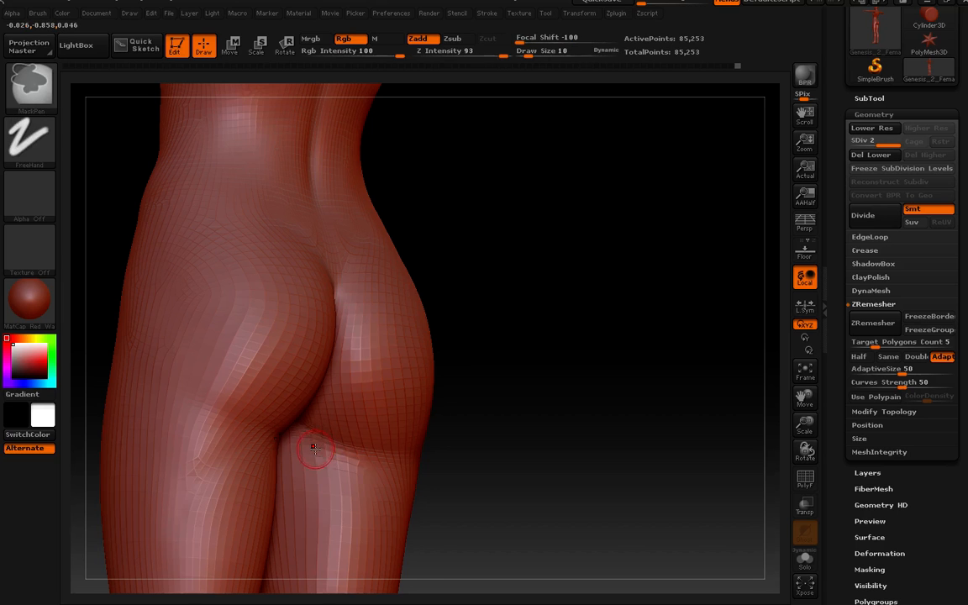
mouse_move(313, 449)
right_down()
mouse_move(289, 469)
mouse_move(310, 426)
mouse_move(210, 470)
mouse_move(192, 447)
right_up()
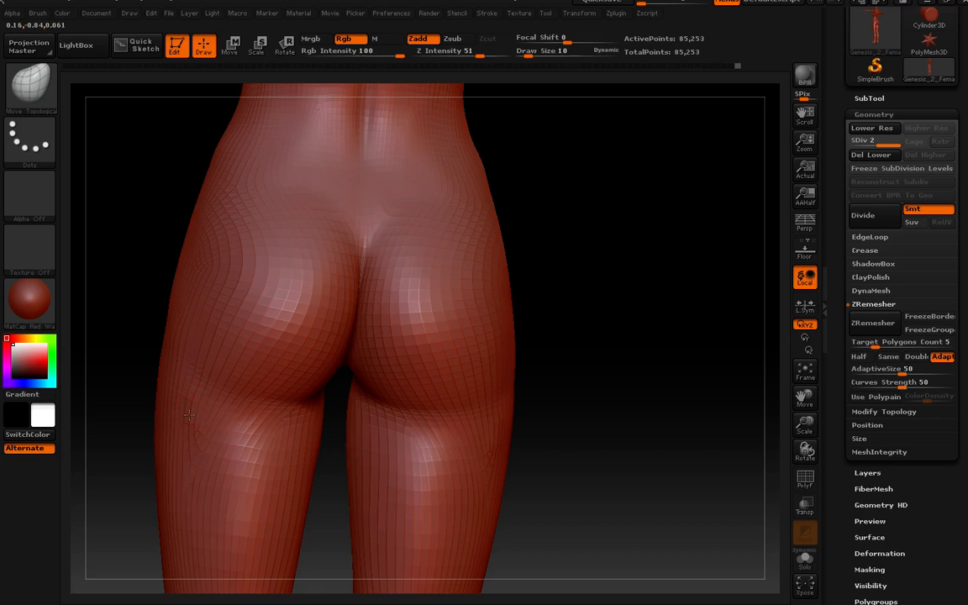
- Smooth the outer transition from the buttocks to the thighs and adjust its contour with the Move Topological brush
right_drag(207, 413, 178, 423)
key(shift)
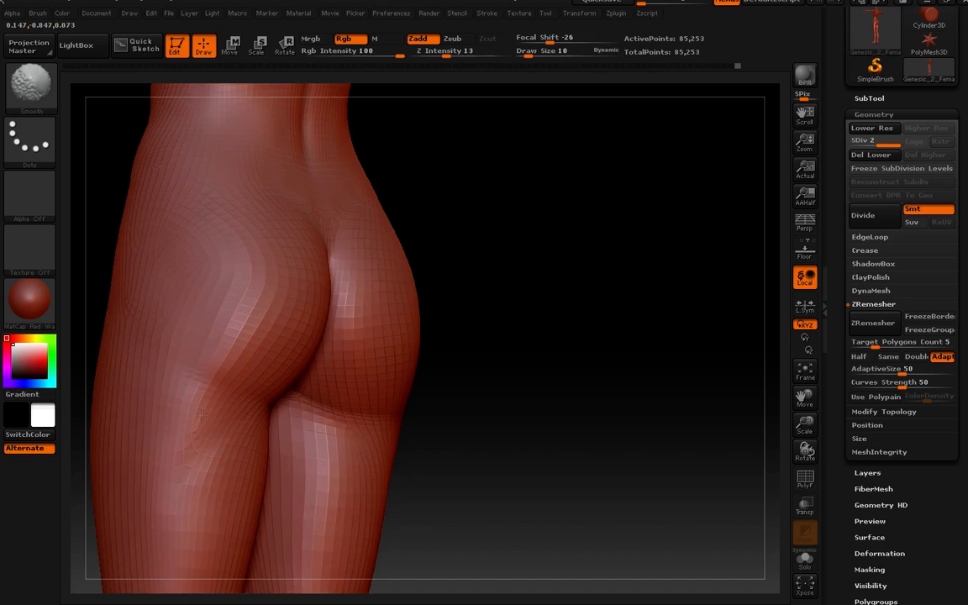
mouse_move(205, 418)
right_down()
mouse_move(245, 441)
mouse_move(207, 460)
mouse_move(234, 475)
mouse_move(186, 493)
right_up()
right_drag(371, 294, 344, 372)
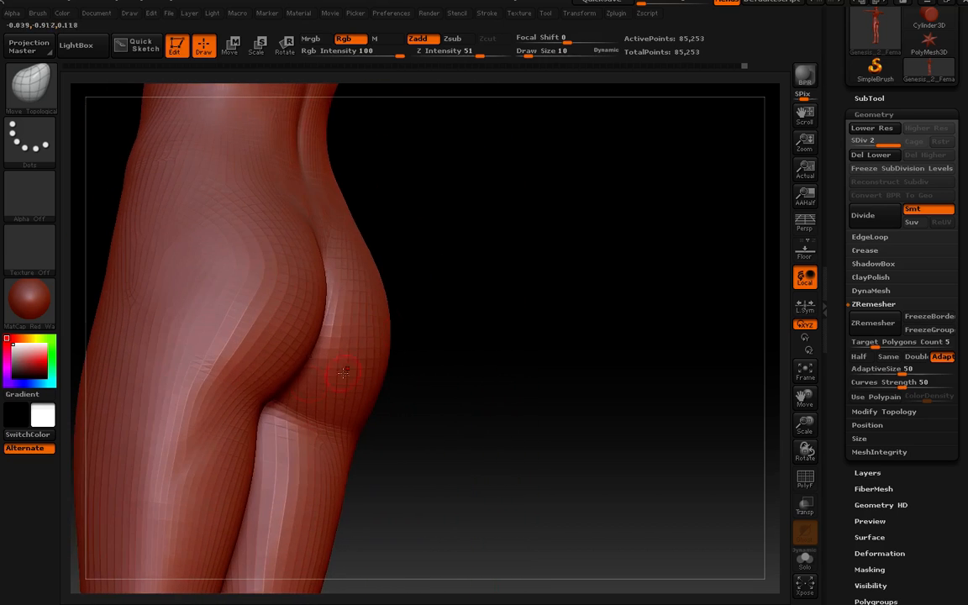
right_drag(250, 405, 286, 394)
- Define the crease beneath the buttocks with the Standard brush at Z intensity 12 and draw sizes 3 to 4
click(31, 81)
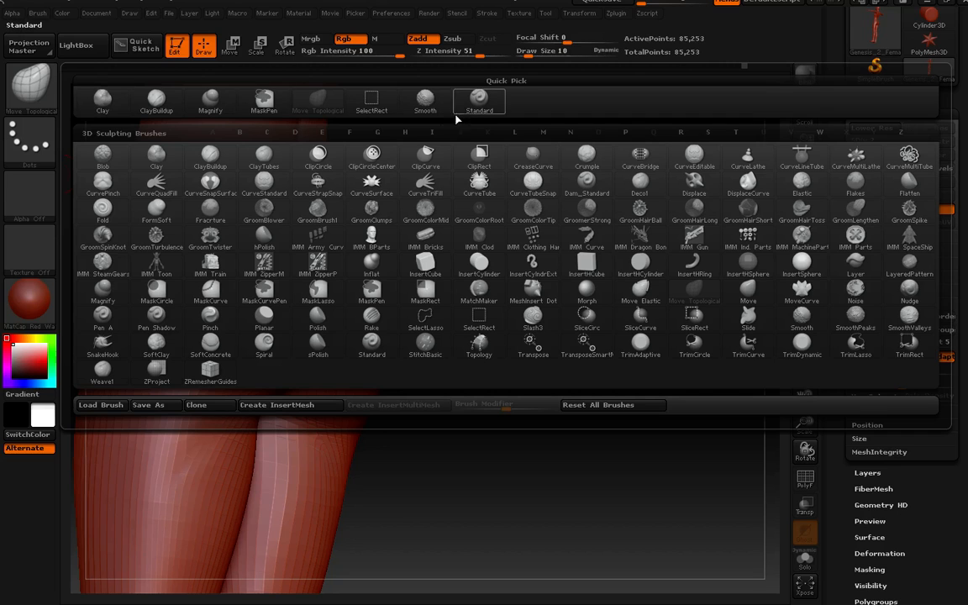
click(483, 114)
mouse_move(357, 424)
right_down()
mouse_move(288, 434)
mouse_move(297, 437)
right_up()
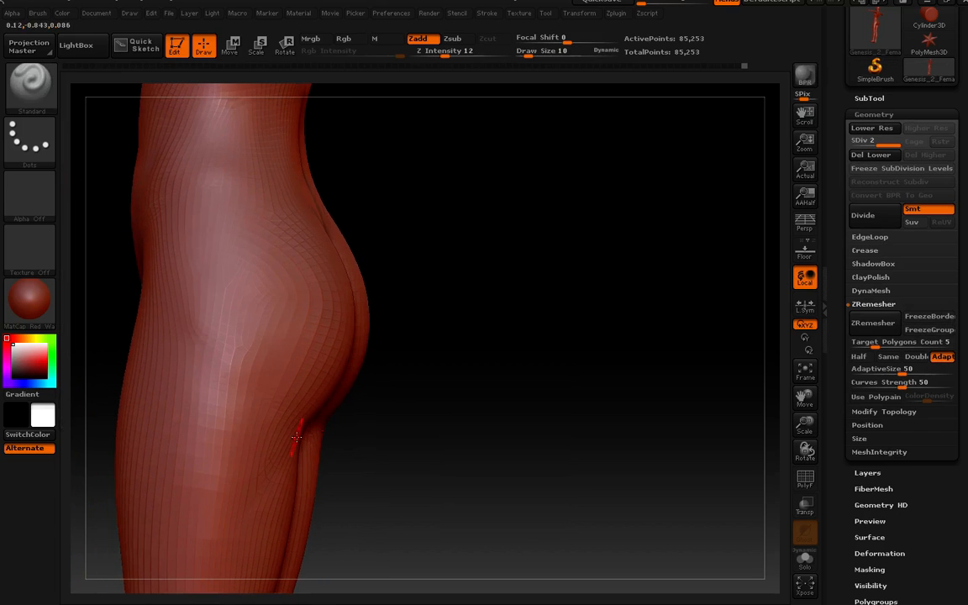
key(bracketleft)
ctrl+right_drag(319, 421, 347, 426)
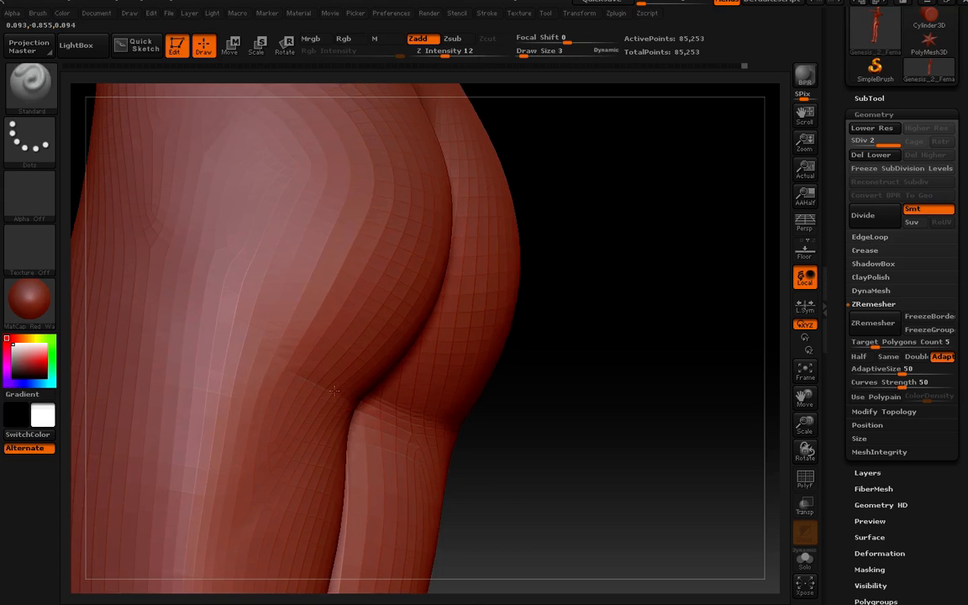
right_drag(257, 352, 309, 376)
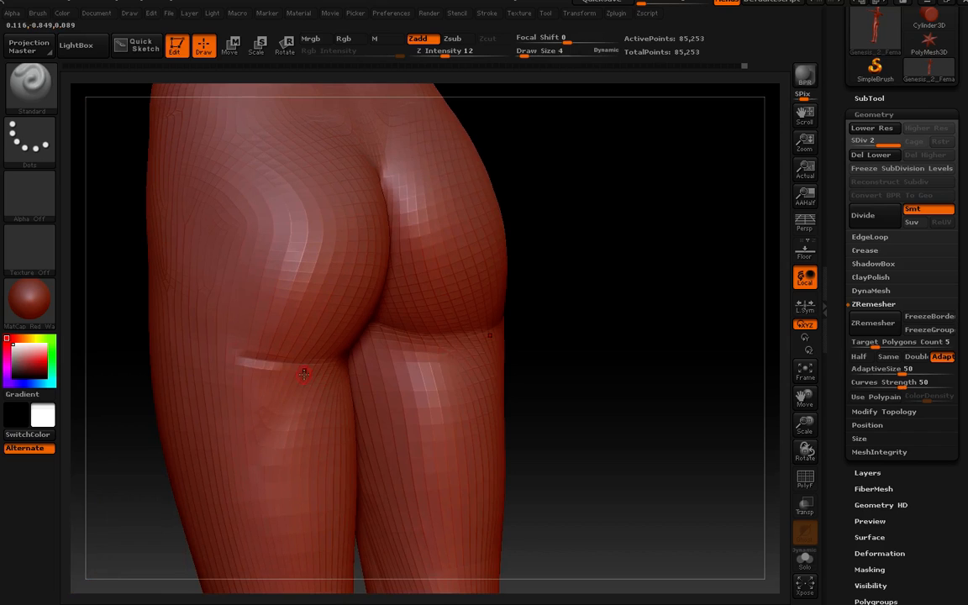
- Soften the crease between the buttocks and the thighs with the Smooth brush at Z intensity 13 and draw sizes 3 to 4
key(shift)
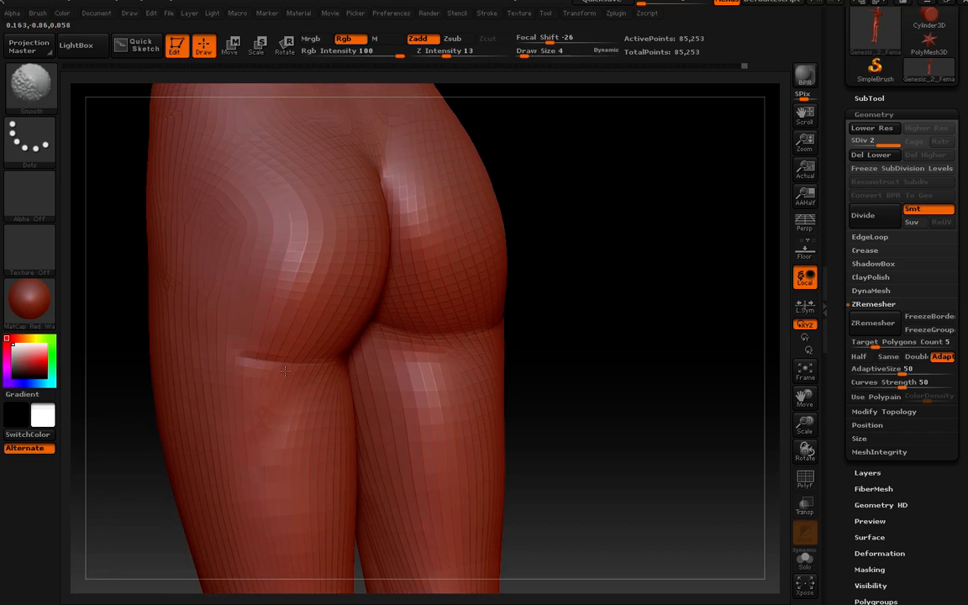
mouse_move(301, 367)
right_down()
mouse_move(308, 346)
mouse_move(369, 381)
right_up()
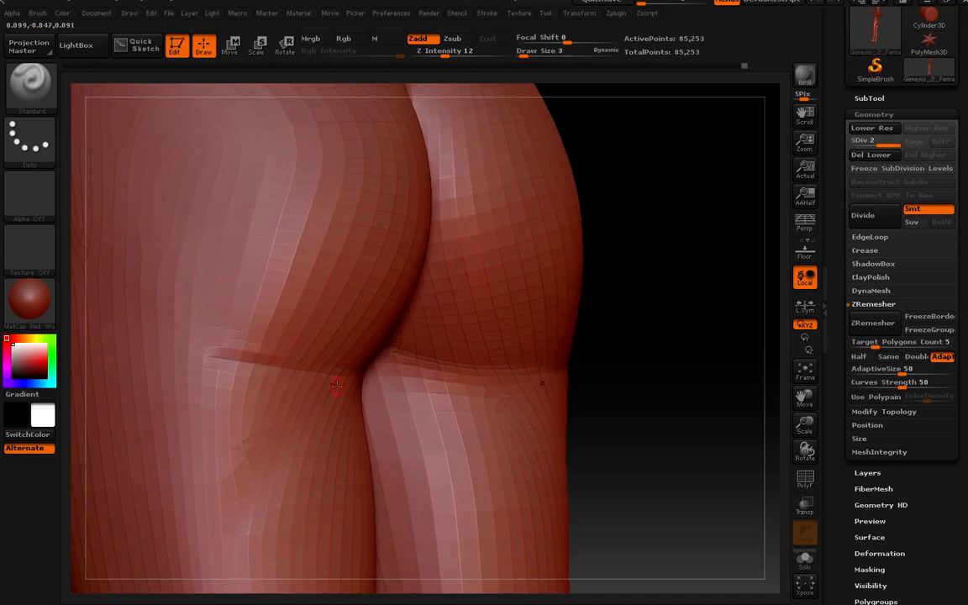
key(shift)
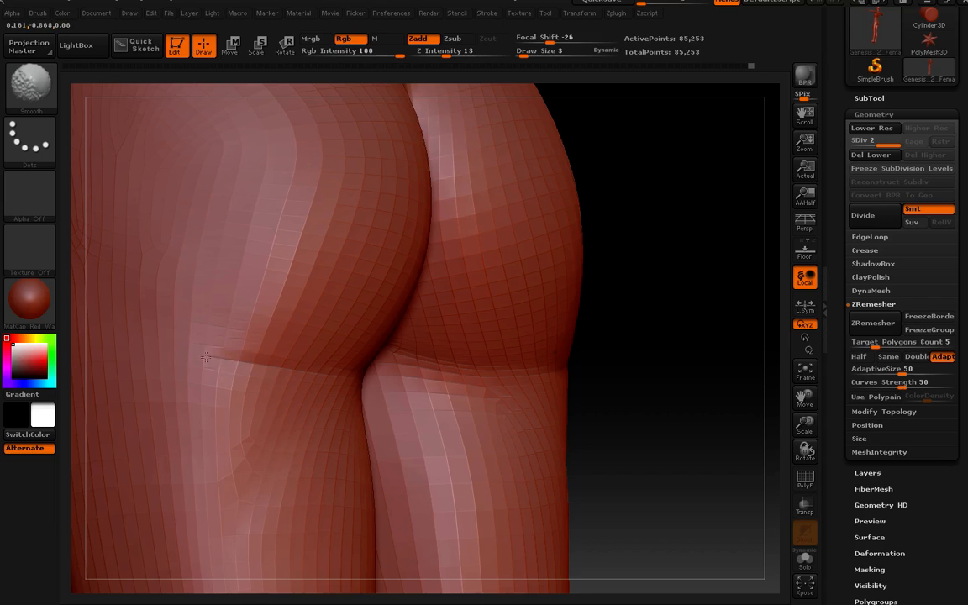
right_drag(206, 358, 328, 383)
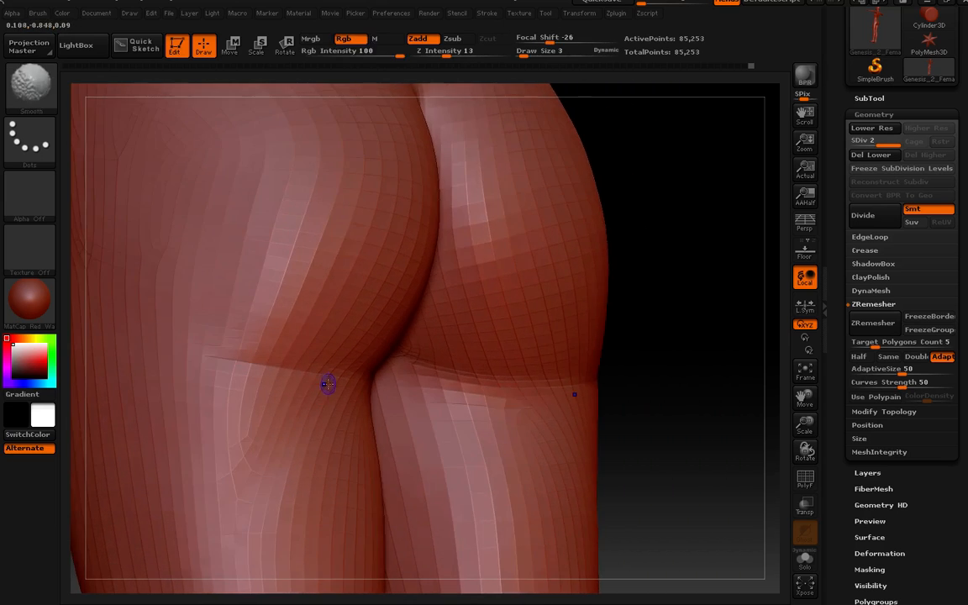
shift+drag(246, 363, 220, 358)
mouse_move(281, 401)
ctrl+right_down()
mouse_move(270, 344)
mouse_move(331, 399)
mouse_move(299, 413)
ctrl+right_up()
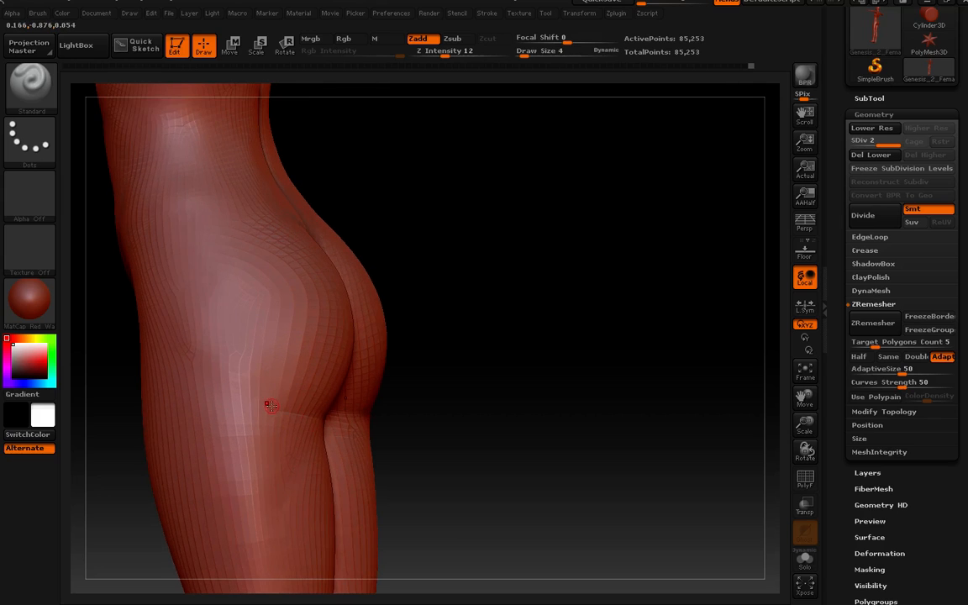
- Refine the outer end of the gluteal crease with the Standard and Smooth brushes at draw sizes 4 to 5
key(shift)
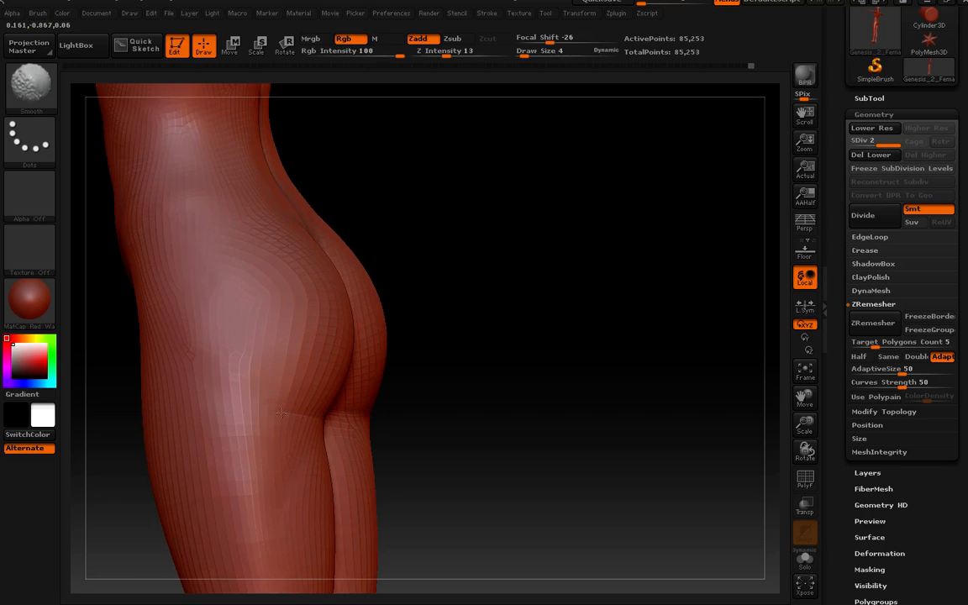
mouse_move(299, 429)
right_down()
mouse_move(265, 435)
mouse_move(297, 452)
mouse_move(270, 452)
mouse_move(336, 537)
right_up()
key(shift)
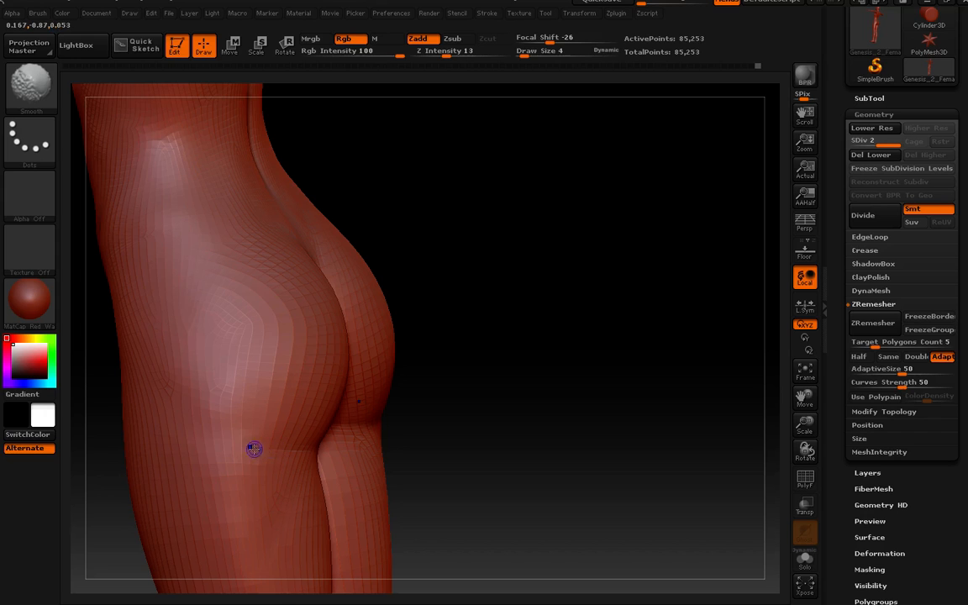
right_drag(295, 452, 294, 449)
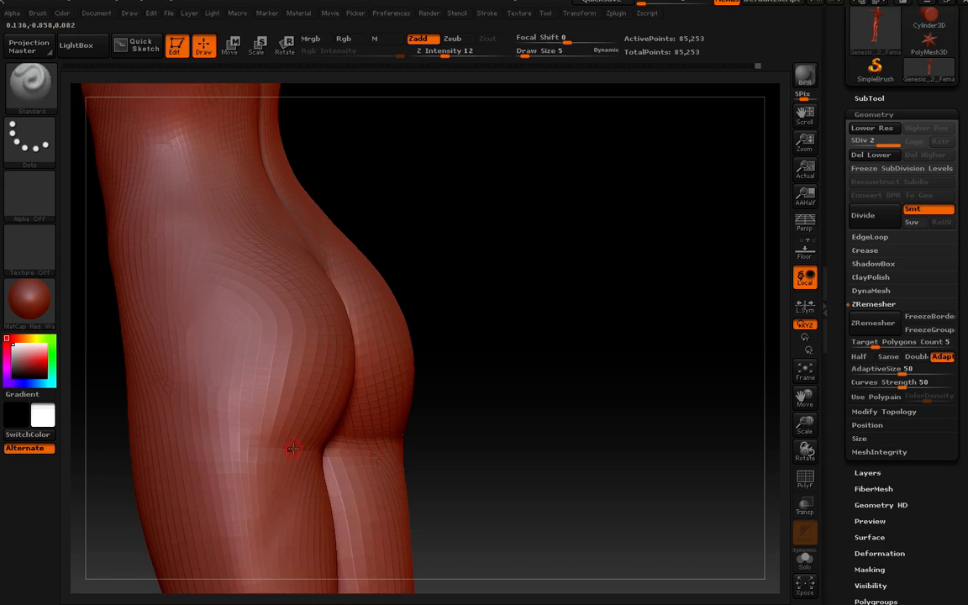
key(shift)
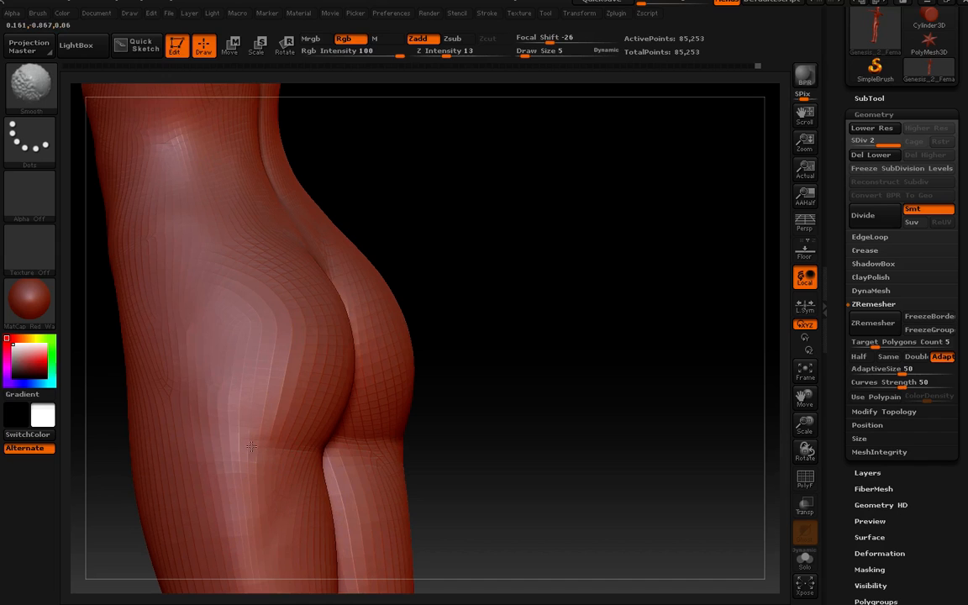
- Sculpt the back below the shoulder blades with the Standard brush at draw size 8 and smooth the result
mouse_move(282, 451)
right_down()
mouse_move(255, 453)
mouse_move(346, 473)
mouse_move(311, 397)
mouse_move(341, 440)
mouse_move(332, 445)
mouse_move(394, 405)
mouse_move(399, 445)
mouse_move(416, 421)
mouse_move(424, 428)
mouse_move(488, 381)
mouse_move(551, 371)
mouse_move(560, 381)
mouse_move(494, 339)
mouse_move(488, 447)
mouse_move(499, 401)
mouse_move(529, 426)
mouse_move(551, 299)
mouse_move(560, 370)
mouse_move(554, 356)
right_up()
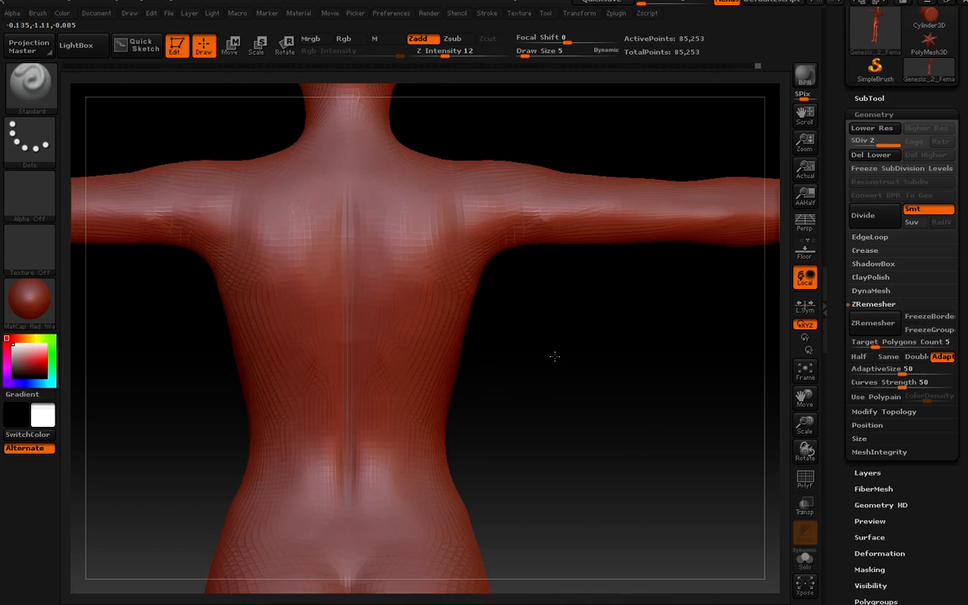
right_drag(512, 414, 504, 438)
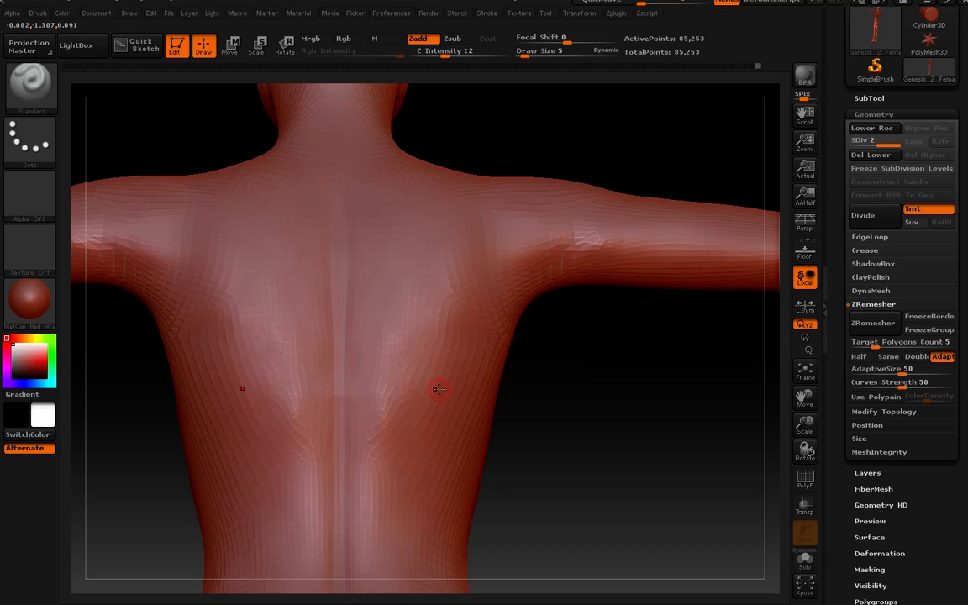
mouse_move(466, 414)
right_down()
mouse_move(395, 395)
mouse_move(454, 420)
mouse_move(467, 397)
right_up()
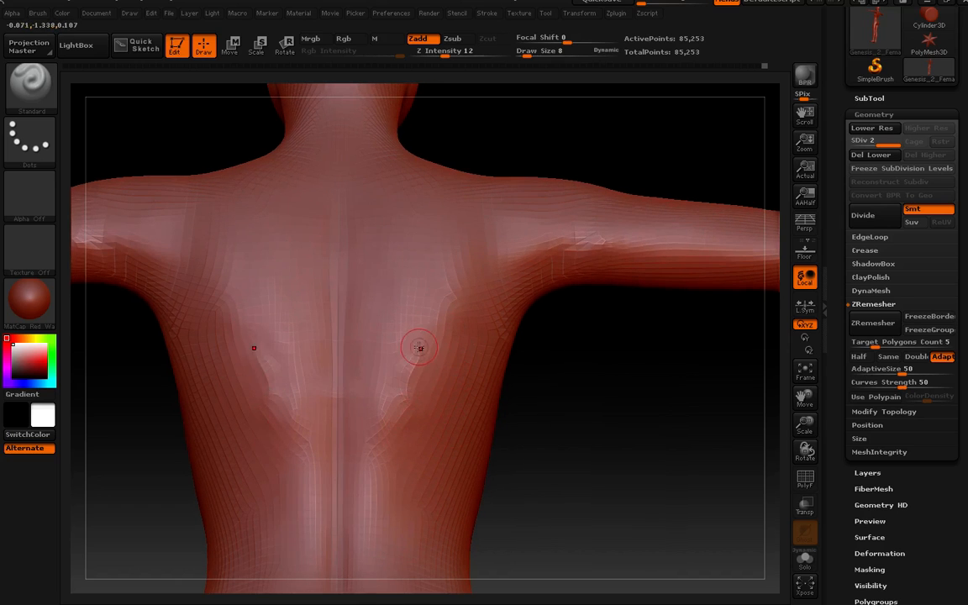
mouse_move(431, 324)
right_down()
mouse_move(382, 349)
mouse_move(434, 388)
right_up()
shift+drag(433, 337, 430, 329)
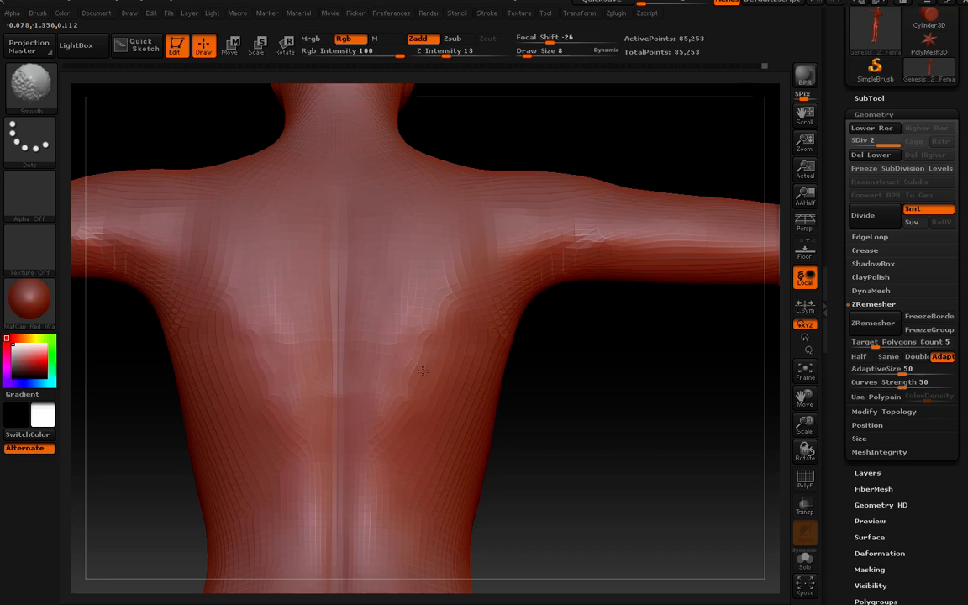
shift+drag(412, 367, 413, 407)
mouse_move(422, 437)
right_down()
mouse_move(382, 414)
mouse_move(458, 449)
mouse_move(433, 448)
right_up()
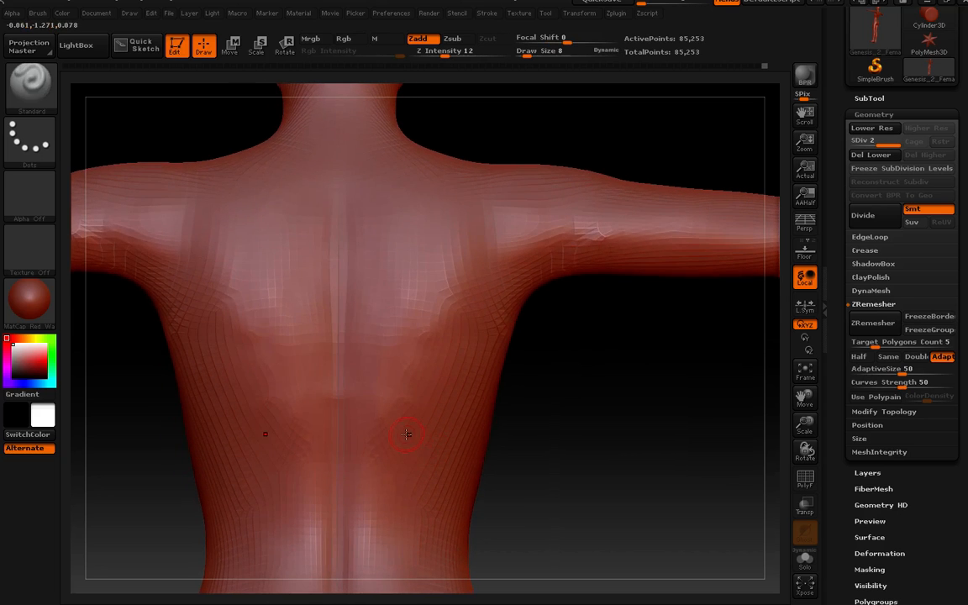
- Build up the mid-back muscles on both sides of the spine with the Standard brush at draw size 10
mouse_move(430, 437)
right_down()
mouse_move(395, 427)
mouse_move(454, 439)
mouse_move(405, 422)
mouse_move(445, 424)
mouse_move(420, 418)
mouse_move(449, 413)
mouse_move(439, 411)
mouse_move(439, 385)
mouse_move(431, 415)
mouse_move(436, 355)
mouse_move(415, 363)
right_up()
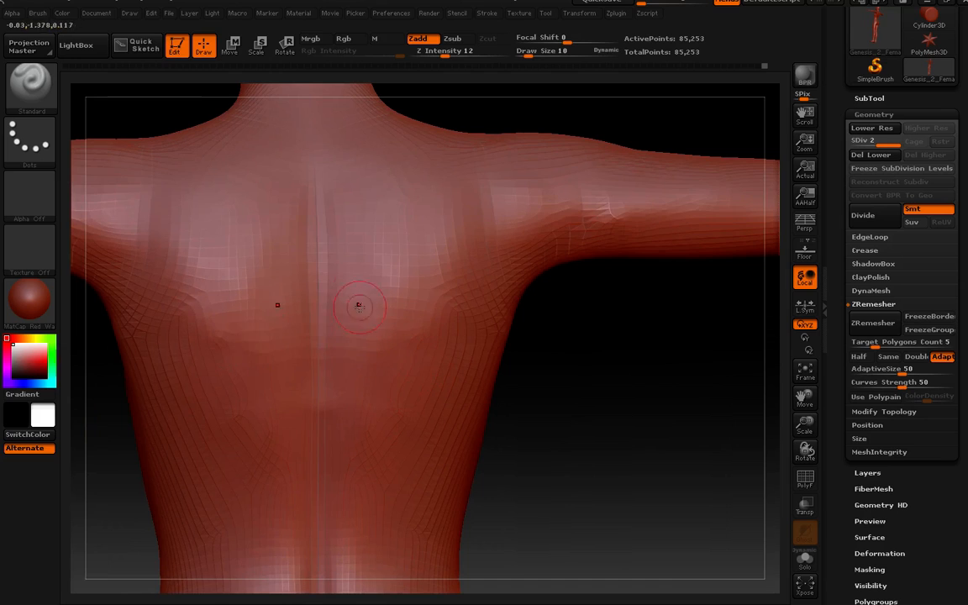
mouse_move(356, 305)
right_down()
mouse_move(350, 256)
mouse_move(348, 311)
mouse_move(374, 340)
right_up()
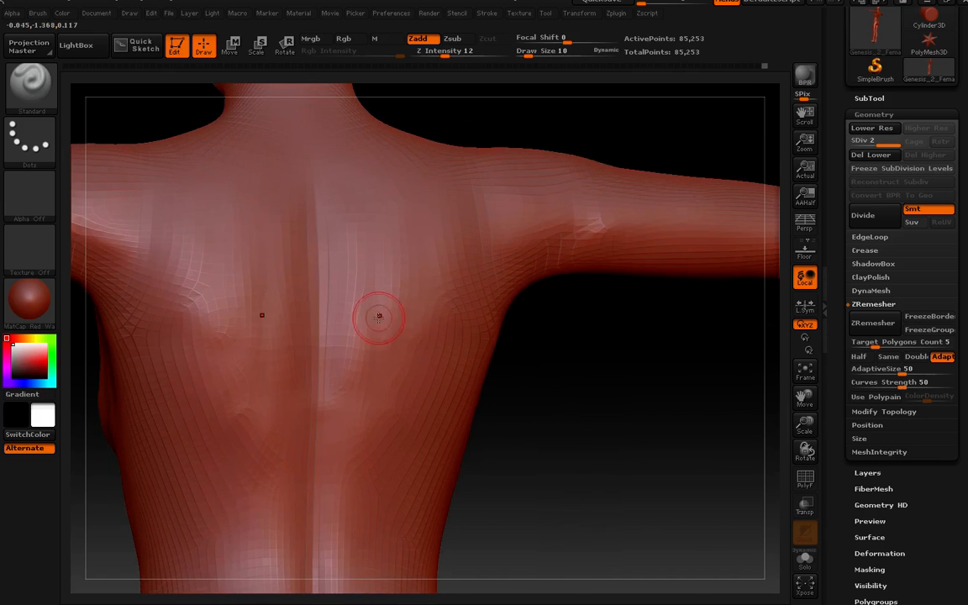
right_drag(409, 379, 394, 347)
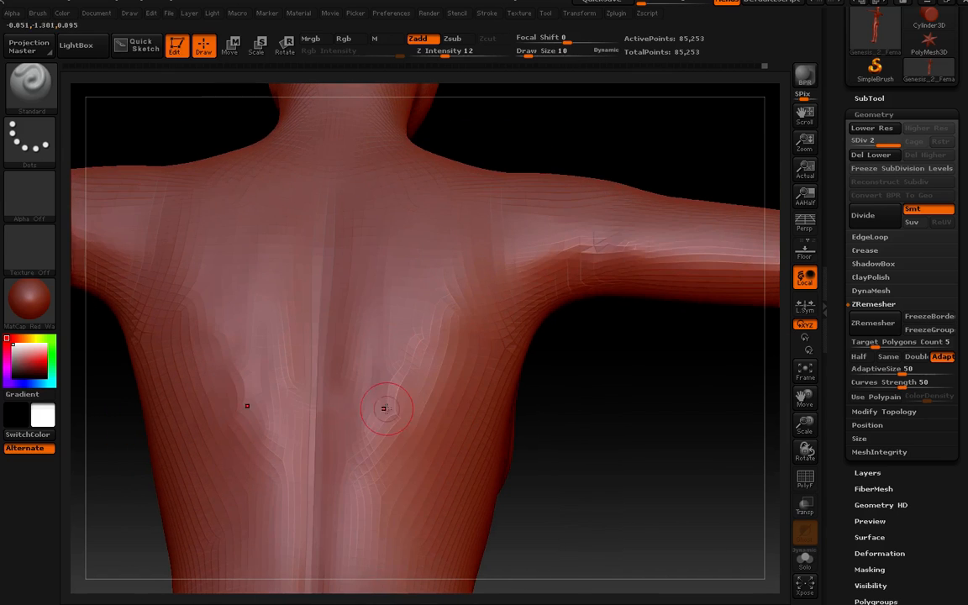
key(shift)
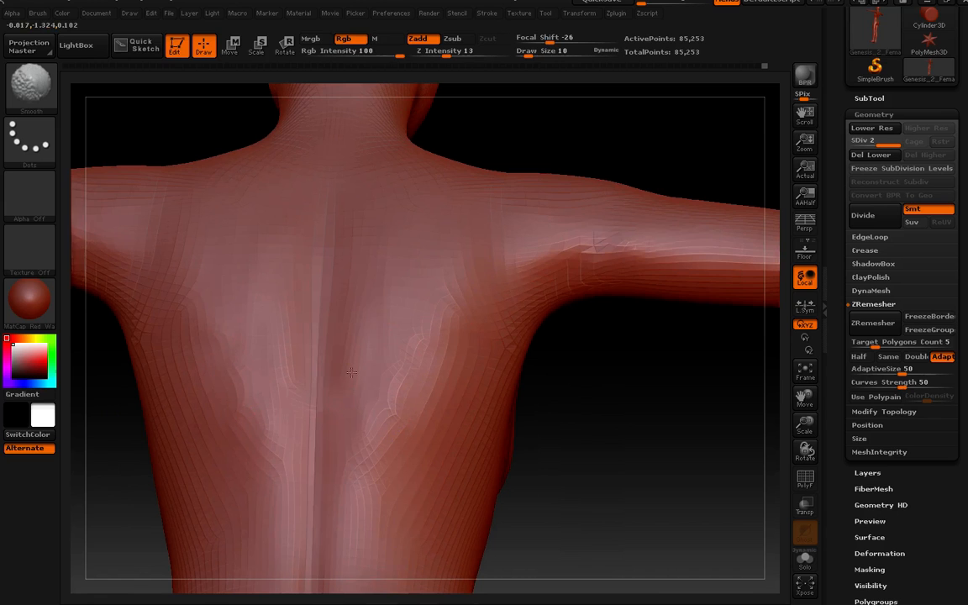
- Blend the muscle forms beside the spine into the back with the Standard and Smooth brushes at draw size 10
right_drag(377, 268, 406, 367)
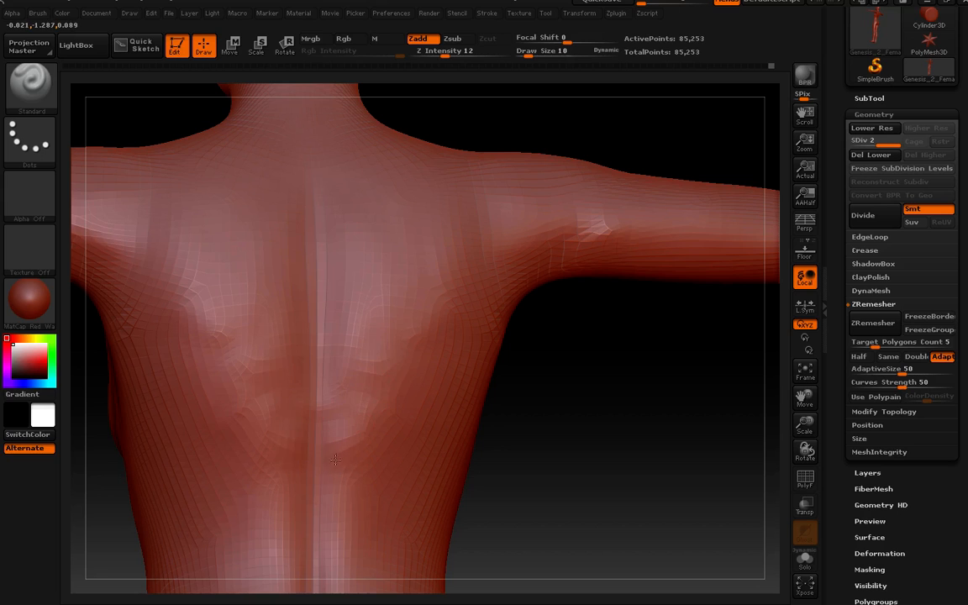
key(shift)
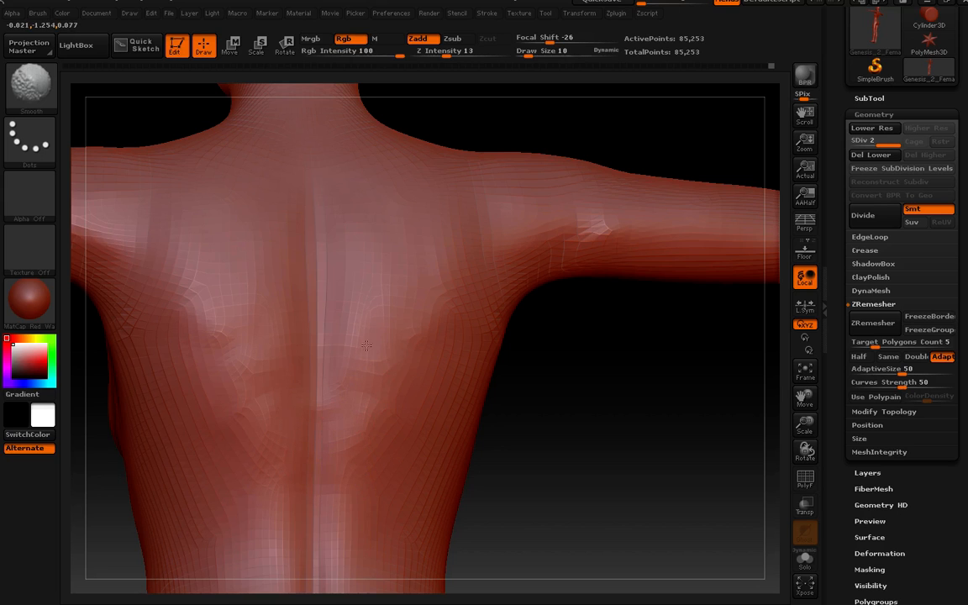
right_drag(376, 367, 391, 354)
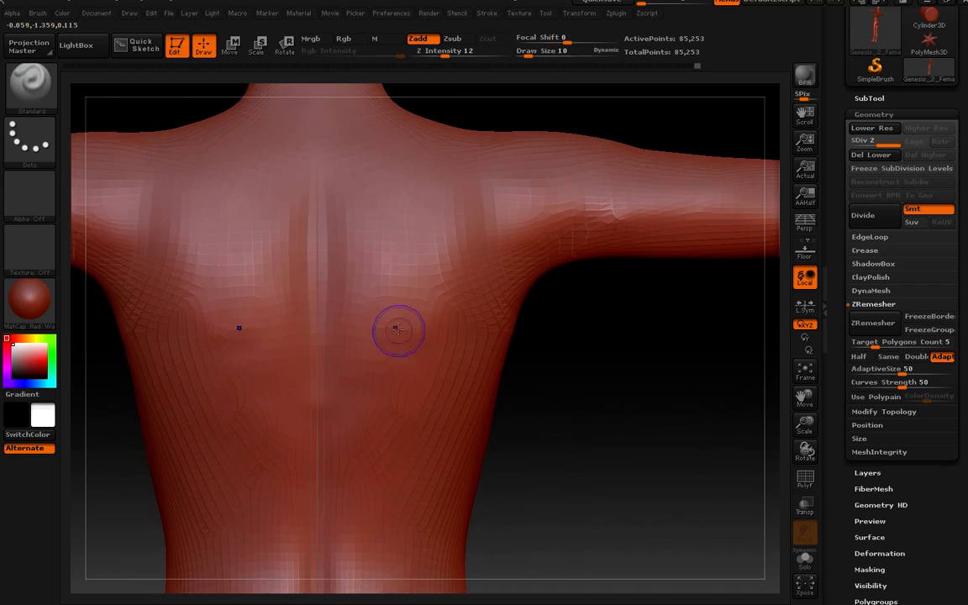
key(shift)
right_drag(344, 405, 384, 339)
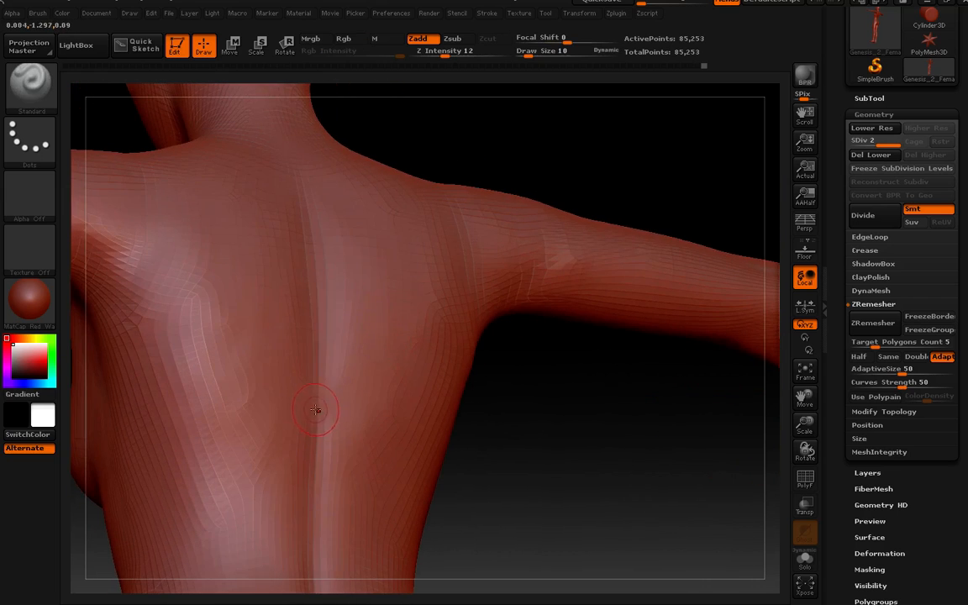
- Adjust the mid-back contour along the spine with the Move Topological brush at Z intensity 51 and draw size 8
click(52, 91)
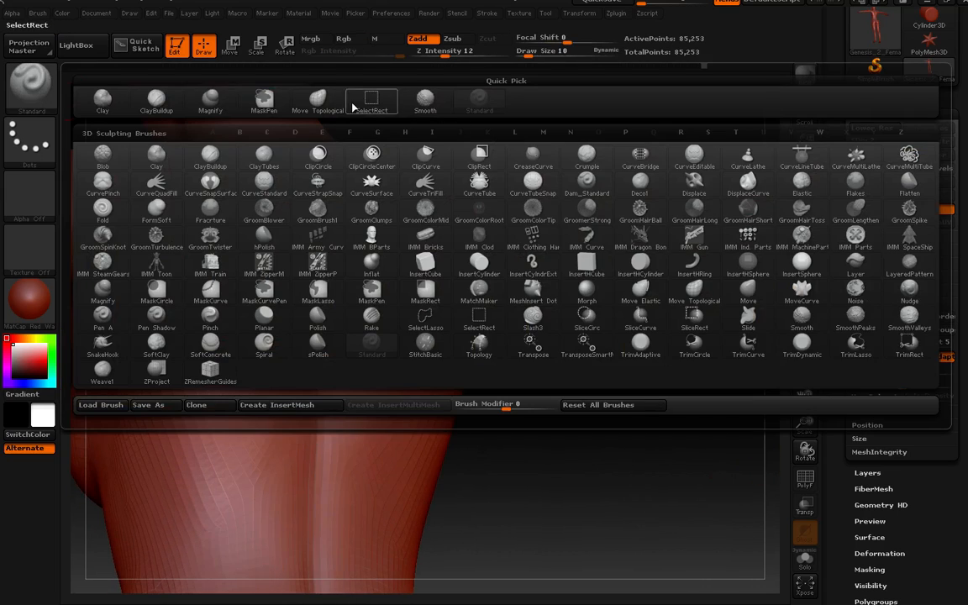
click(327, 101)
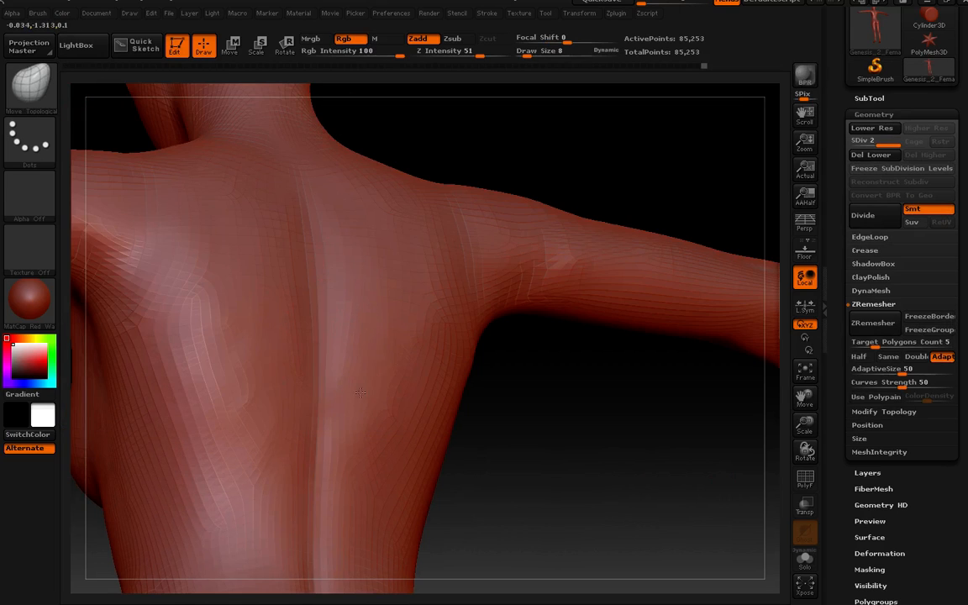
right_drag(349, 405, 325, 406)
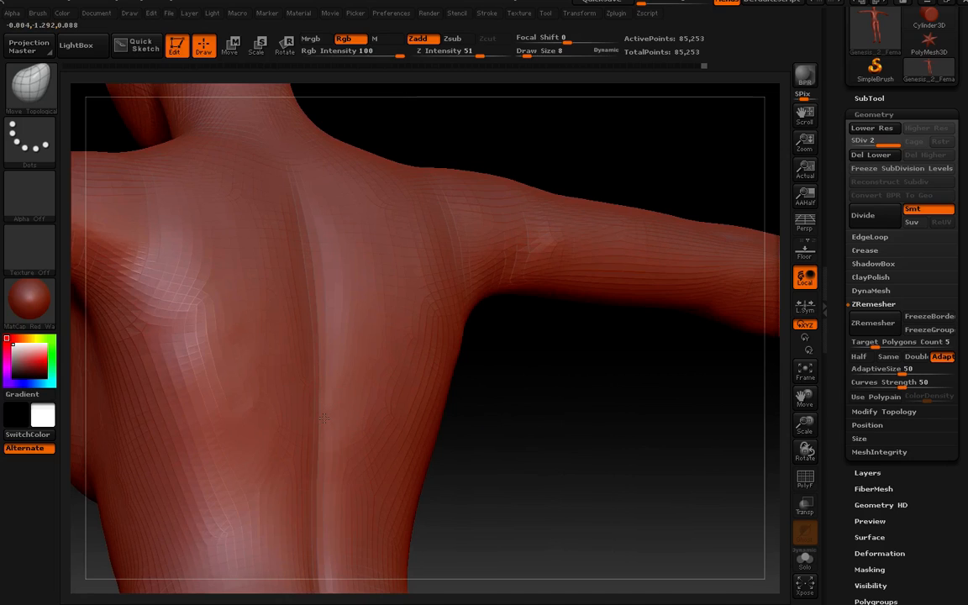
right_drag(359, 404, 336, 417)
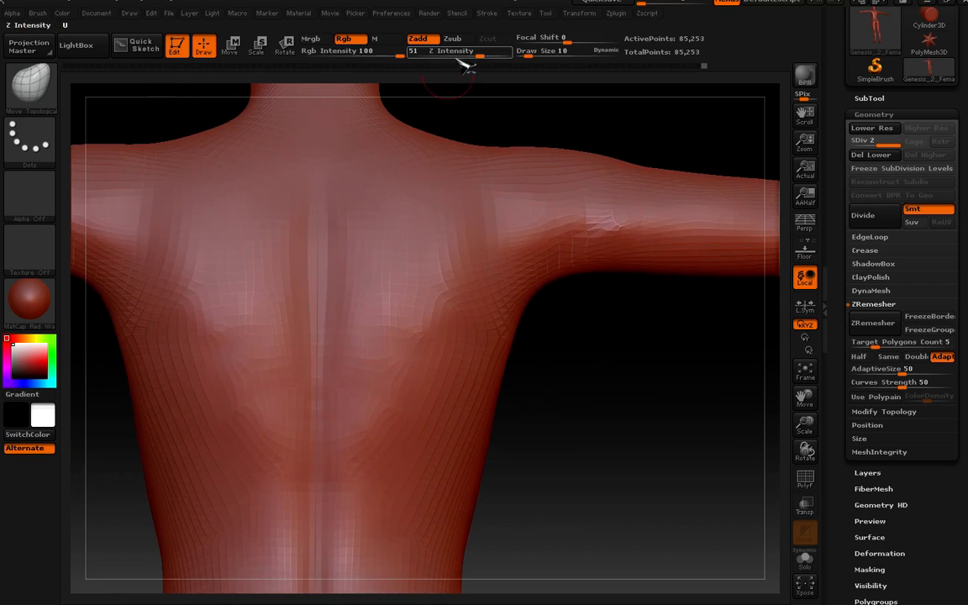
- Raise the Smooth brush's Z intensity to 15 and smooth the upper and middle back at draw size 10
key(shift)
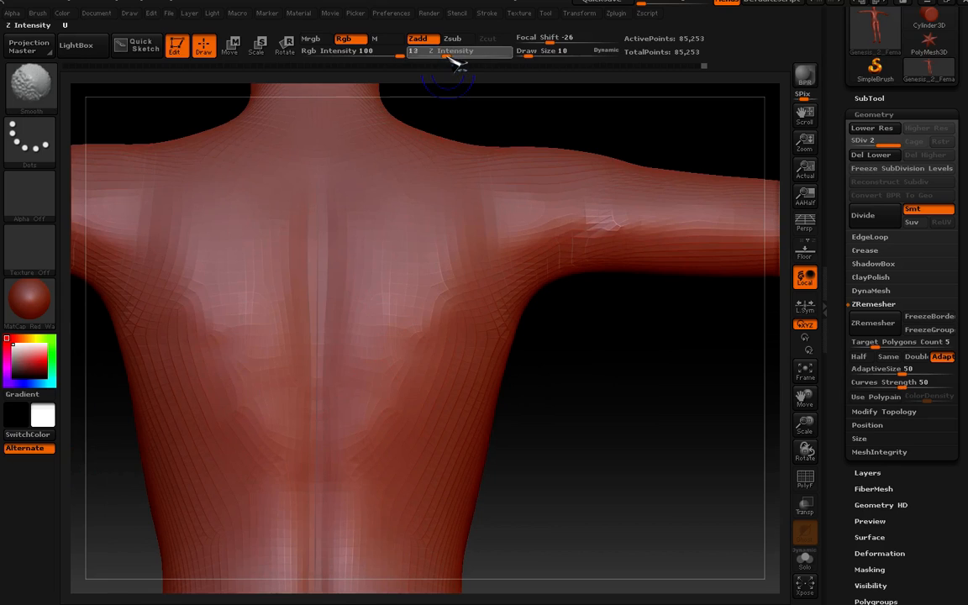
drag(455, 61, 457, 60)
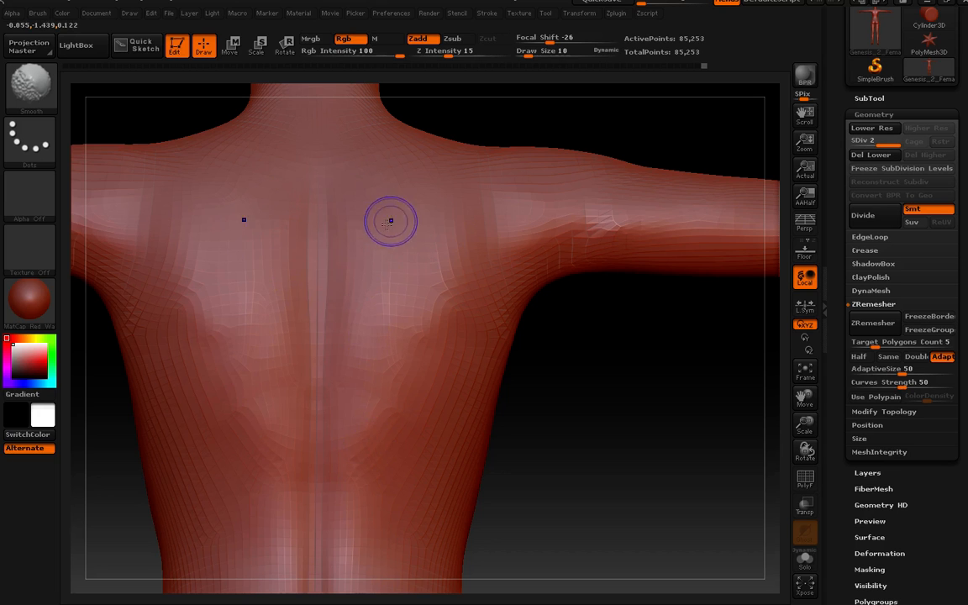
mouse_move(388, 376)
right_down()
mouse_move(408, 423)
mouse_move(388, 395)
mouse_move(379, 315)
mouse_move(385, 411)
mouse_move(362, 354)
mouse_move(398, 439)
mouse_move(415, 326)
mouse_move(429, 361)
mouse_move(444, 362)
mouse_move(473, 184)
right_up()
key(shift)
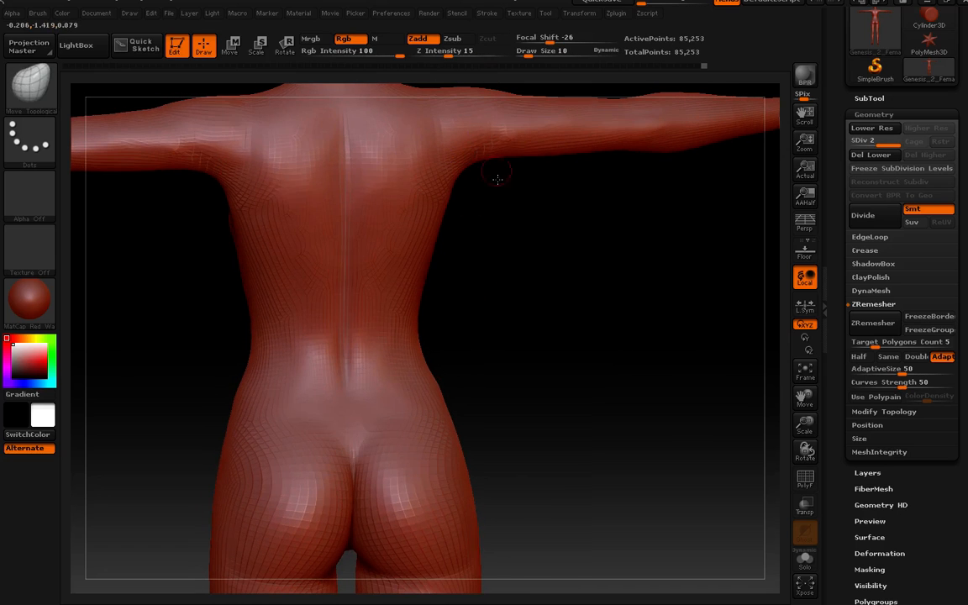
- Smooth the abdominal muscles along the front midline with the Smooth brush at Z intensity 15 and draw size 10
mouse_move(497, 184)
right_down()
mouse_move(402, 285)
mouse_move(453, 227)
mouse_move(451, 318)
mouse_move(436, 282)
mouse_move(485, 254)
mouse_move(498, 258)
mouse_move(537, 329)
mouse_move(525, 291)
mouse_move(533, 268)
mouse_move(531, 293)
right_up()
mouse_move(531, 292)
alt+mouse_down()
mouse_move(541, 398)
mouse_move(534, 382)
alt+mouse_up()
shift+drag(380, 393, 399, 466)
right_drag(399, 466, 419, 474)
shift+drag(418, 475, 392, 524)
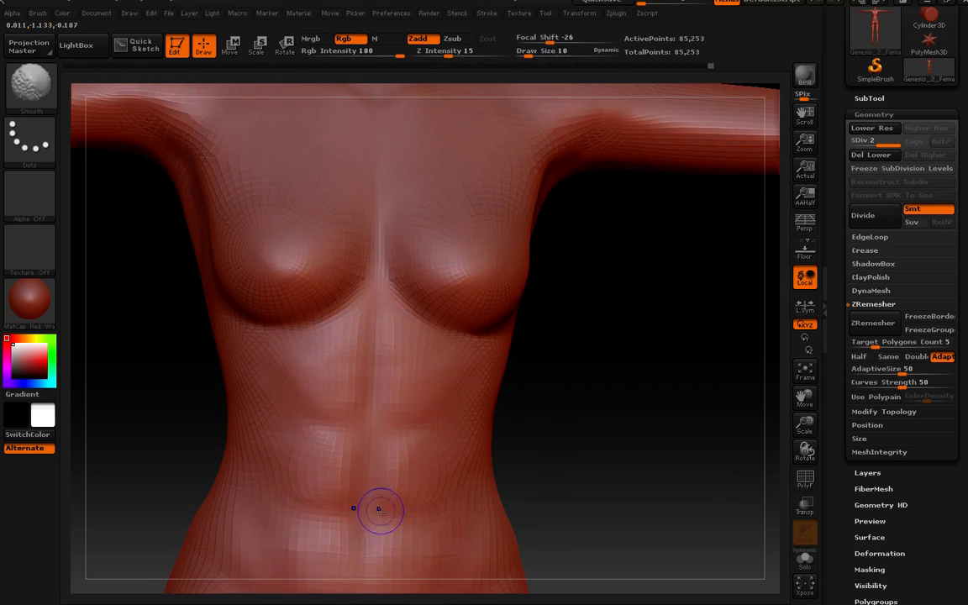
mouse_move(570, 406)
mouse_down()
mouse_move(570, 348)
mouse_move(566, 401)
mouse_up()
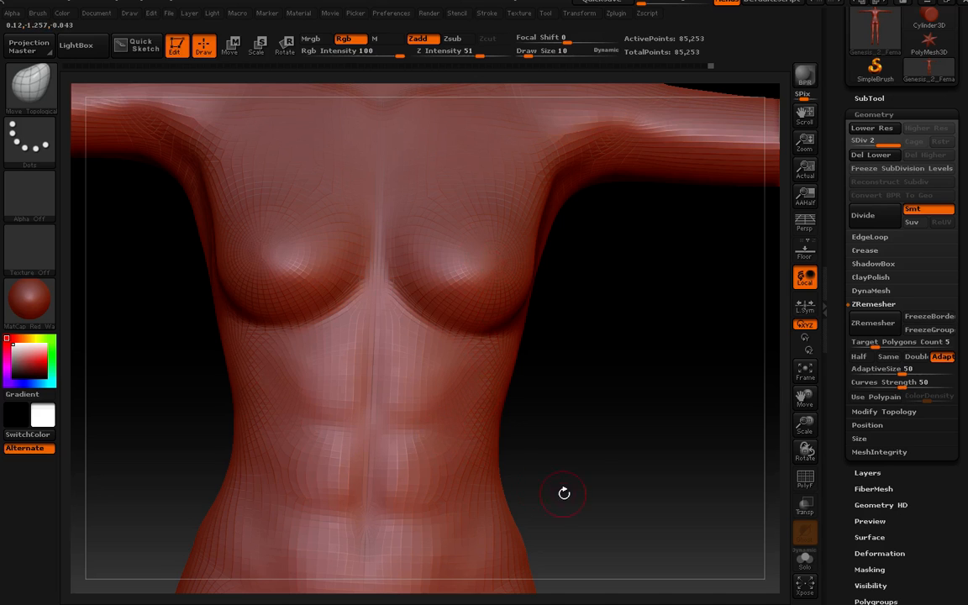
- Reduce the draw size to 4 and refine the inner edge of the breasts with the Smooth brush
mouse_move(590, 444)
shift+mouse_down()
mouse_move(599, 413)
mouse_move(581, 425)
mouse_move(592, 460)
shift+mouse_up()
drag(595, 369, 617, 424)
mouse_move(414, 330)
right_down()
mouse_move(343, 333)
mouse_move(452, 338)
mouse_move(429, 336)
right_up()
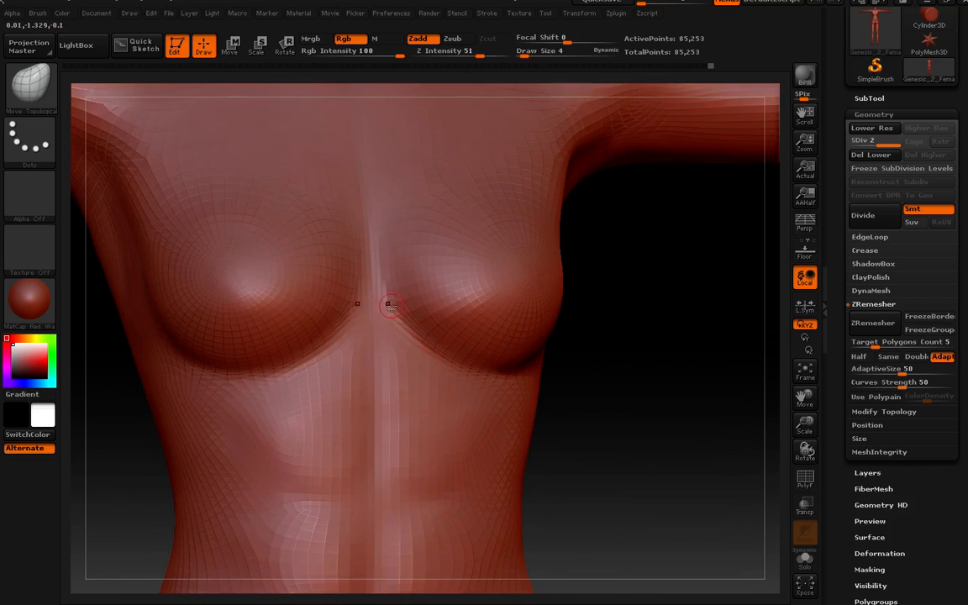
key(shift)
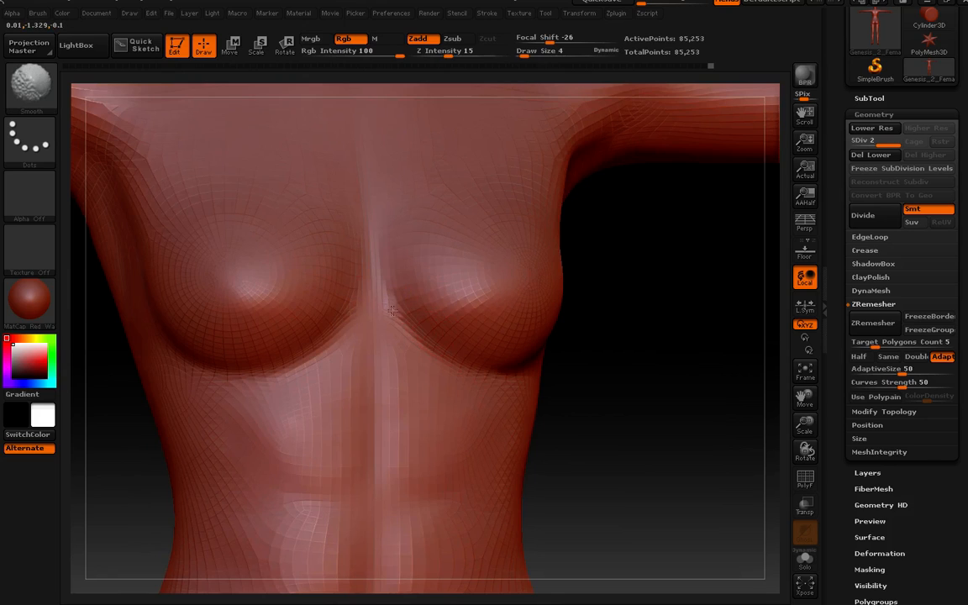
- Examine the torso, hips, thighs, knees and lower legs from the front, close up and as a whole figure
mouse_move(413, 301)
shift+right_down()
mouse_move(381, 277)
mouse_move(476, 399)
mouse_move(474, 433)
mouse_move(437, 410)
mouse_move(438, 433)
shift+right_up()
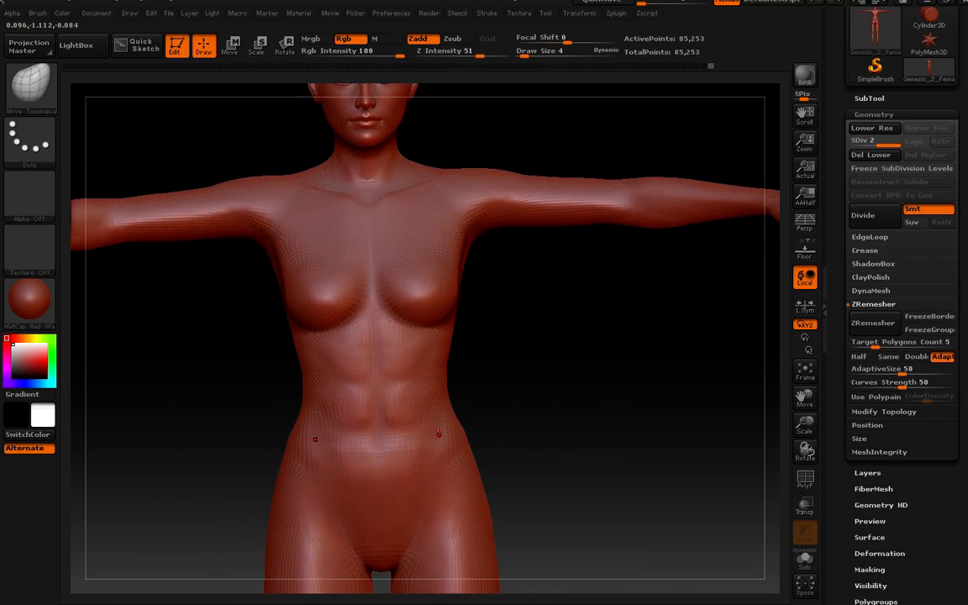
right_drag(491, 448, 433, 469)
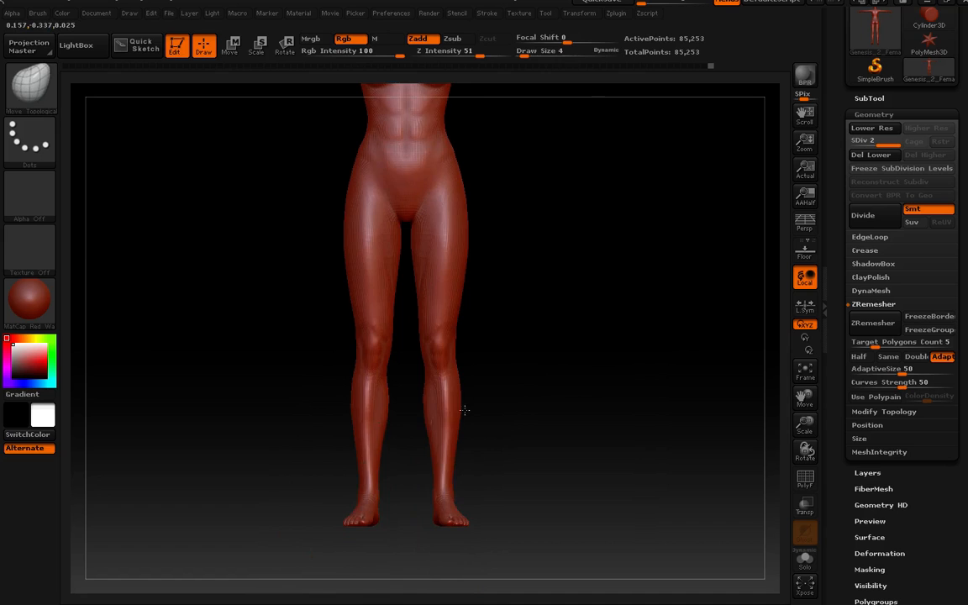
ctrl+right_drag(464, 410, 518, 572)
right_drag(467, 444, 413, 462)
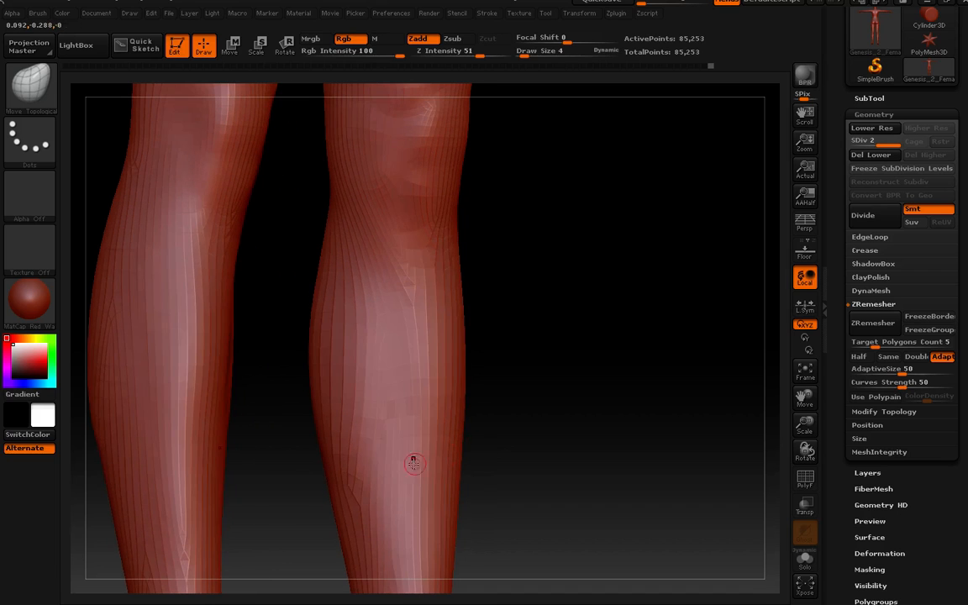
key(shift)
mouse_move(512, 417)
mouse_down()
mouse_move(493, 449)
mouse_move(499, 406)
mouse_move(479, 247)
mouse_up()
right_drag(479, 247, 487, 194)
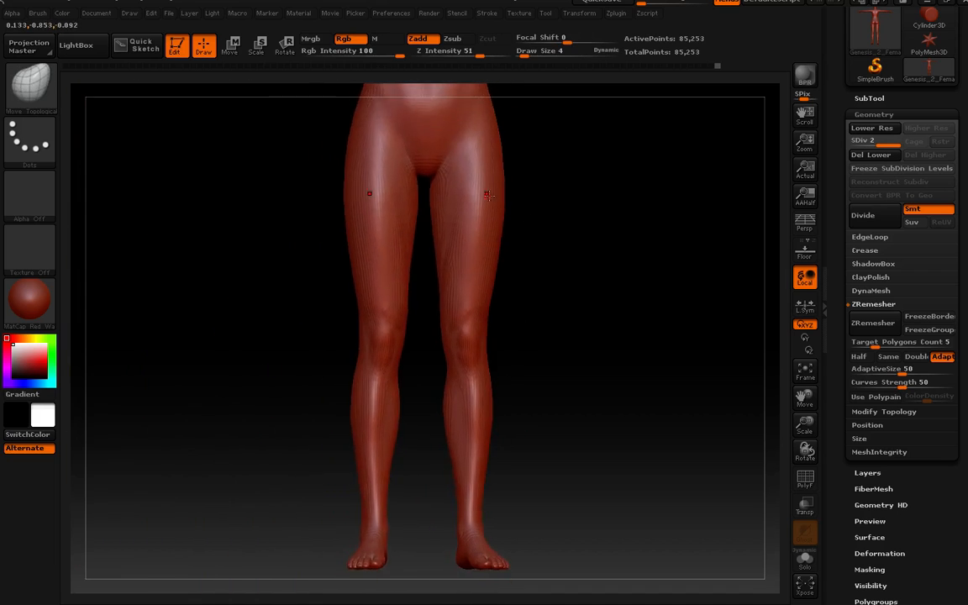
mouse_move(536, 278)
mouse_down()
mouse_move(556, 270)
mouse_move(534, 270)
mouse_up()
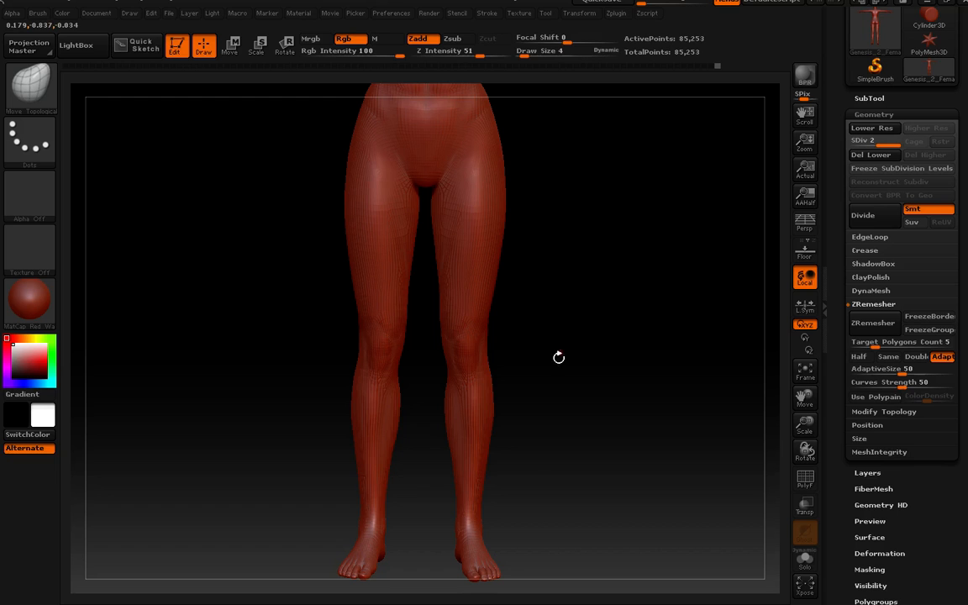
alt+drag(524, 391, 574, 438)
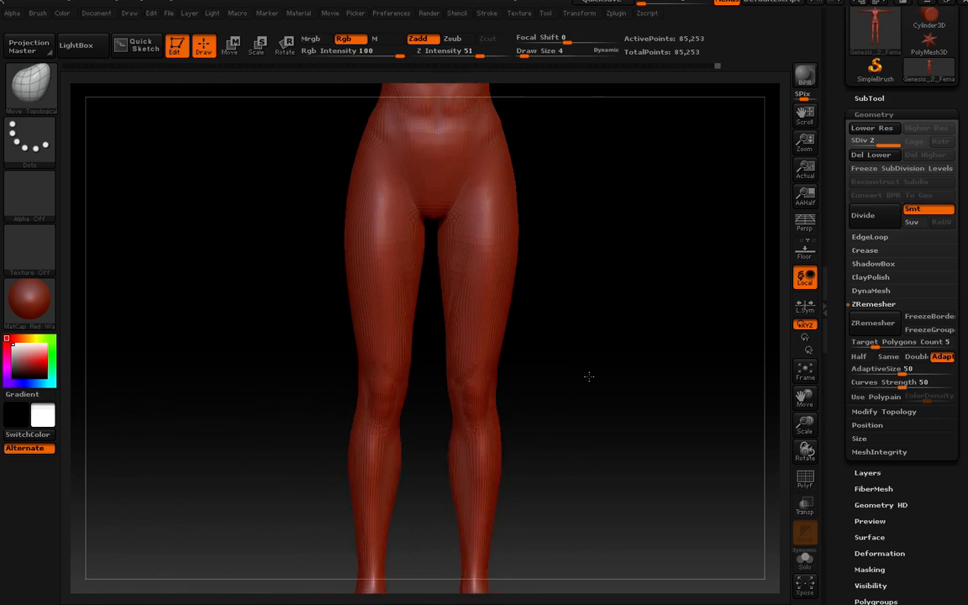
alt+drag(588, 376, 527, 374)
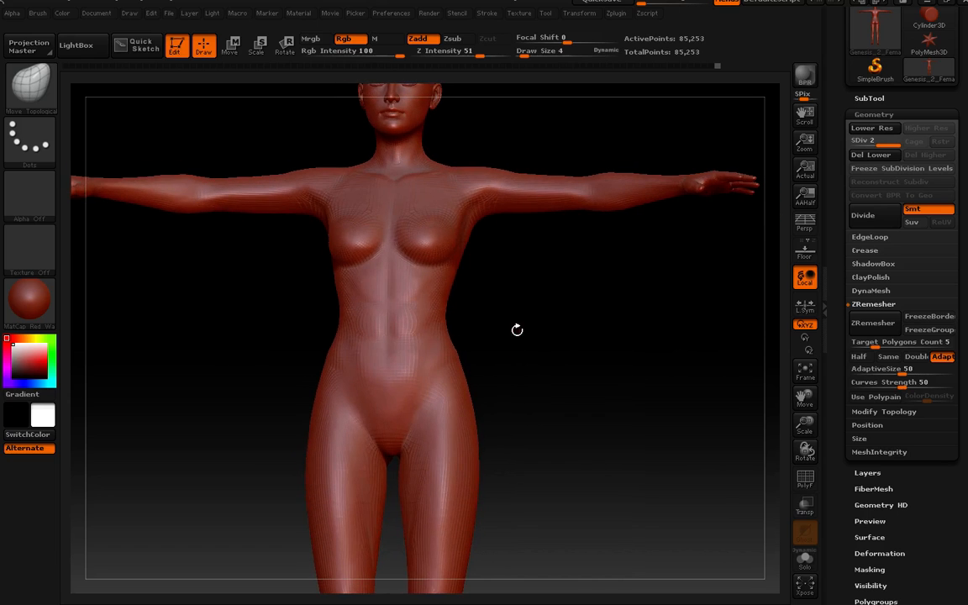
drag(512, 302, 606, 356)
alt+drag(547, 496, 553, 328)
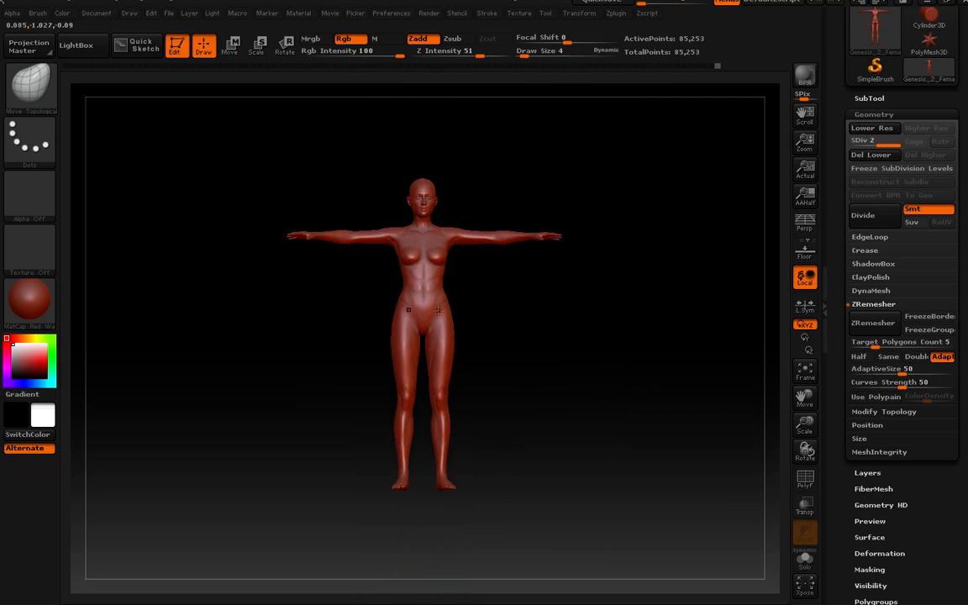
drag(506, 300, 546, 265)
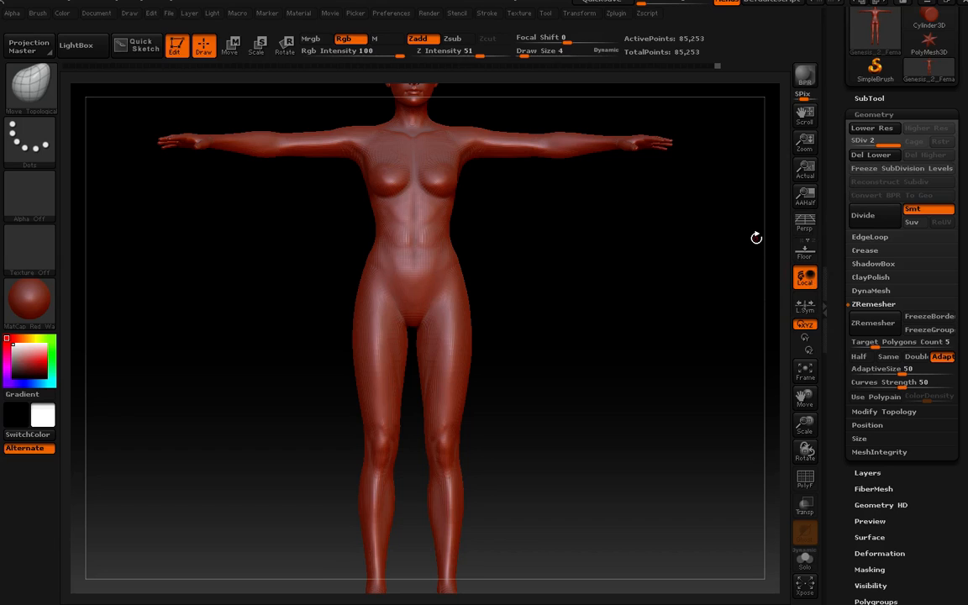
- Restore the application window and maximize it again to fit the screen
click(949, 5)
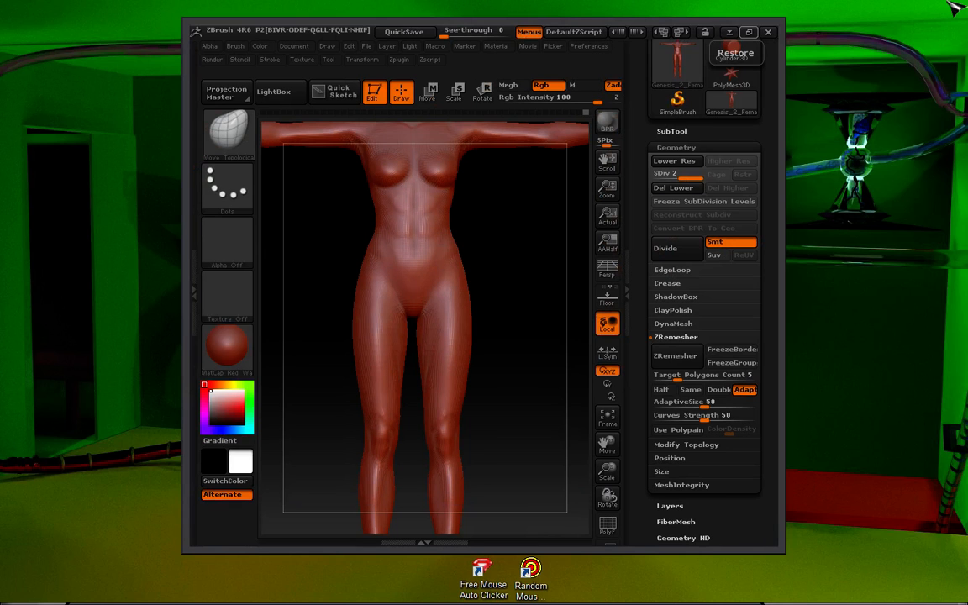
click(750, 32)
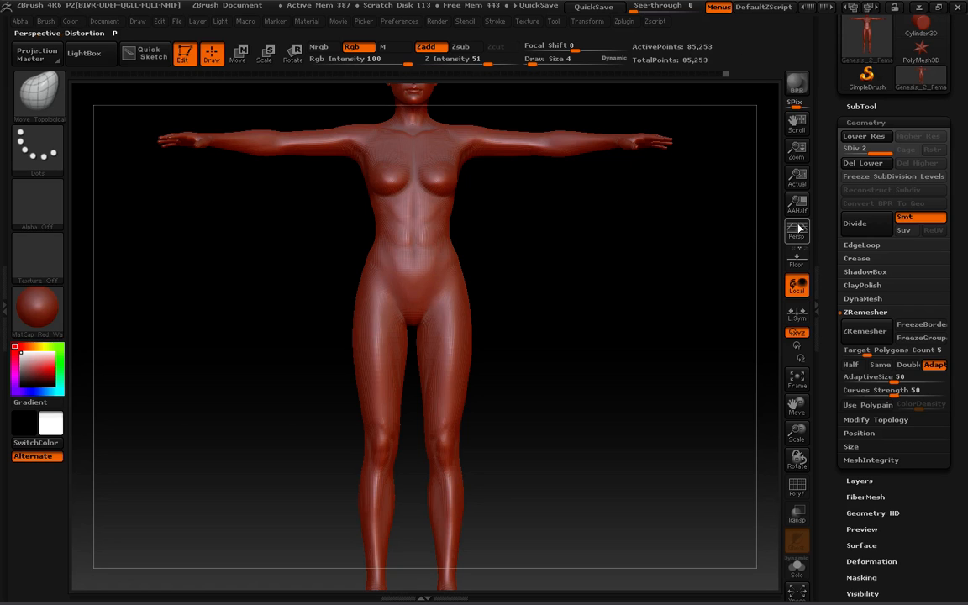
- Try deleting the lower subdivision level at SDiv 2 and undo the deletion
click(856, 151)
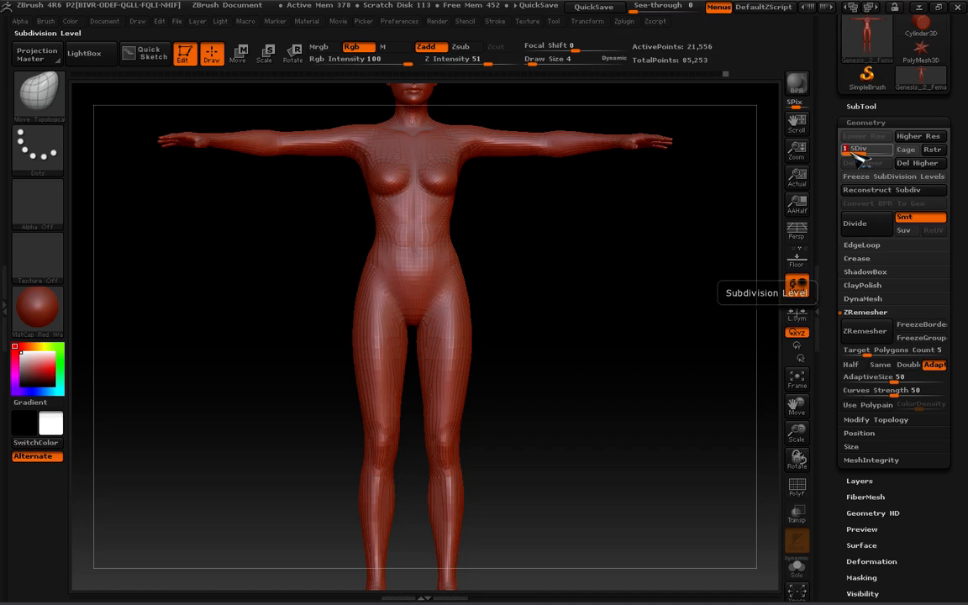
click(895, 158)
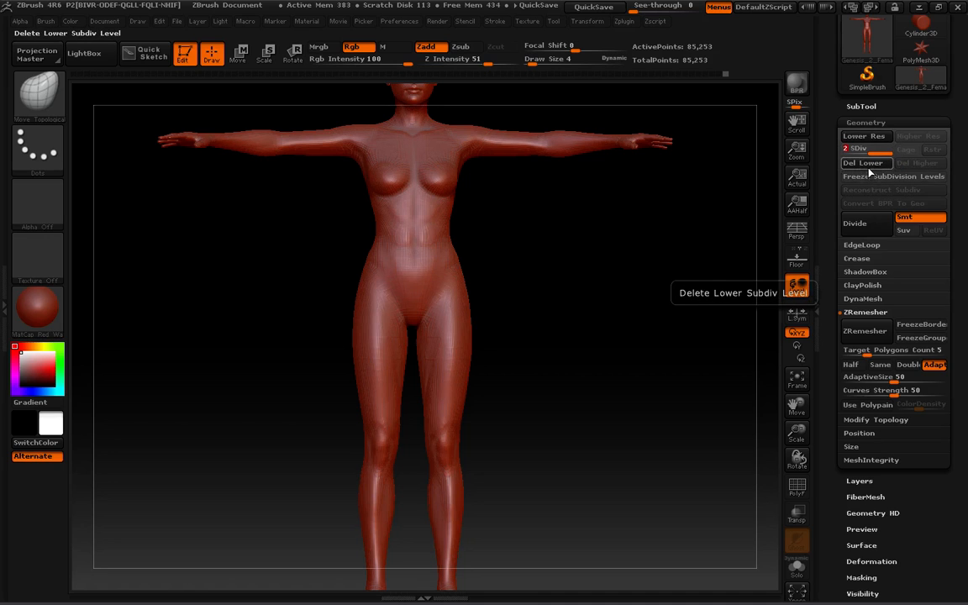
click(868, 166)
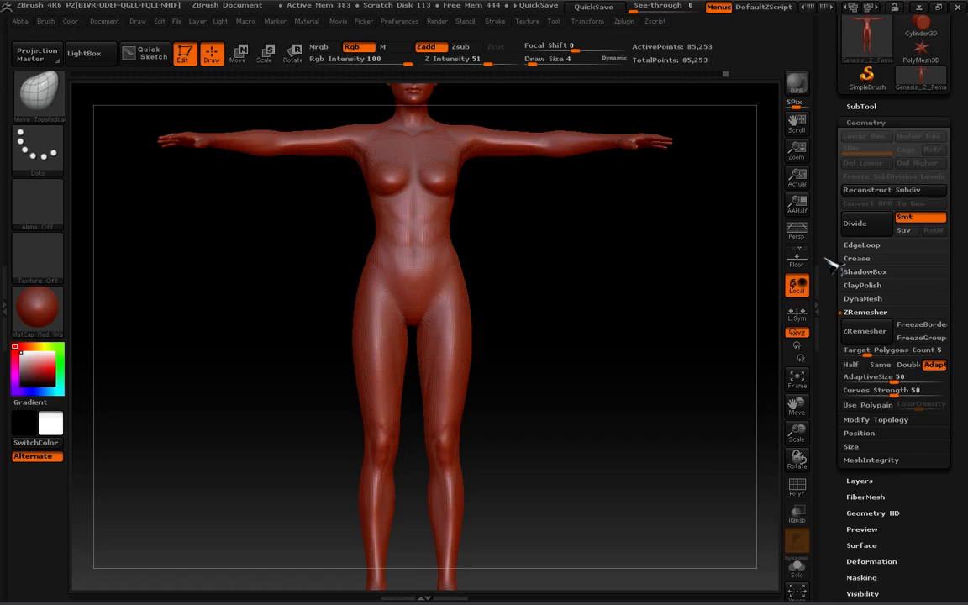
drag(826, 258, 830, 154)
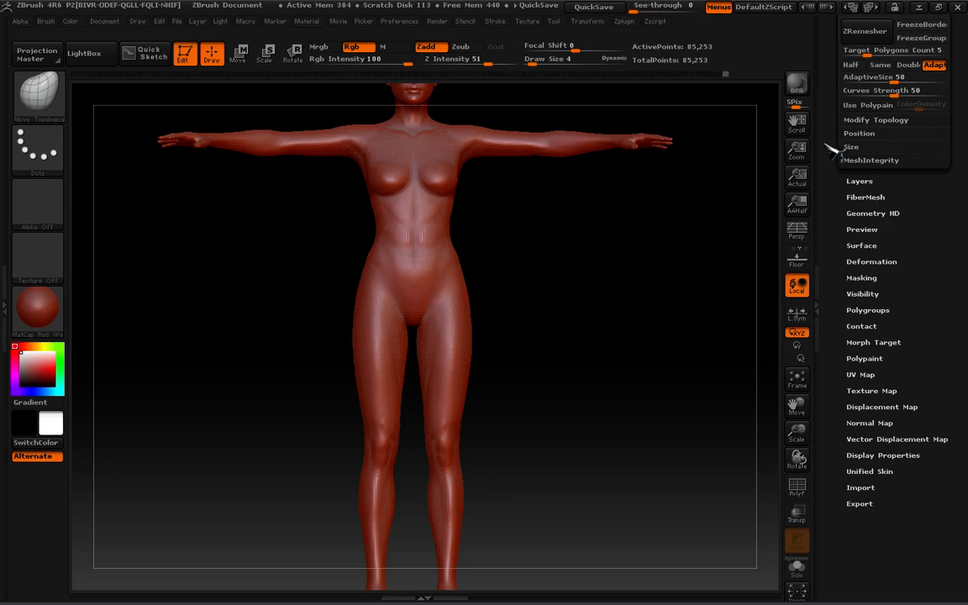
key(ctrl)
drag(830, 107, 850, 262)
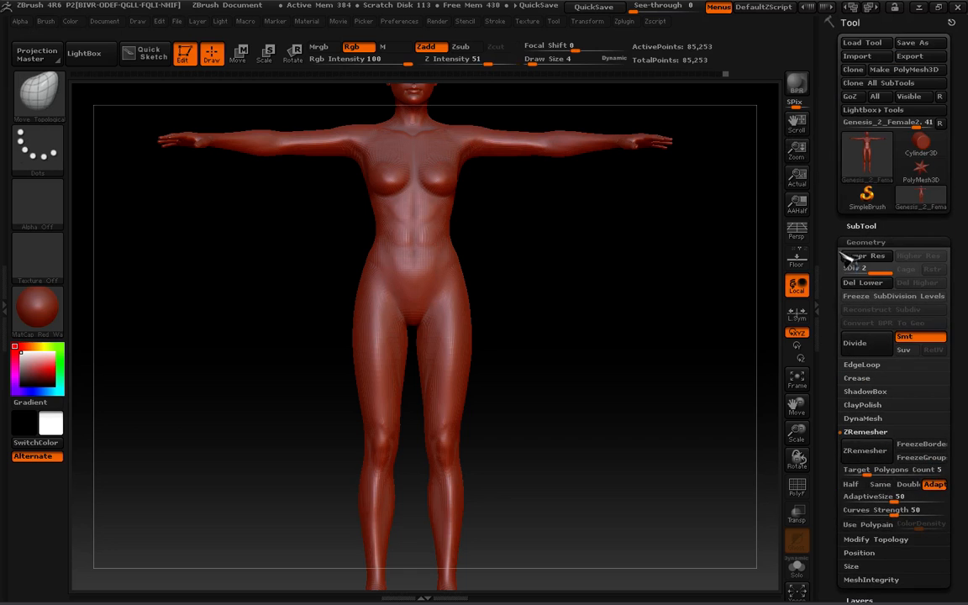
- Check the morph target options while the figure is at subdivision level 2
drag(843, 307, 834, 168)
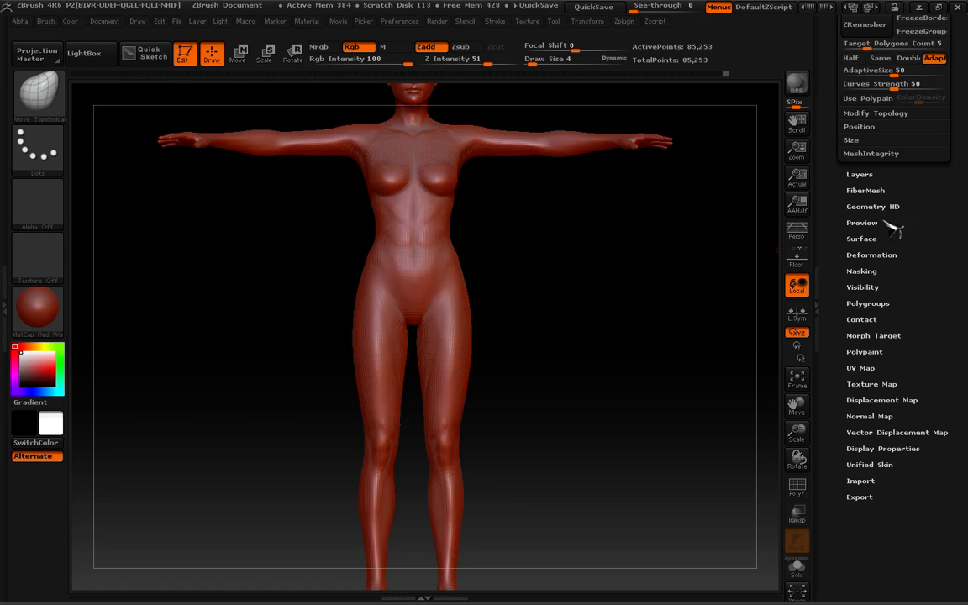
click(886, 336)
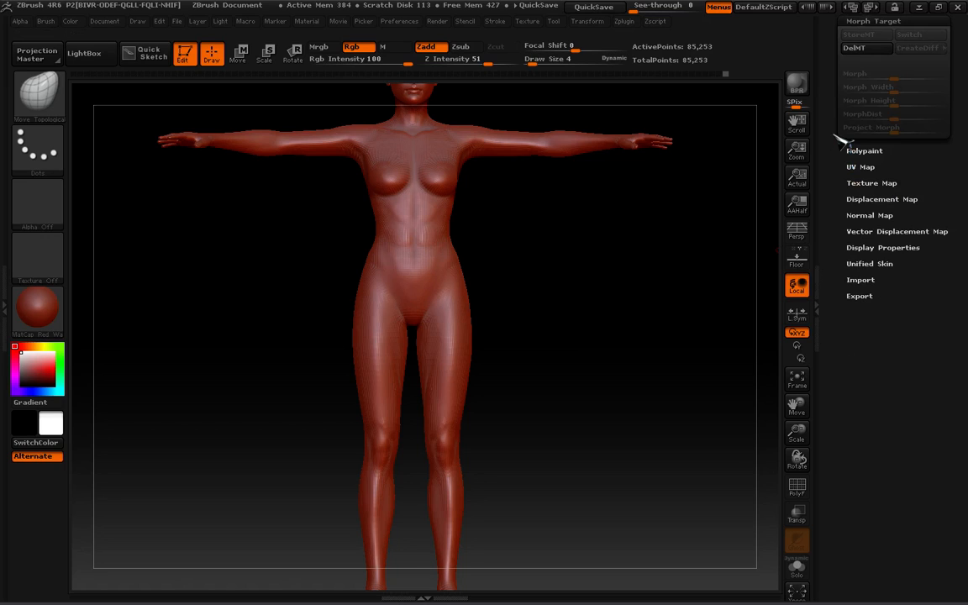
drag(836, 149, 832, 217)
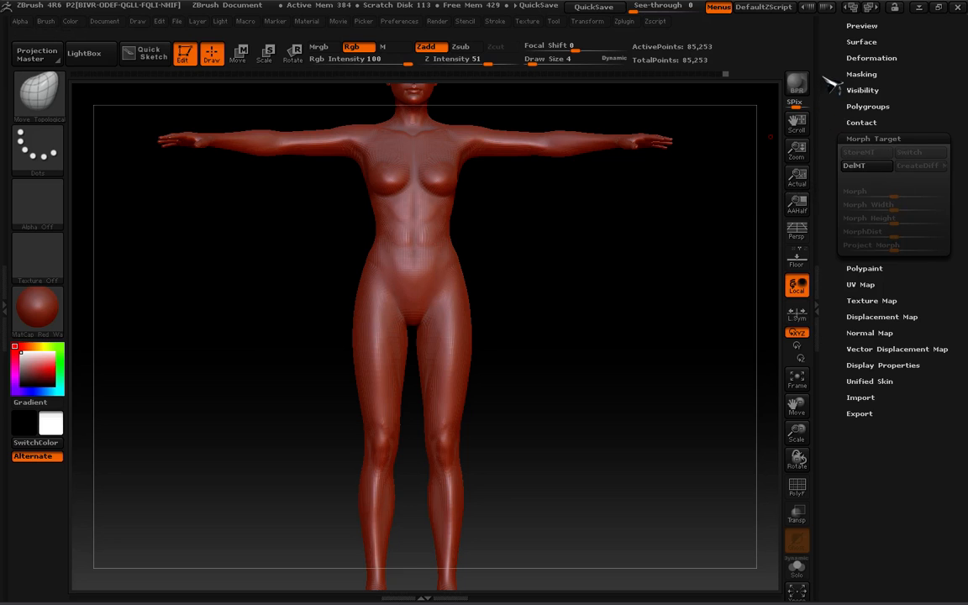
scroll(832, 84, up, 5)
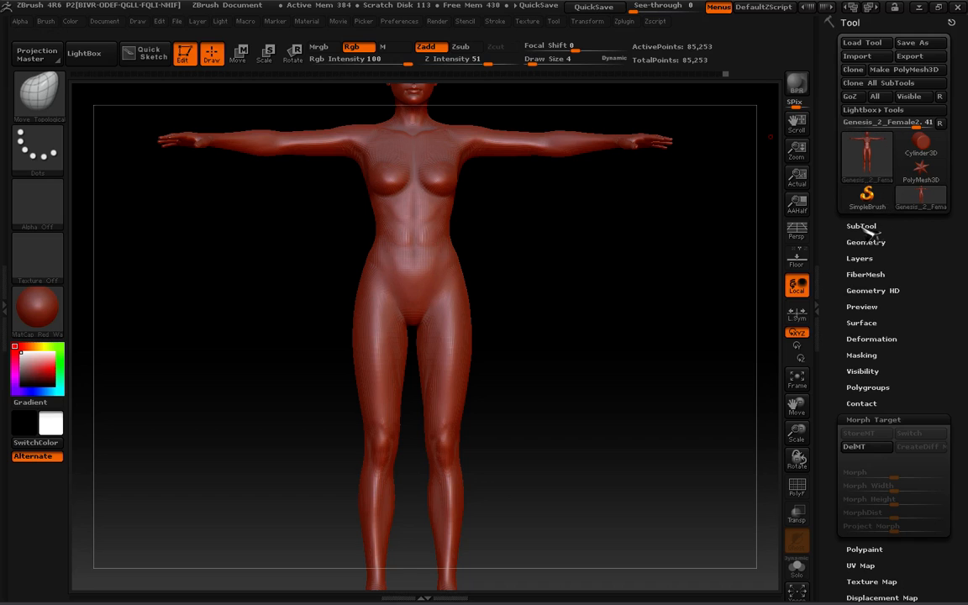
click(860, 226)
click(862, 156)
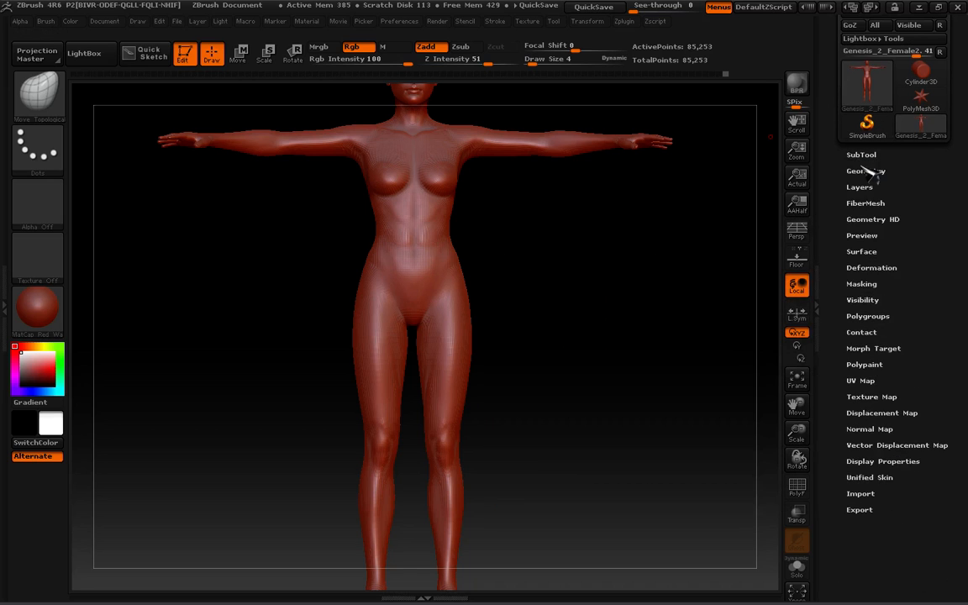
- Lower the figure to subdivision level 1 and create a difference mesh from its stored morph target
click(865, 172)
drag(877, 200, 850, 201)
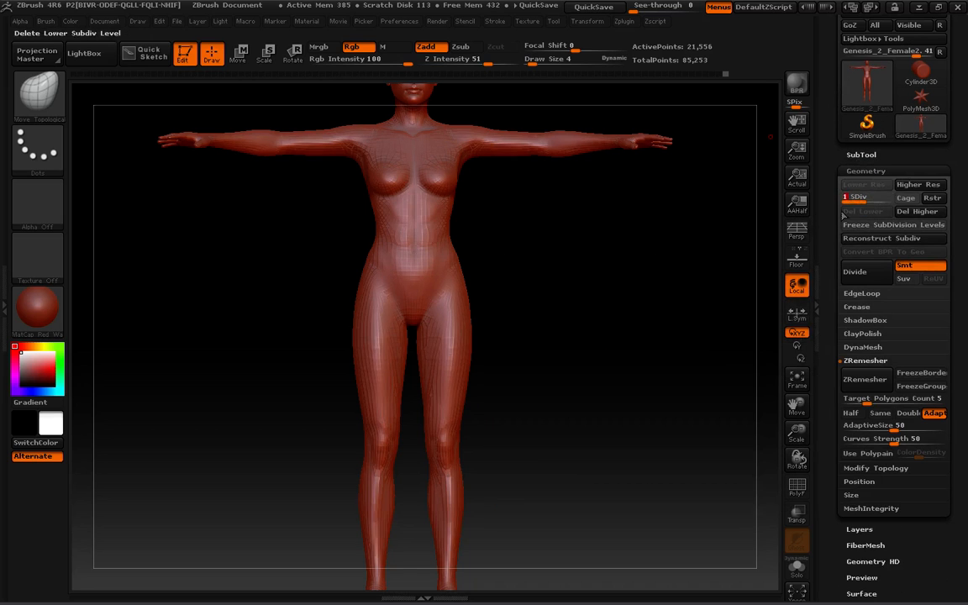
drag(842, 243, 873, 178)
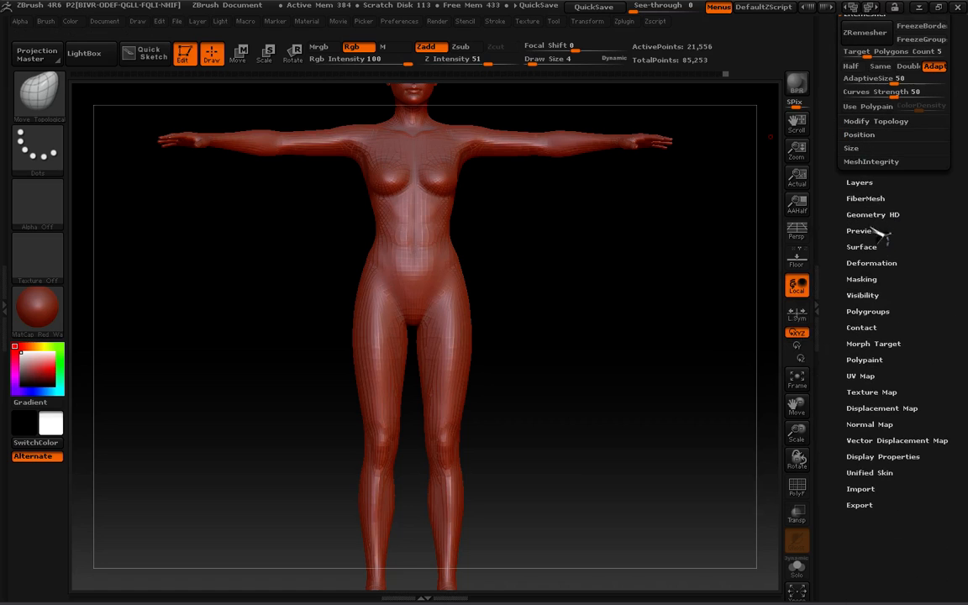
click(890, 345)
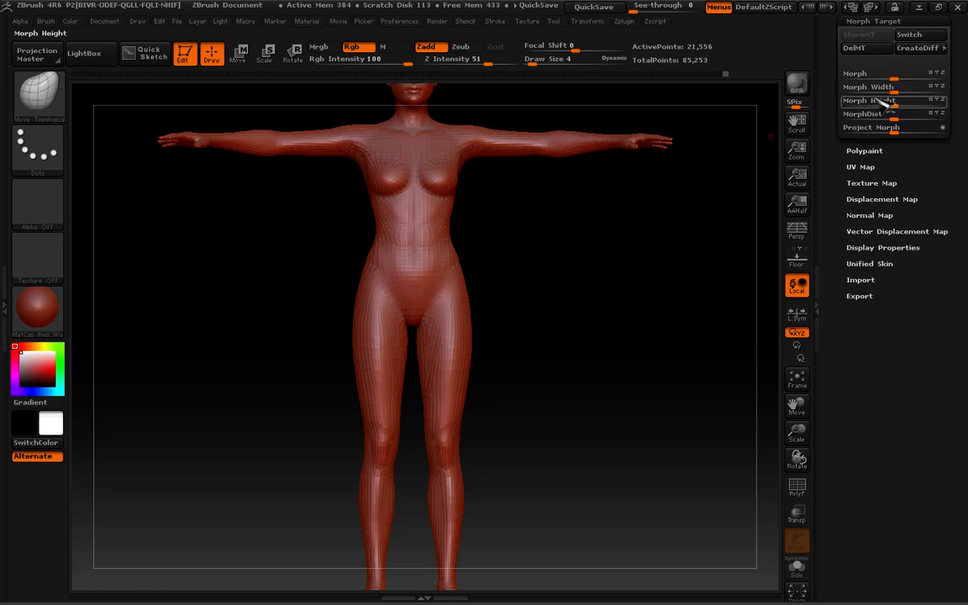
drag(838, 126, 839, 224)
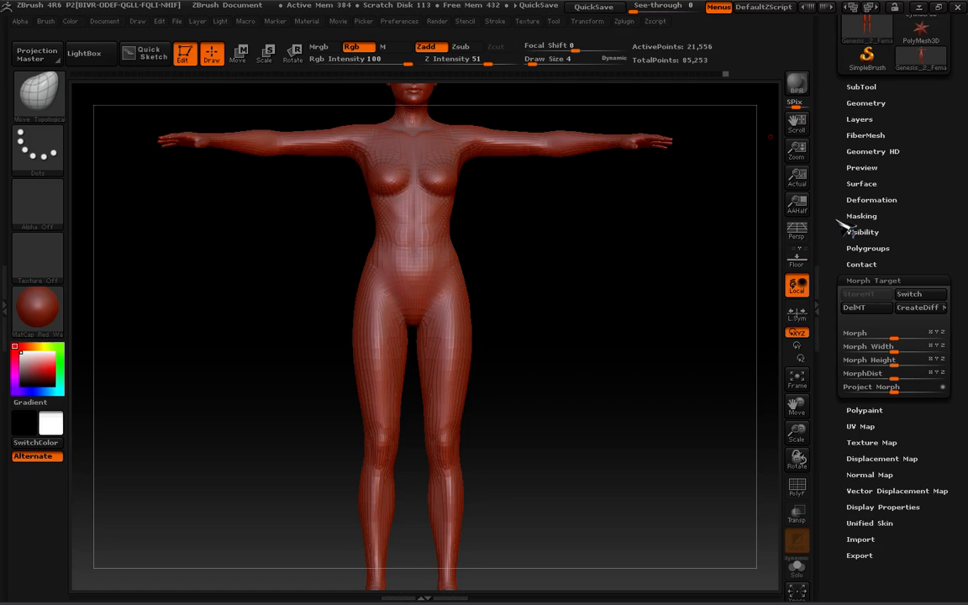
click(928, 311)
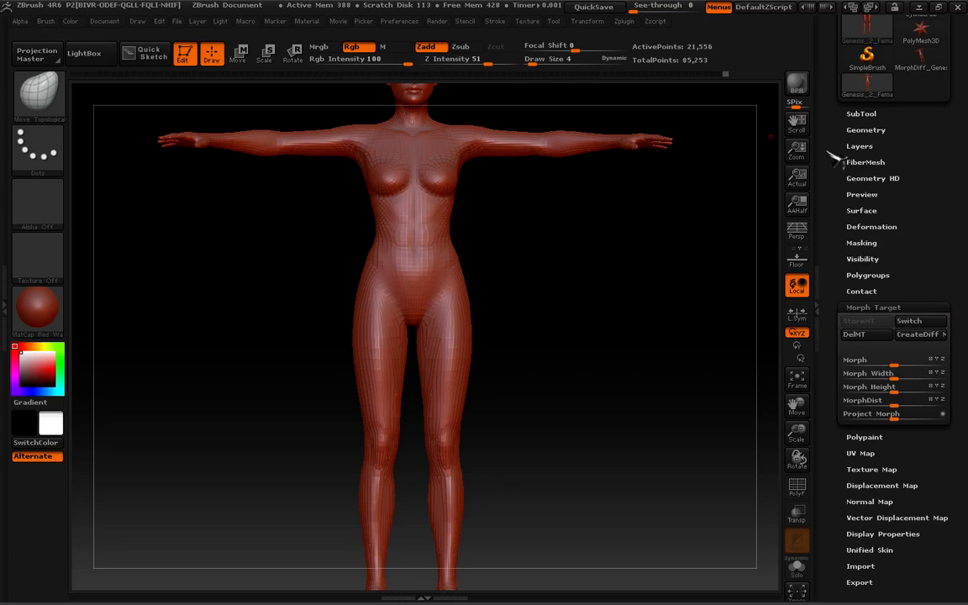
- Send the level 1 figure through GoZ, creating a morph named "body tone busty" in the ZBrush group path
drag(830, 121, 832, 208)
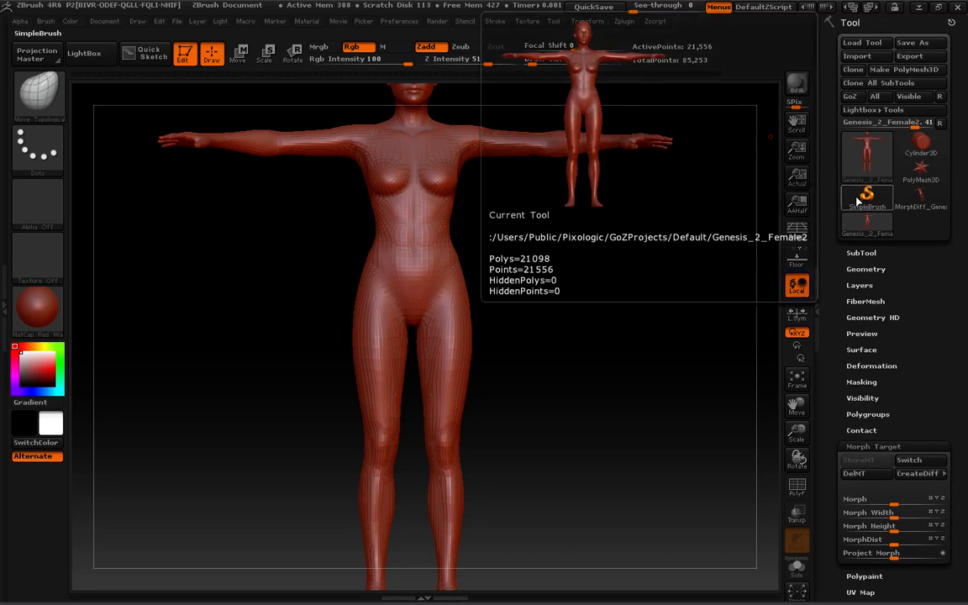
click(866, 269)
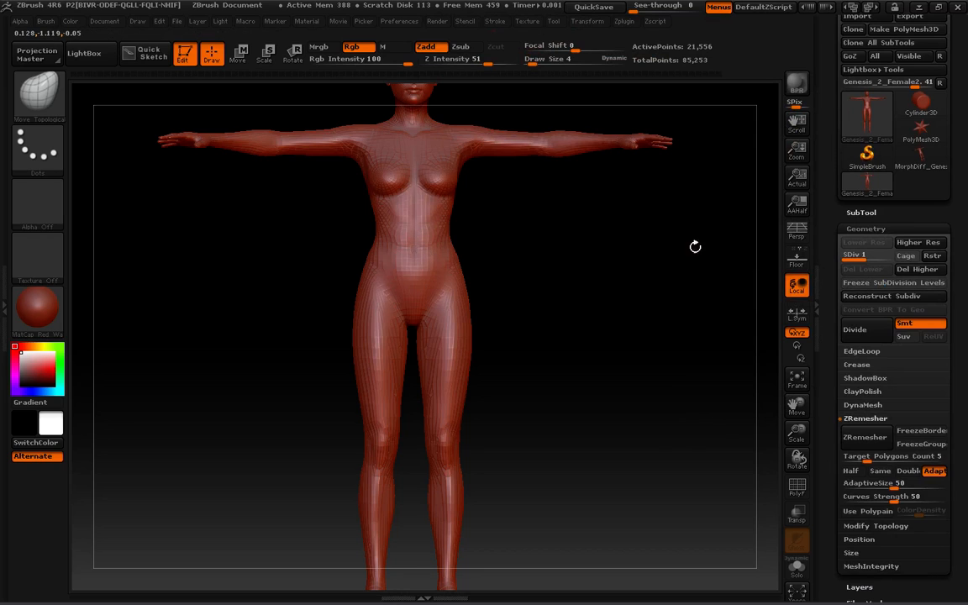
drag(829, 128, 831, 176)
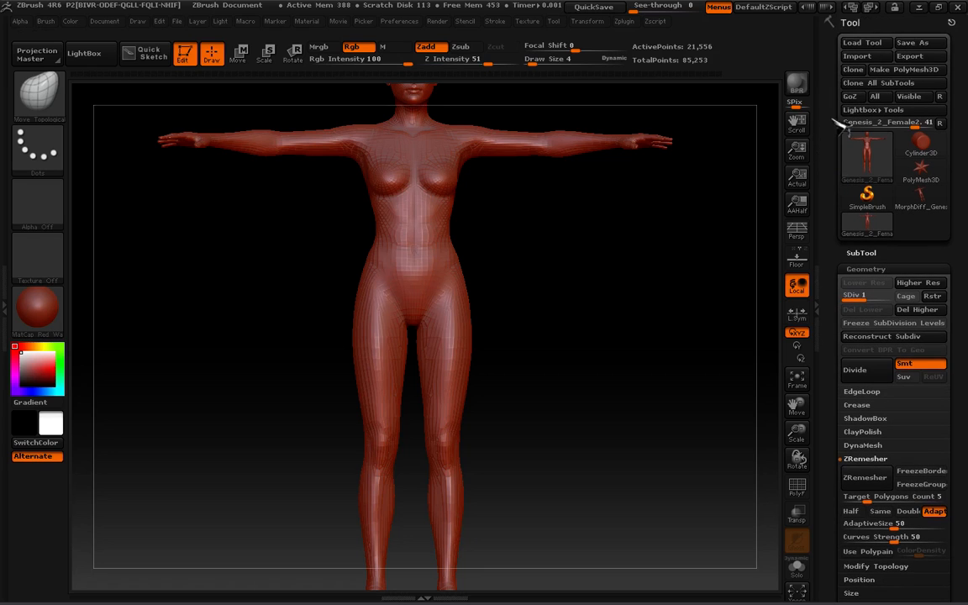
click(849, 96)
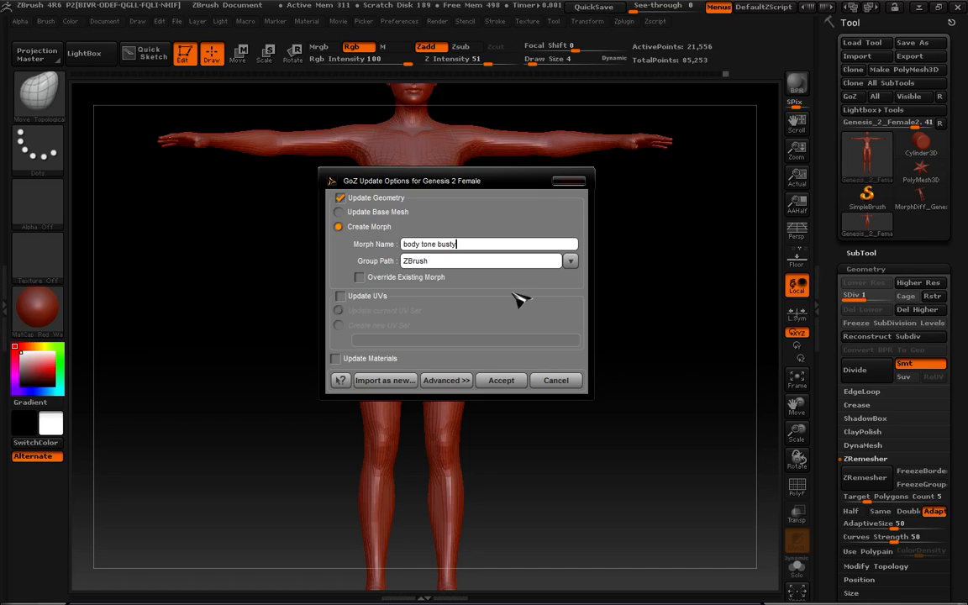
click(512, 380)
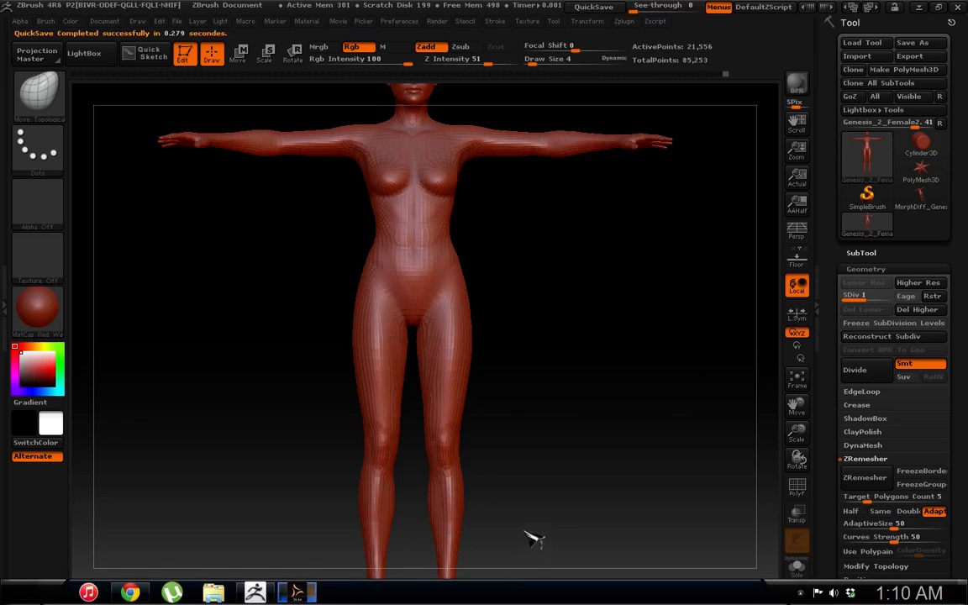
- Switch to DAZ Studio and expand the Parameters pane
mouse_move(345, 594)
click(300, 593)
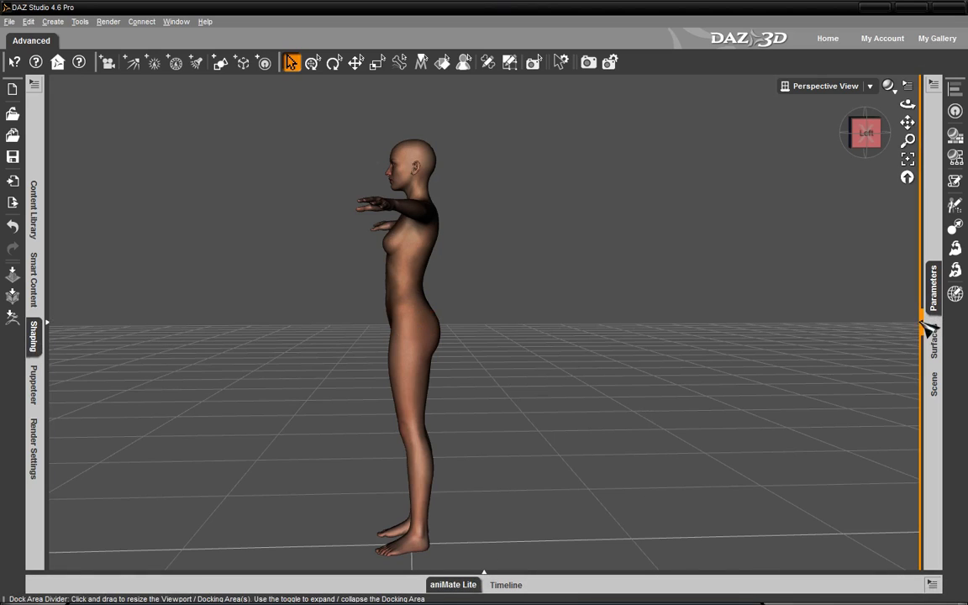
click(927, 330)
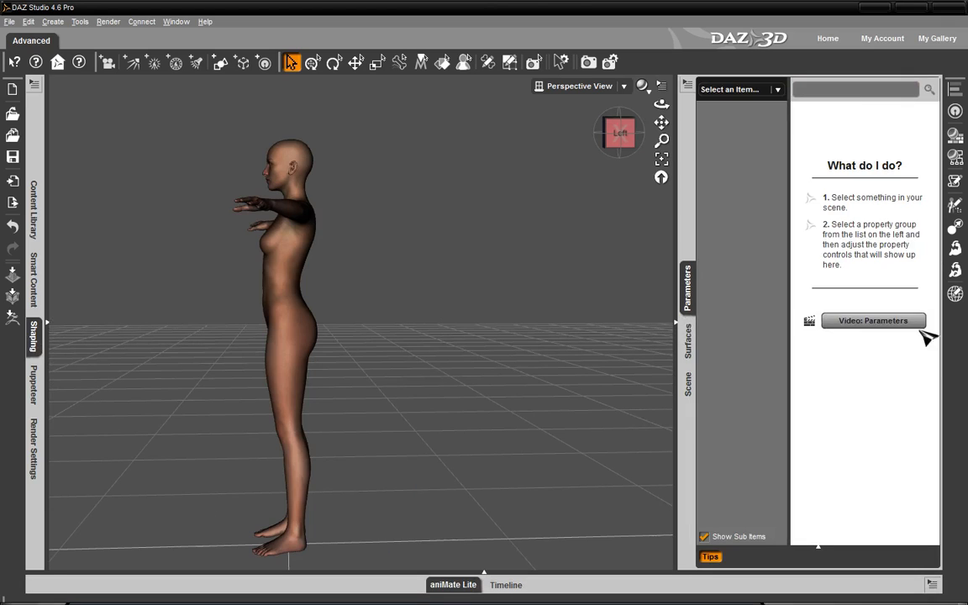
- Select the Genesis 2 Female figure and set its mesh to High Resolution with subdivision level 2
click(309, 276)
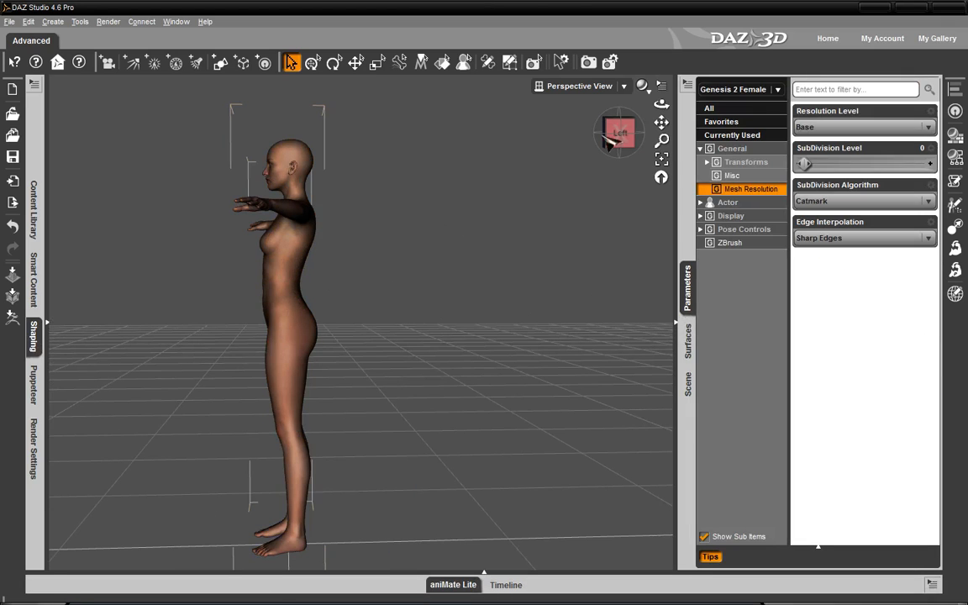
drag(603, 137, 619, 138)
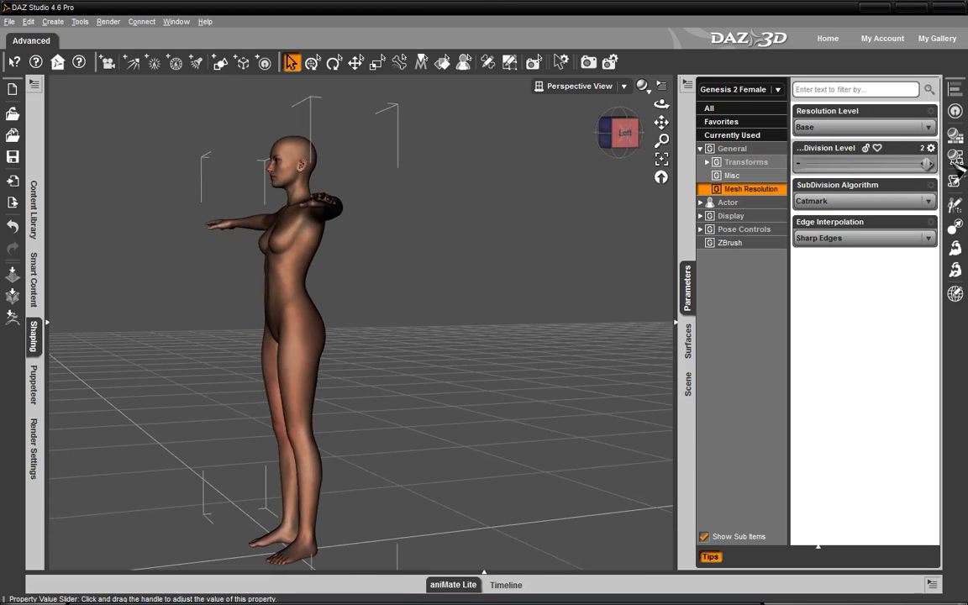
click(861, 127)
click(840, 155)
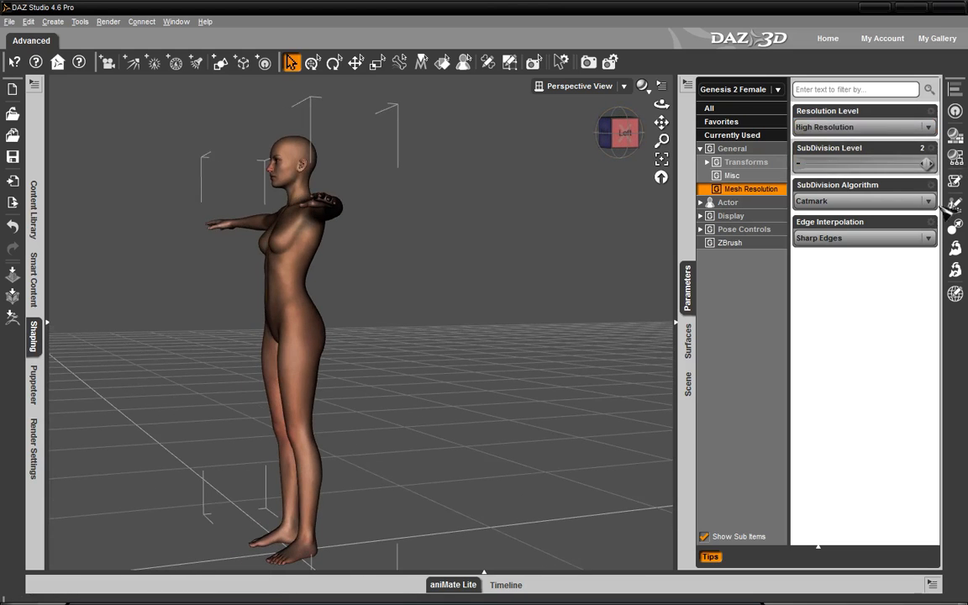
- Apply the "body tone busty" morph from the ZBrush property group at 100% on the figure
click(729, 243)
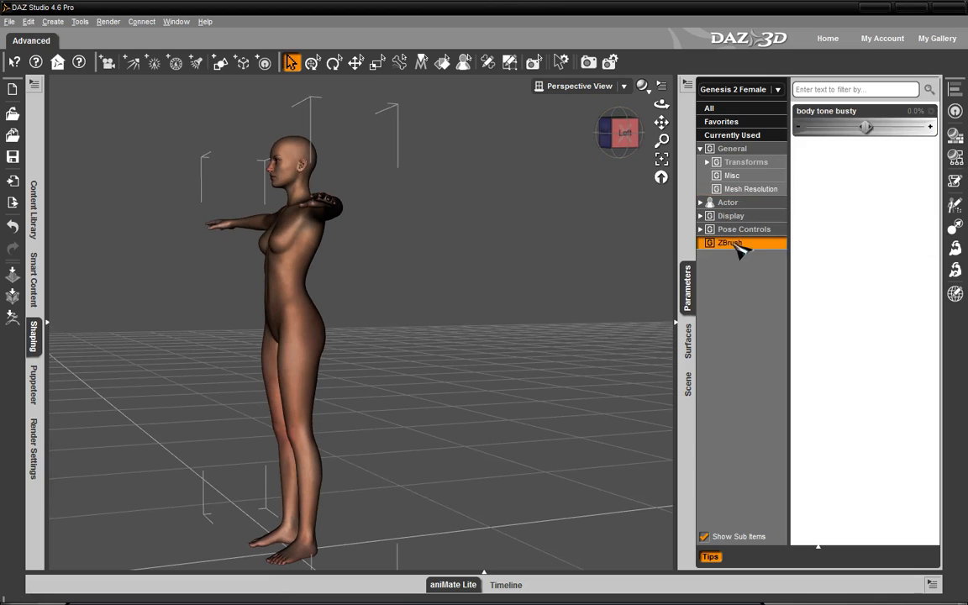
click(605, 132)
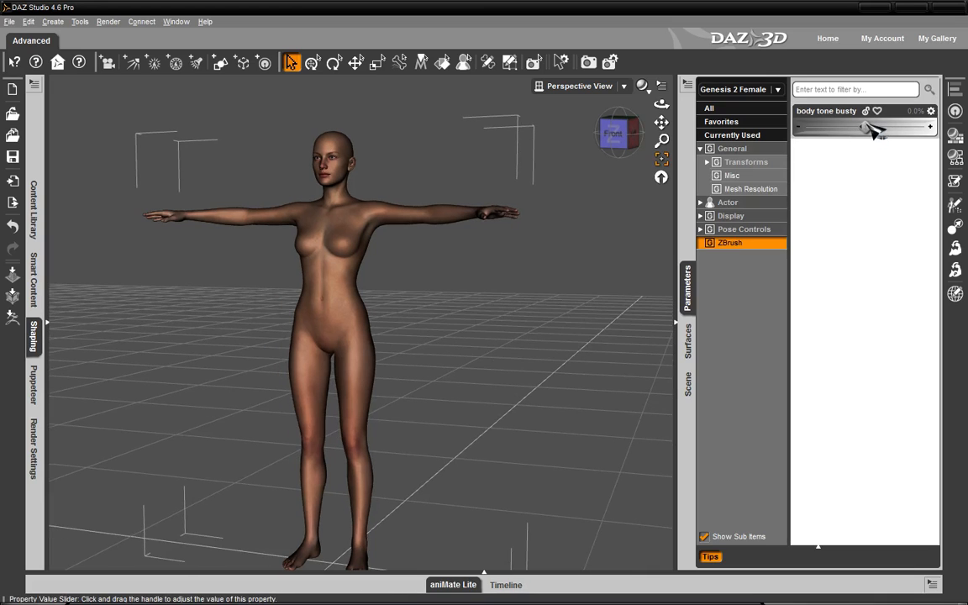
drag(870, 128, 827, 164)
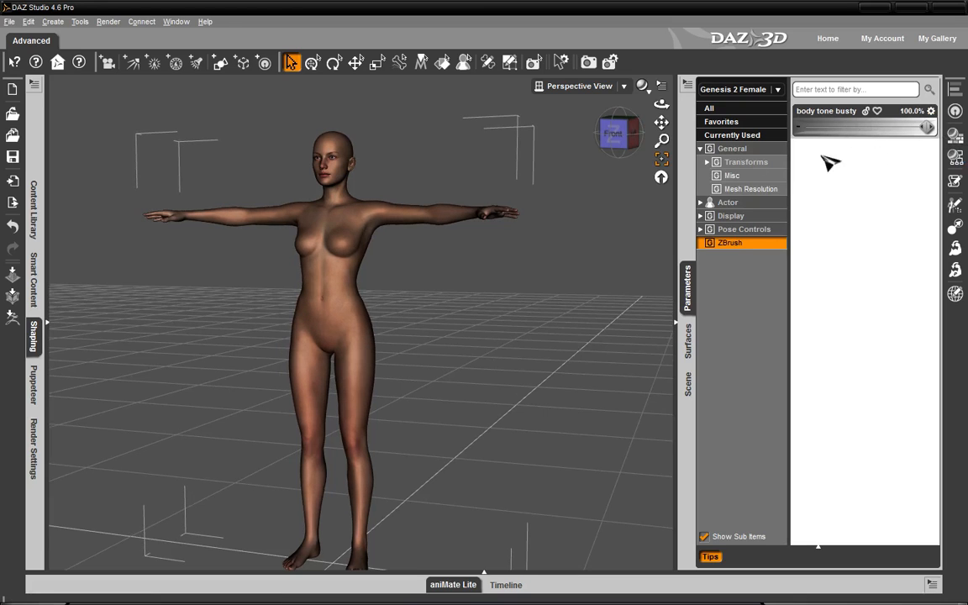
click(612, 136)
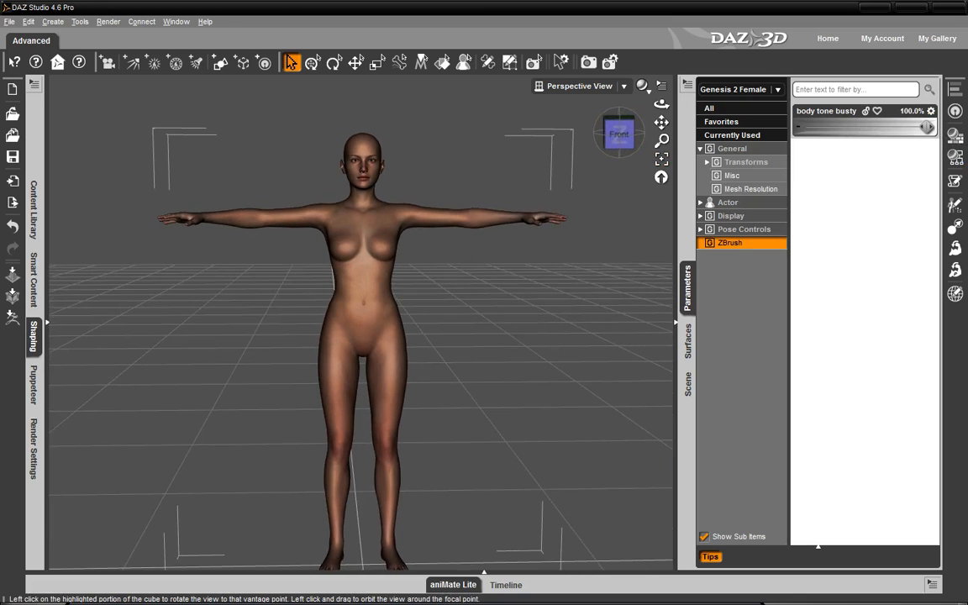
- Examine the torso close up from several angles to judge the textured figure's "body tone busty" morph
click(493, 272)
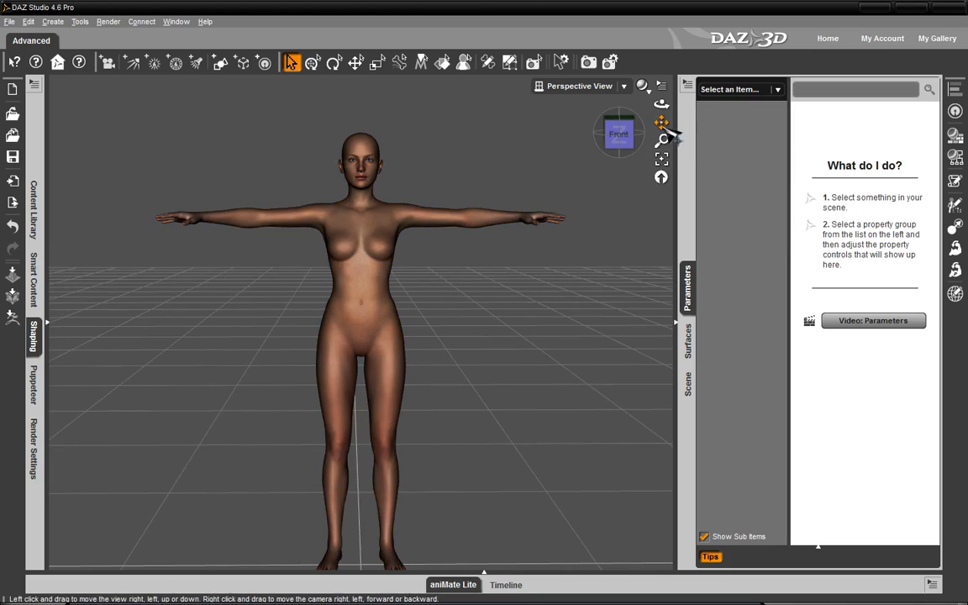
click(381, 315)
click(661, 176)
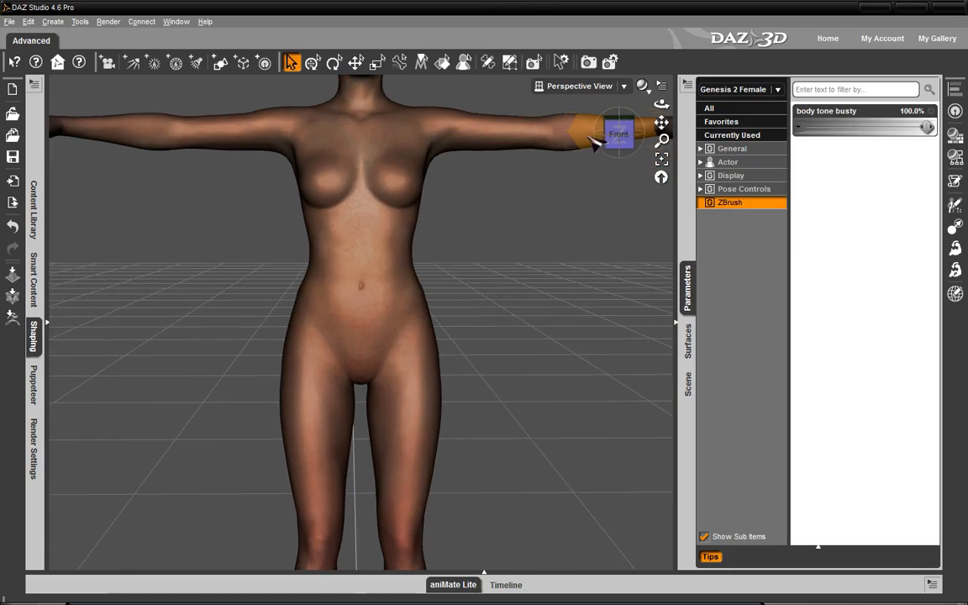
drag(618, 135, 603, 151)
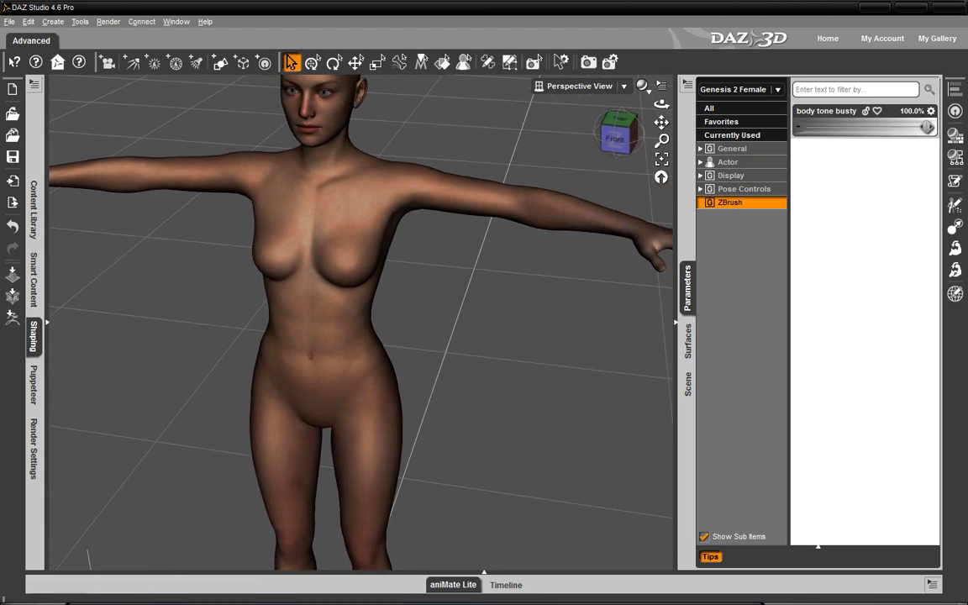
drag(927, 127, 958, 149)
click(614, 136)
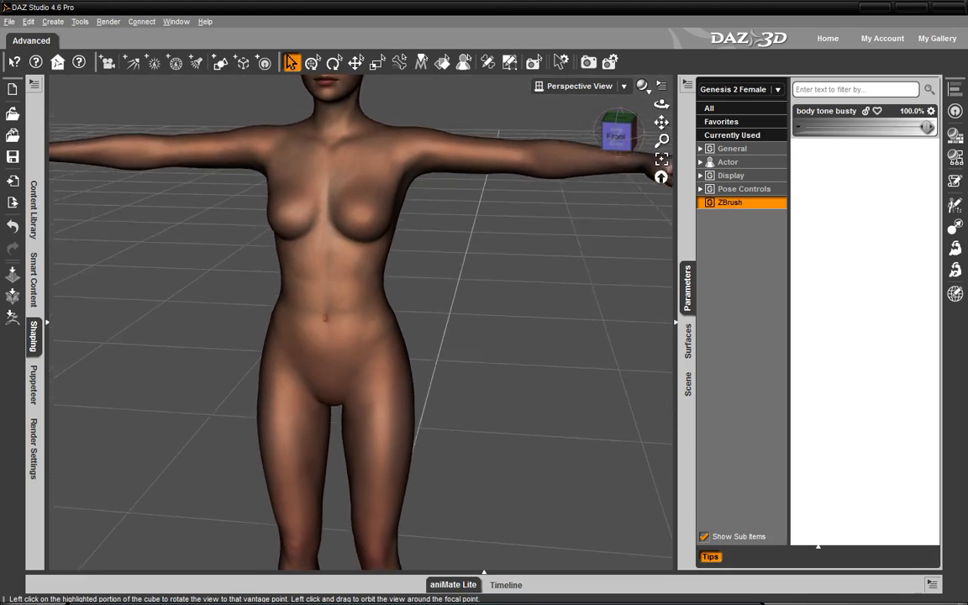
mouse_move(616, 137)
mouse_down()
mouse_move(625, 144)
mouse_move(613, 128)
mouse_move(628, 140)
mouse_up()
- Set the viewport draw style to Smooth Shaded and examine the morphed body from the front, back and side
click(642, 85)
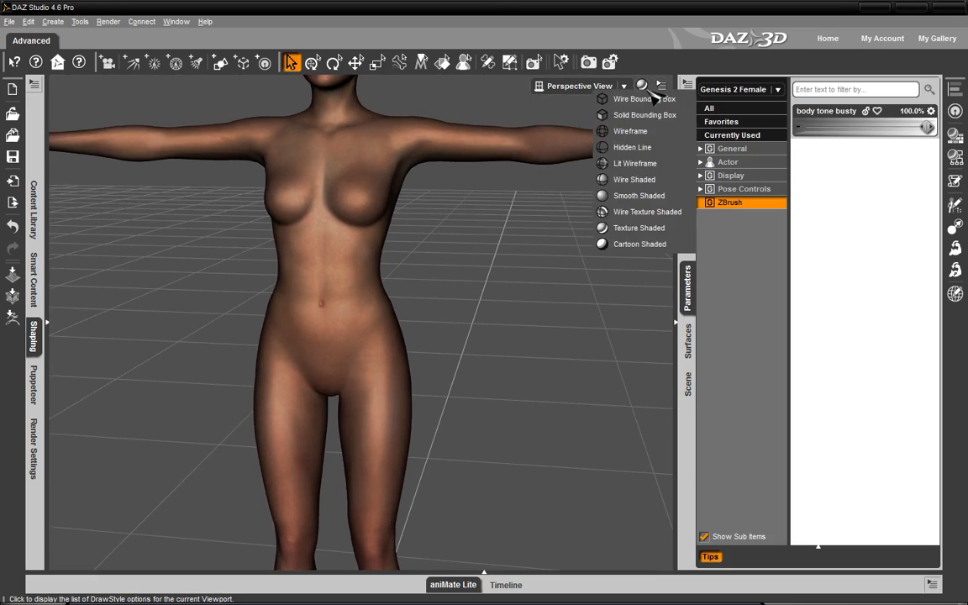
click(635, 196)
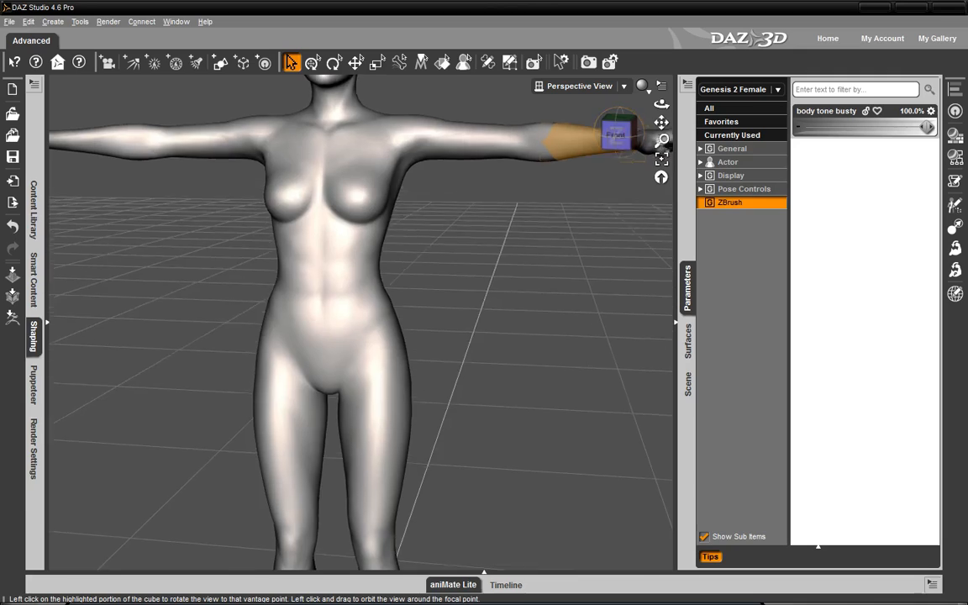
mouse_move(615, 135)
mouse_down()
mouse_move(632, 136)
mouse_move(621, 134)
mouse_move(633, 123)
mouse_move(613, 121)
mouse_move(615, 133)
mouse_move(637, 132)
mouse_move(623, 135)
mouse_up()
click(634, 140)
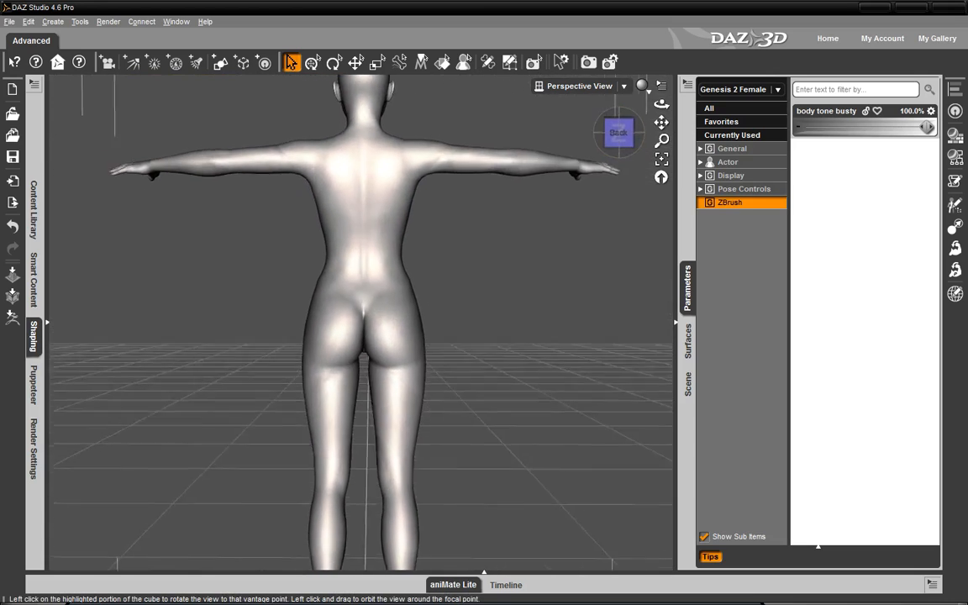
mouse_move(620, 134)
mouse_down()
mouse_move(647, 134)
mouse_move(620, 134)
mouse_up()
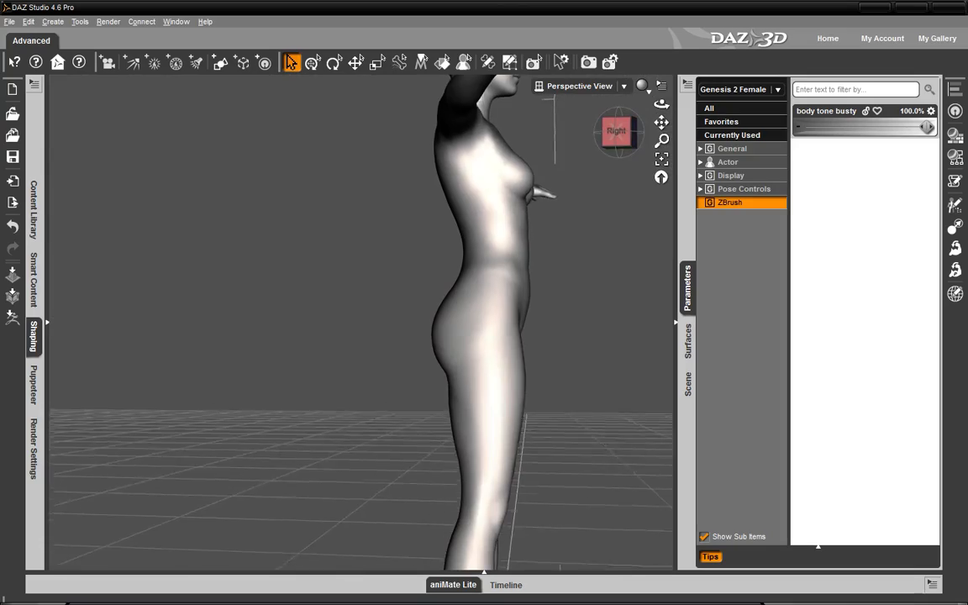
drag(661, 104, 578, 117)
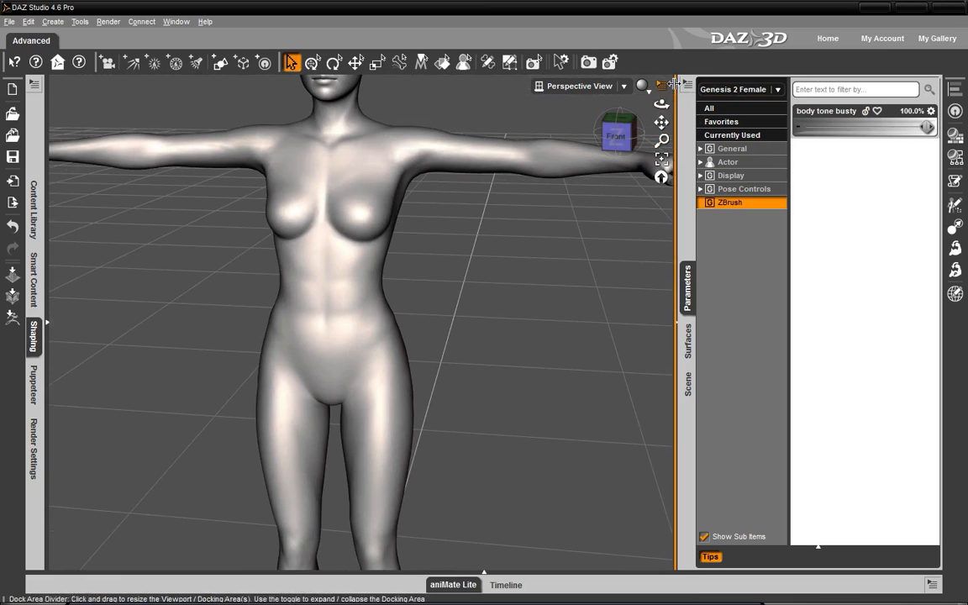
- Set the viewport draw style to Wire Shaded for a close view of the torso's mesh
click(641, 86)
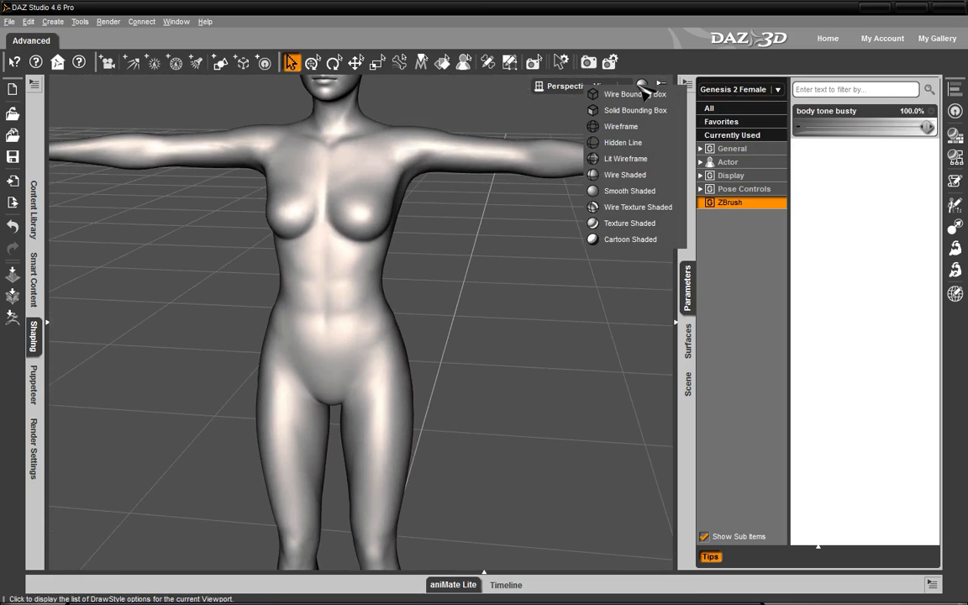
click(651, 192)
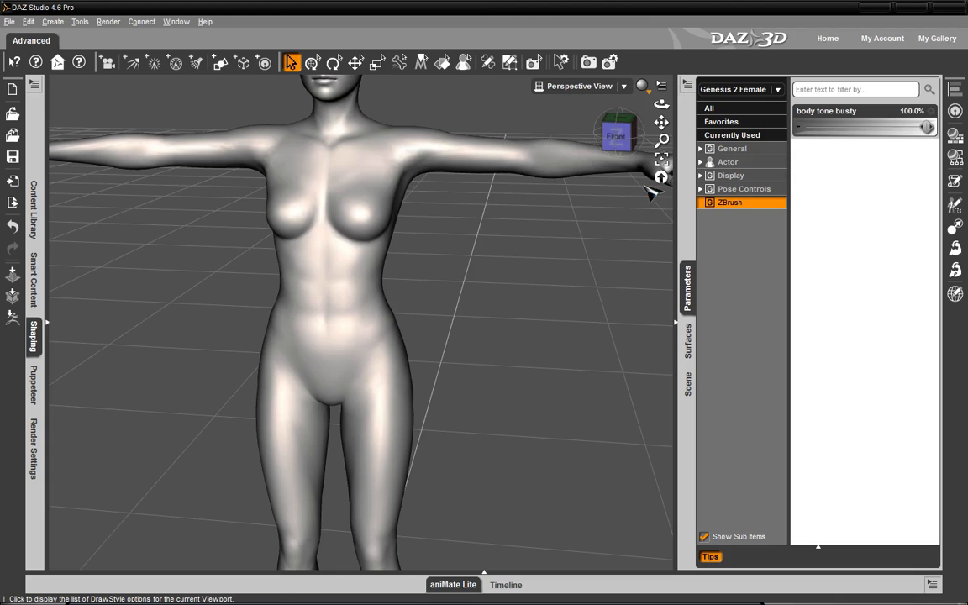
click(645, 85)
click(647, 174)
scroll(491, 384, up, 5)
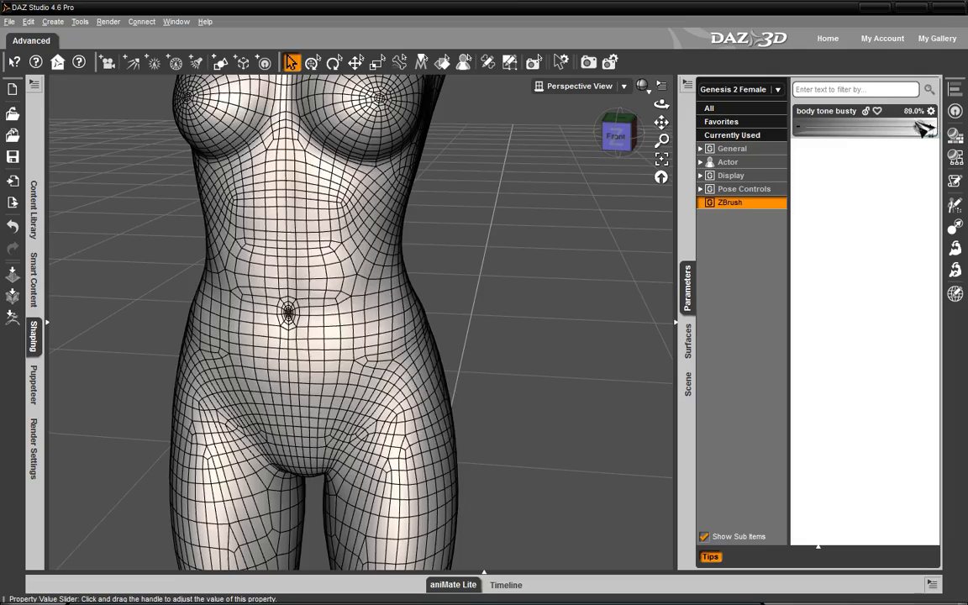
- Test the "body tone busty" morph between -100% and 100%, and return it to 0%
drag(926, 127, 727, 134)
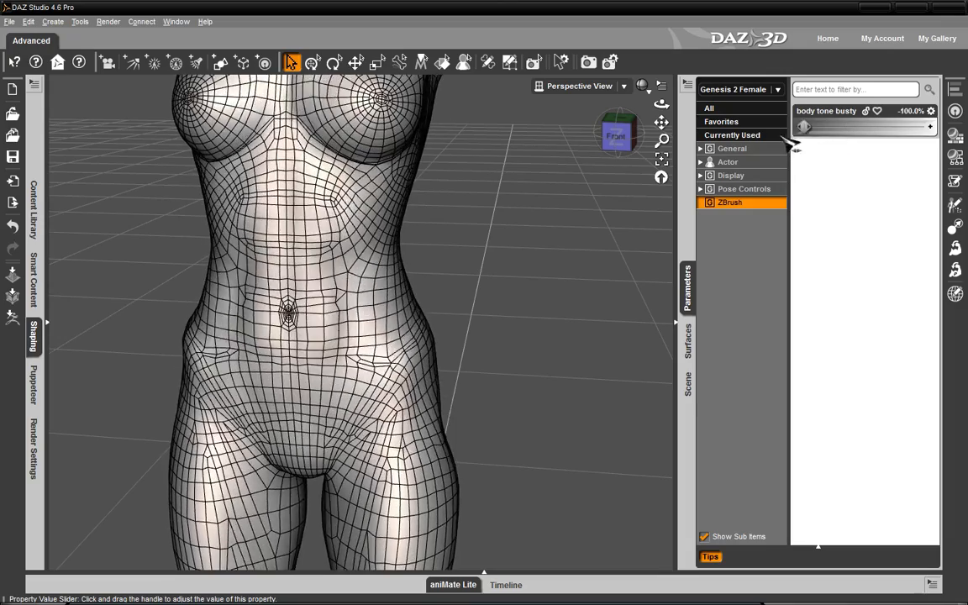
drag(813, 159, 929, 126)
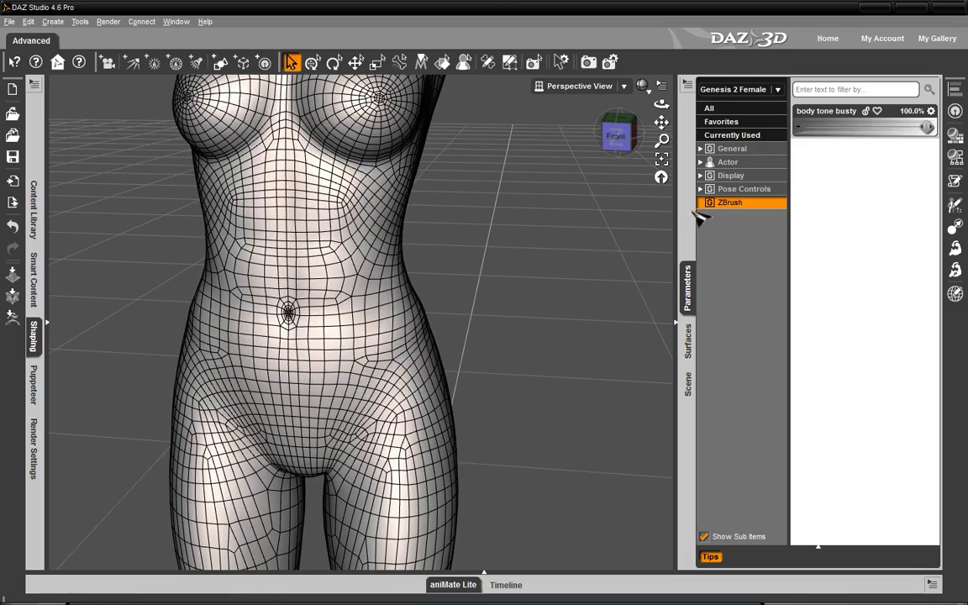
click(616, 135)
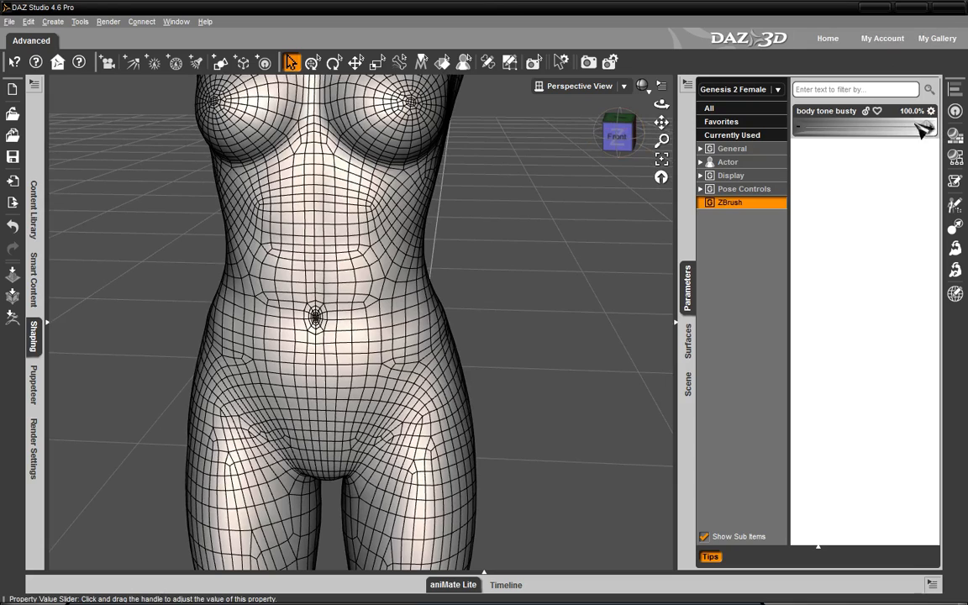
click(886, 128)
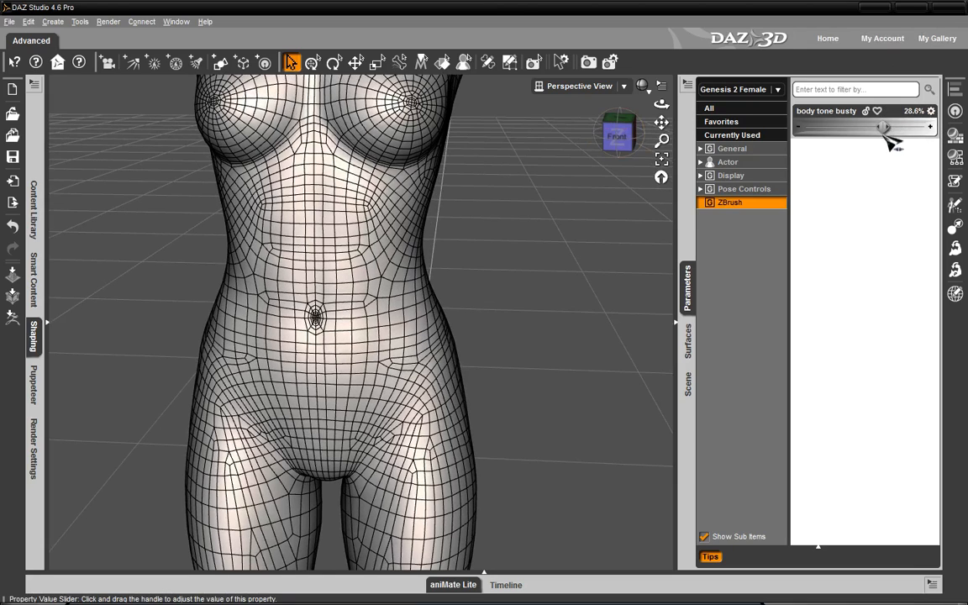
right_click(855, 111)
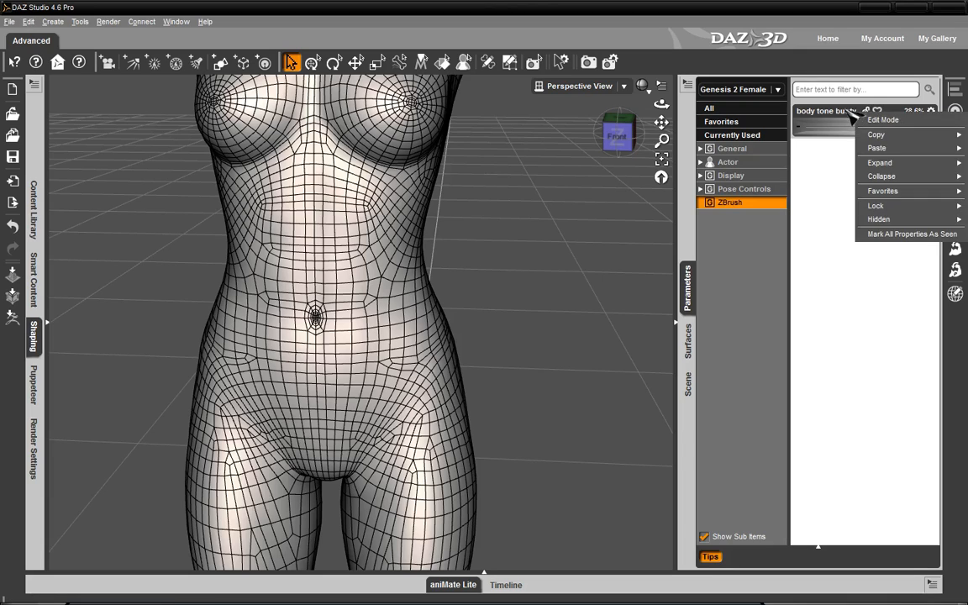
click(843, 120)
right_click(843, 120)
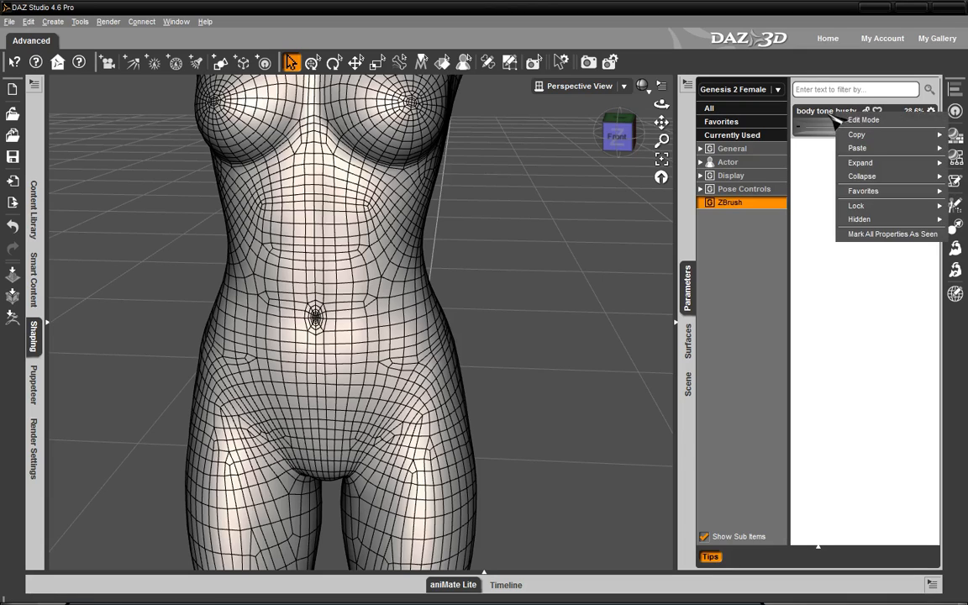
click(834, 120)
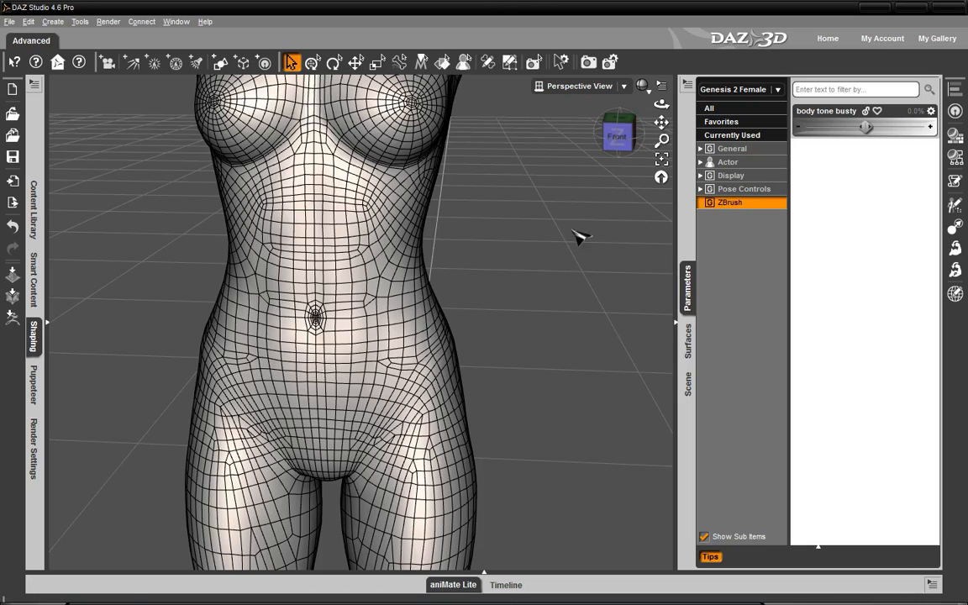
- Look through the figure's surface, scene, display and actor properties for the mesh resolution settings
click(694, 349)
click(687, 382)
click(692, 291)
click(728, 176)
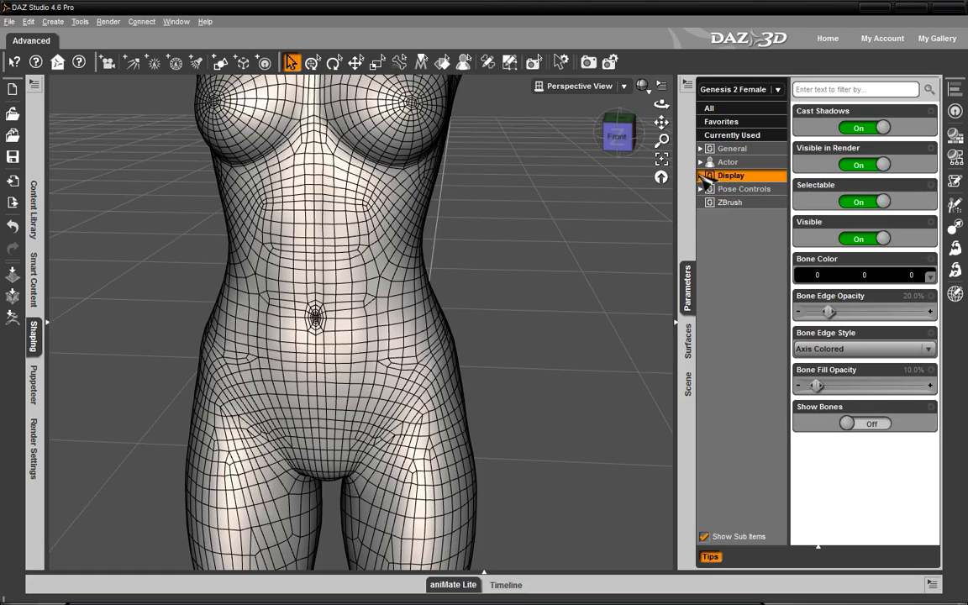
click(699, 175)
click(700, 175)
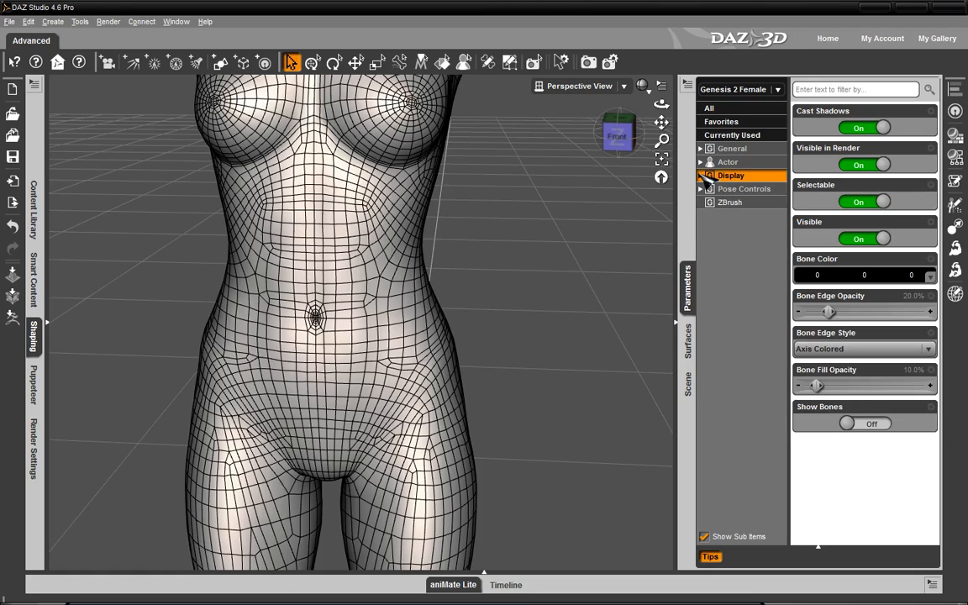
click(690, 344)
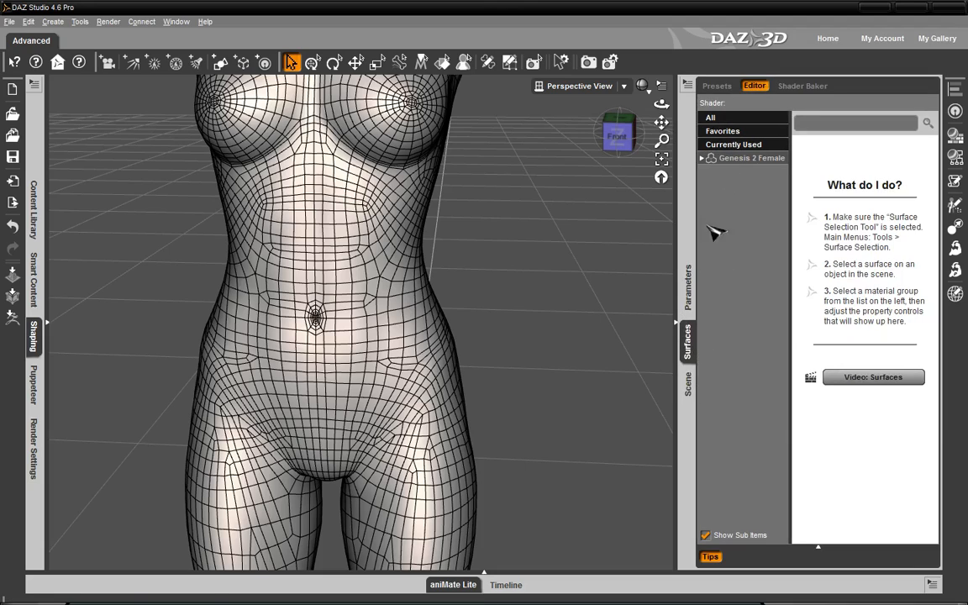
click(687, 282)
scroll(582, 216, up, 5)
scroll(582, 215, down, 8)
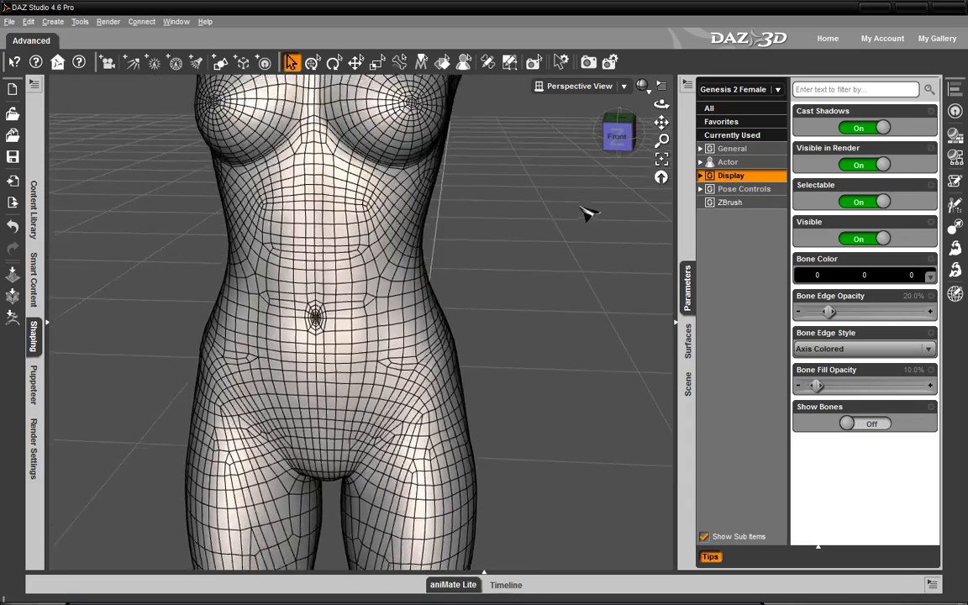
scroll(625, 206, down, 3)
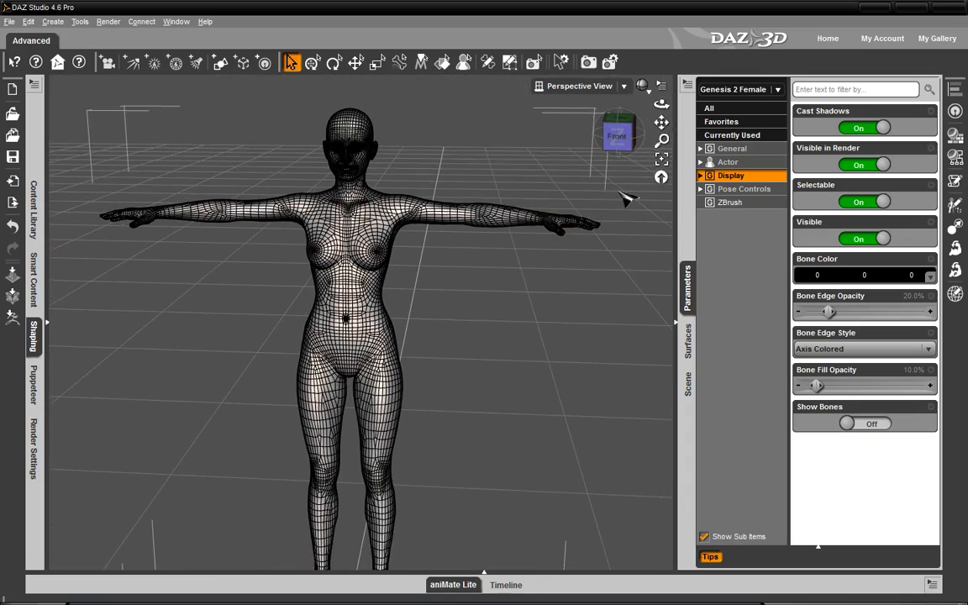
click(712, 148)
click(713, 162)
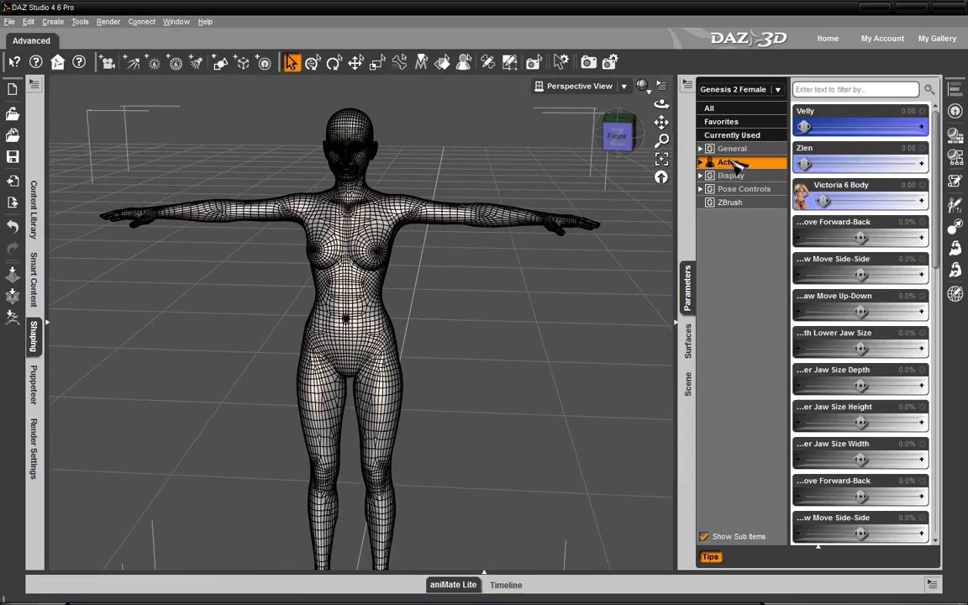
- Set the figure's mesh back to Base resolution with subdivision level 0
click(727, 109)
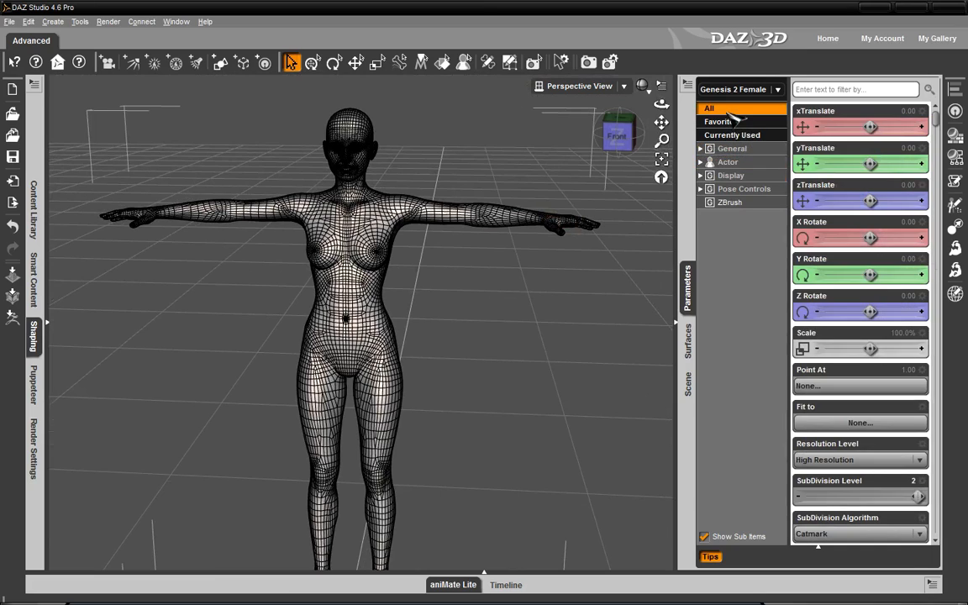
click(874, 459)
click(828, 476)
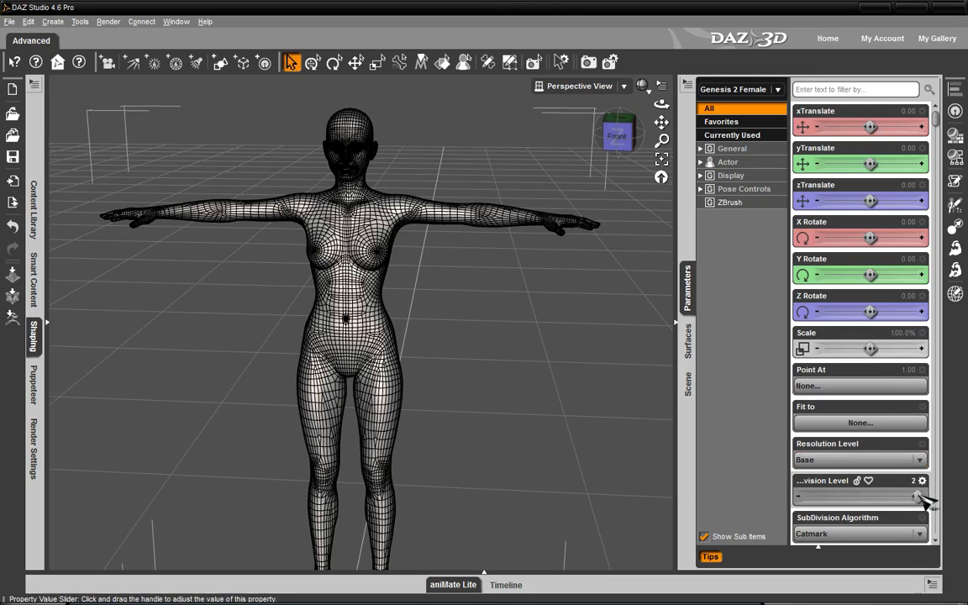
drag(920, 496, 805, 498)
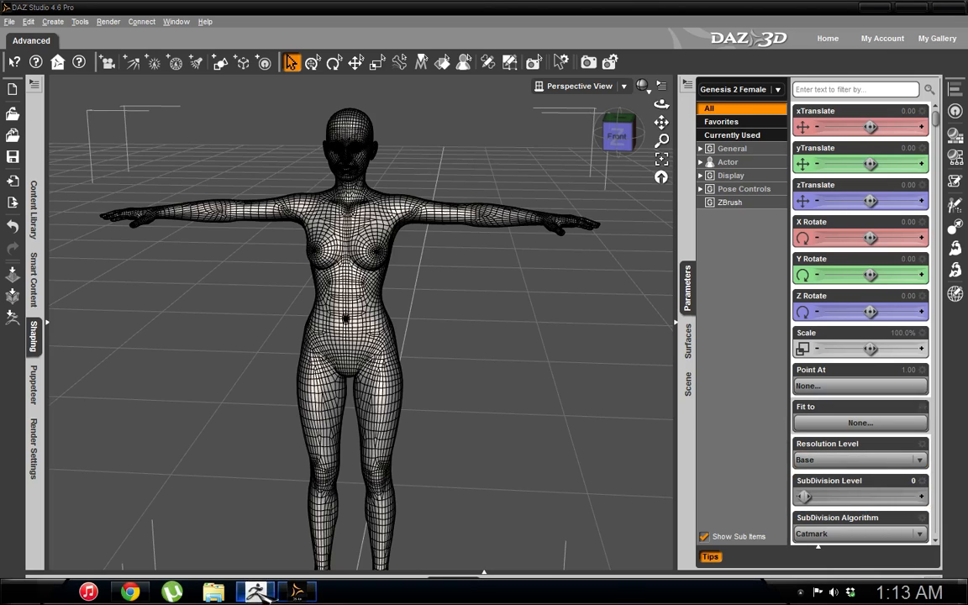
- Switch to ZBrush, raise the Genesis 2 figure to subdivision level 2 and delete its lower subdivision level
click(255, 592)
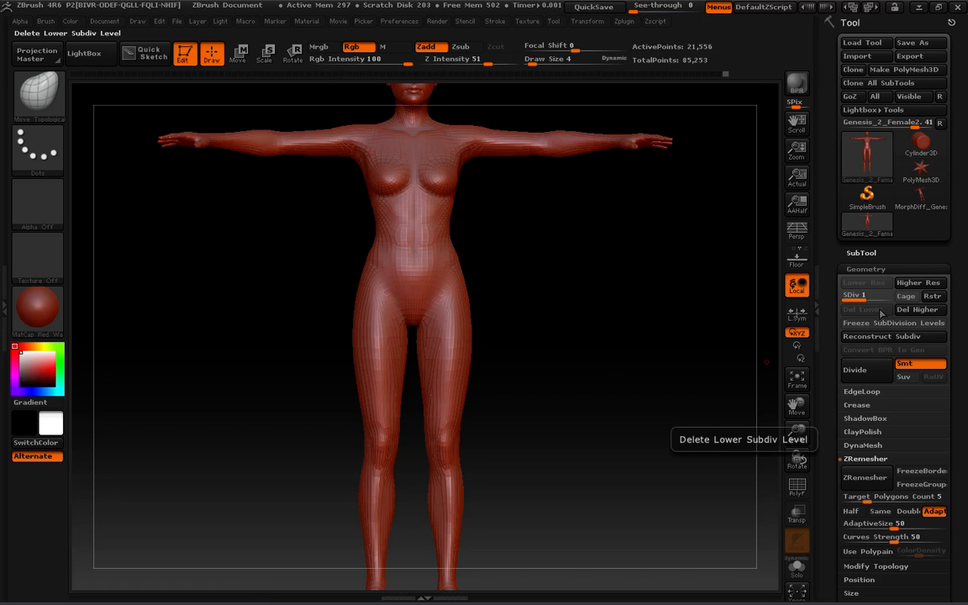
drag(865, 299, 900, 308)
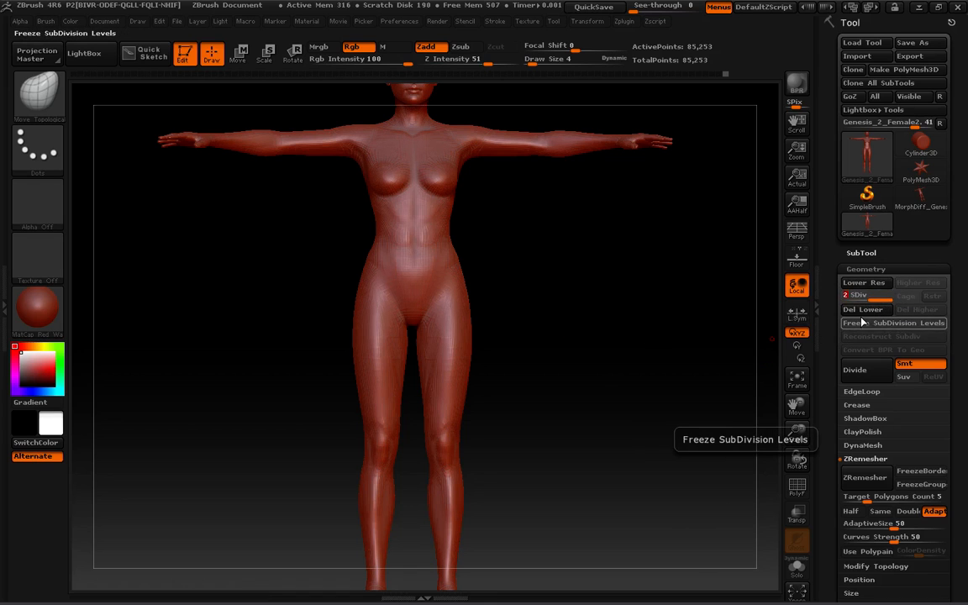
click(861, 315)
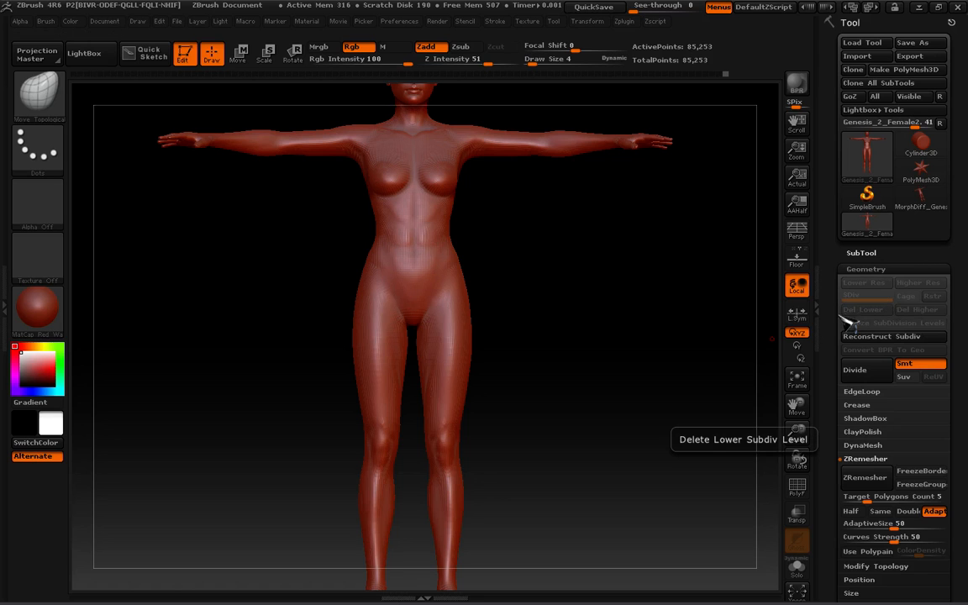
- Examine the Morph Target options for the figure in ZBrush
scroll(830, 180, down, 10)
scroll(830, 181, up, 1)
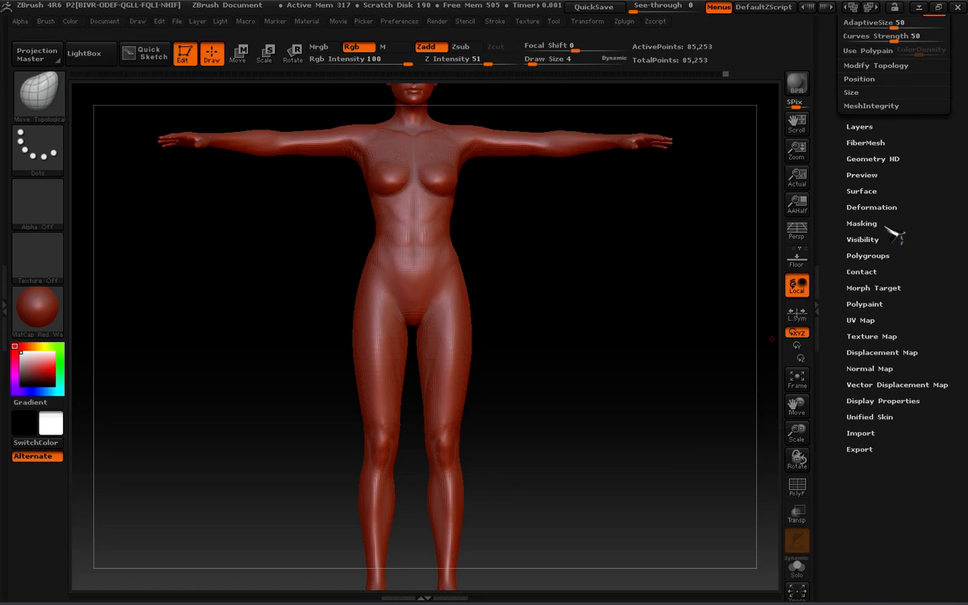
click(878, 290)
drag(831, 153, 831, 206)
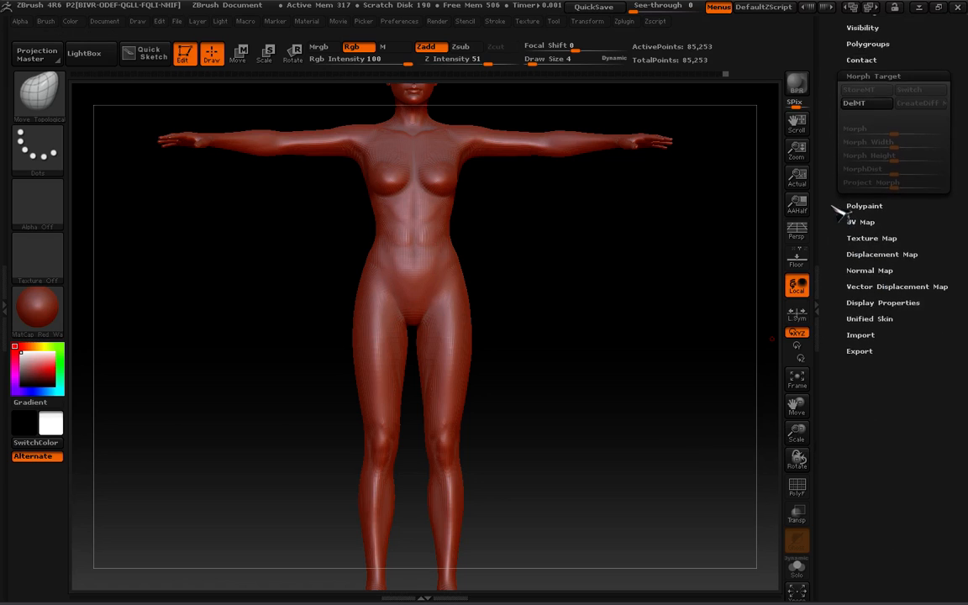
scroll(839, 211, up, 5)
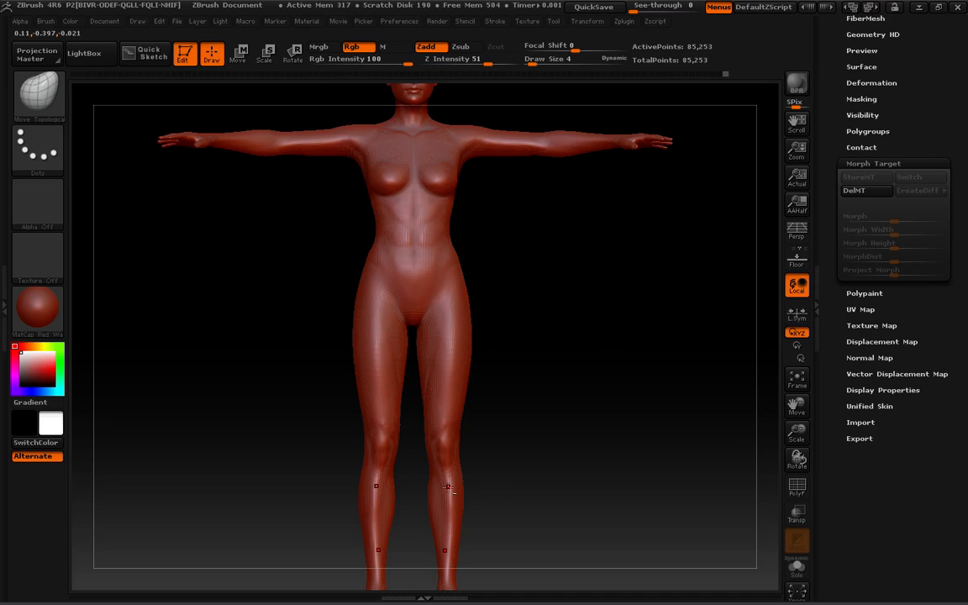
- Switch to DAZ Studio and set the viewport draw style to Smooth Shaded for a close front view of the torso
key(alt+Tab)
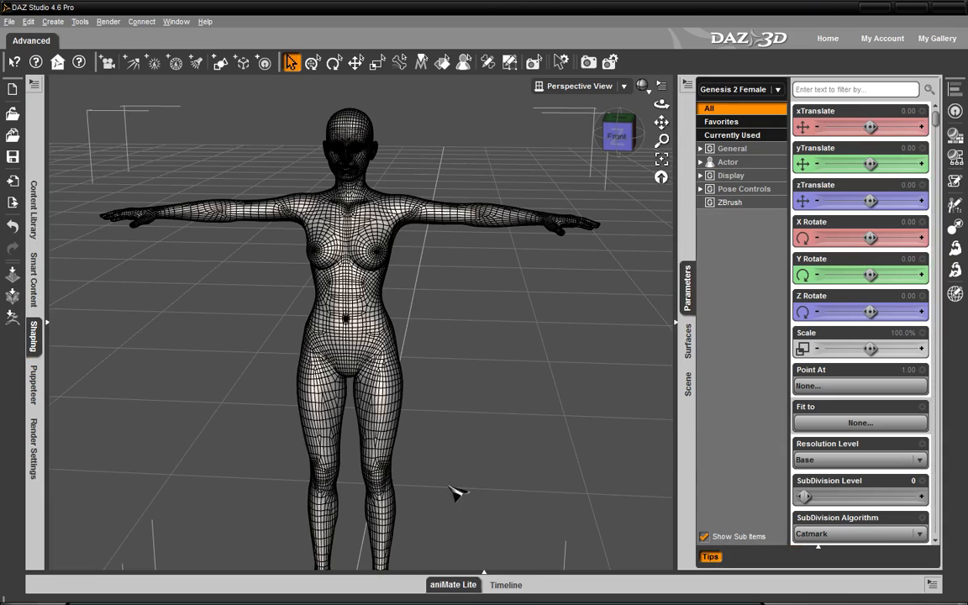
click(591, 81)
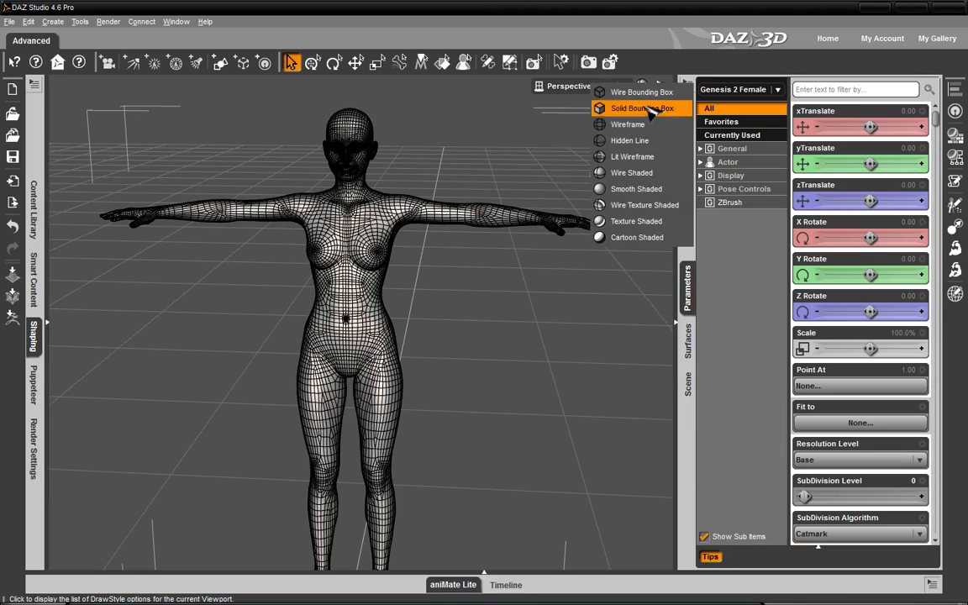
click(640, 189)
scroll(473, 336, up, 5)
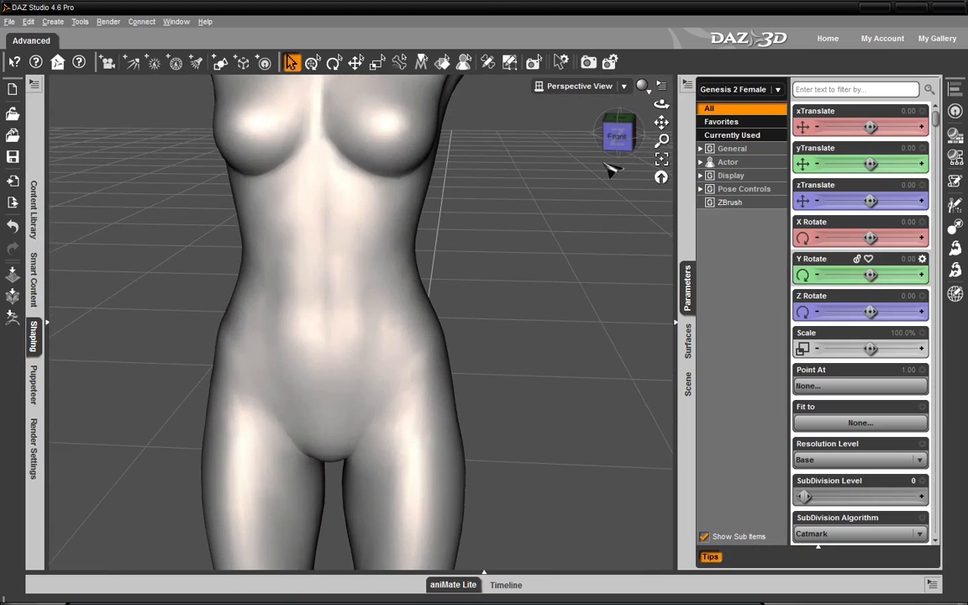
click(617, 136)
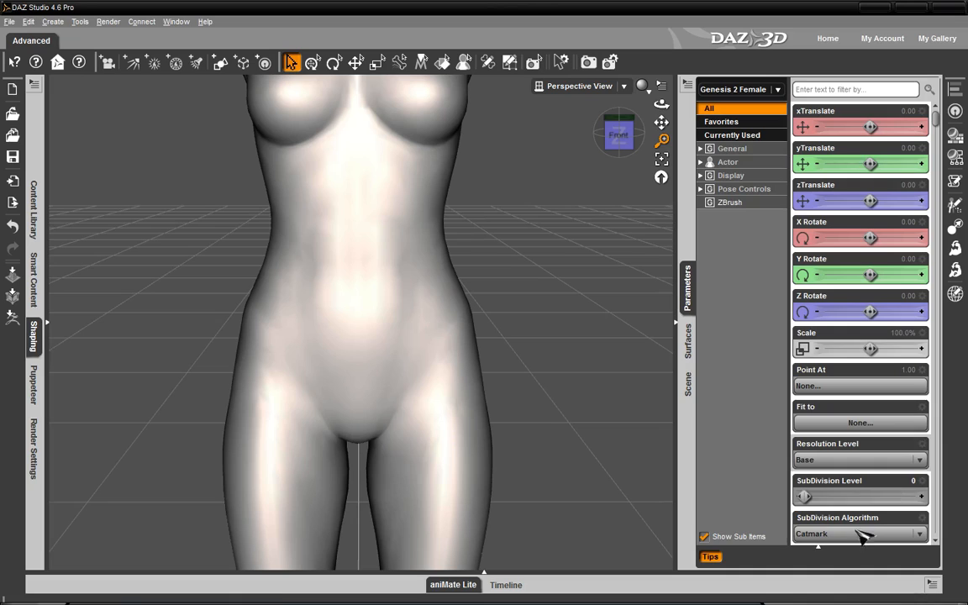
- Set the figure's Resolution Level to High Resolution and its SubDivision Level to 0
drag(812, 496, 926, 494)
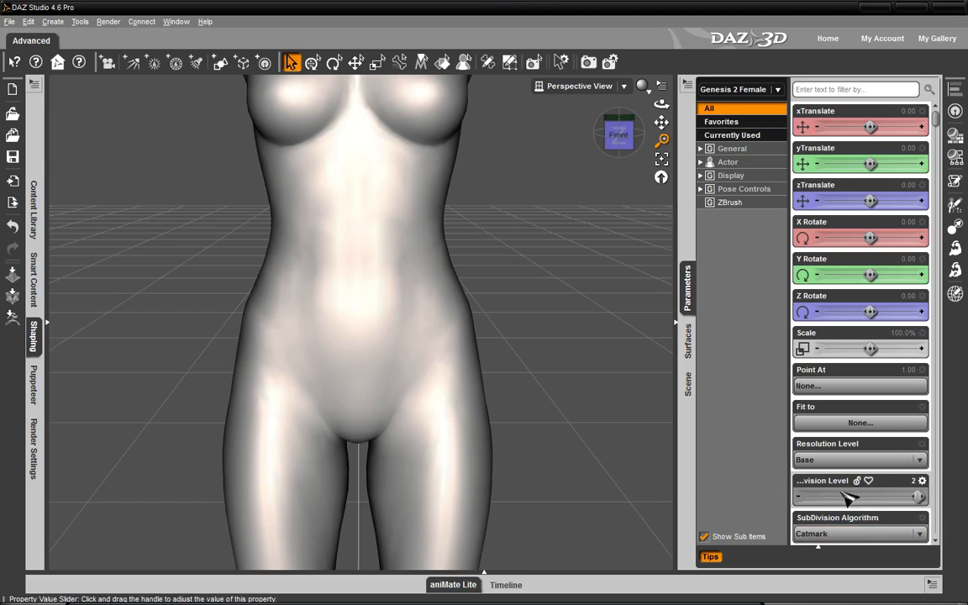
click(857, 459)
click(853, 489)
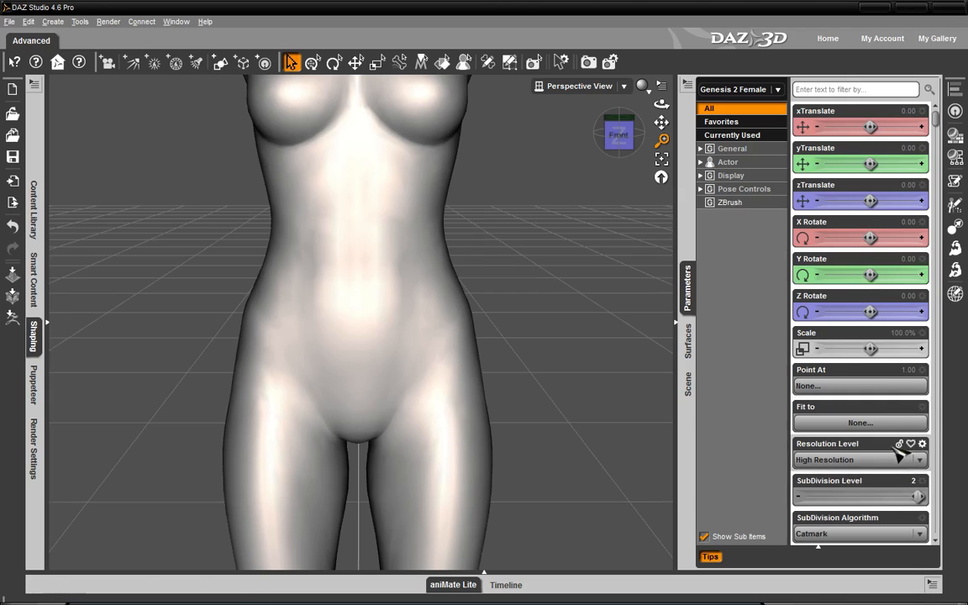
drag(916, 495, 880, 502)
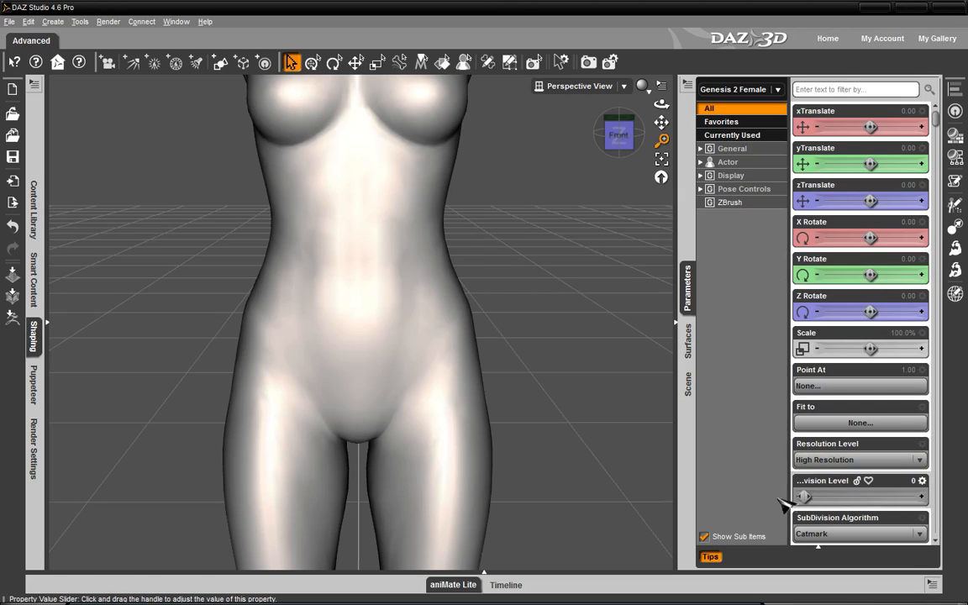
- Set the "body tone busty" morph to 100% and the figure's SubDivision Level to 2
click(731, 203)
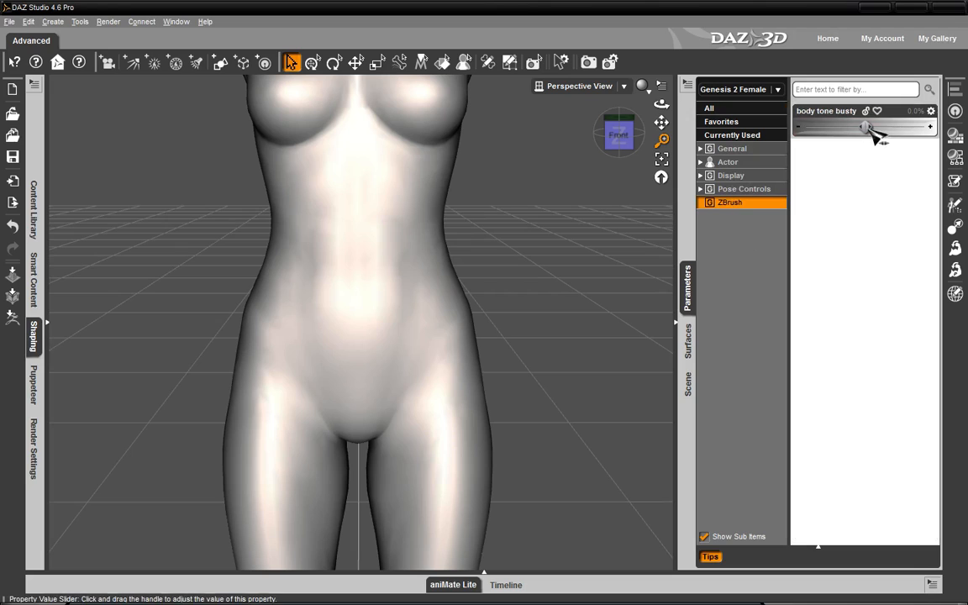
drag(868, 128, 929, 126)
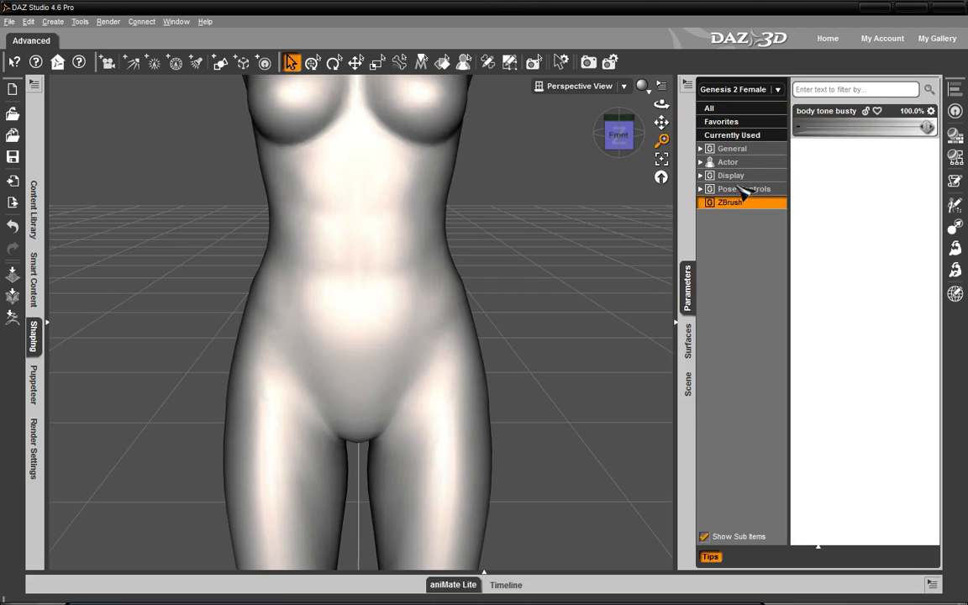
click(709, 109)
mouse_move(872, 496)
mouse_down()
mouse_move(809, 497)
mouse_move(924, 493)
mouse_up()
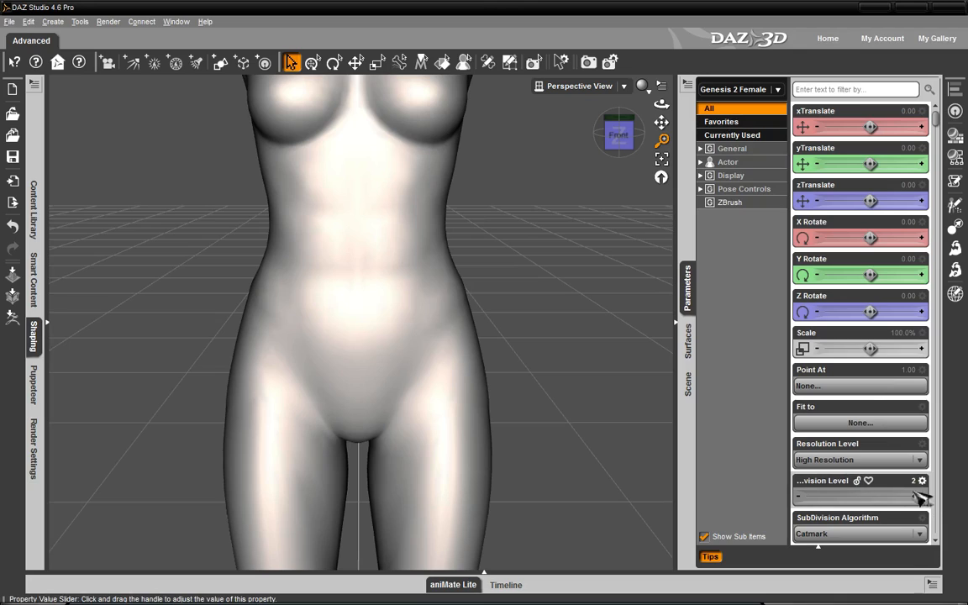
mouse_move(918, 496)
mouse_down()
mouse_move(863, 497)
mouse_move(927, 496)
mouse_up()
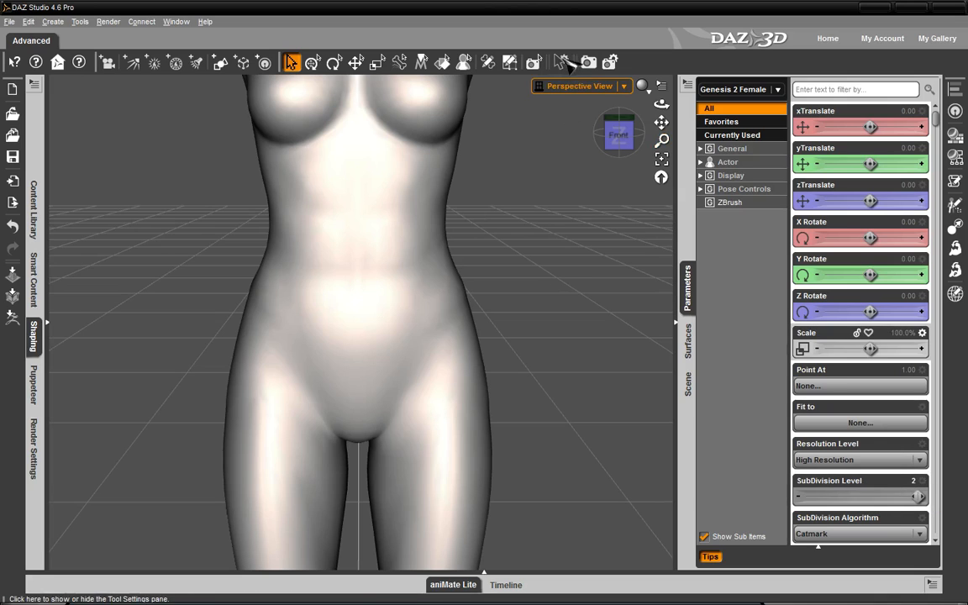
- Spot-render the figure's abdomen from the front with the Spot Render tool
click(534, 63)
drag(236, 189, 446, 366)
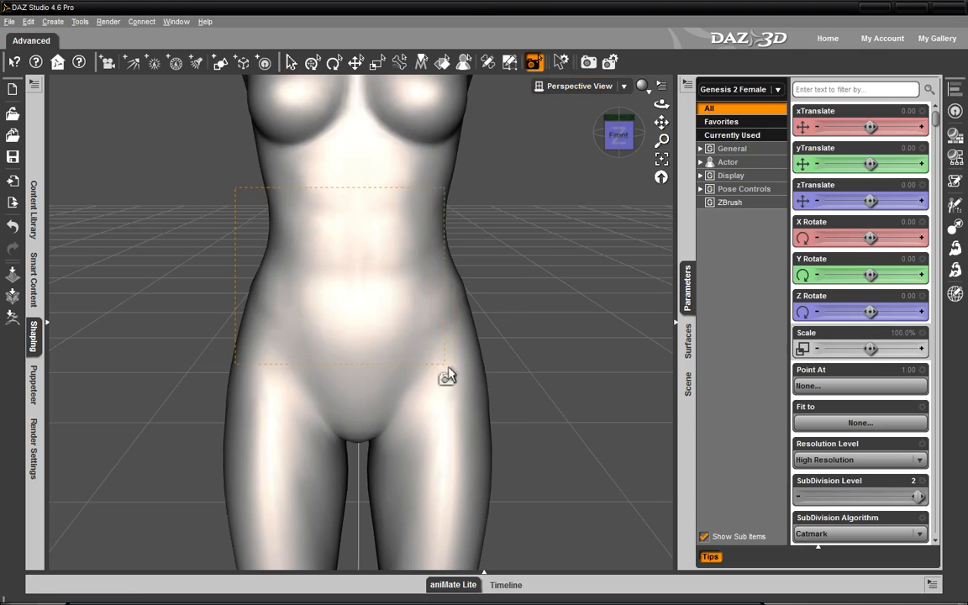
drag(522, 413, 524, 411)
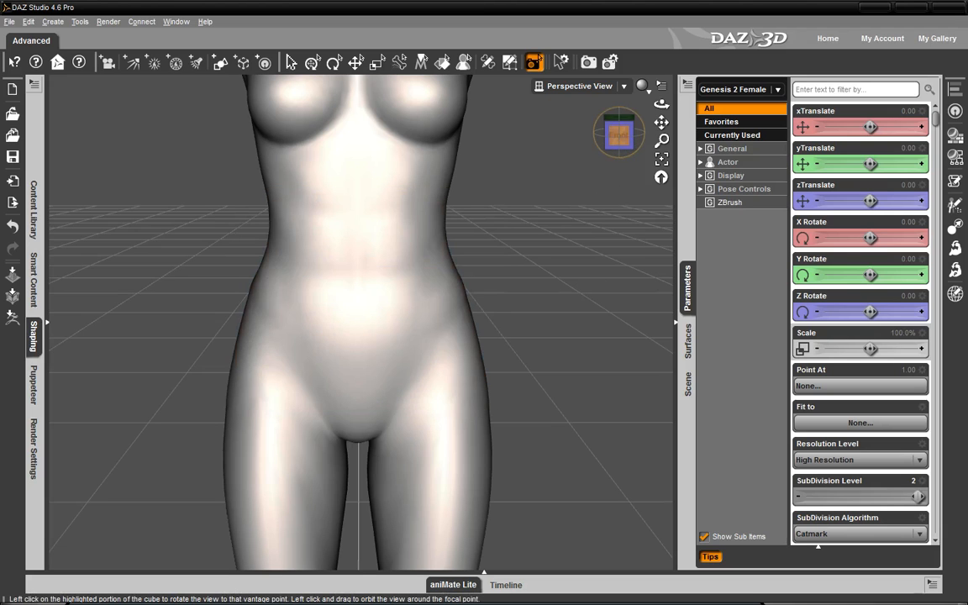
- Compare the torso at Base and High Resolution from a raised front angle, return to High Resolution, and spot-render the area from ribs to hips
click(618, 135)
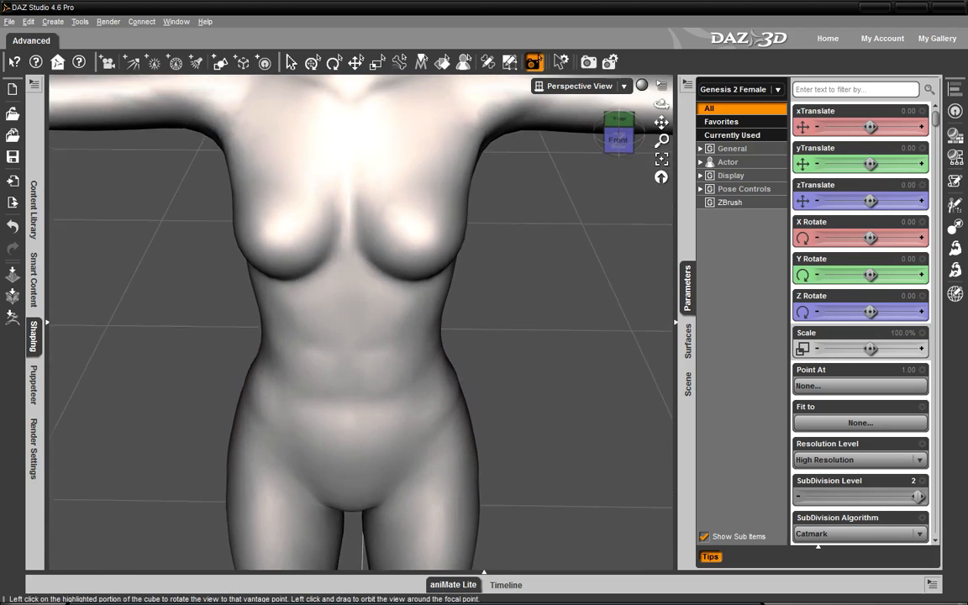
drag(619, 135, 663, 125)
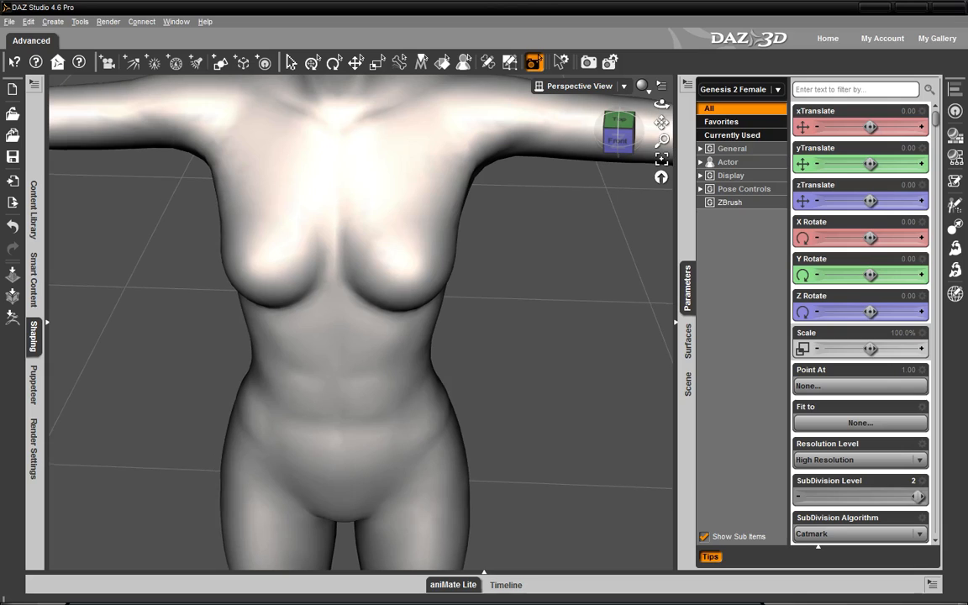
middle_drag(328, 373, 328, 367)
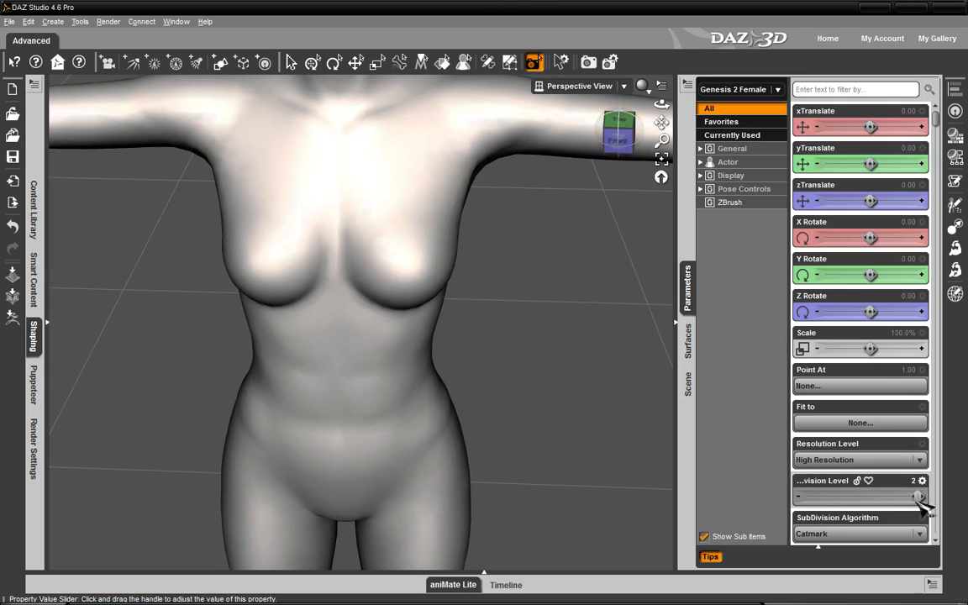
drag(919, 496, 819, 506)
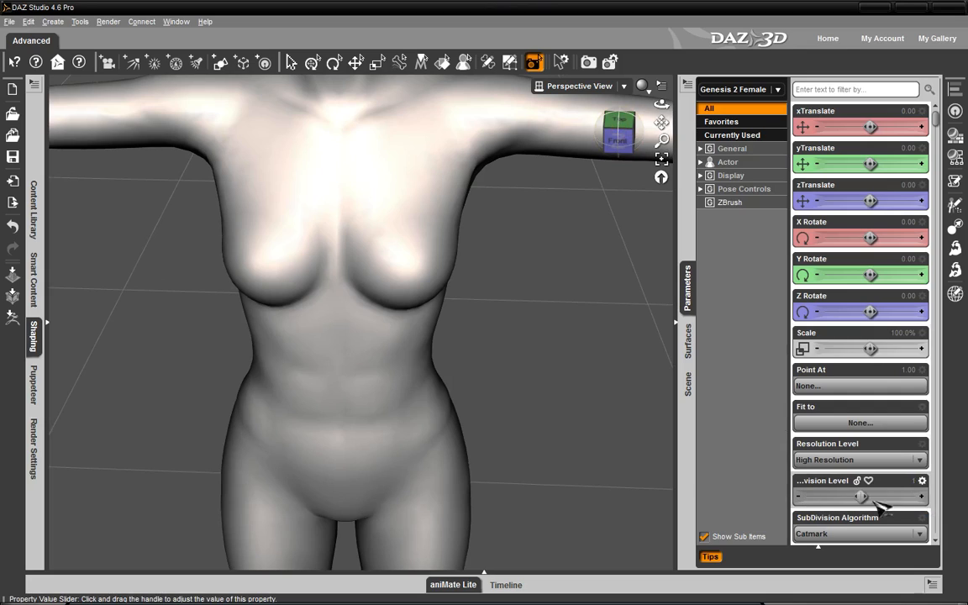
click(865, 460)
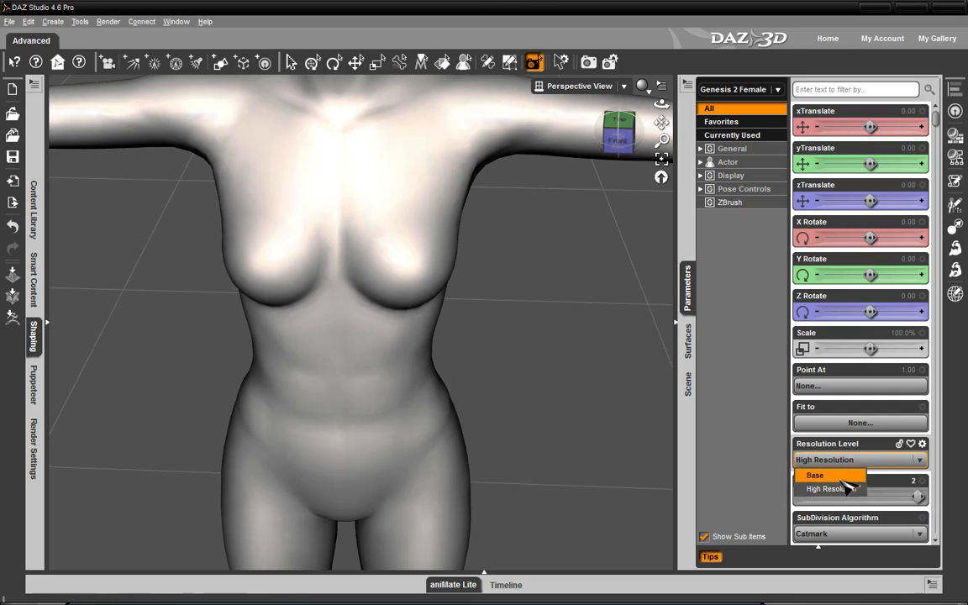
click(850, 477)
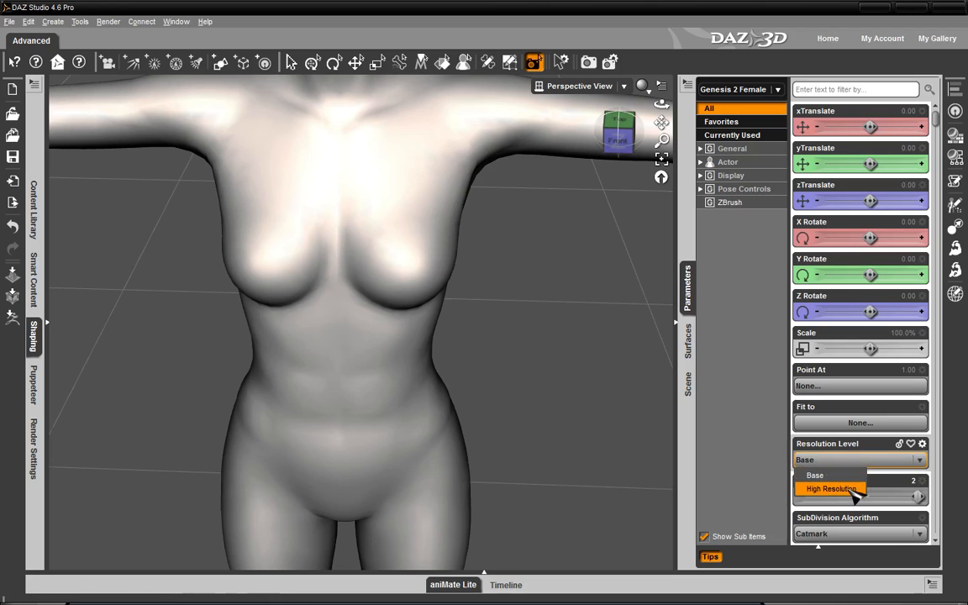
click(850, 489)
drag(195, 289, 359, 389)
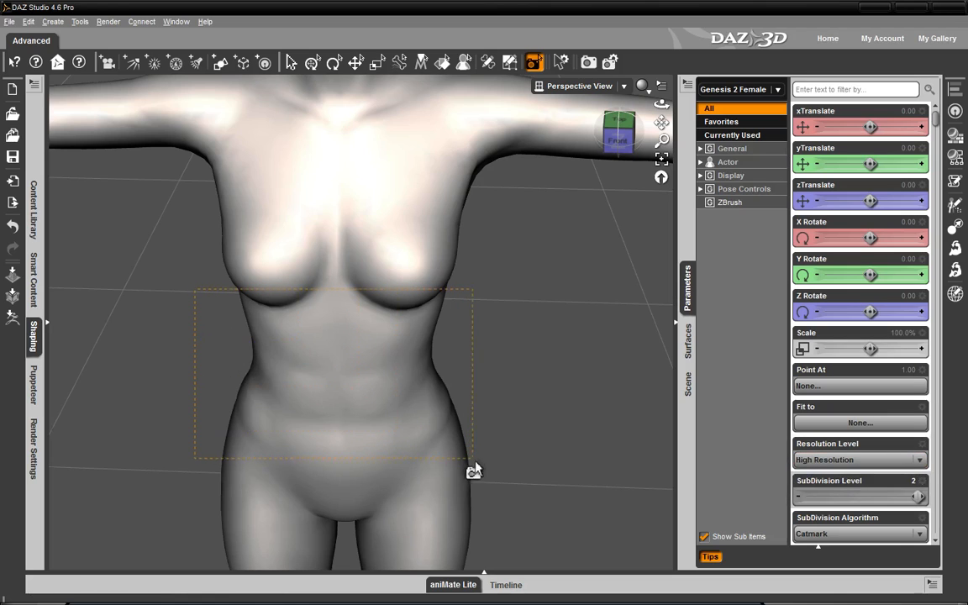
drag(474, 470, 486, 497)
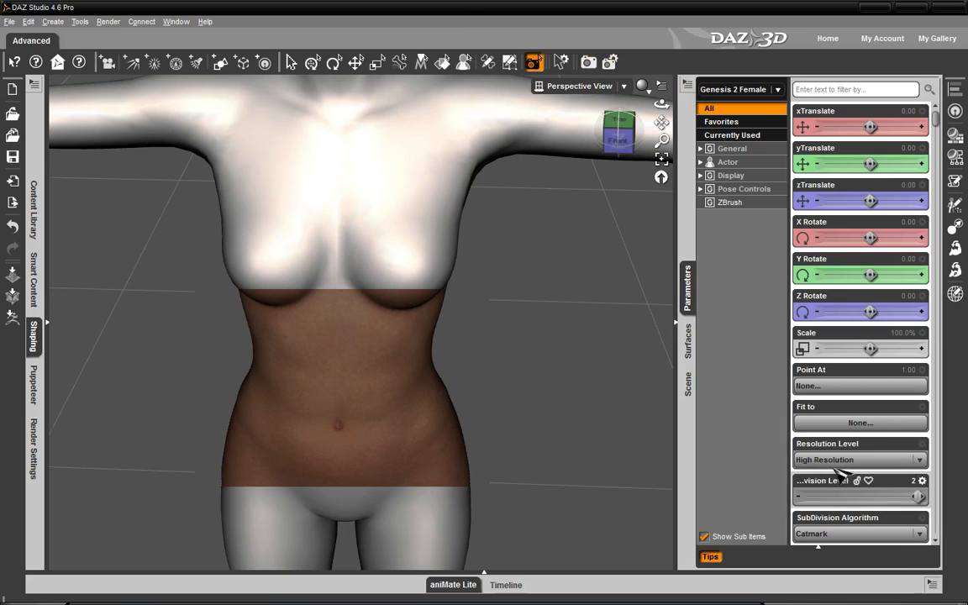
- Reset the "body tone busty" morph to its default of 0%
click(732, 189)
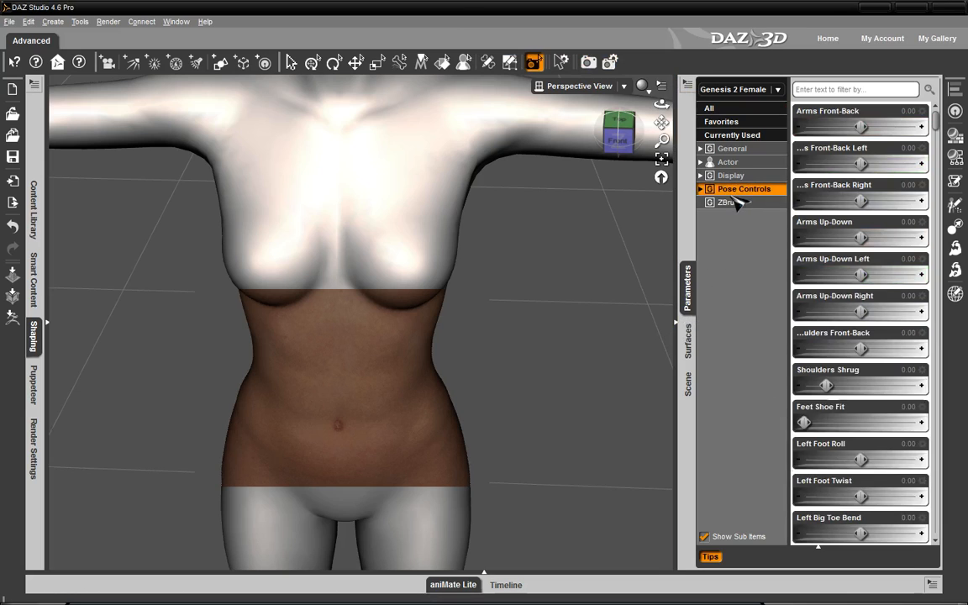
click(730, 202)
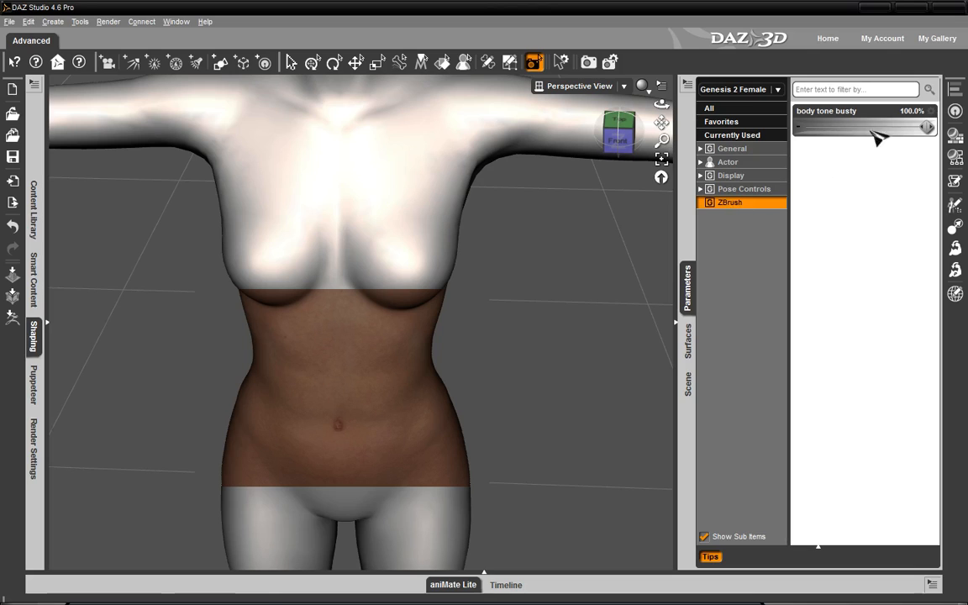
click(930, 111)
mouse_move(939, 165)
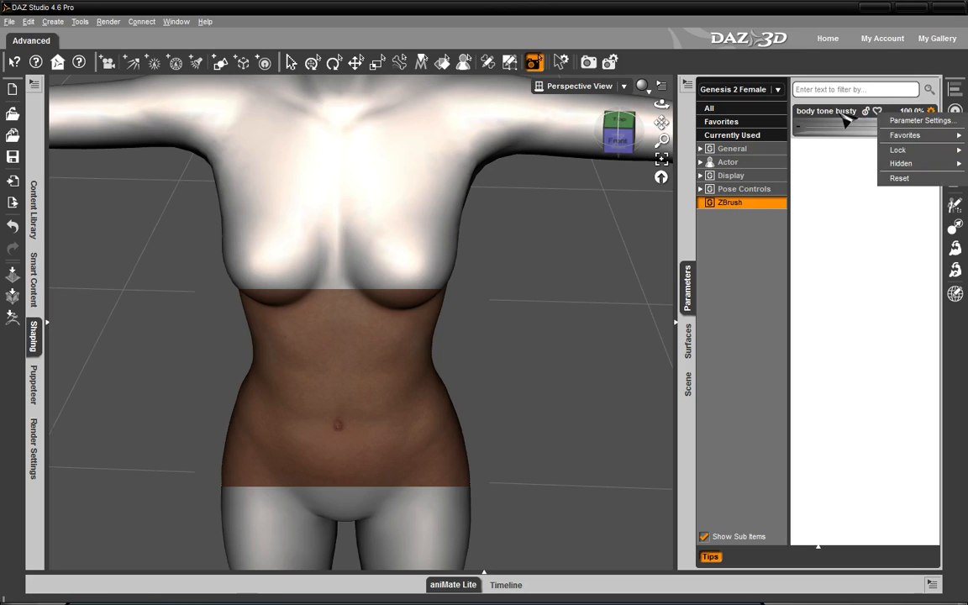
click(899, 178)
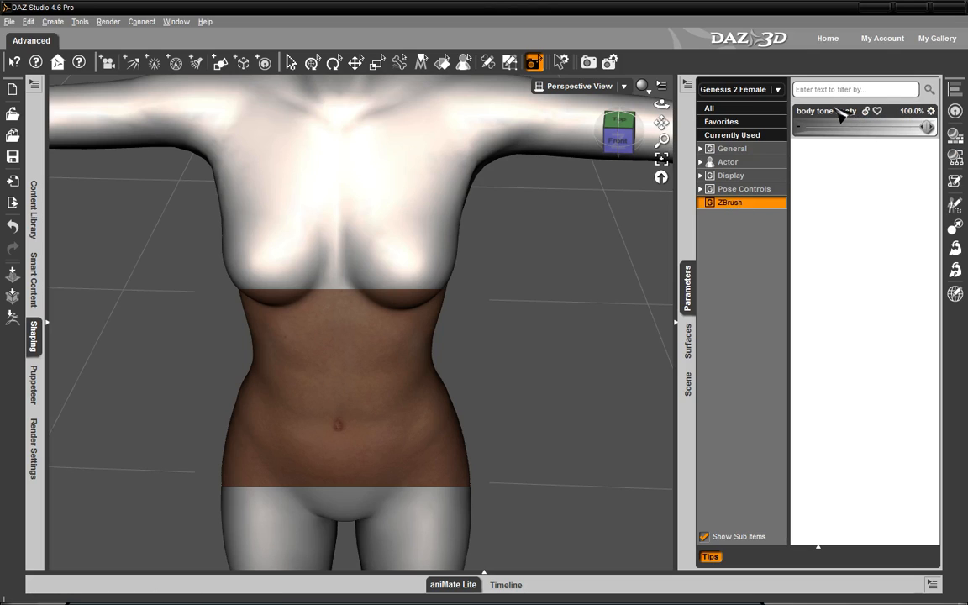
- In the "body tone busty" parameter settings, turn off Use Limits and enter 1 as the default value
click(931, 111)
click(915, 120)
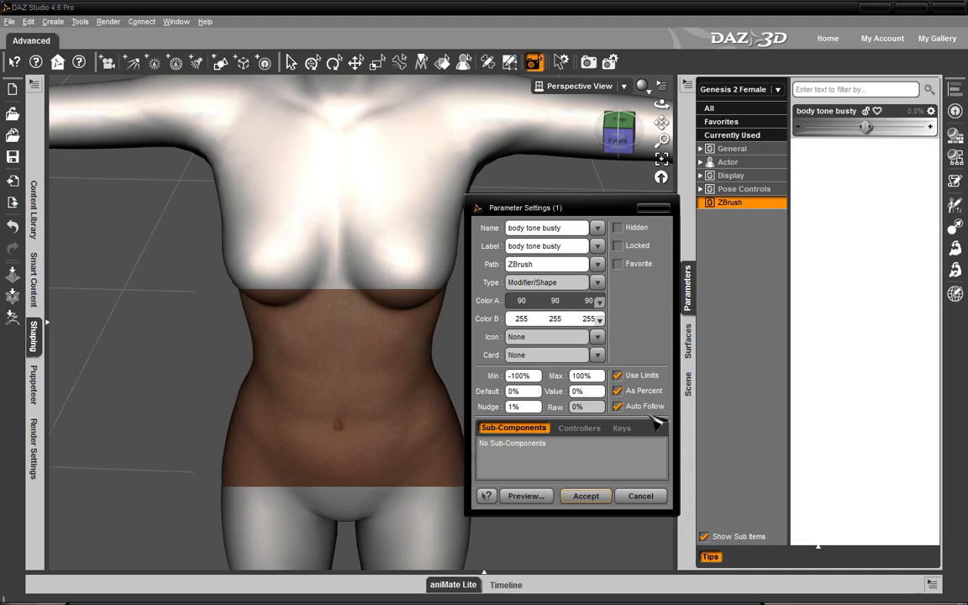
click(618, 380)
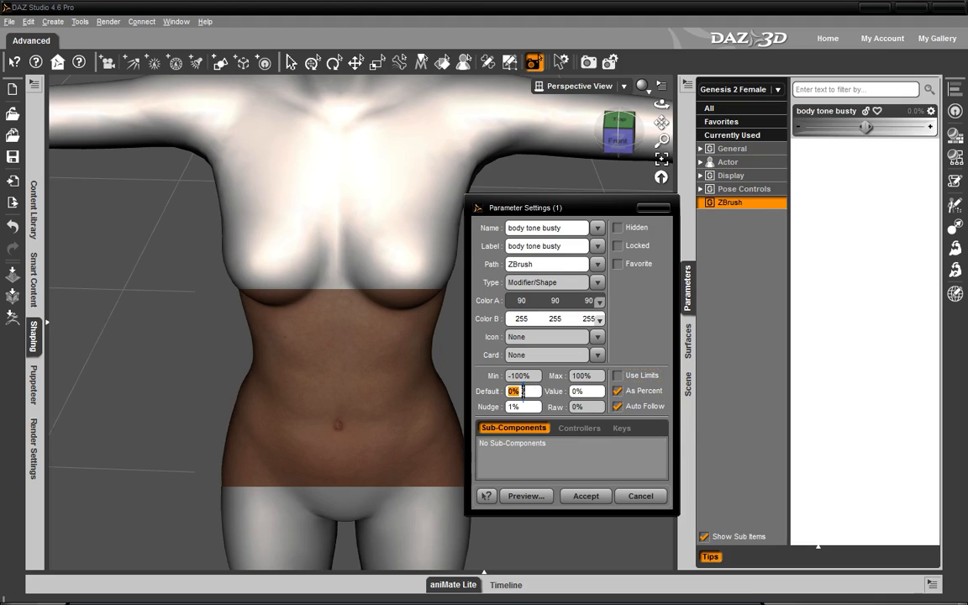
text(1)
- Set the path of the "body tone busty" morph to Actor/Full Body
click(597, 265)
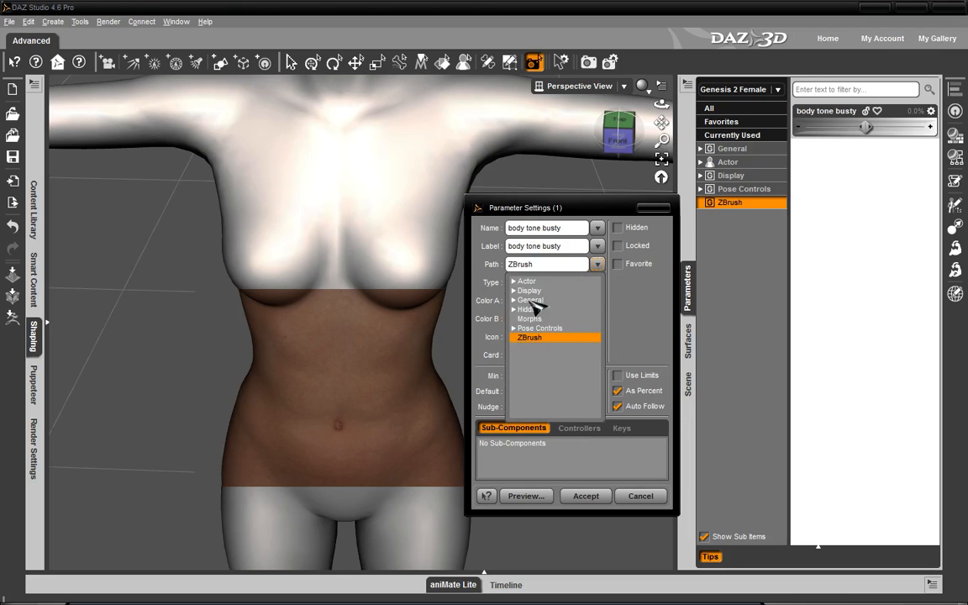
click(515, 282)
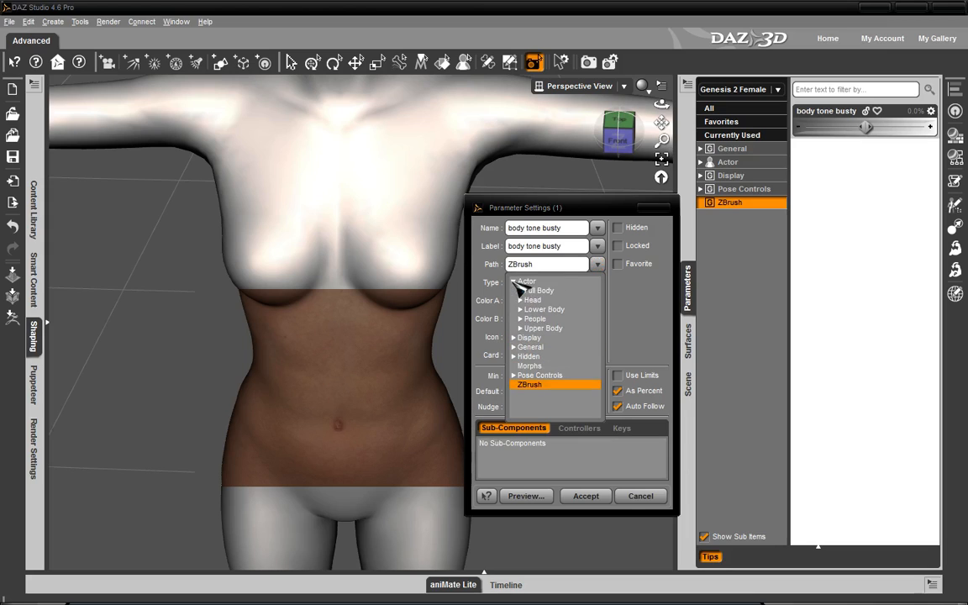
click(521, 290)
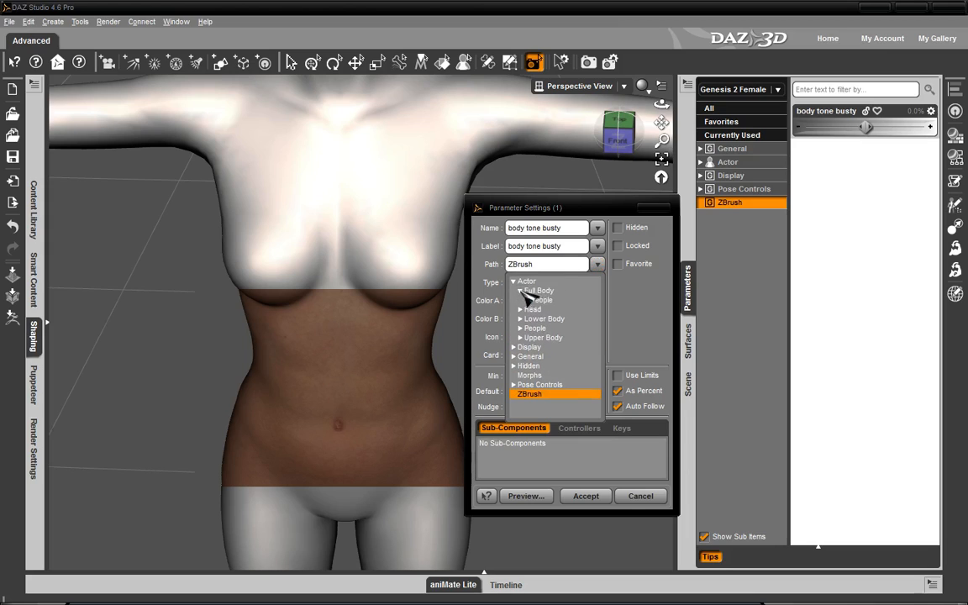
click(527, 300)
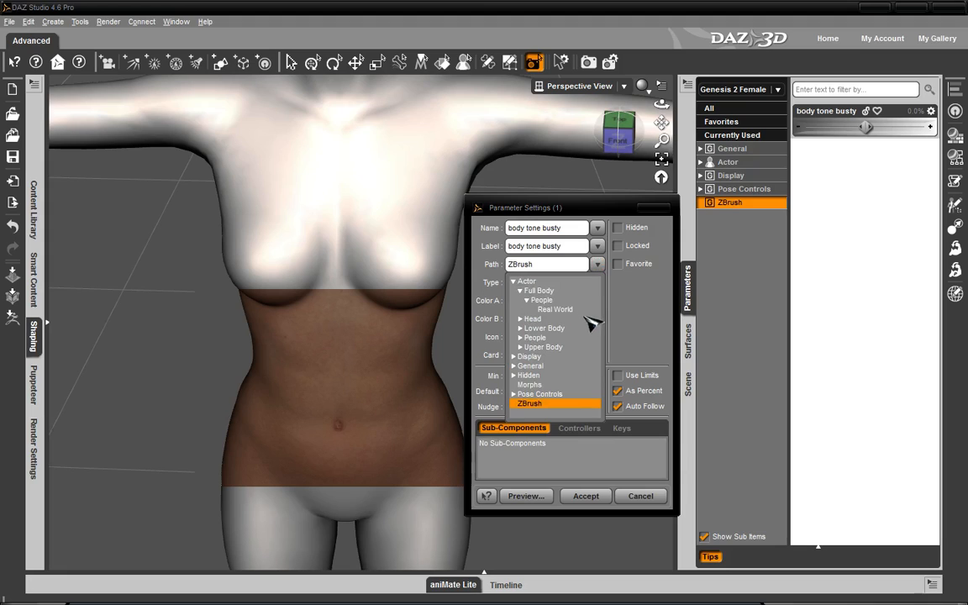
click(534, 302)
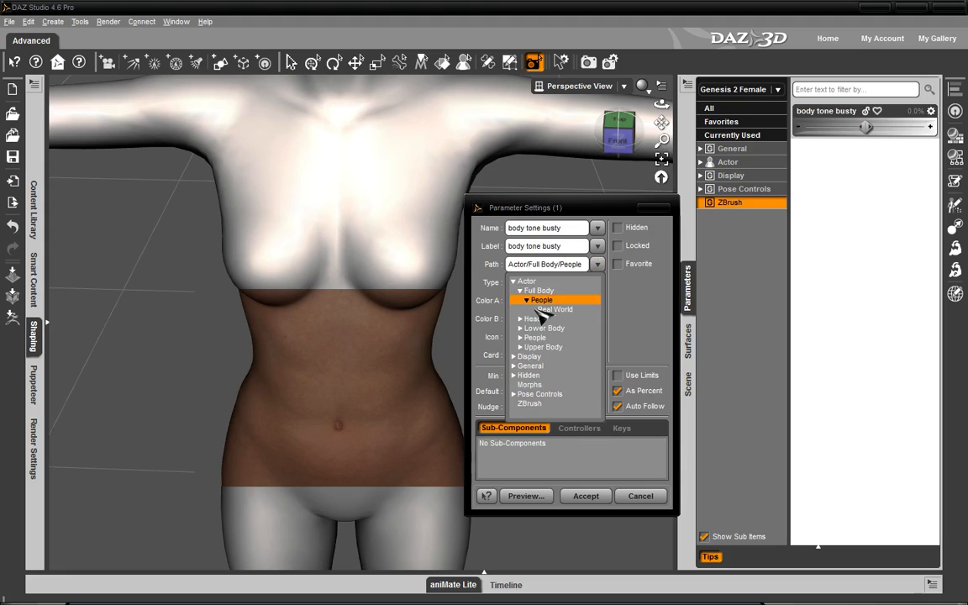
click(526, 300)
click(520, 291)
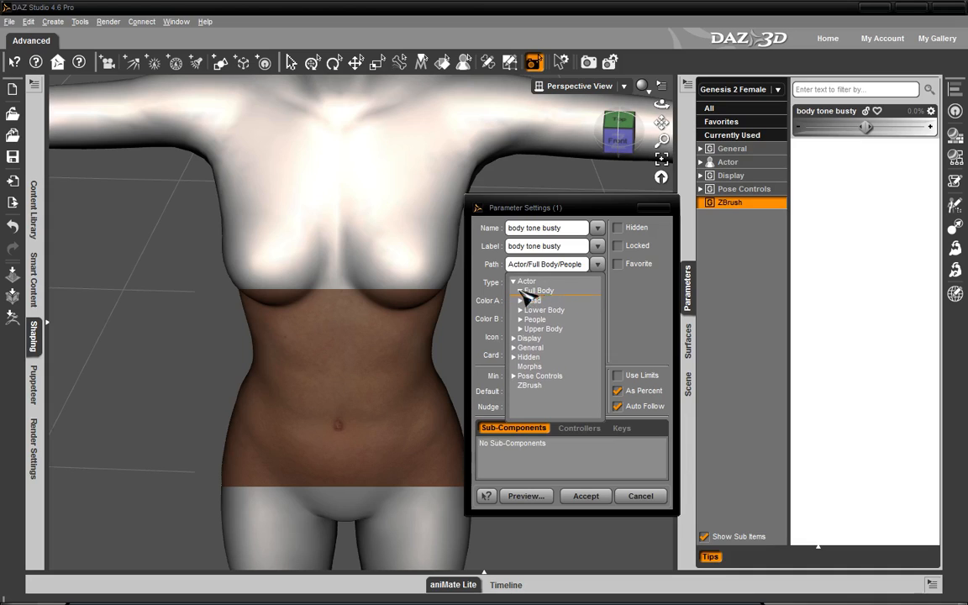
click(523, 347)
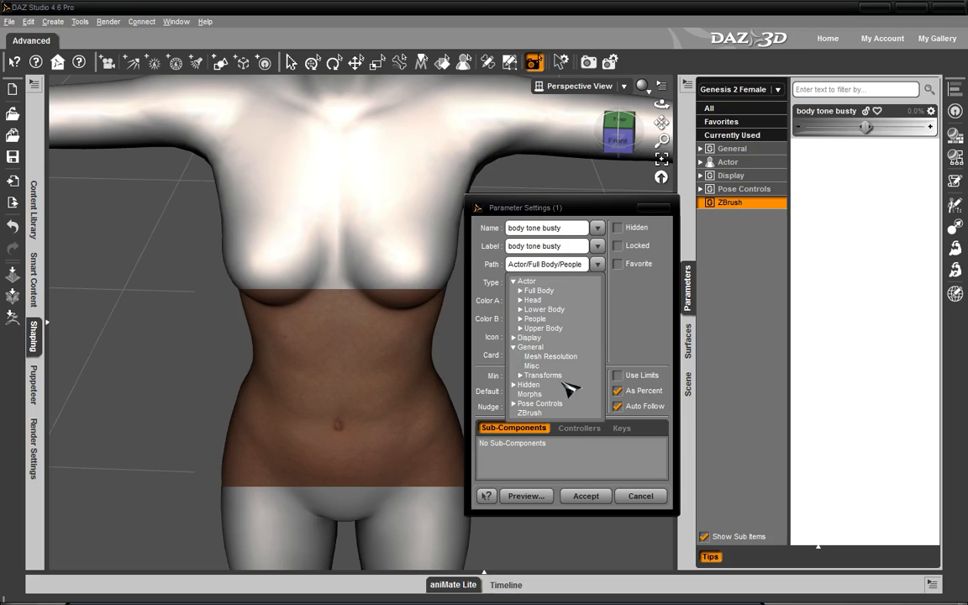
click(513, 347)
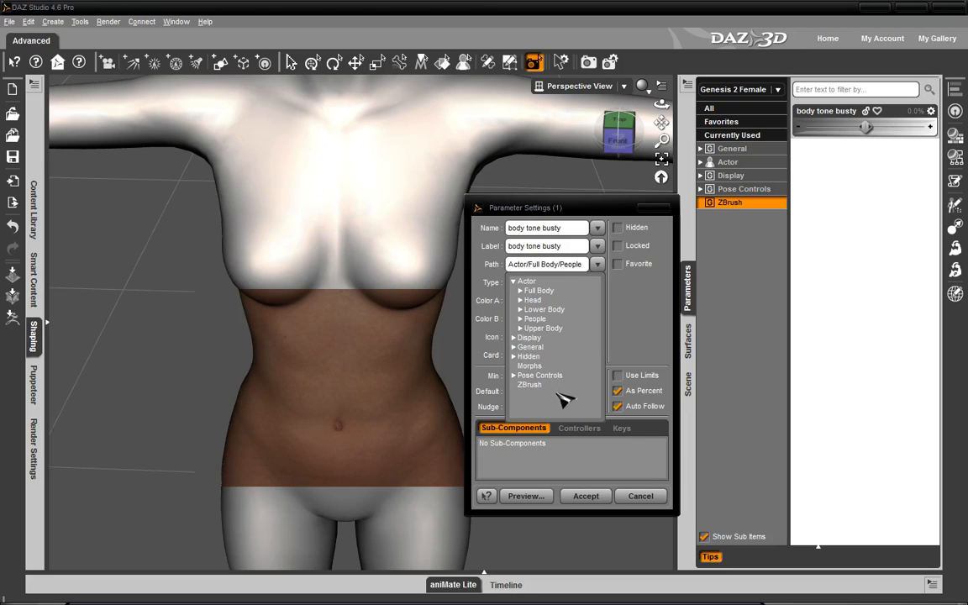
click(539, 291)
click(579, 430)
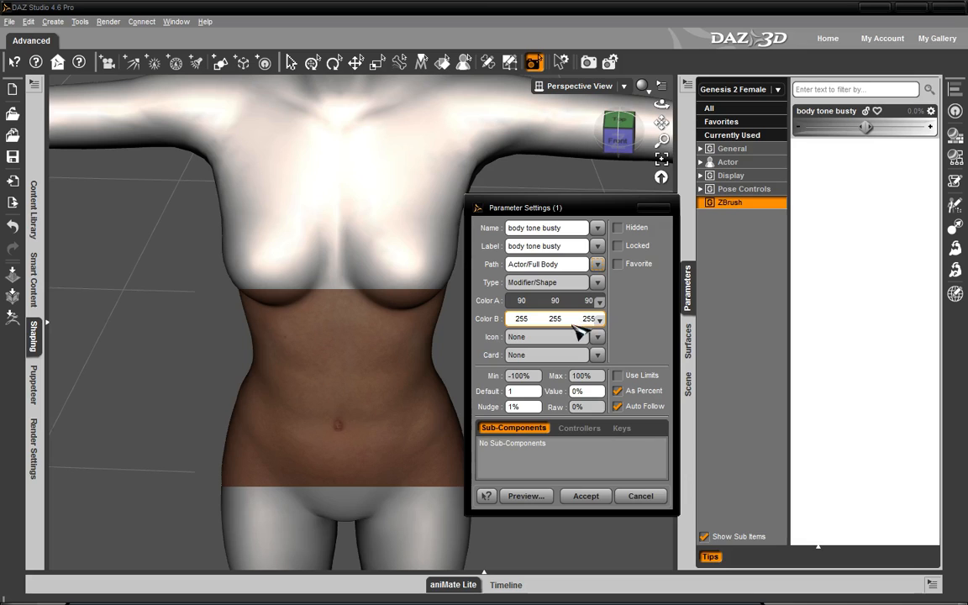
- Set the morph's Color A to 90, 6, 36 and Color B to 255, 8, 94, and accept the parameter settings
click(515, 301)
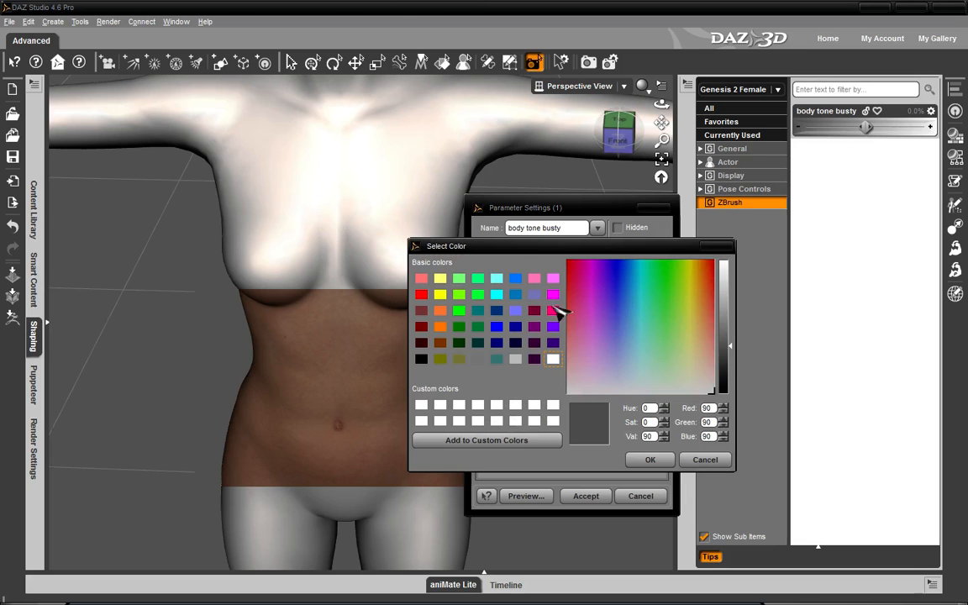
click(573, 268)
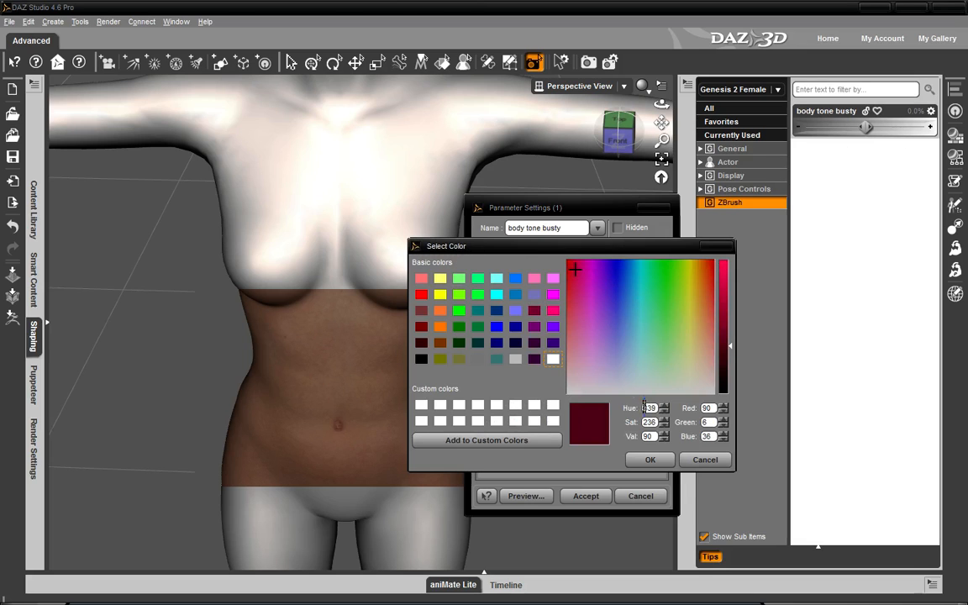
click(650, 459)
click(554, 323)
drag(592, 323, 574, 265)
click(660, 467)
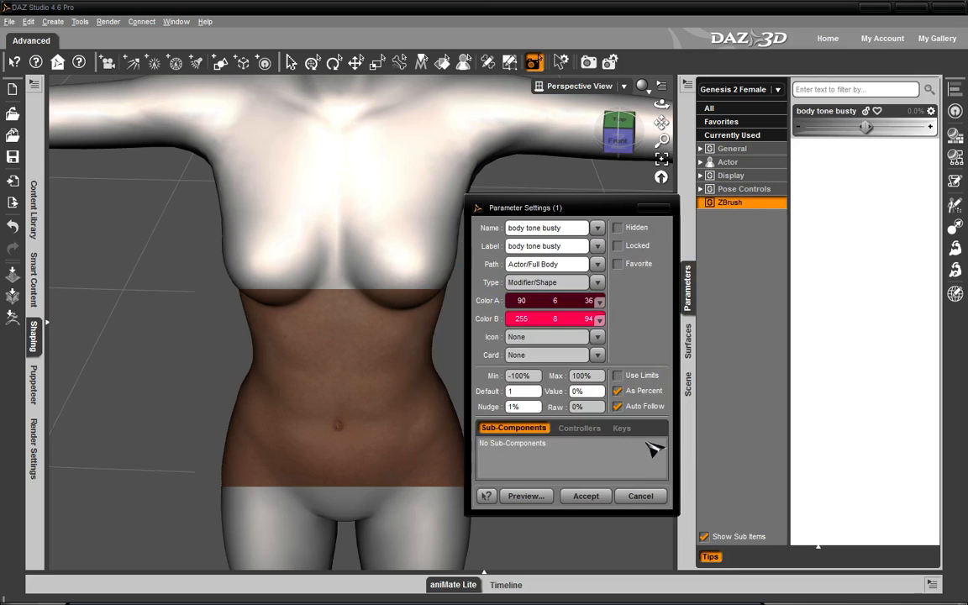
click(592, 499)
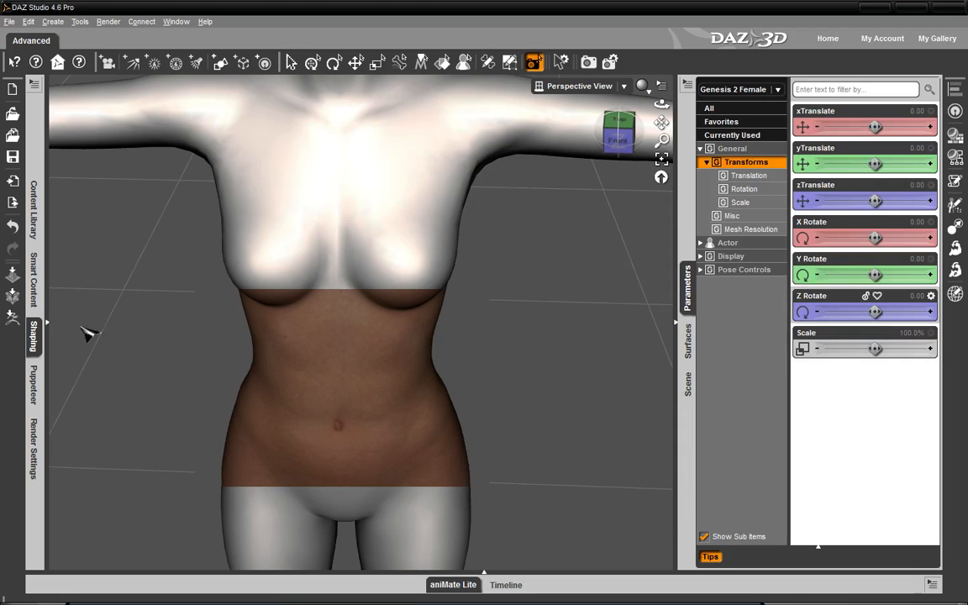
- Show the Actor > Full Body shaping morphs of Genesis 2 Female, where "body tone busty" is filed
click(36, 281)
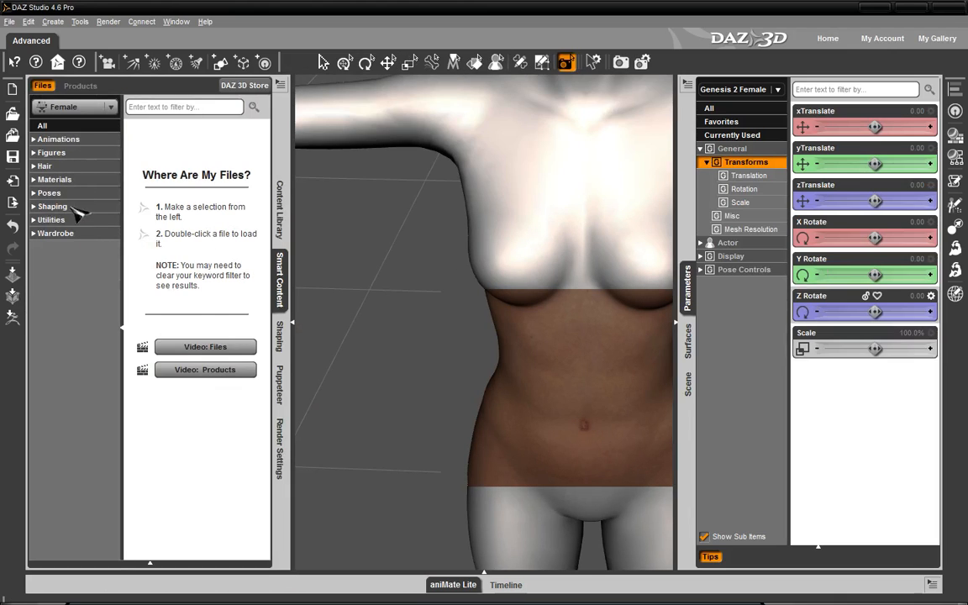
click(280, 334)
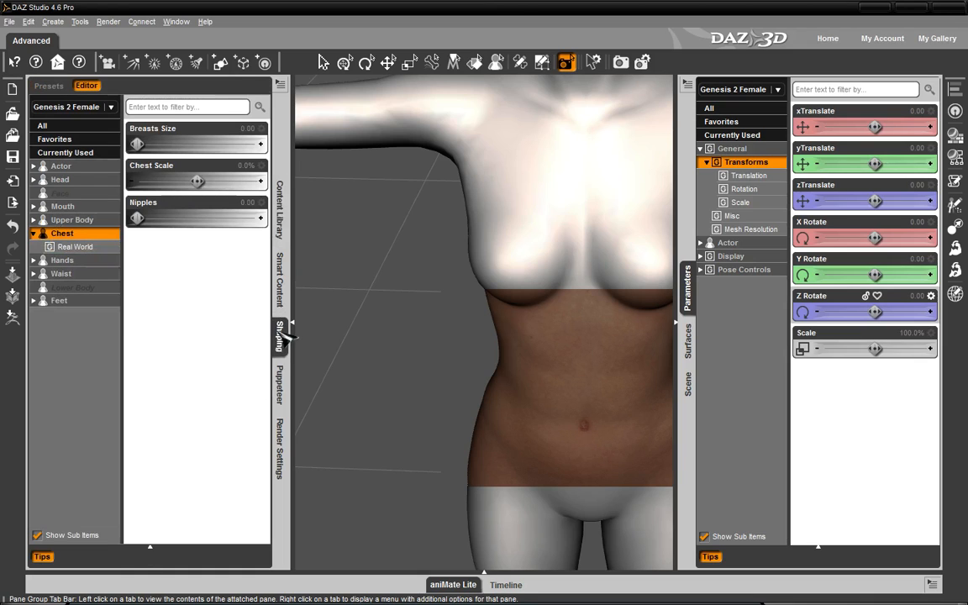
click(61, 165)
click(33, 167)
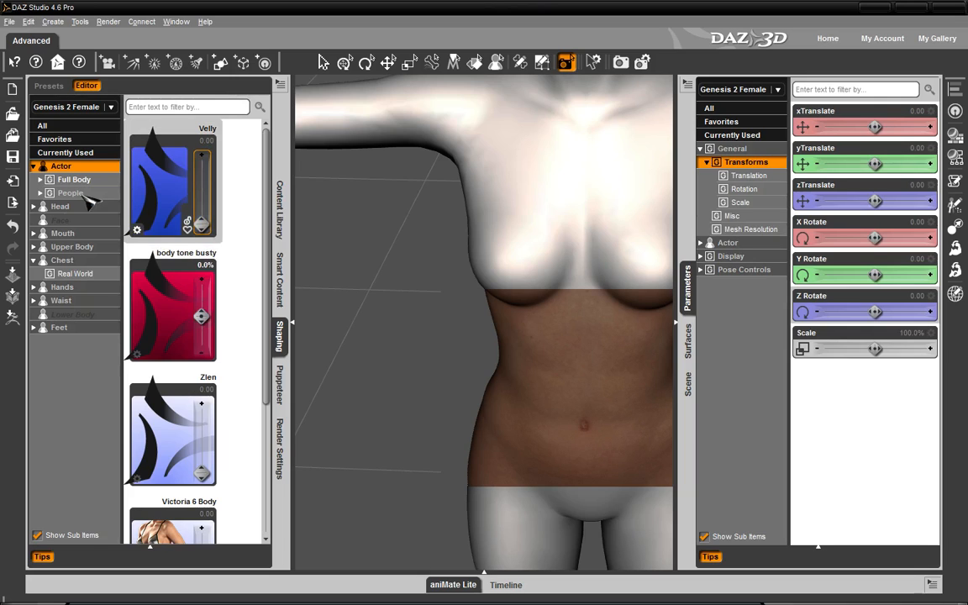
click(74, 180)
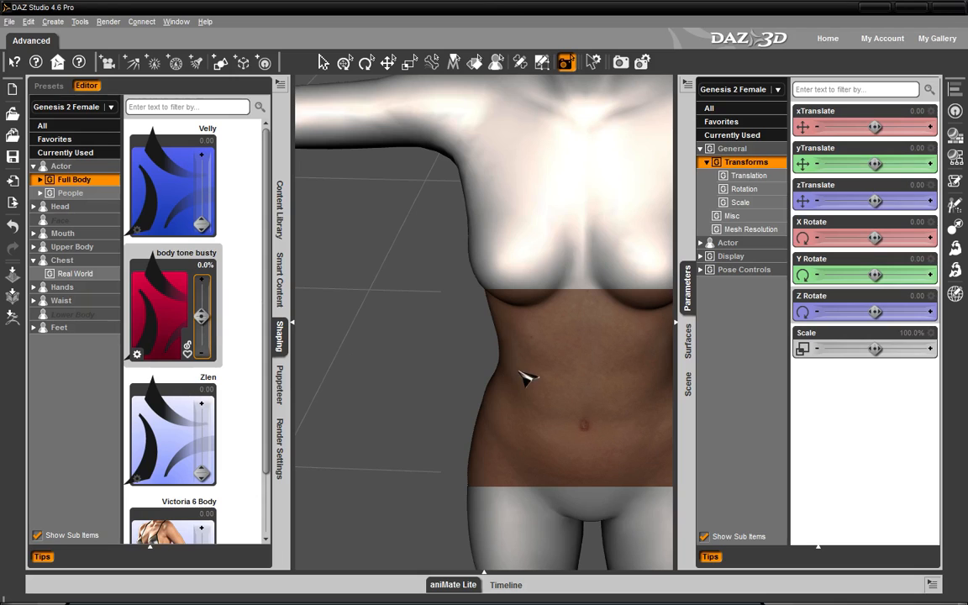
- Collapse the Parameters pane, leave Spot Render for the selection tool, and show the figure from the front
click(670, 323)
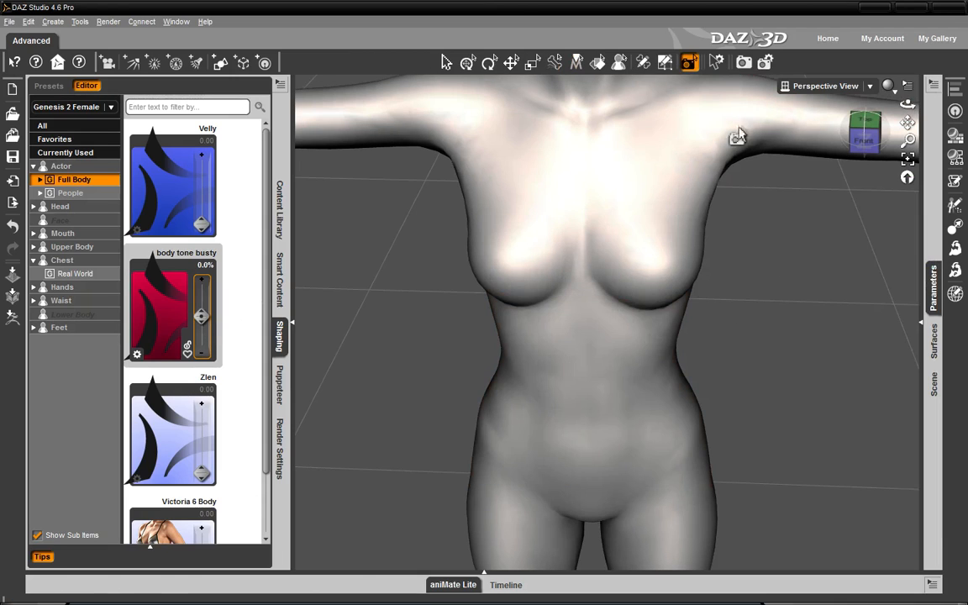
click(446, 61)
click(864, 134)
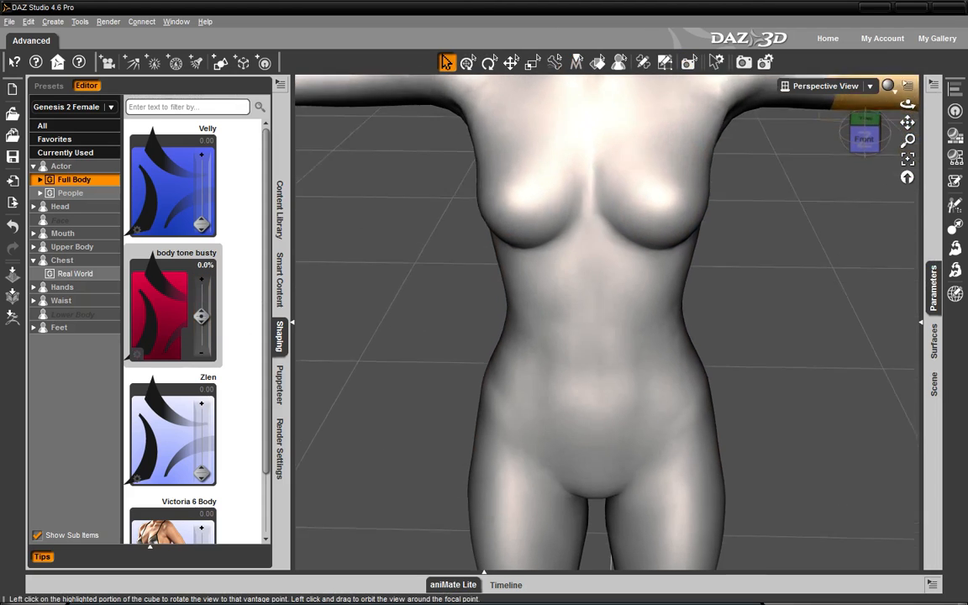
scroll(767, 306, down, 5)
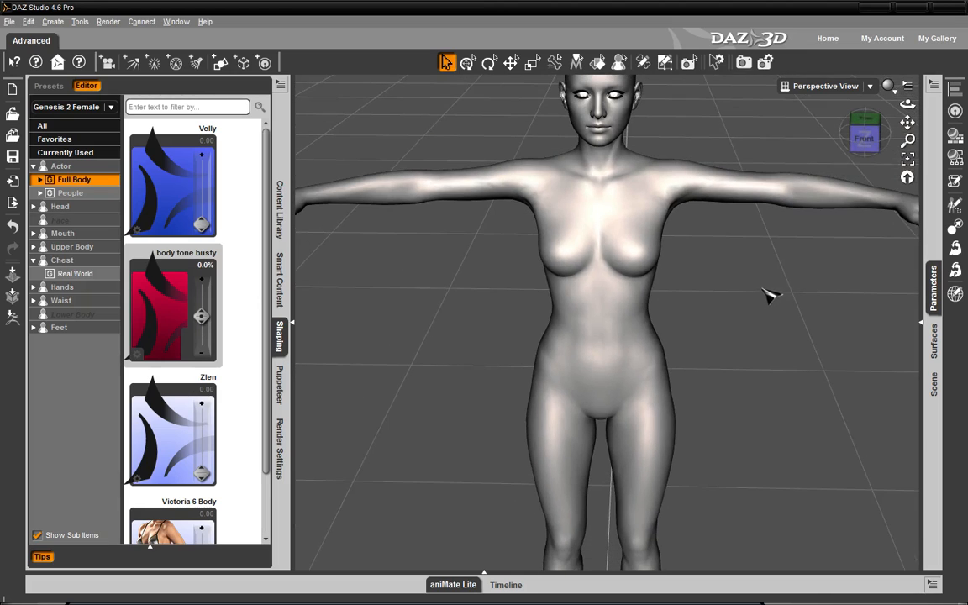
- Turn on Use Limits for the "body tone busty" morph with a minimum of -1%, and accept the settings
mouse_move(202, 313)
mouse_down()
mouse_move(202, 299)
mouse_move(202, 330)
mouse_move(202, 316)
mouse_up()
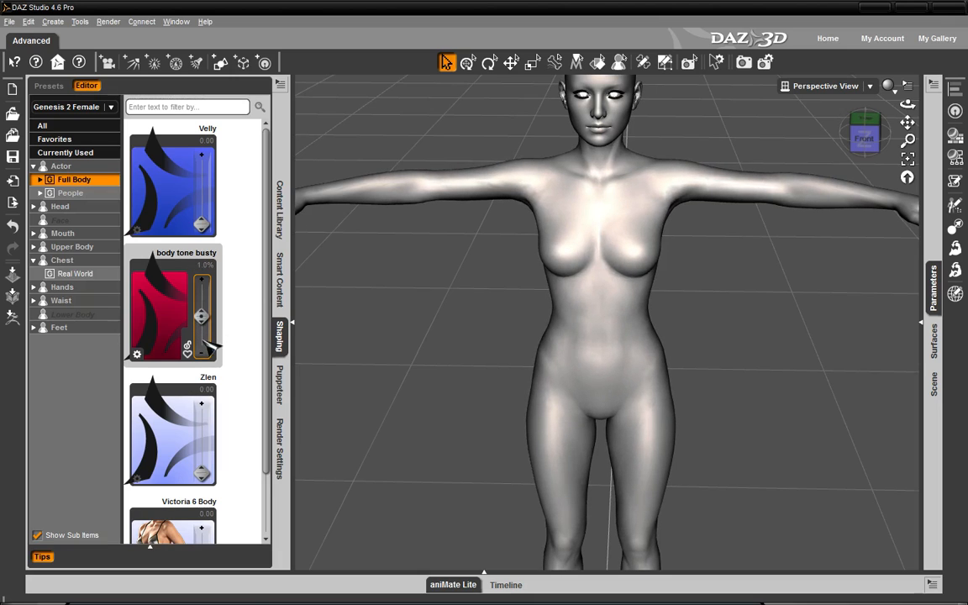
click(137, 354)
click(173, 367)
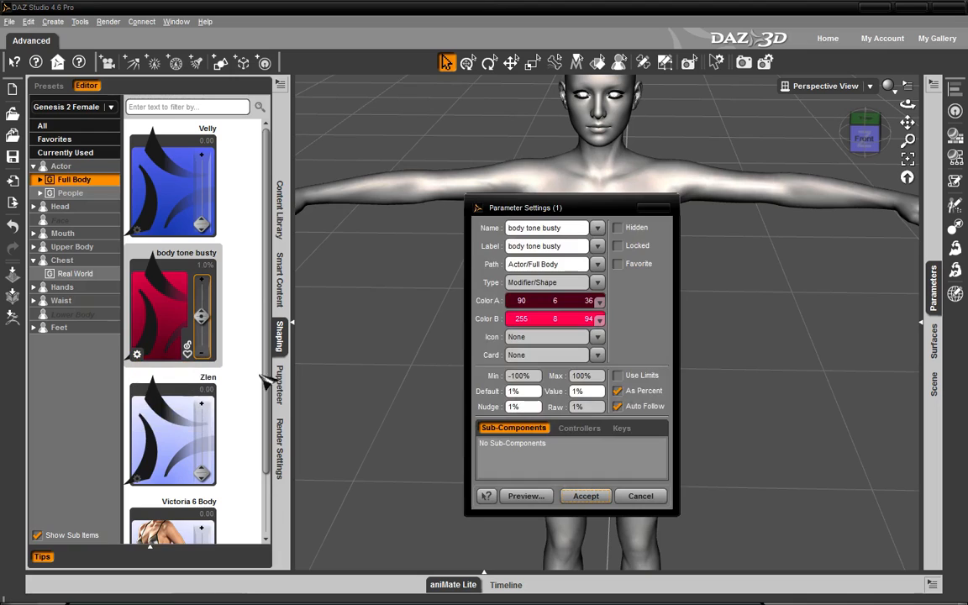
click(618, 375)
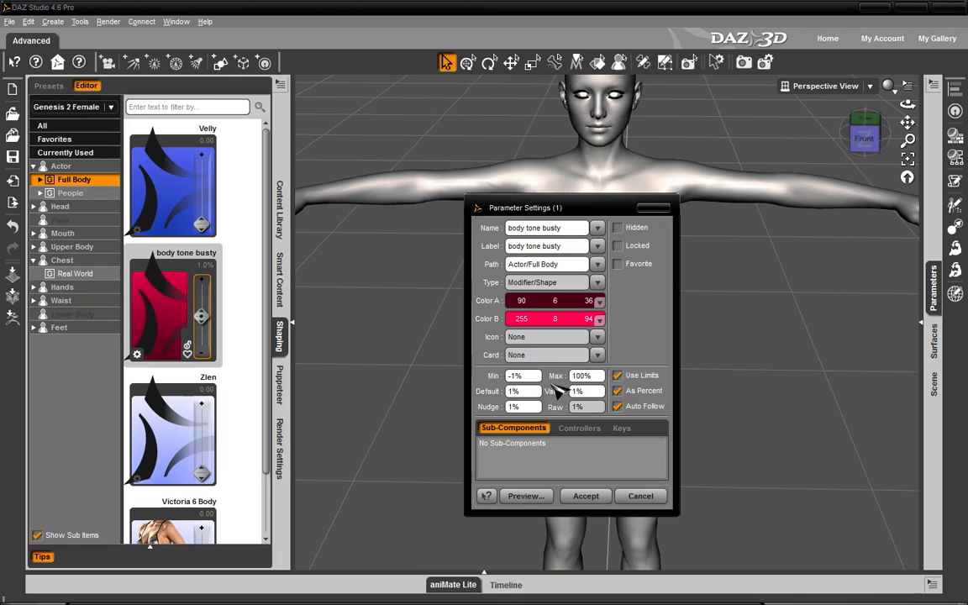
click(586, 495)
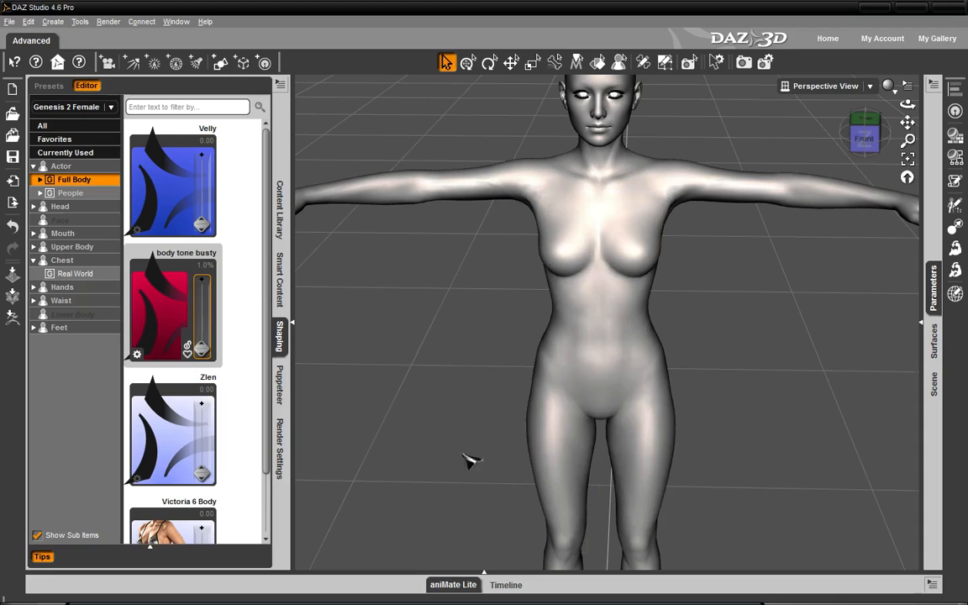
- Raise the "body tone busty" morph to 100% and check its effect on the figure from the front and back
drag(195, 342, 203, 252)
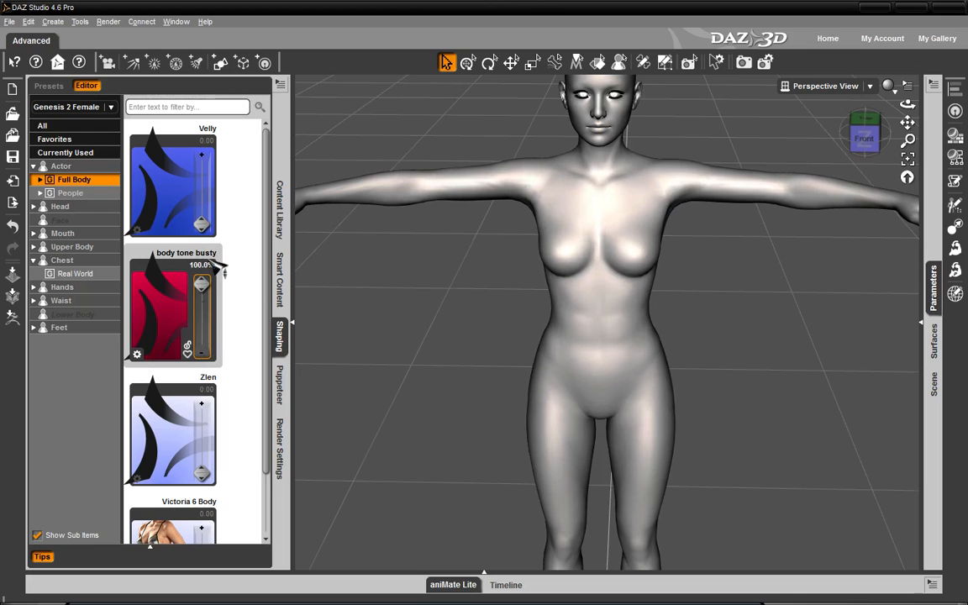
drag(861, 139, 747, 124)
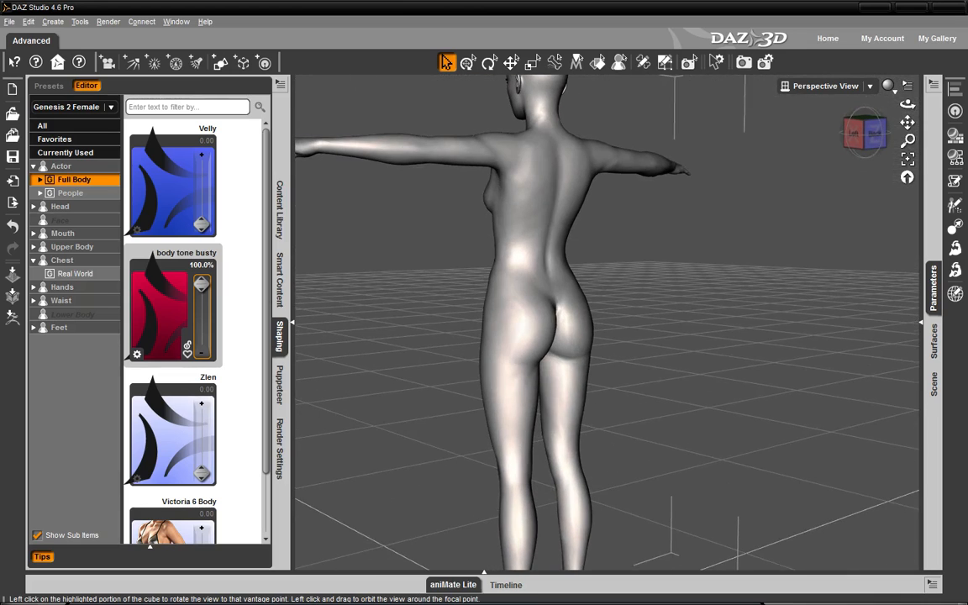
drag(205, 283, 224, 176)
right_click(225, 176)
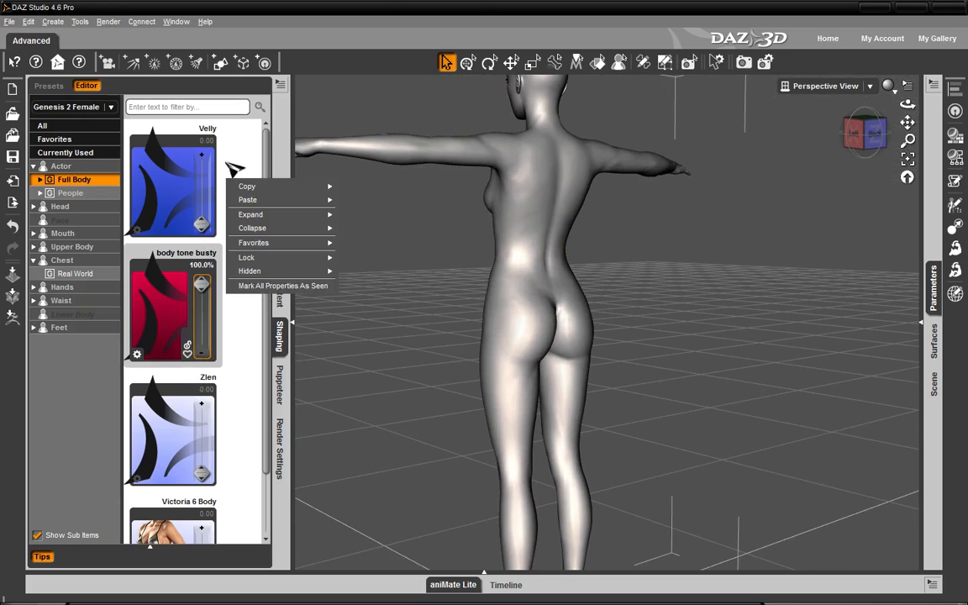
drag(201, 282, 199, 285)
click(865, 133)
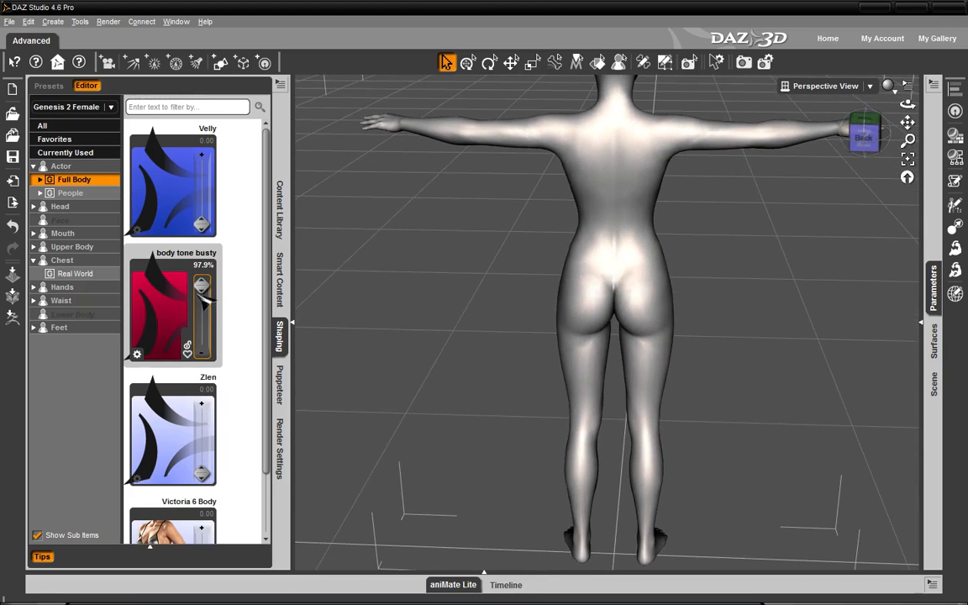
drag(201, 286, 249, 263)
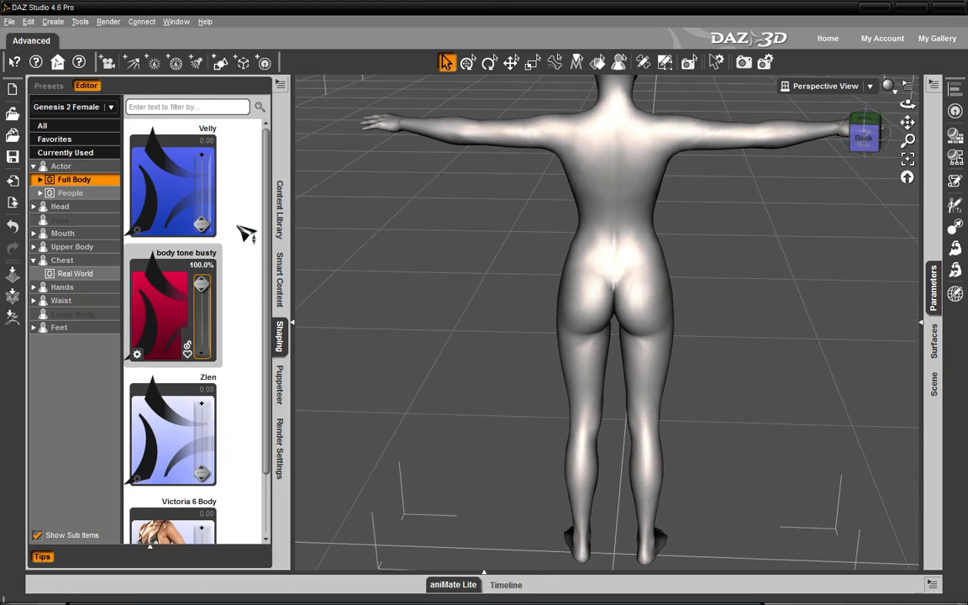
- Show the whole figure from the front and start saving Genesis 2 Female's morphs as a Morph Asset(s) support asset
click(859, 137)
click(853, 136)
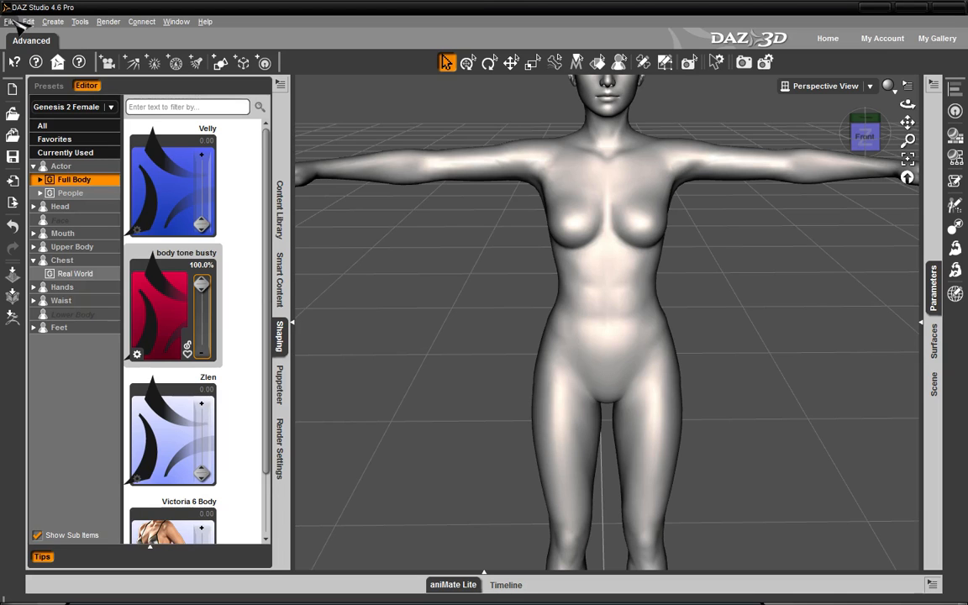
scroll(782, 179, down, 4)
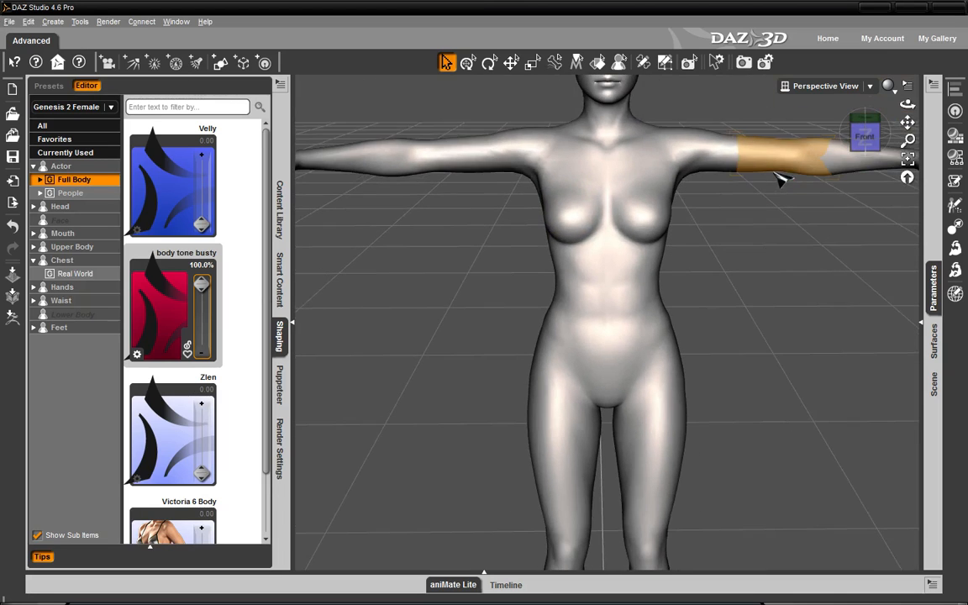
drag(865, 135, 871, 140)
click(871, 140)
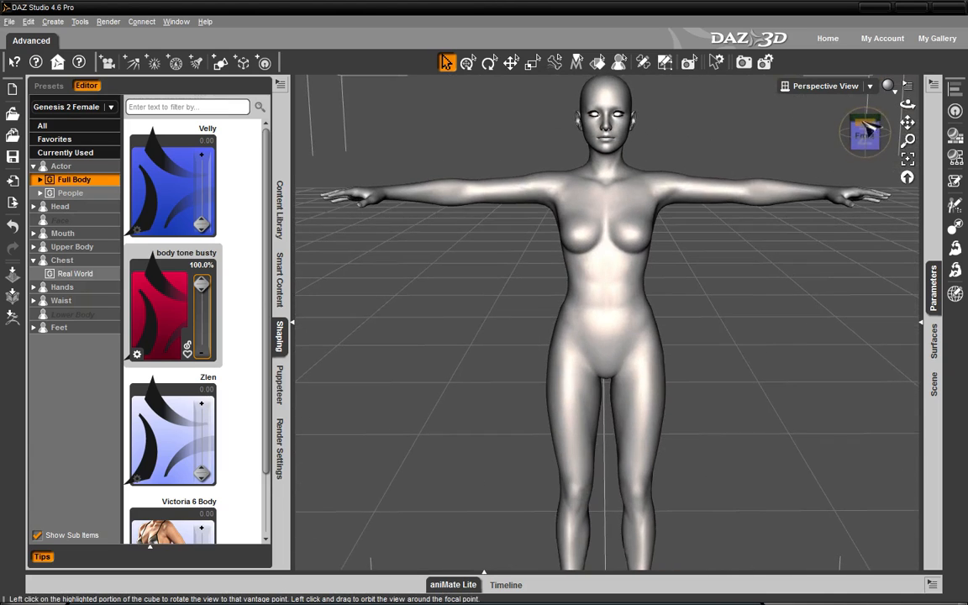
scroll(629, 223, down, 3)
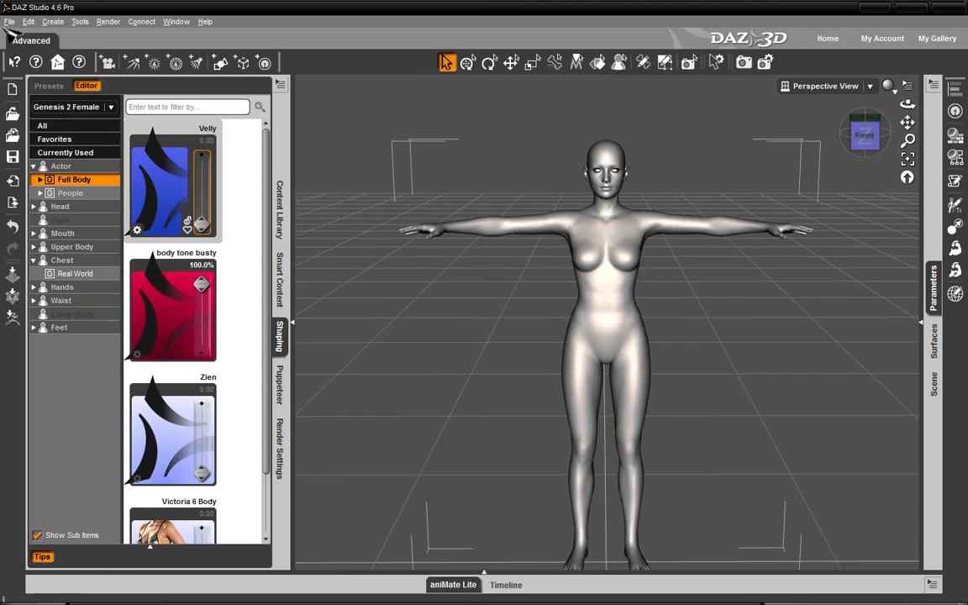
click(10, 23)
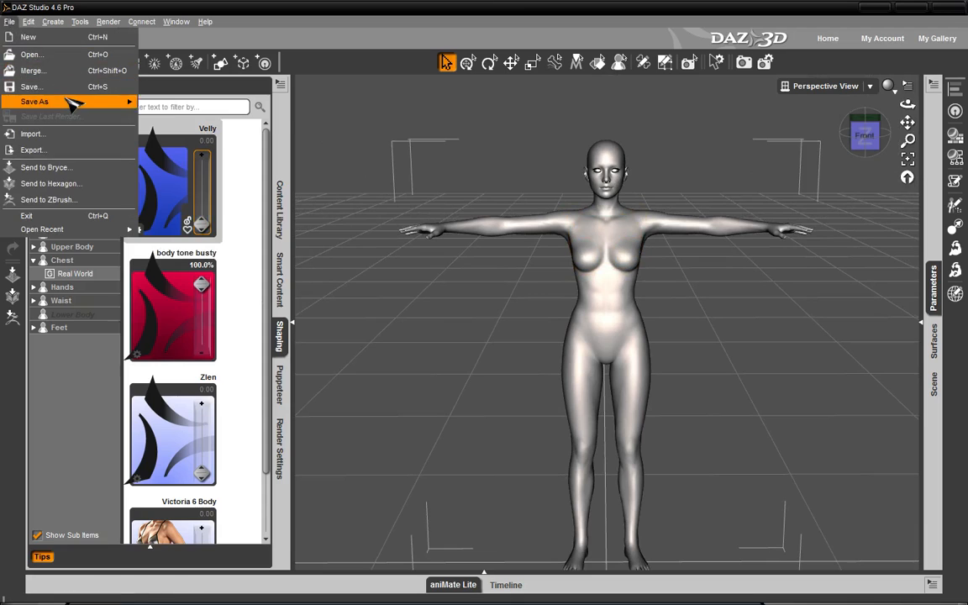
mouse_move(73, 103)
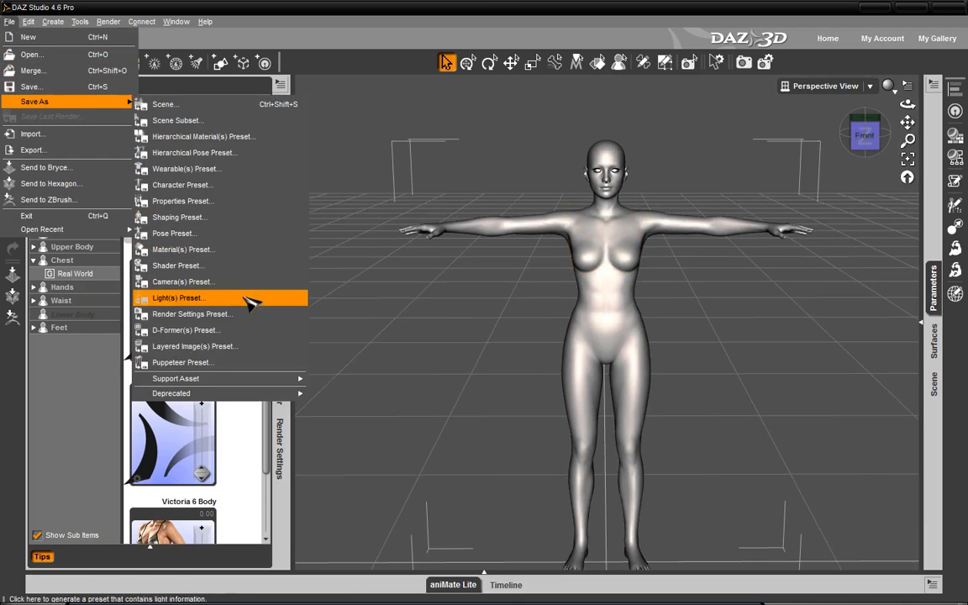
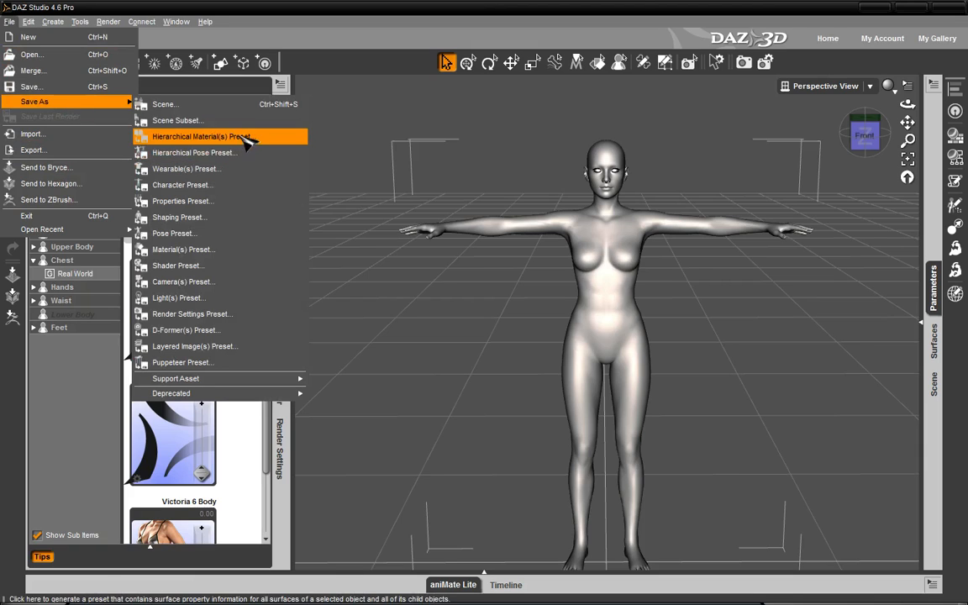
mouse_move(220, 382)
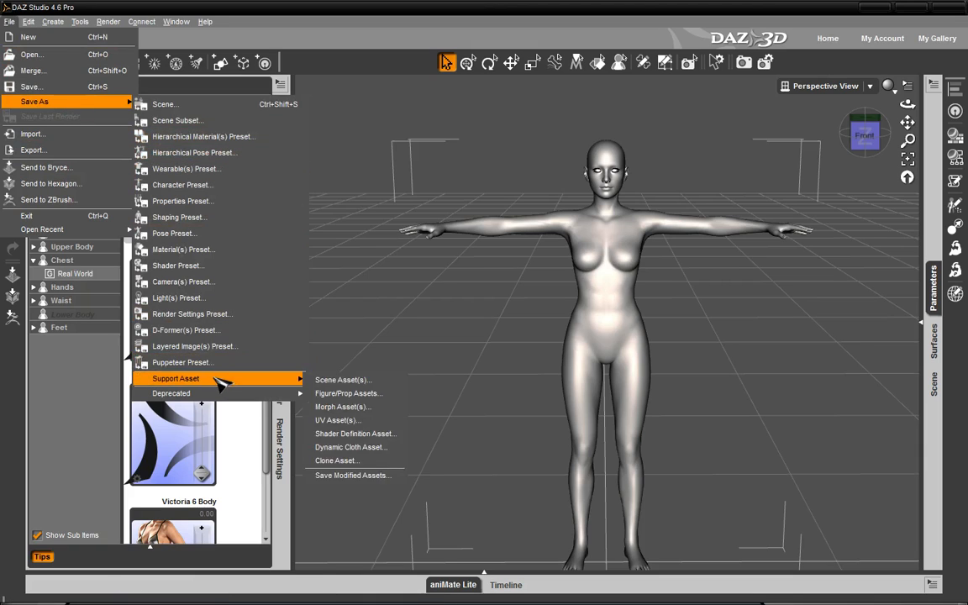
click(375, 409)
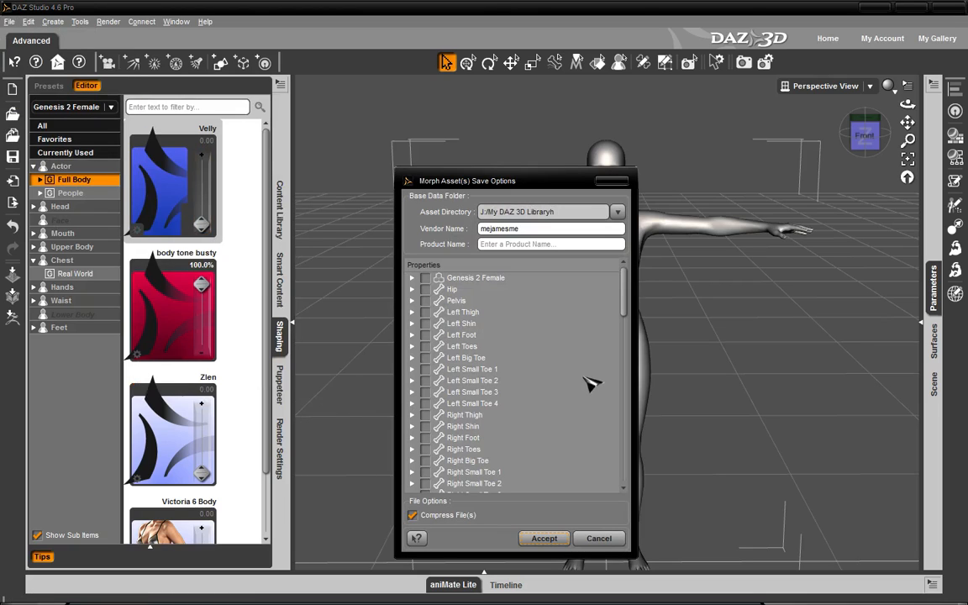
- Include only "body tone busty" from Genesis 2 Female > Actor > Full Body, and save it as a morph asset
drag(624, 299, 591, 284)
mouse_move(598, 289)
mouse_down()
mouse_move(603, 520)
mouse_move(605, 290)
mouse_up()
click(581, 243)
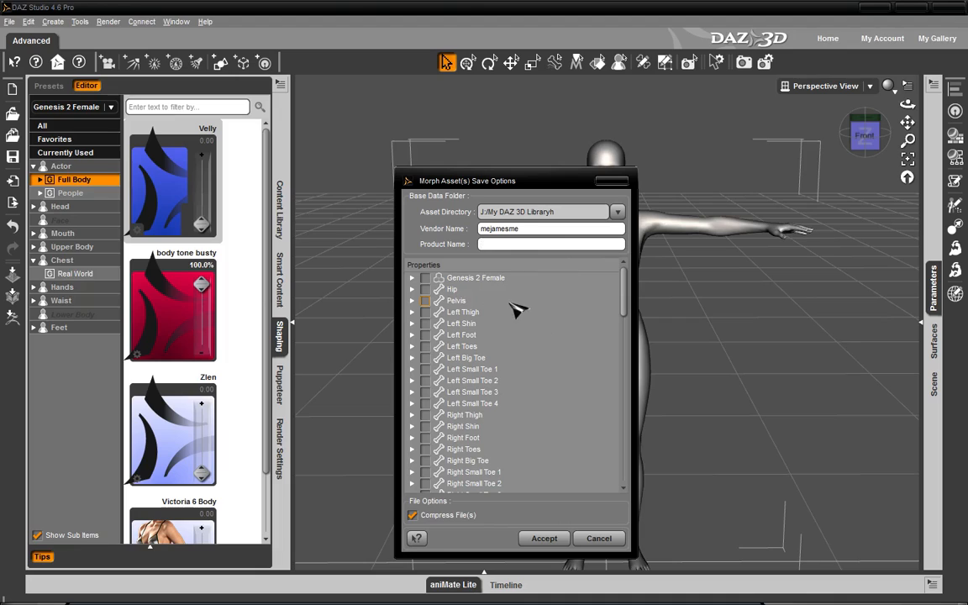
click(518, 318)
click(411, 278)
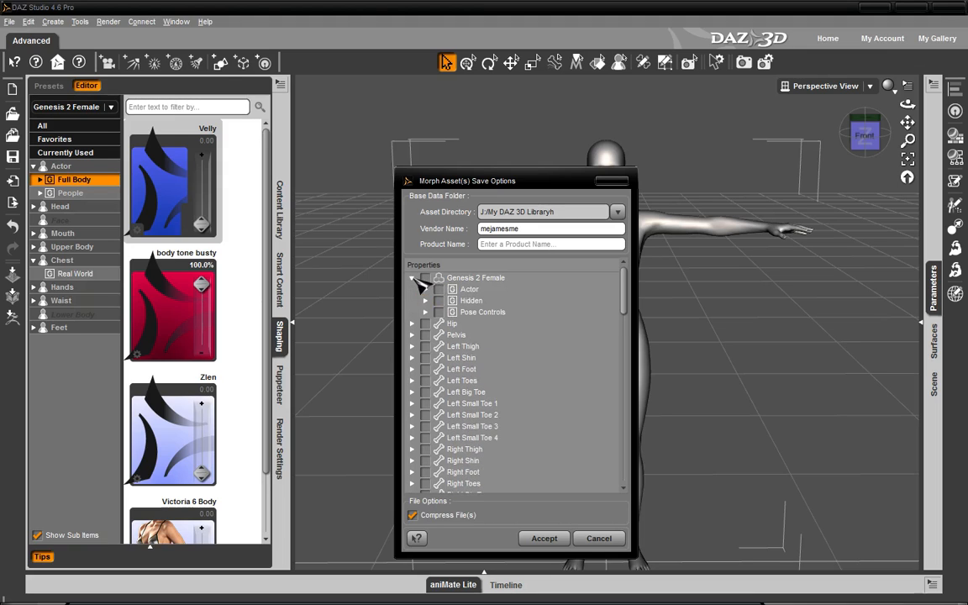
click(425, 289)
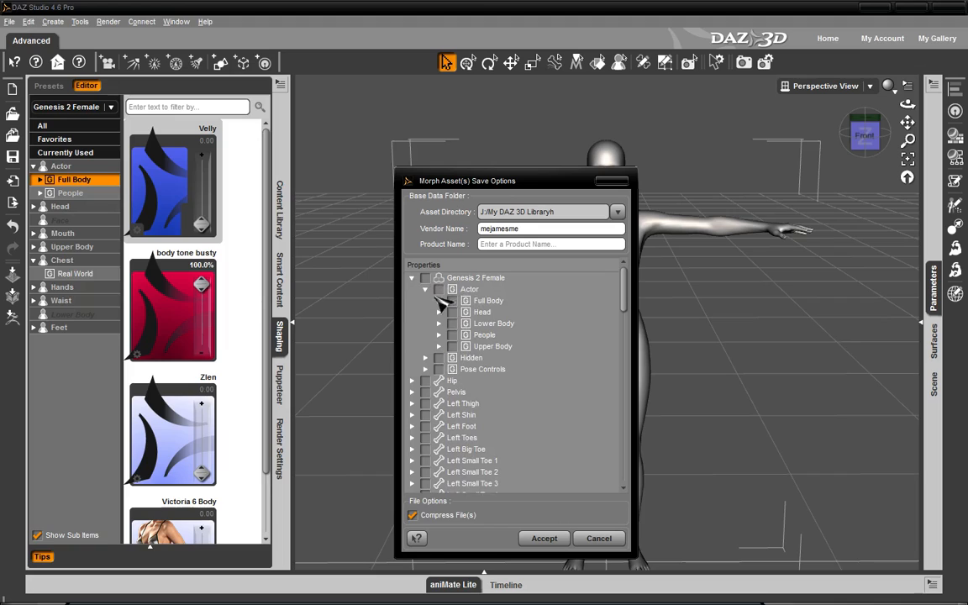
click(438, 300)
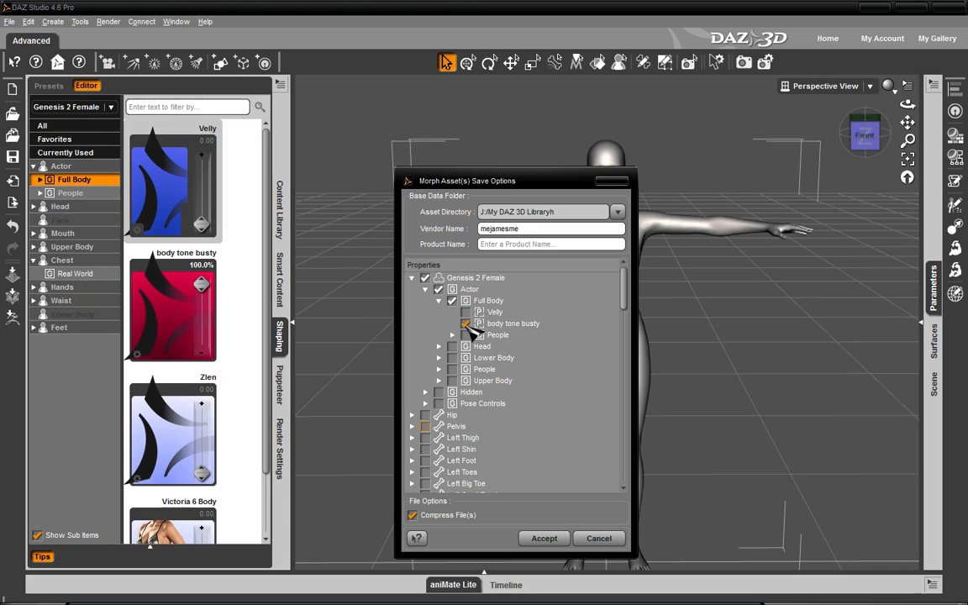
click(554, 539)
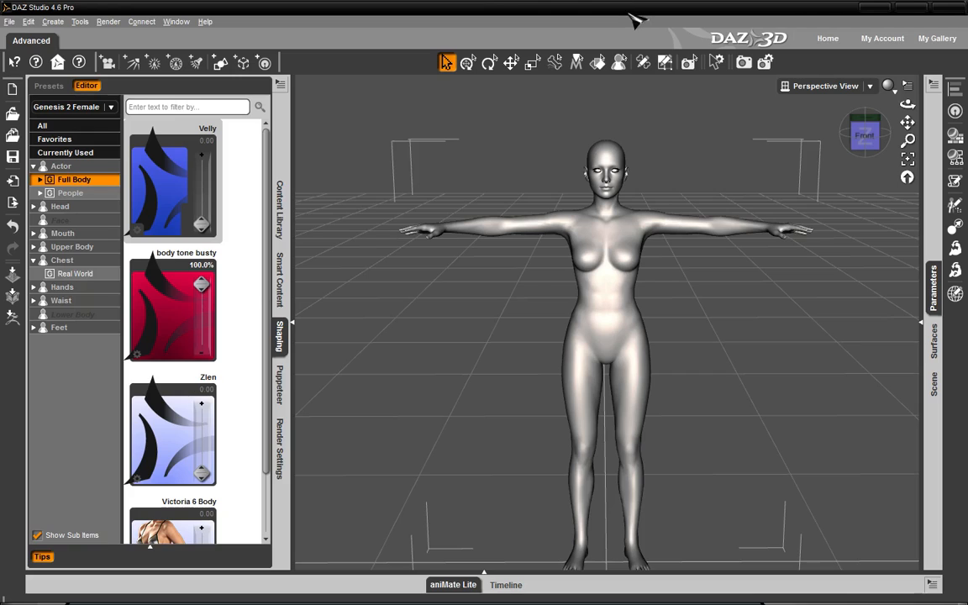
- Close DAZ Studio without saving the scene changes, and close ZBrush as well
click(957, 11)
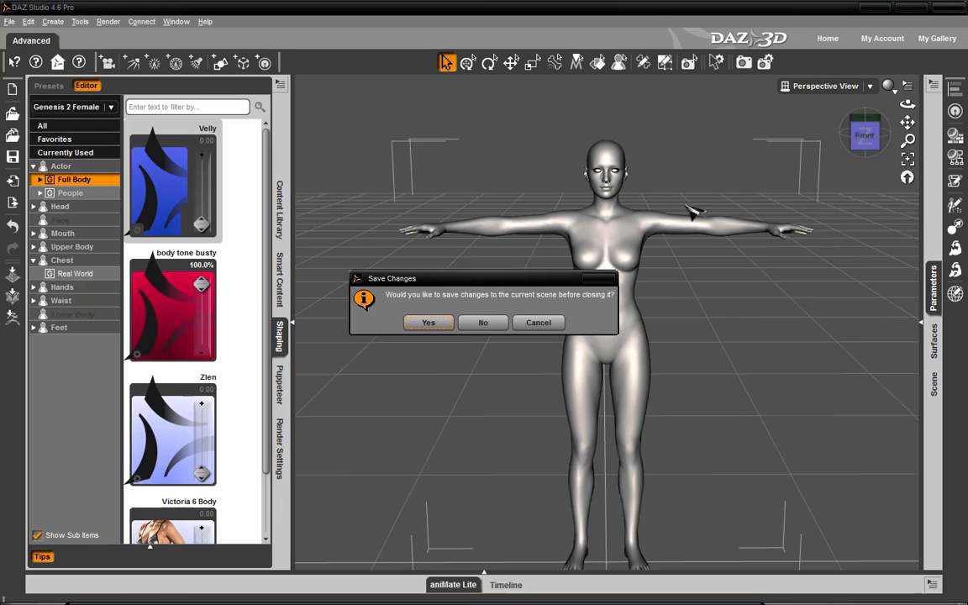
click(470, 323)
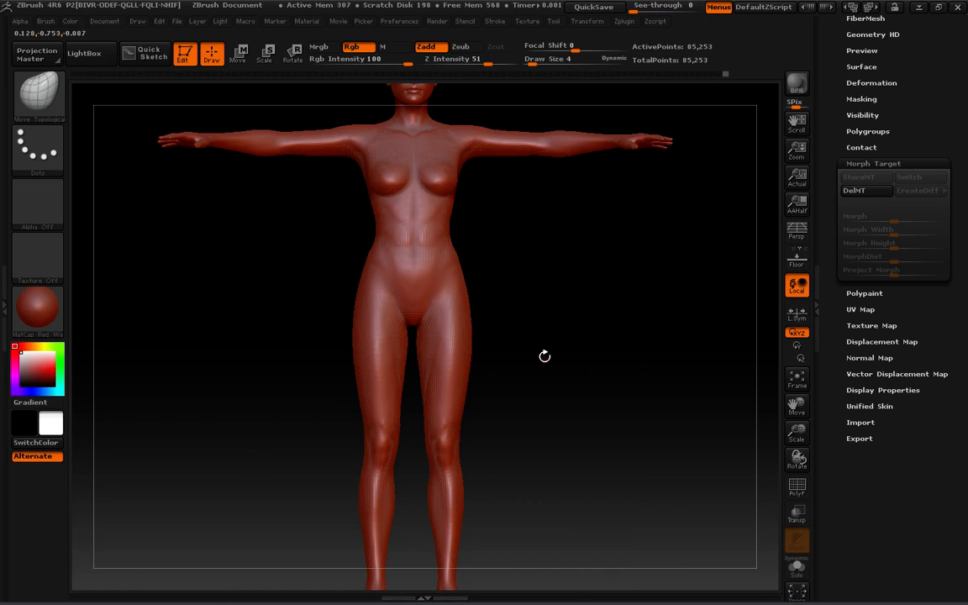
click(957, 6)
click(503, 356)
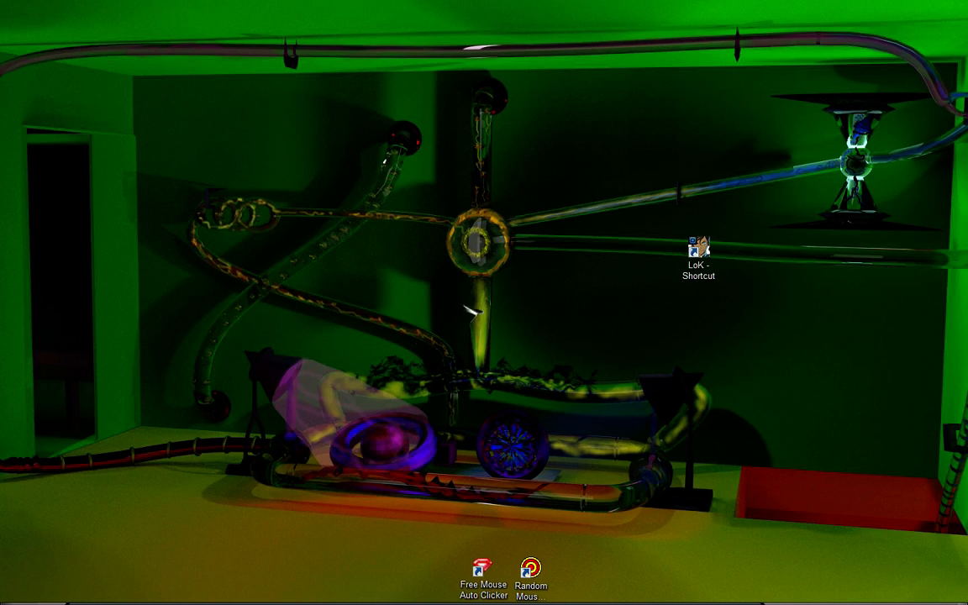
- Restart ZBrush, begin loading a tool, and go to the Pixologic folder through its shortcut in ZTools
mouse_move(296, 597)
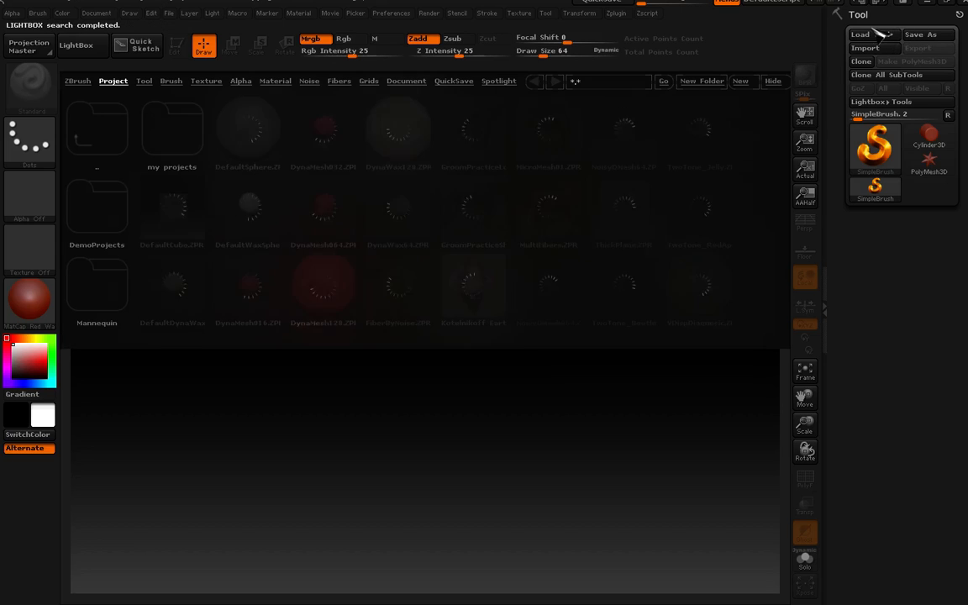
click(873, 34)
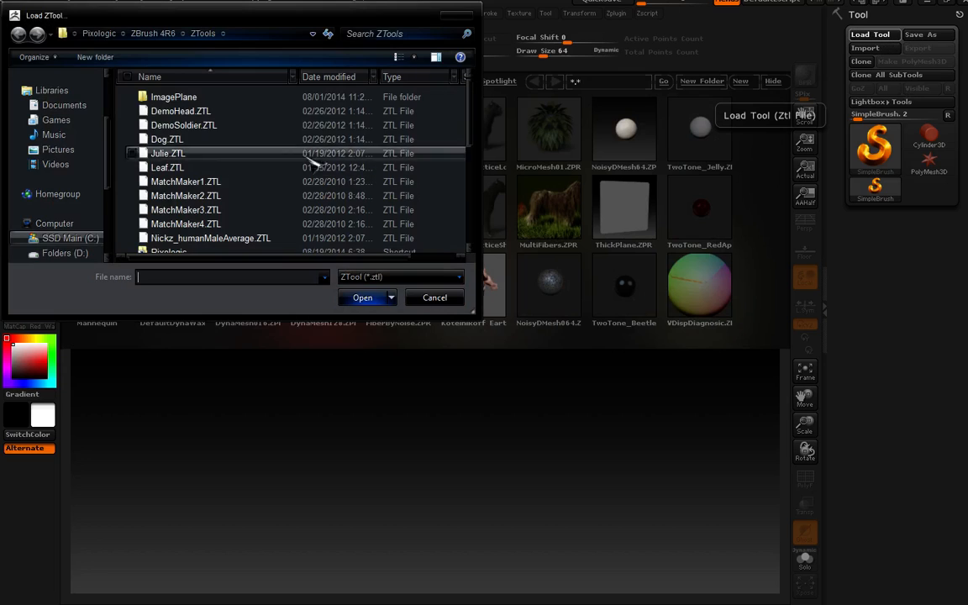
drag(469, 126, 468, 223)
scroll(470, 216, up, 2)
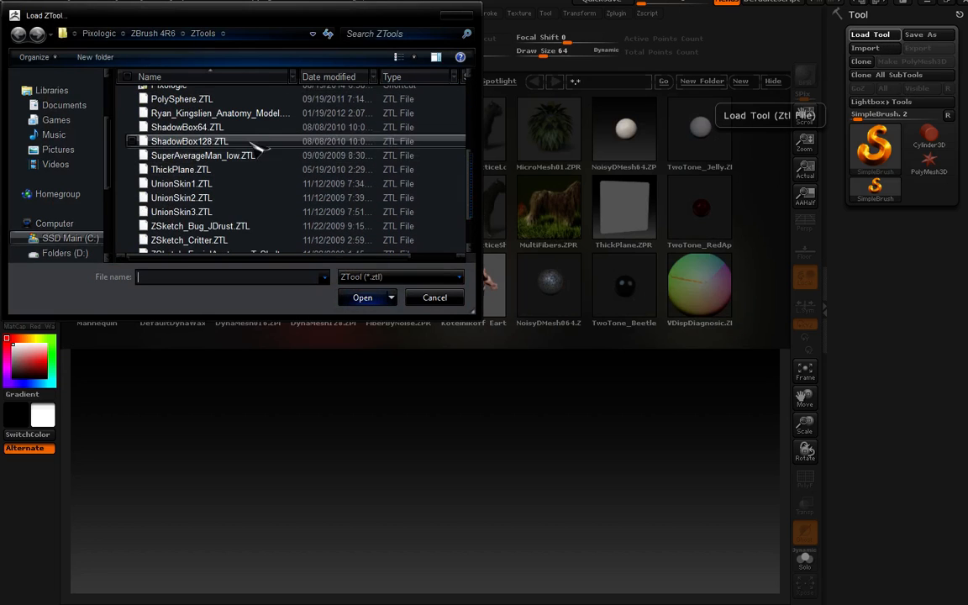
click(176, 78)
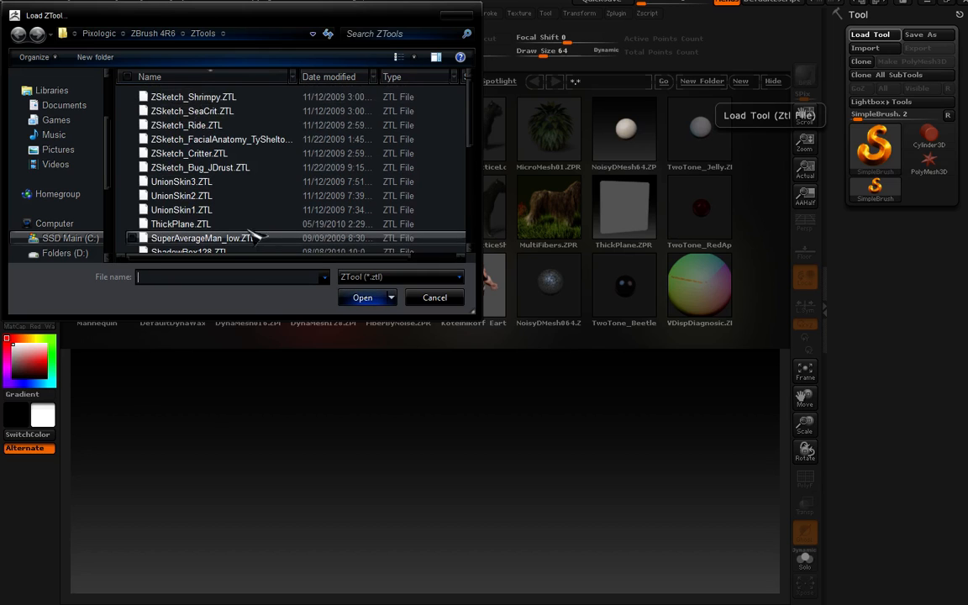
click(200, 77)
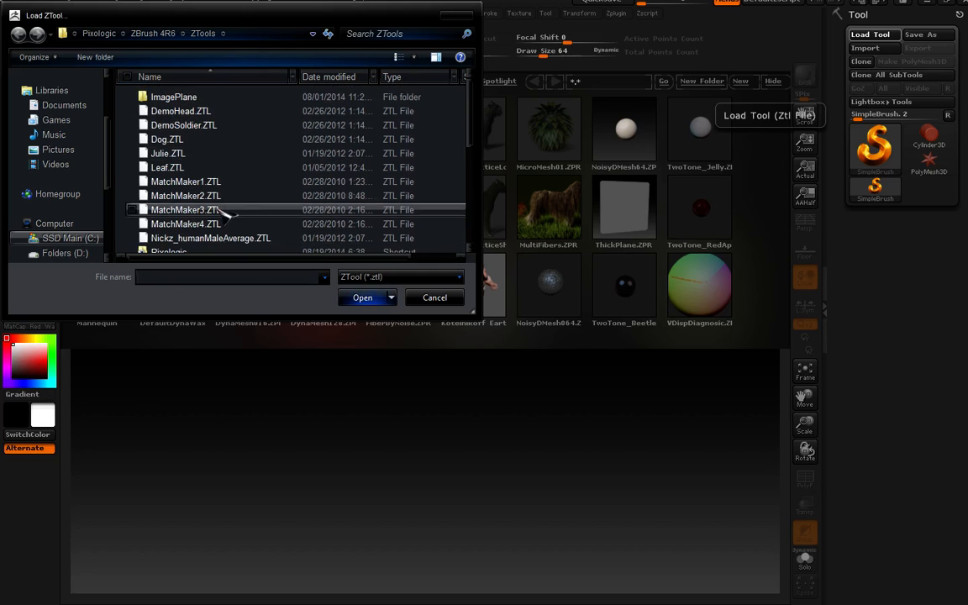
click(192, 252)
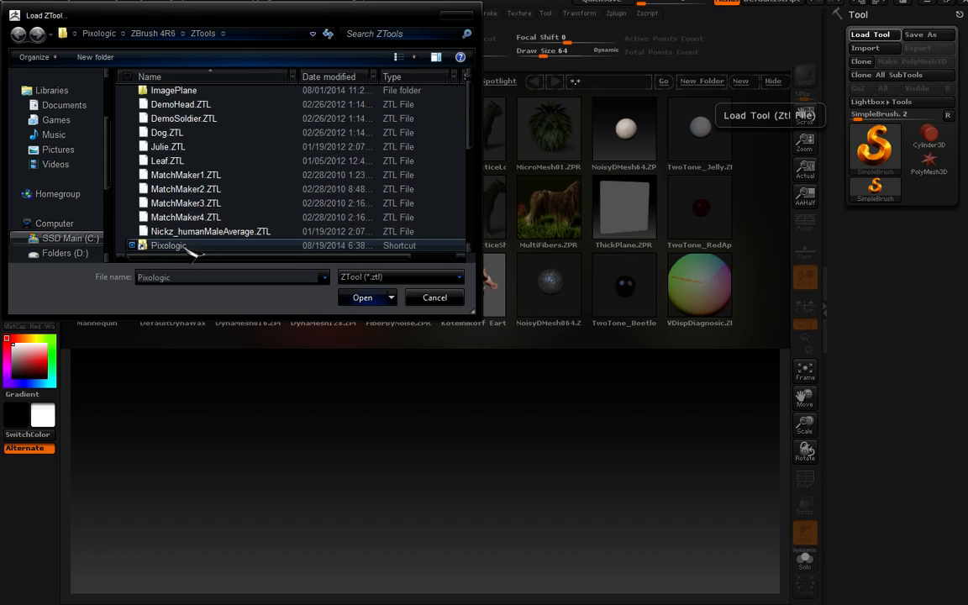
click(362, 297)
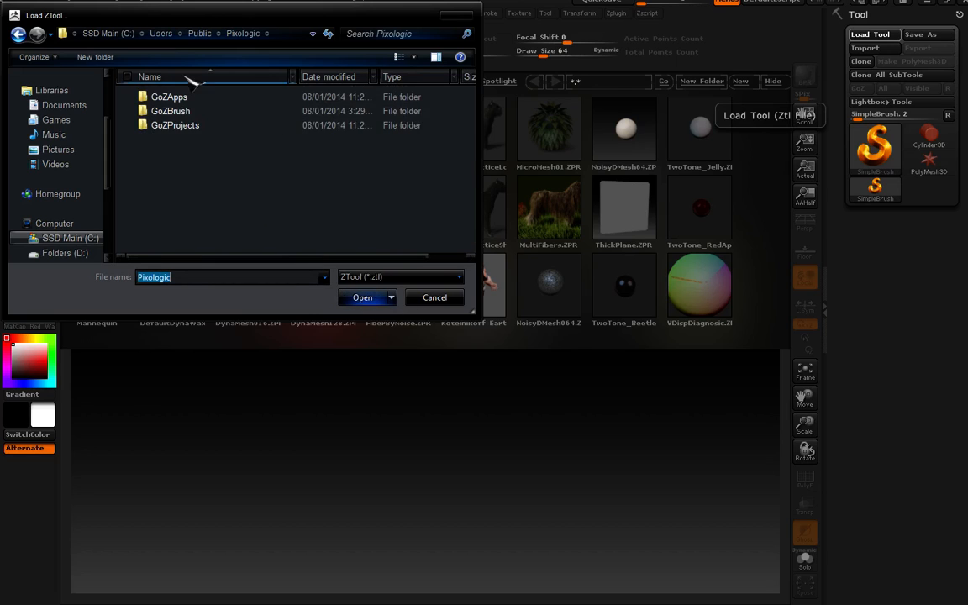
- Load the Basic_Shirt.ZTL tool from the GoZProjects > Default folder
double_click(174, 125)
double_click(168, 98)
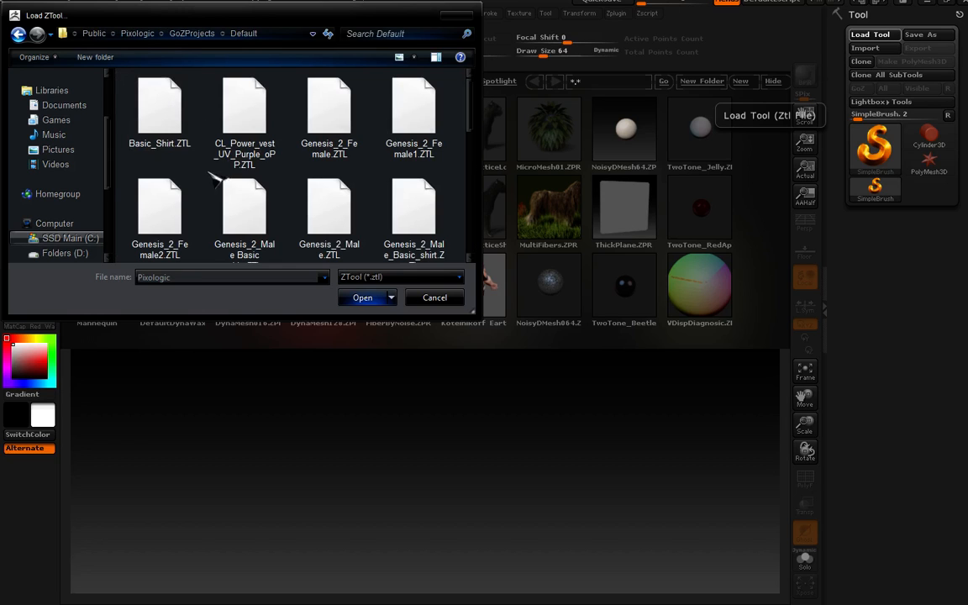
click(169, 115)
click(351, 294)
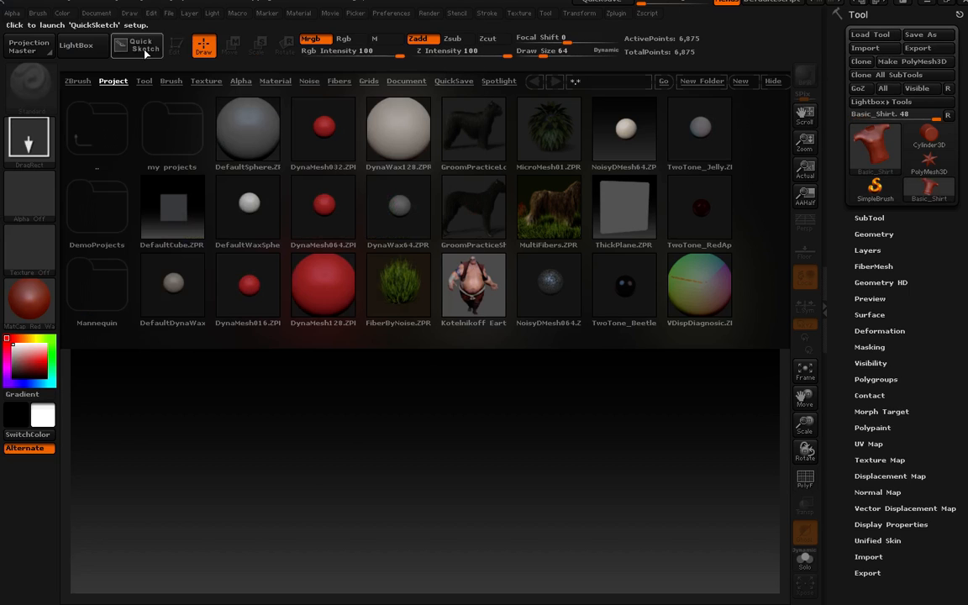
- Hide LightBox, place the shirt on the canvas in Edit mode, and frame it in perspective
click(76, 45)
mouse_move(387, 343)
mouse_down()
mouse_move(479, 461)
mouse_move(471, 518)
mouse_up()
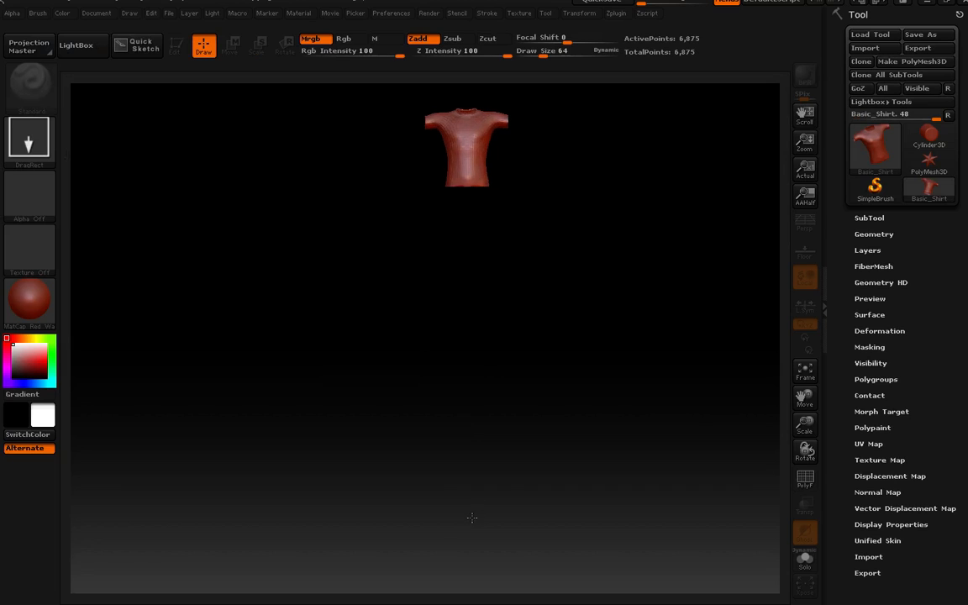
key(t)
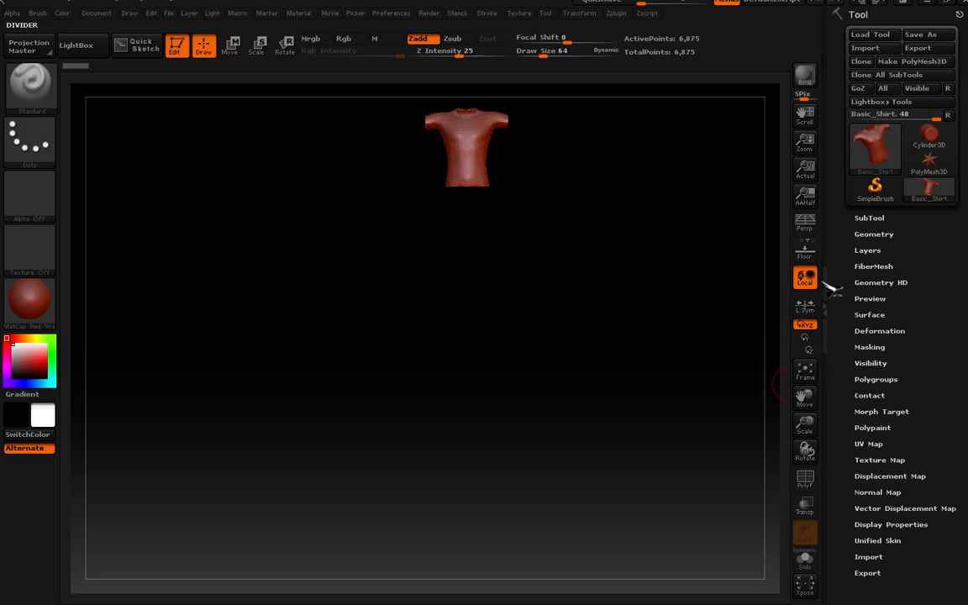
click(805, 223)
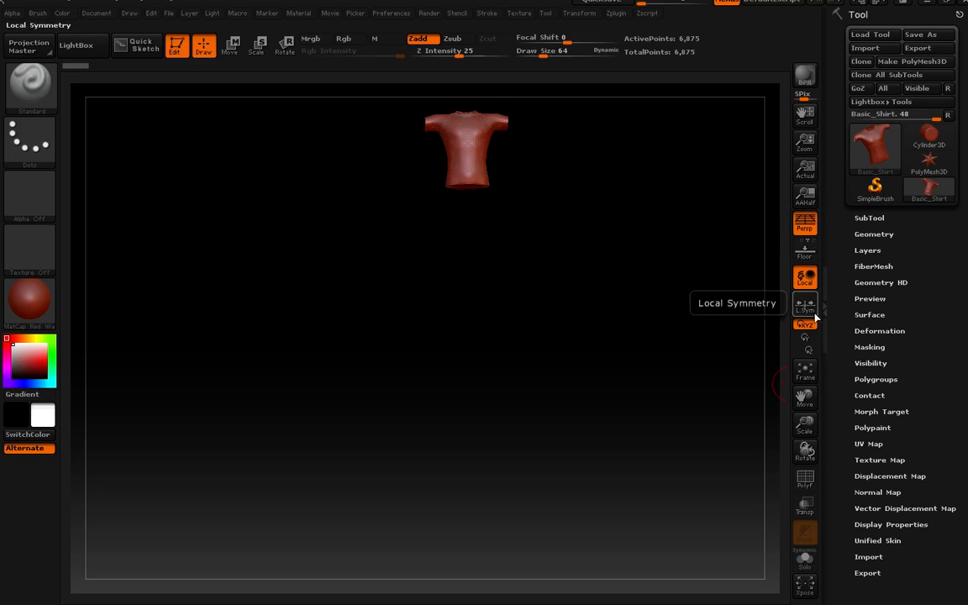
click(806, 373)
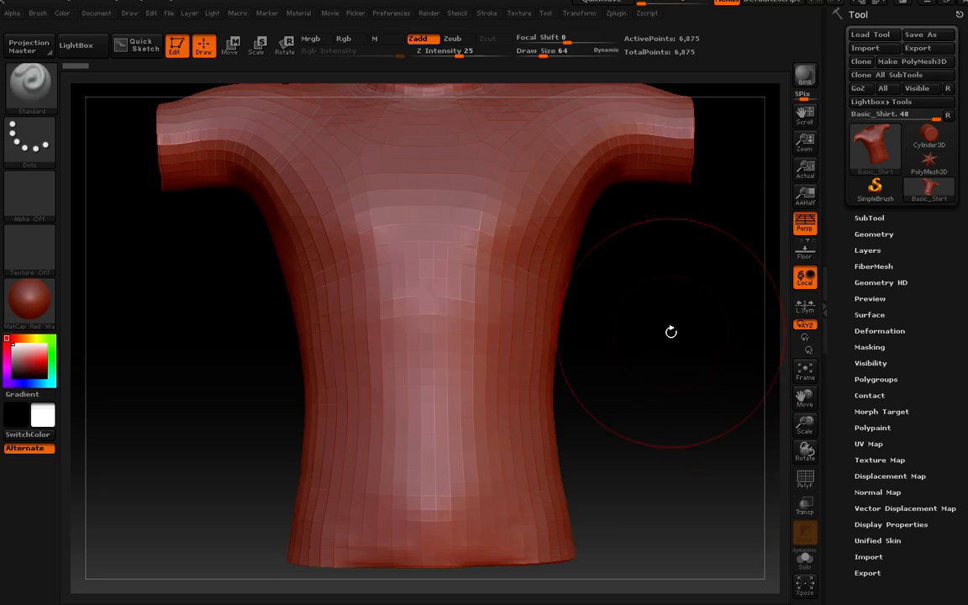
mouse_move(632, 307)
mouse_down()
mouse_move(629, 319)
mouse_move(632, 308)
mouse_up()
drag(618, 383, 619, 322)
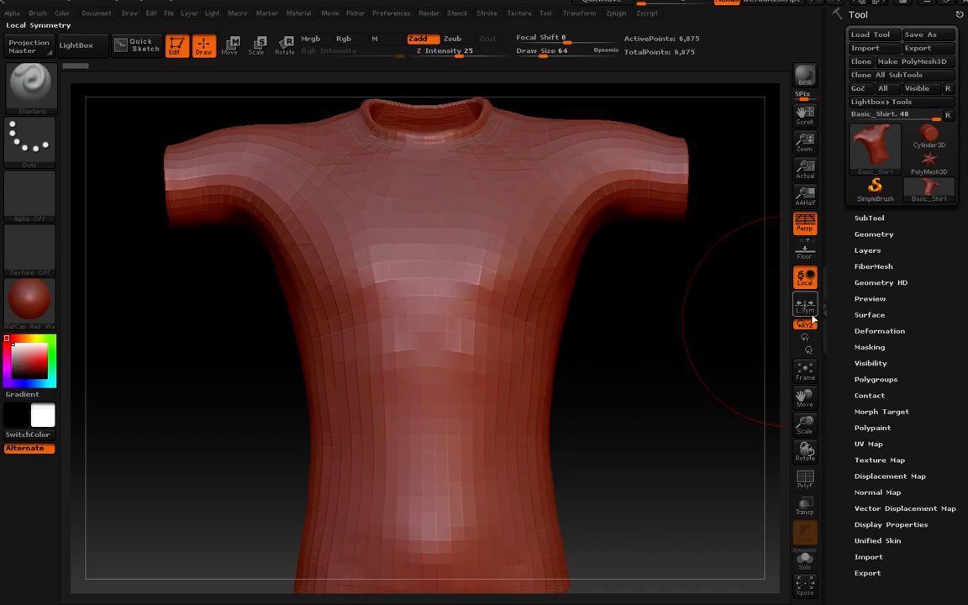
- Duplicate the shirt subtool four times and show the resulting subtool list
key(shift)
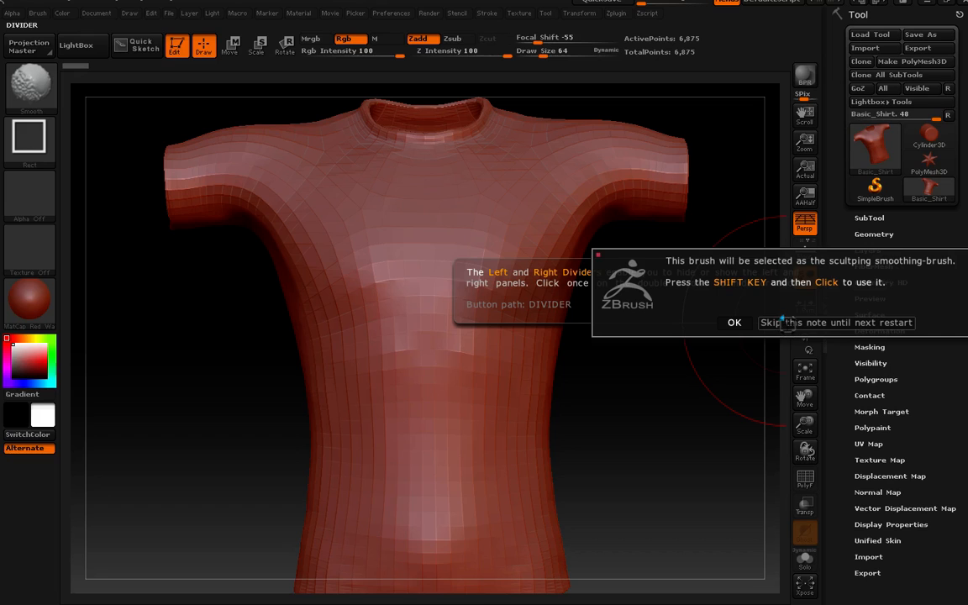
click(734, 322)
key(ctrl+shift)
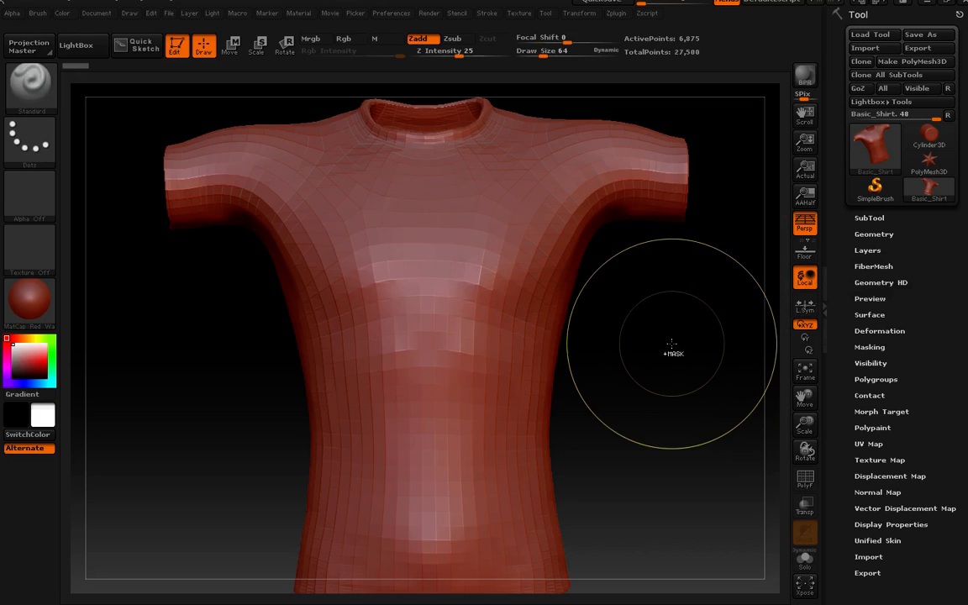
key(ctrl+shift)
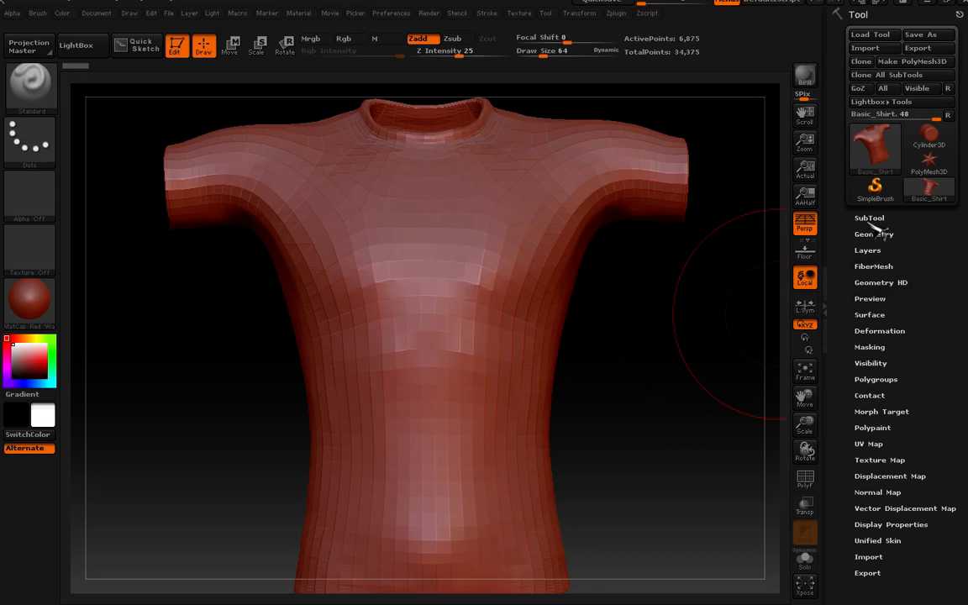
click(869, 218)
mouse_move(866, 267)
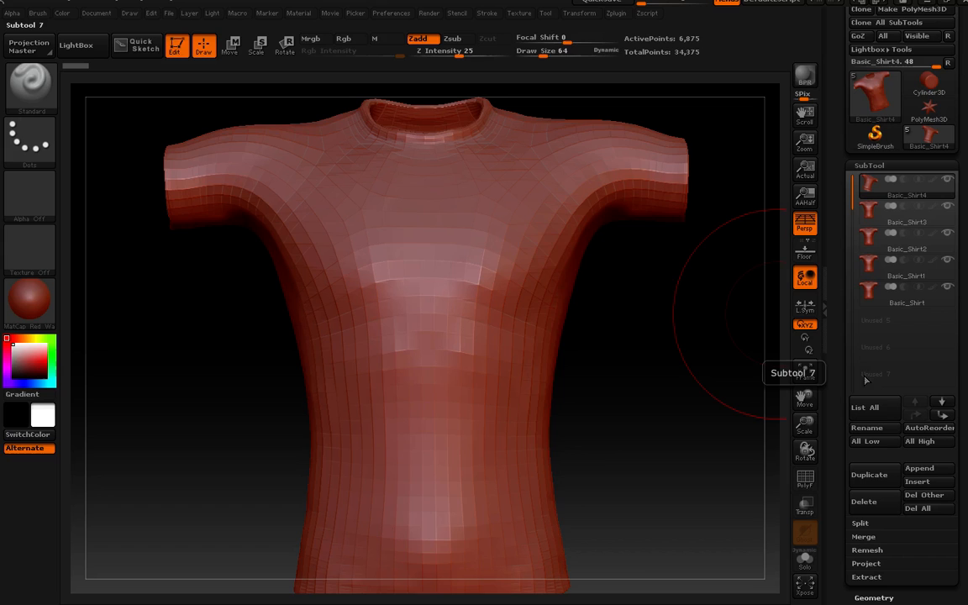
- Delete the four lower shirt subtools starting from Basic_Shirt, suppressing the deletion warning until restart and keeping only Basic_Shirt4
click(895, 290)
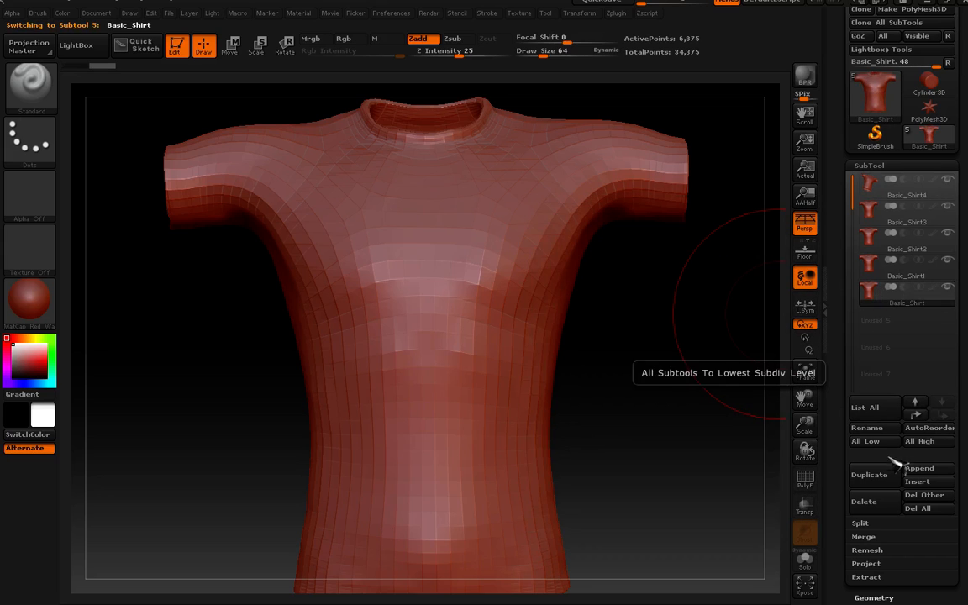
click(882, 509)
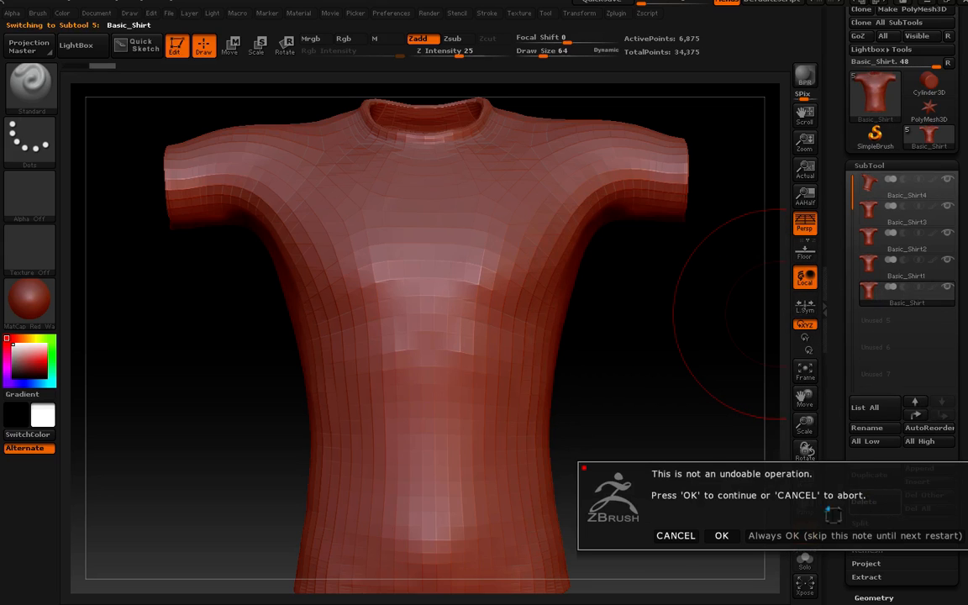
click(777, 536)
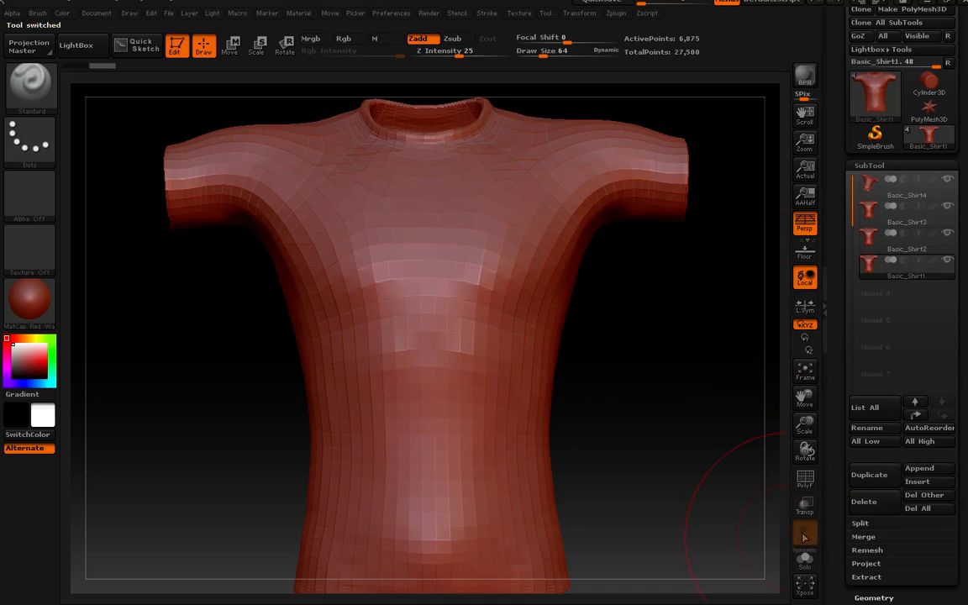
click(882, 501)
click(882, 500)
click(882, 500)
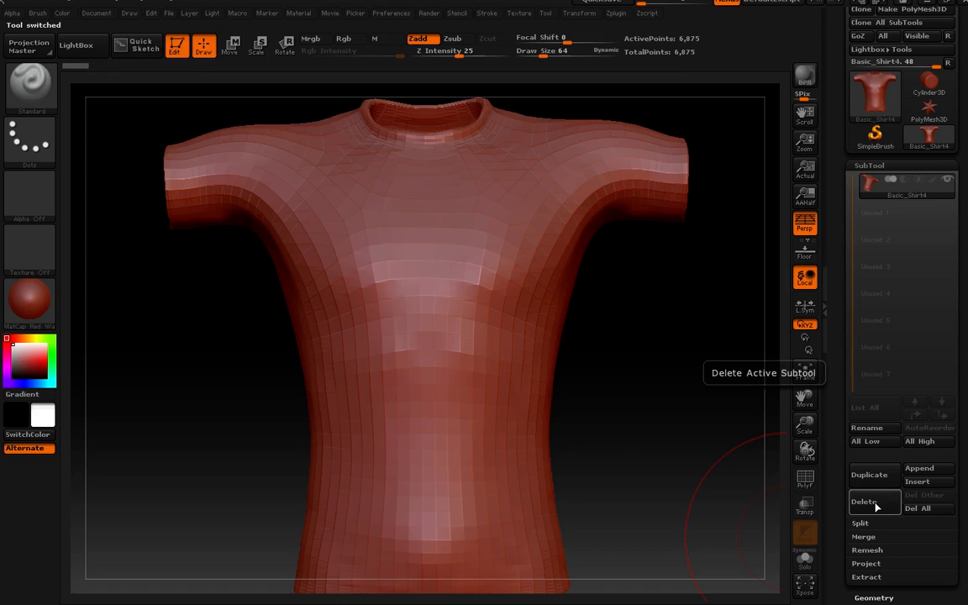
- Divide the Basic_Shirt4 geometry twice to reach subdivision level 3
click(870, 166)
click(873, 181)
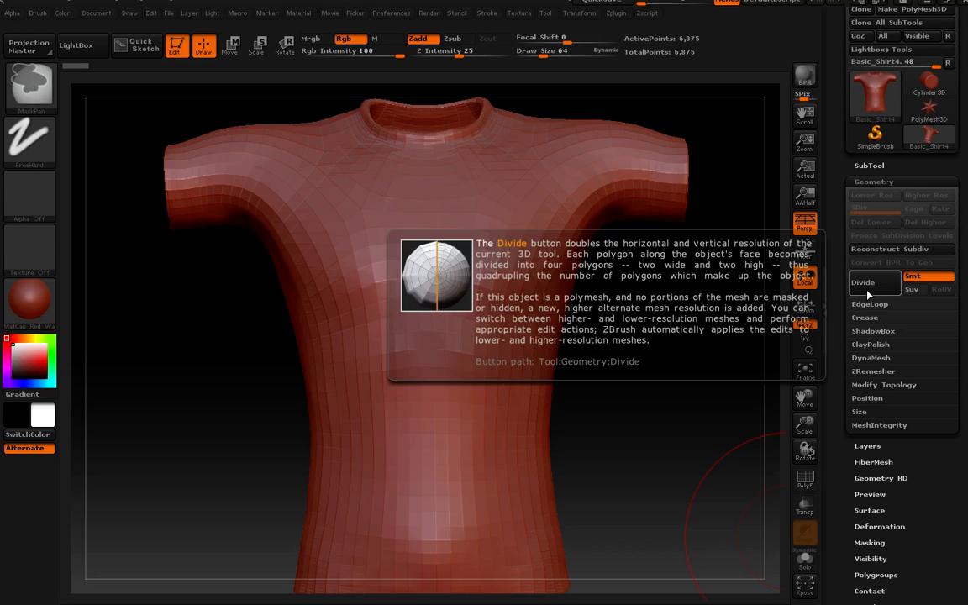
key(ctrl+d)
key(ctrl+d)
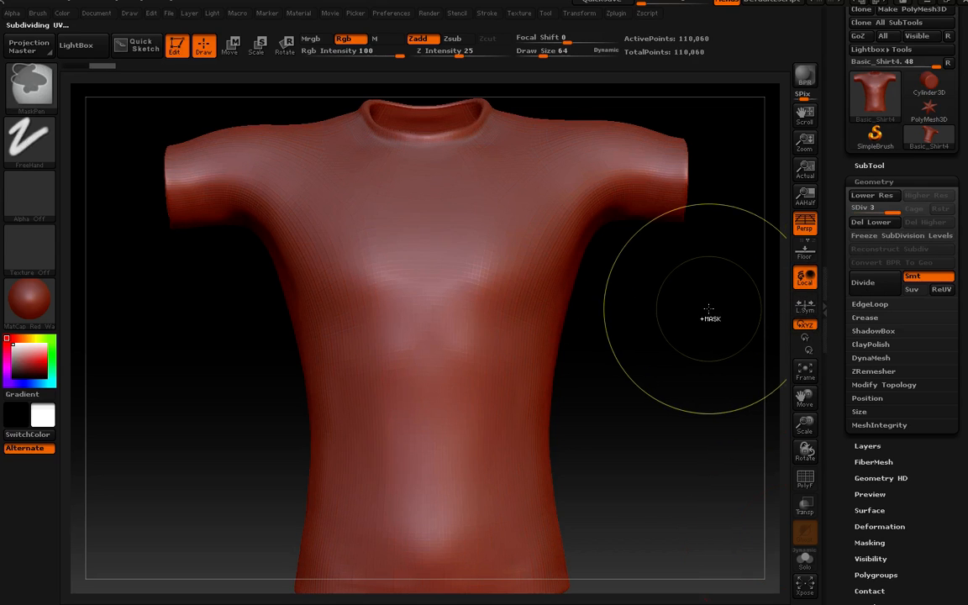
click(866, 183)
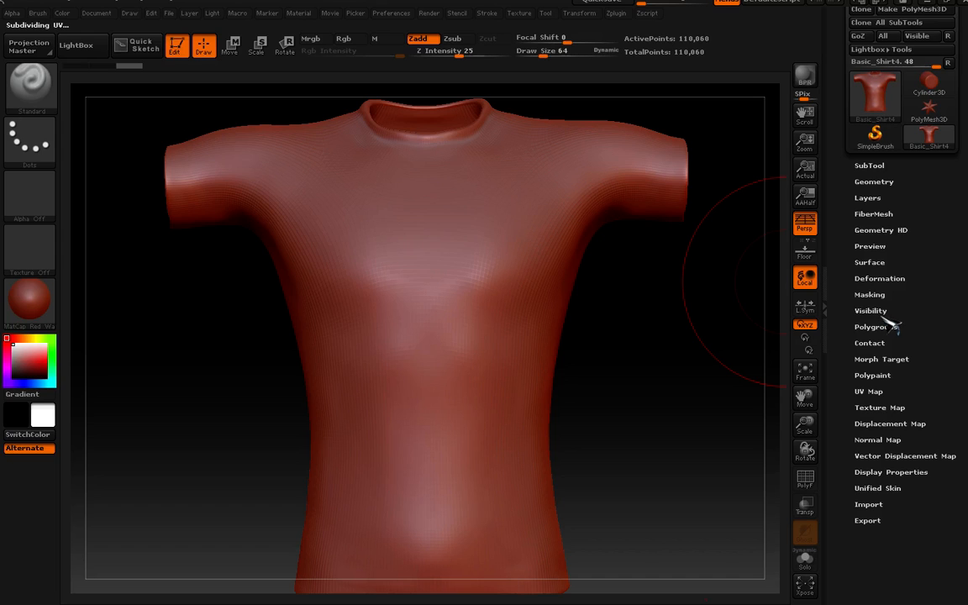
- Start a surface noise on the shirt and frame the whole garment in the NoiseMaker preview
click(882, 263)
click(869, 278)
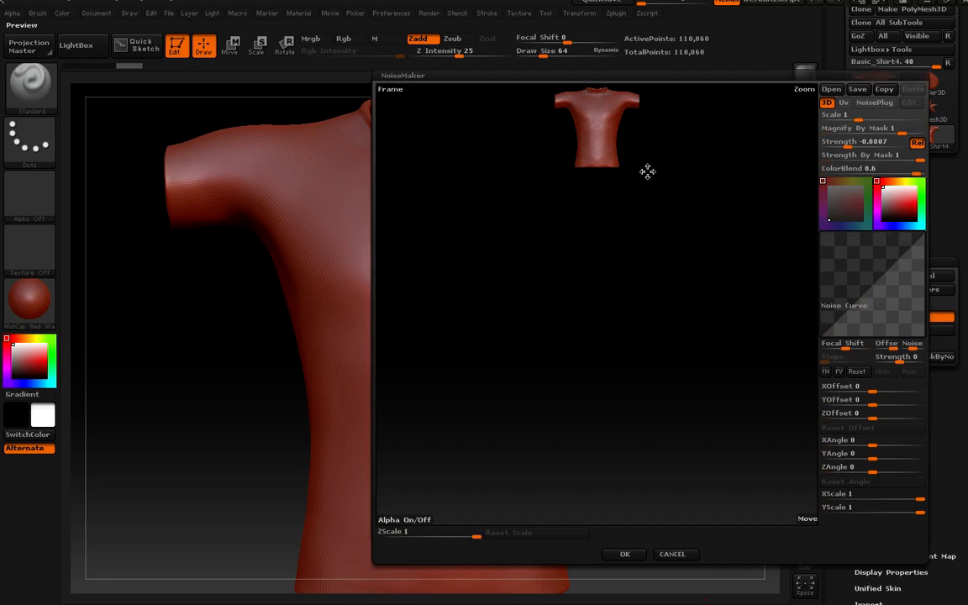
drag(648, 171, 661, 216)
alt+drag(656, 165, 706, 413)
alt+drag(574, 472, 697, 254)
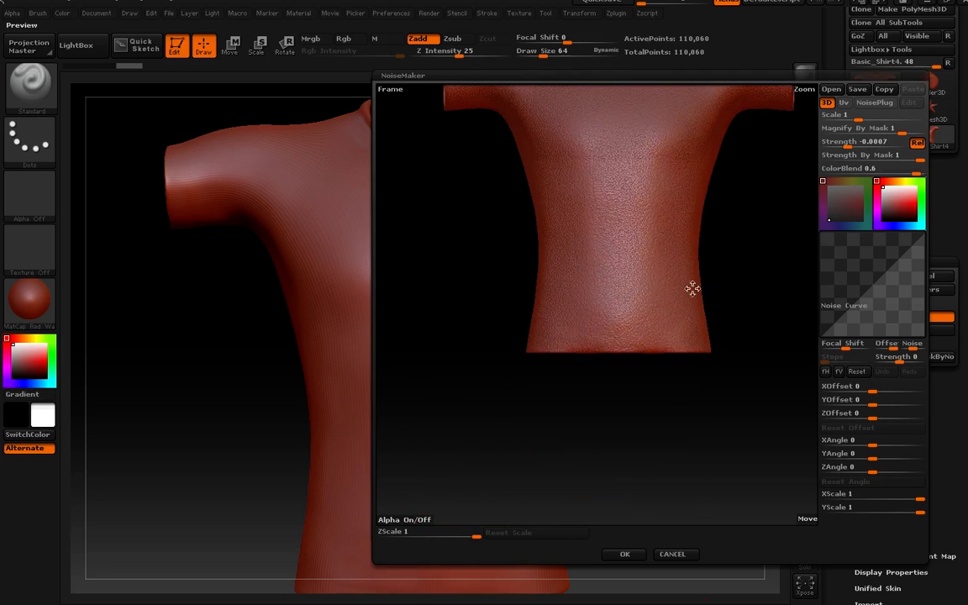
alt+drag(728, 213, 702, 331)
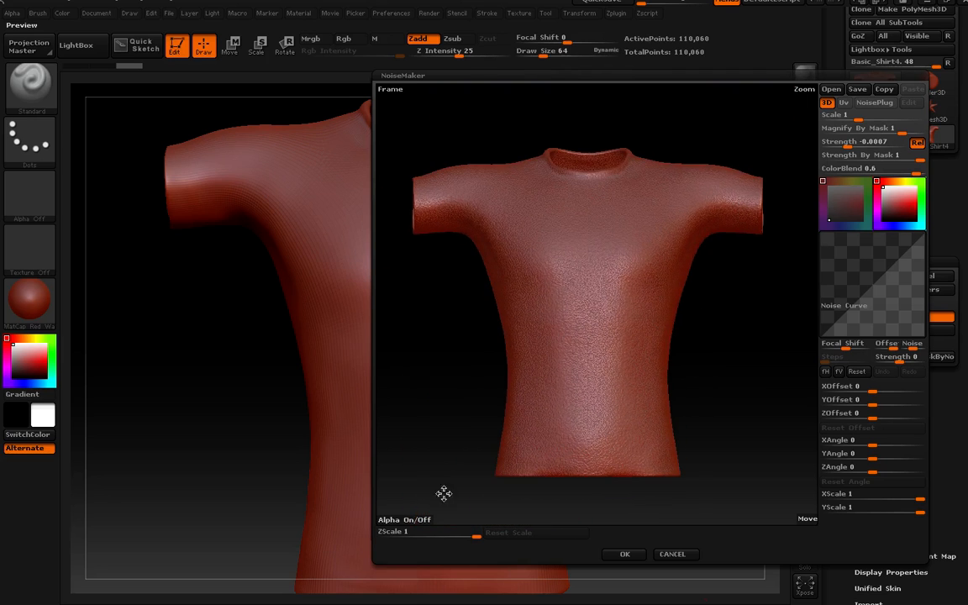
- Load the "skwiggly lines" image as the noise alpha
click(404, 523)
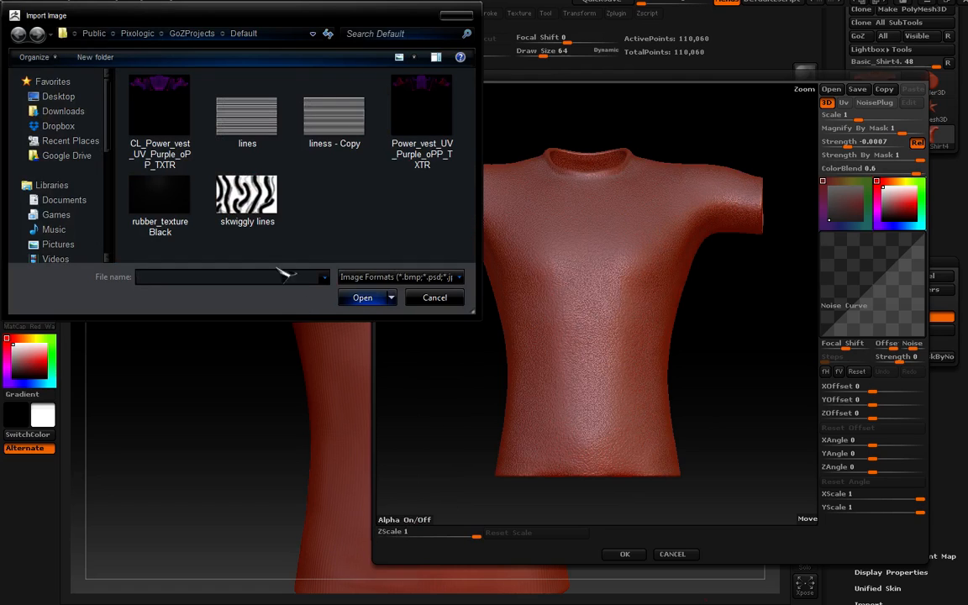
click(246, 197)
click(363, 297)
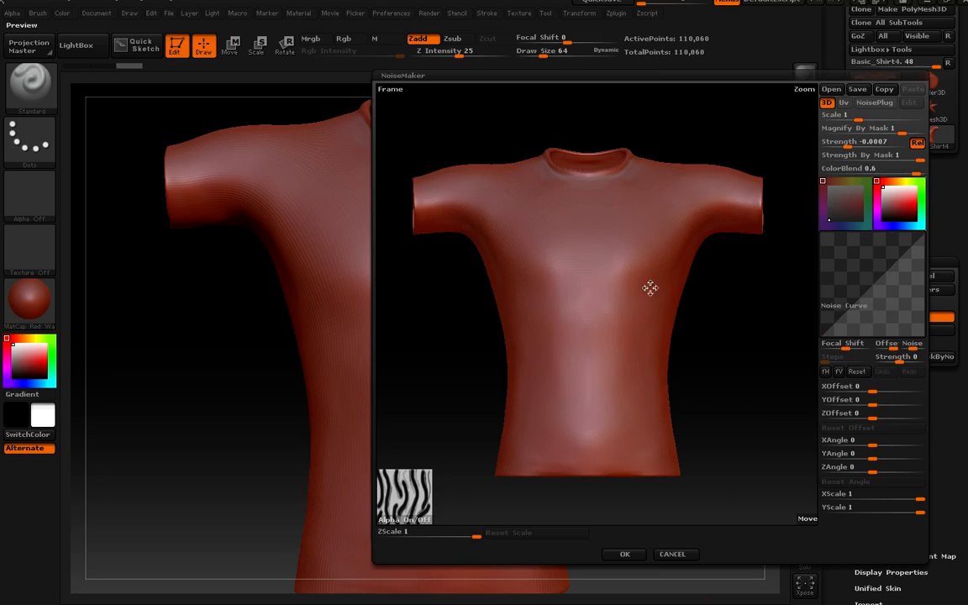
- Set the noise scale to 0.0241 and the strength to -0.0476
drag(697, 287, 701, 319)
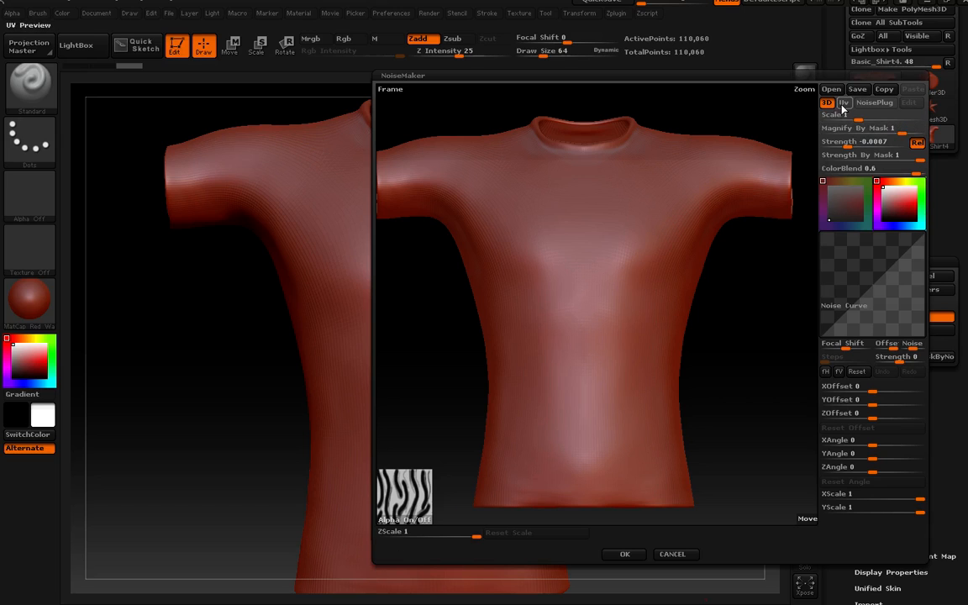
click(862, 120)
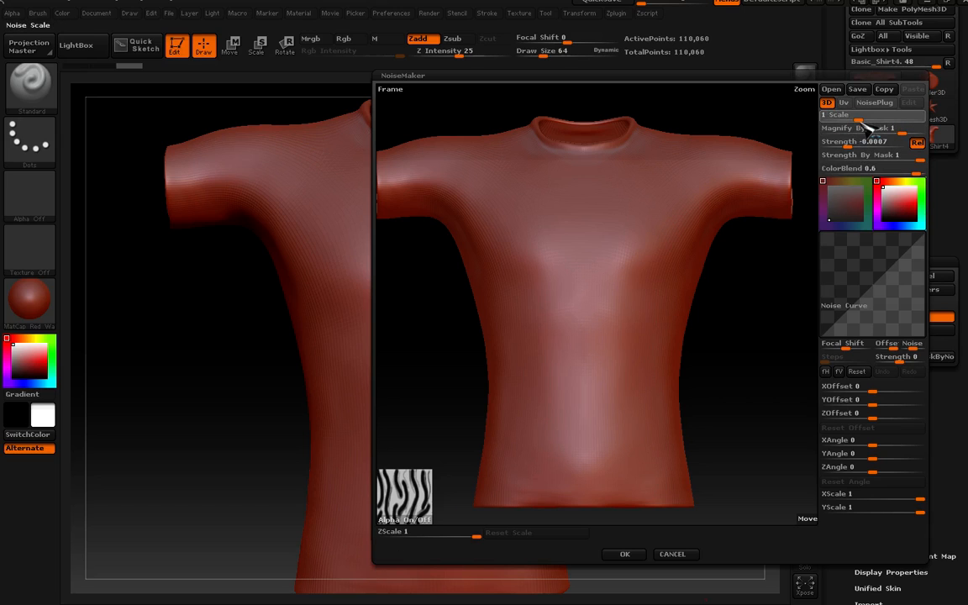
drag(855, 120, 851, 124)
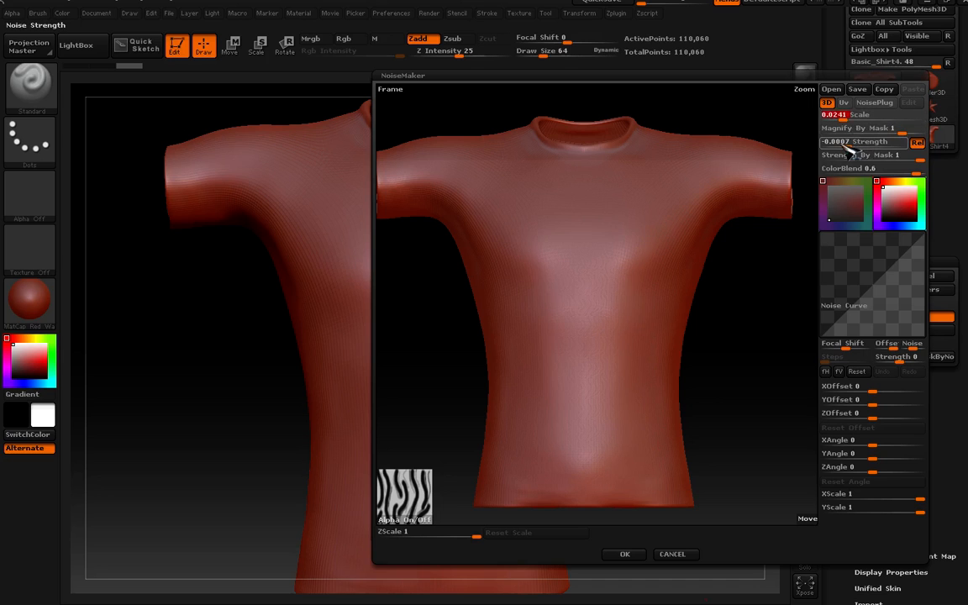
drag(851, 148, 839, 146)
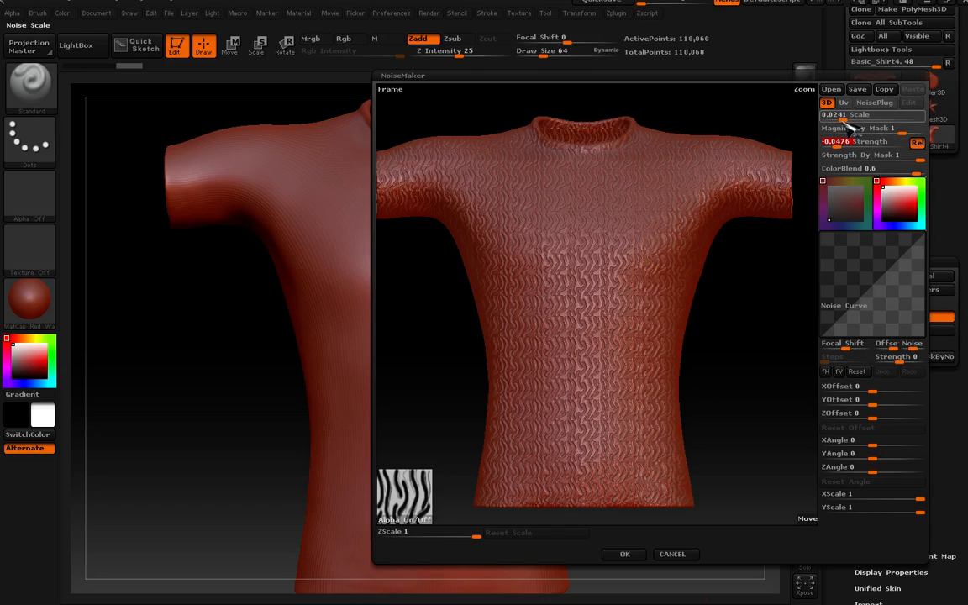
- Inspect the alpha noise around the shirt's side, try UV projection instead of 3D, and discard the noise
drag(752, 239, 718, 255)
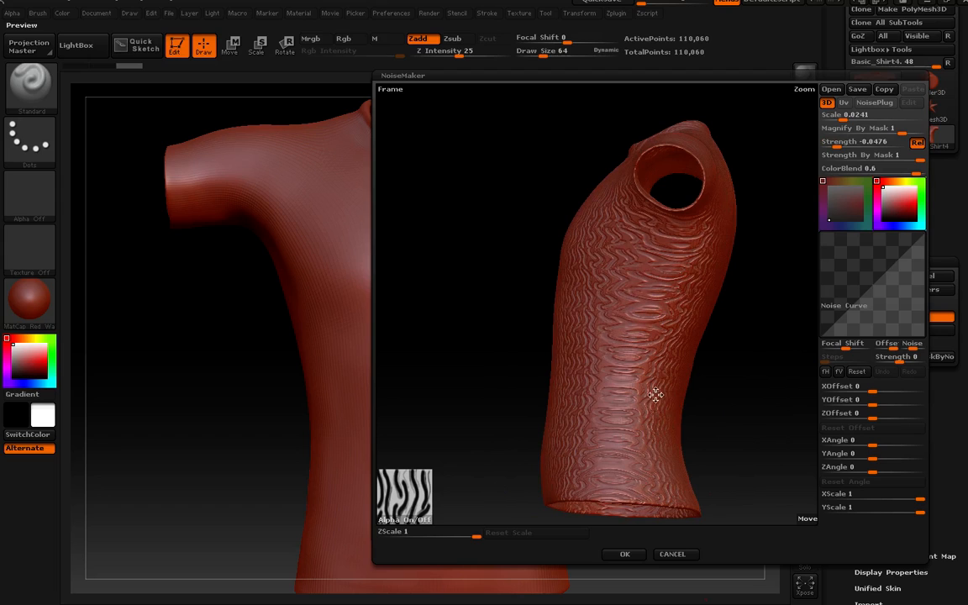
drag(656, 397, 636, 352)
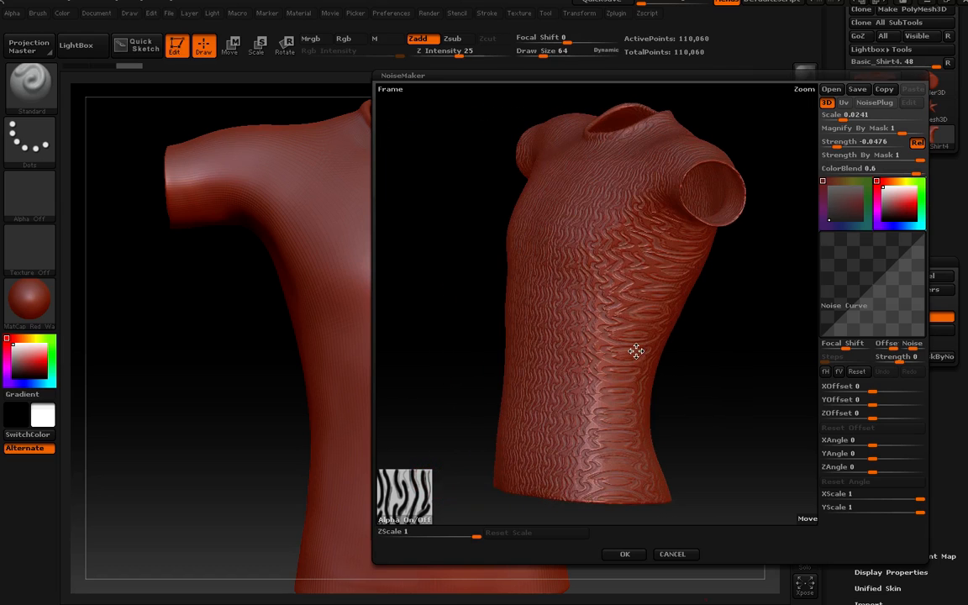
click(844, 103)
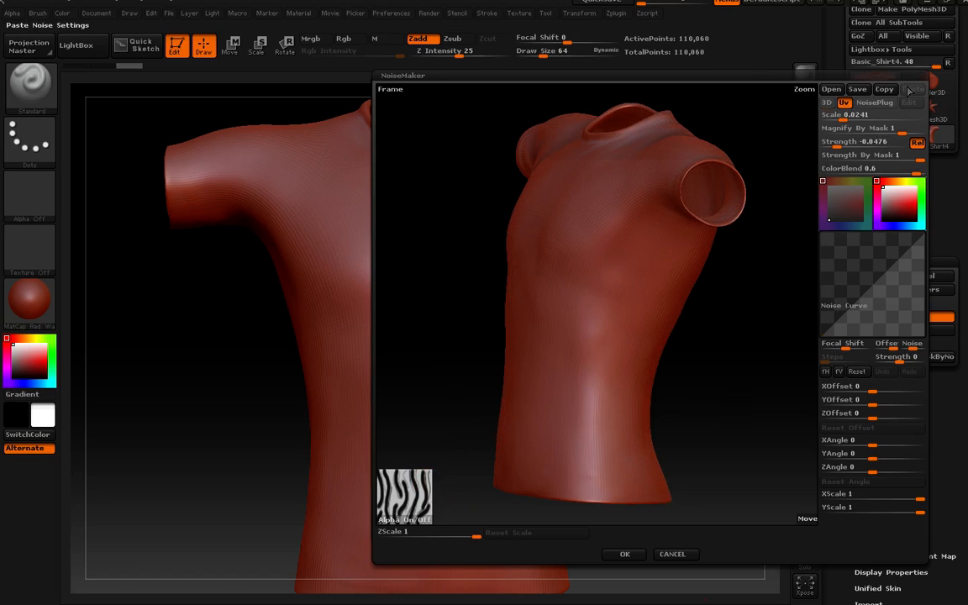
click(672, 553)
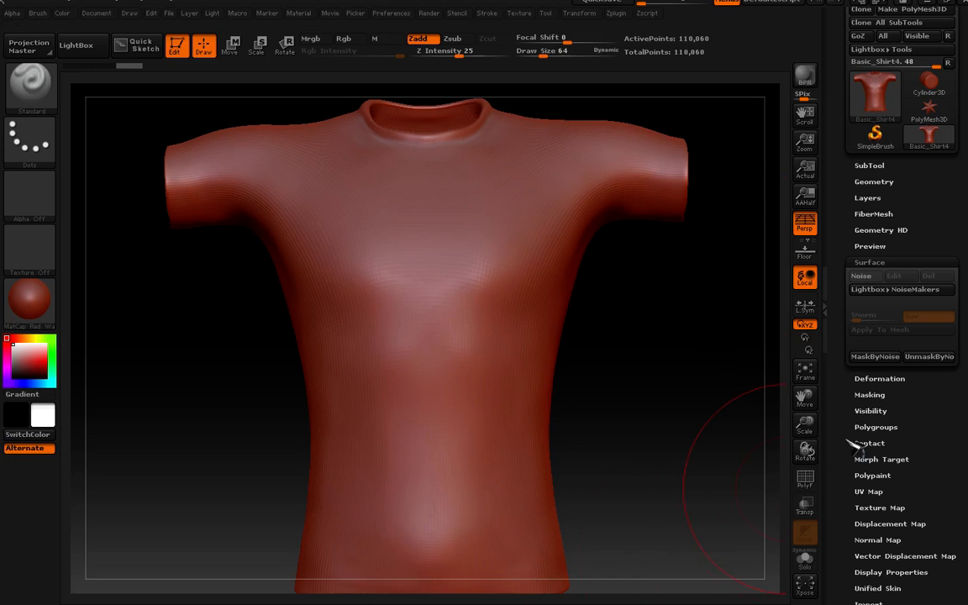
- Try to create planar UVs for the shirt at subdivision level 3
scroll(850, 412, down, 4)
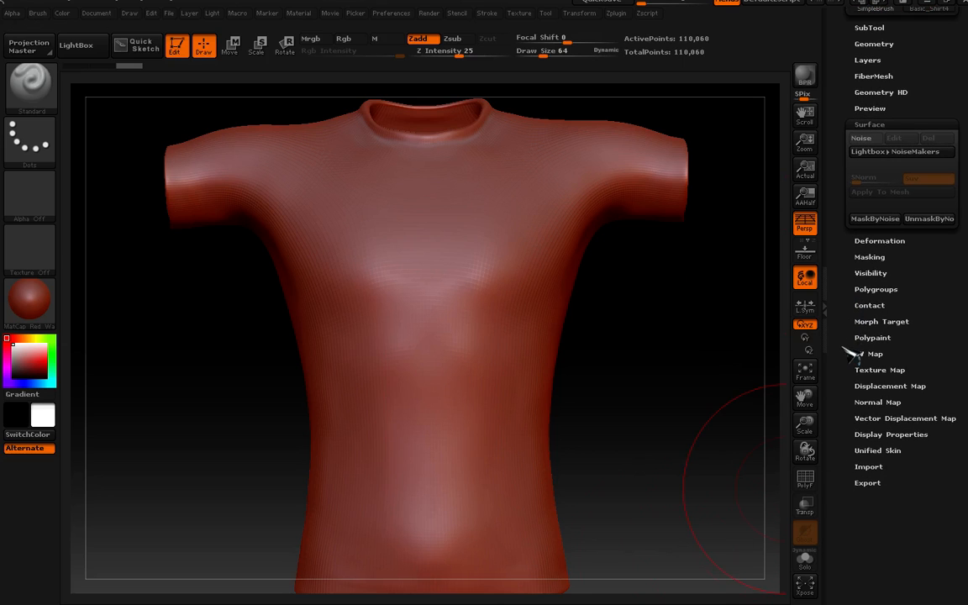
click(864, 353)
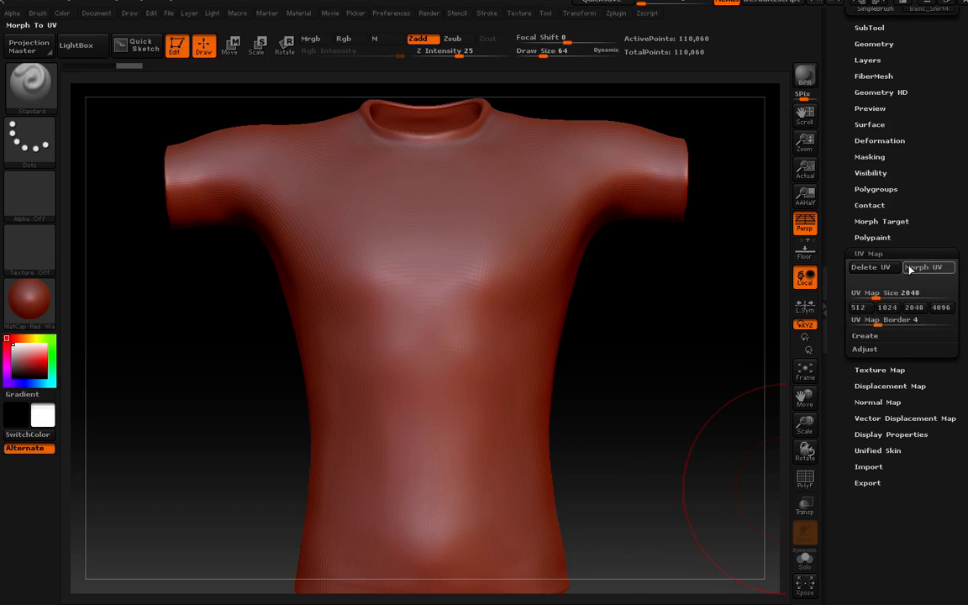
click(875, 337)
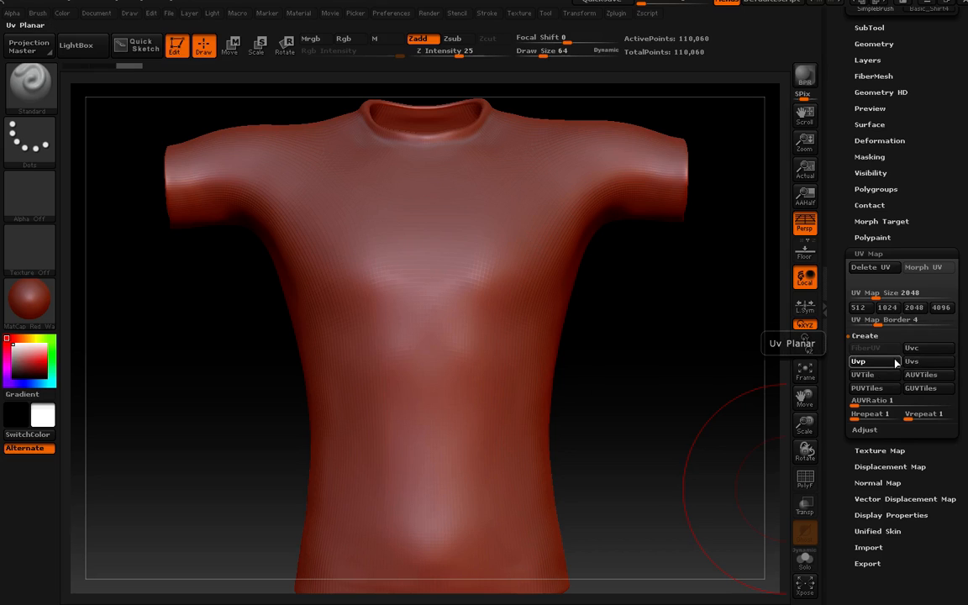
click(894, 361)
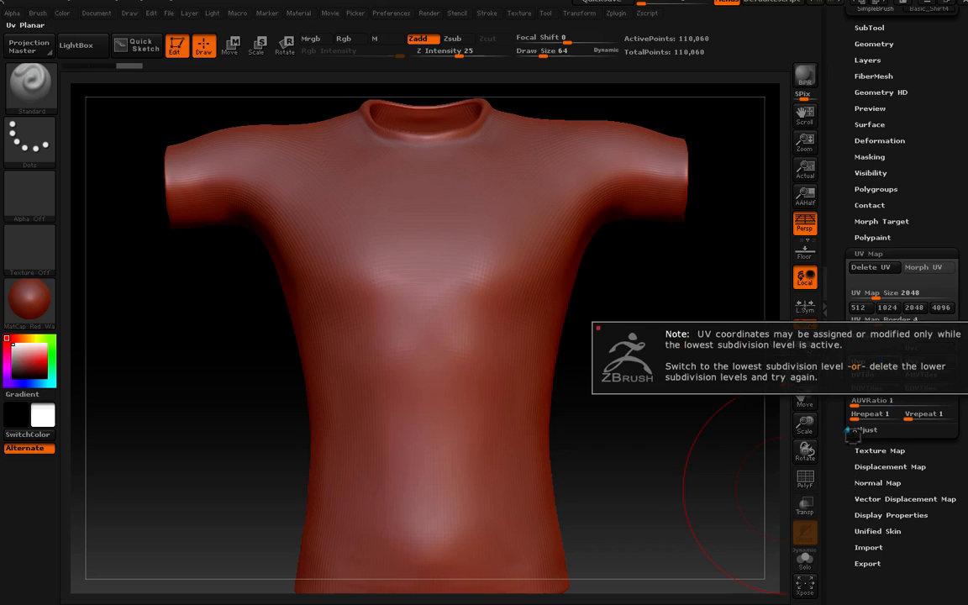
- Switch the shirt to its lowest subdivision level, SDiv 1
drag(859, 296, 847, 189)
click(868, 149)
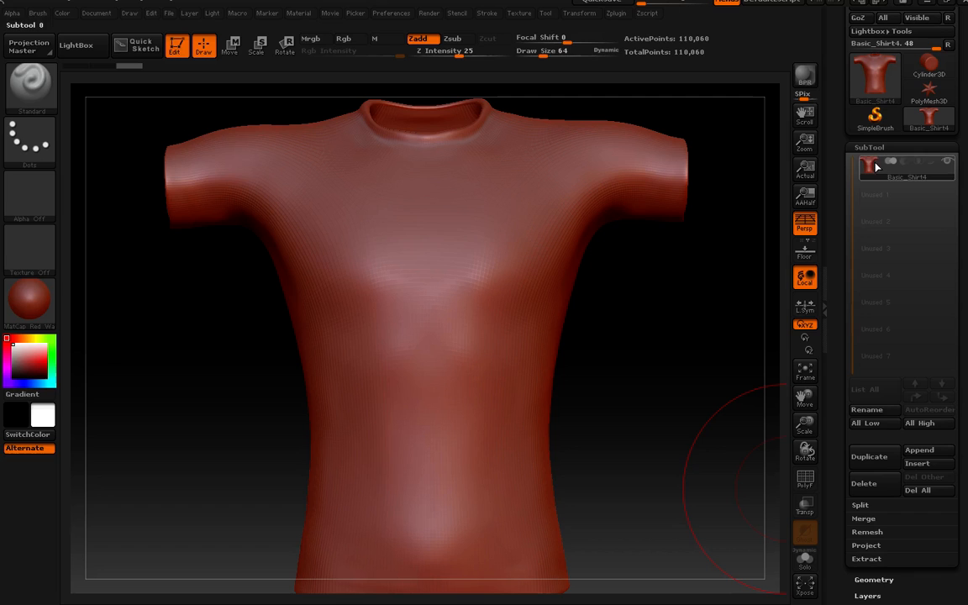
click(875, 150)
click(874, 164)
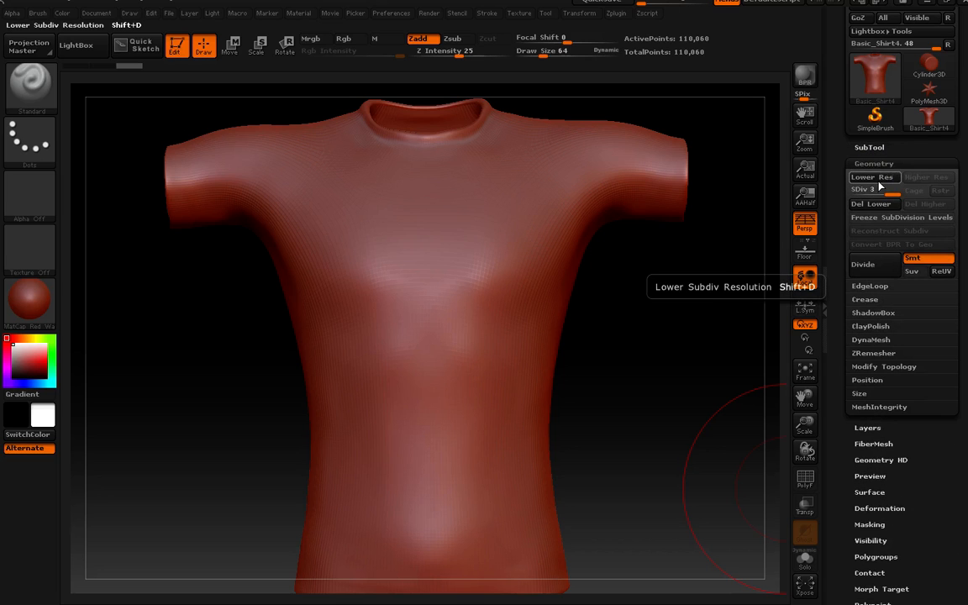
drag(858, 201, 832, 277)
click(837, 262)
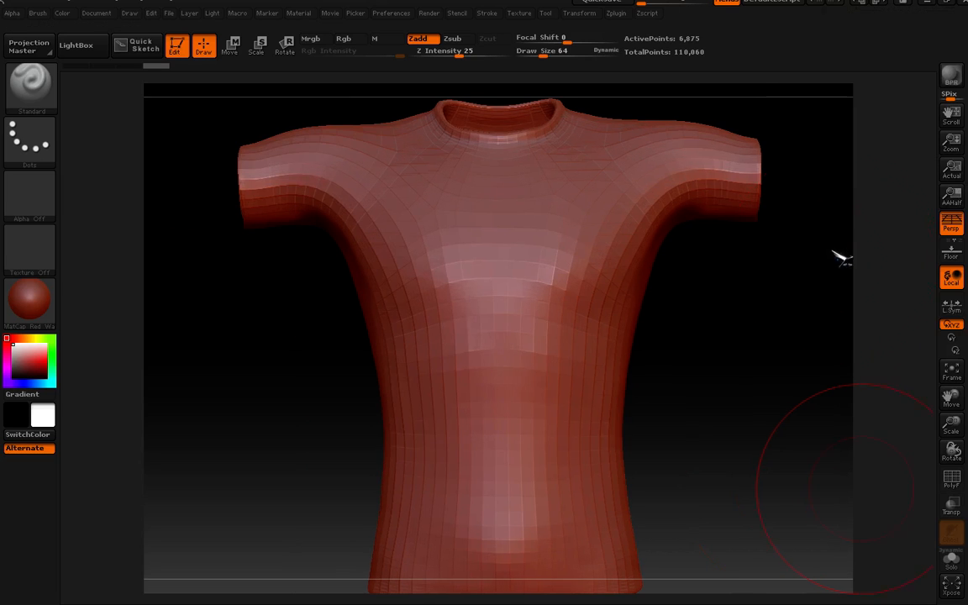
click(963, 320)
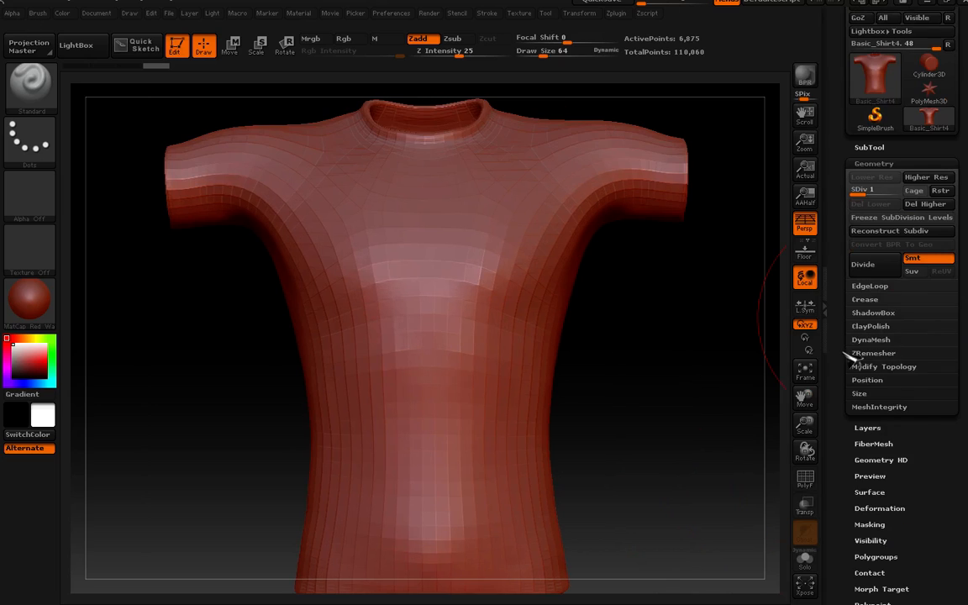
- Create planar UVs (Uvp) for the shirt at the lowest subdivision level
scroll(846, 336, down, 5)
click(881, 419)
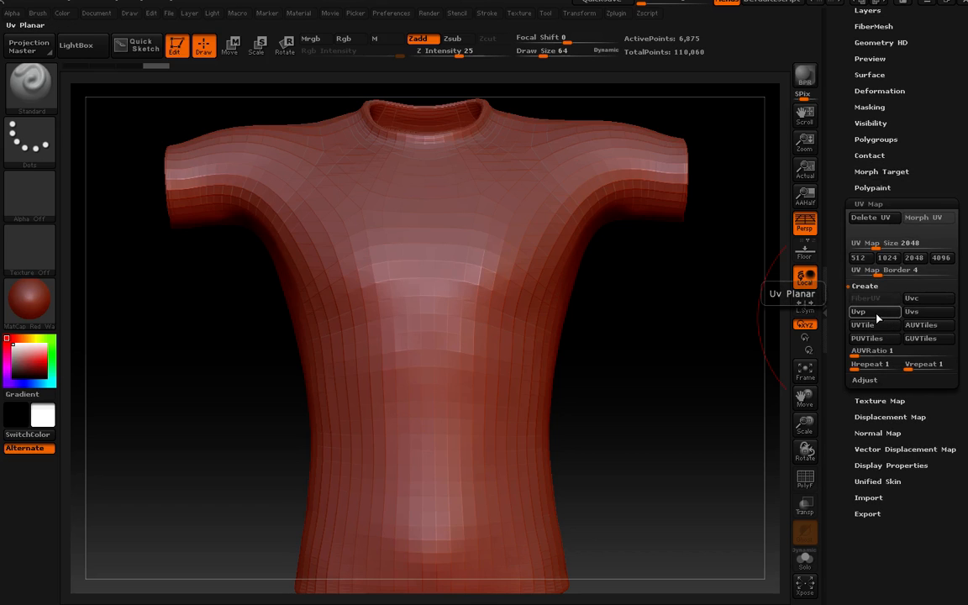
click(876, 314)
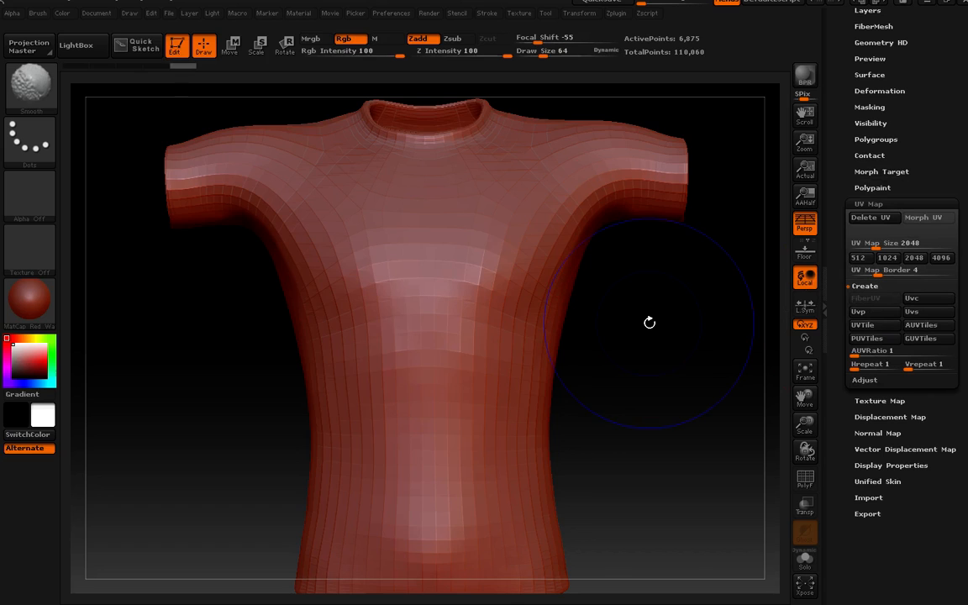
key(shift+f)
key(shift+f)
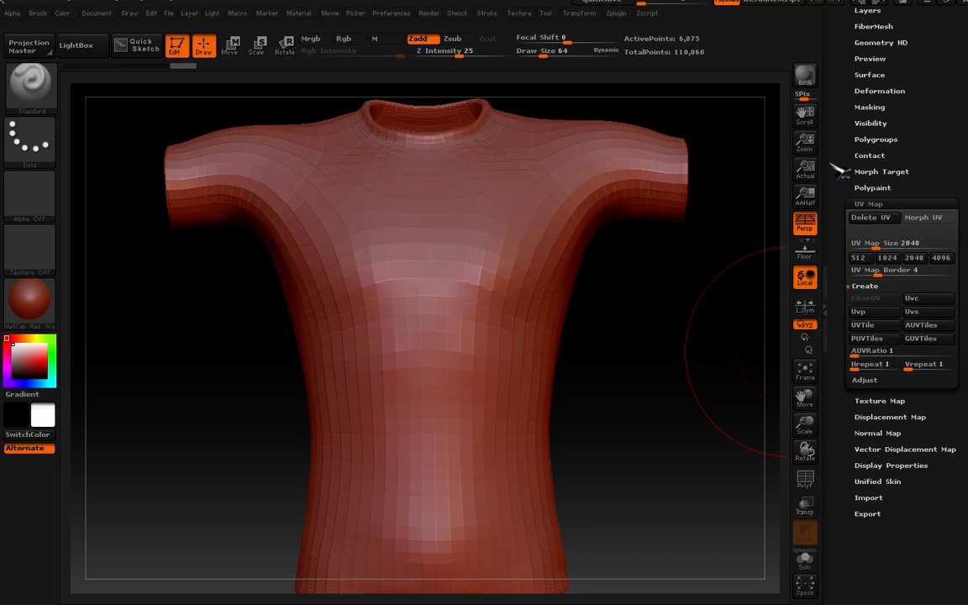
scroll(840, 202, up, 3)
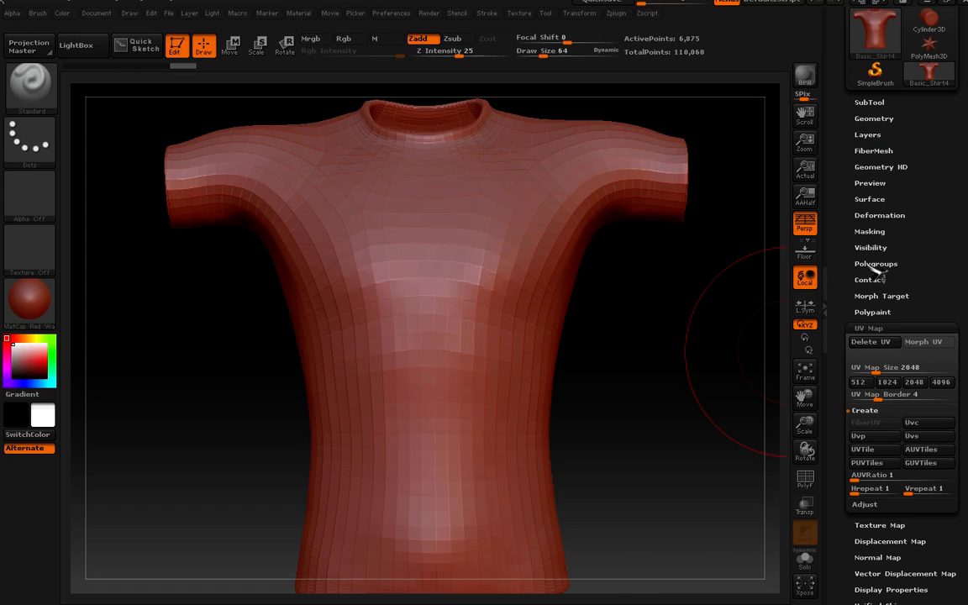
click(882, 330)
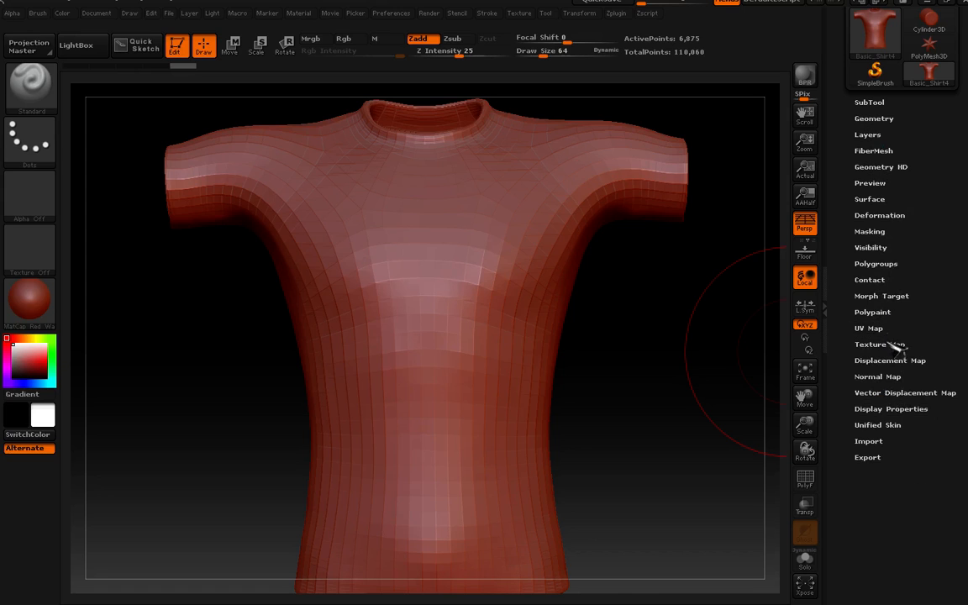
click(884, 296)
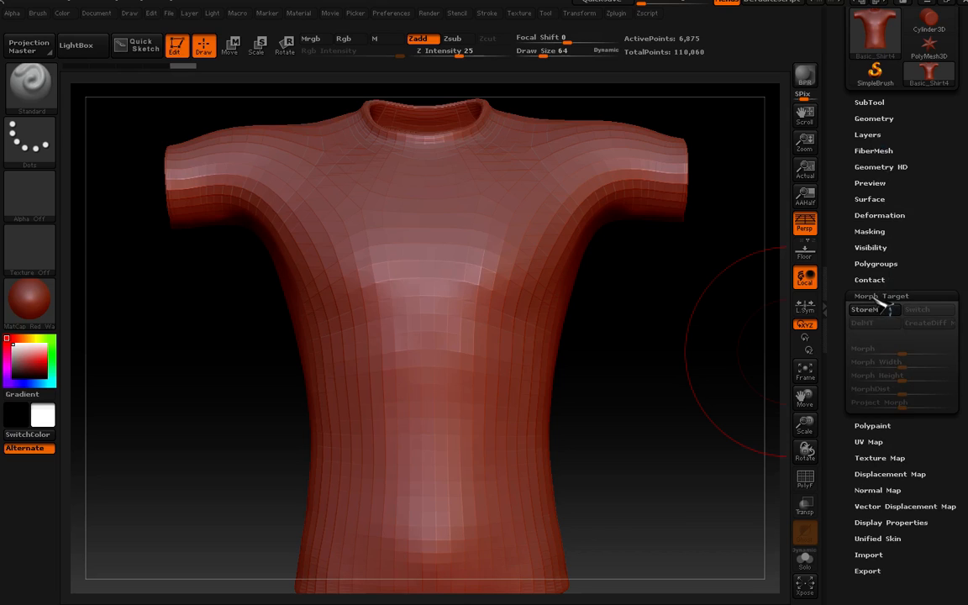
click(875, 297)
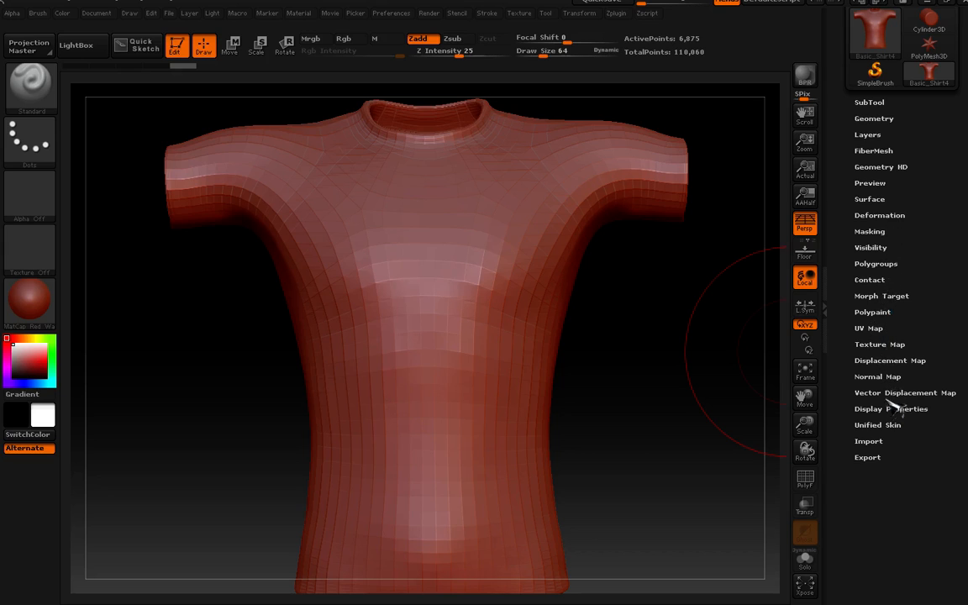
- Start surface noise on the shirt, load the wavy black-and-white stripe alpha, and switch its projection to UV
click(871, 200)
click(863, 213)
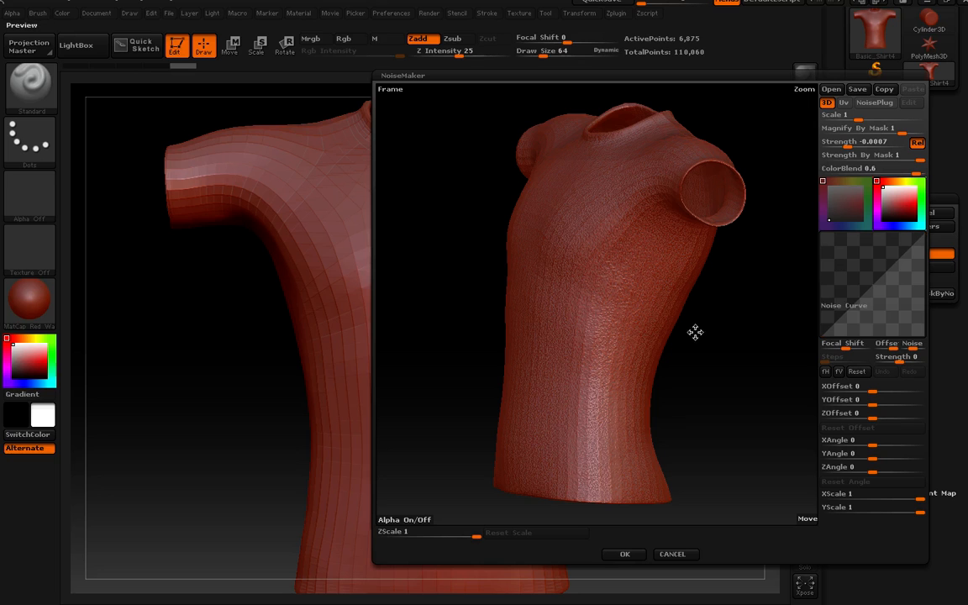
mouse_move(718, 336)
mouse_down()
mouse_move(709, 333)
mouse_move(736, 339)
mouse_up()
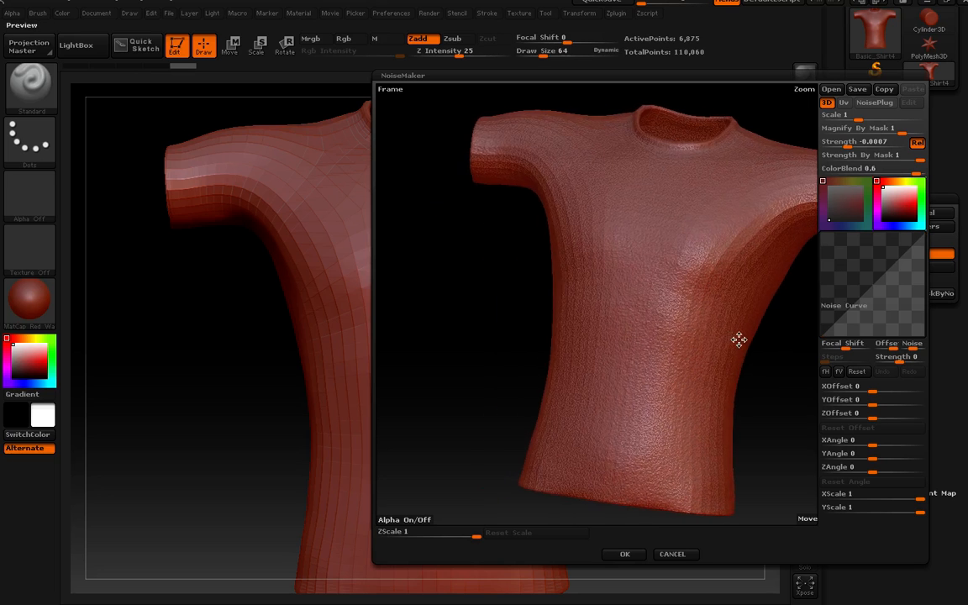
click(410, 521)
click(281, 217)
click(362, 298)
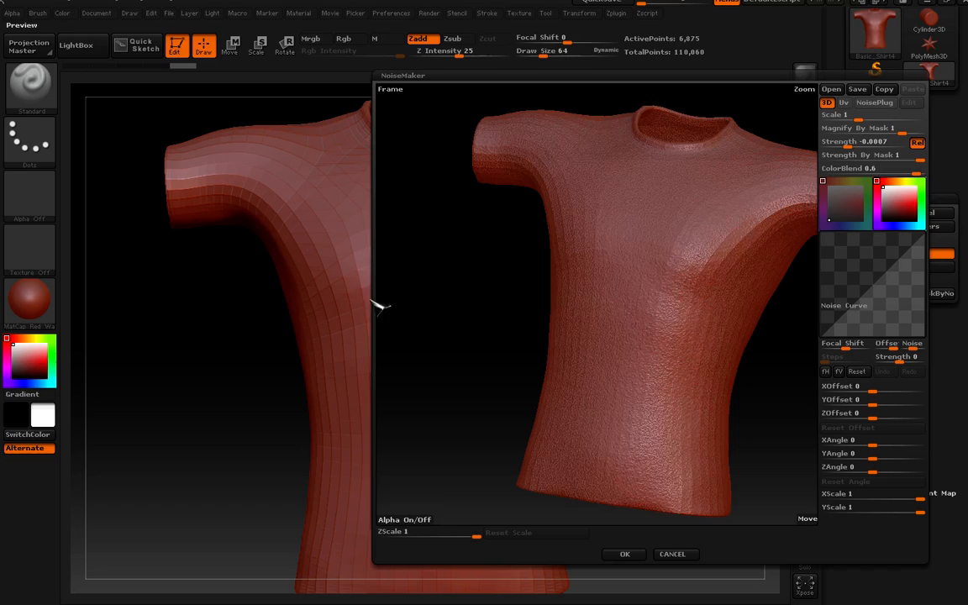
click(844, 102)
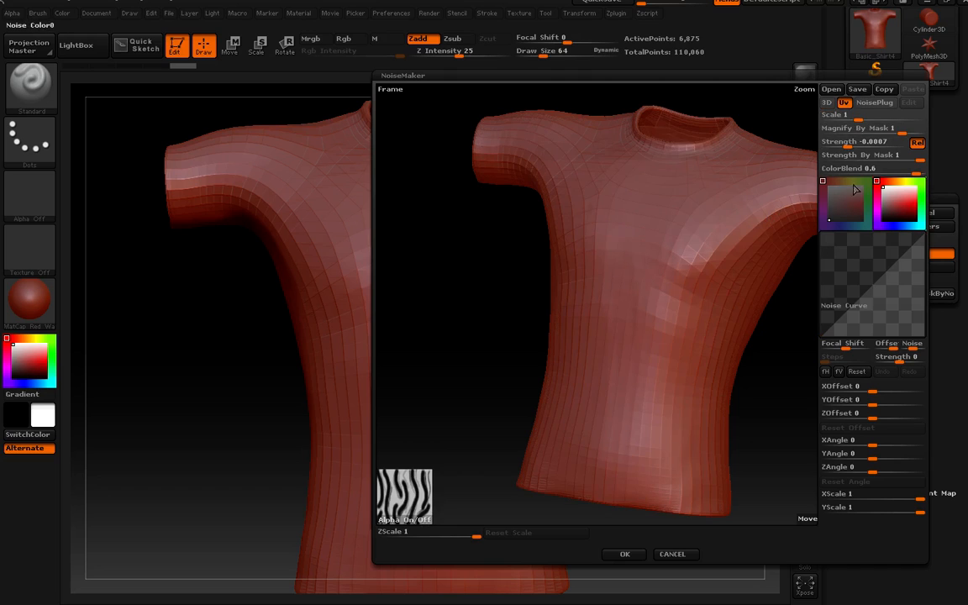
- Try a noise scale of 0.03, readjust it to about 0.16 with strength near 0, and accept the noise
click(850, 120)
text(0.03)
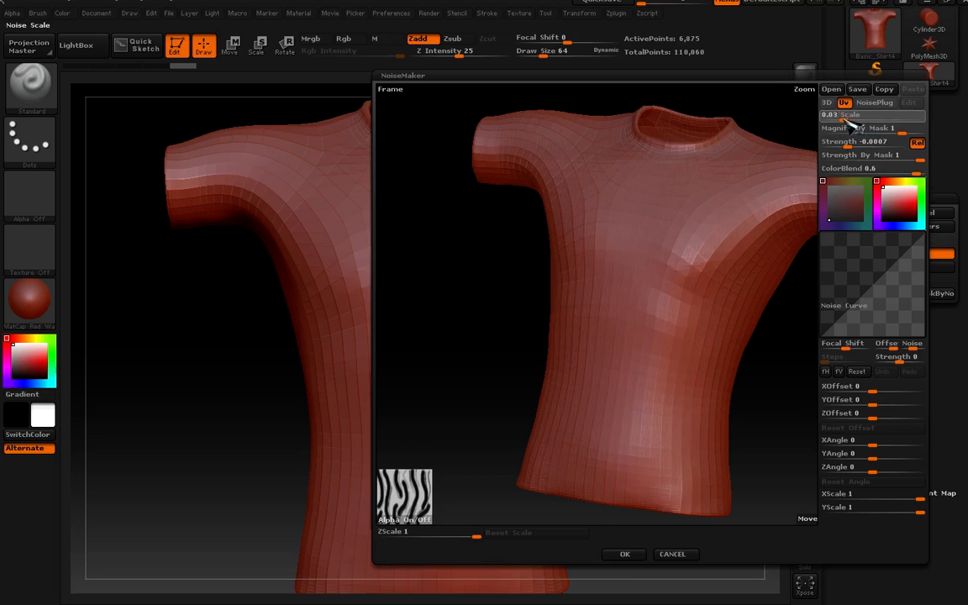
drag(771, 286, 752, 281)
click(858, 142)
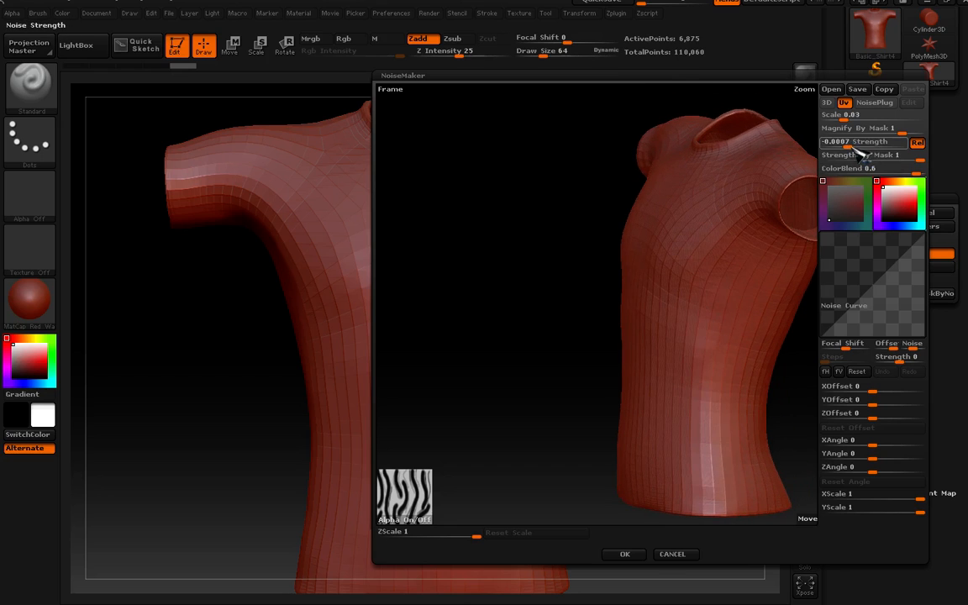
drag(859, 147, 850, 124)
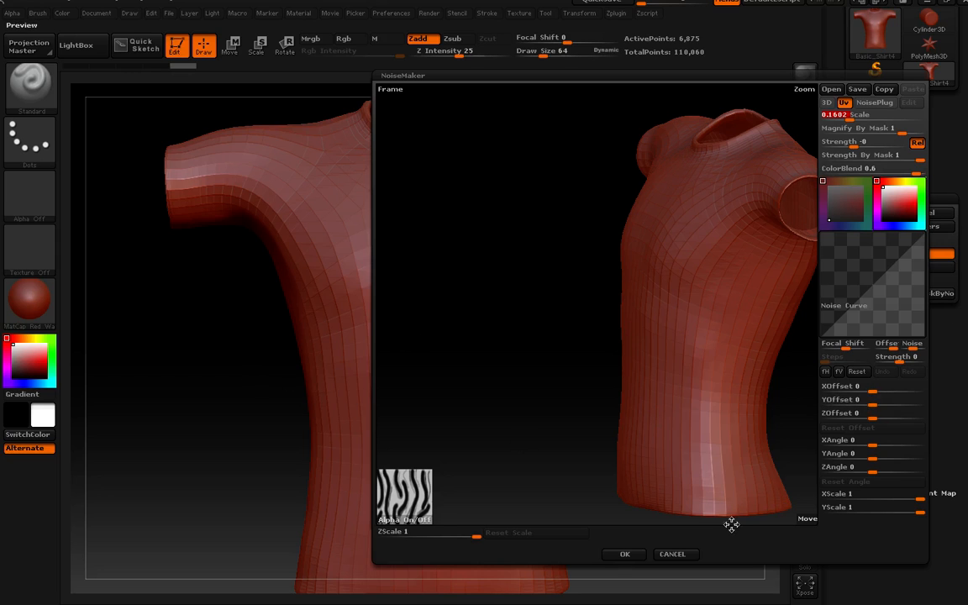
click(641, 556)
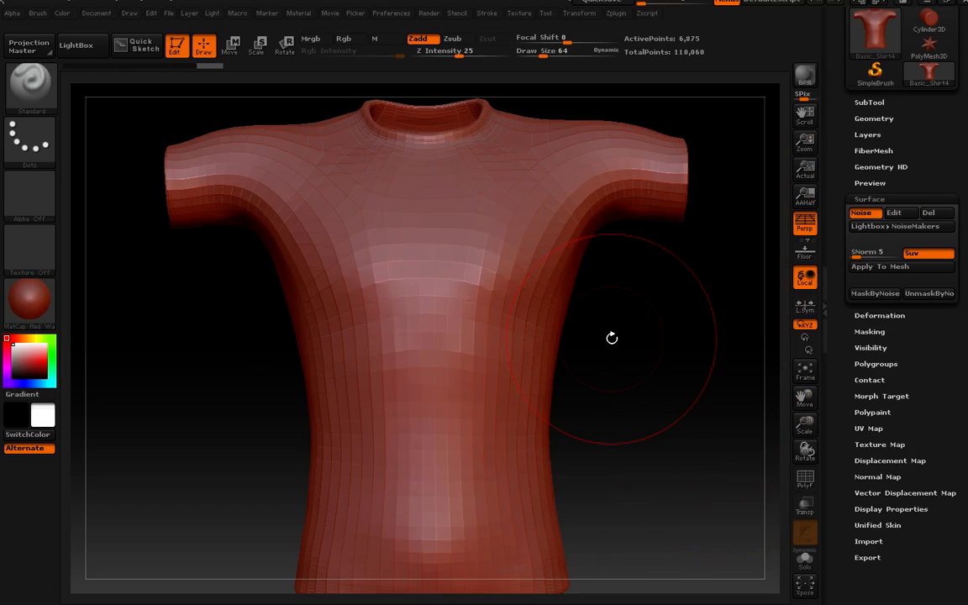
- Raise the shirt to subdivision level 3
key(ctrl+d)
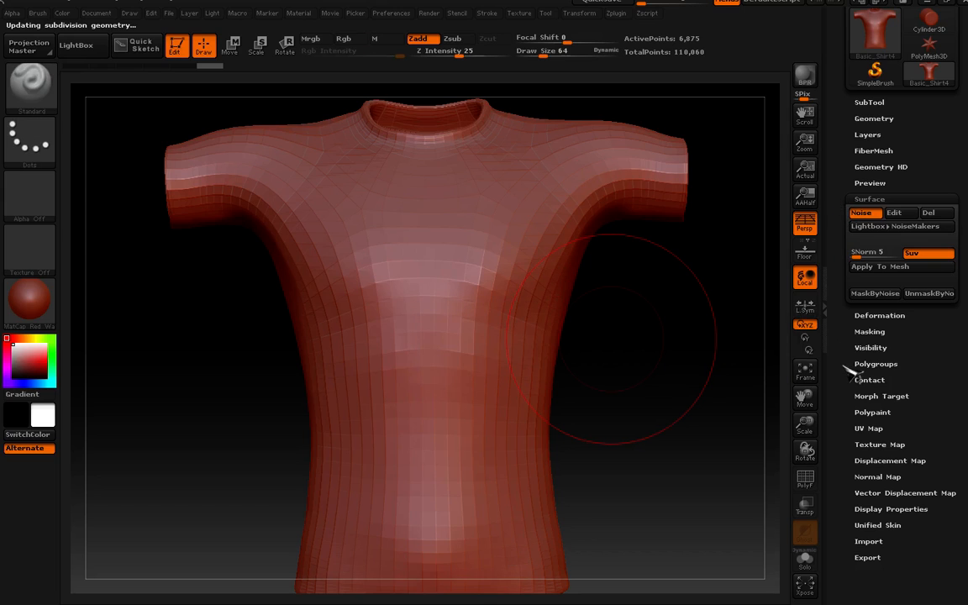
click(874, 119)
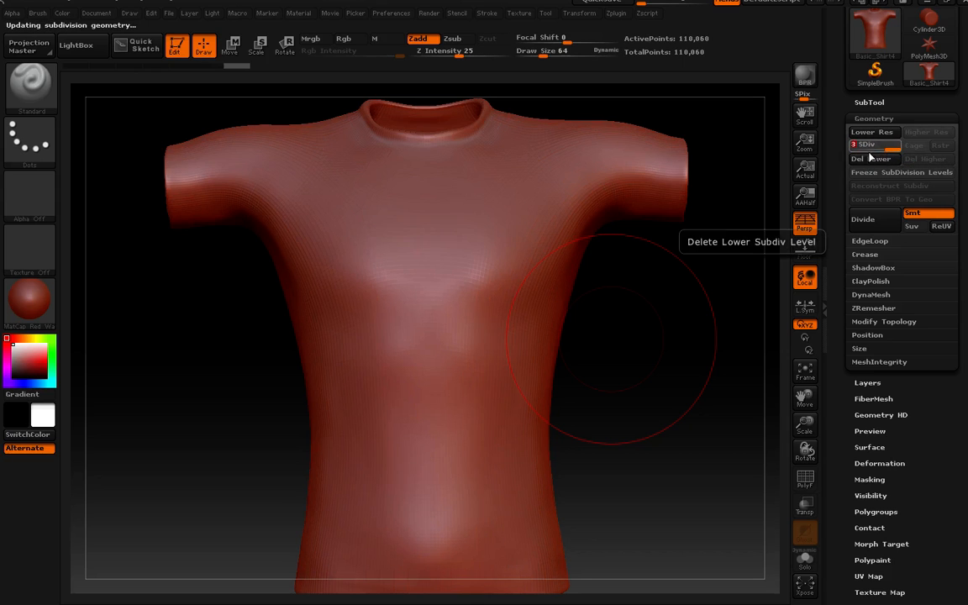
click(871, 120)
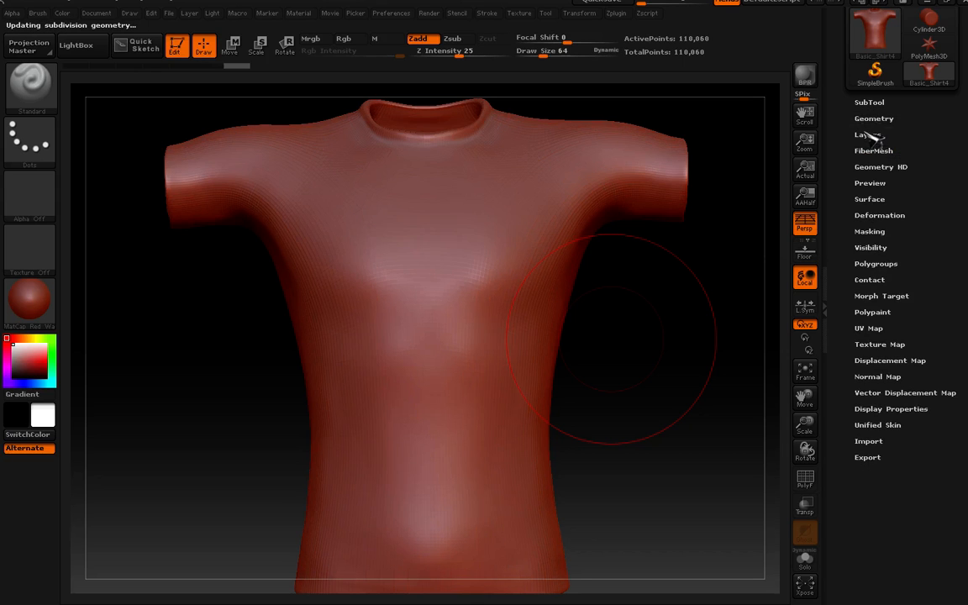
- Edit the shirt's surface noise to a scale of 0.0455 and strength of 0.0191, and check the pattern around the shirt
click(870, 199)
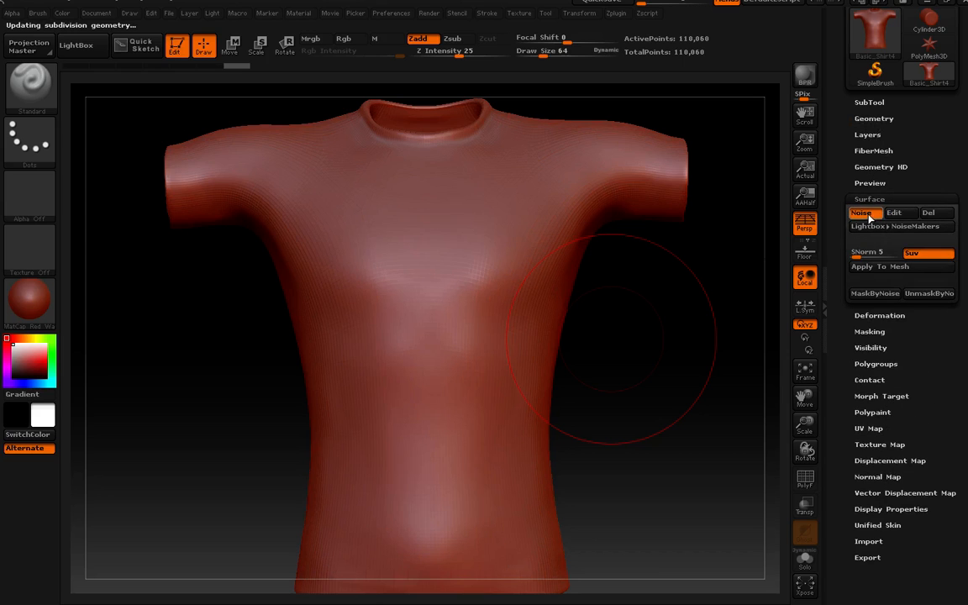
click(894, 213)
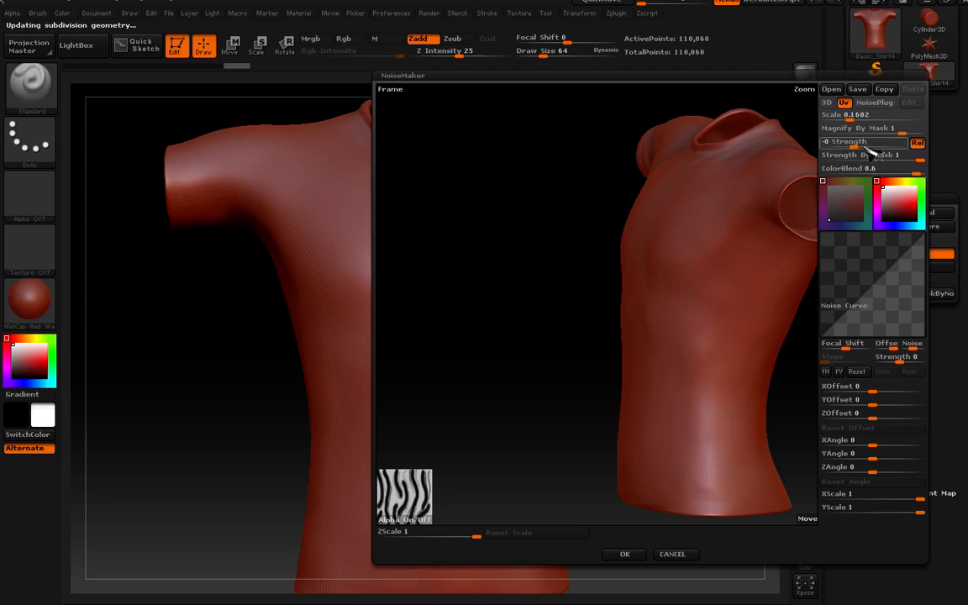
drag(849, 120, 897, 156)
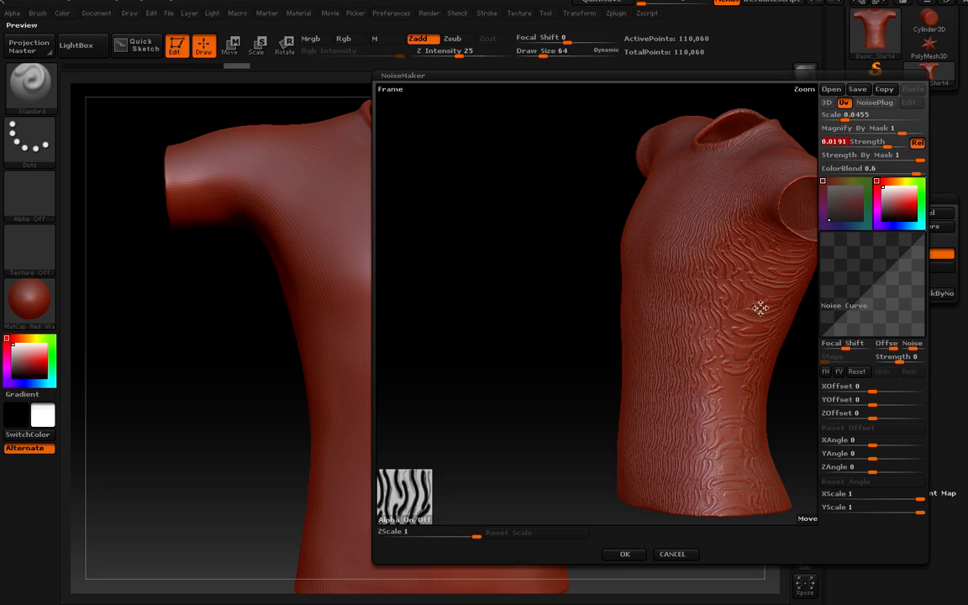
drag(757, 306, 613, 319)
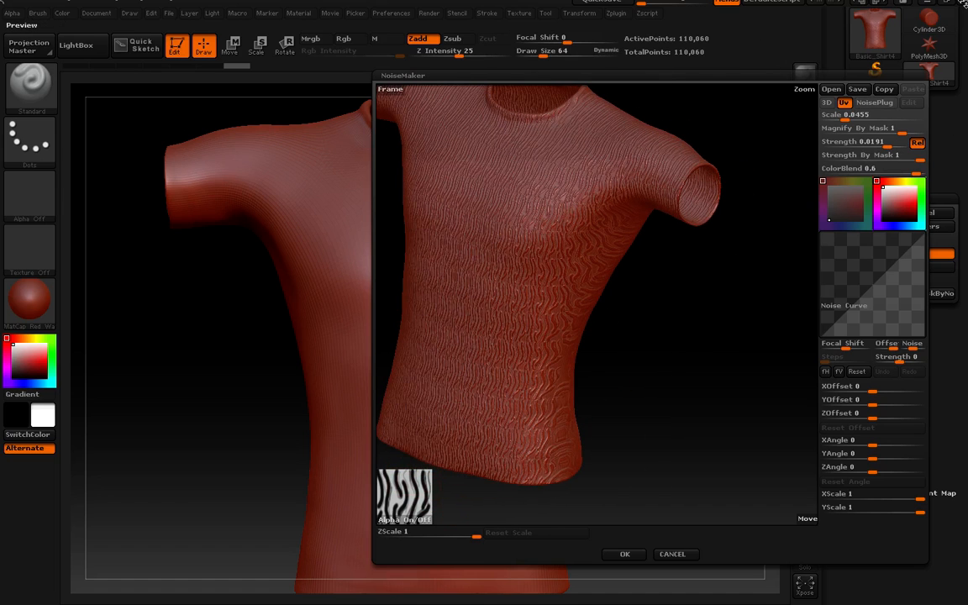
drag(492, 226, 550, 232)
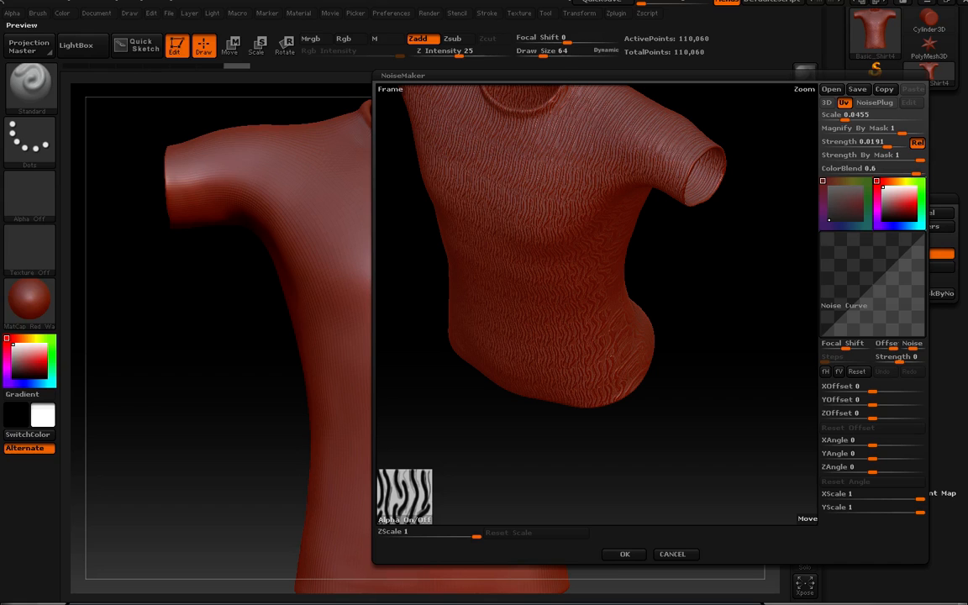
key(alt+Tab)
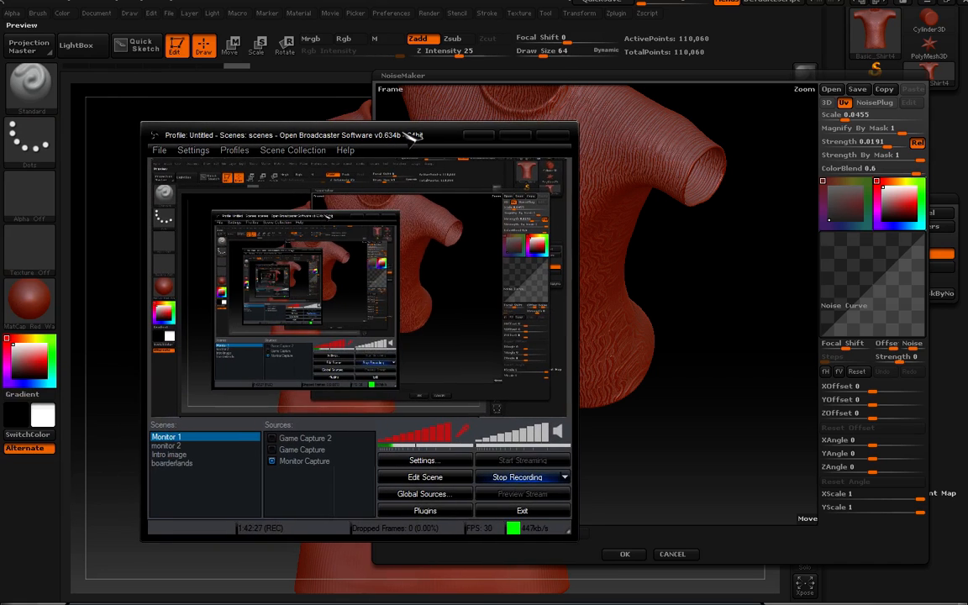
drag(407, 136, 406, 136)
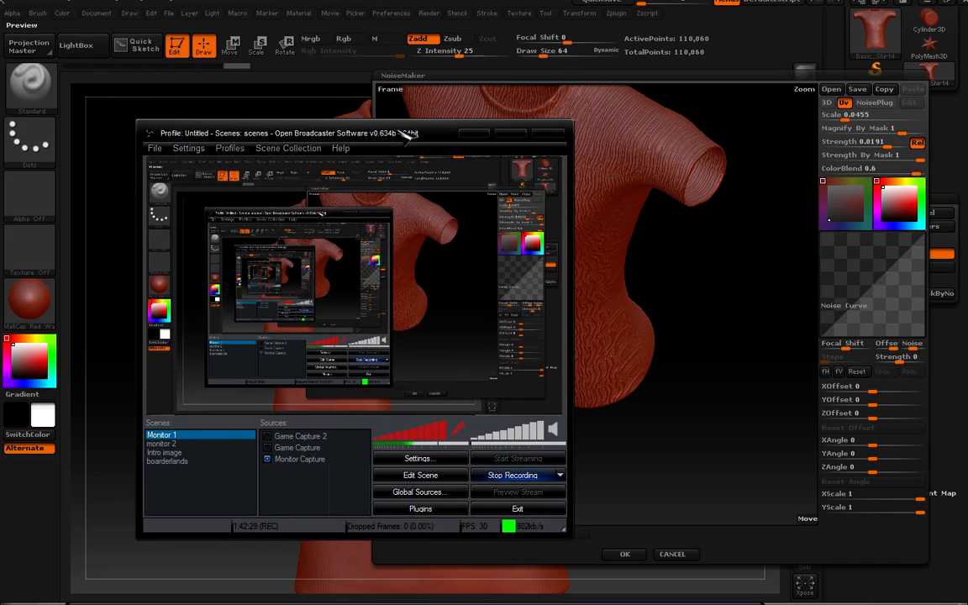